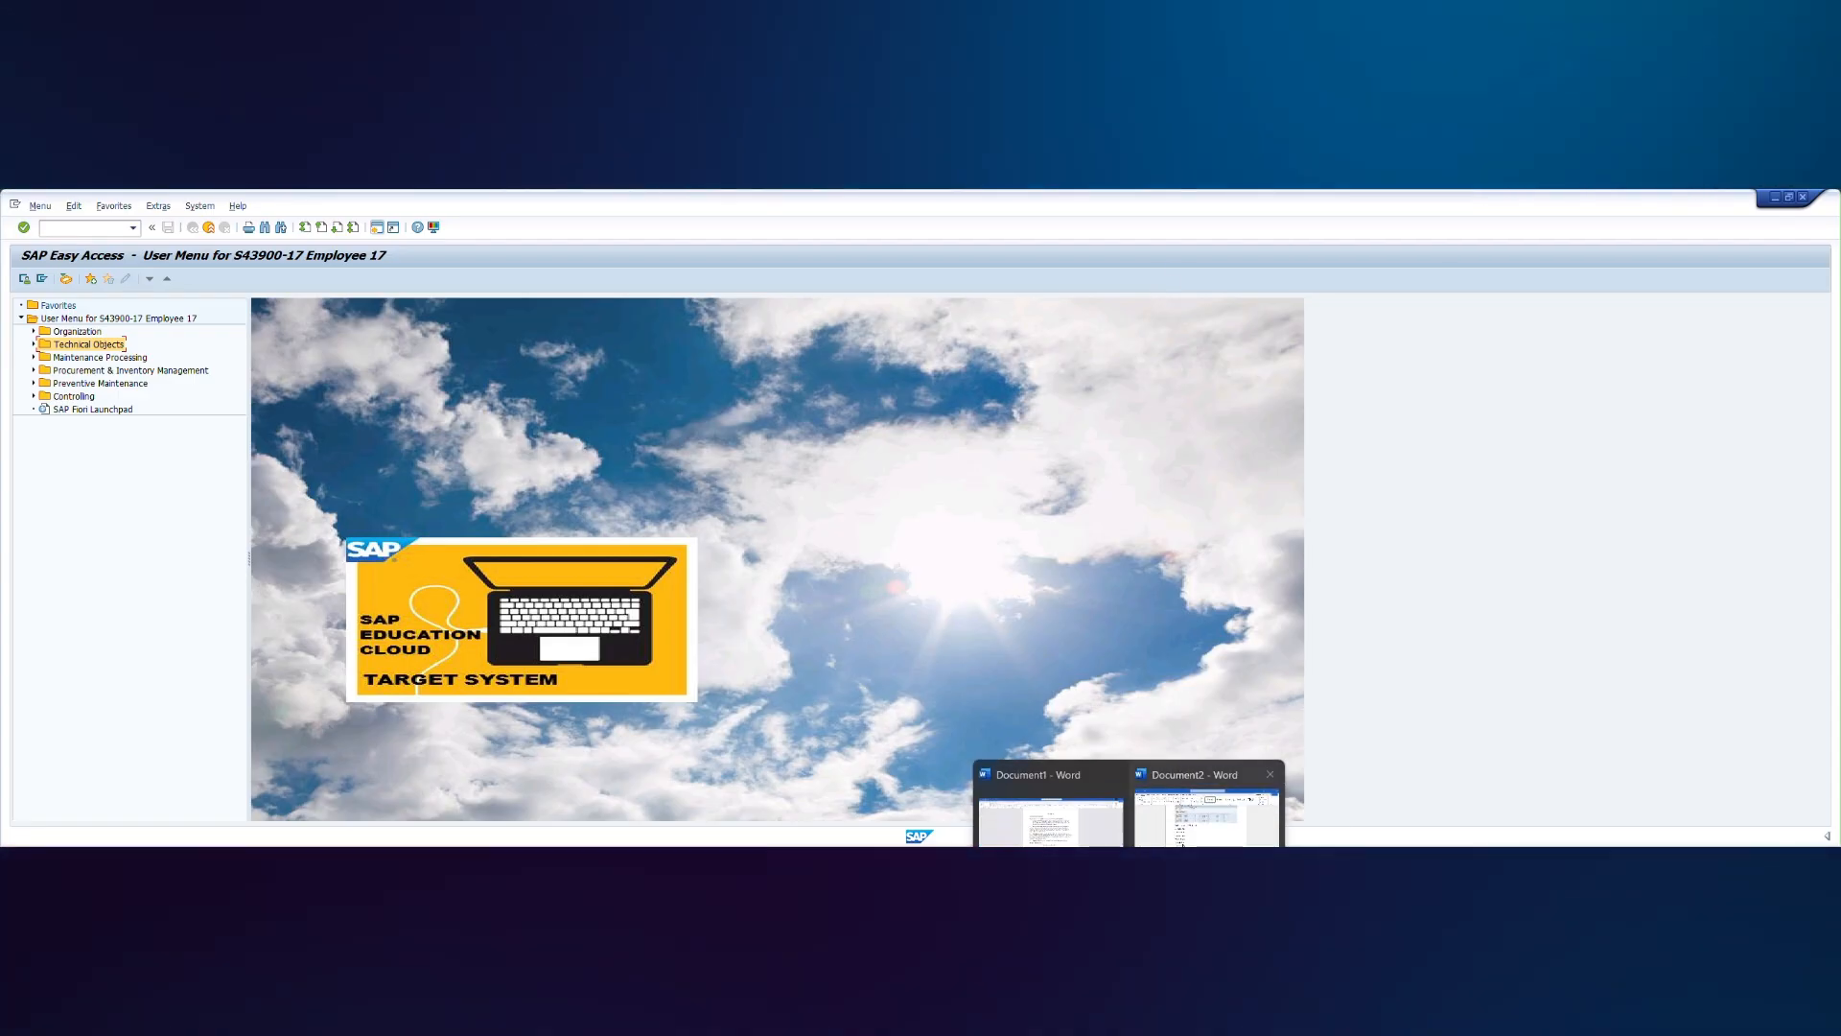
- Switch to the first Word document and review the BOM Part -1 section on BOM structure, the bicycle example and BOM types
left_click(1020, 817)
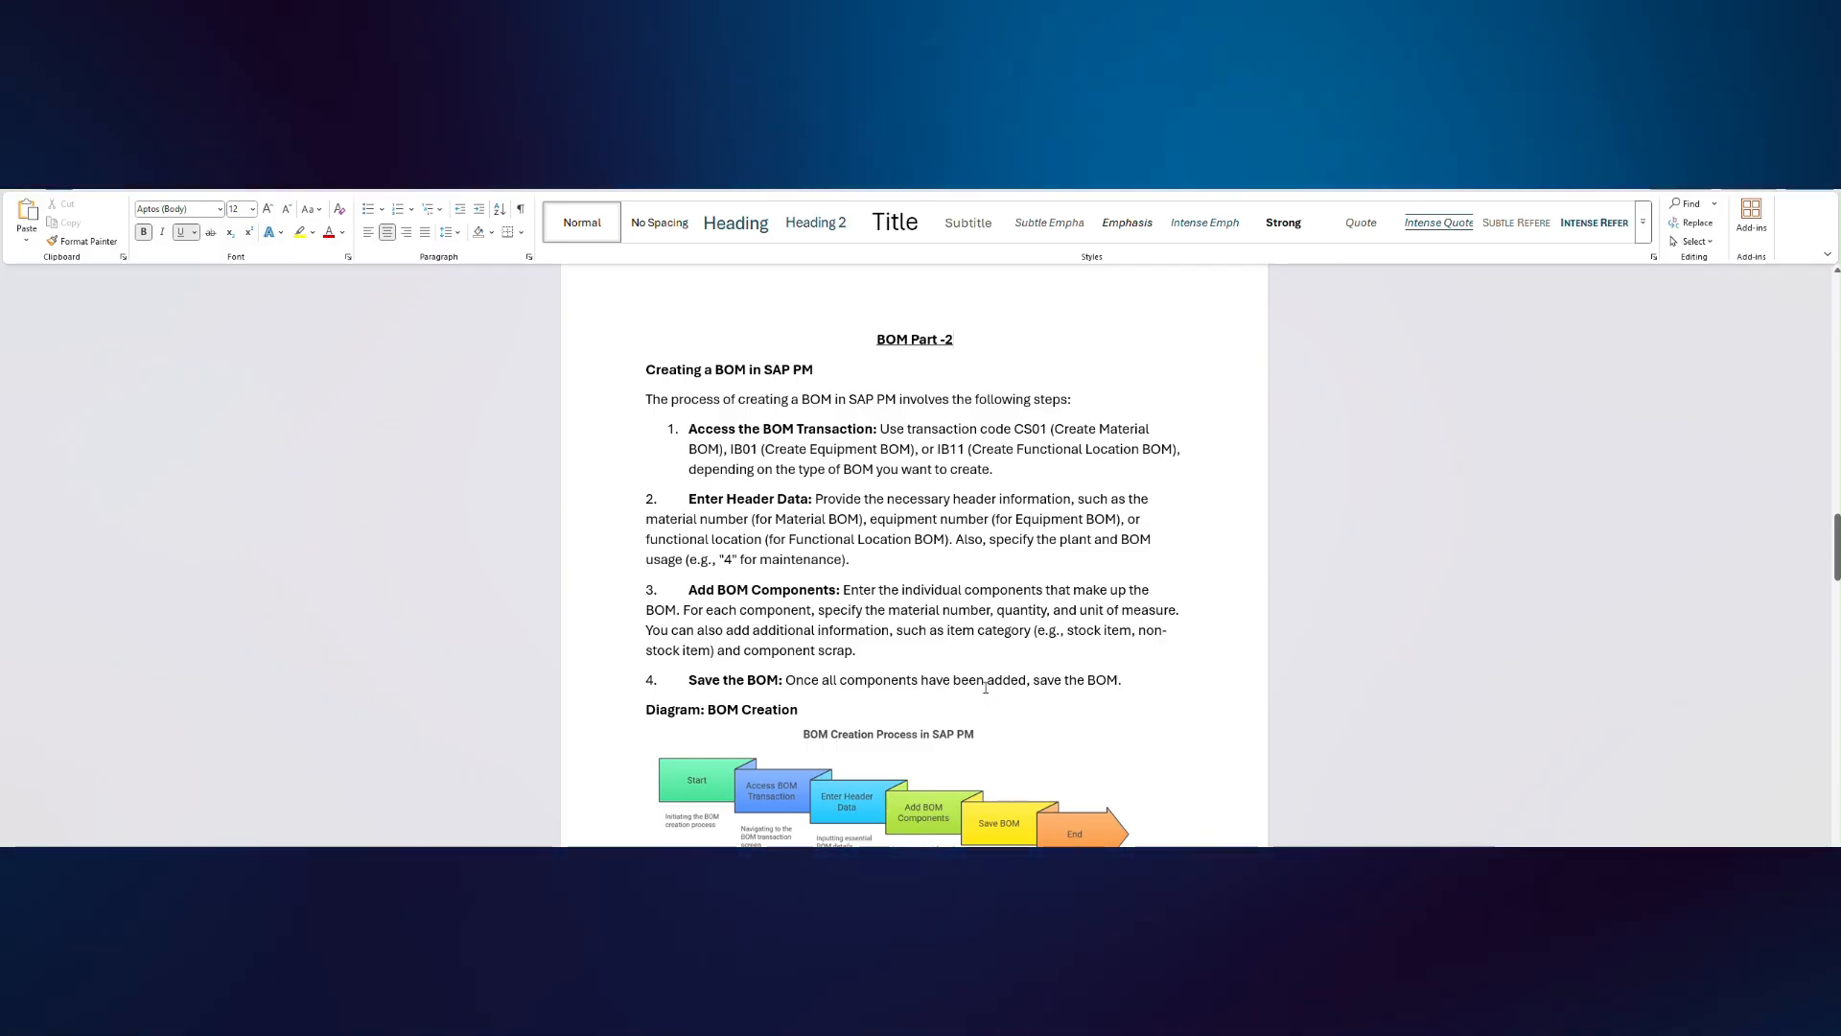
scroll(971, 688, "up", 8)
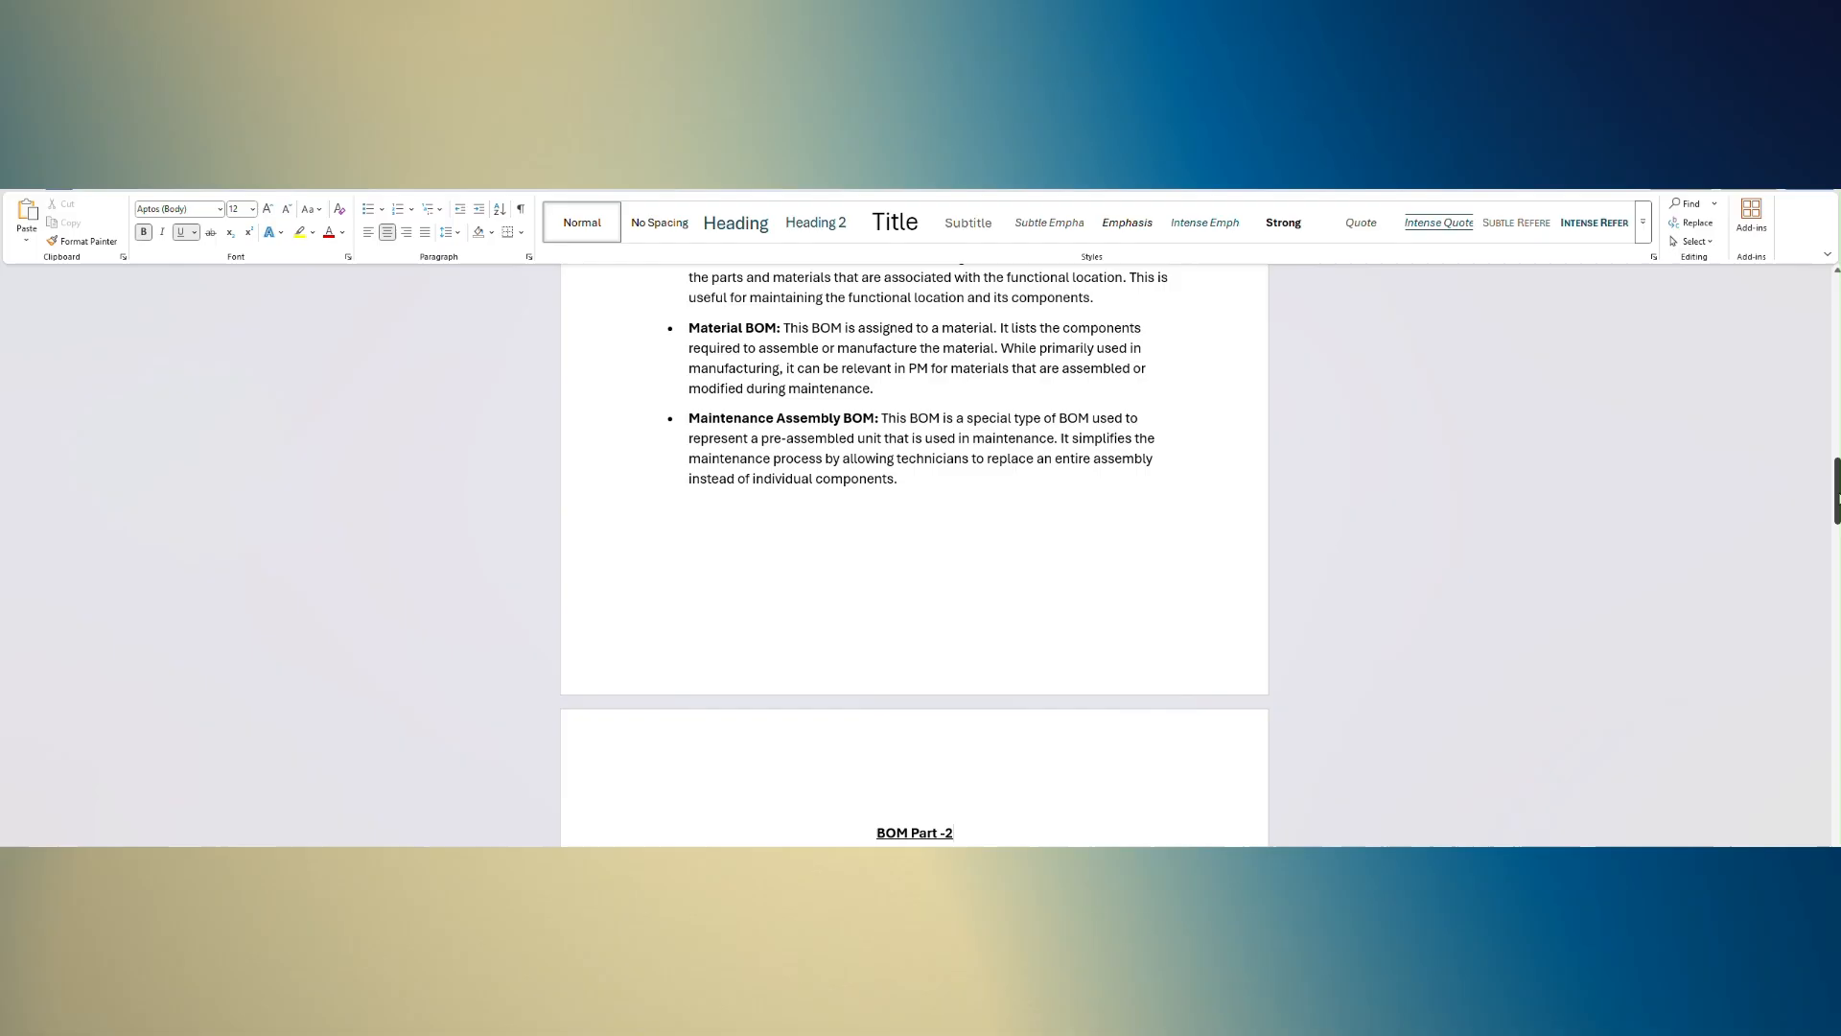
left_click_drag(1836, 489, 1837, 307)
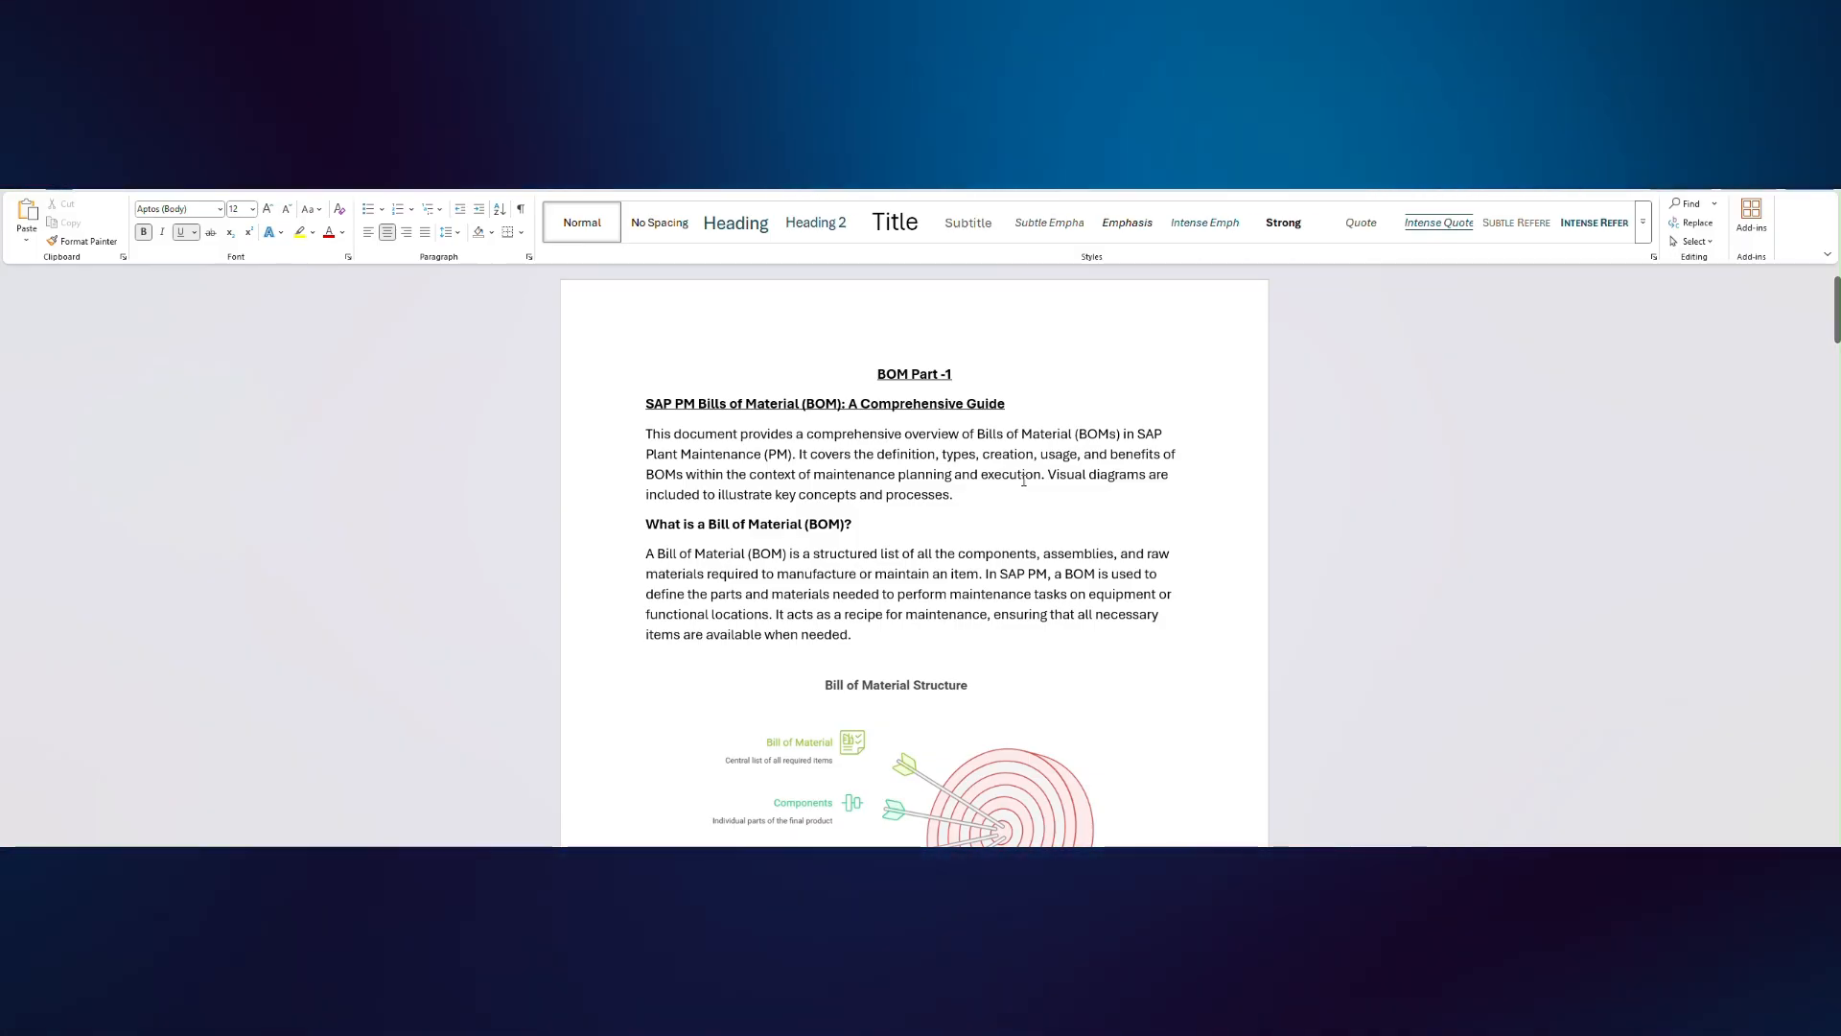
scroll(1023, 480, "down", 4)
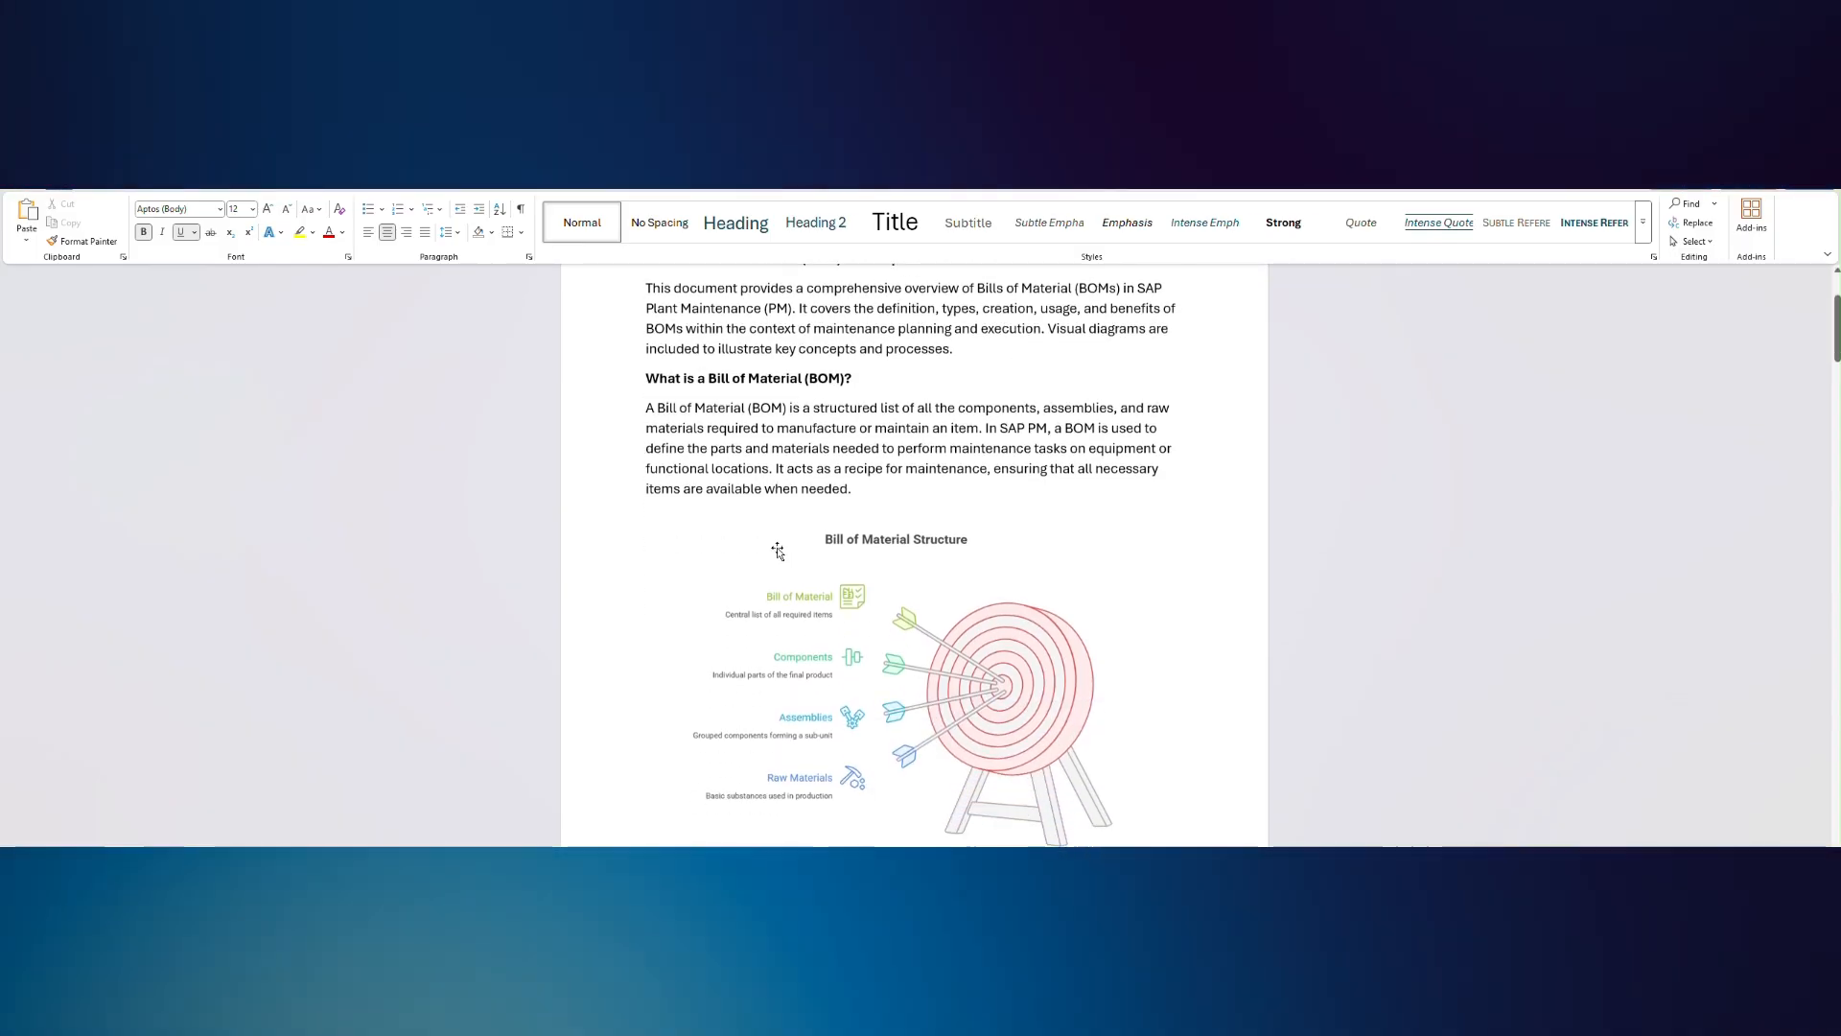
scroll(816, 534, "down", 3)
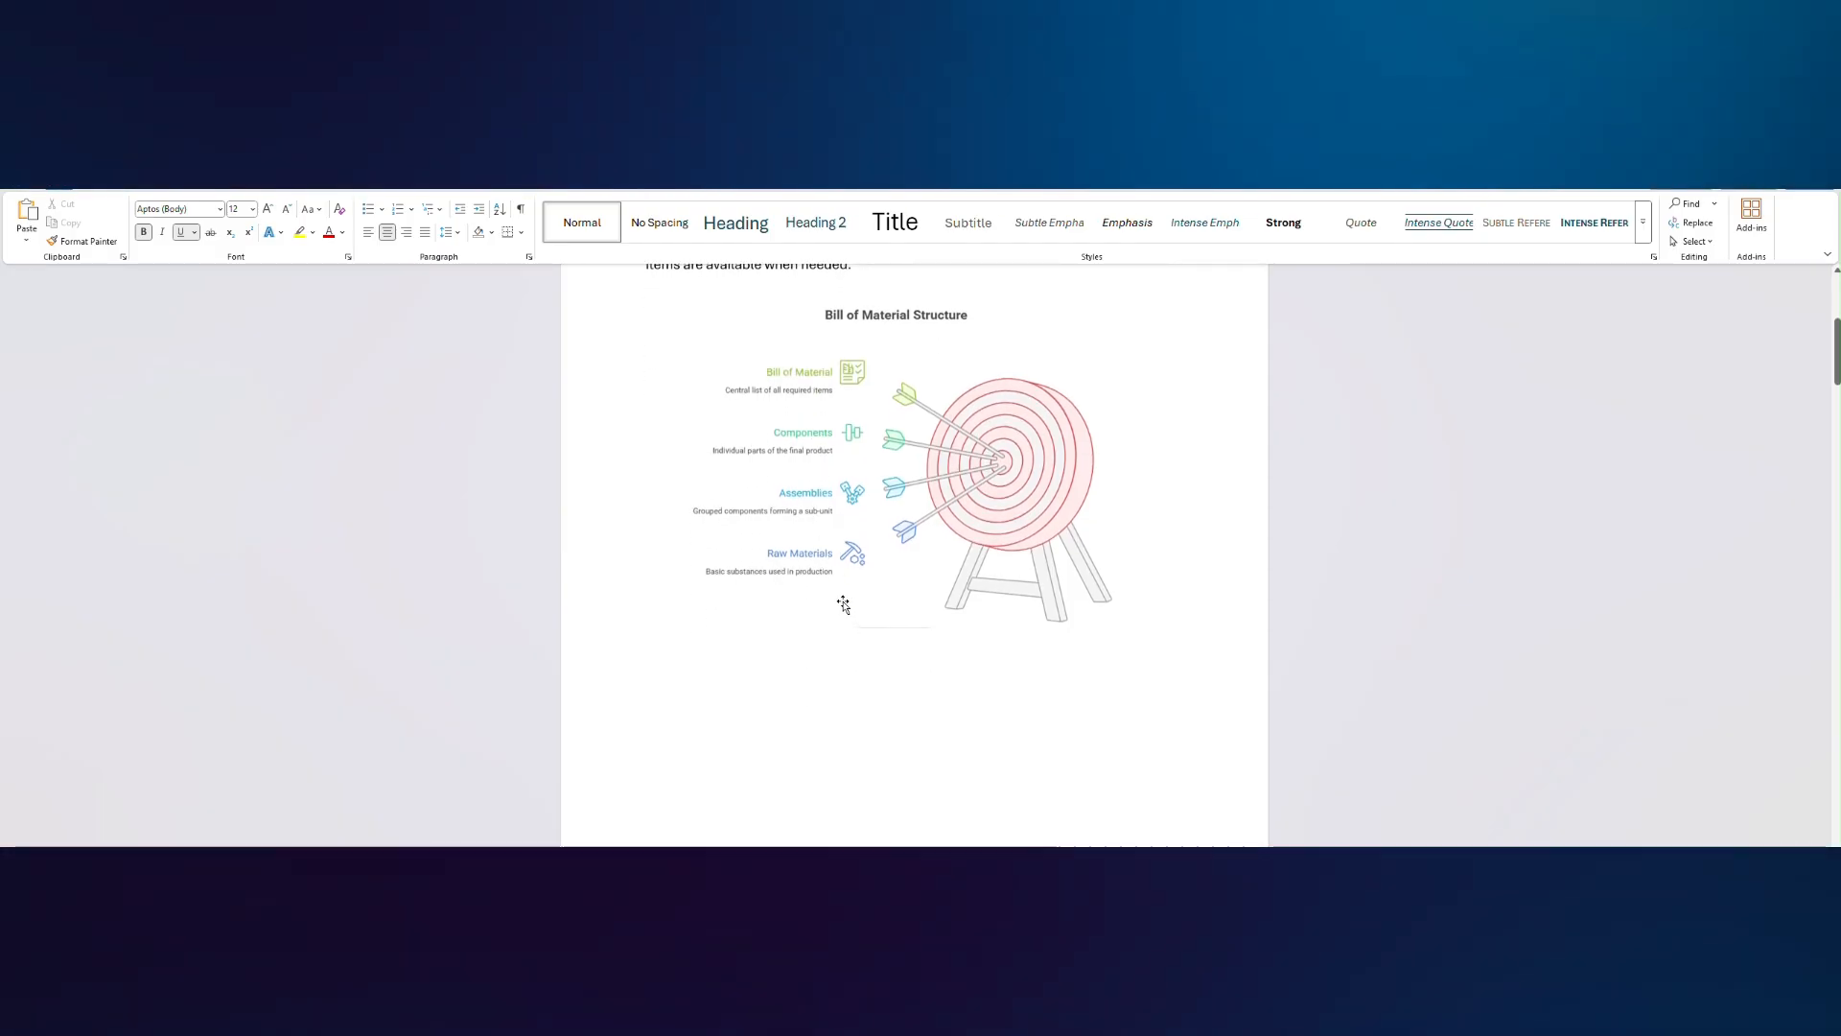
scroll(843, 602, "down", 10)
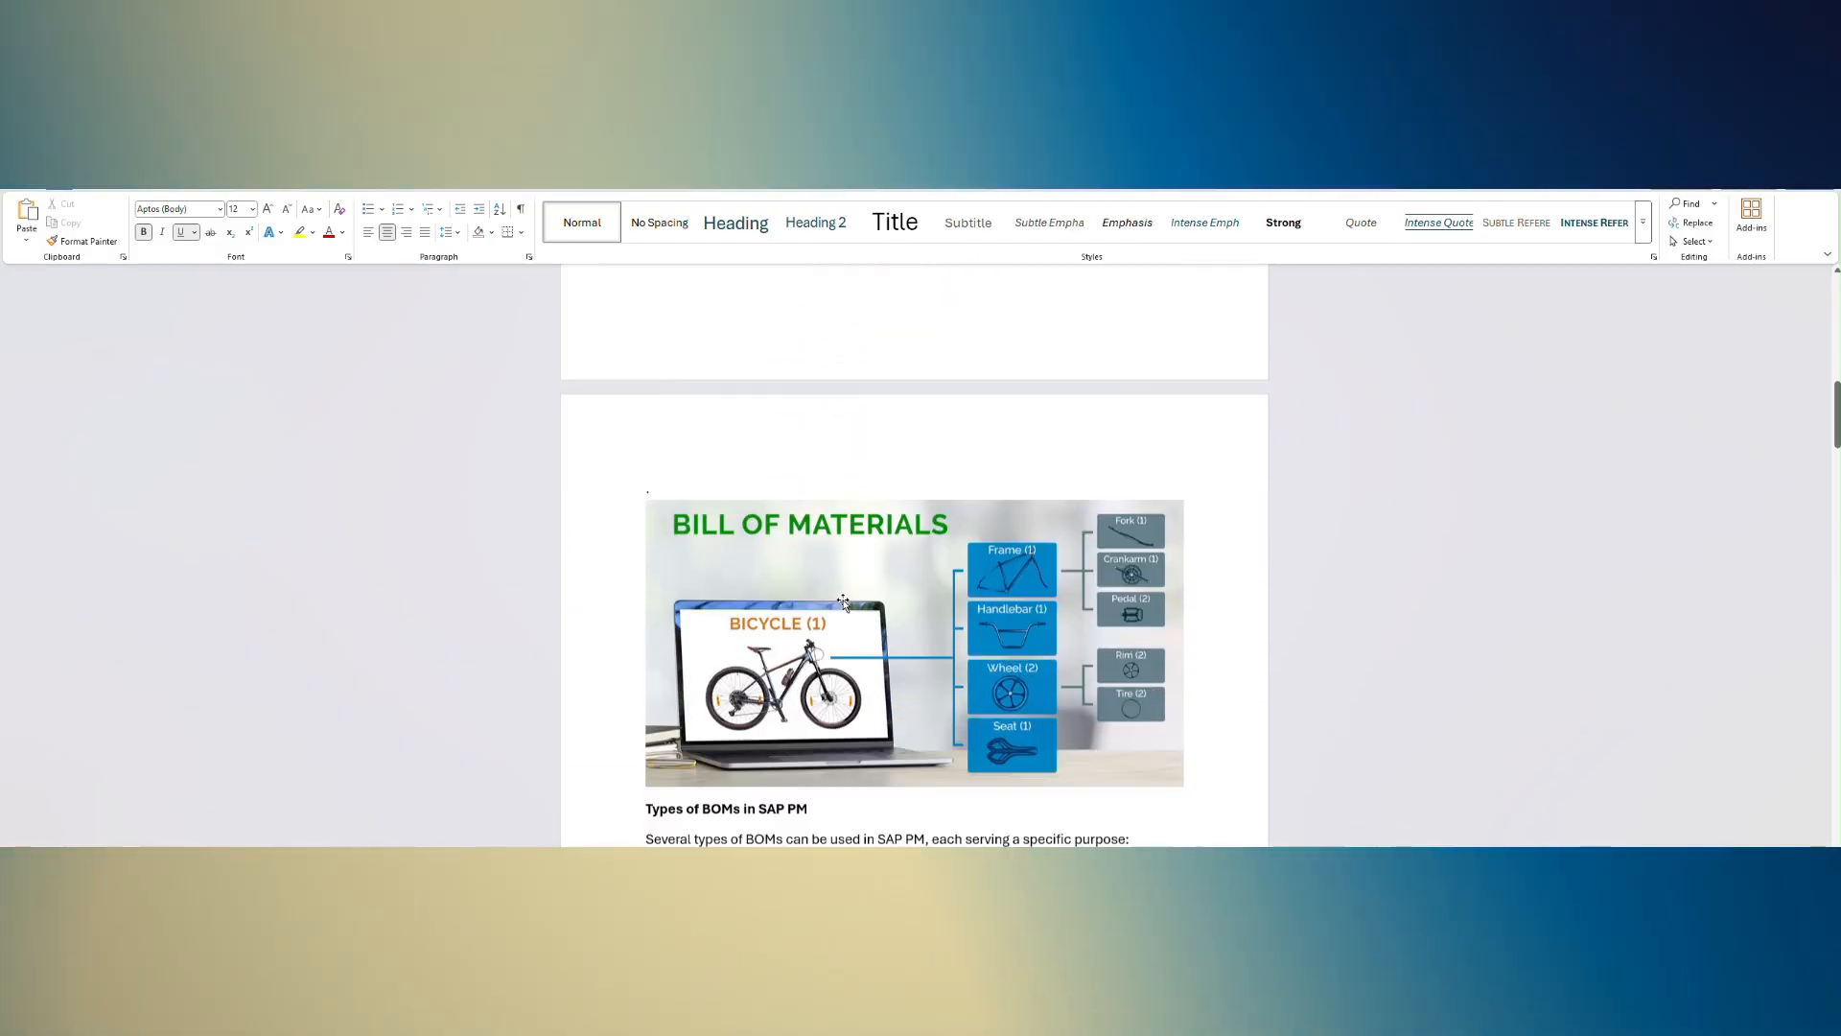
scroll(843, 602, "down", 3)
scroll(835, 525, "down", 1)
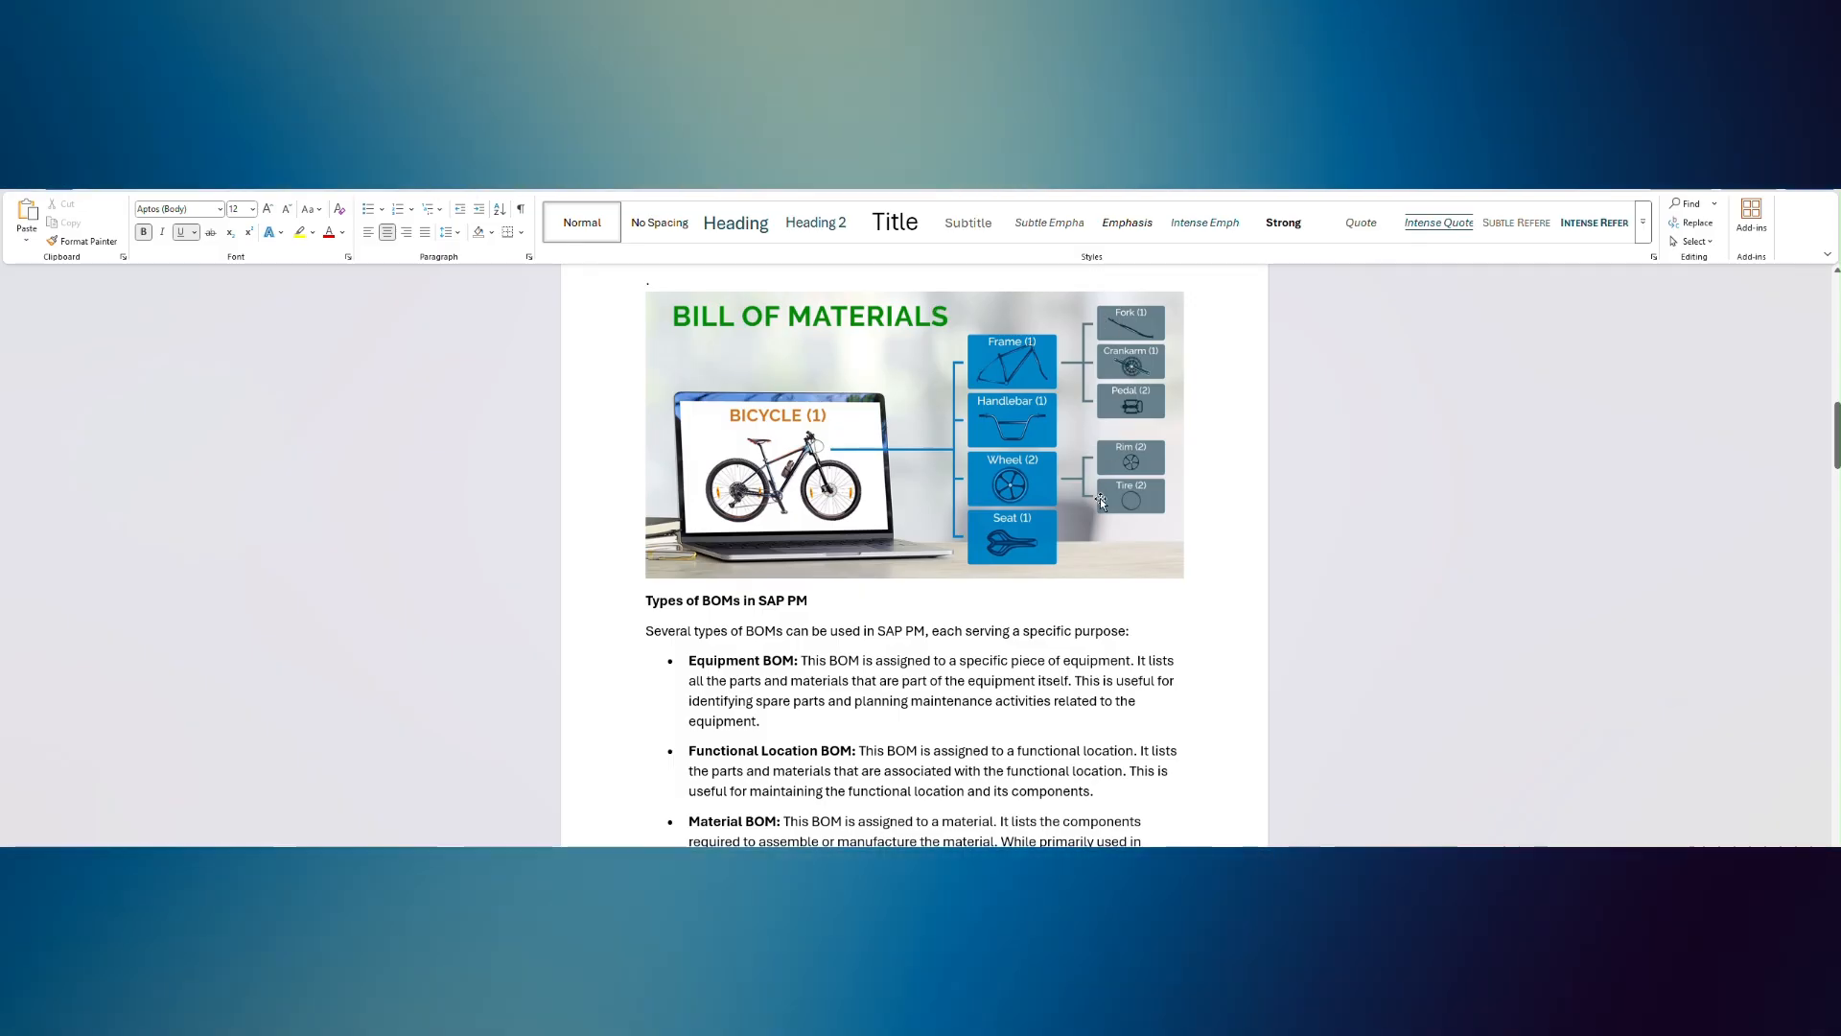
scroll(895, 501, "down", 1)
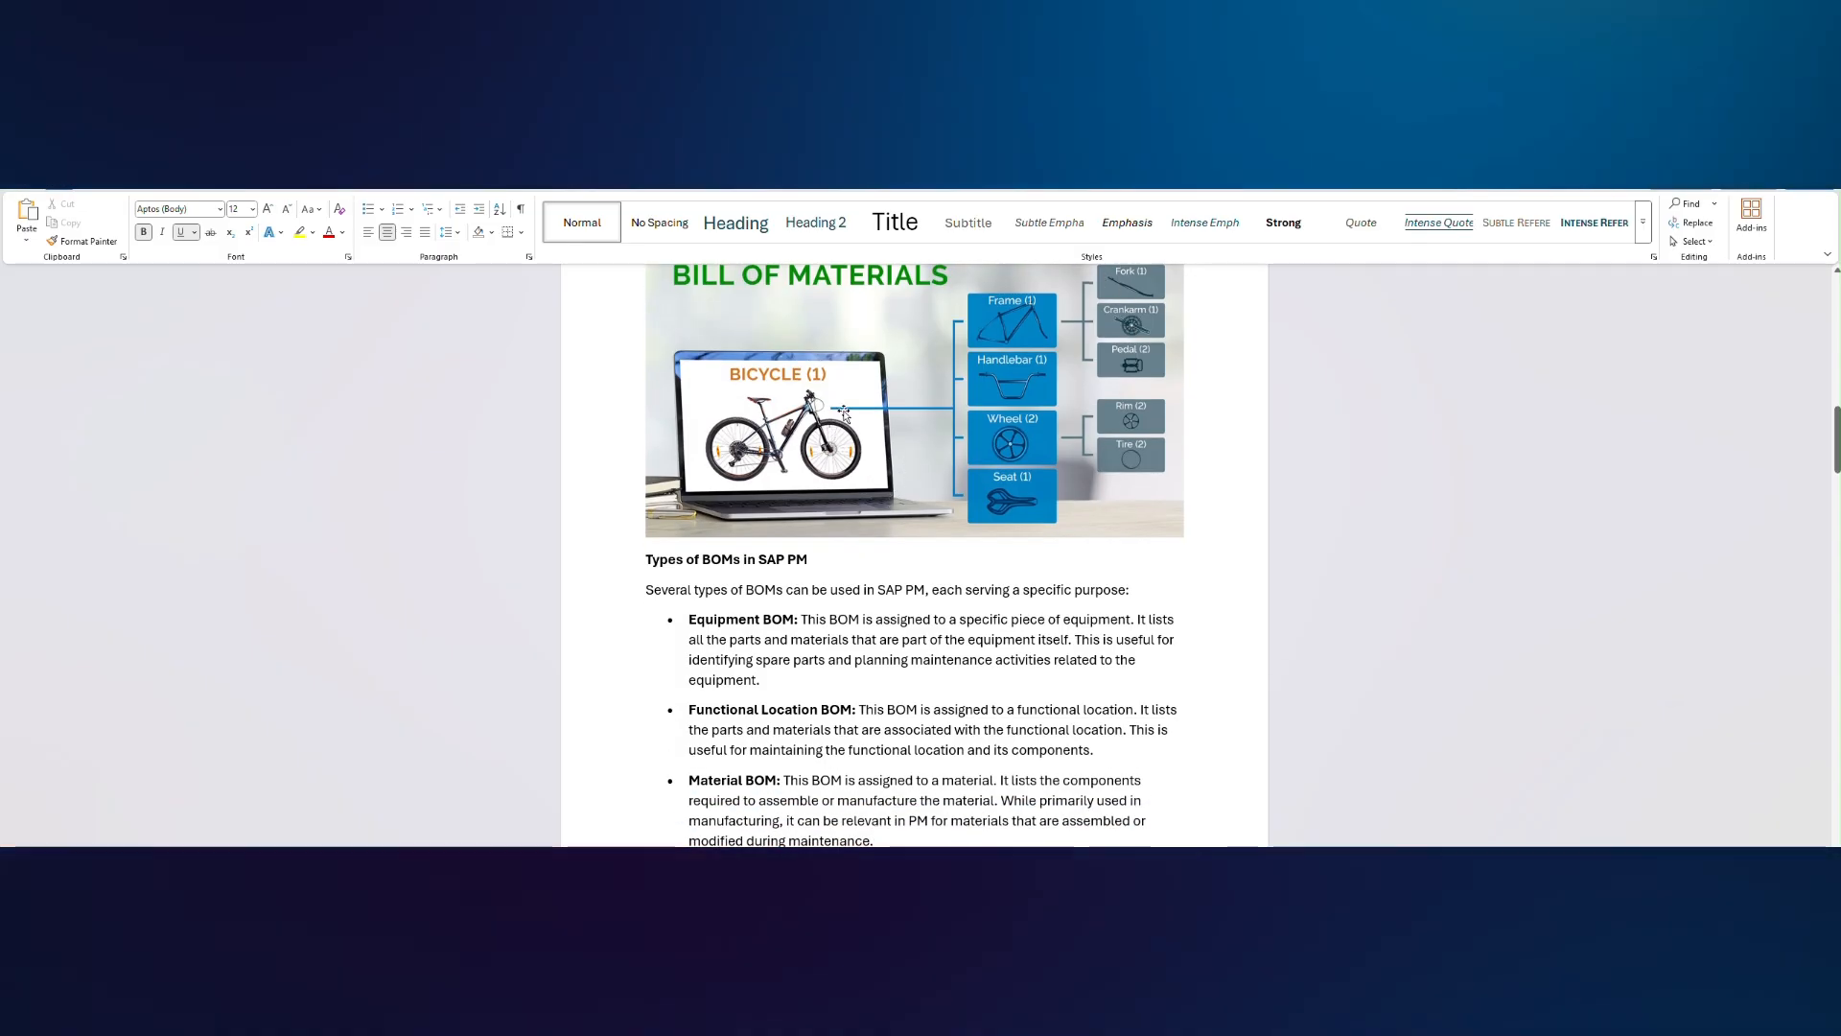
scroll(782, 481, "down", 4)
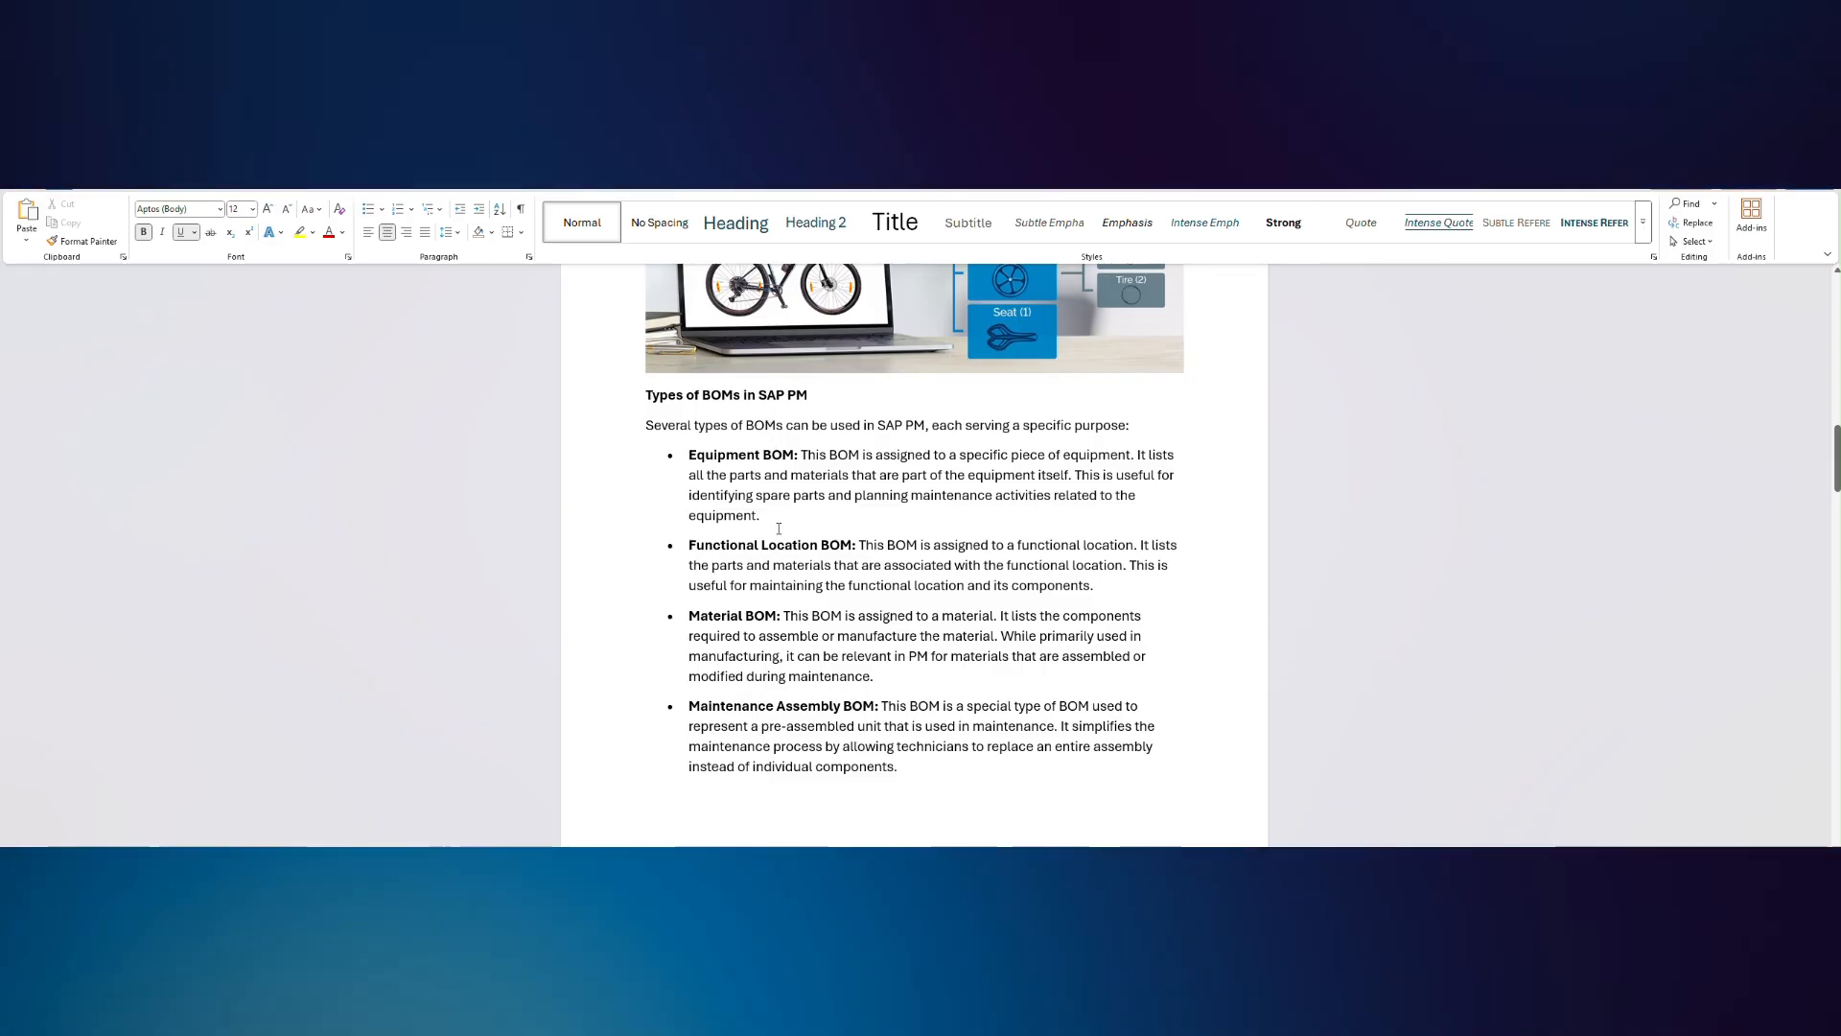
scroll(778, 527, "down", 10)
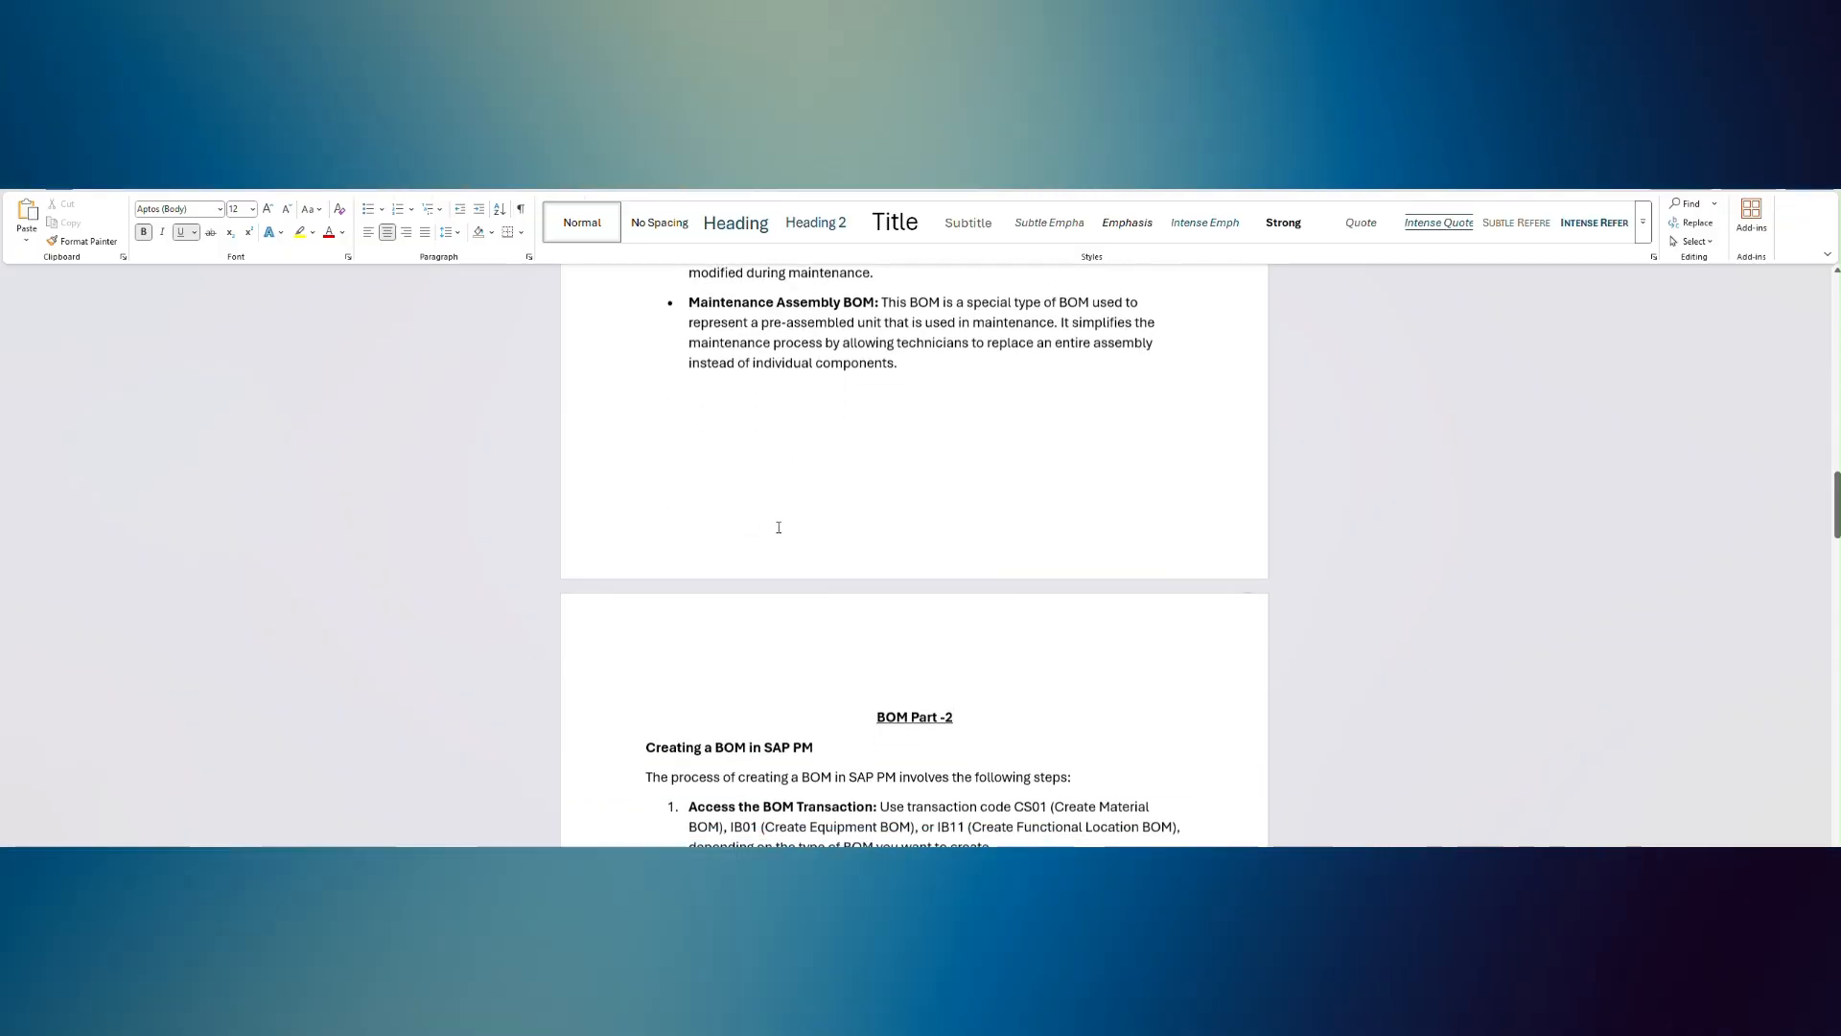
- Review the BOM creation steps in the BOM Part -2 section, highlighting the transaction code CS01
scroll(779, 527, "down", 3)
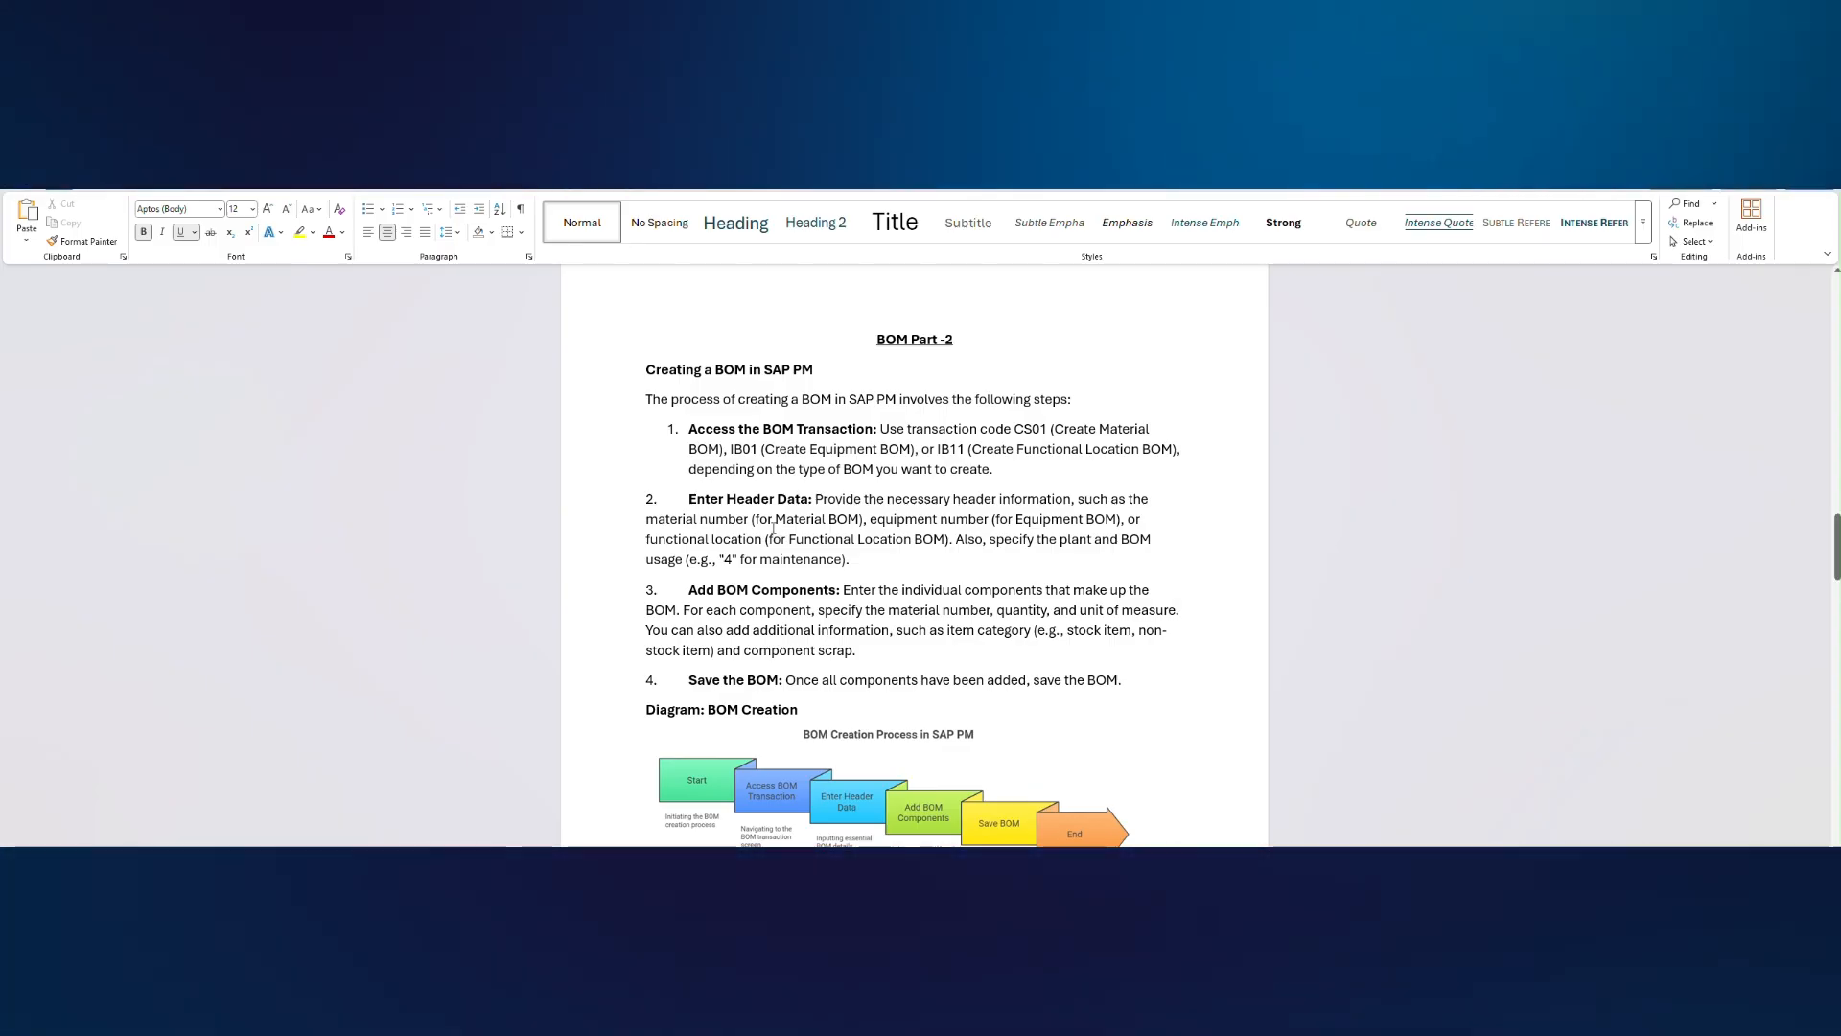
scroll(772, 528, "down", 1)
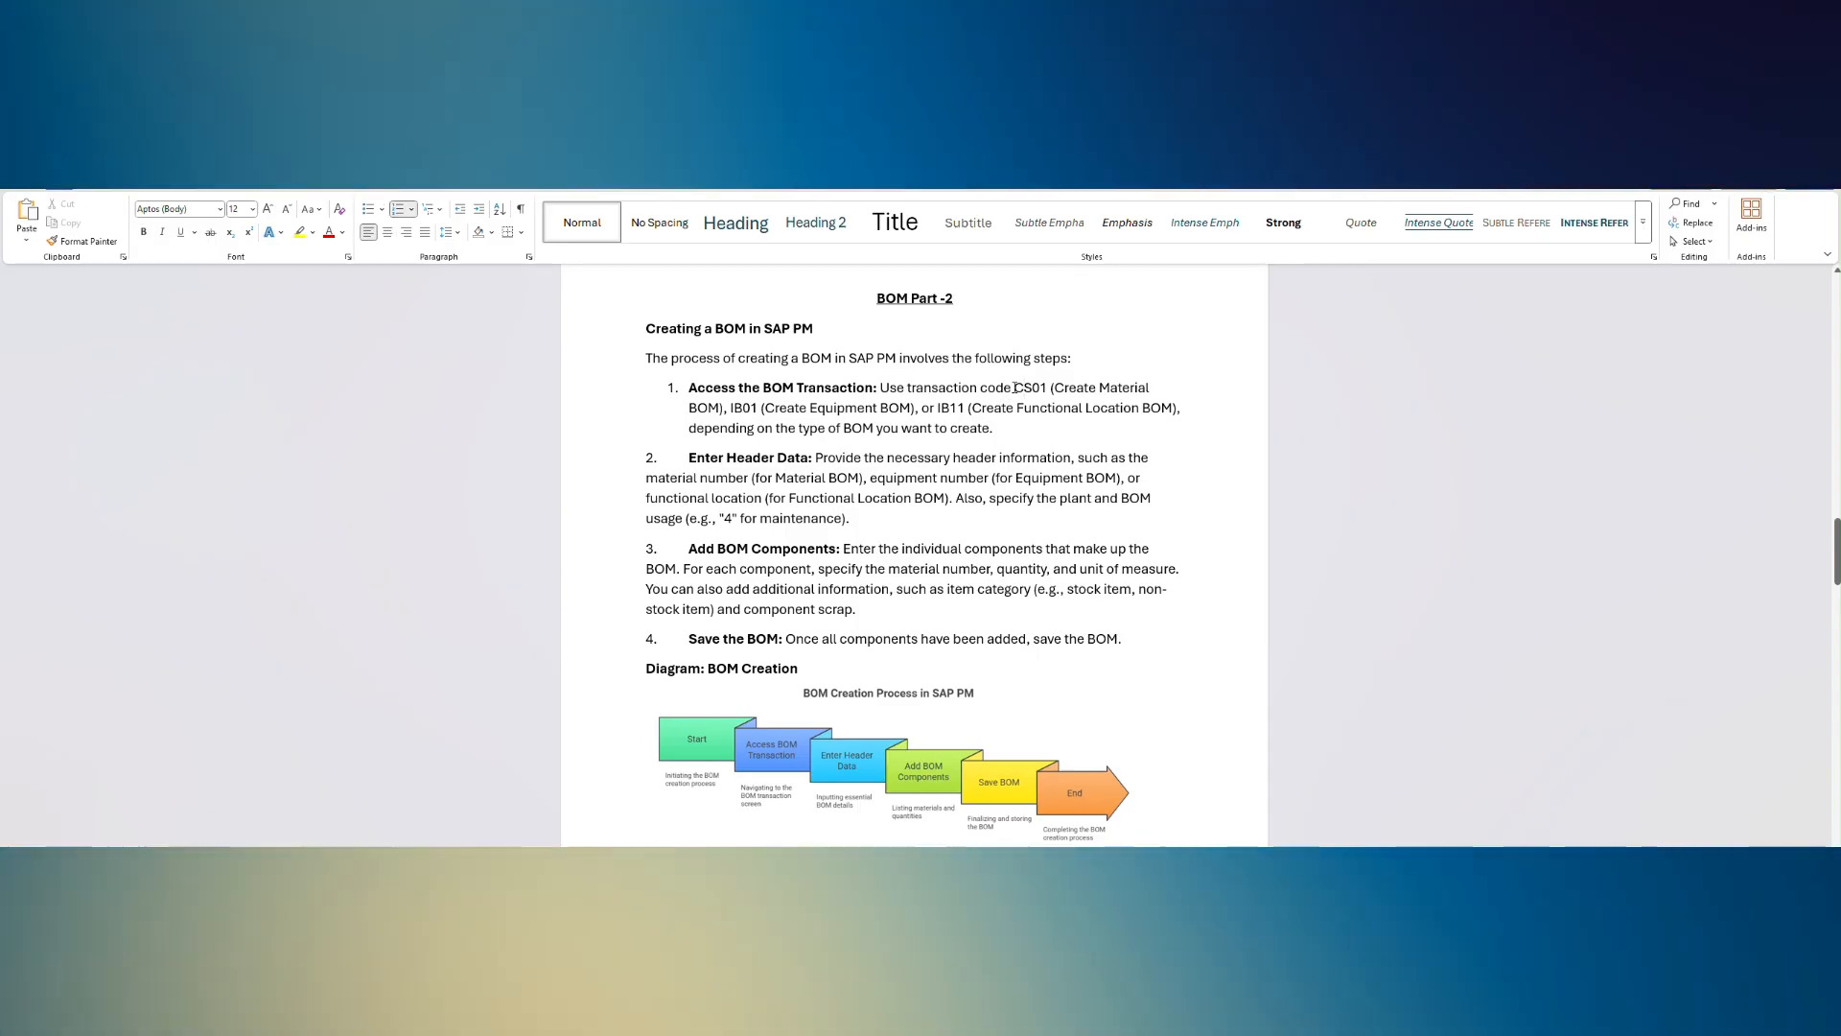
left_click_drag(1013, 387, 1044, 388)
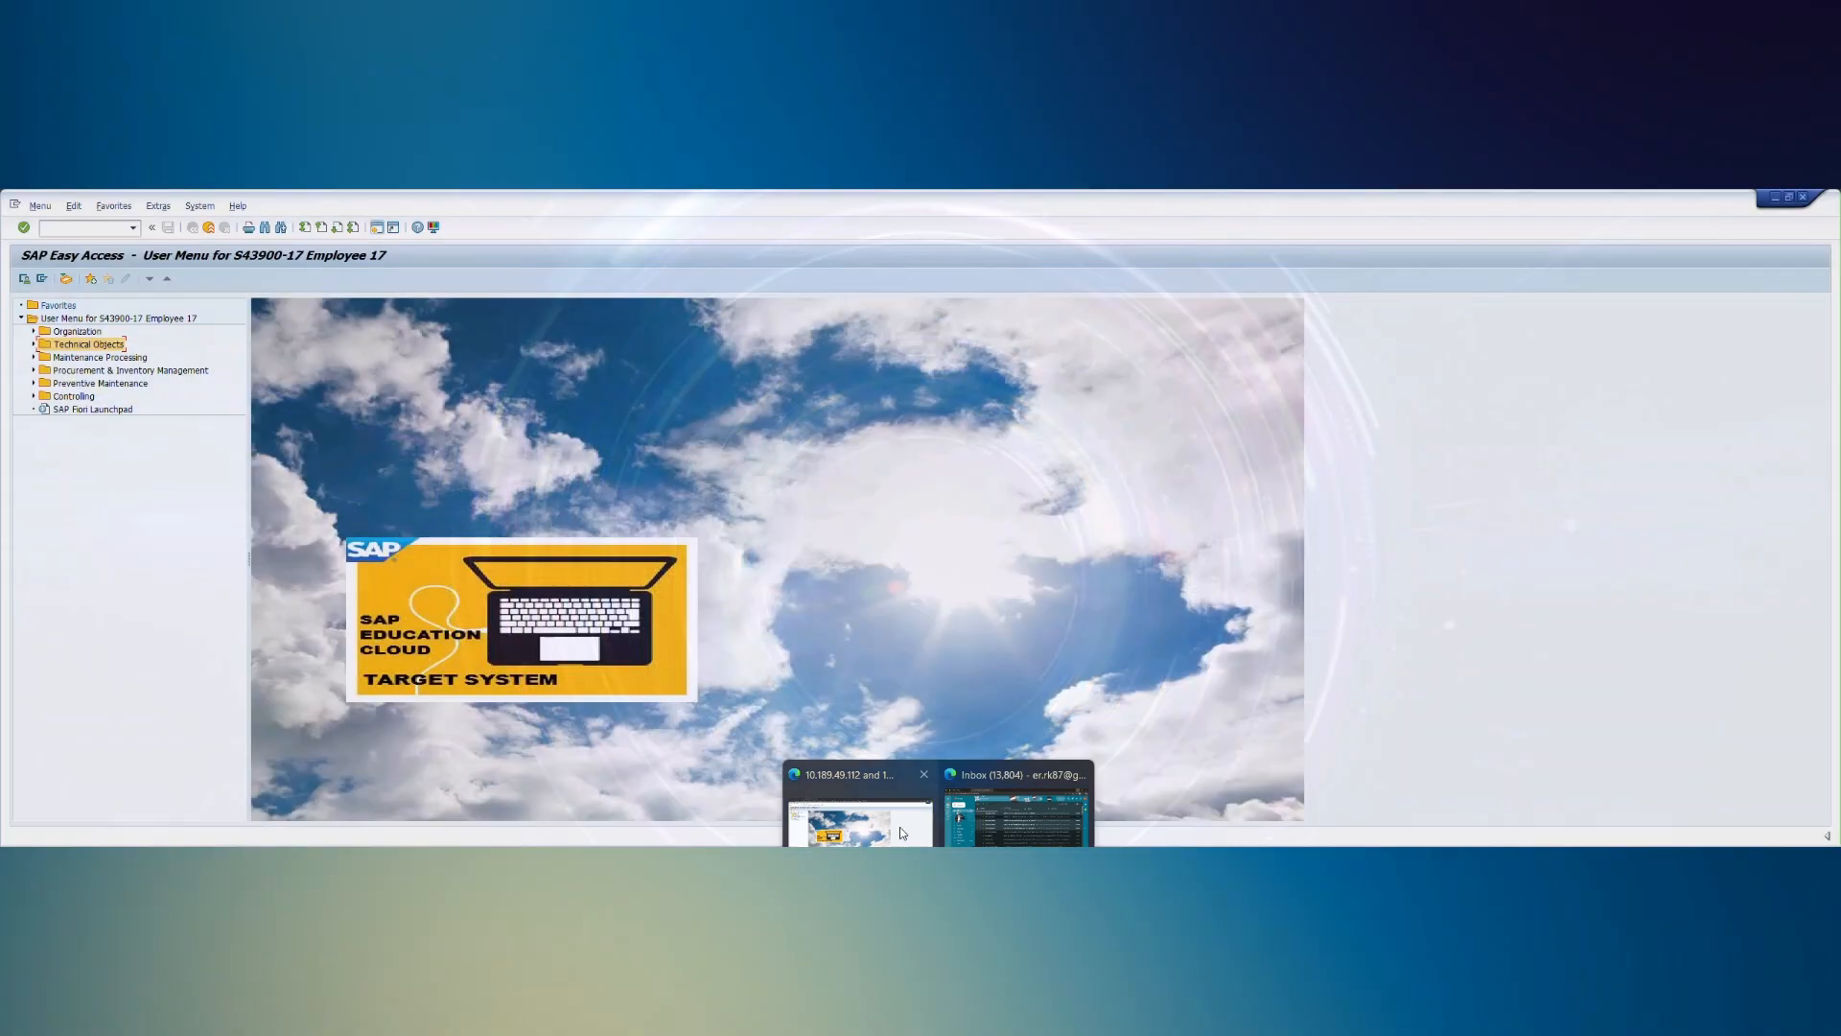
- Switch to SAP and start transaction CS01 to create a material BOM
left_click(843, 810)
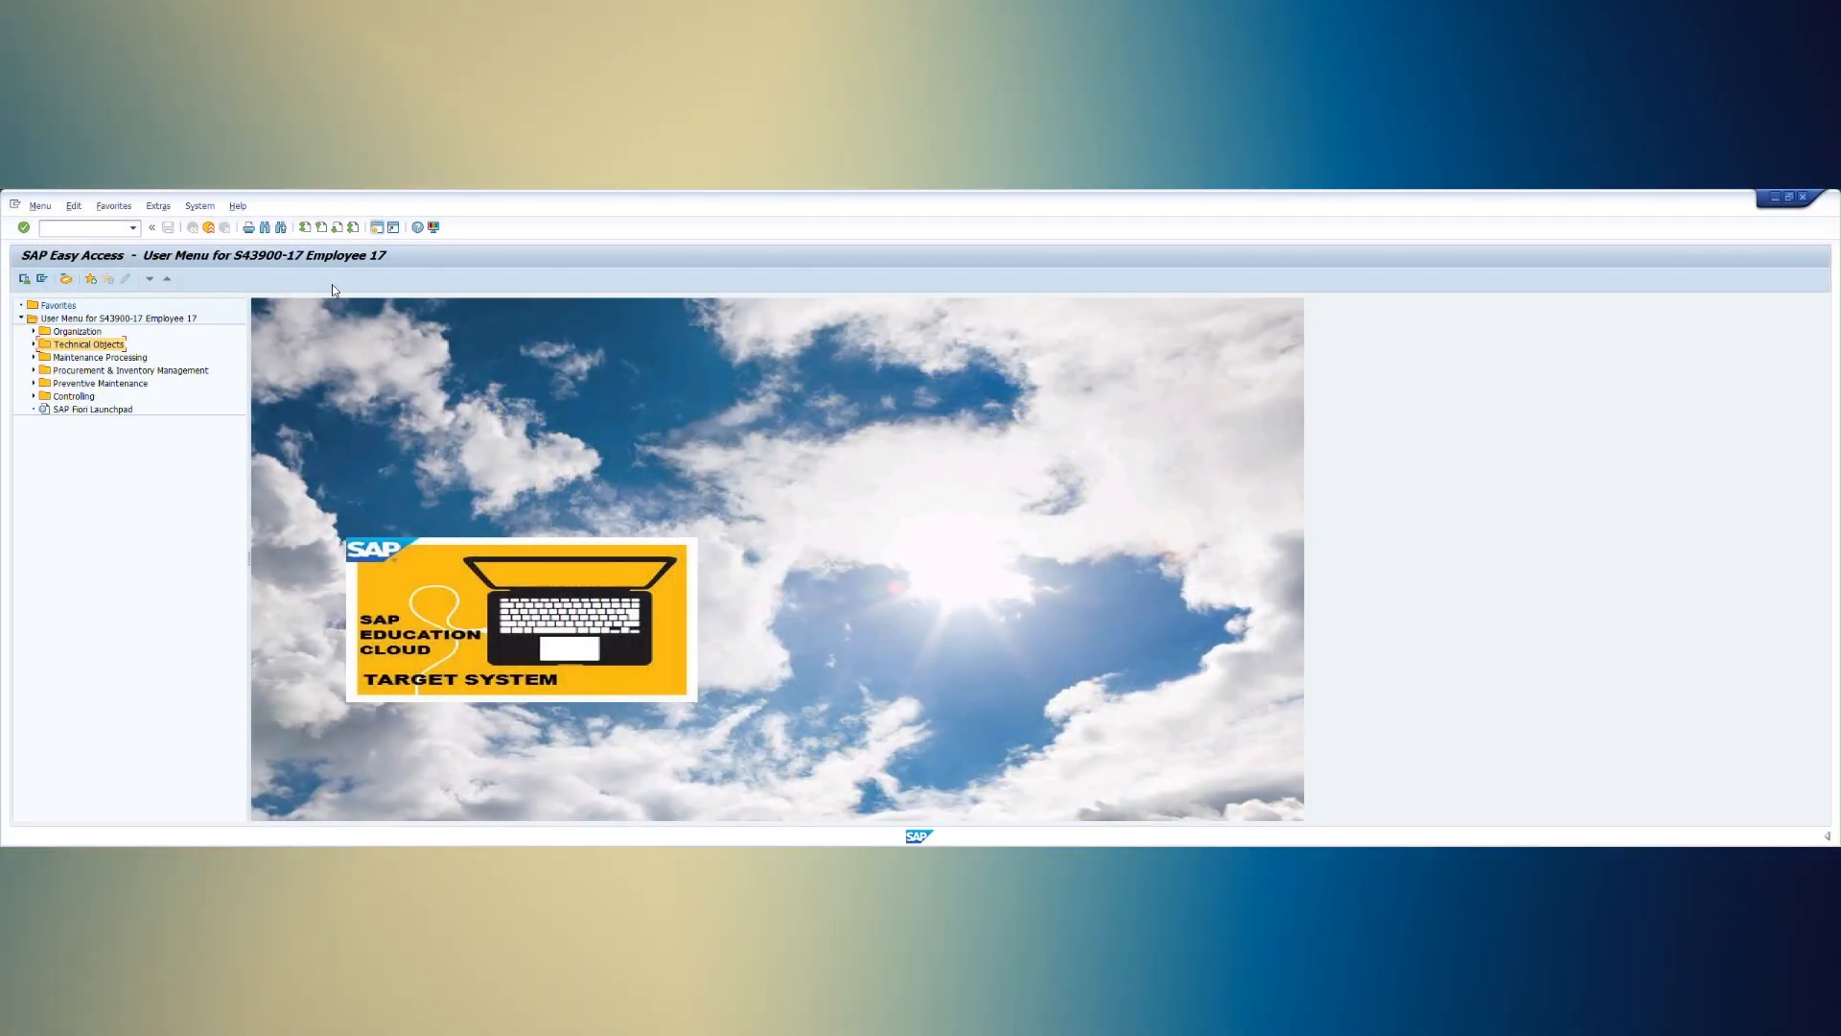
left_click(95, 229)
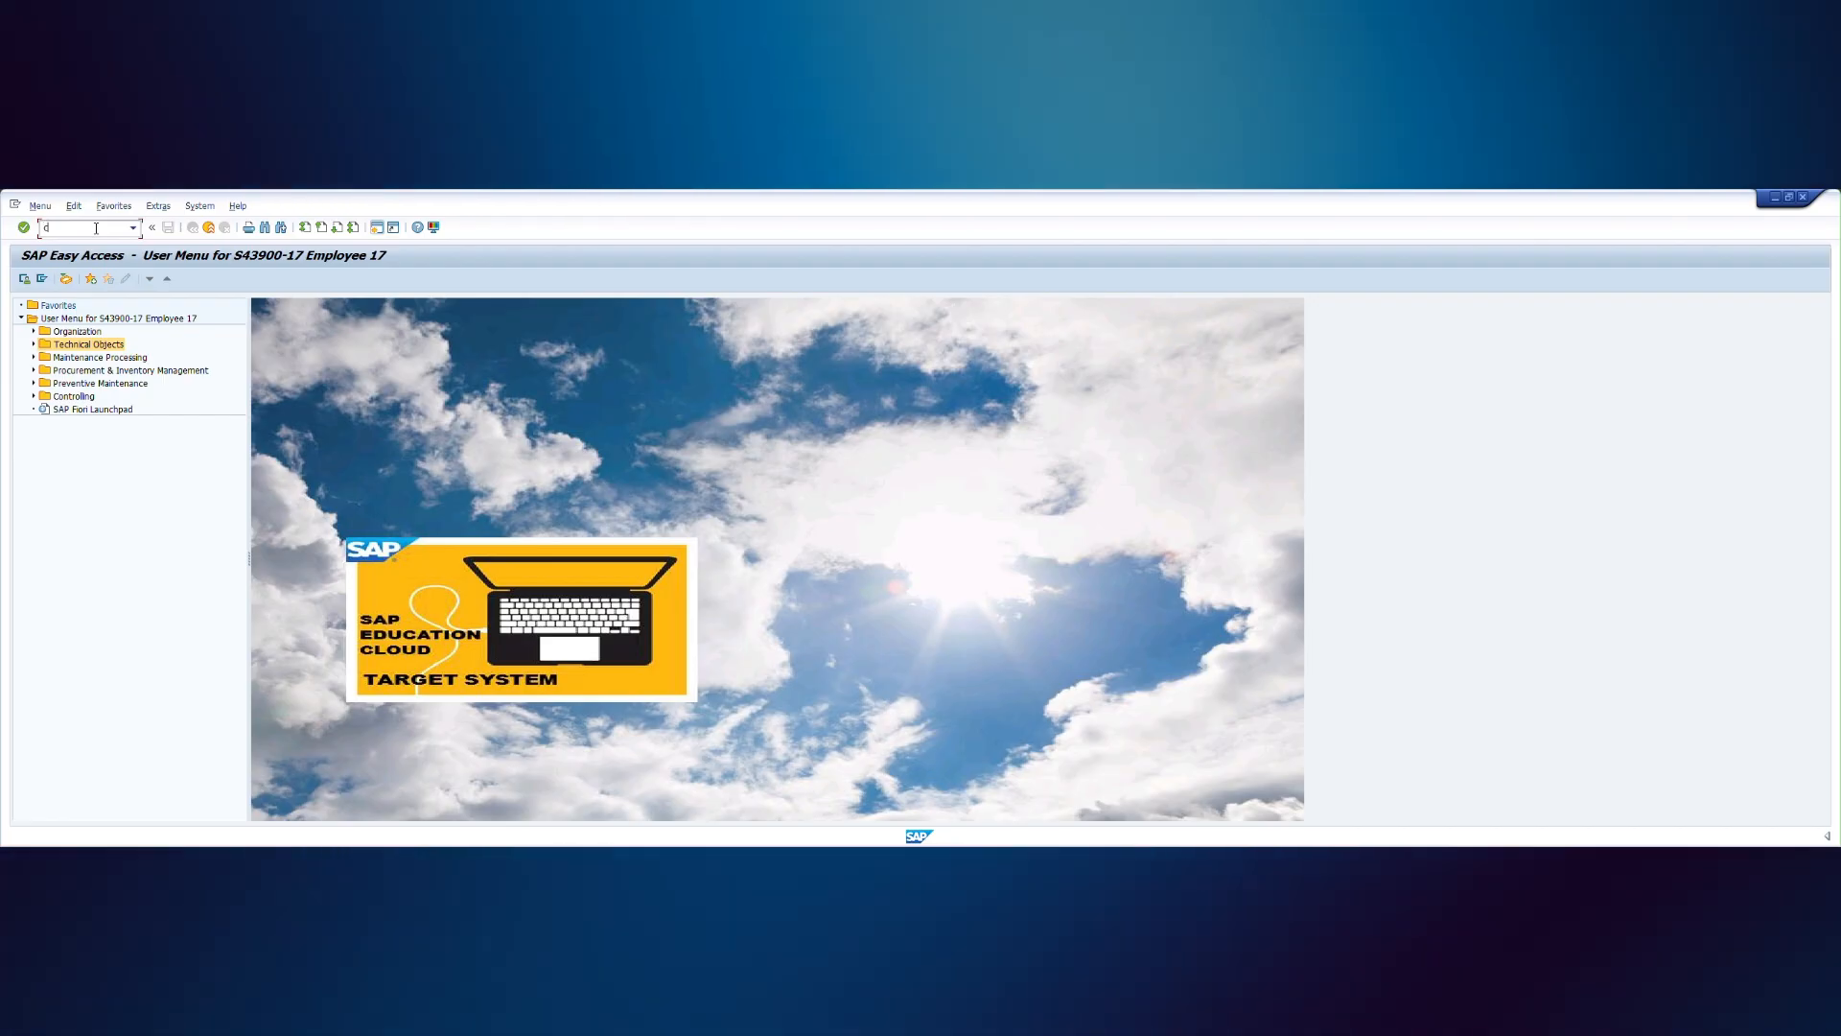
type("cs01")
key("Return")
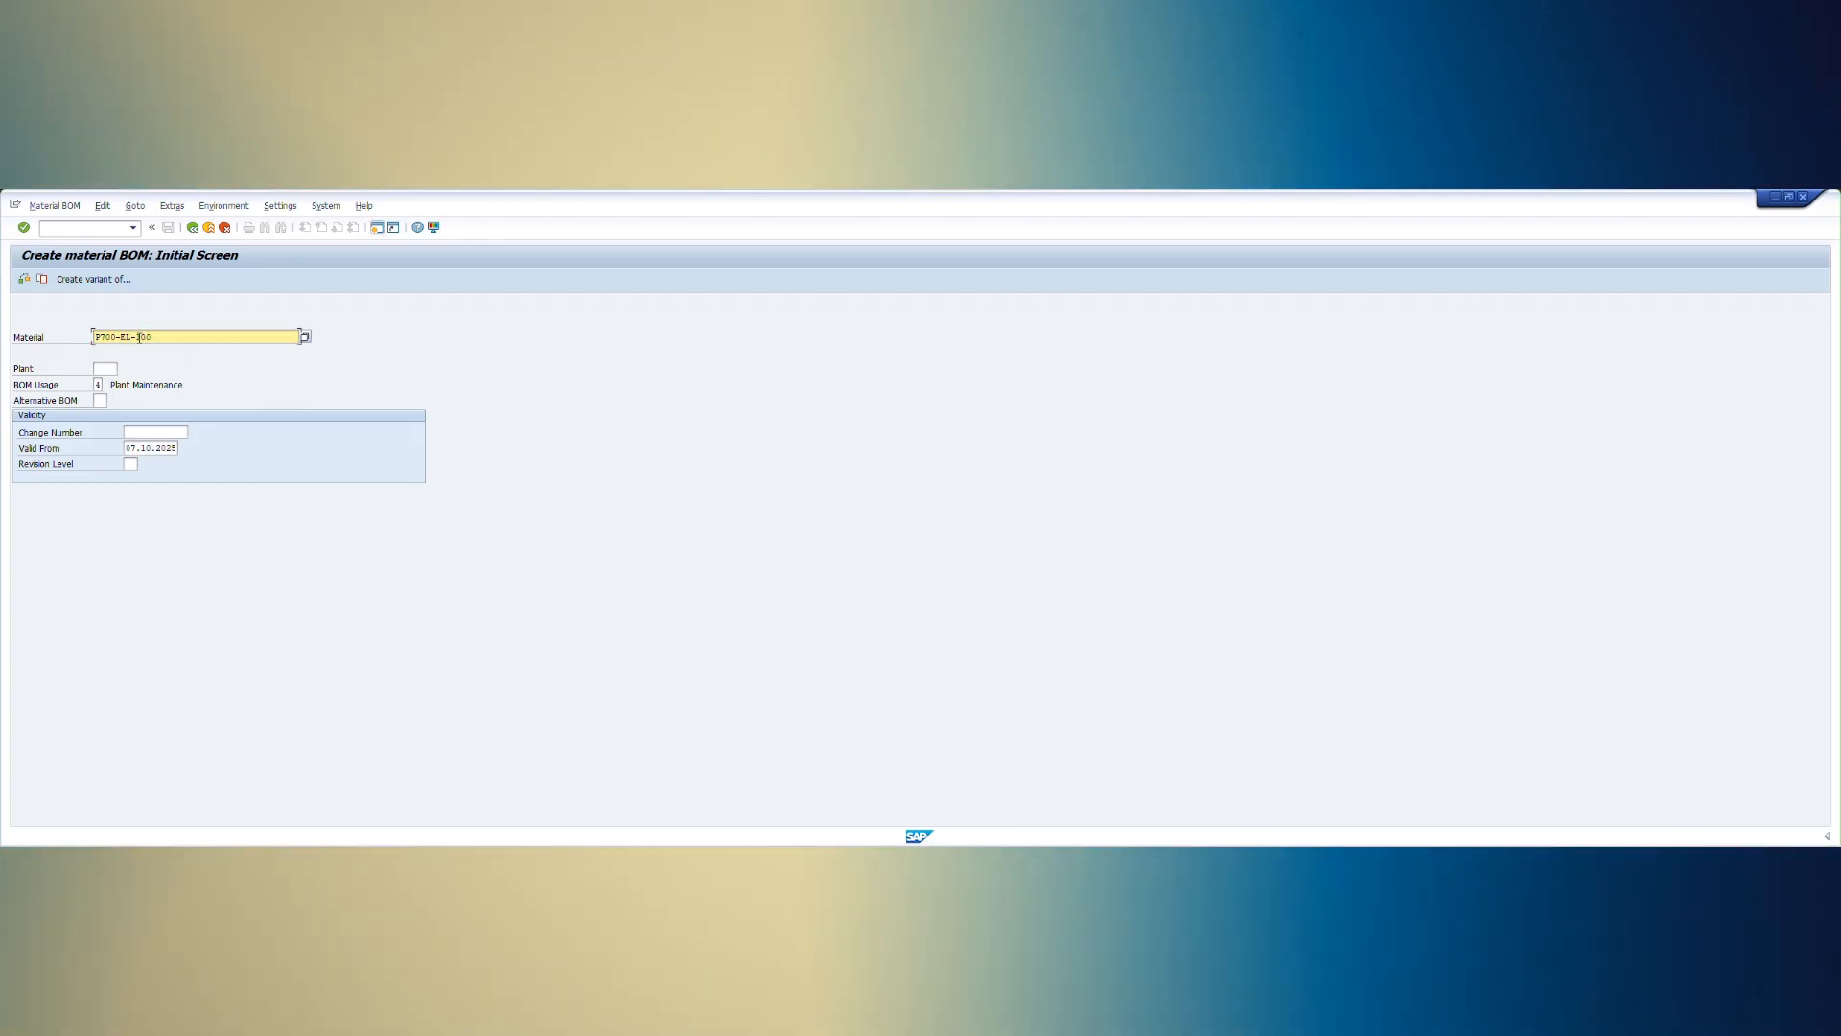
- Look up the available BOM usages for material P700-EL-100 and choose usage 4, Plant Maintenance
left_click_drag(151, 337, 117, 336)
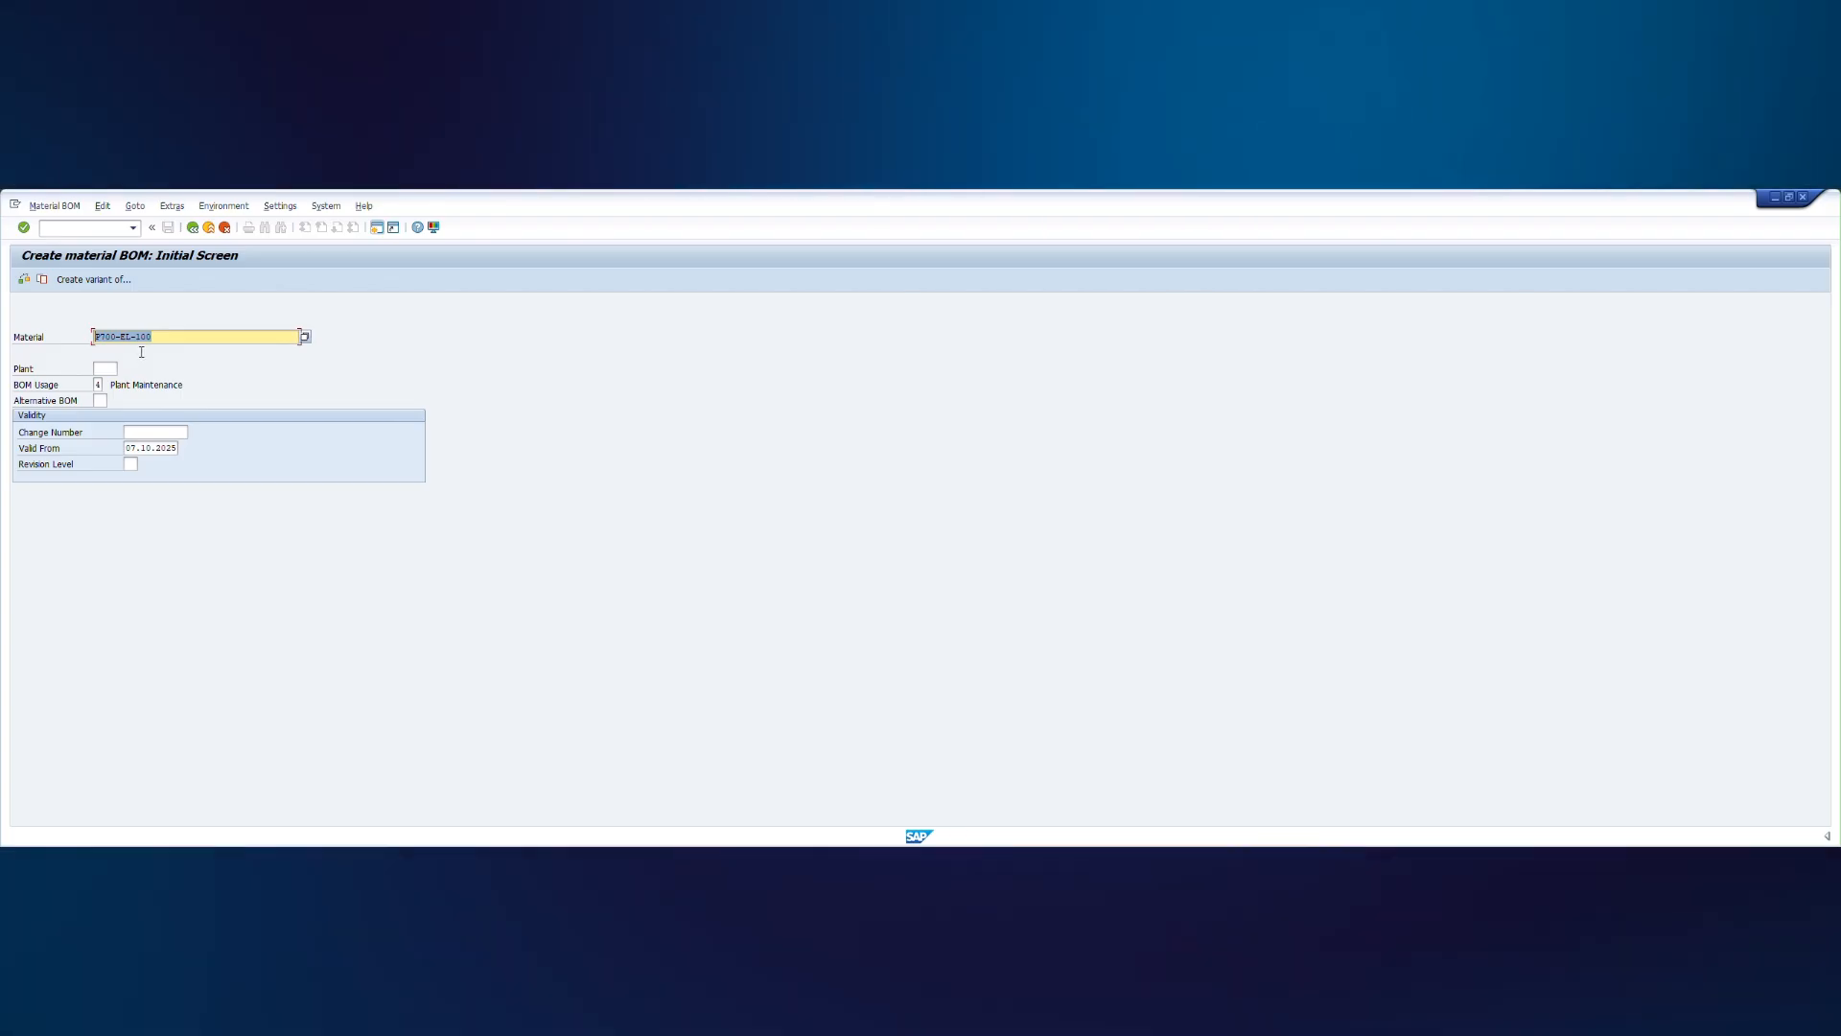
left_click(110, 370)
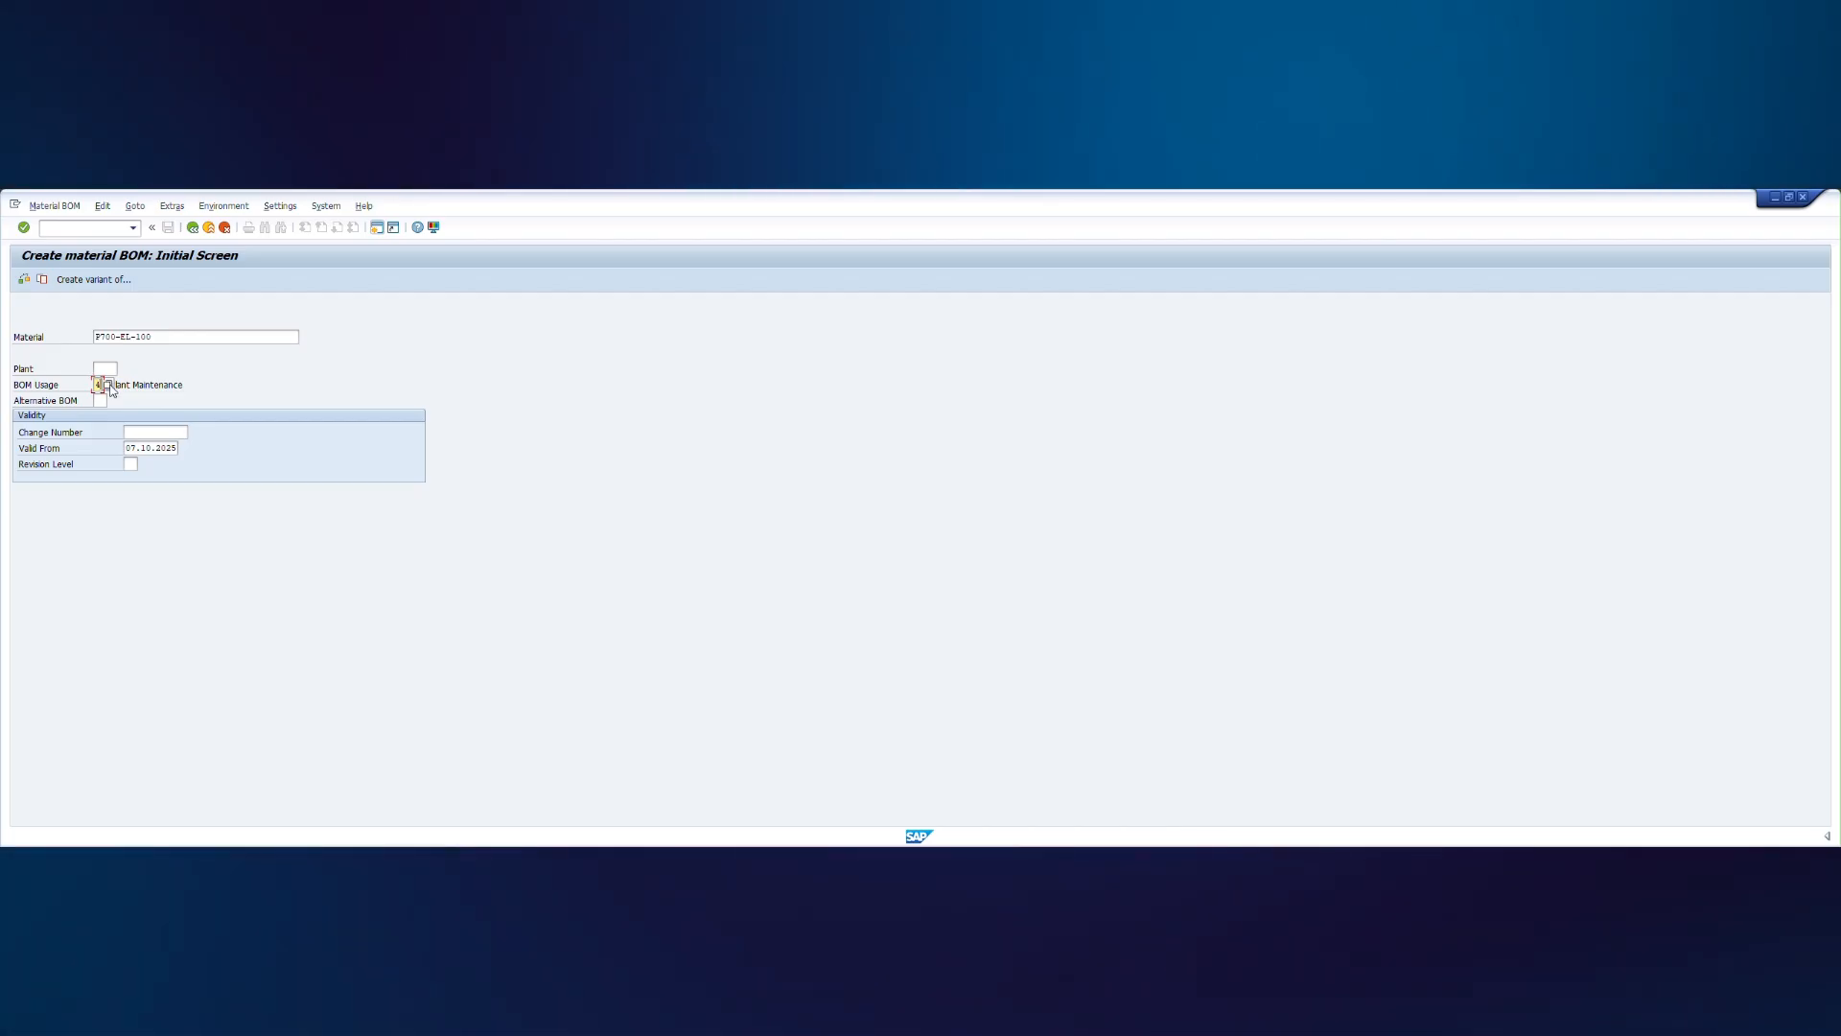
left_click(110, 386)
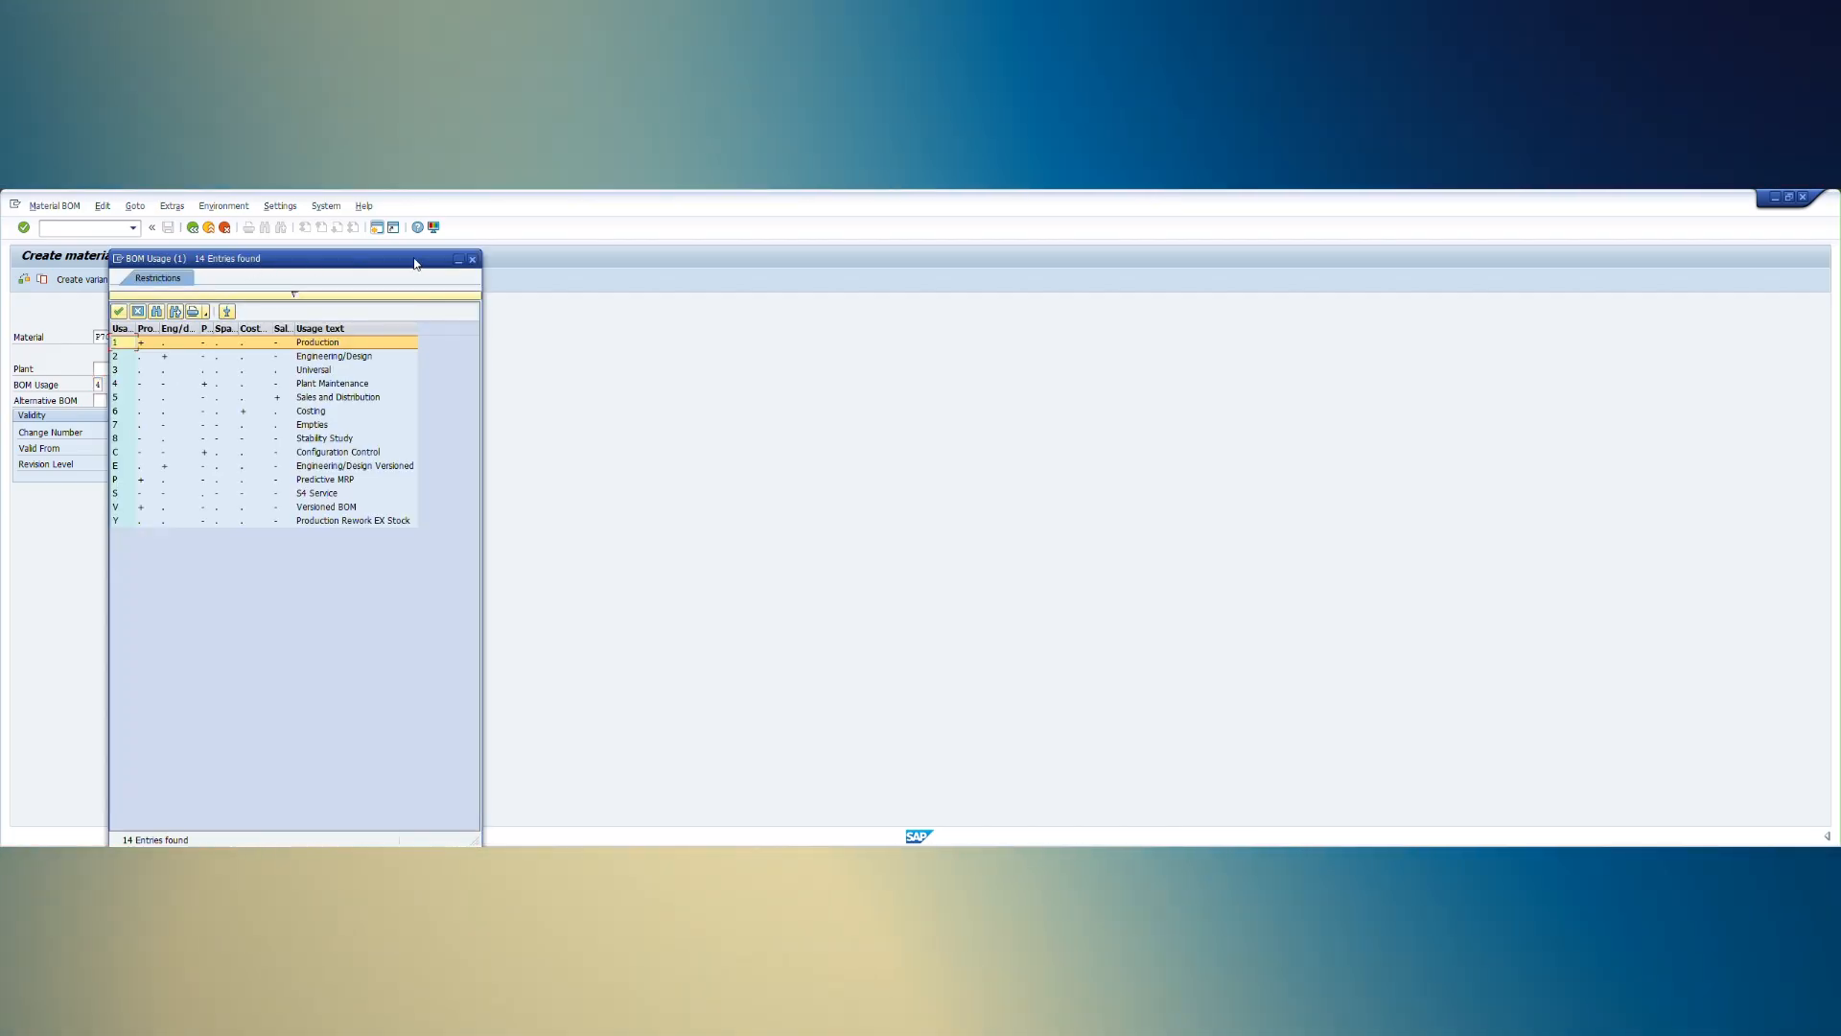
left_click_drag(415, 263, 737, 258)
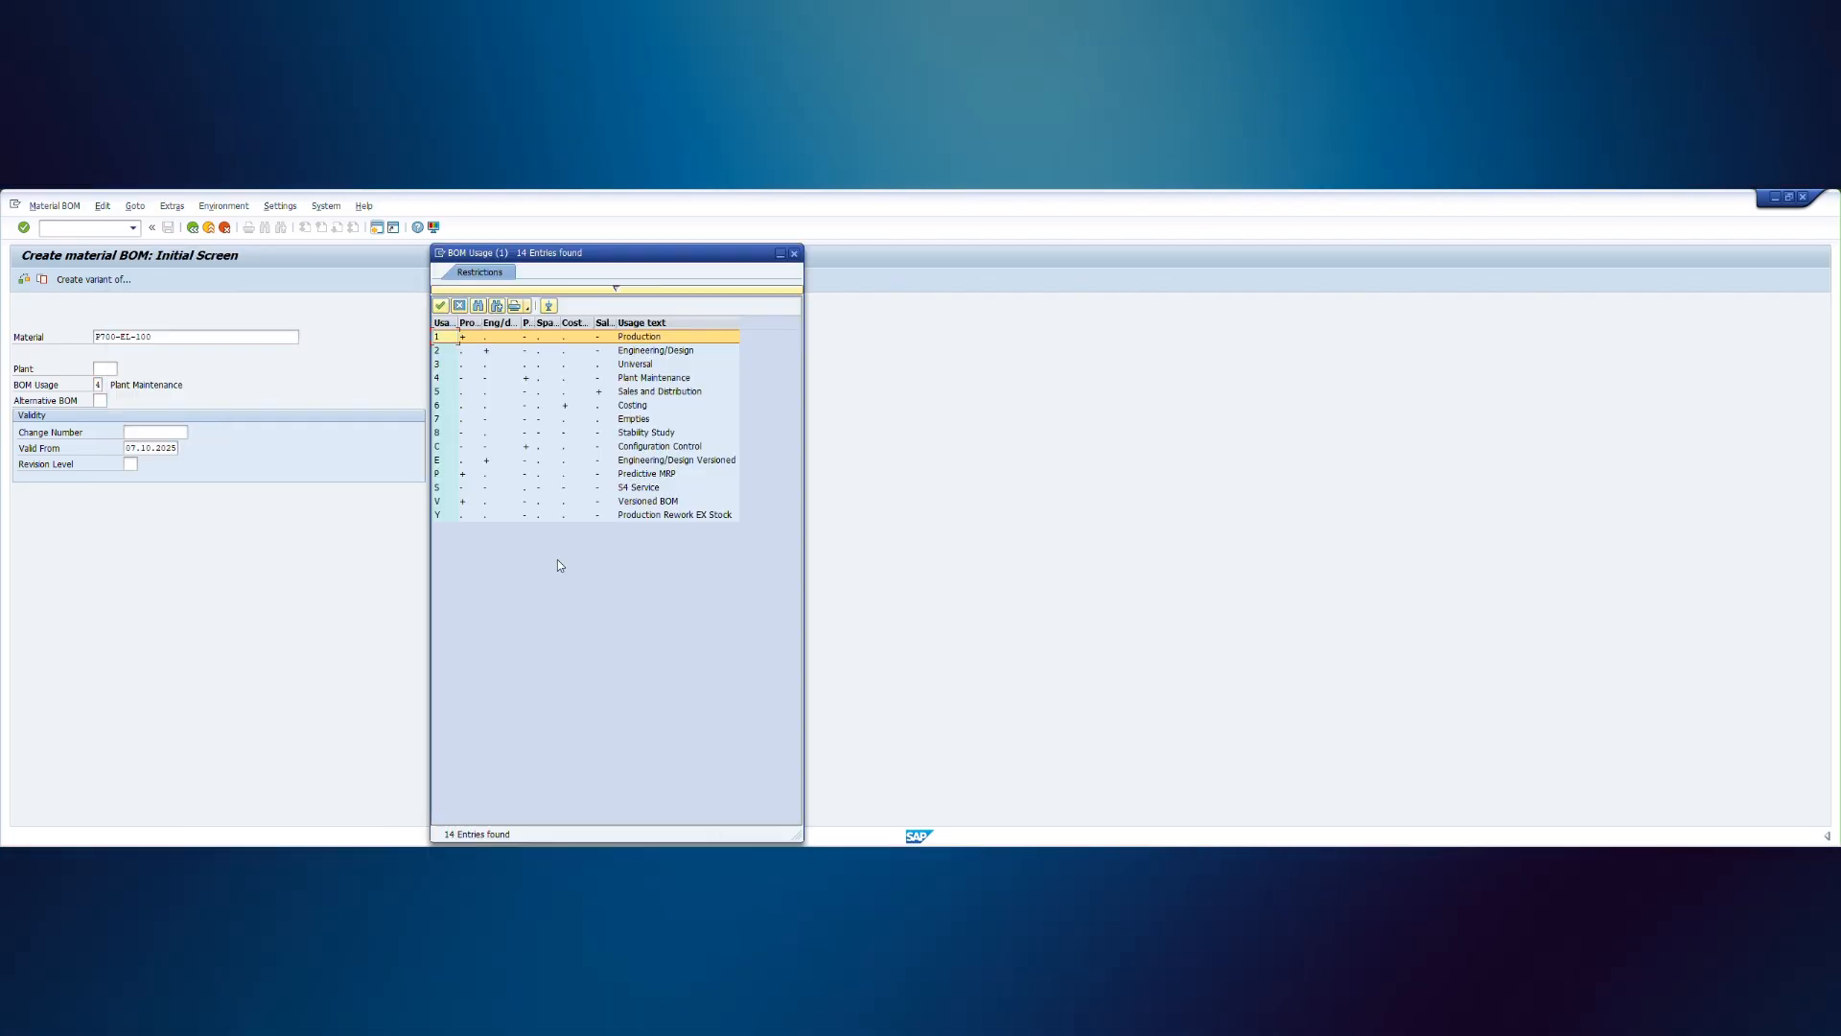
left_click(662, 515)
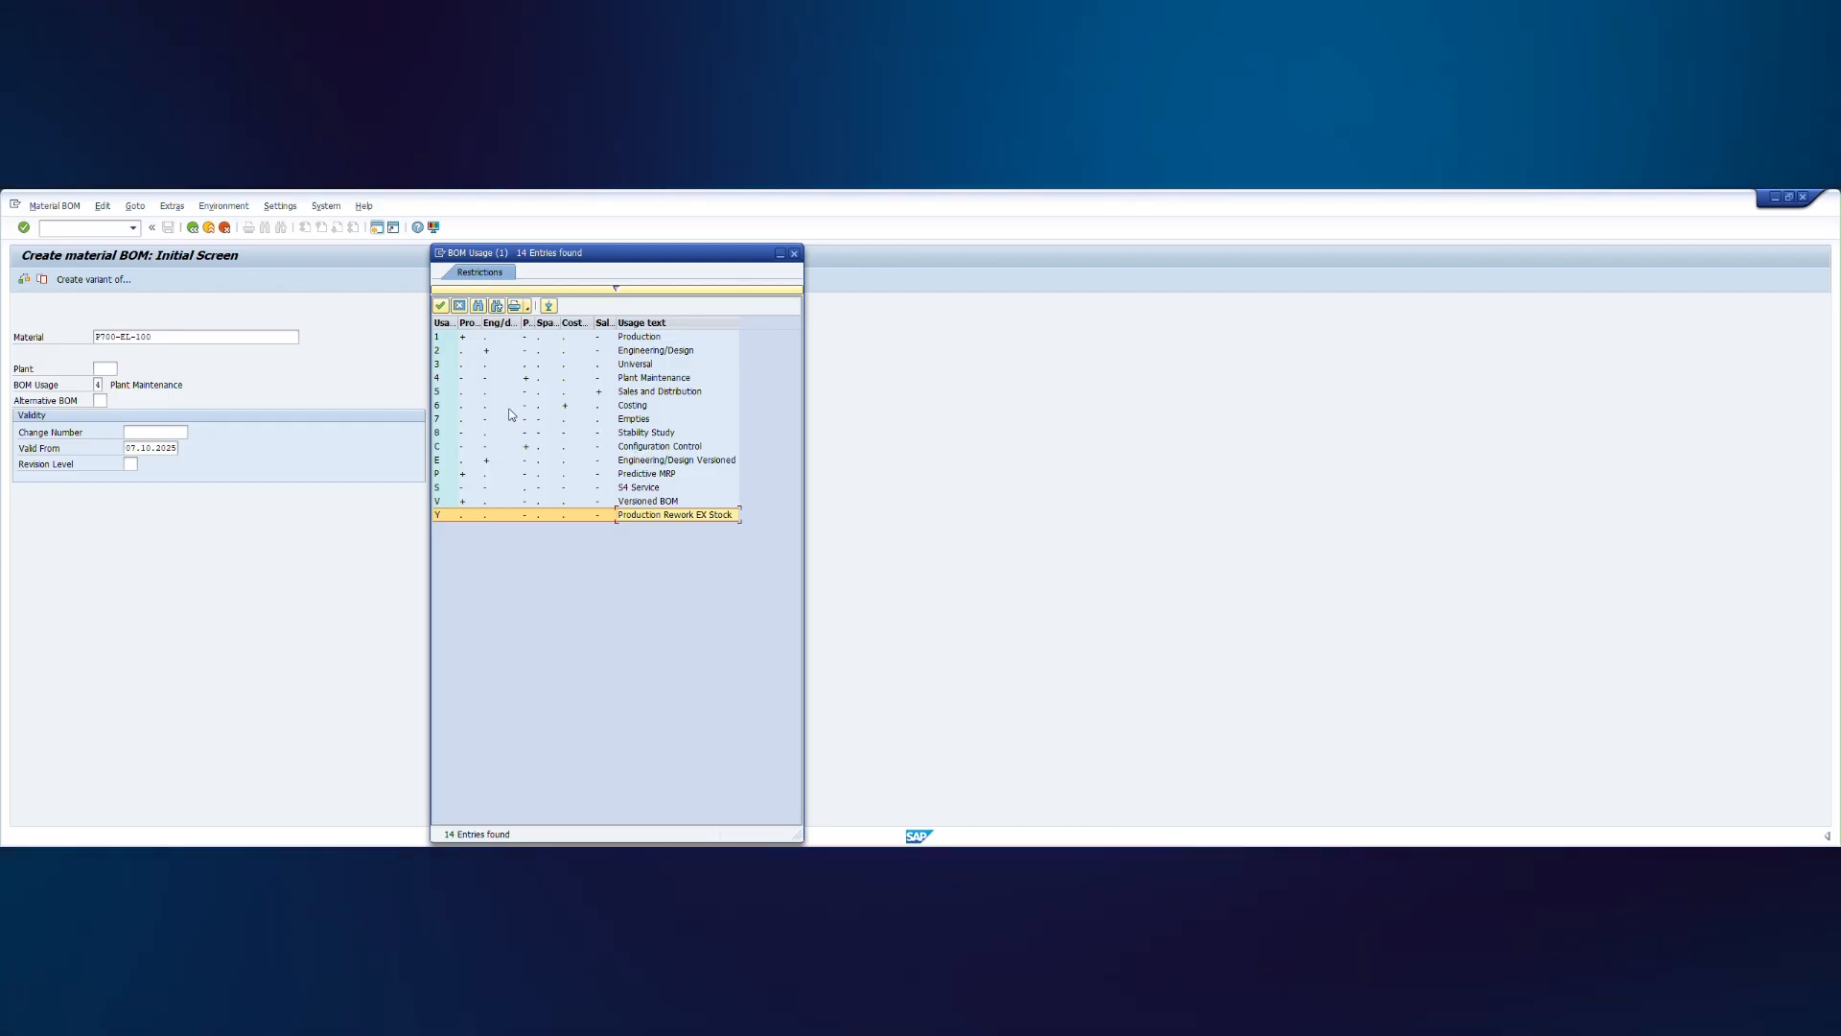
left_click(459, 380)
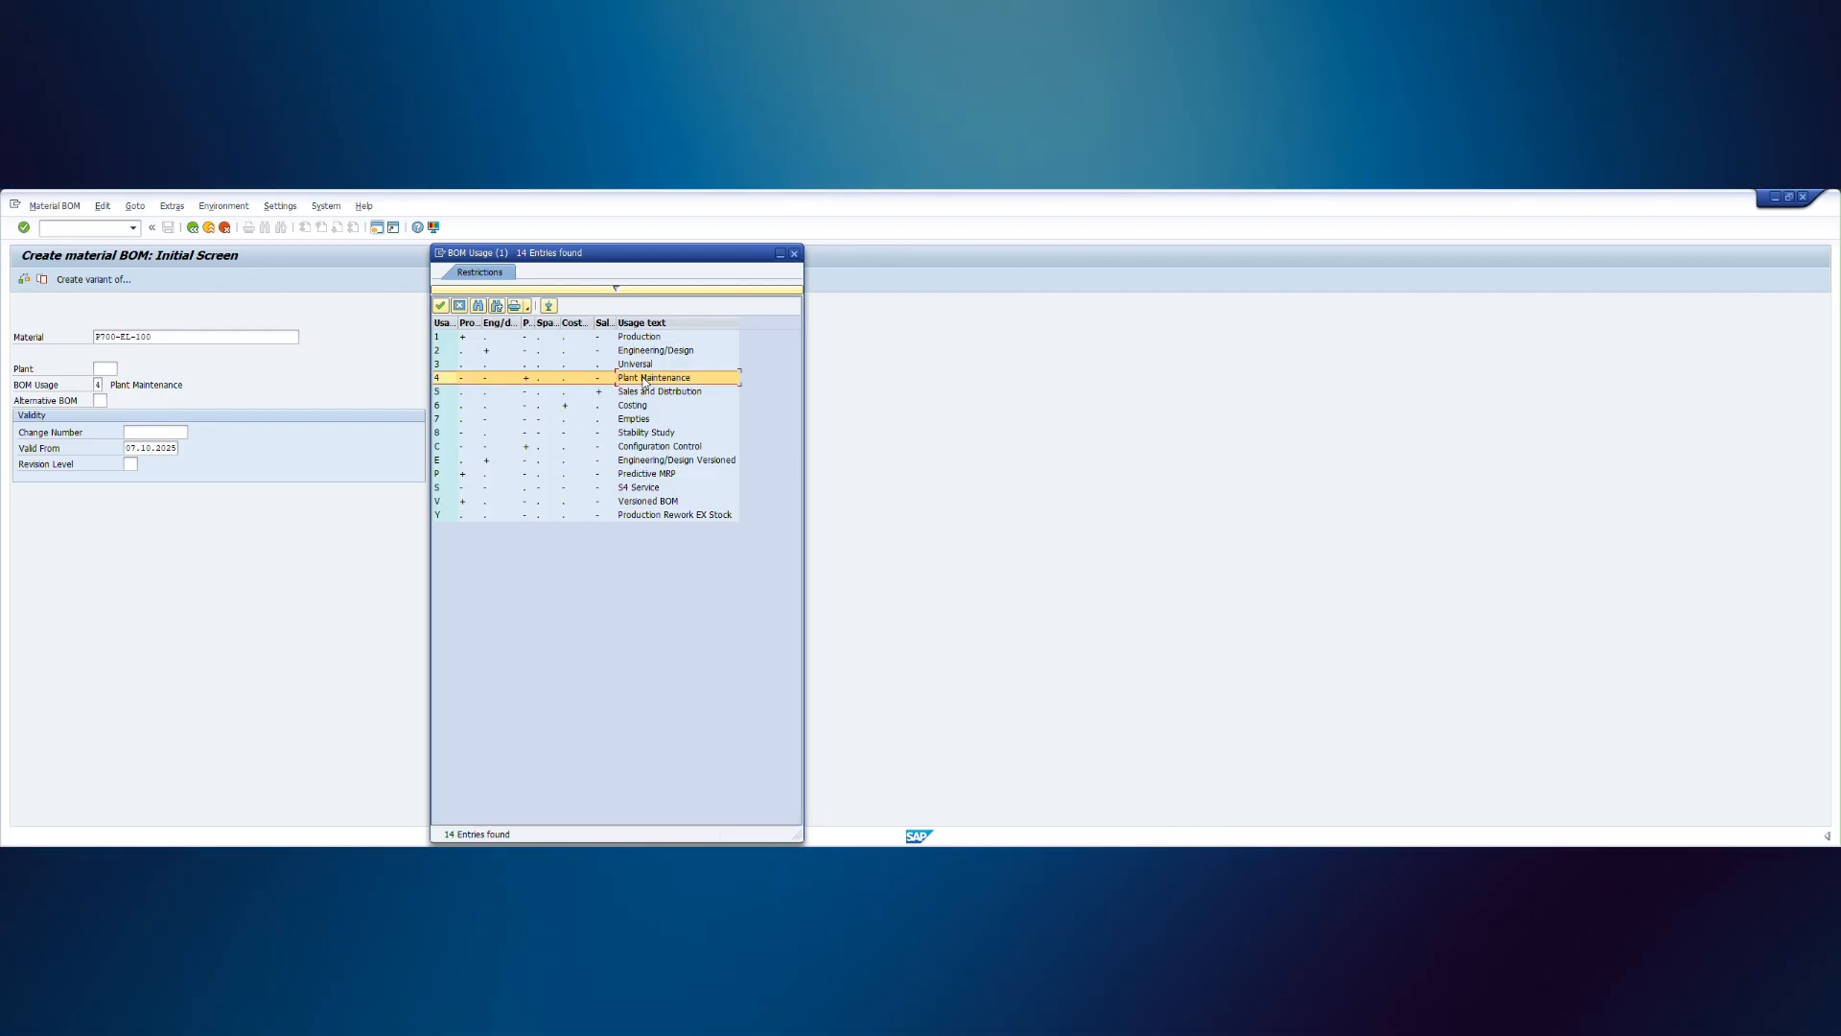
double_click(642, 377)
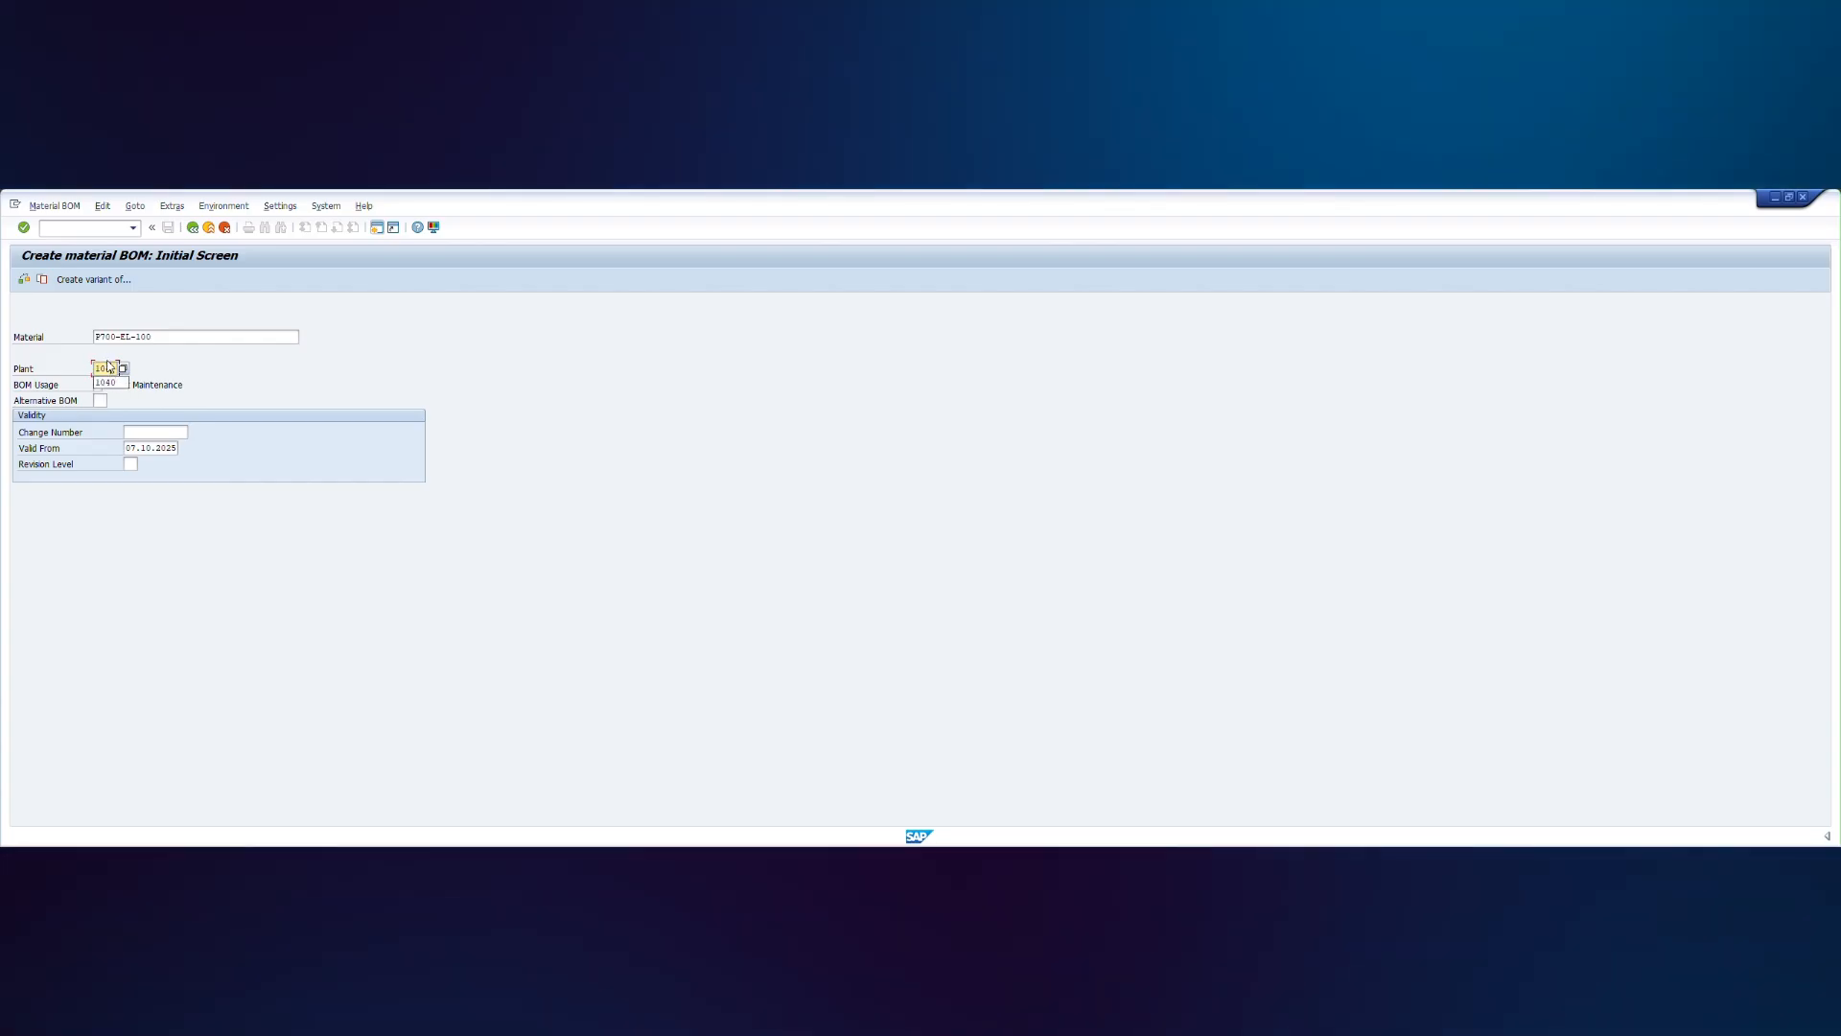
- Set the plant to 1040 and proceed to the general item overview of the material BOM
type("40")
key("Tab")
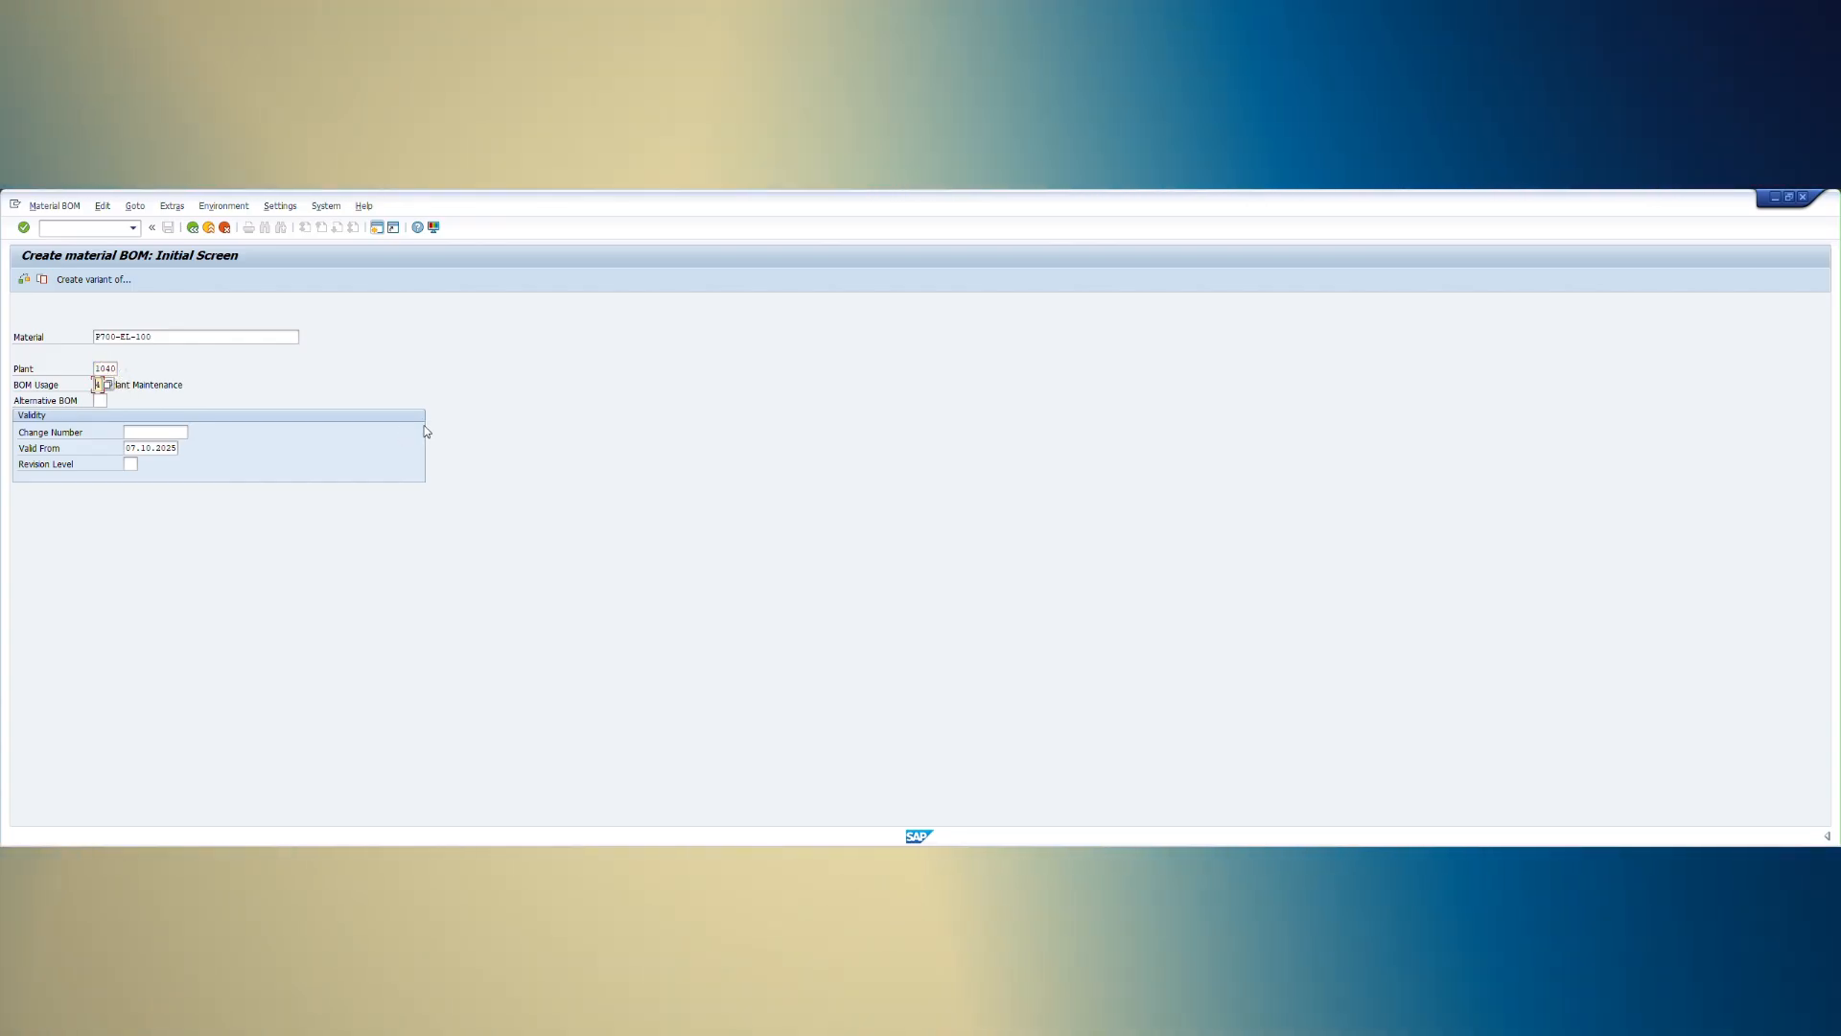
key("Tab")
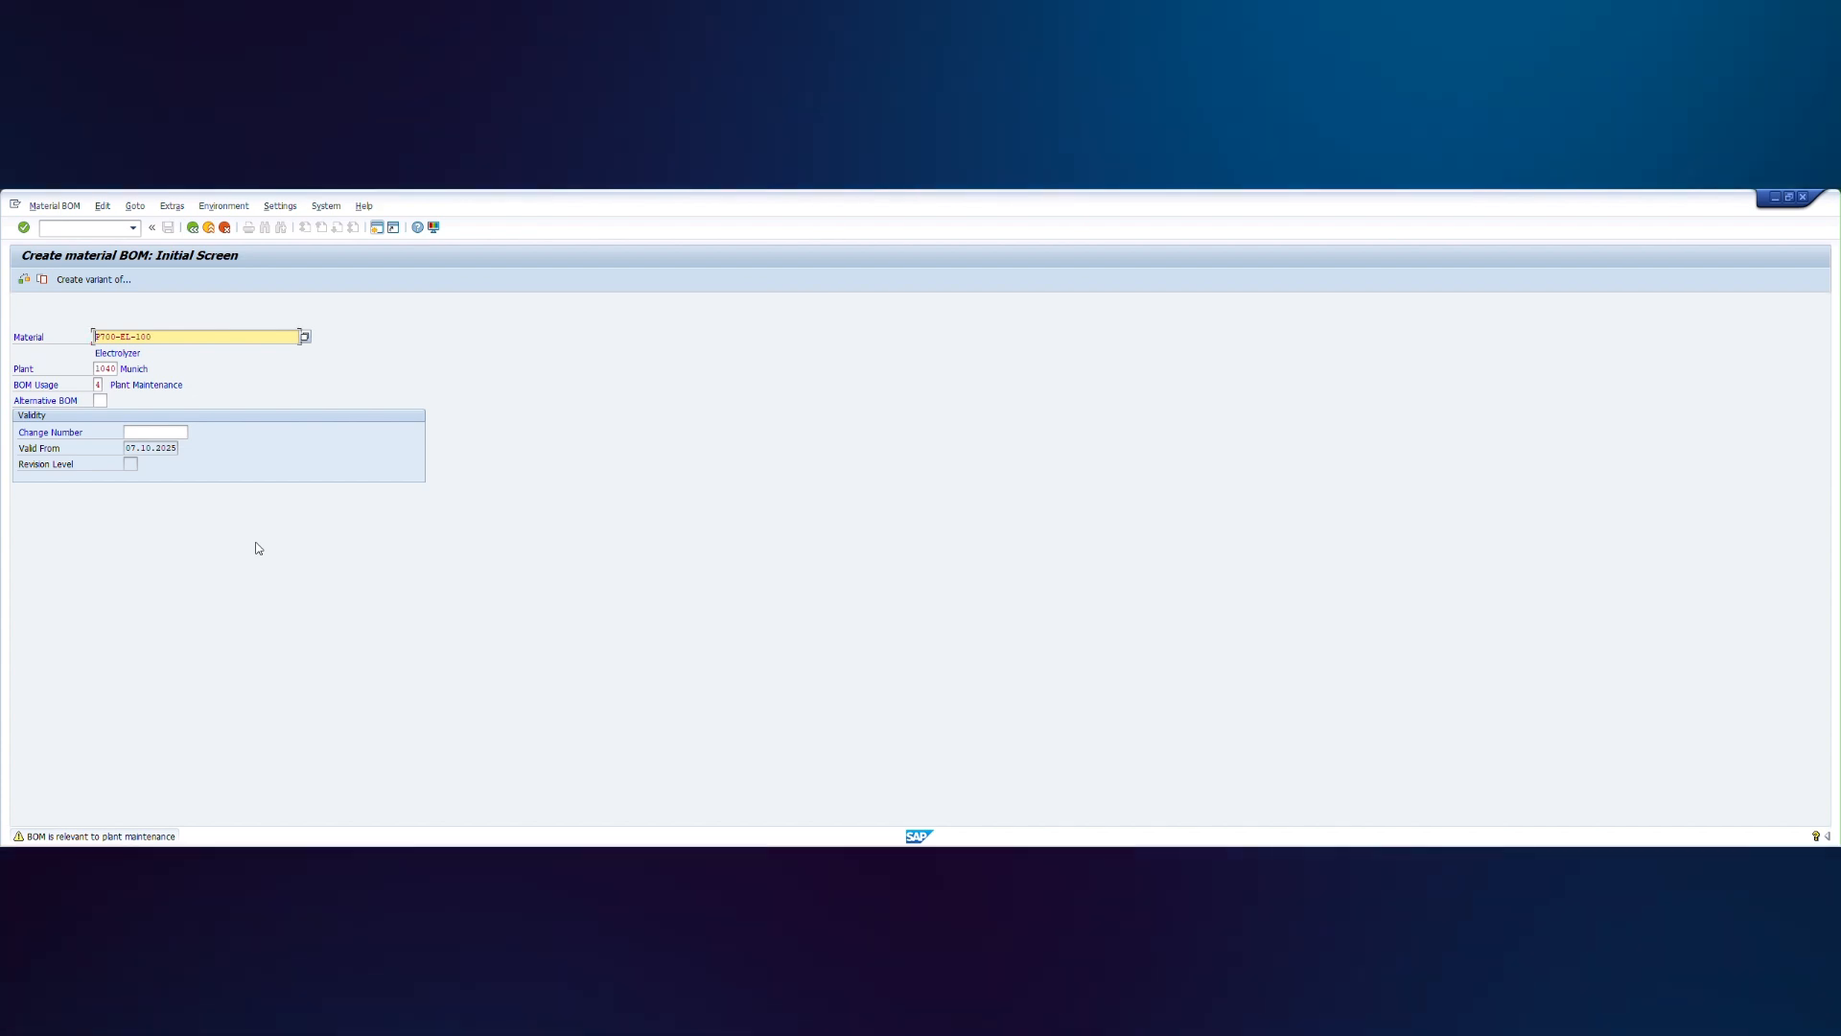
key("Return")
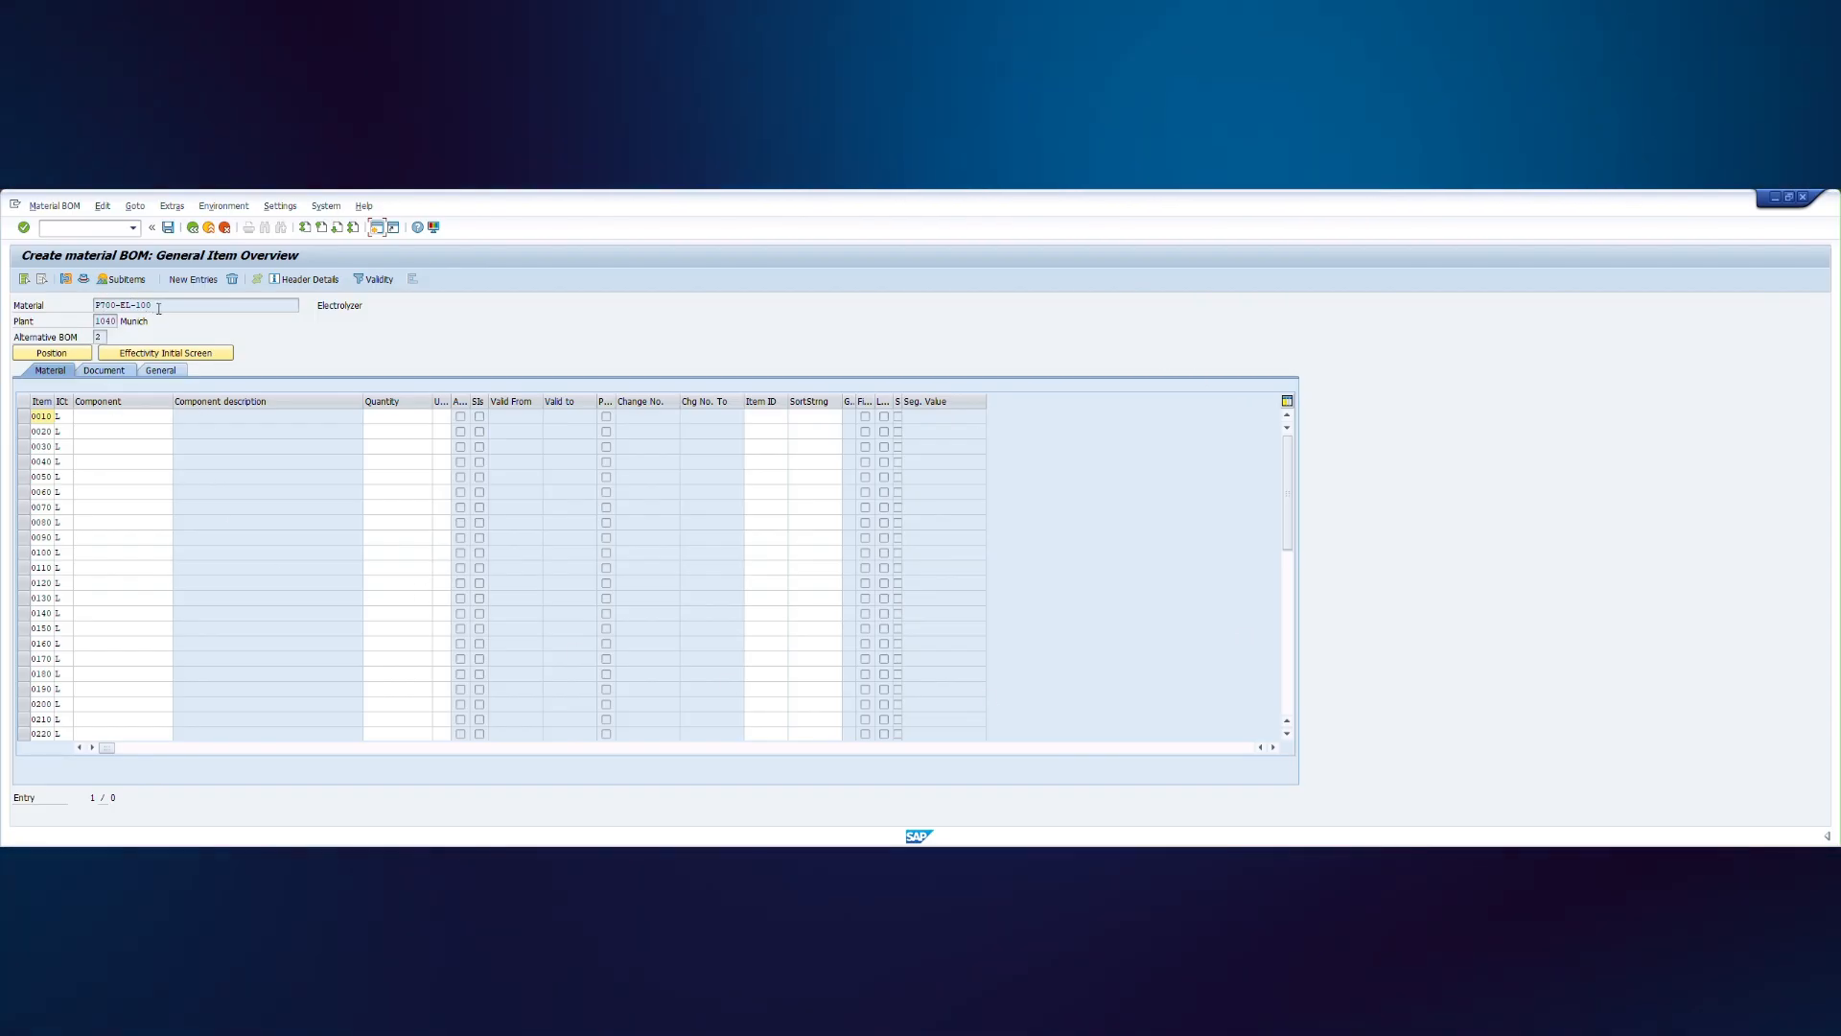
- Switch to the Word document to review the bicycle bill of materials example, and return to the SAP item overview
left_click(99, 321)
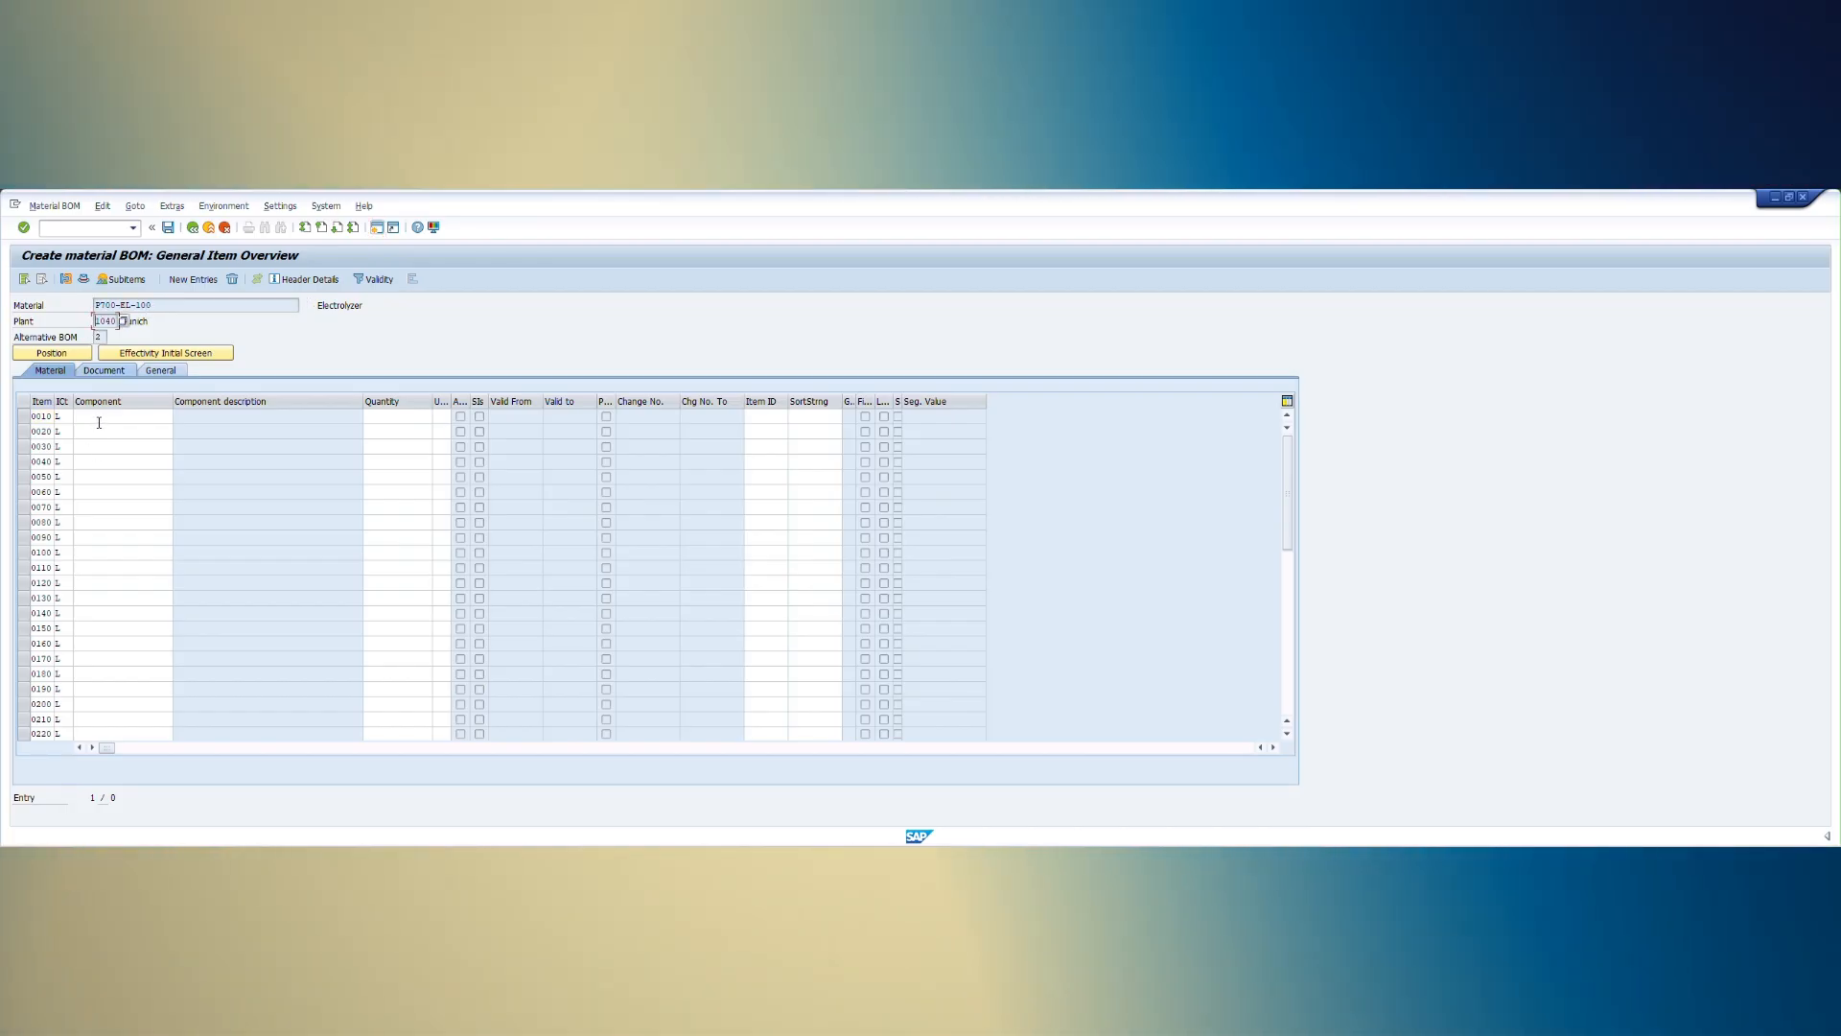
left_click(99, 415)
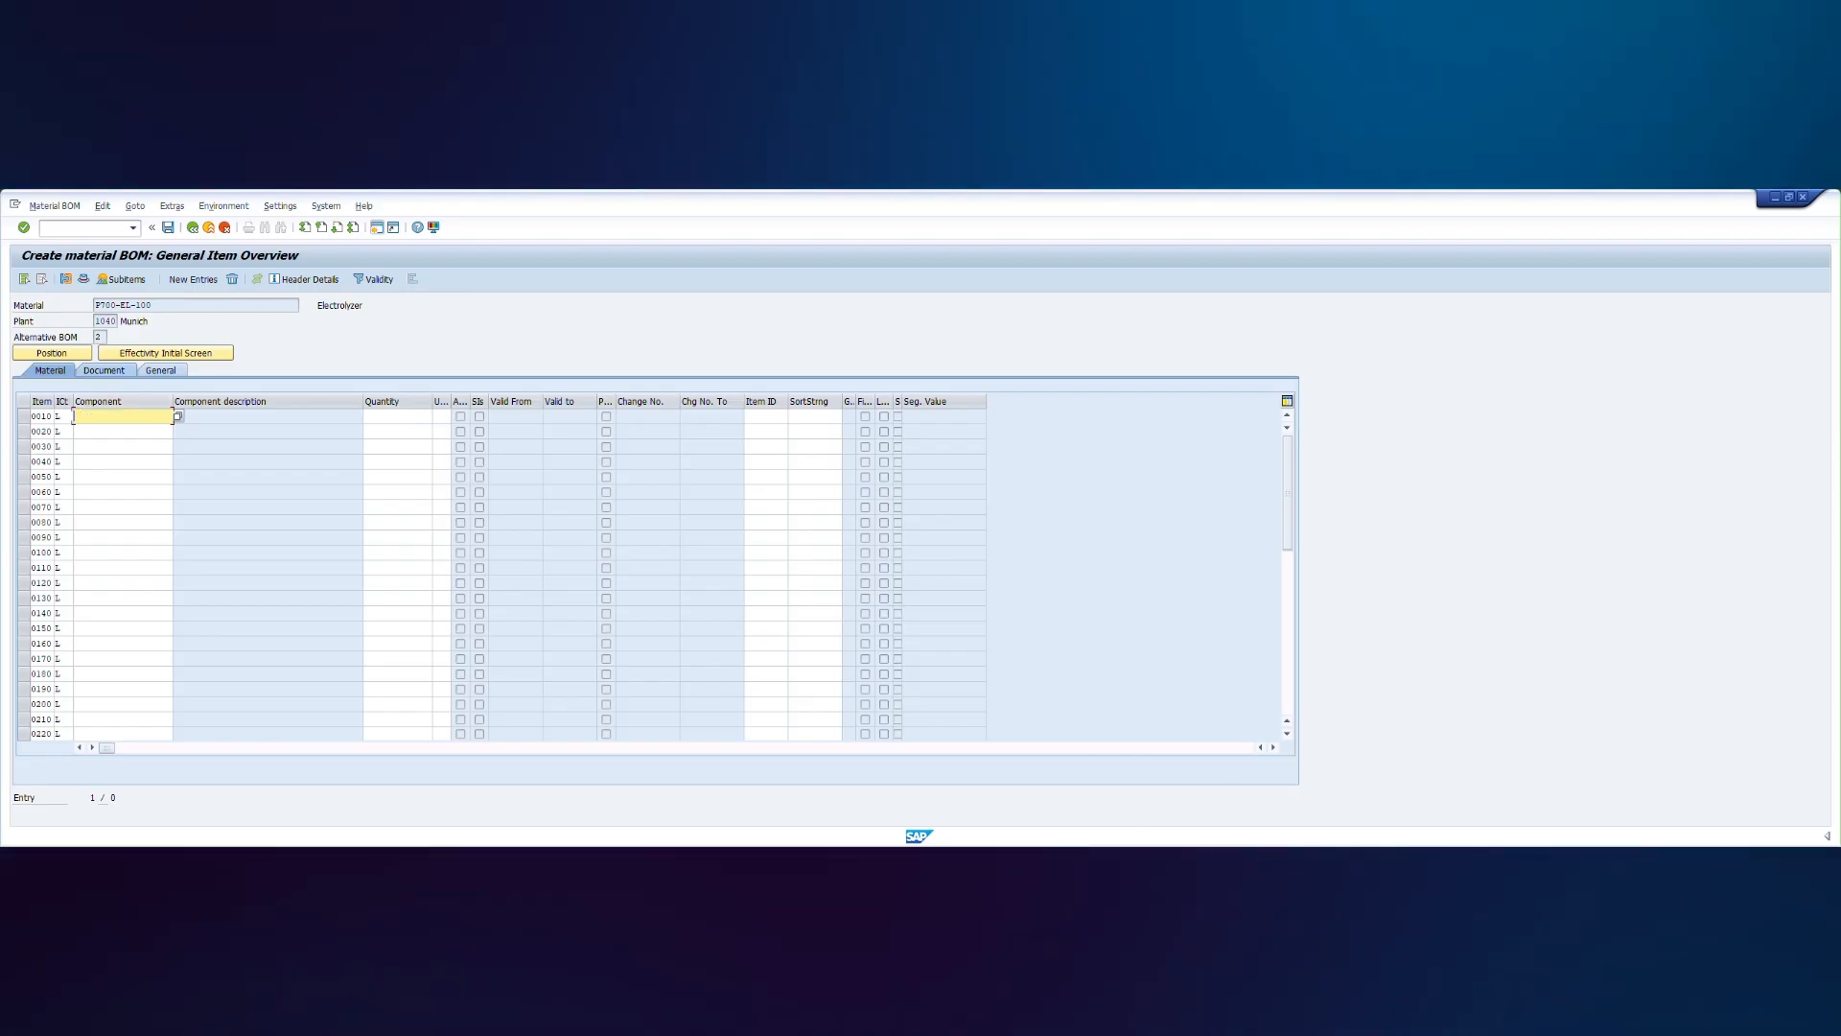
mouse_move(1130, 844)
left_click(1066, 813)
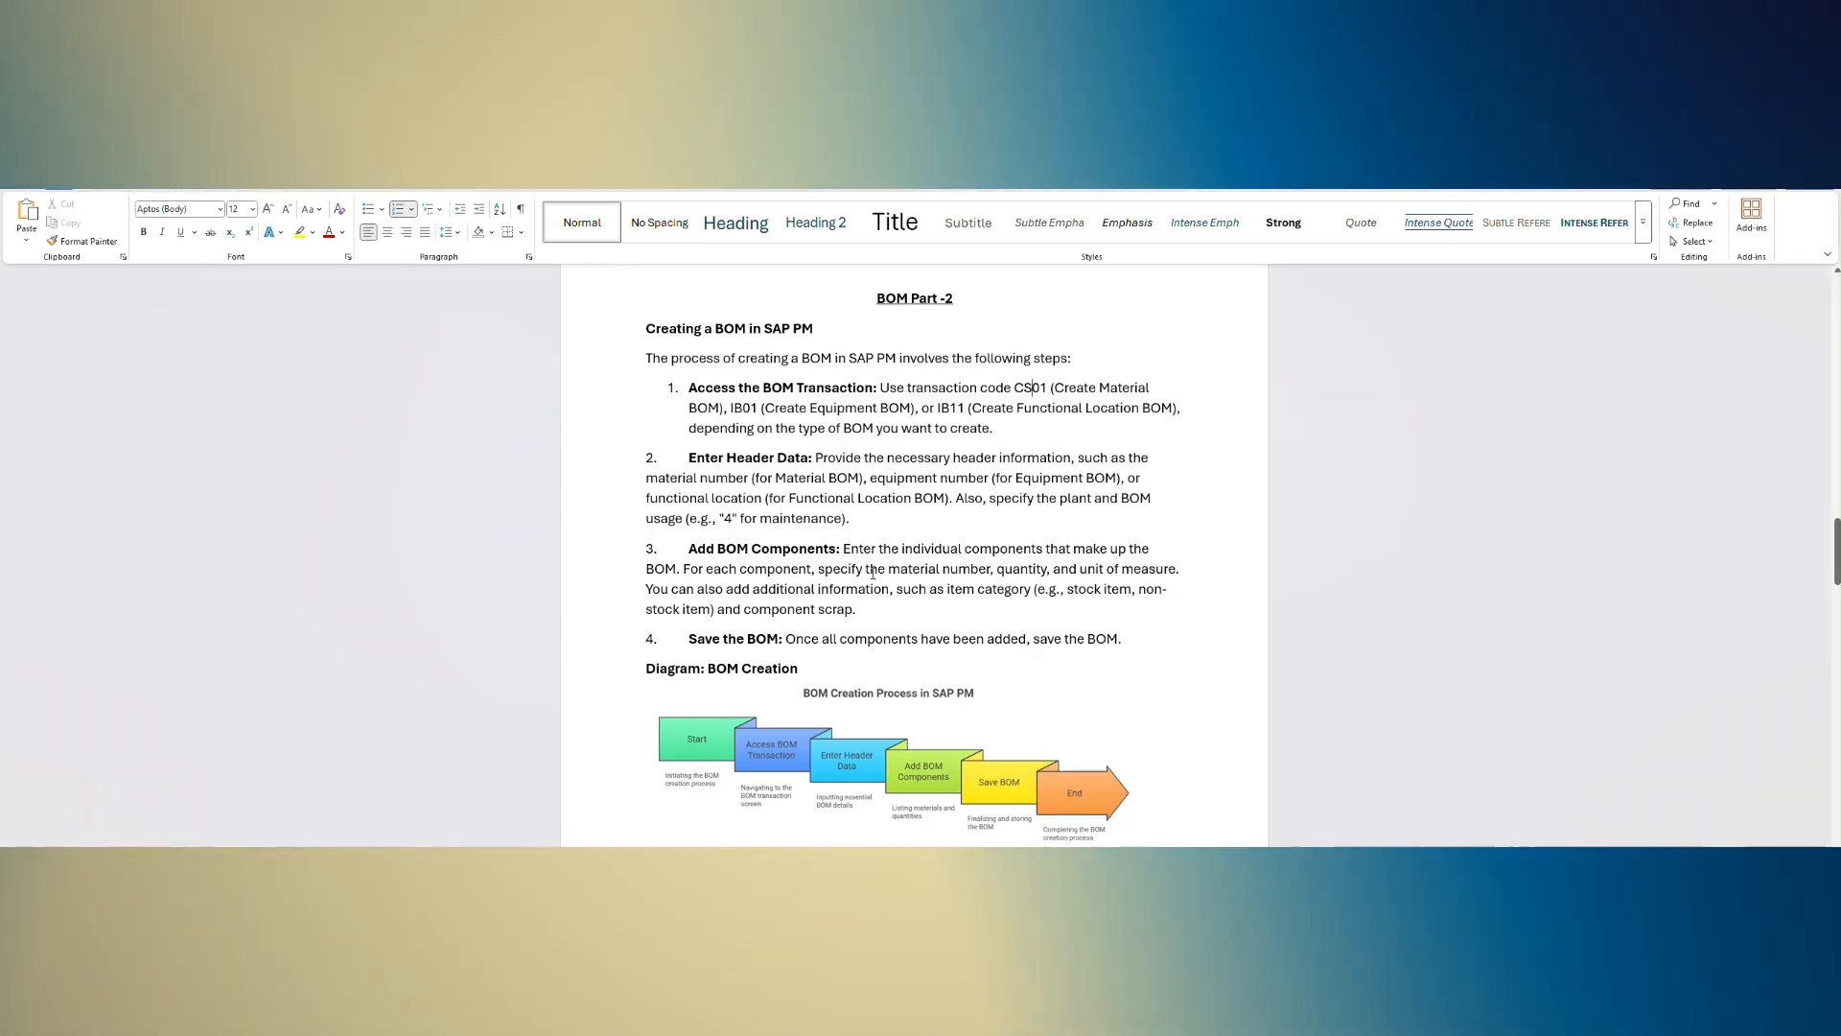
scroll(873, 573, "up", 10)
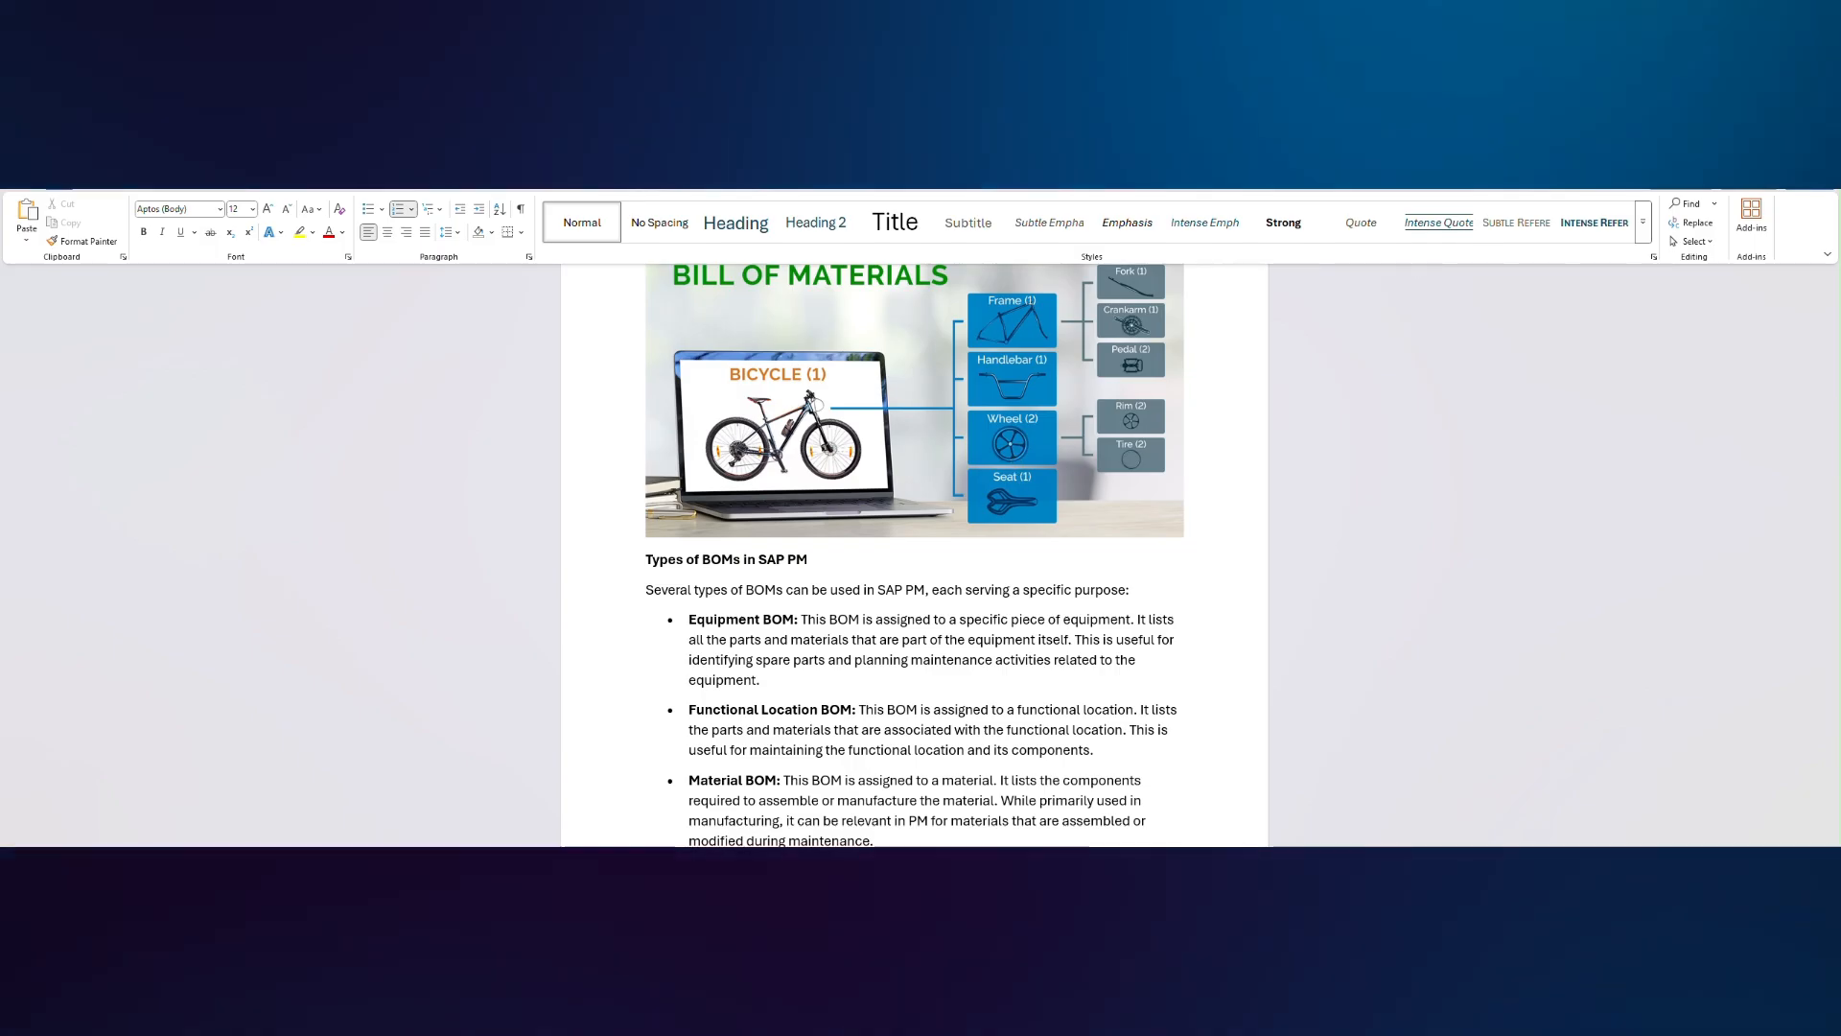
left_click(1773, 192)
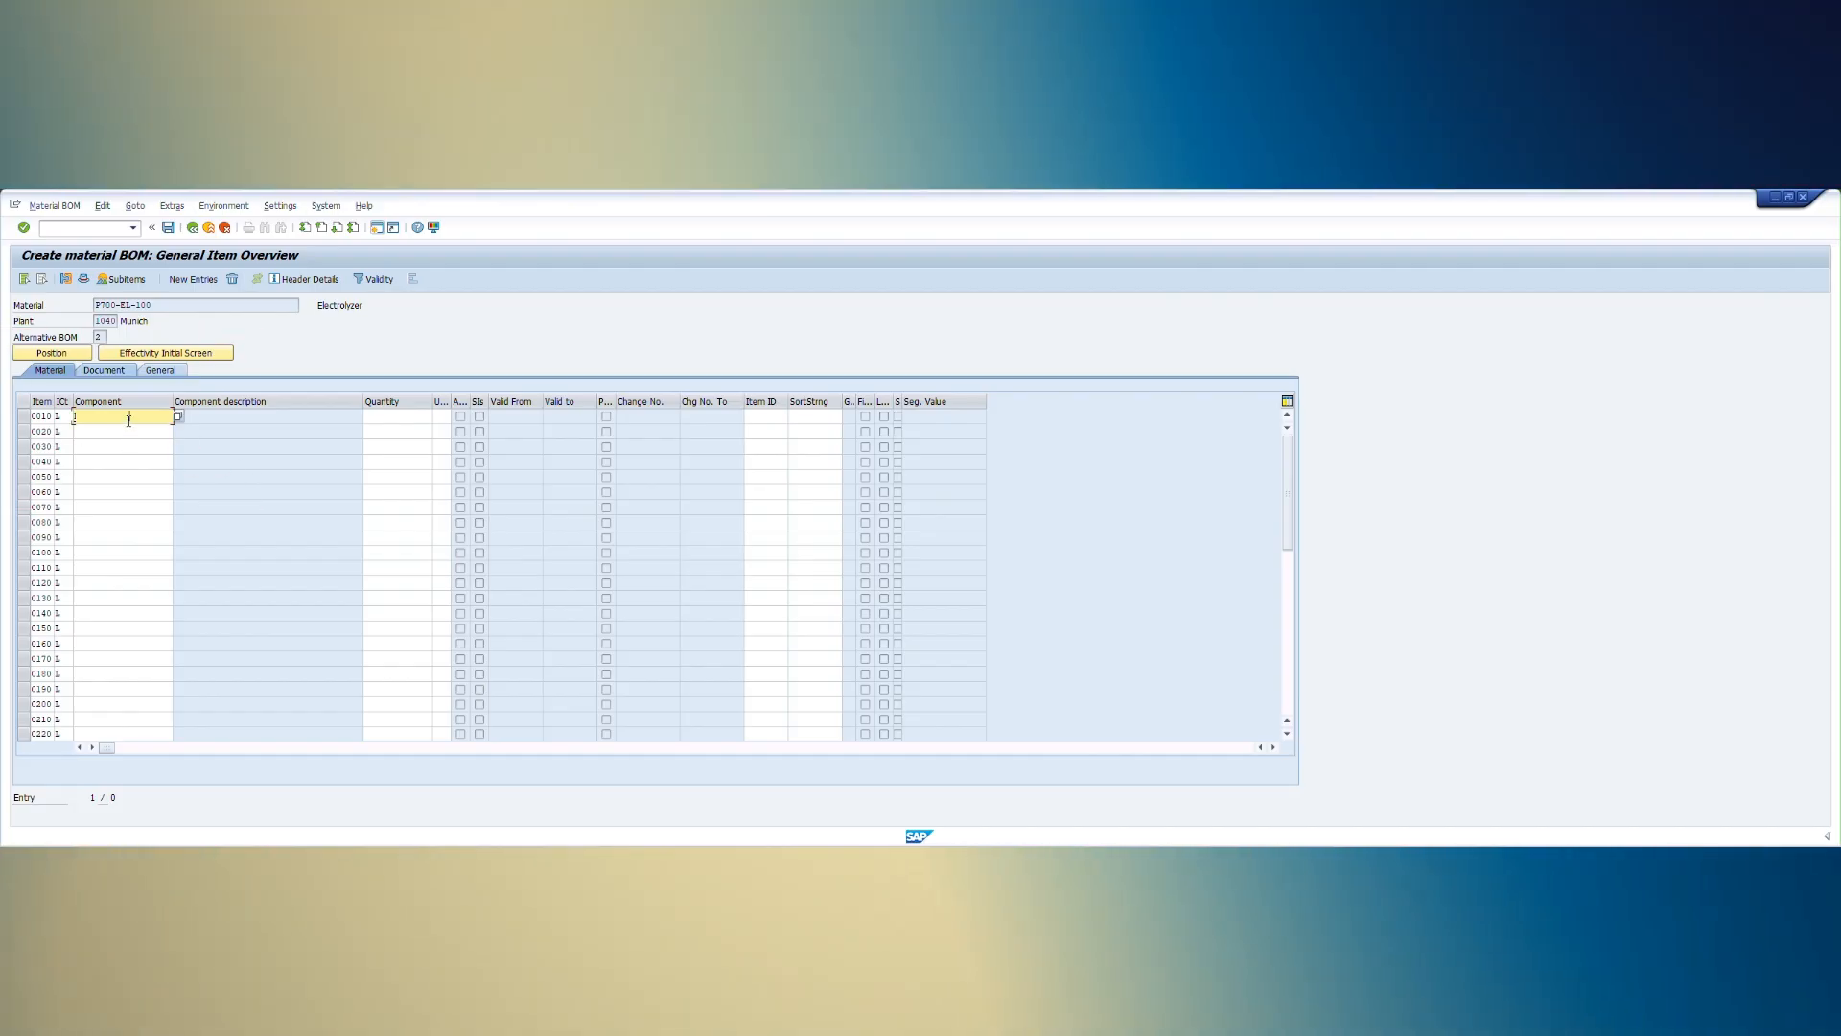
- Enter components P700-PS-100, P700-SC-100 and P700-HE-100 for BOM items 0010, 0020 and 0030
type("P700-PS-100")
left_click(126, 433)
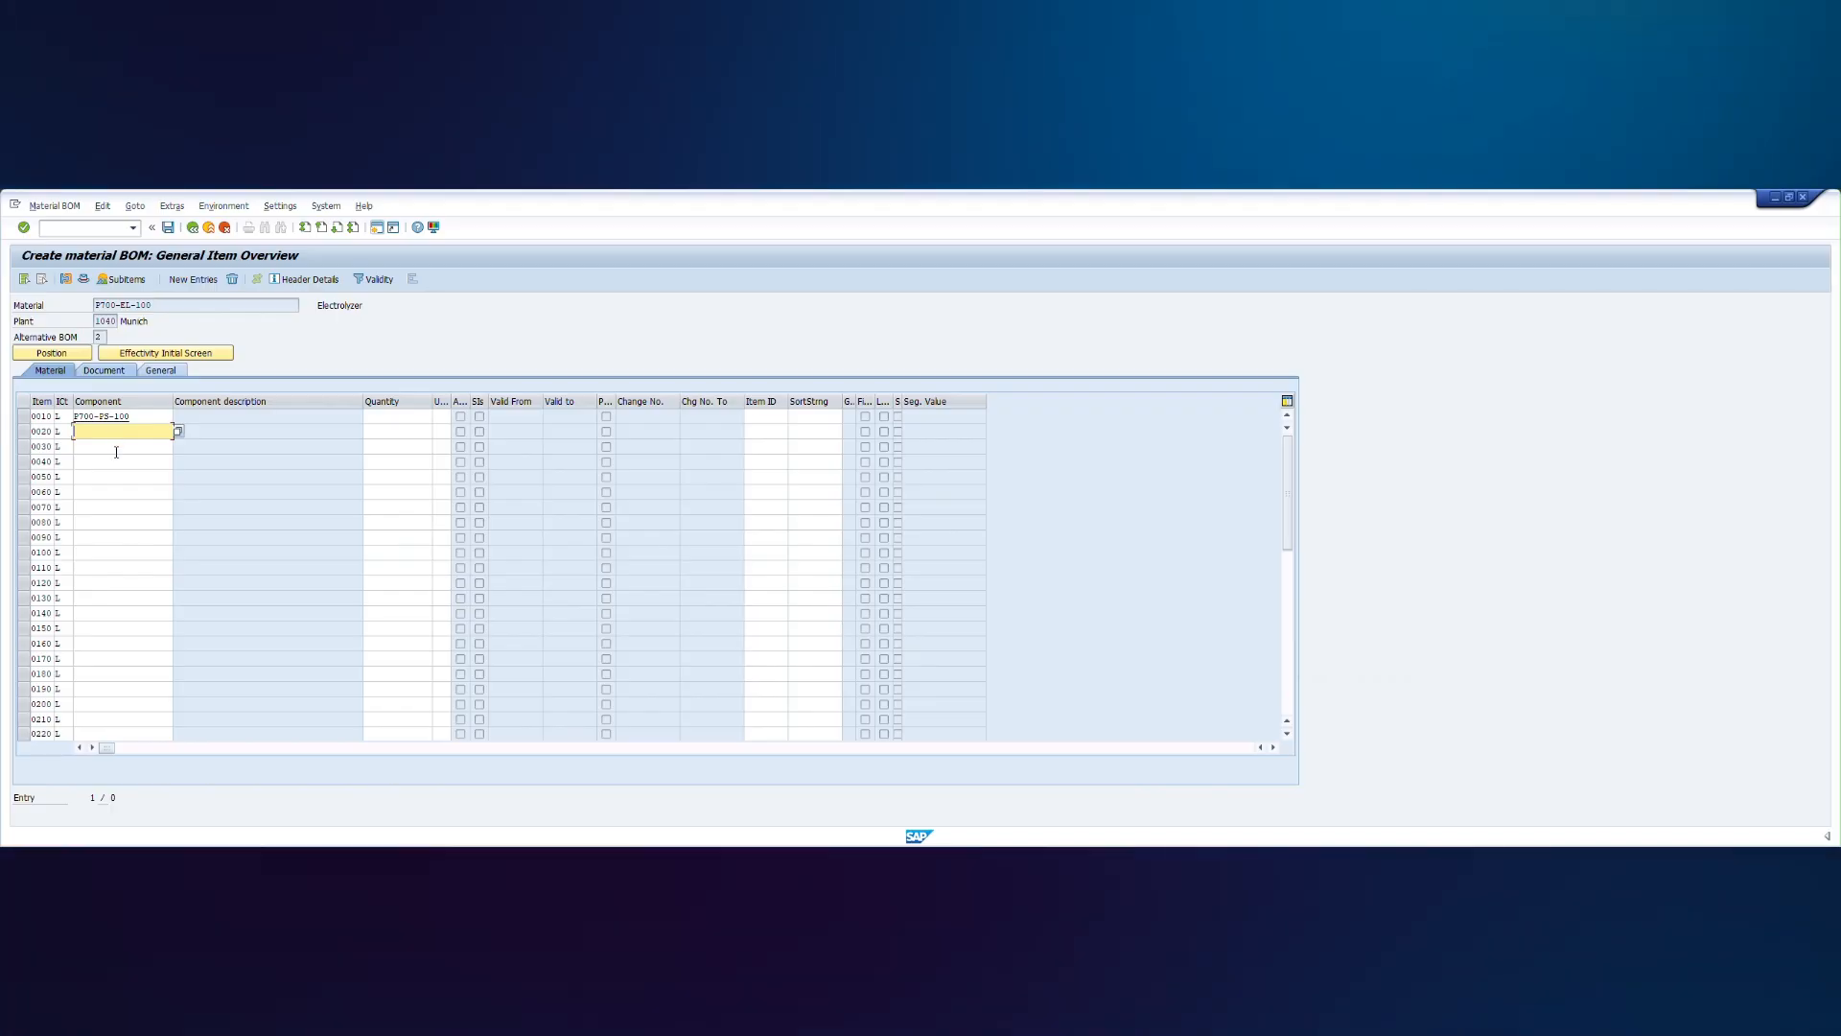
type("P700-SC-100")
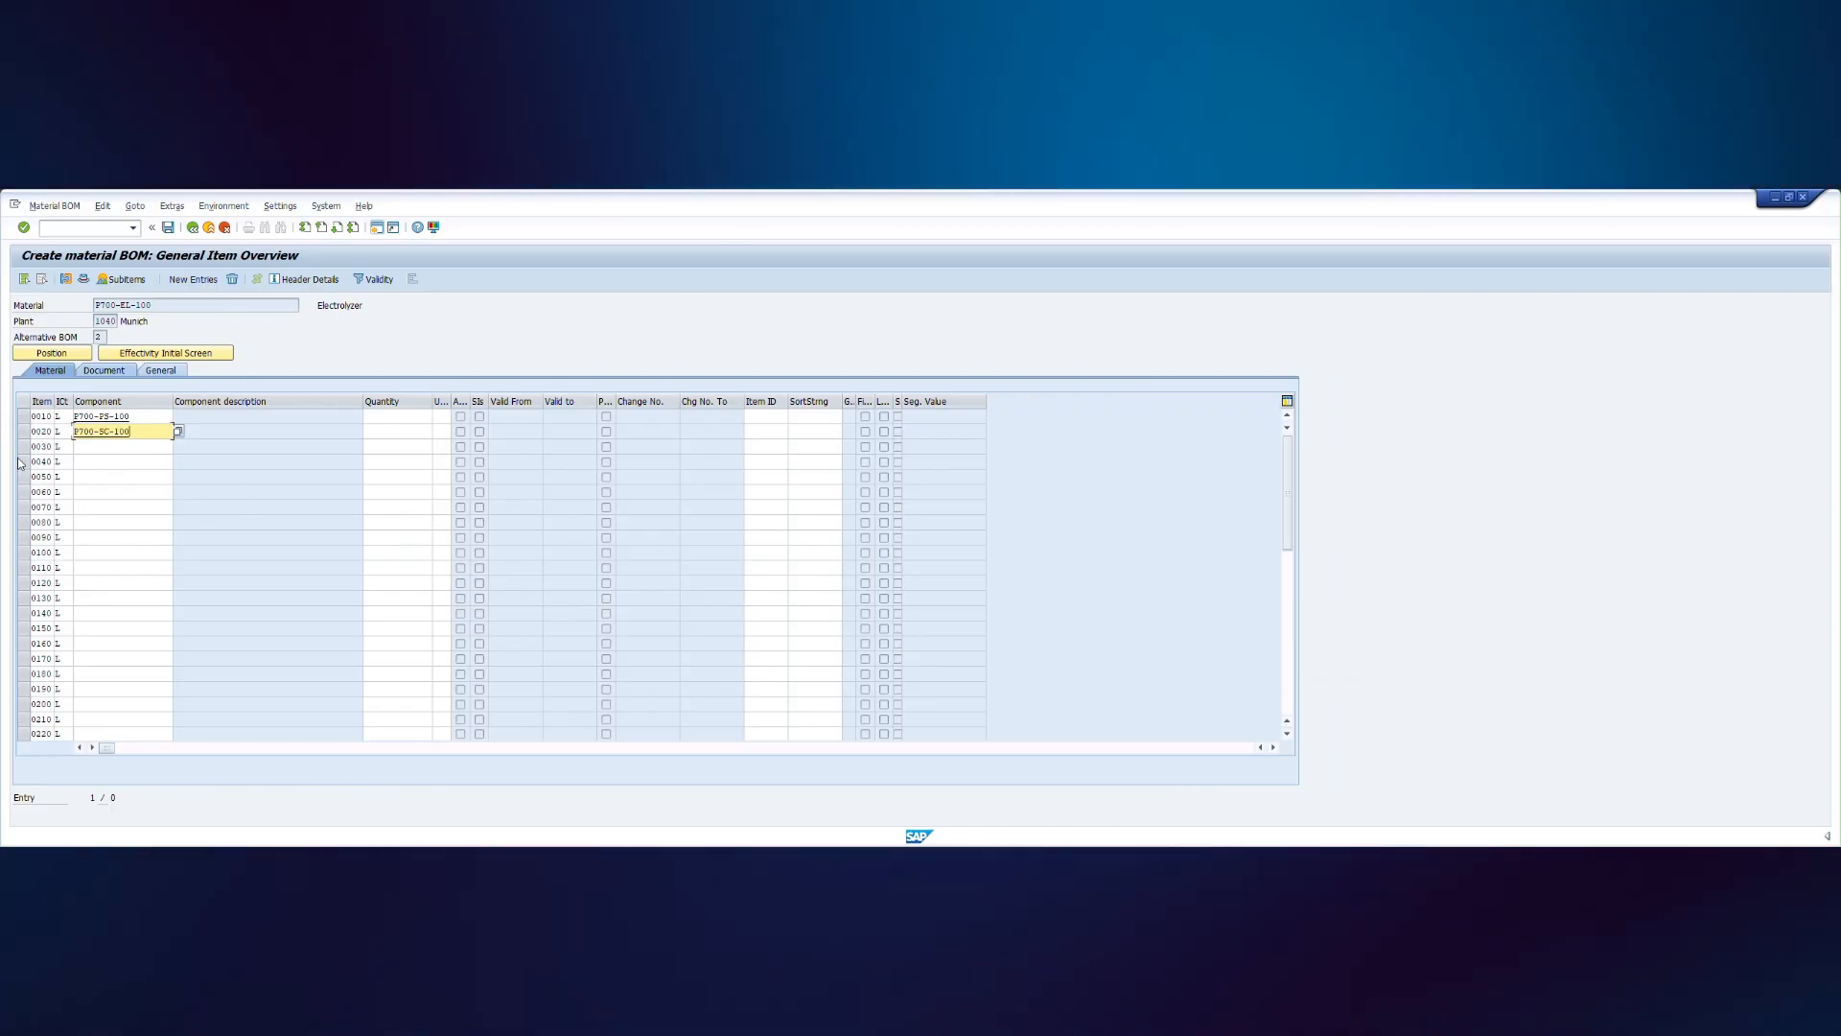
left_click(123, 445)
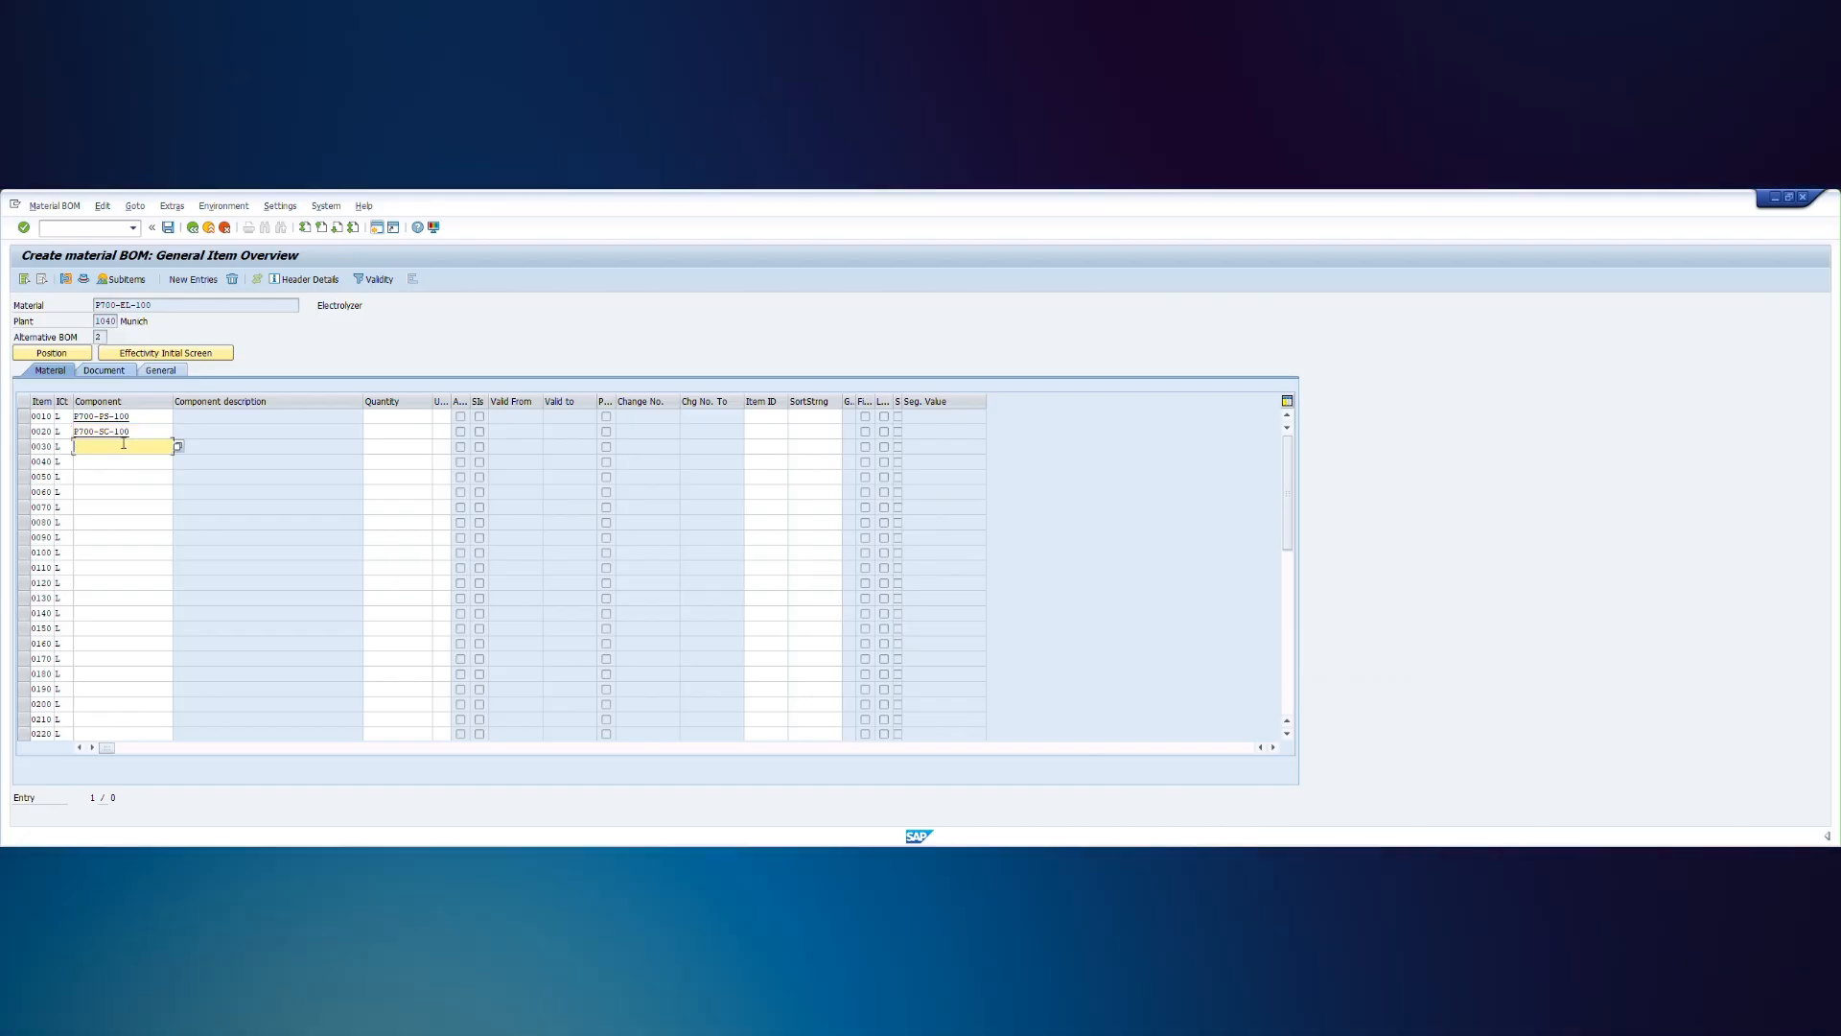
type("P700-HE-100")
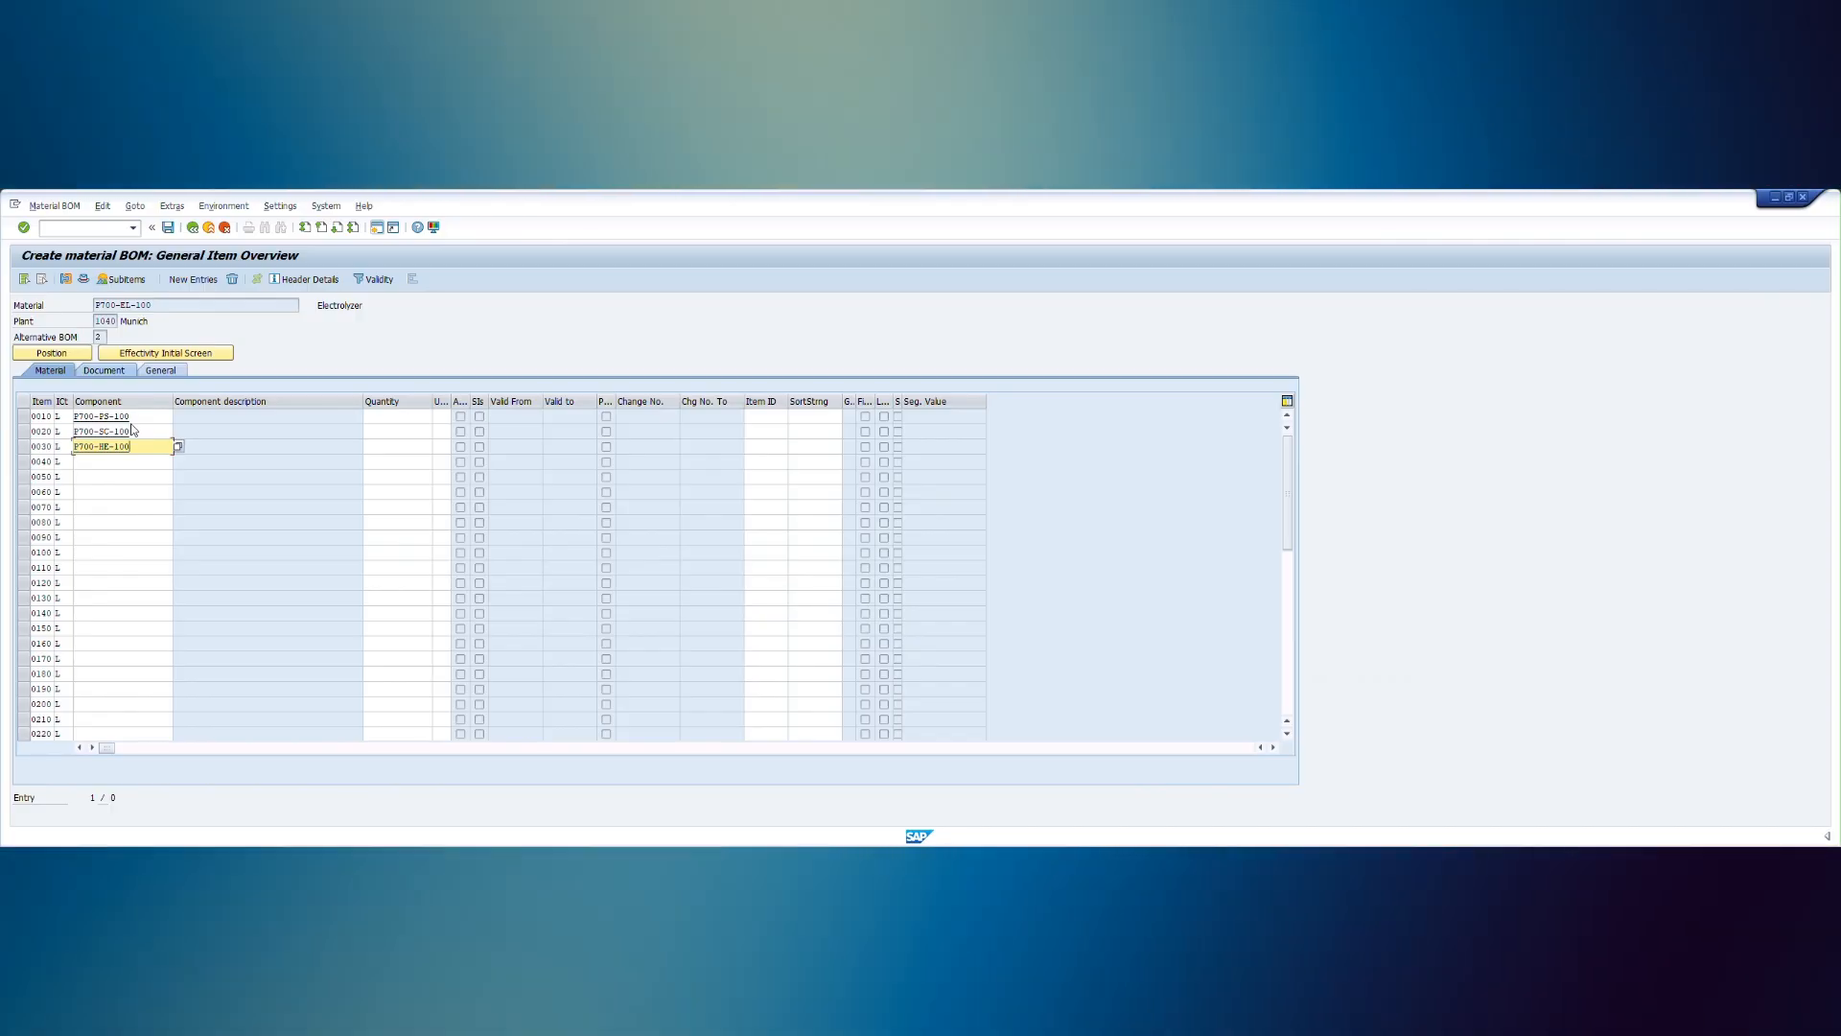
- Copy component P700-HE-100 from the BOM and display its Basic Data 1 and 2 views in a new session with transaction MM03
left_click(174, 302)
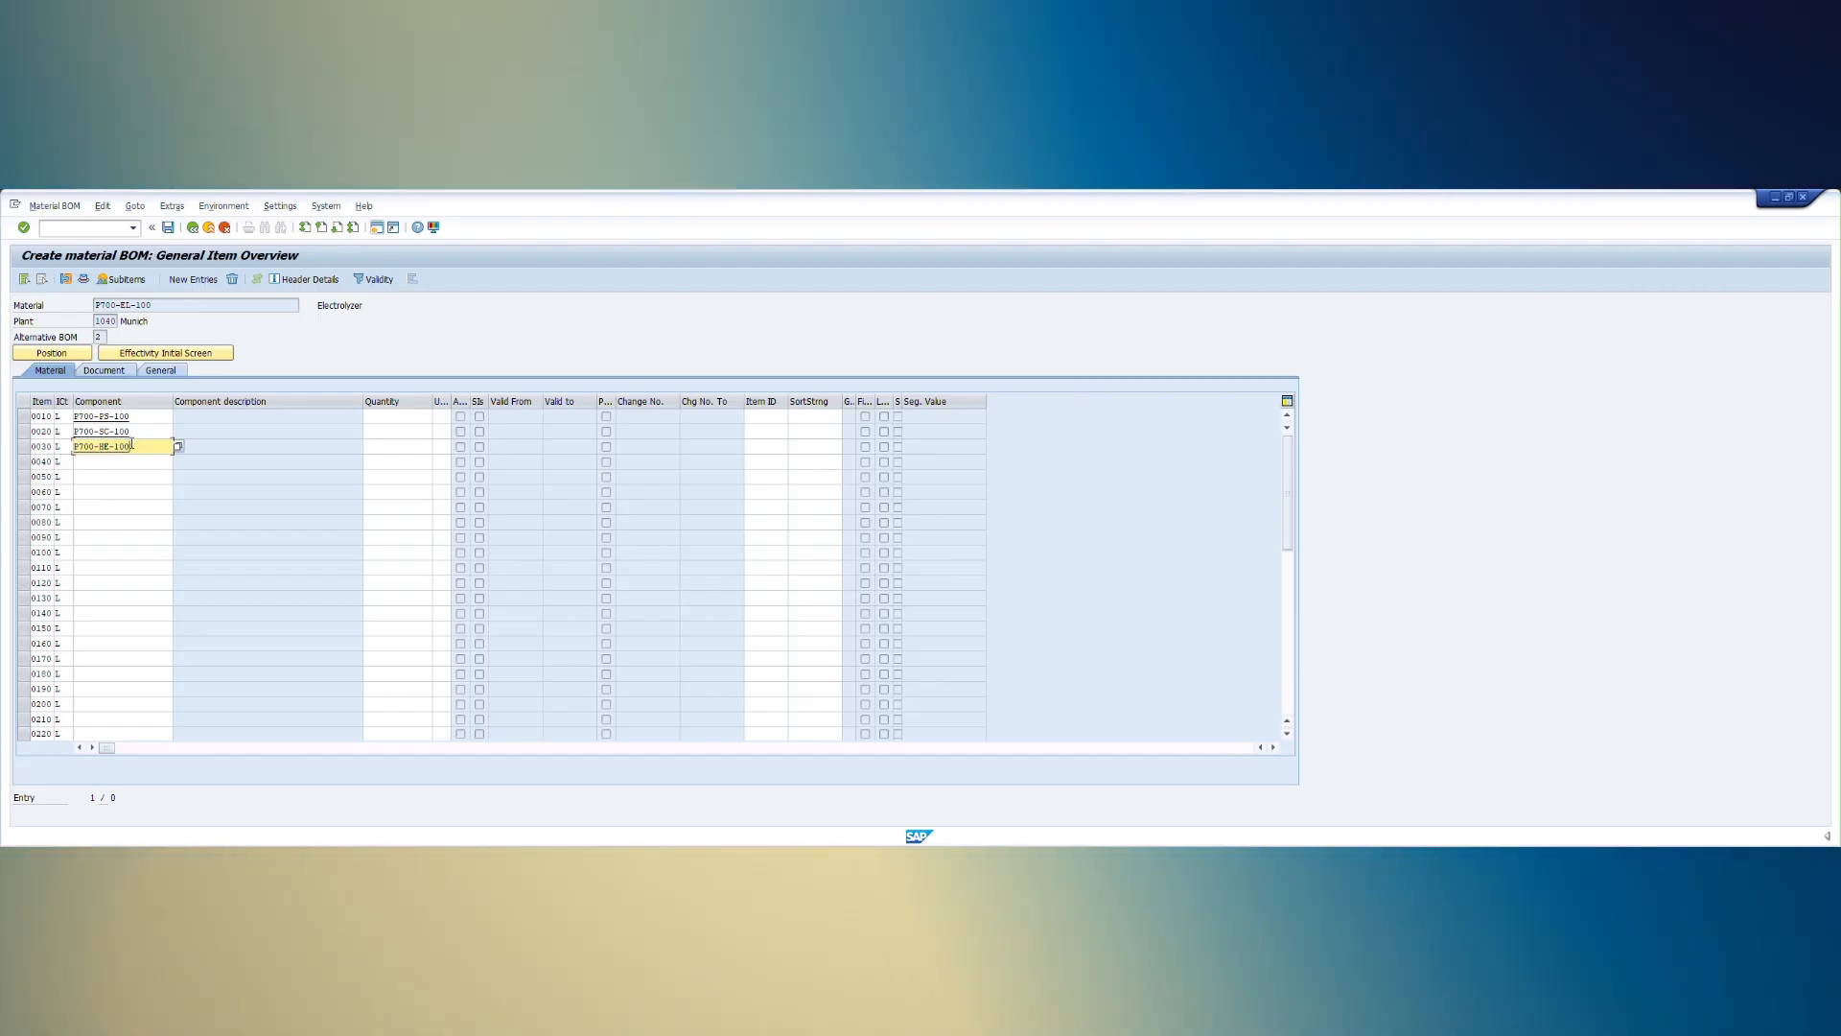
left_click_drag(132, 444, 58, 460)
left_click(378, 230)
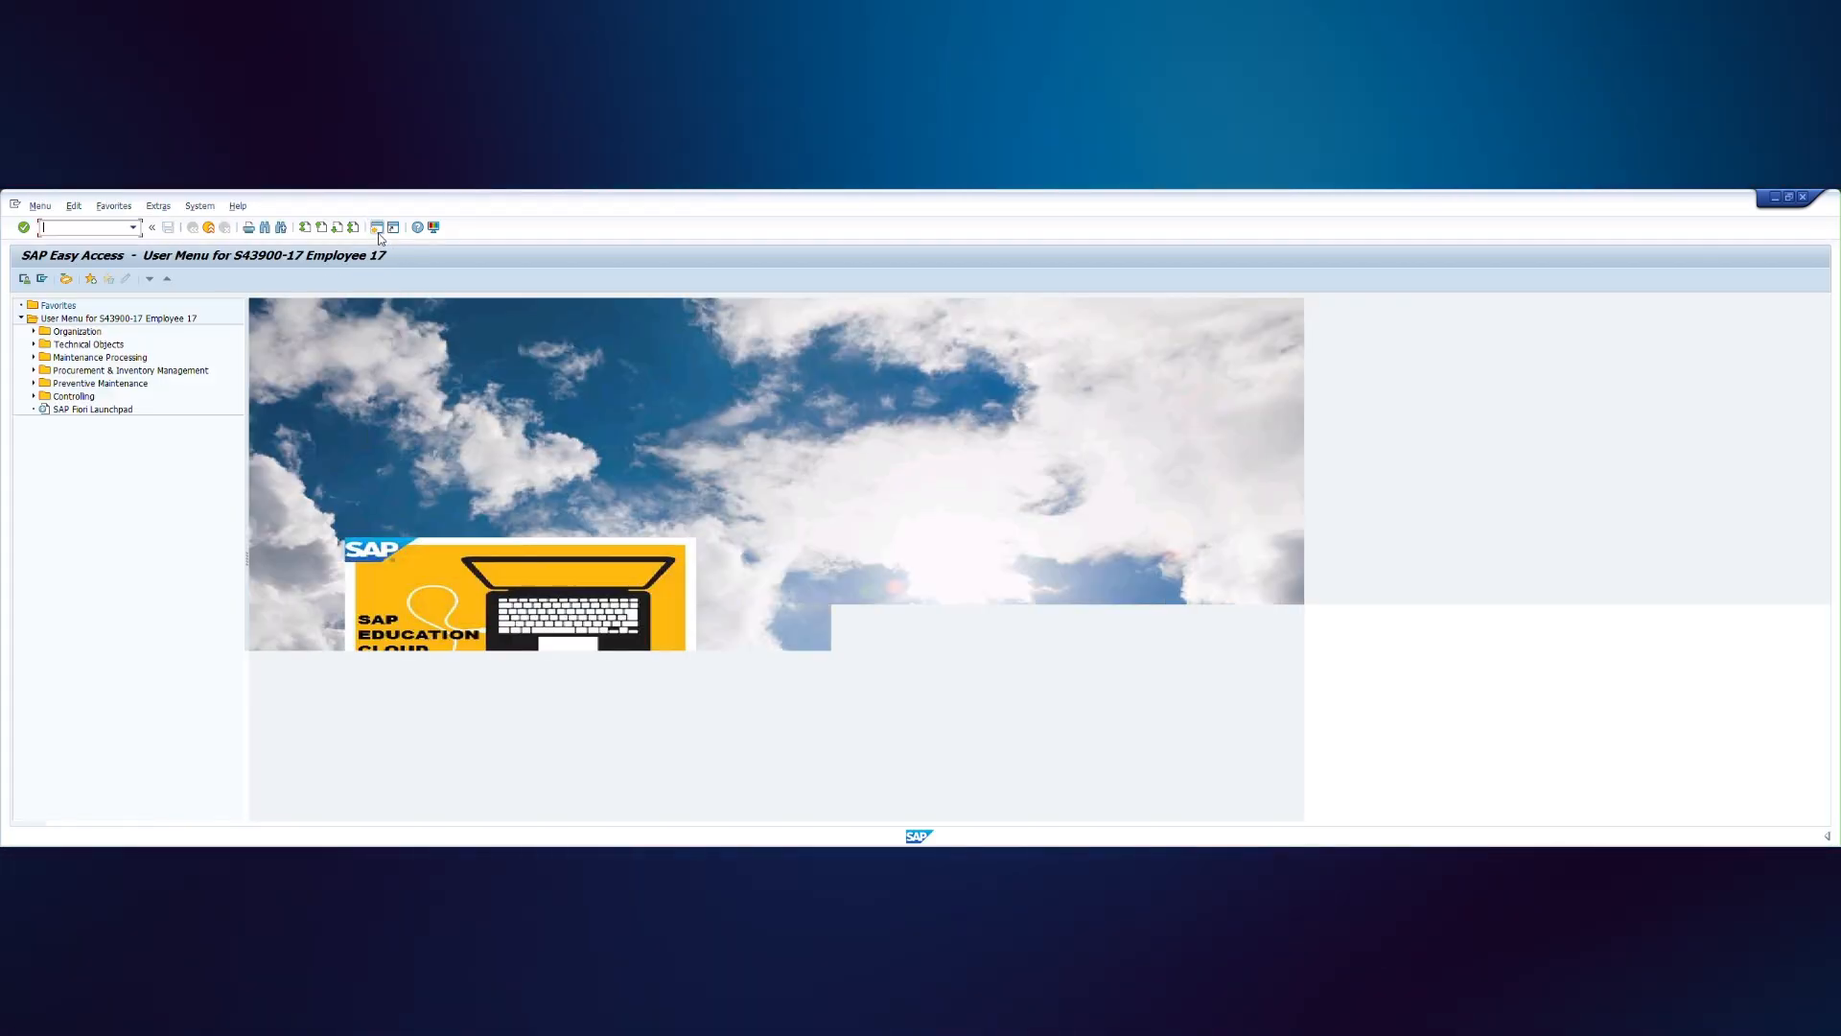
type("mm03")
key("Return")
key("ctrl+c")
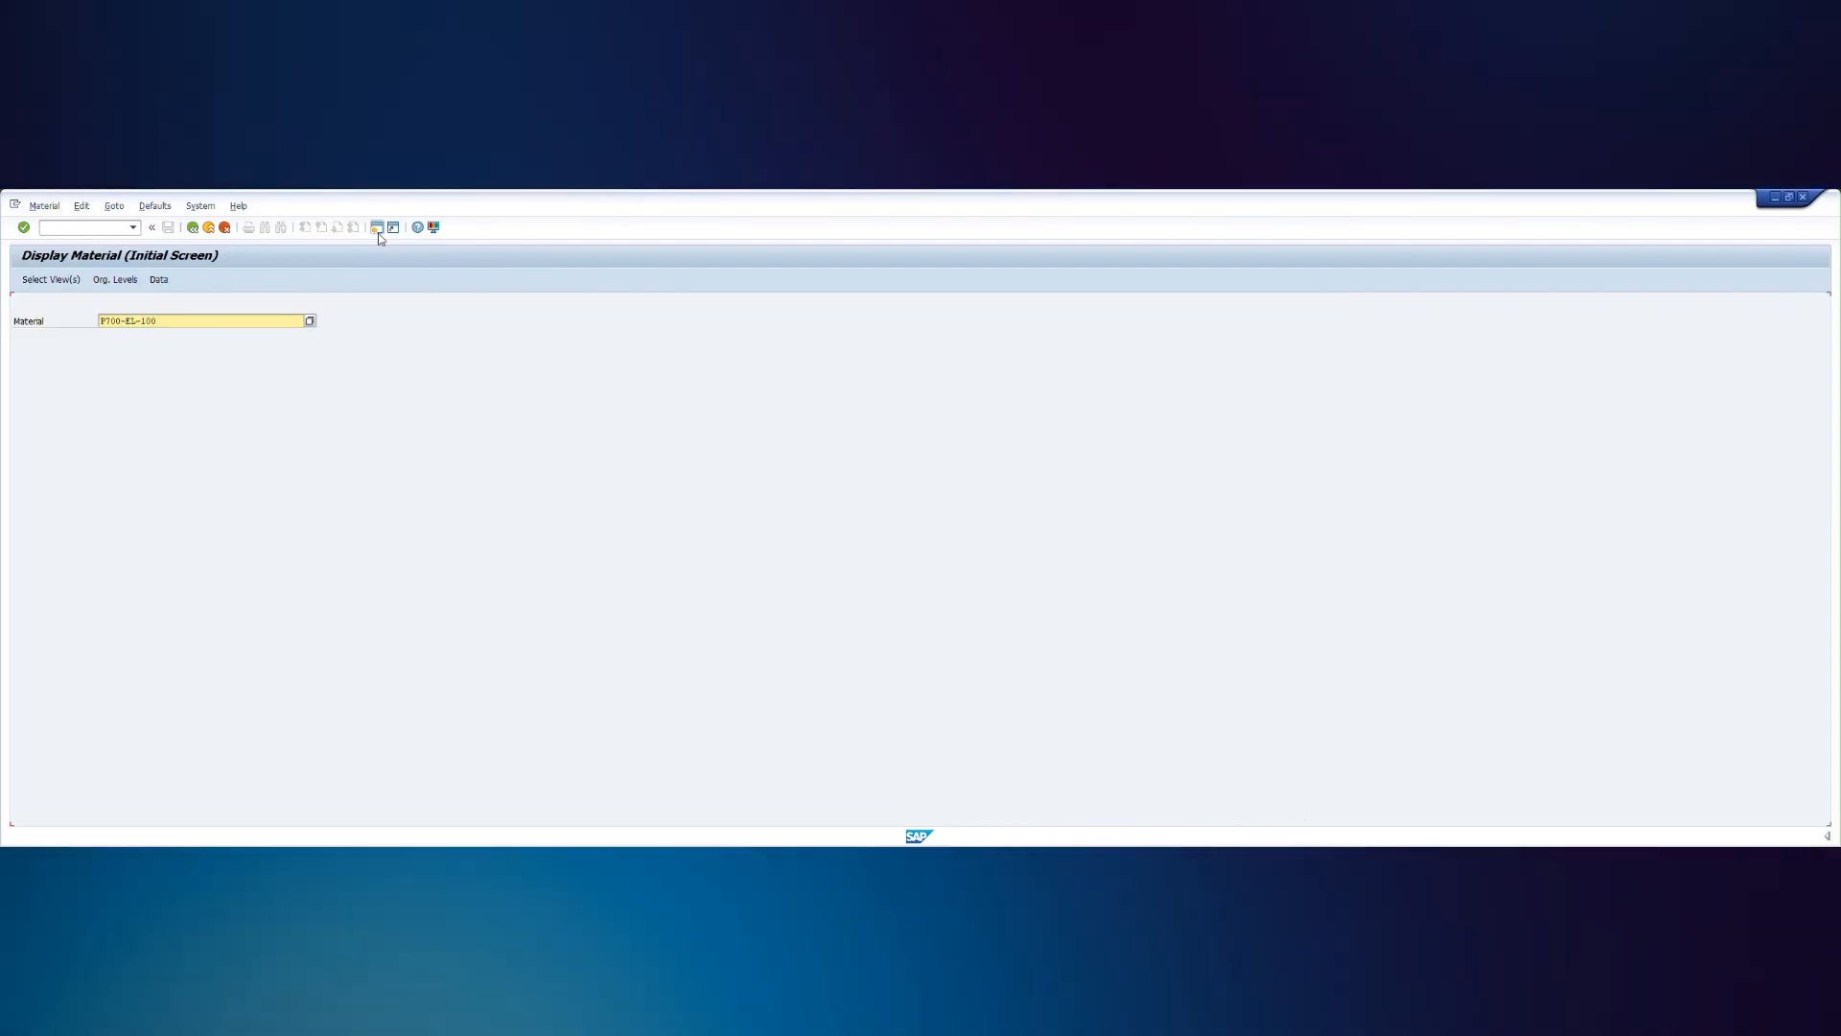
type("P700-HE-100")
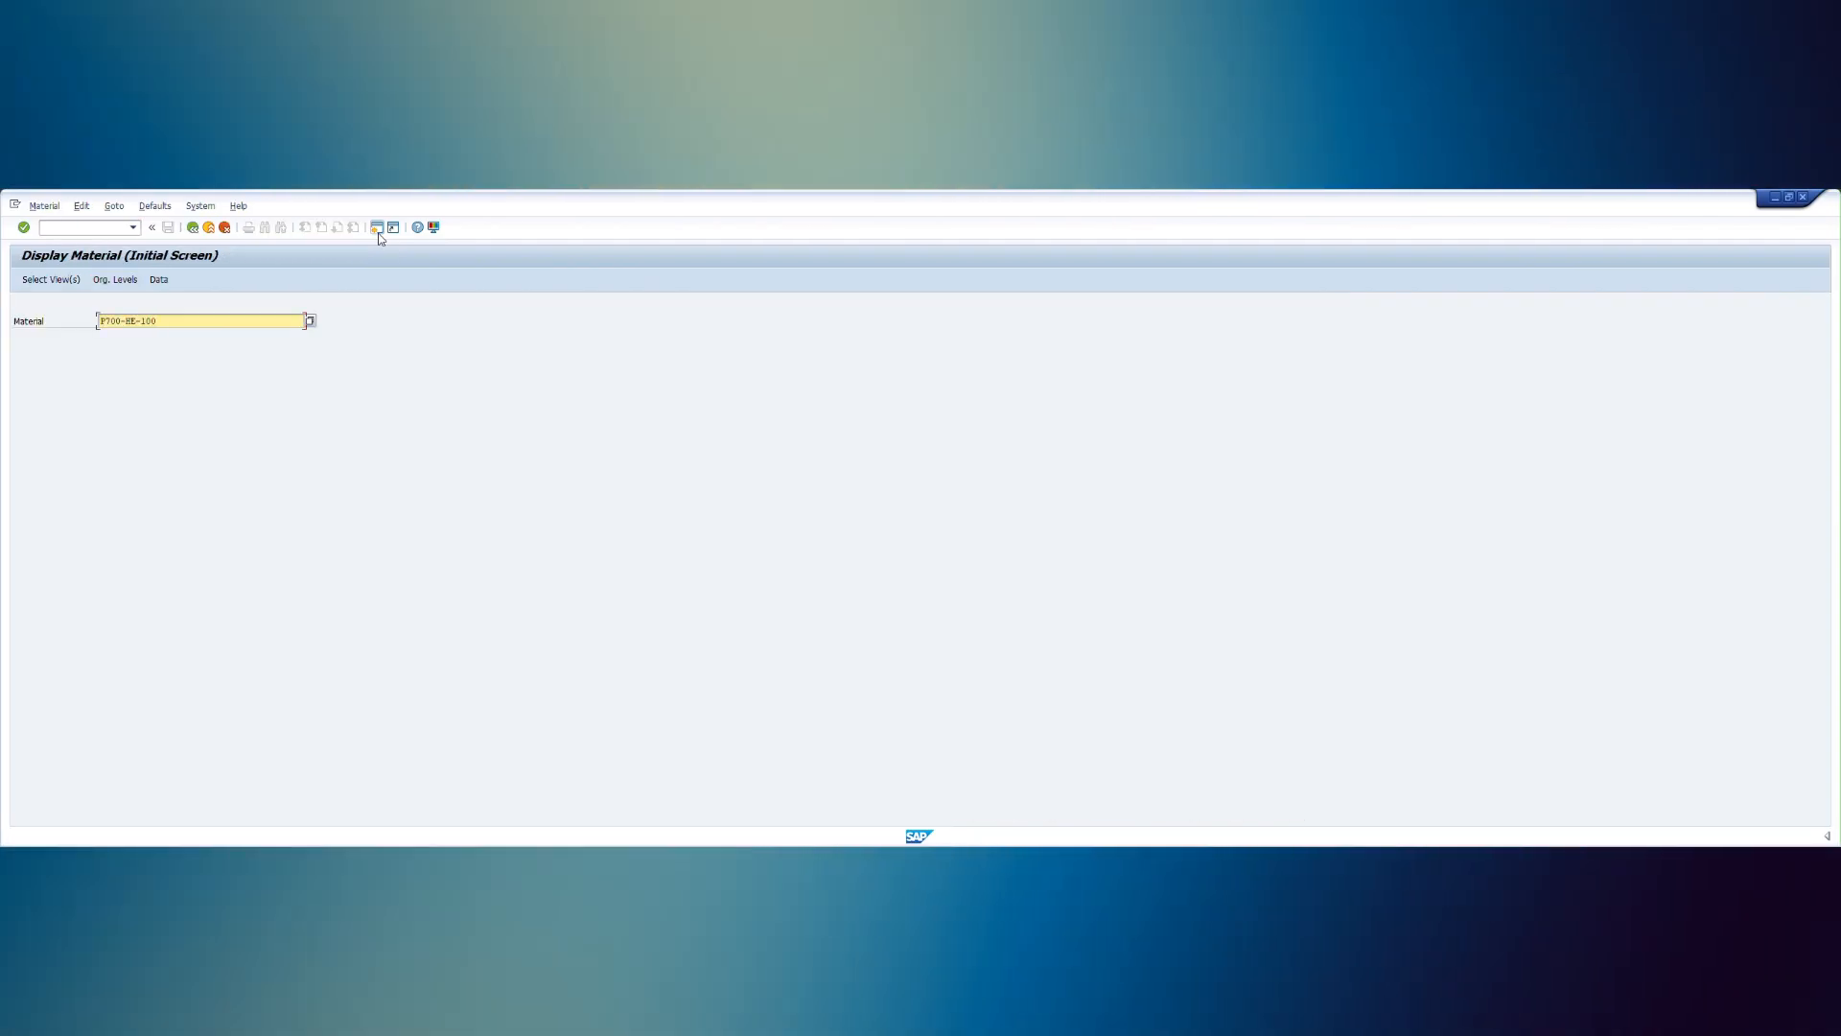
key("Return")
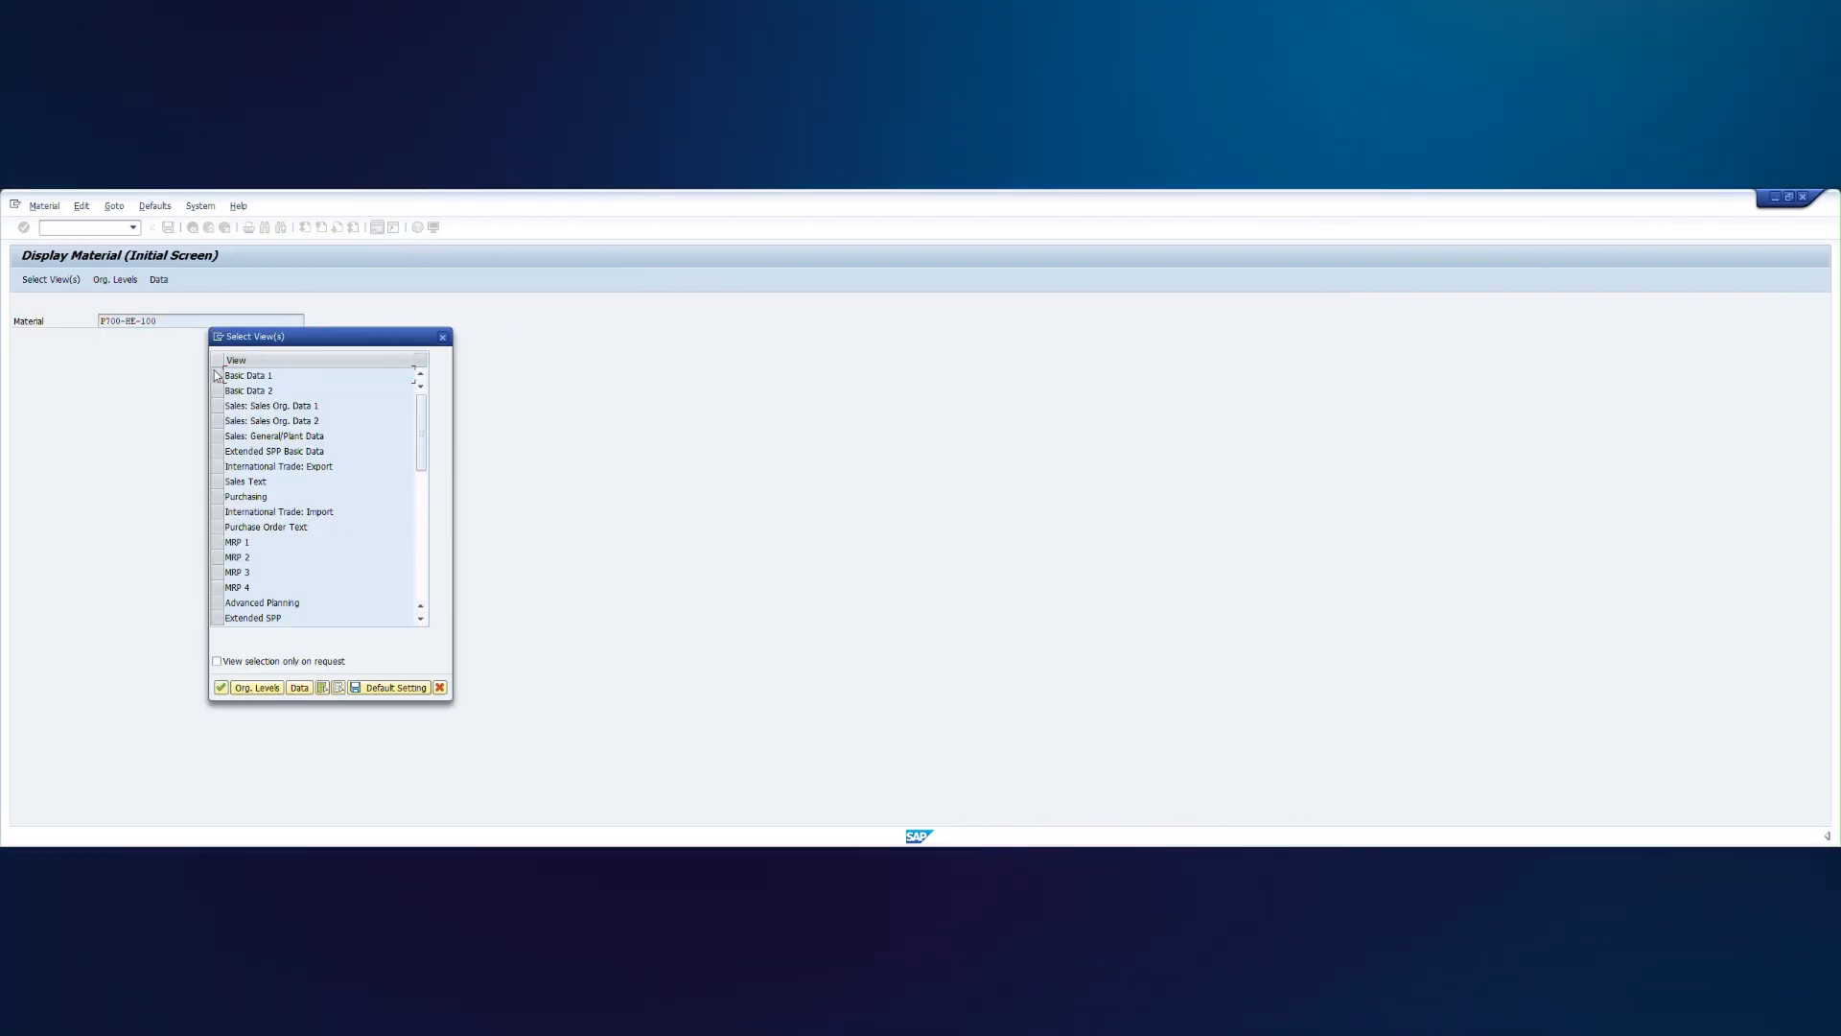
left_click_drag(217, 375, 217, 390)
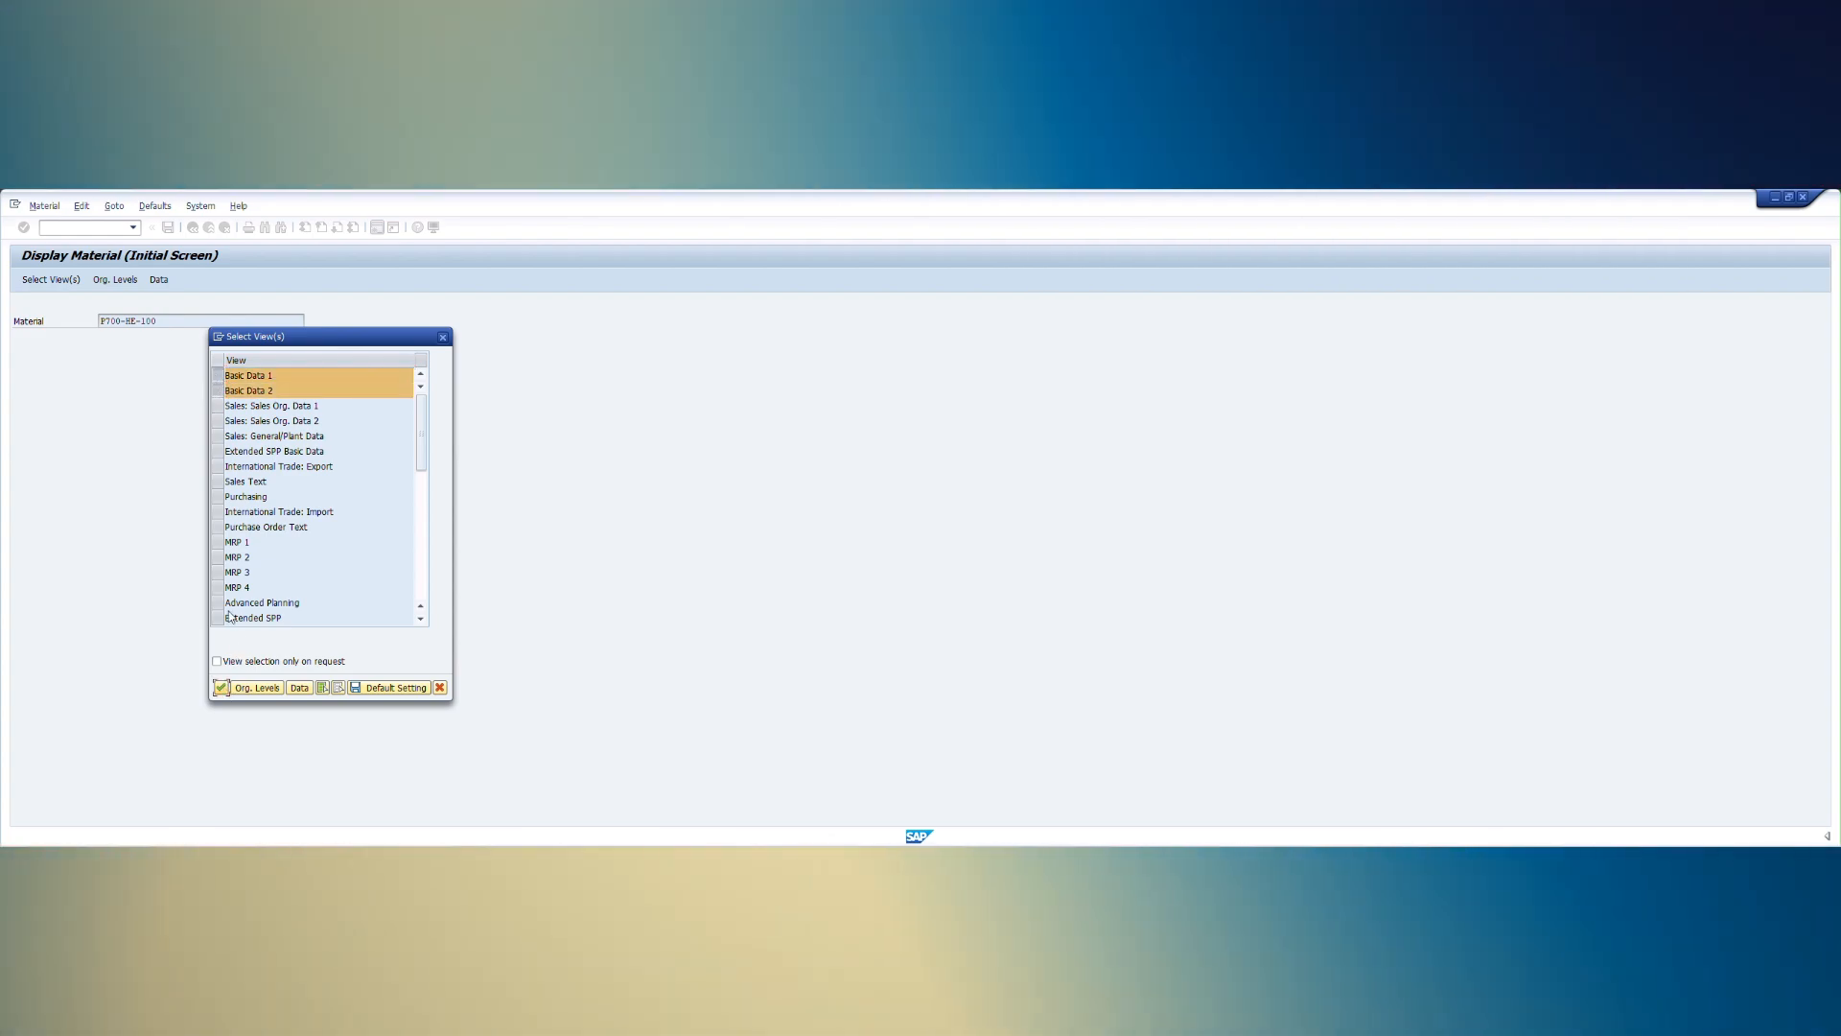
key("Return")
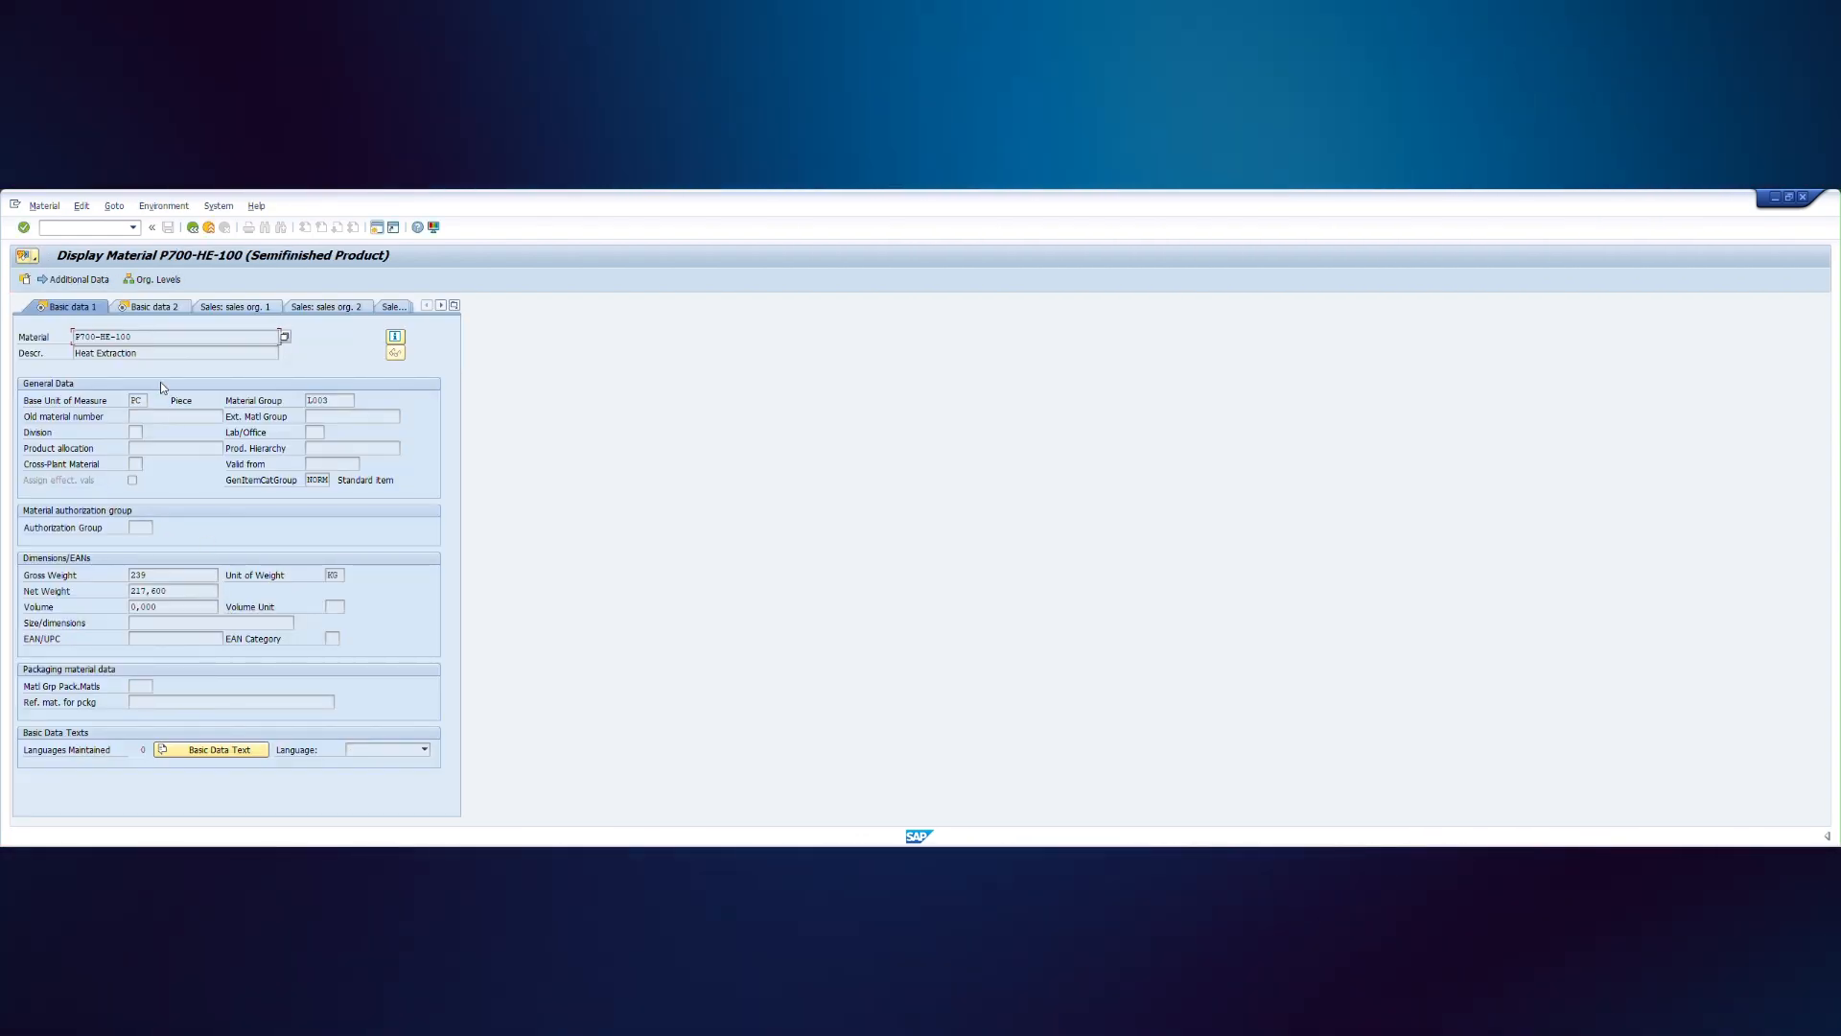
- Check the material type and description of P700-HE-100, and return to the initial material display screen
left_click(395, 336)
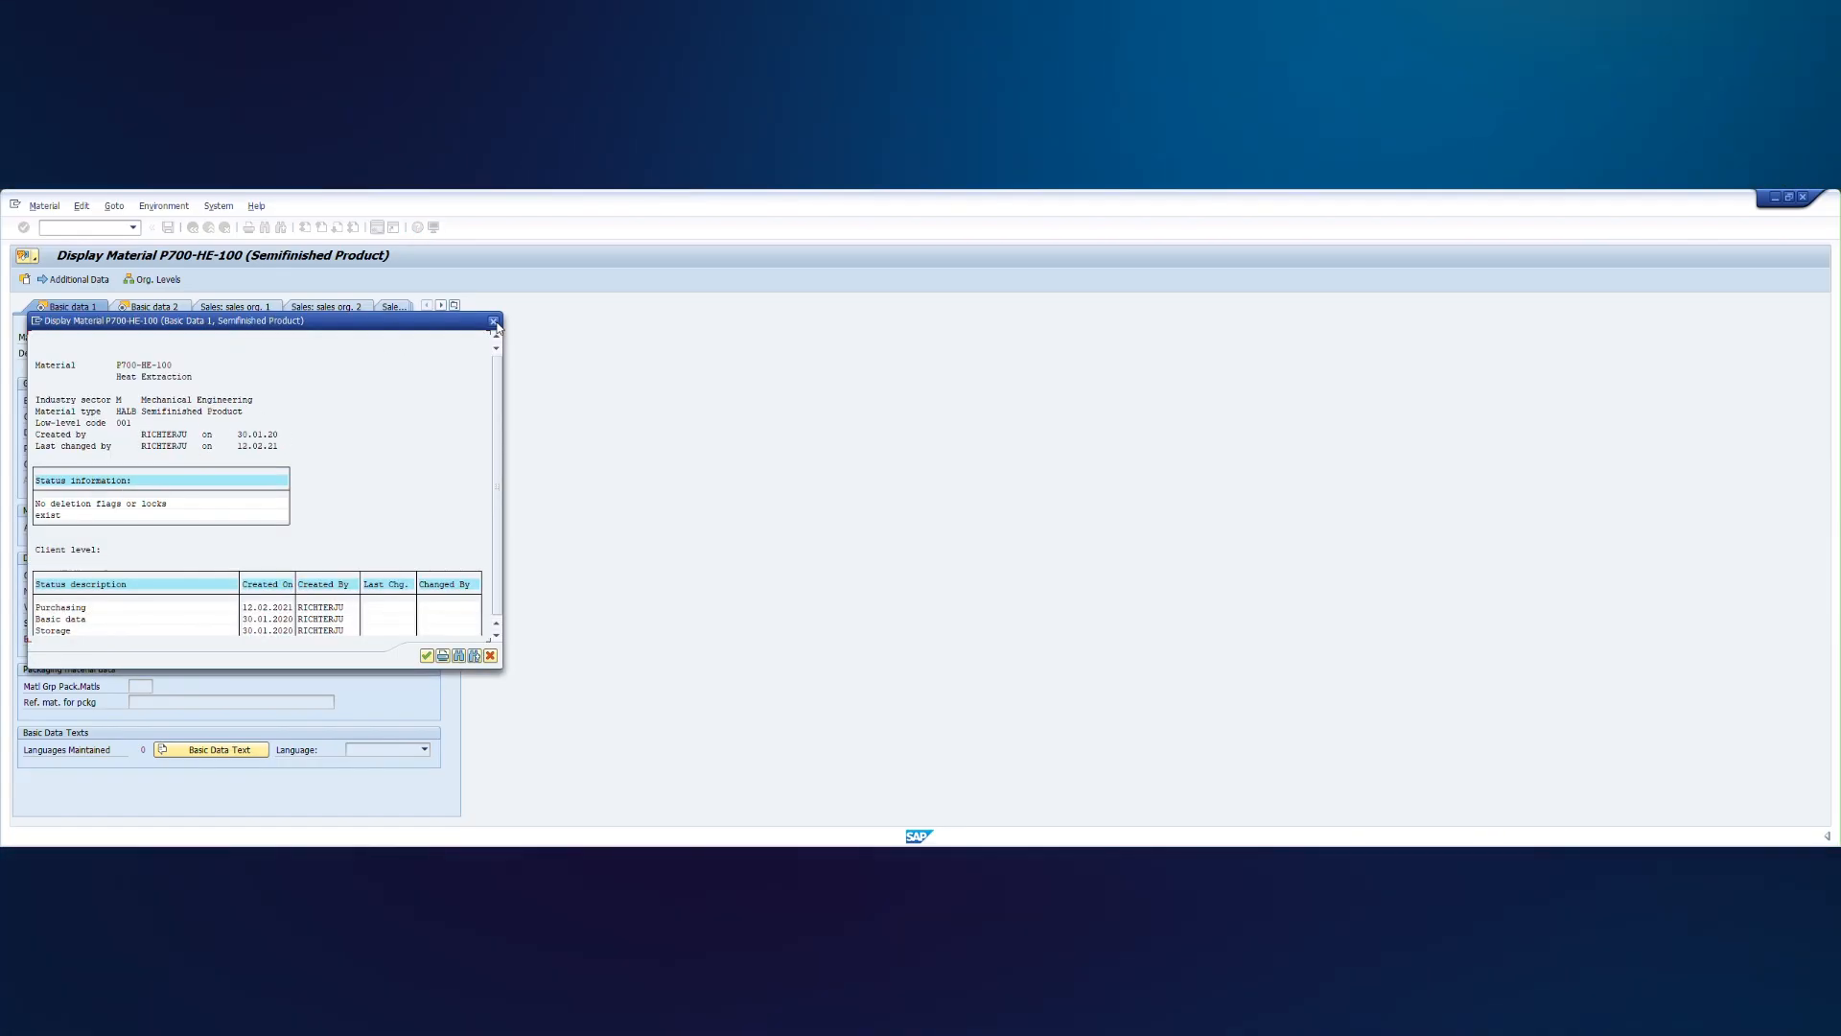
left_click(494, 321)
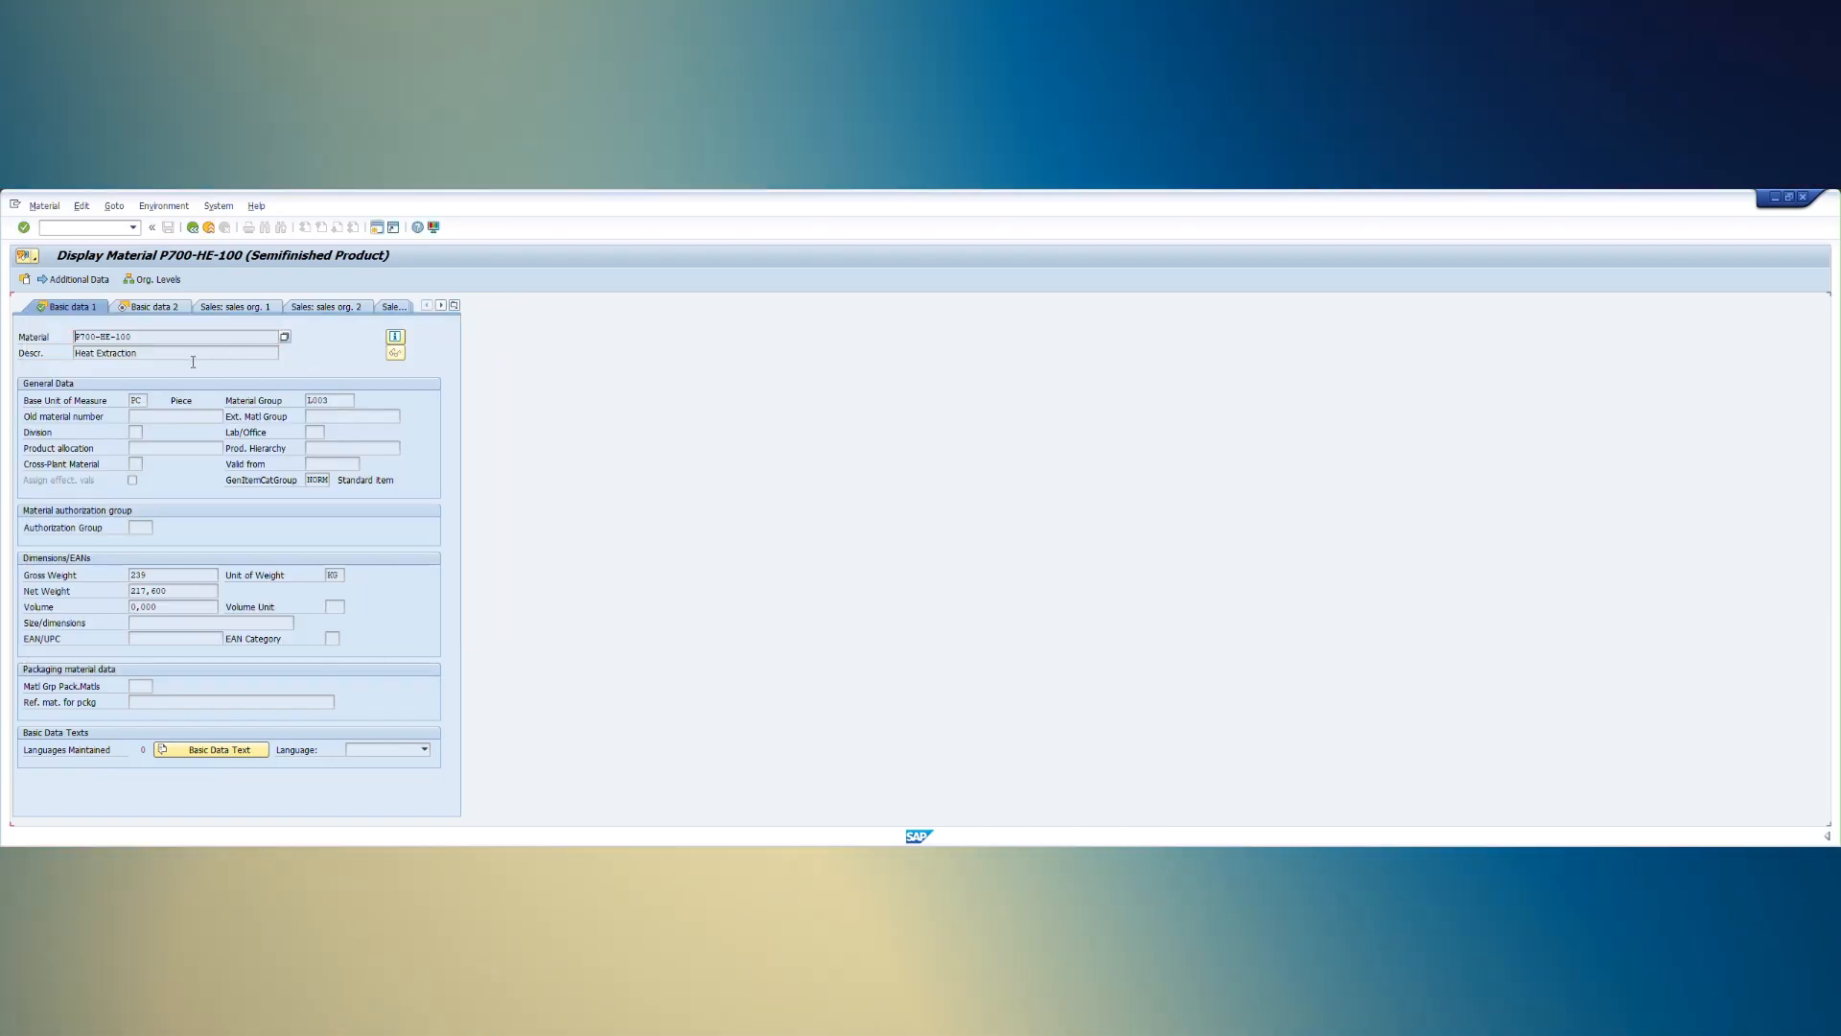
left_click_drag(192, 361, 65, 363)
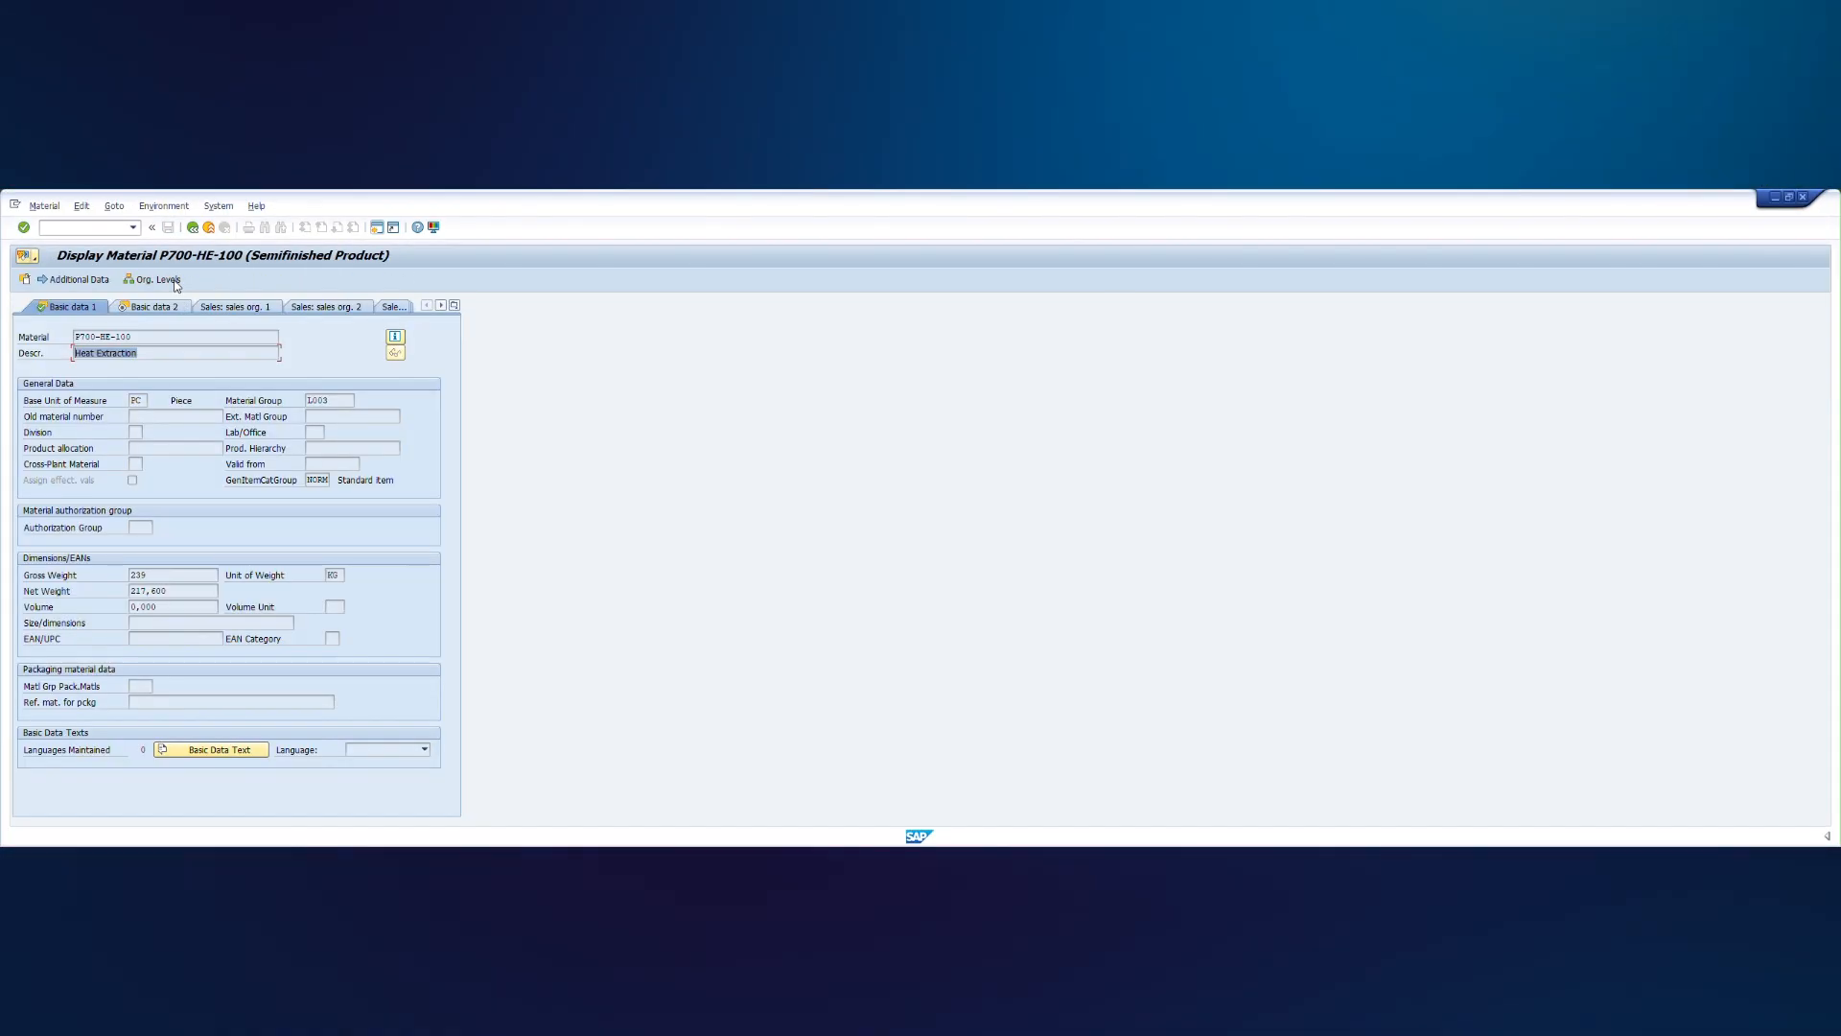
key("F3")
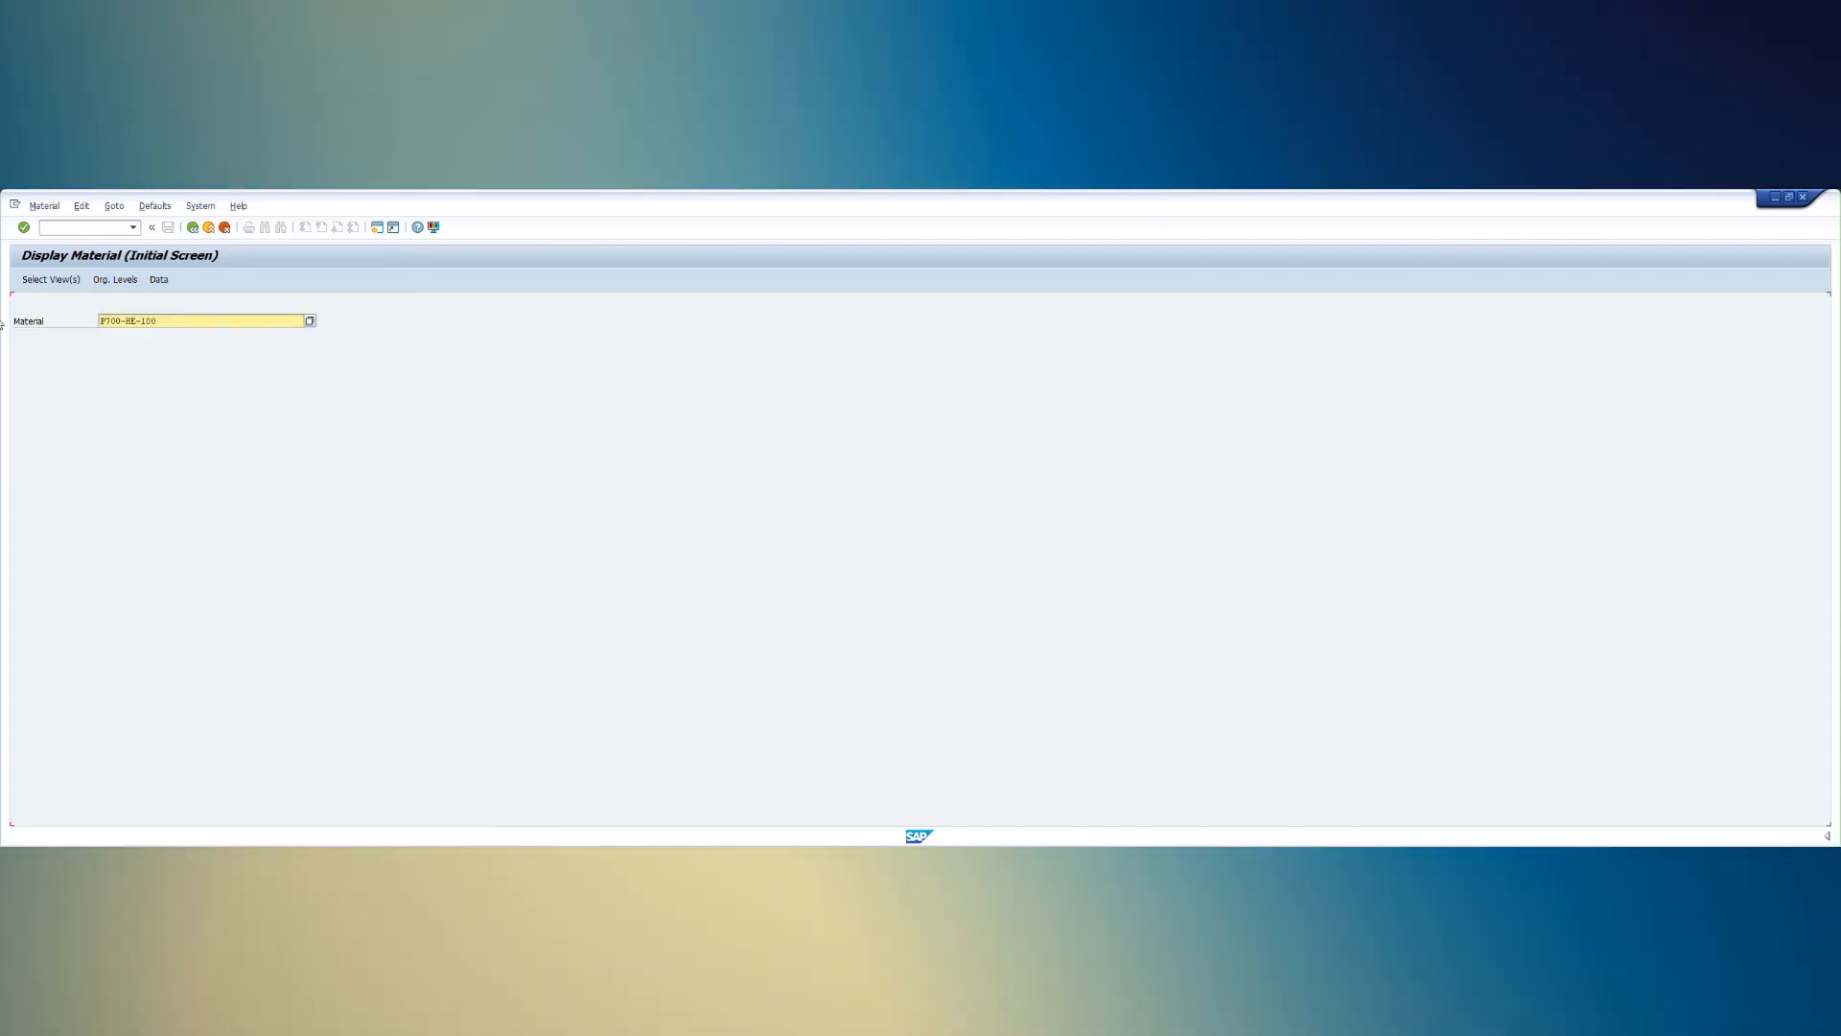
left_click_drag(165, 321, 1, 326)
key("Return")
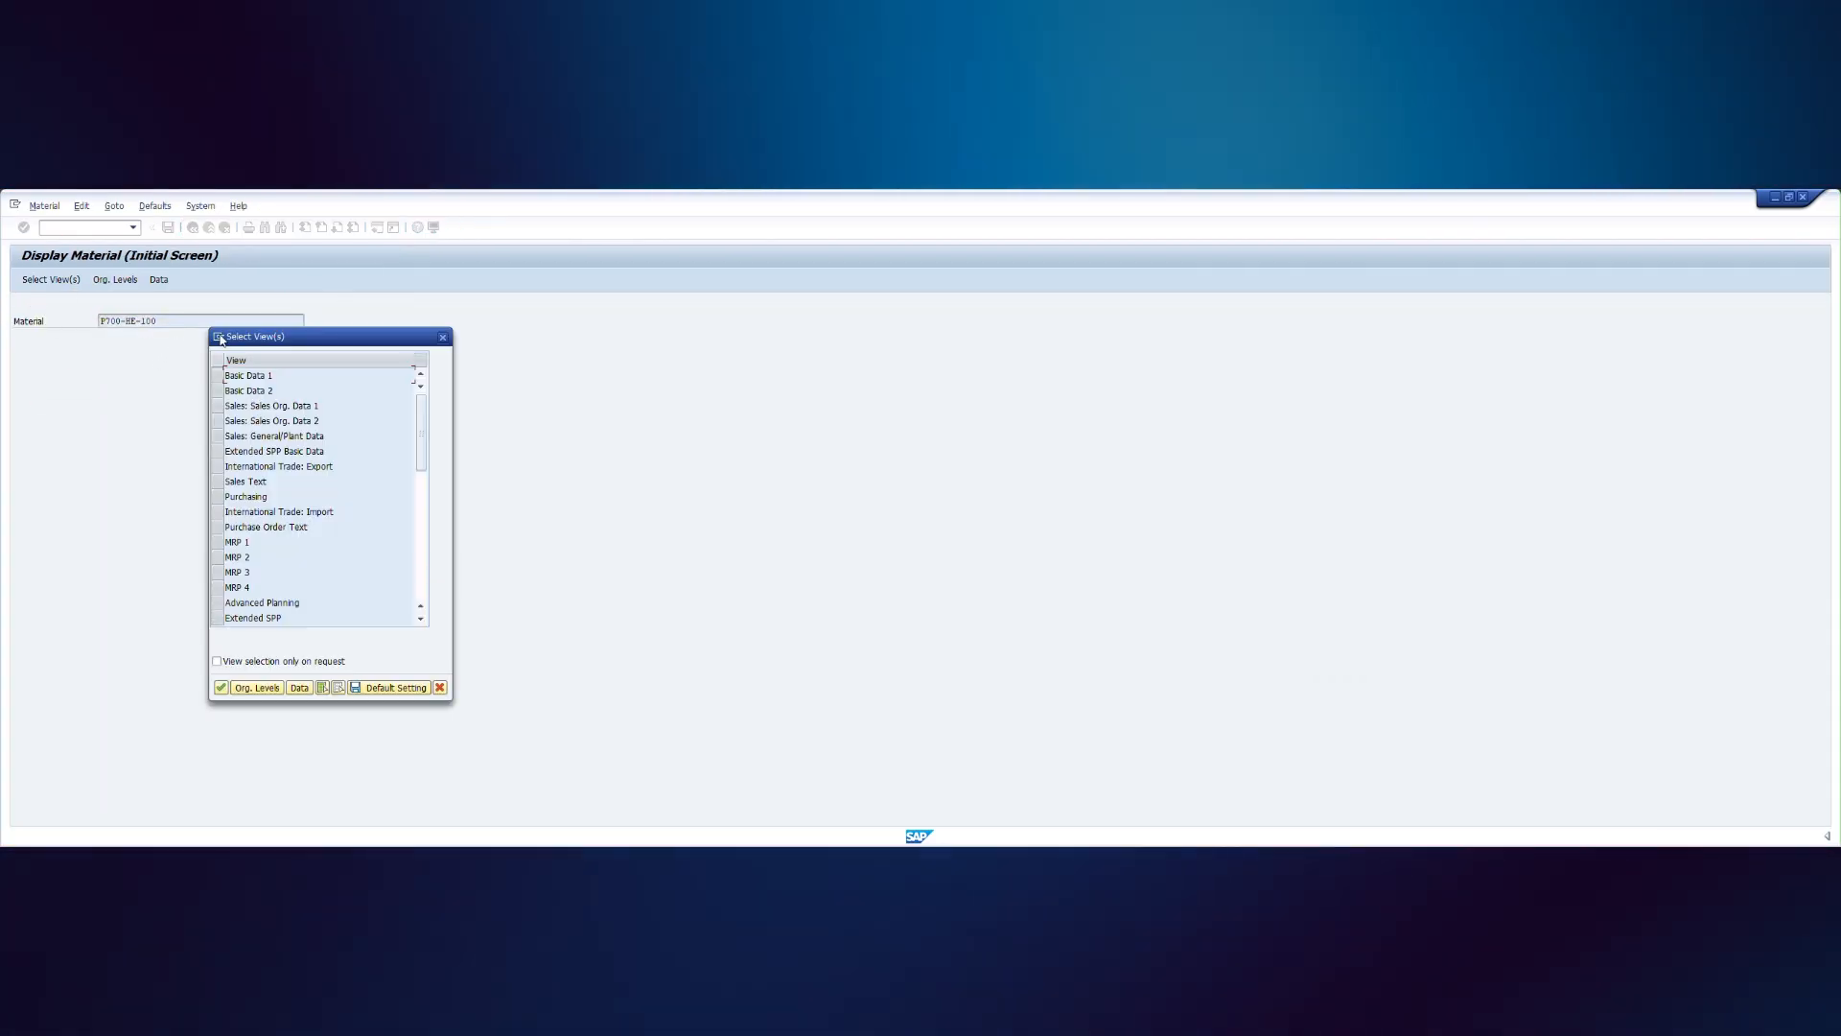
left_click_drag(218, 376, 218, 392)
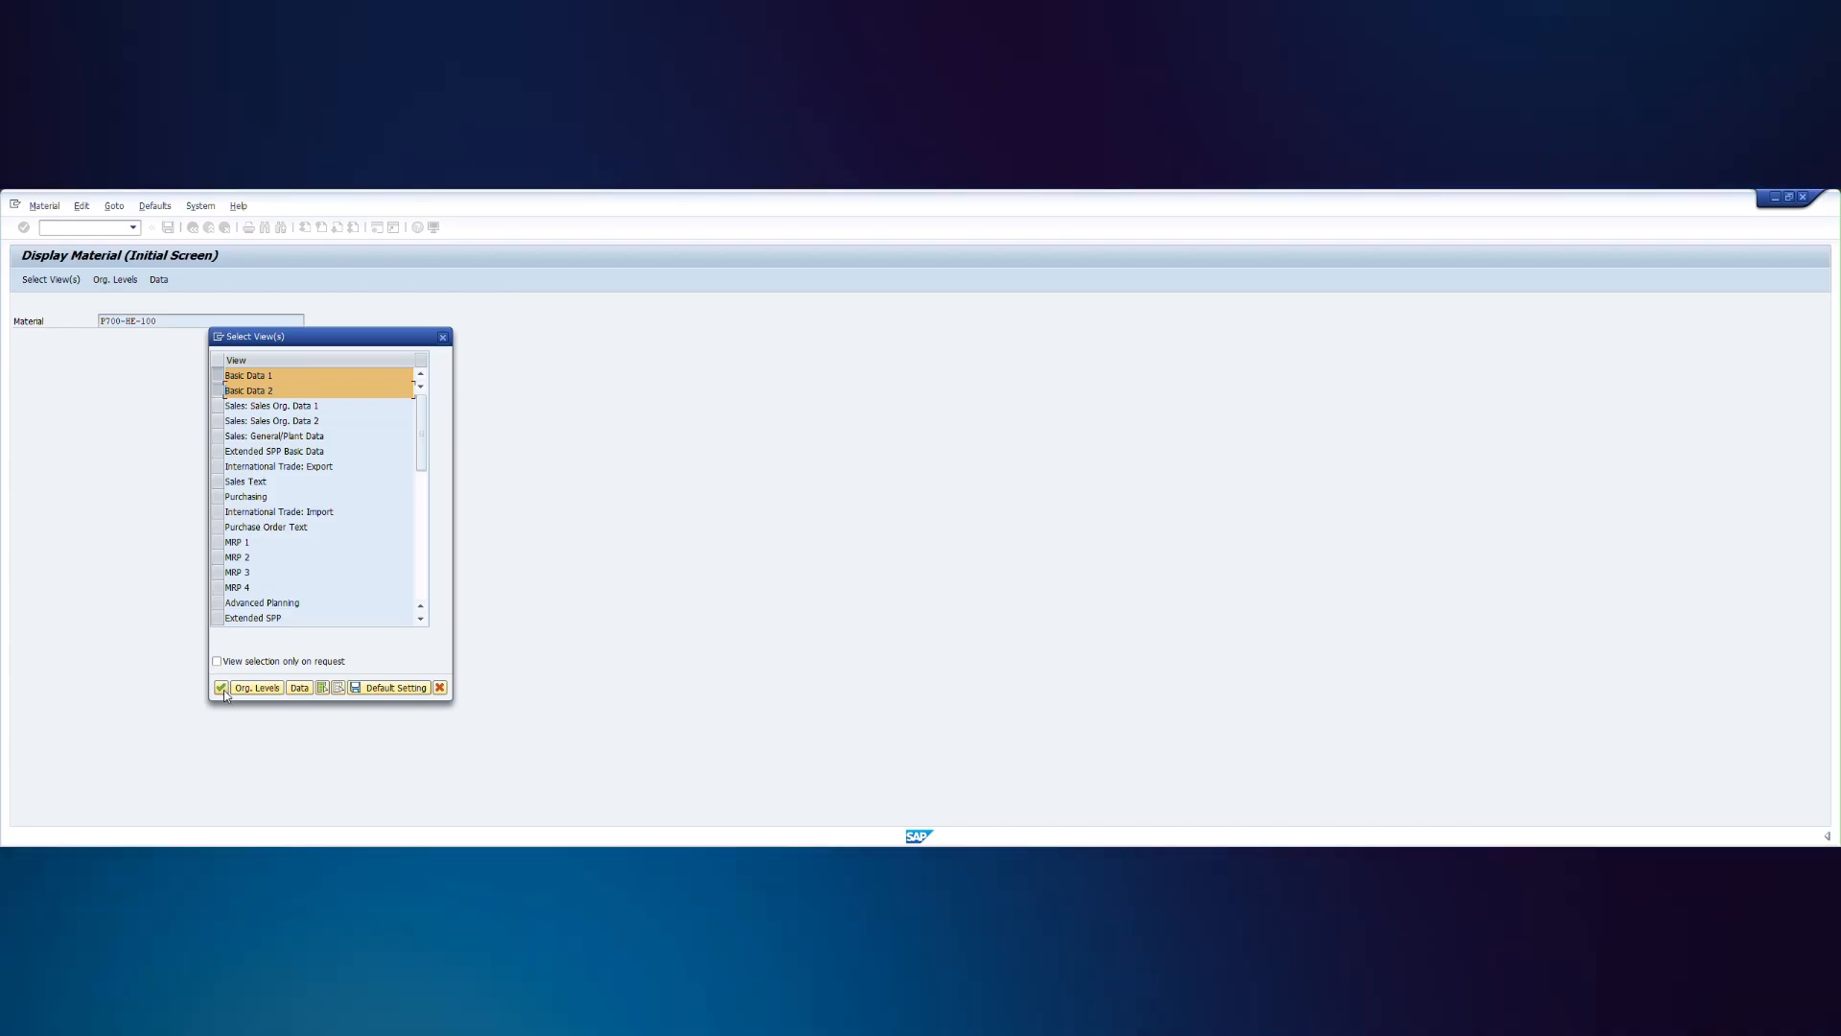
left_click(222, 687)
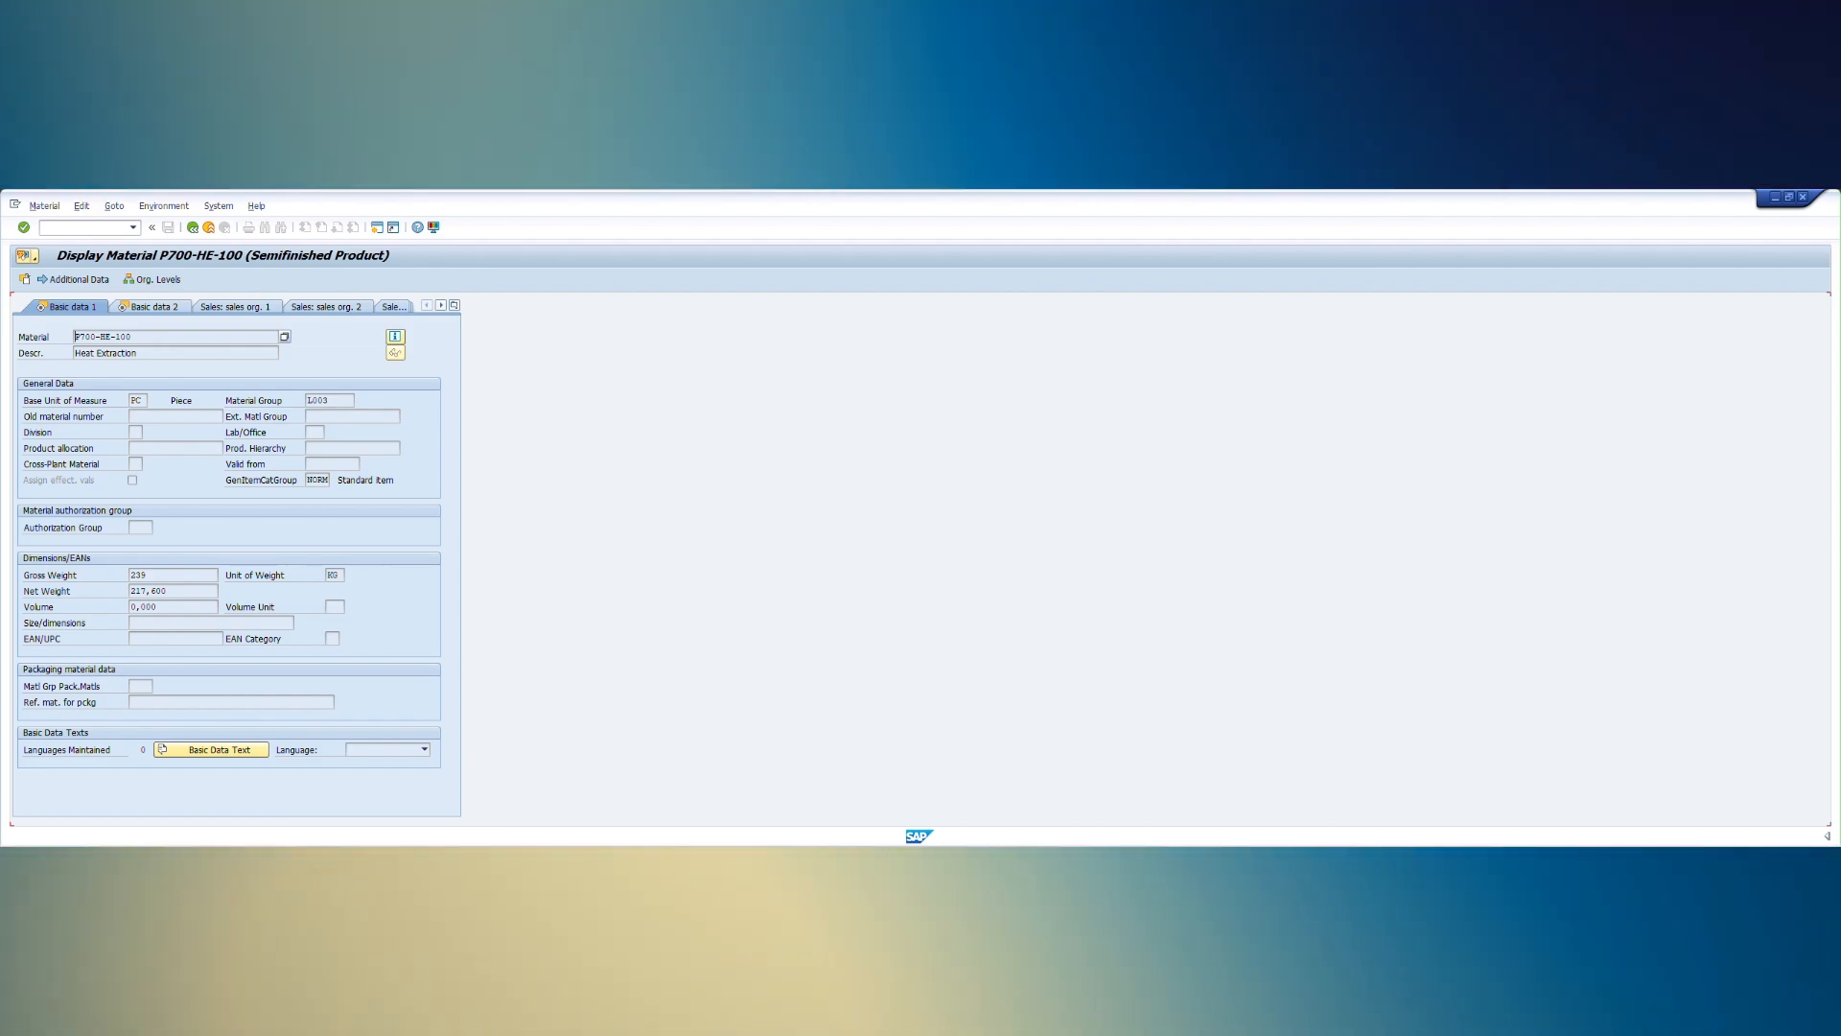
left_click(198, 227)
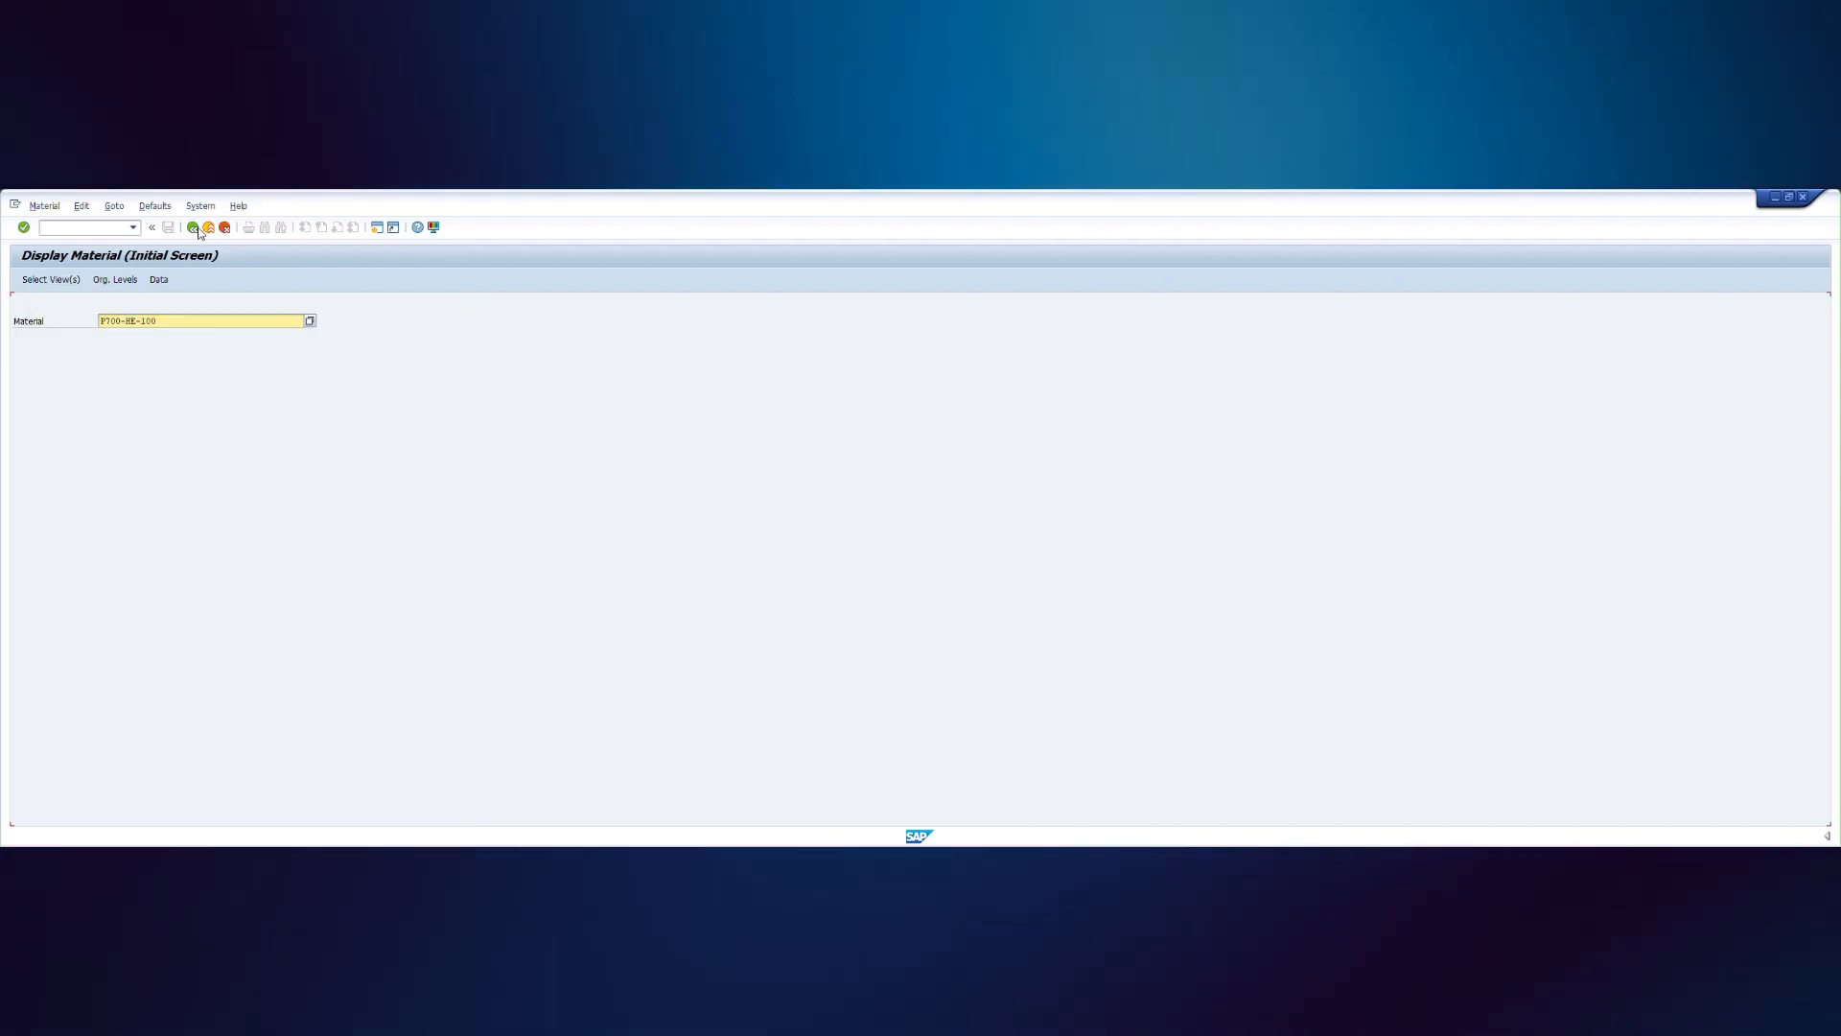
- Display the Basic Data 1 and 2 views of material P700-EL-100 and check its material type information
left_click_drag(168, 321, 9, 320)
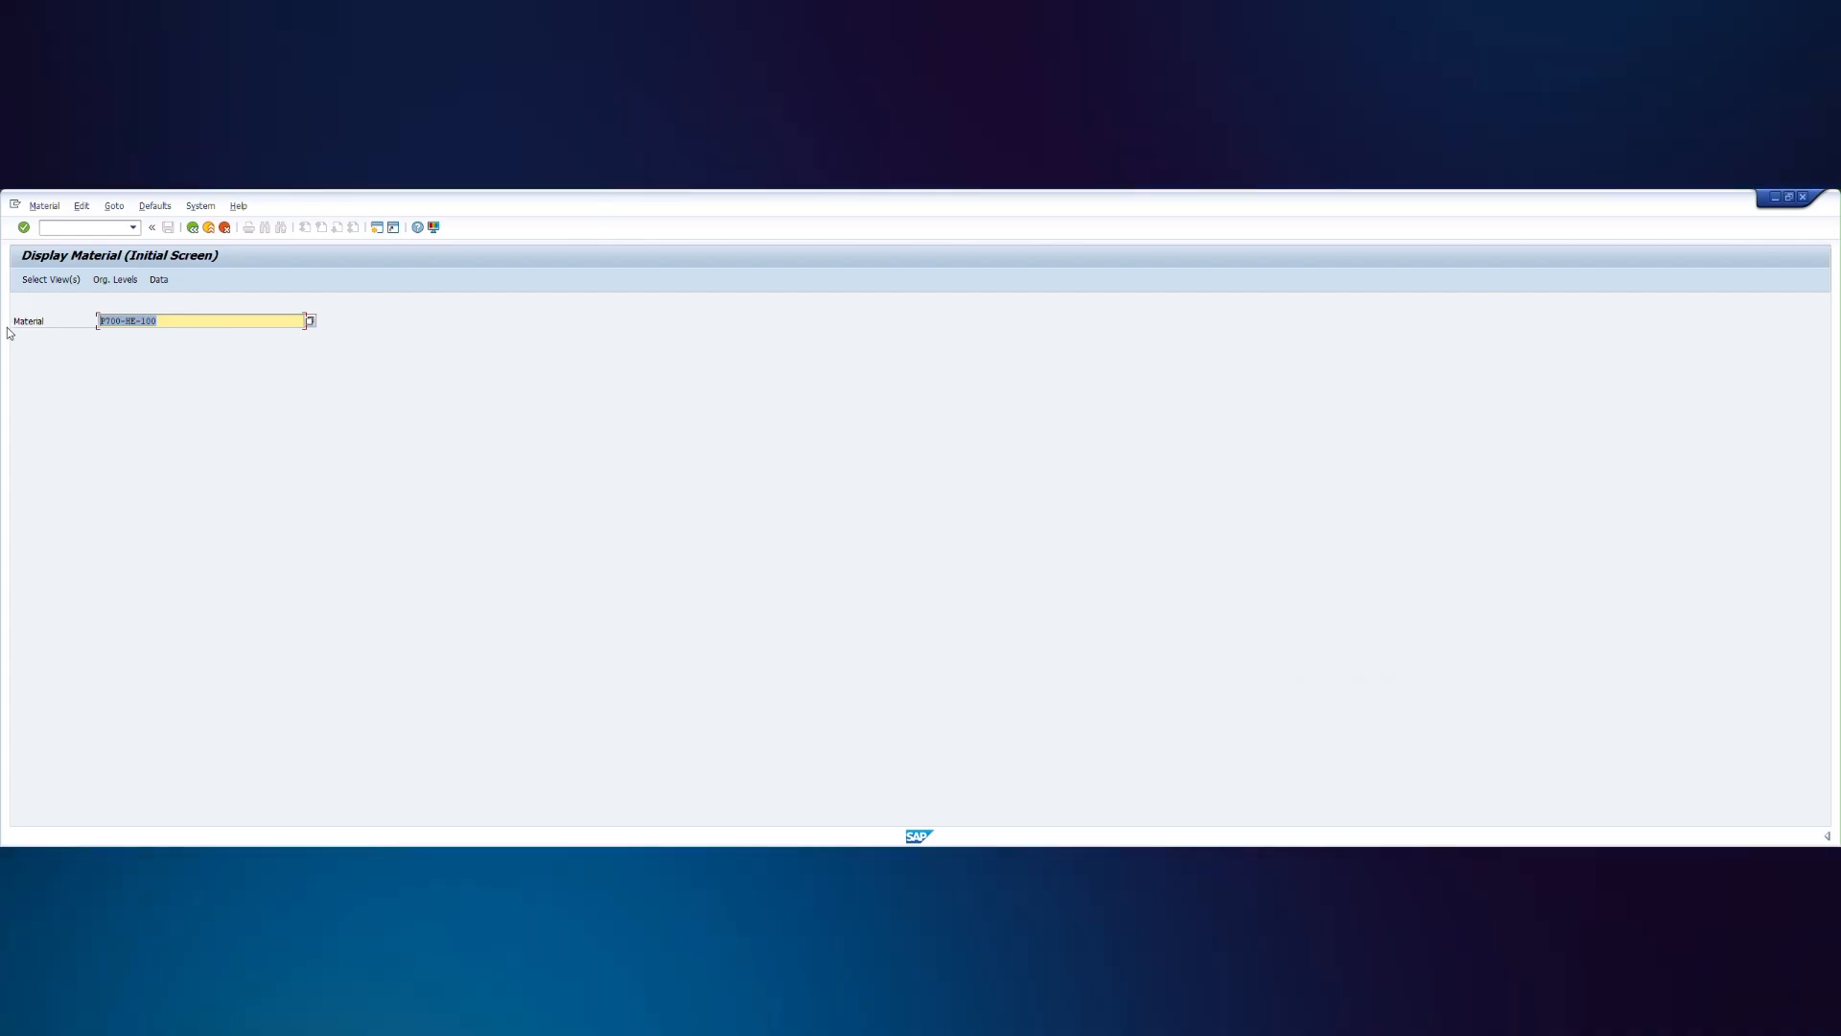
key("ctrl+v")
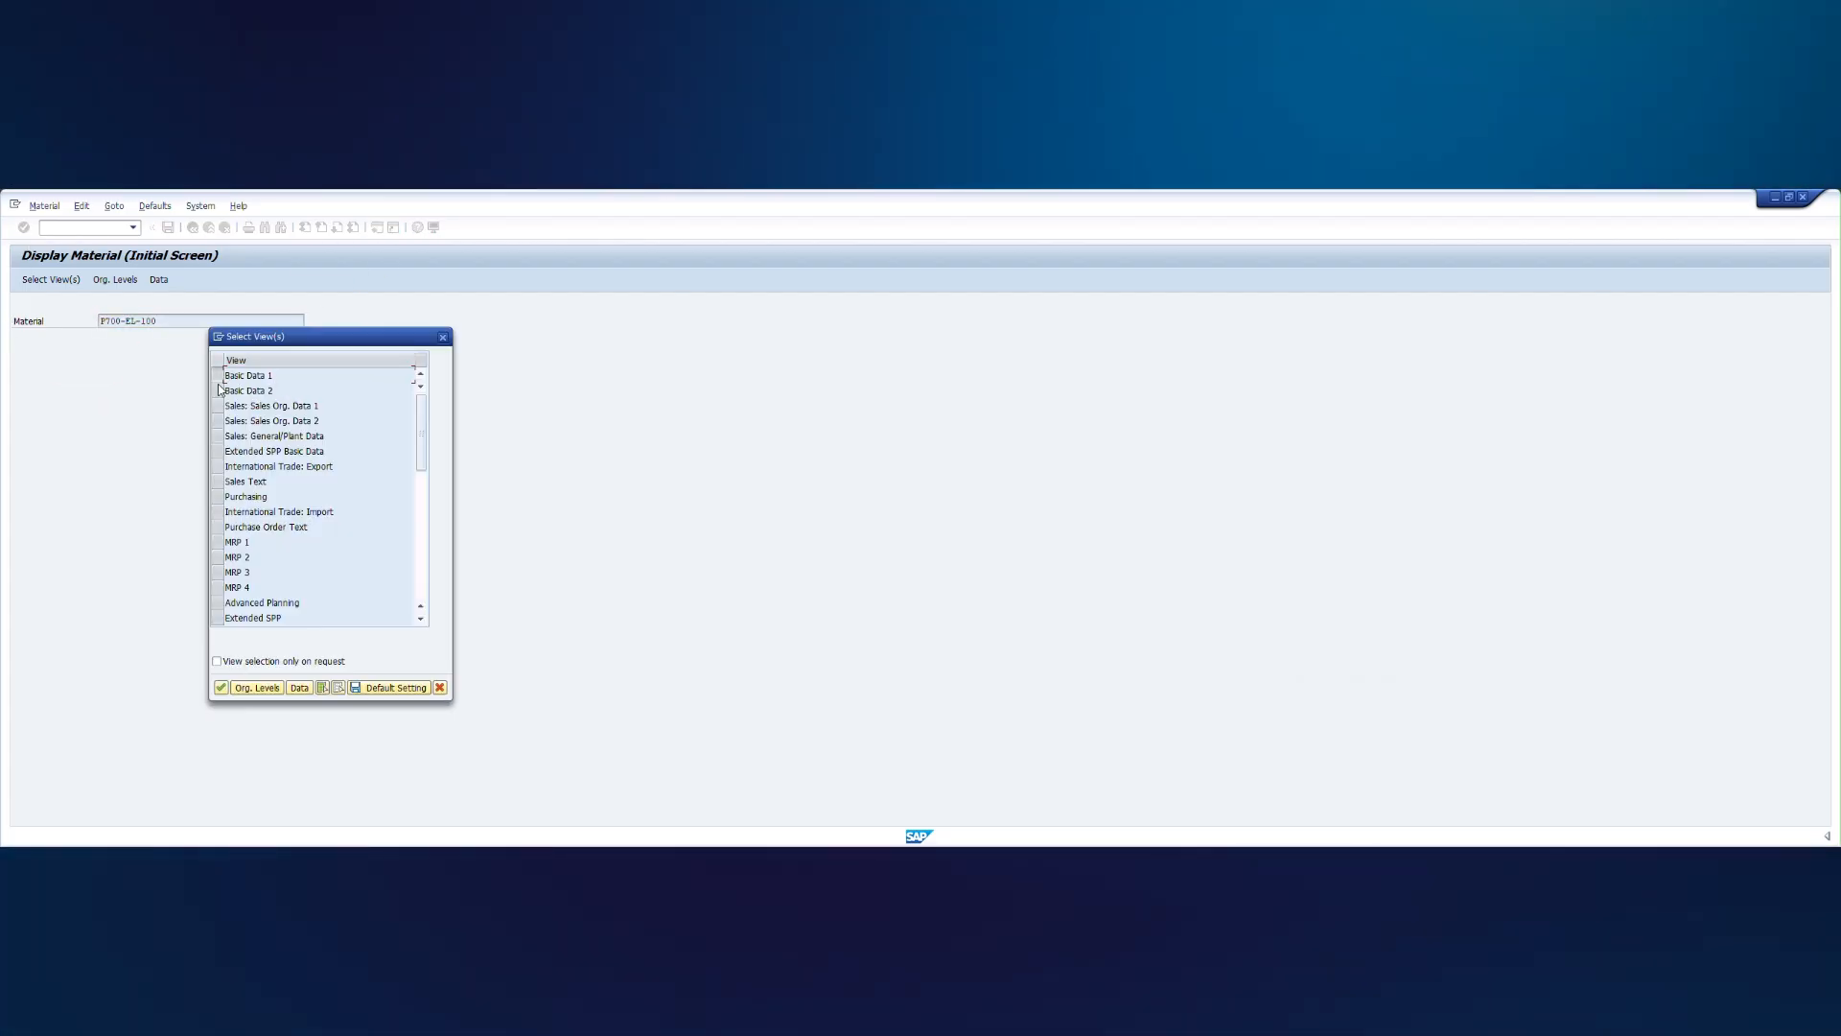
left_click(216, 391)
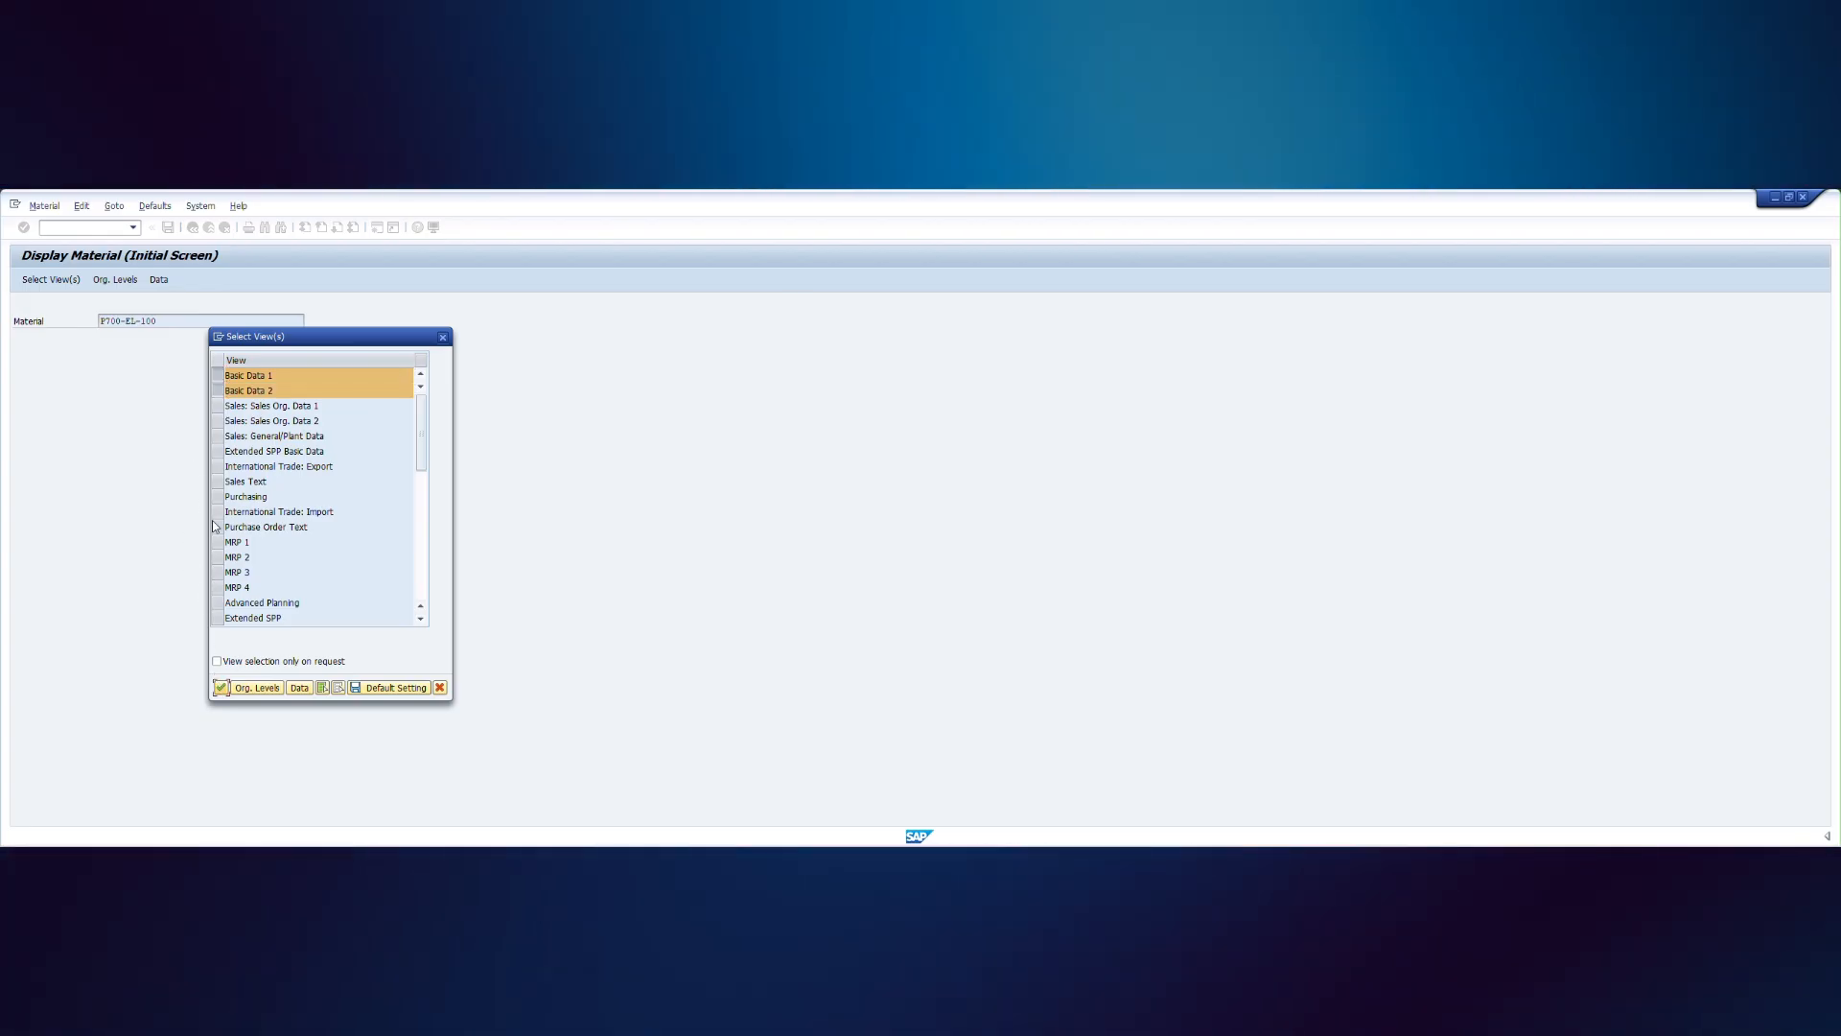
left_click(220, 688)
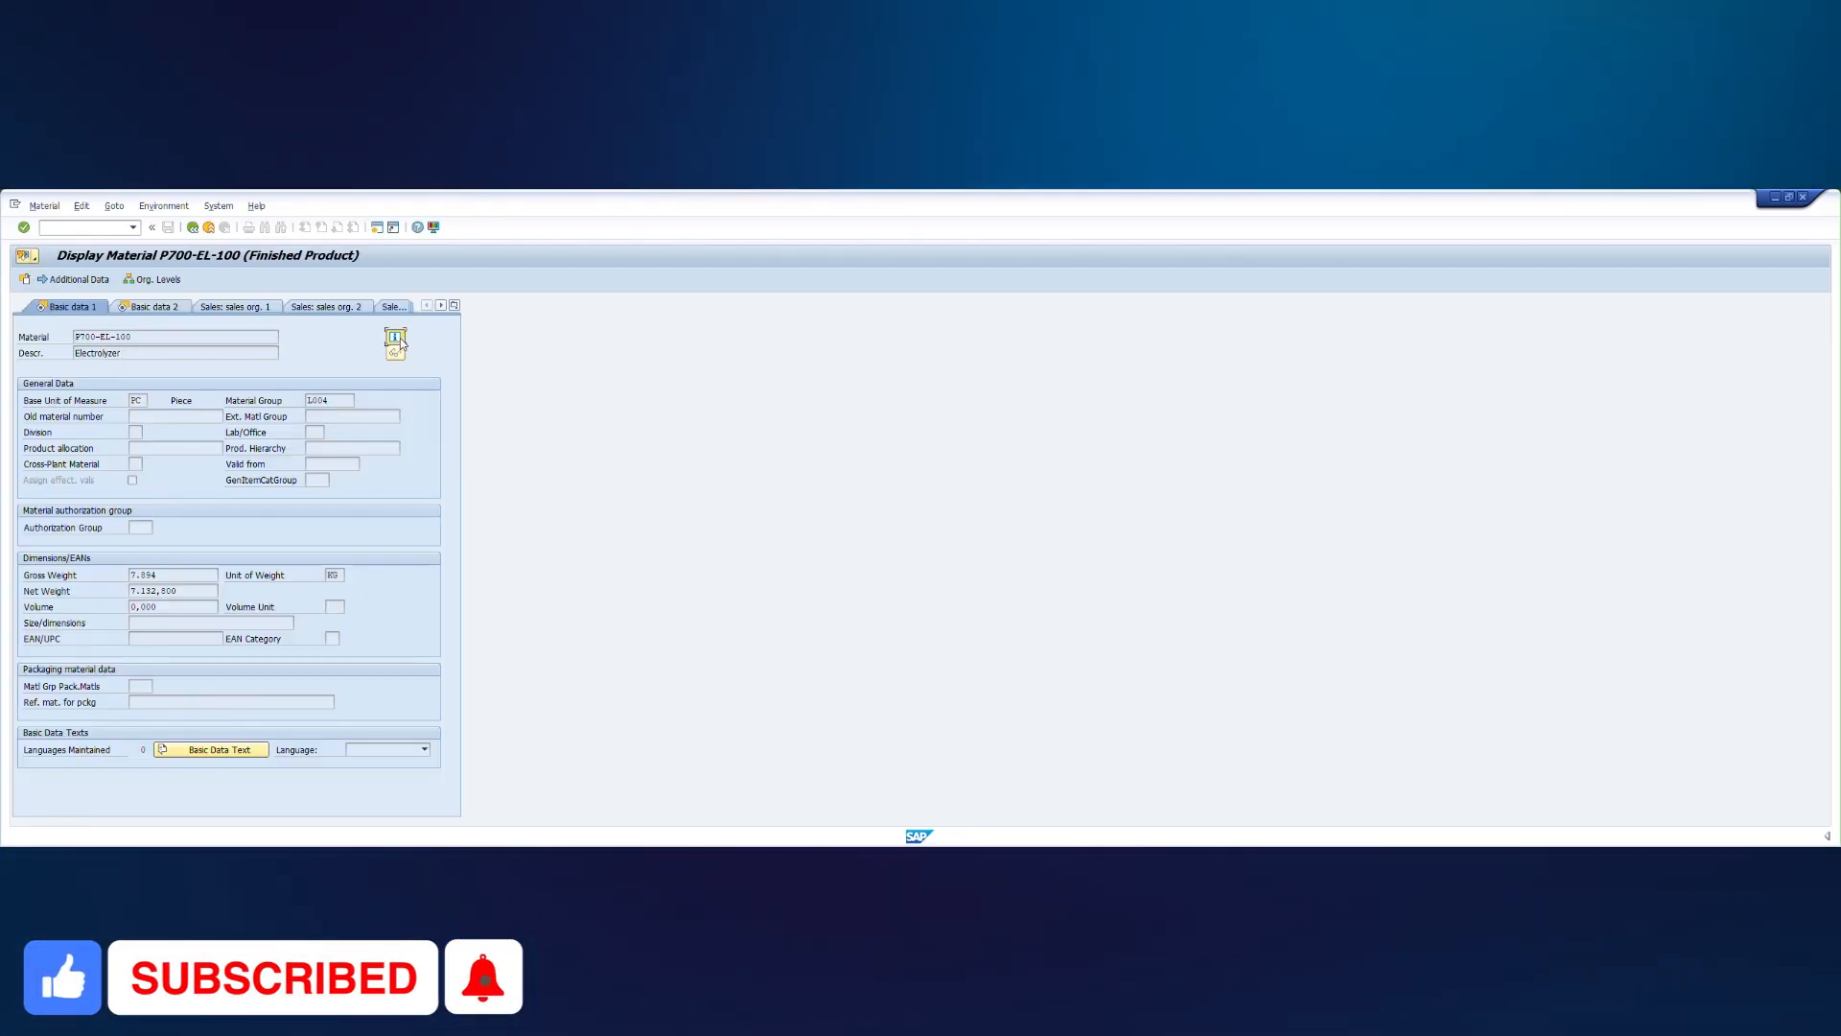
left_click(395, 339)
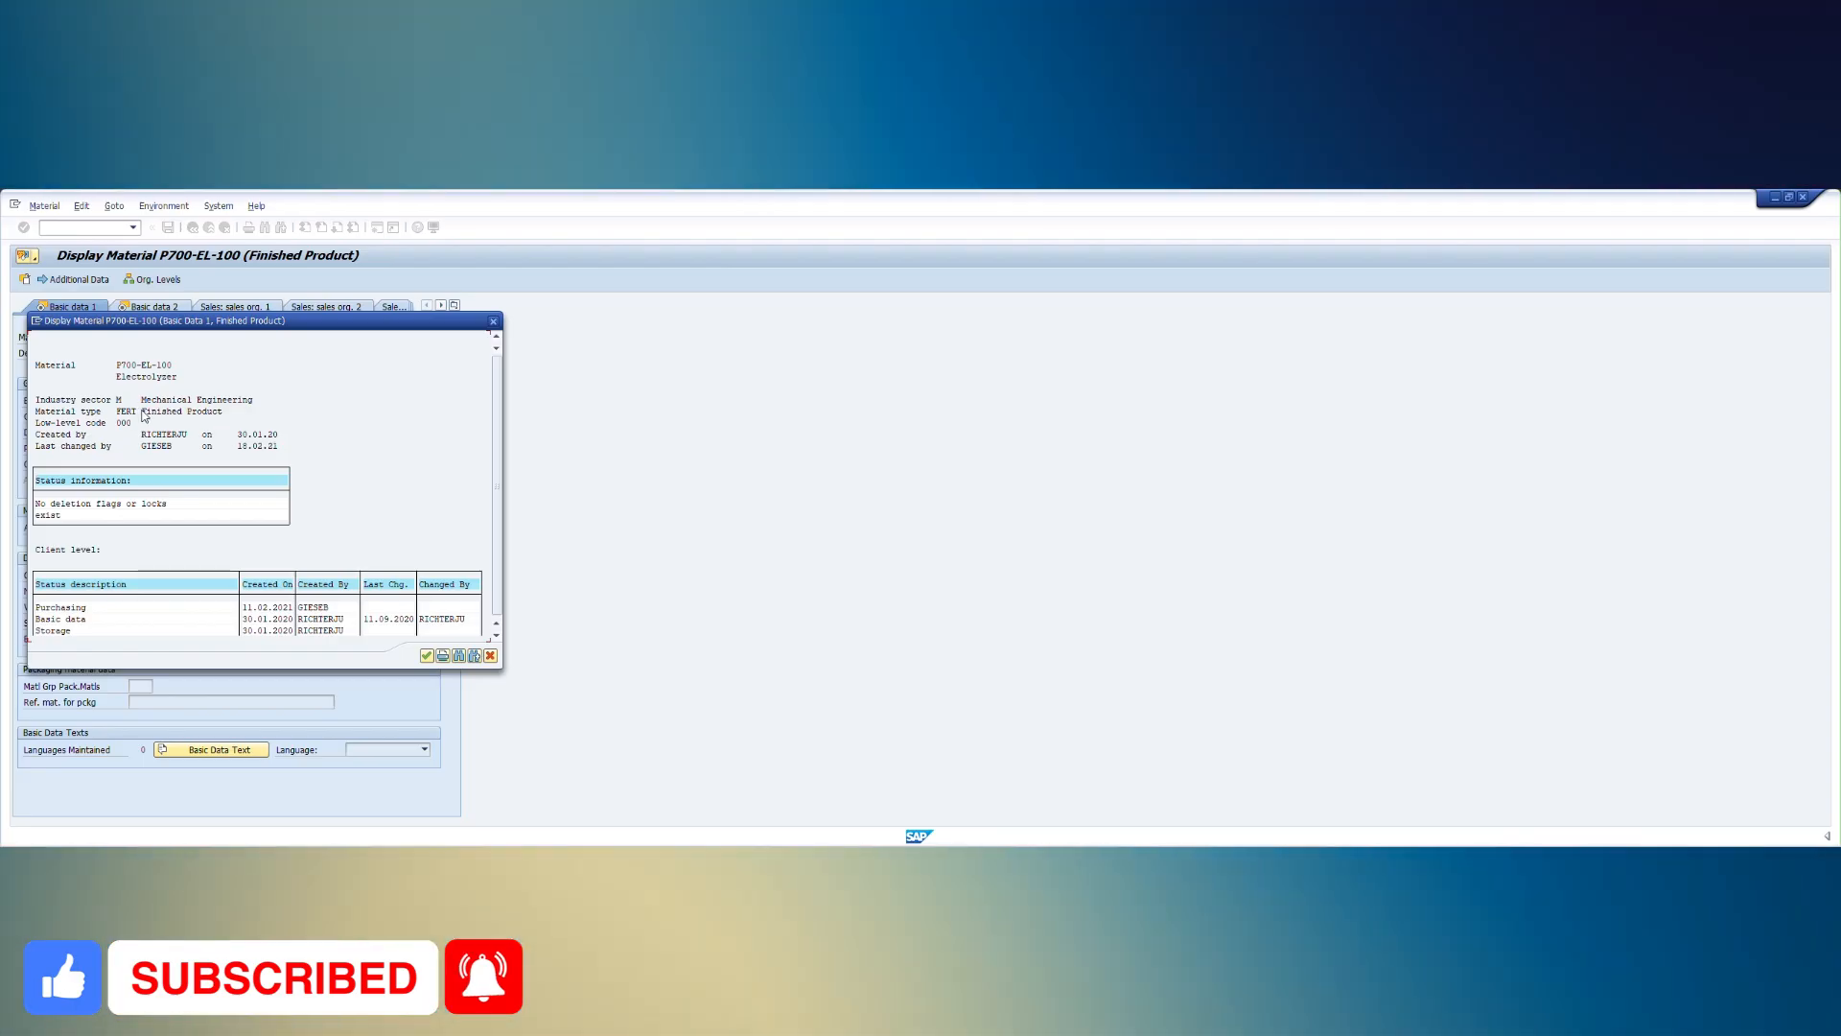
left_click(490, 656)
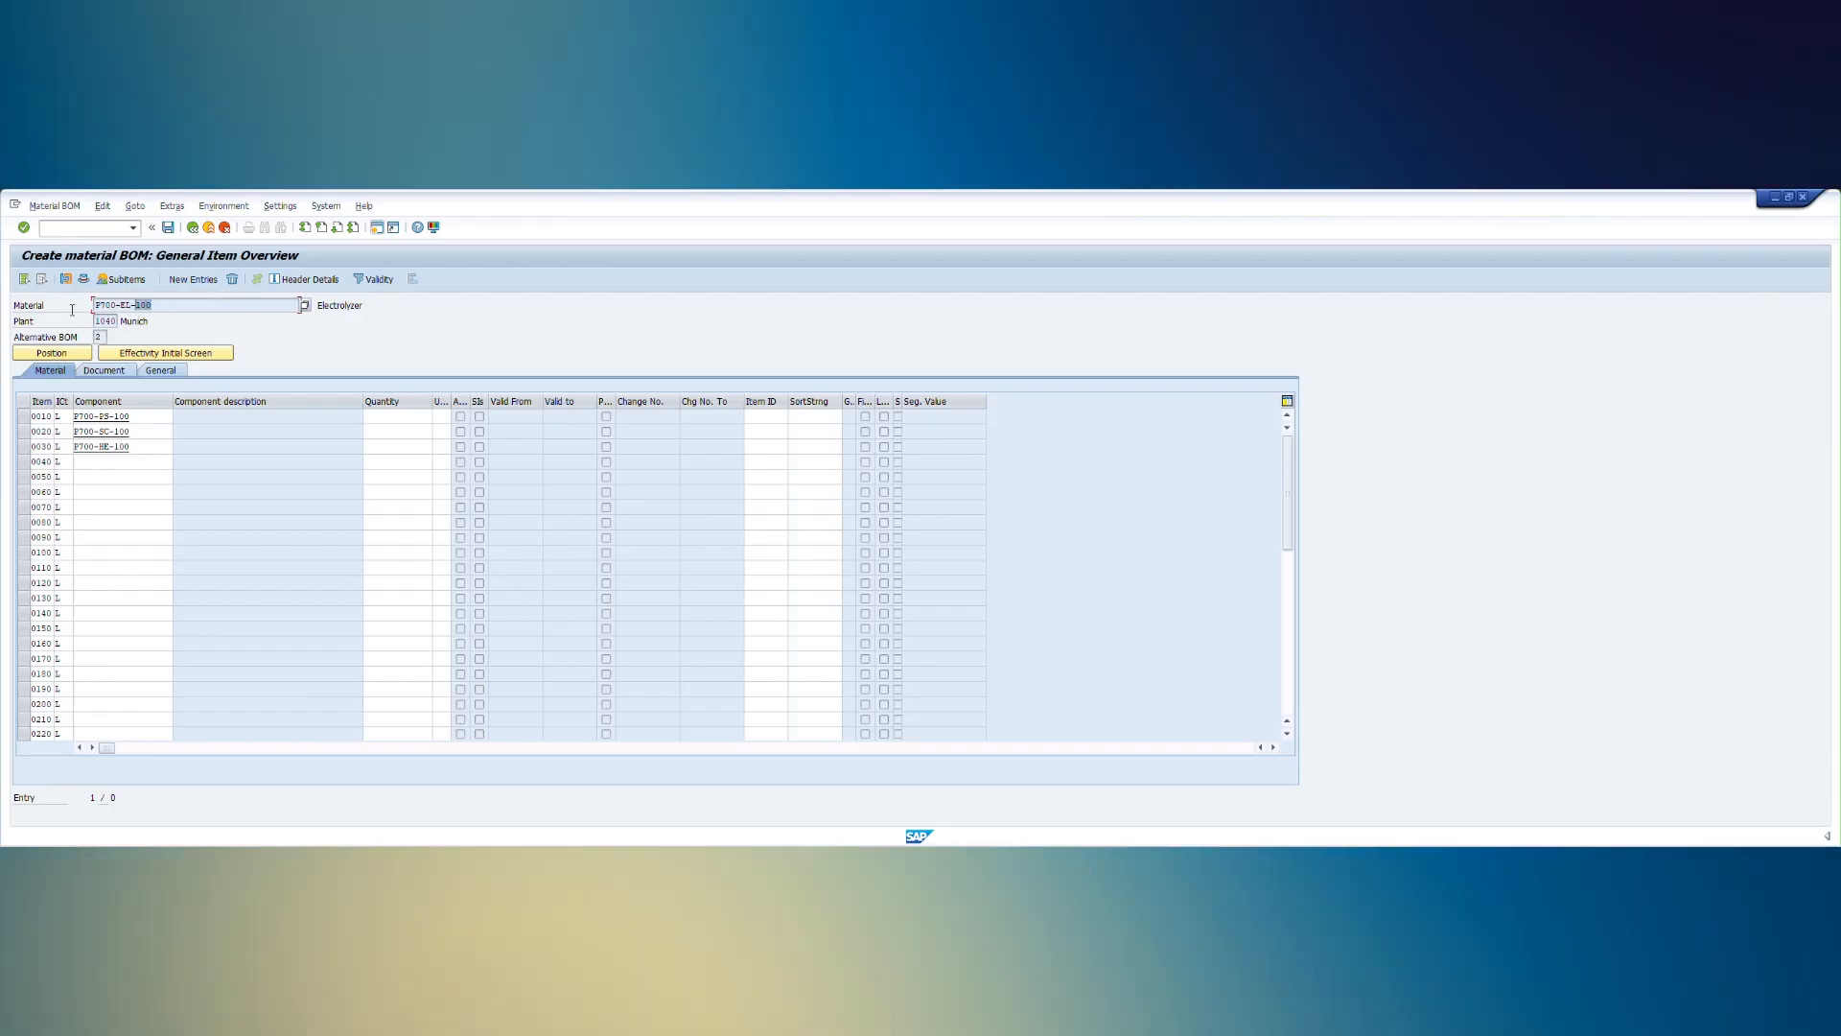
- Review header material P700-EL-100 against its listed components in the BOM item overview, and consult the Word document Document1
left_click_drag(94, 305, 152, 308)
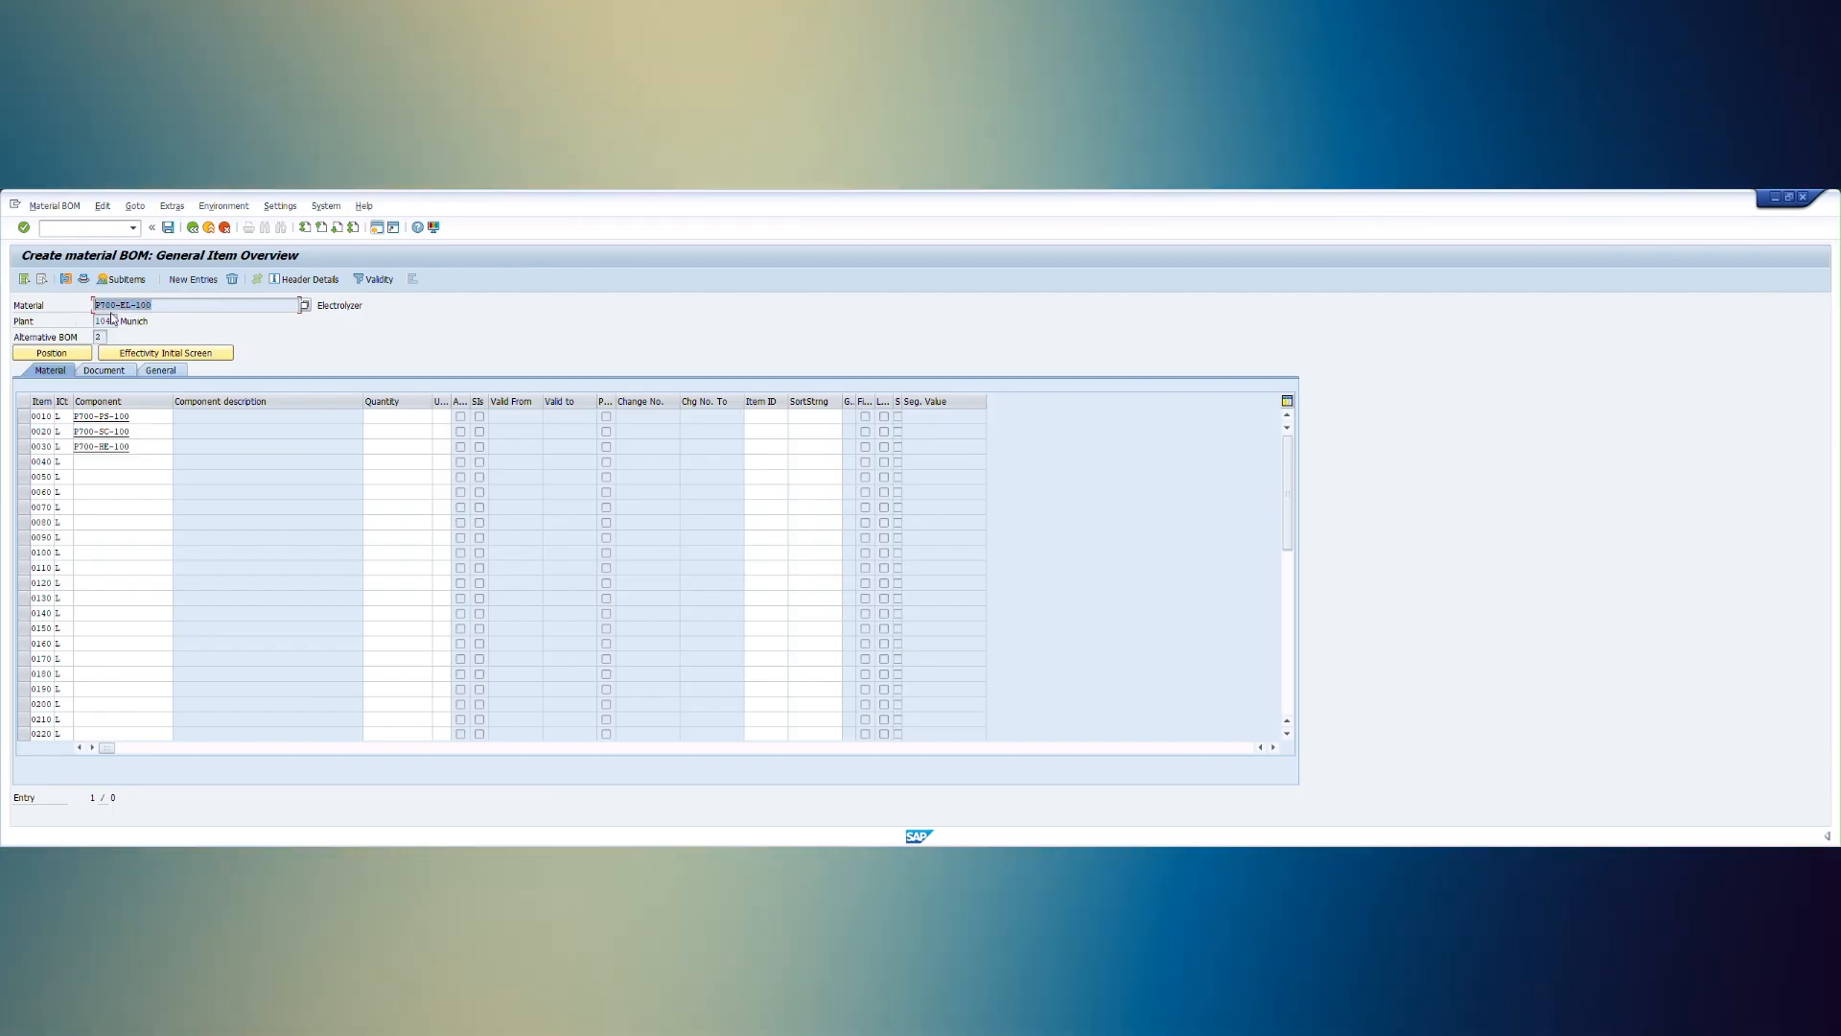
left_click(139, 416)
left_click(127, 462)
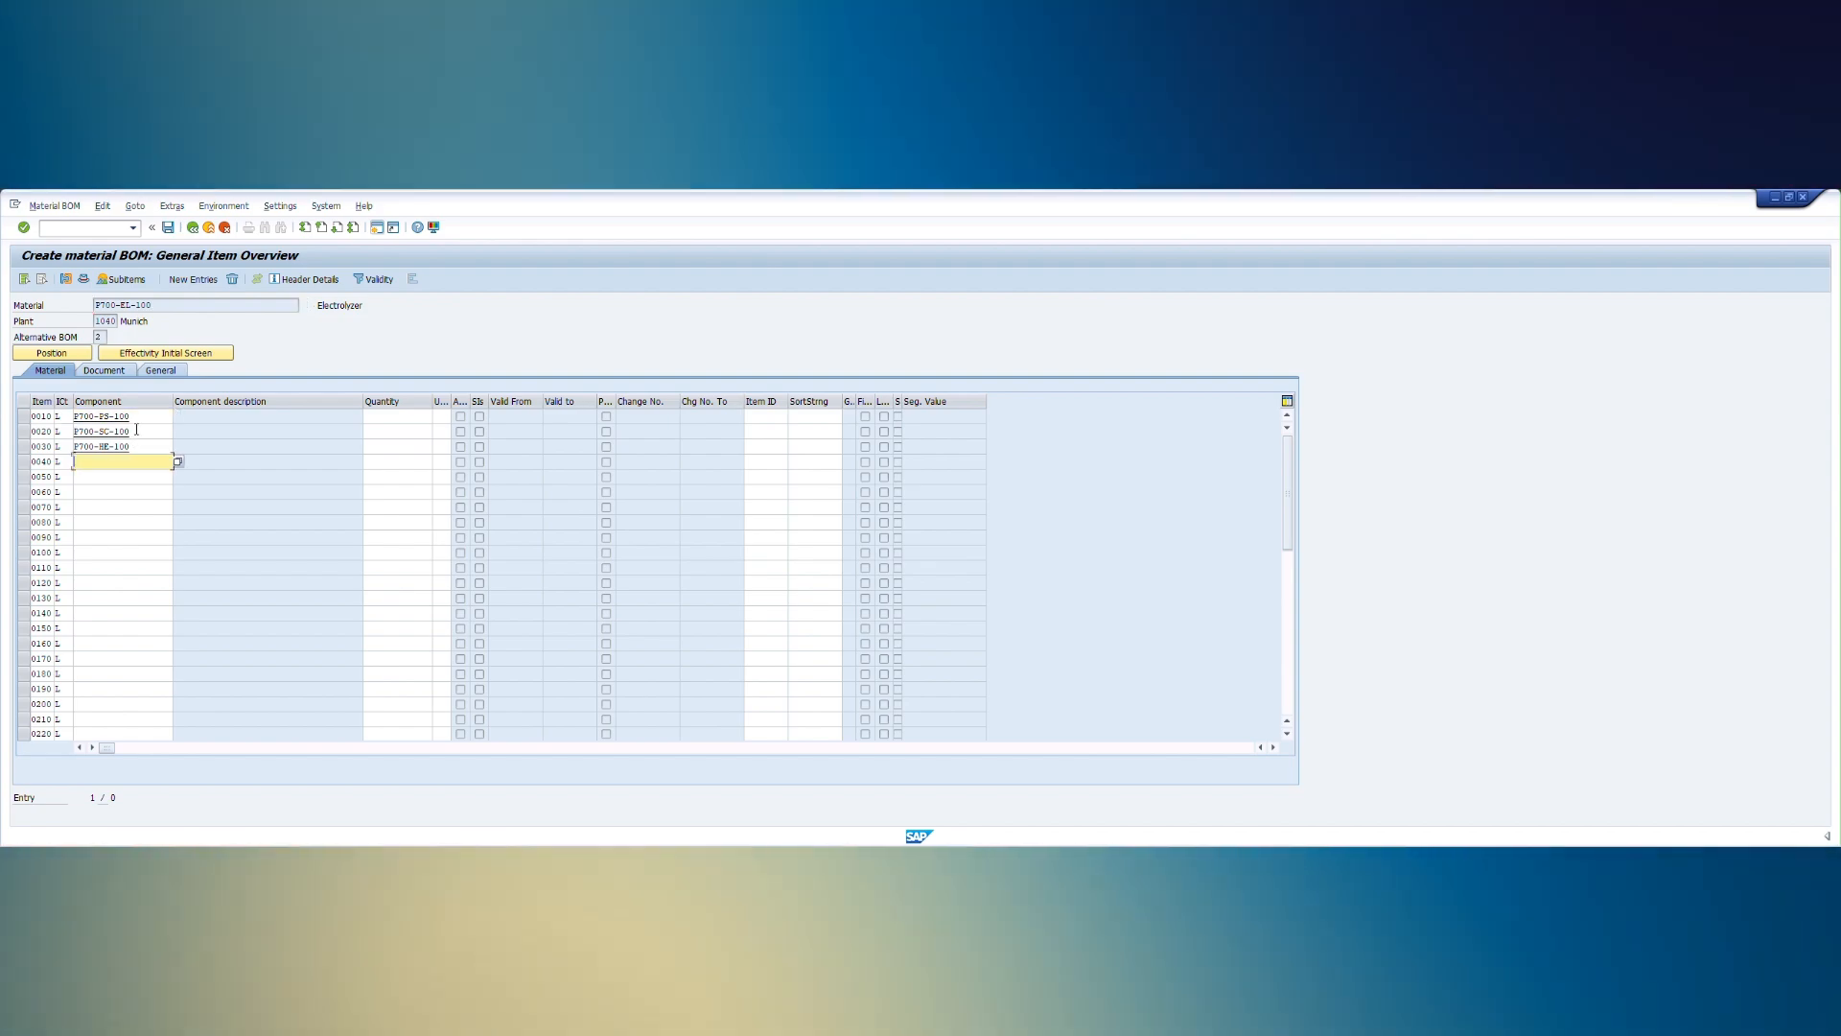
left_click(138, 417)
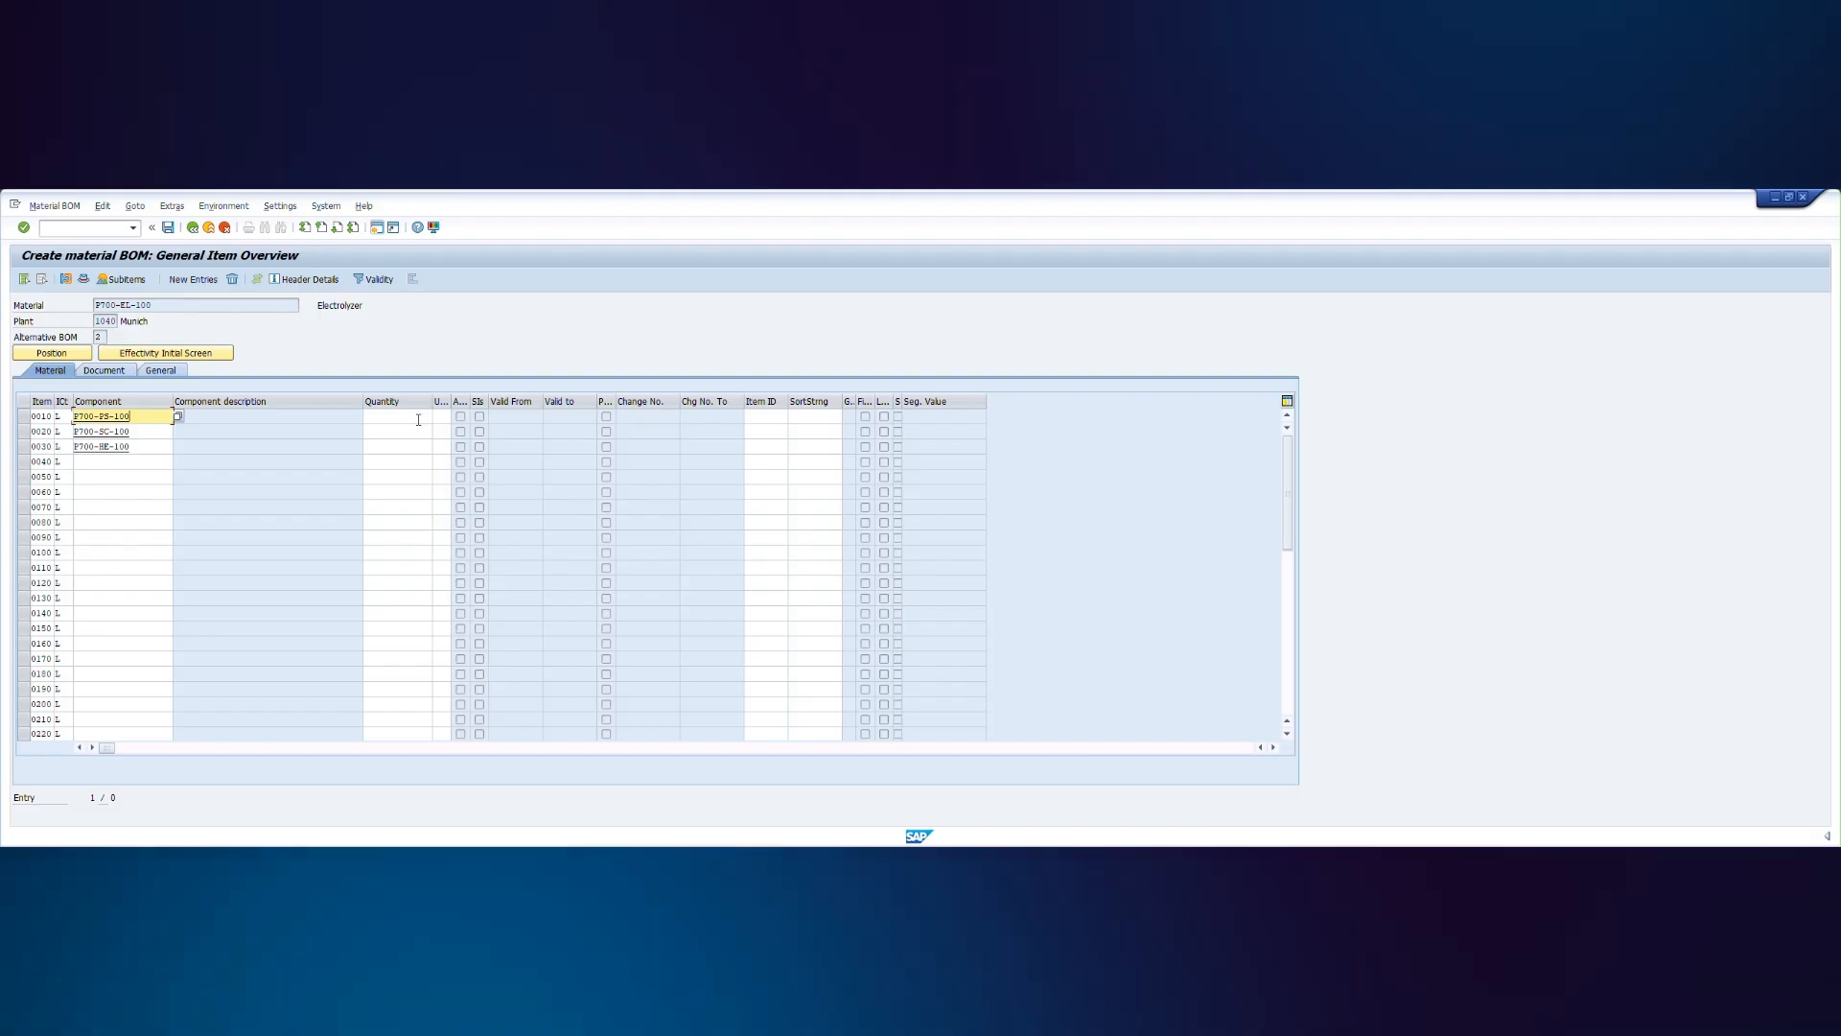
left_click(364, 417)
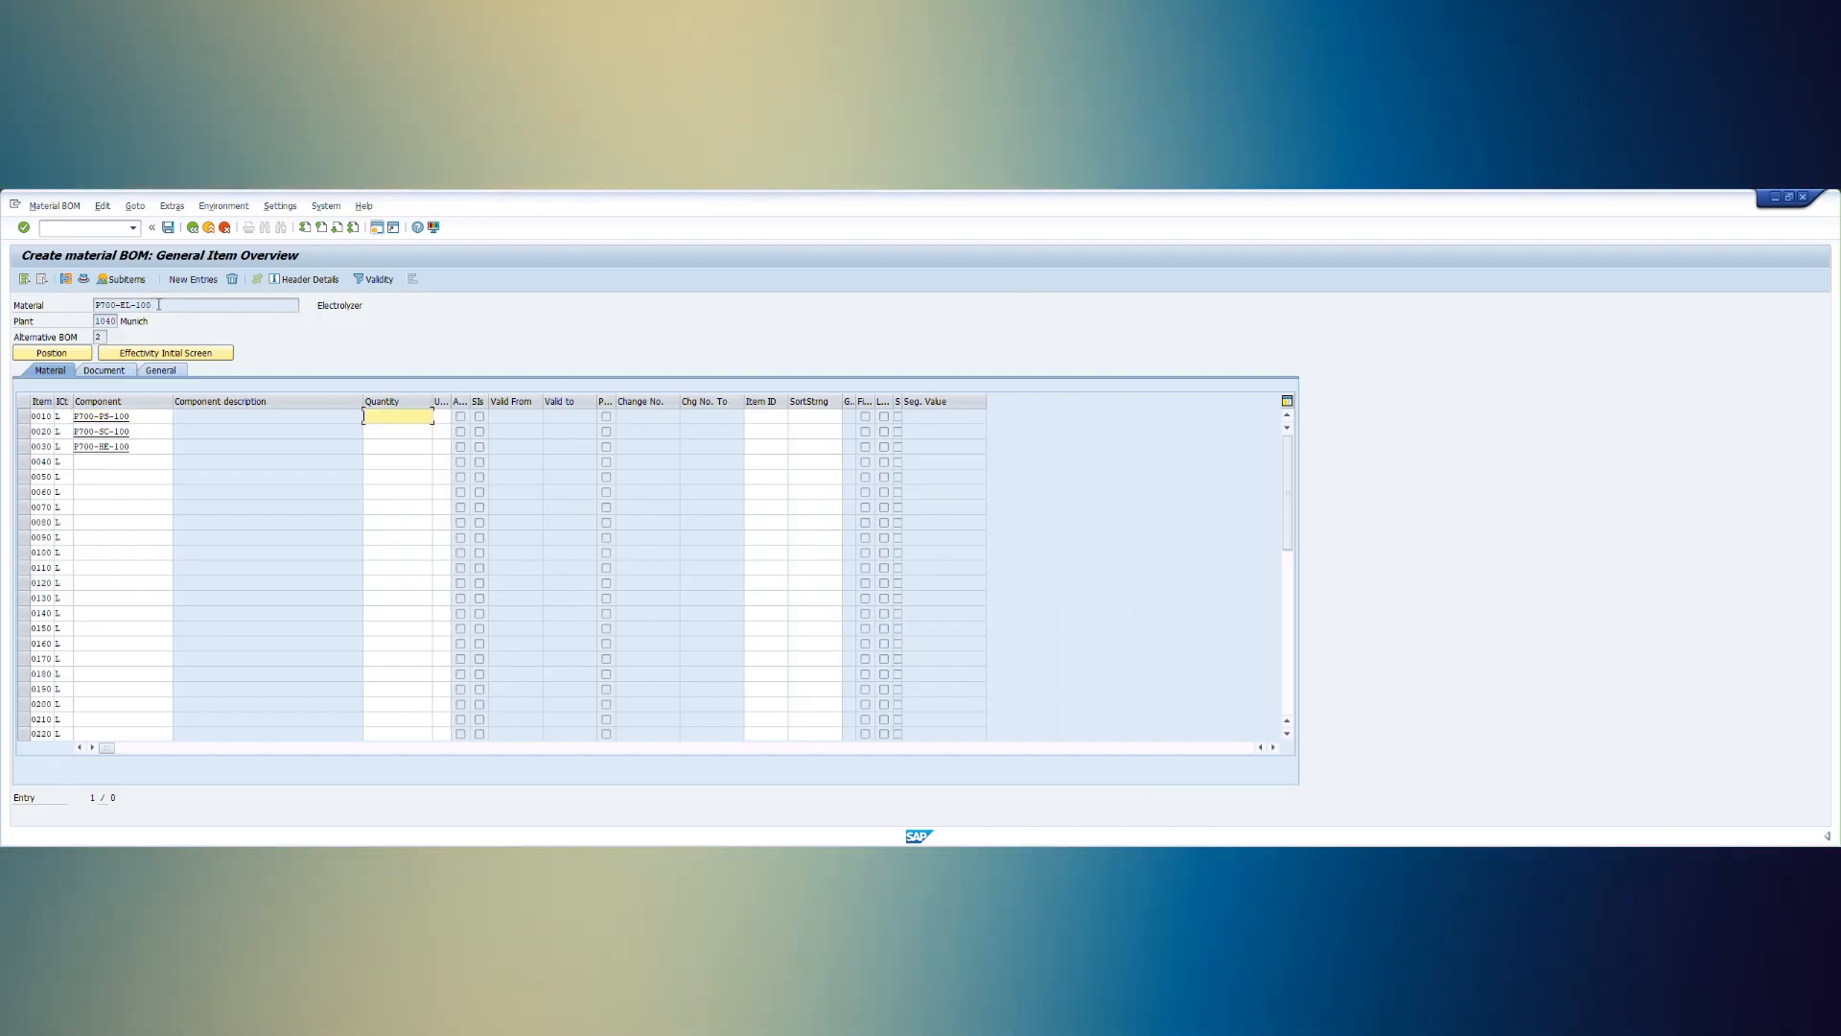
left_click(94, 305)
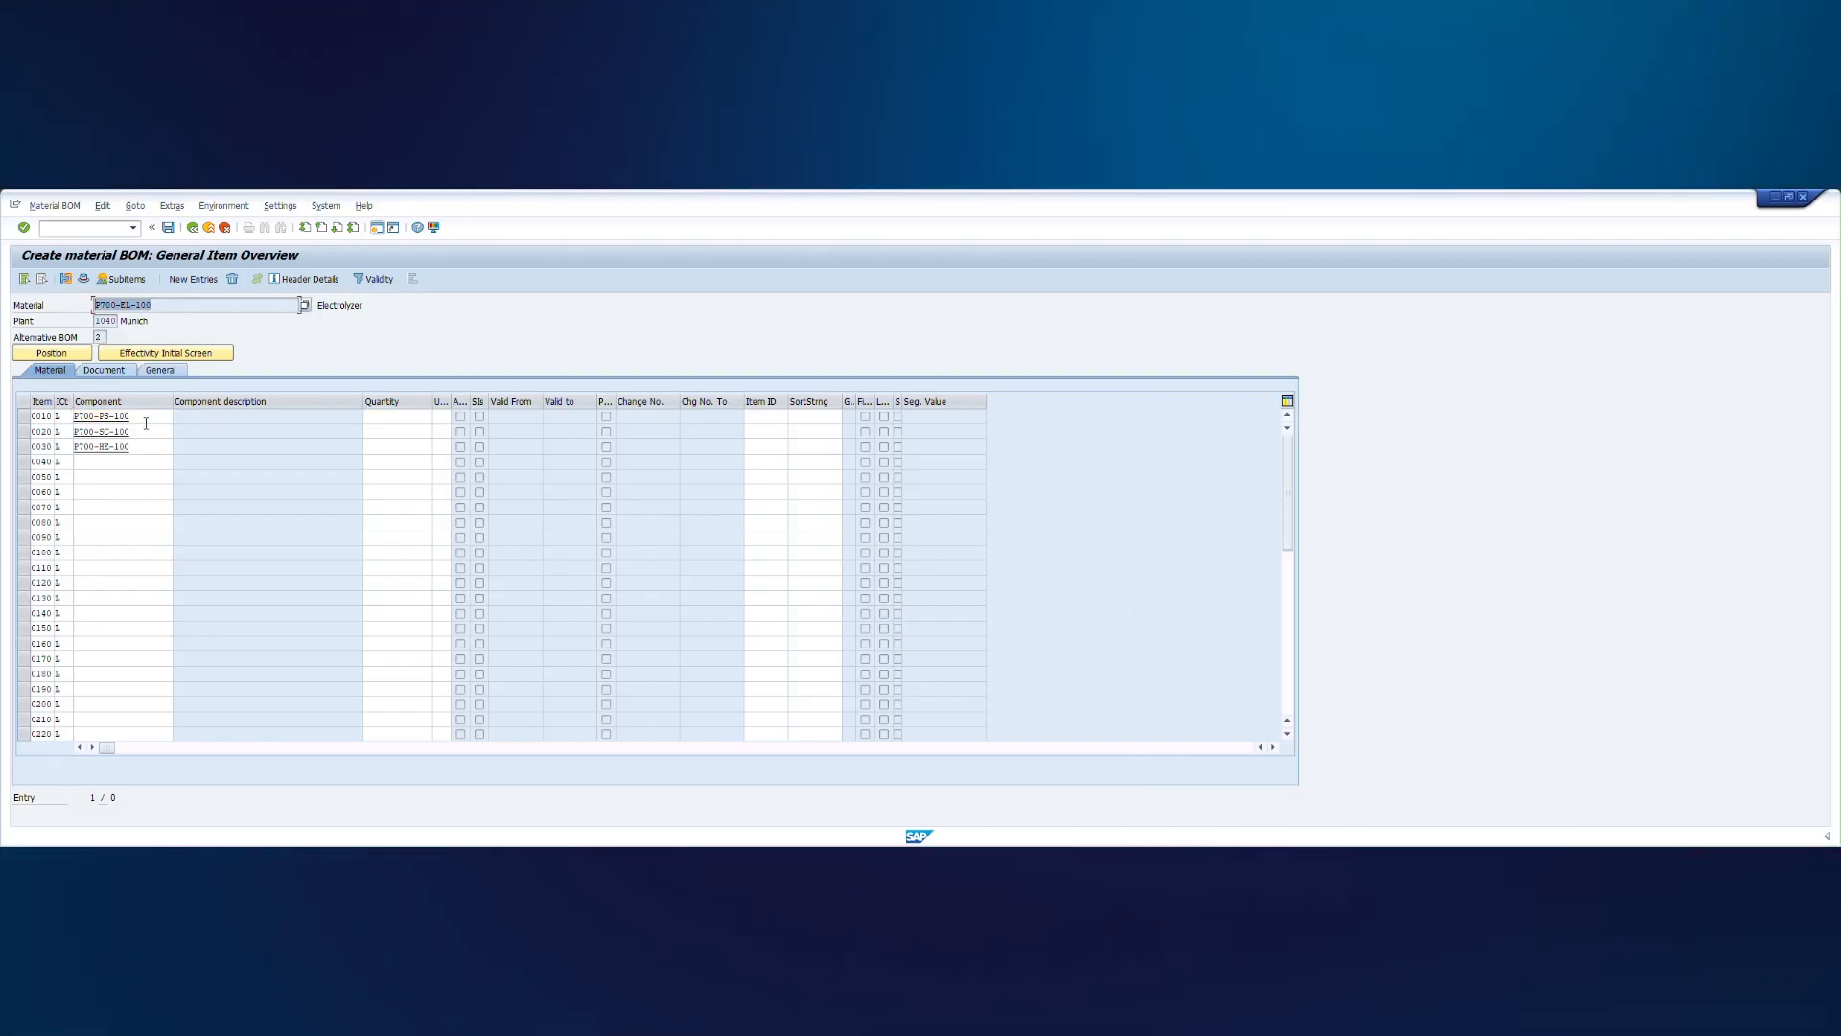
left_click(109, 418)
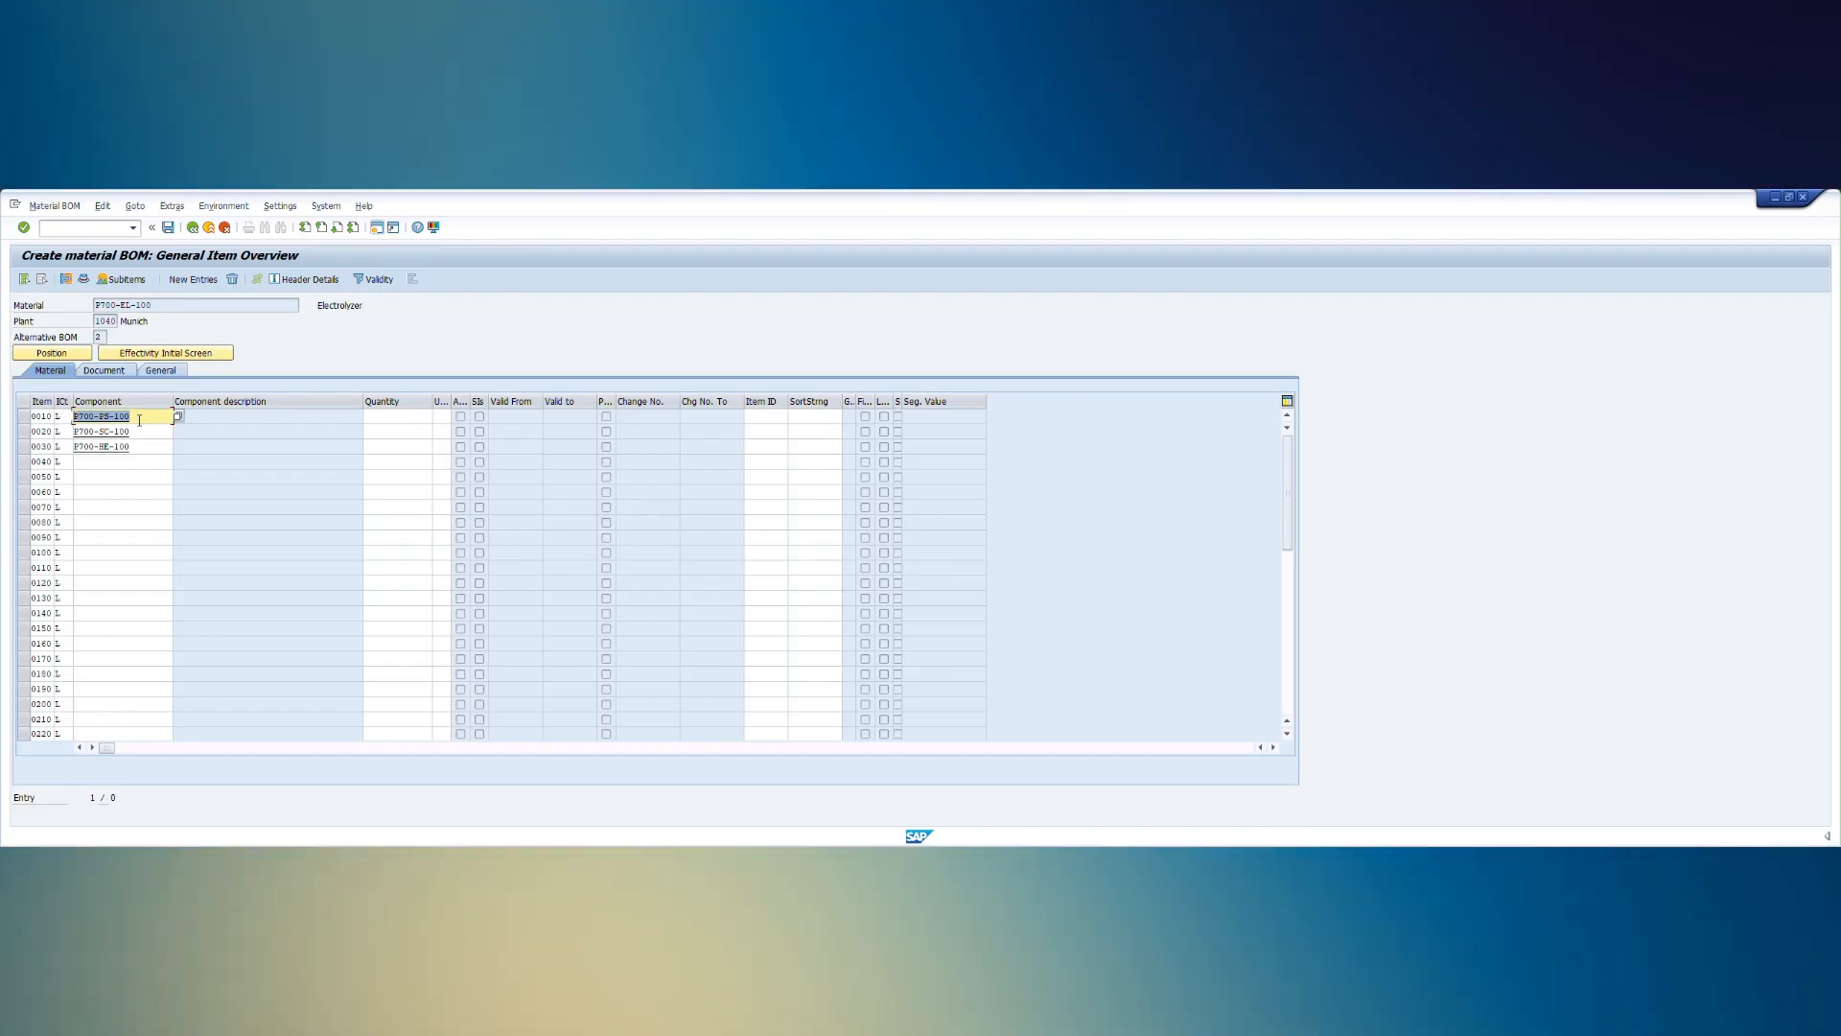
left_click_drag(71, 418, 130, 416)
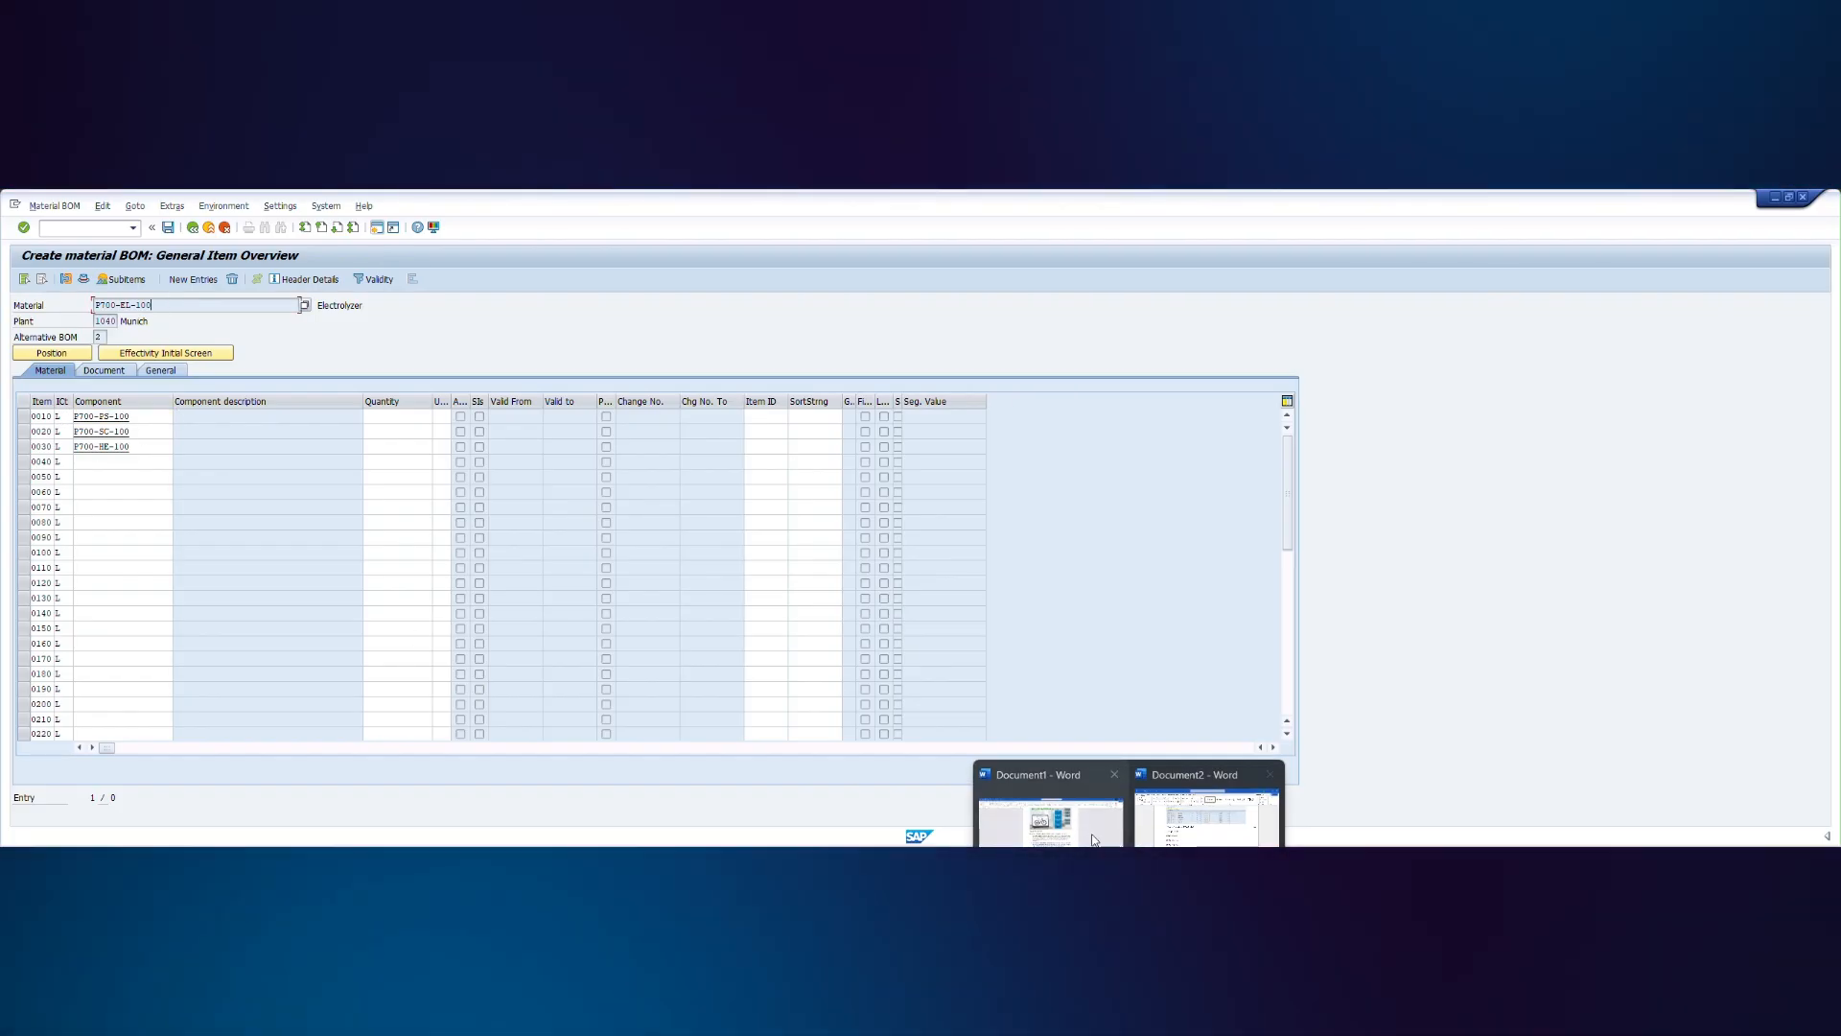
left_click(1045, 826)
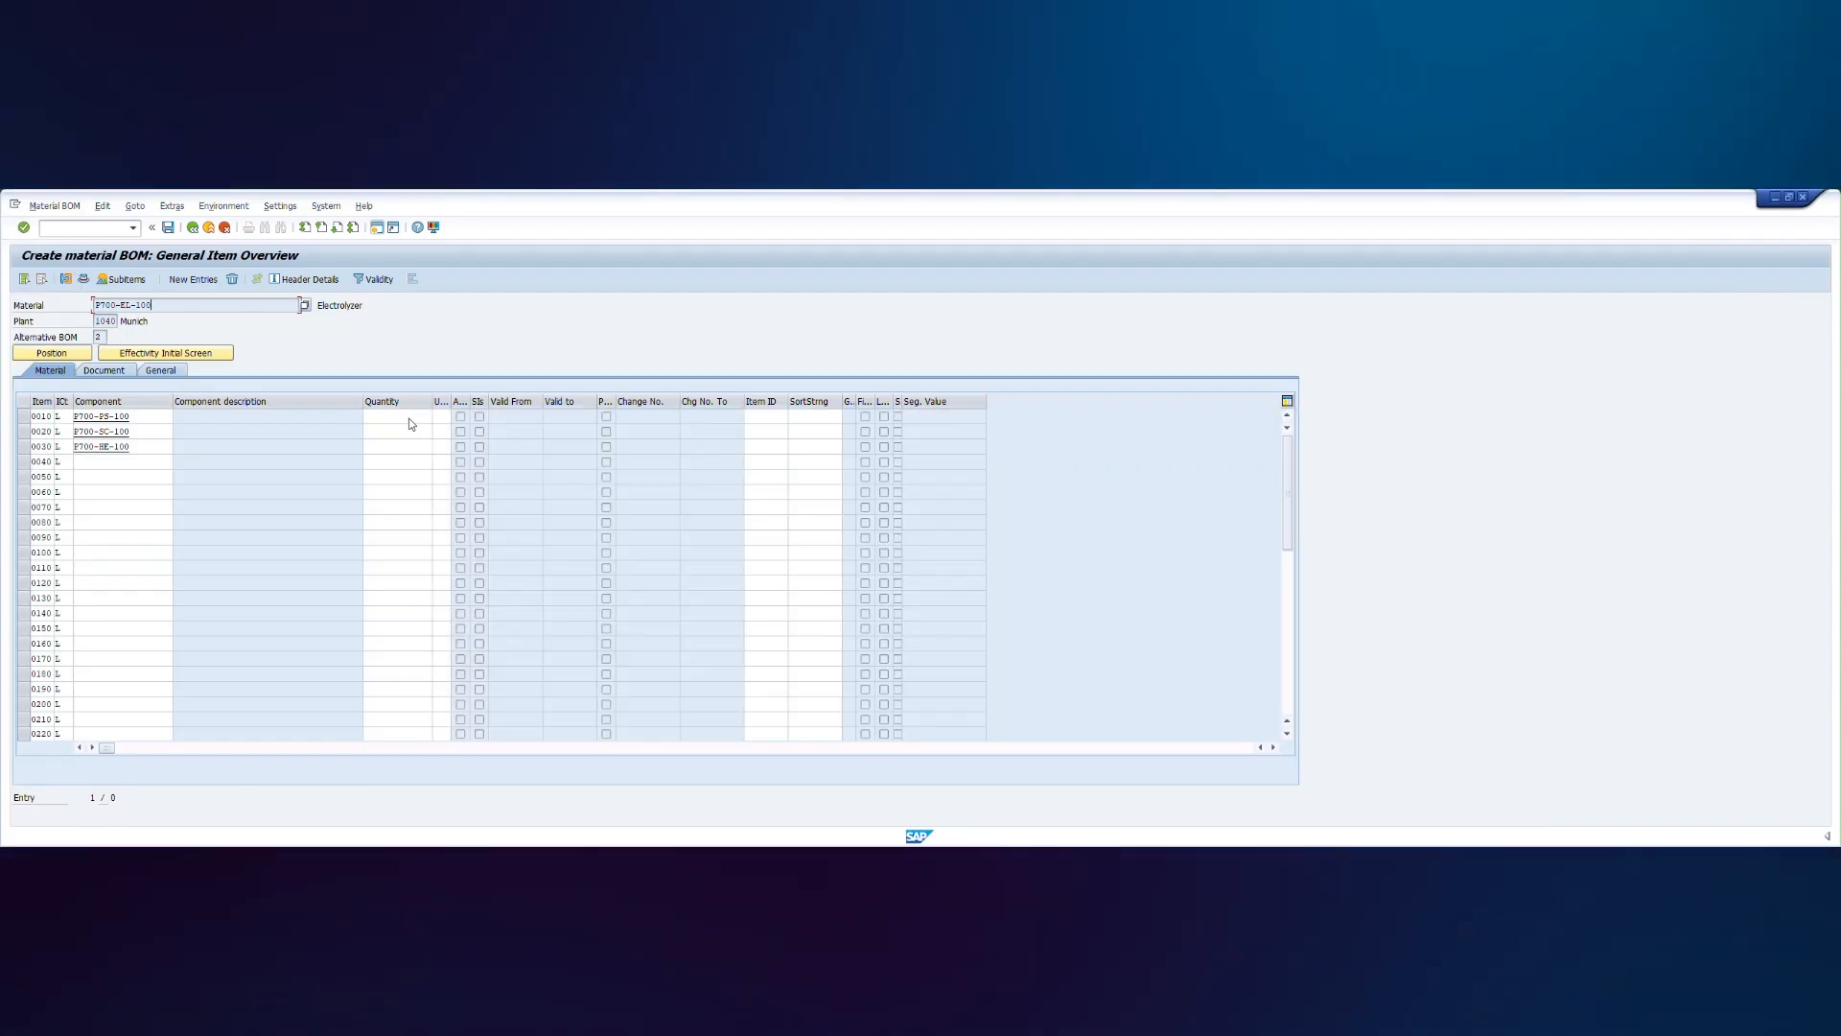
- Set the quantity to 1 for BOM items 0010, 0020 and 0030 and submit the entries
left_click(409, 418)
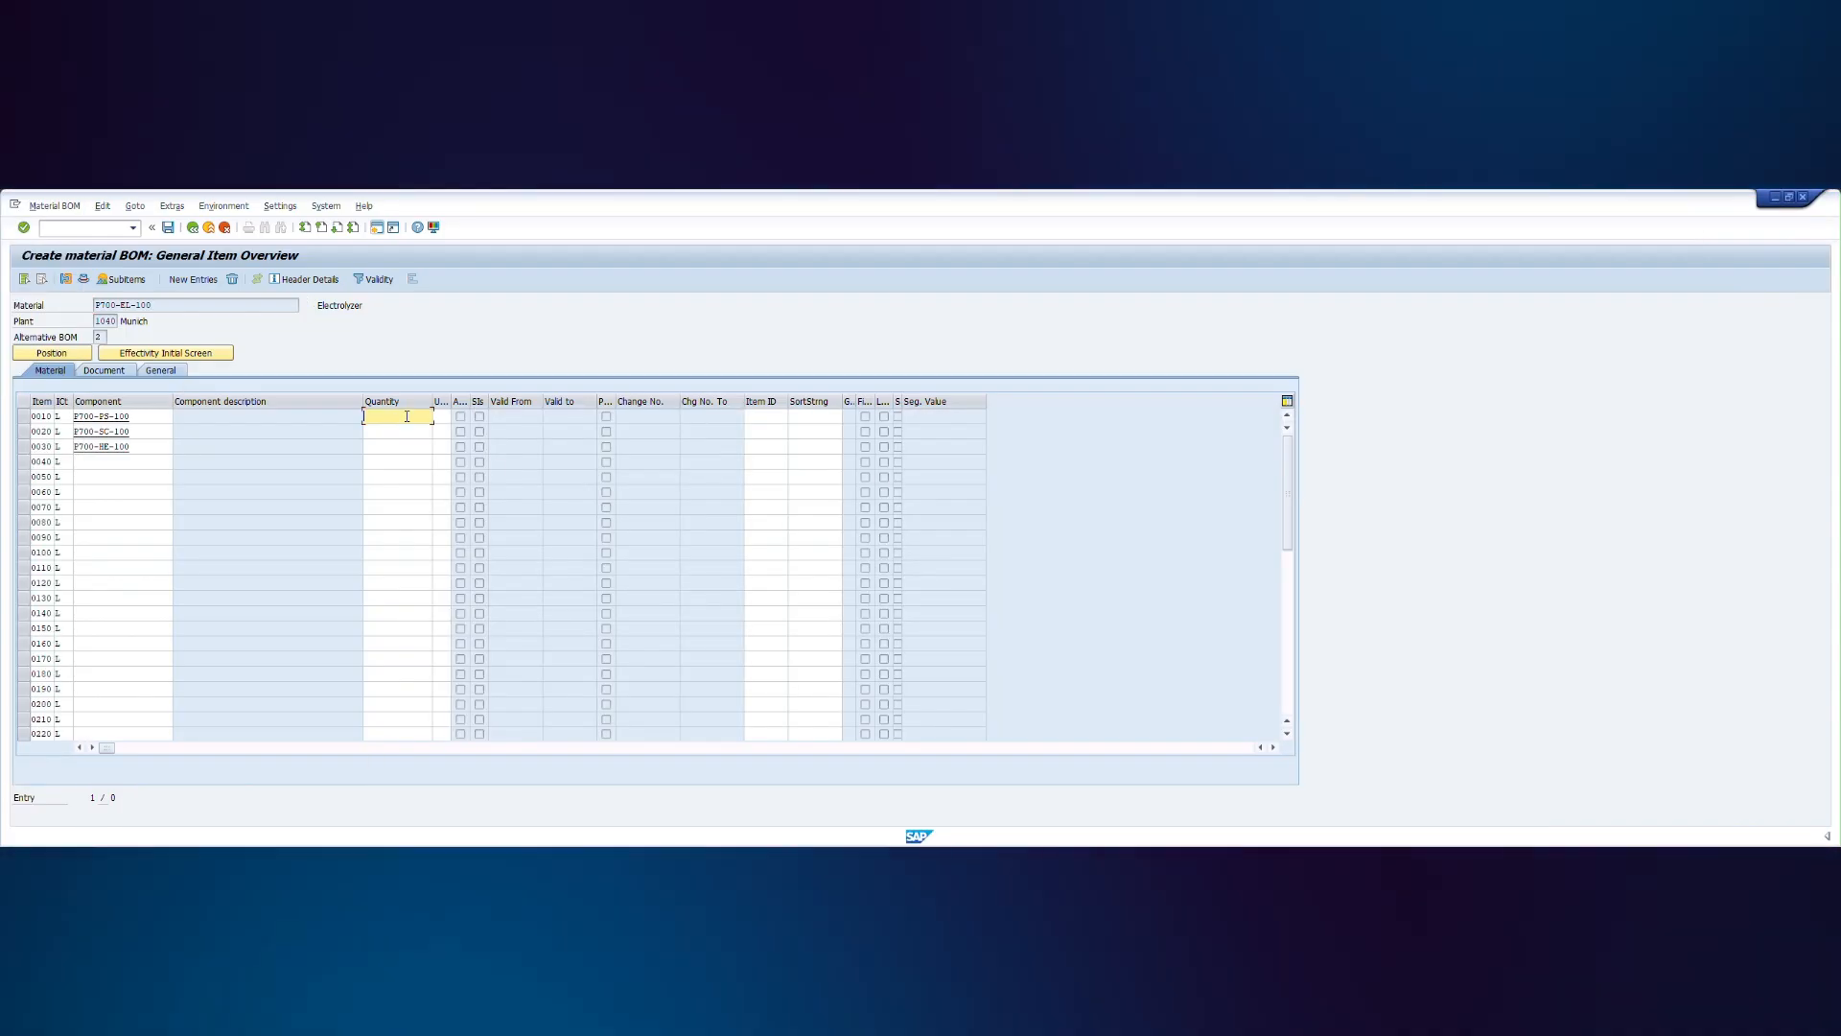
type("1")
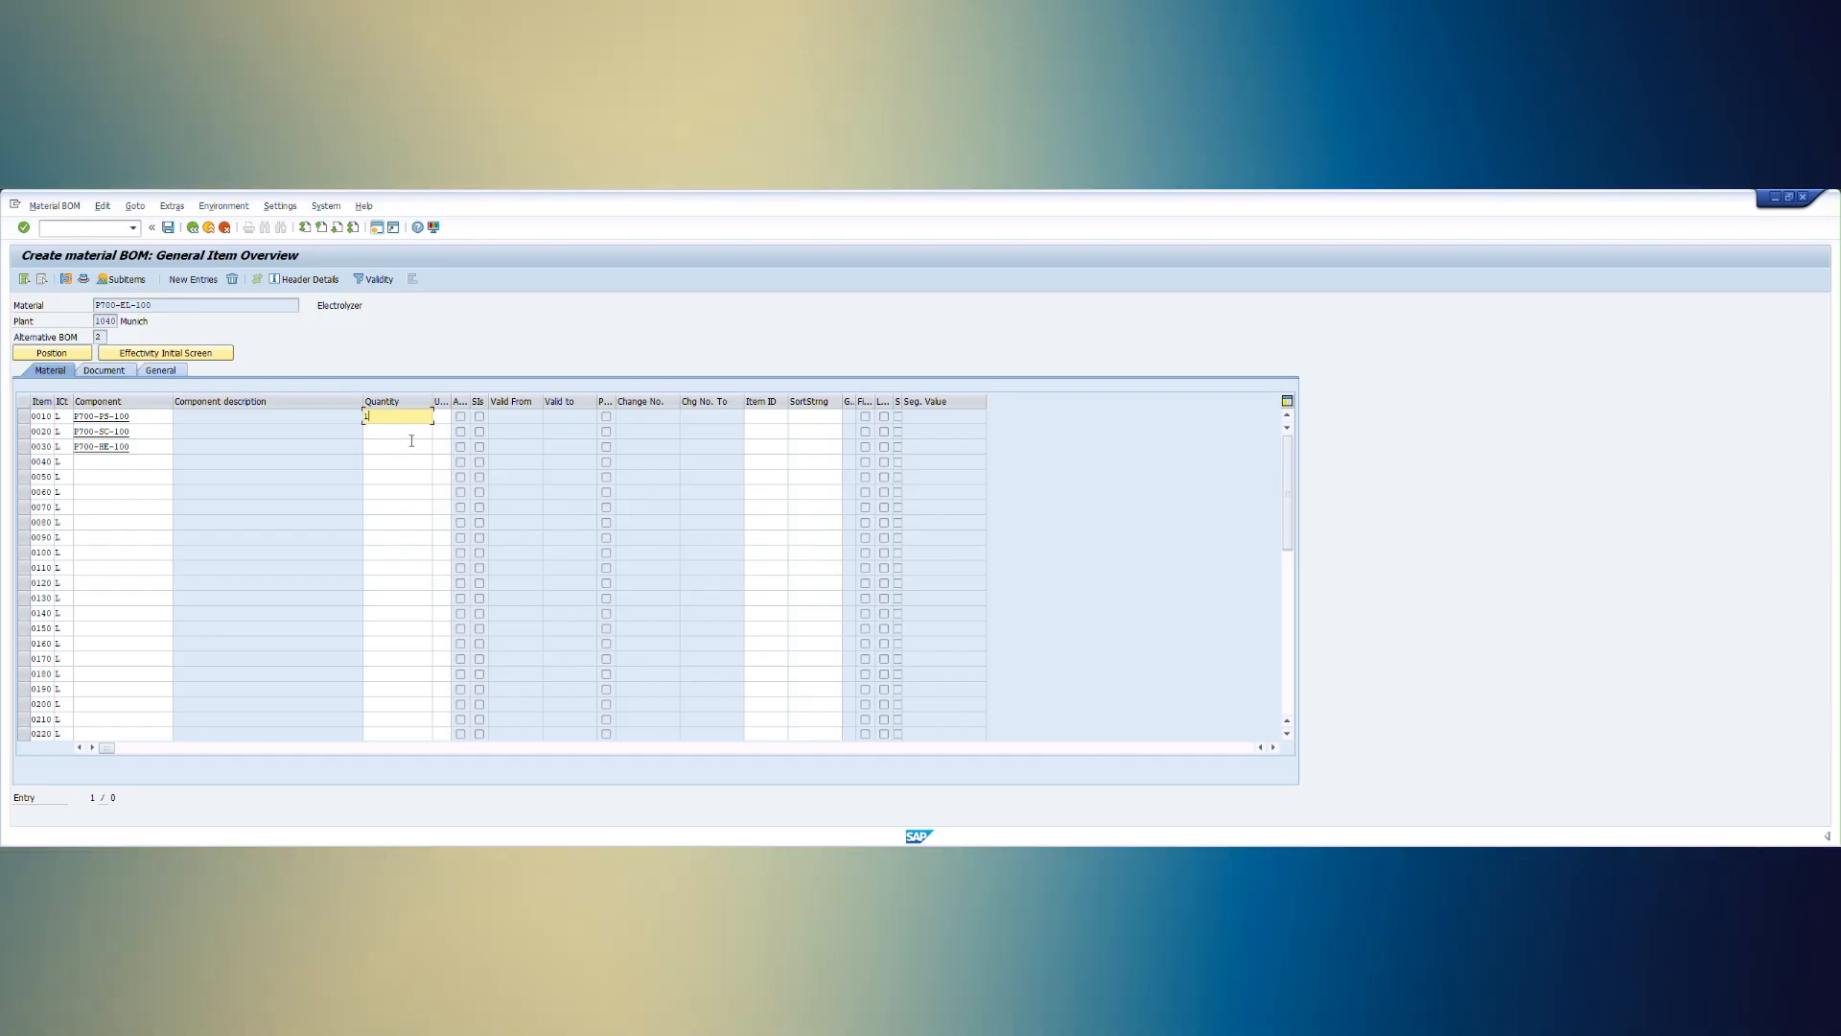
left_click(410, 435)
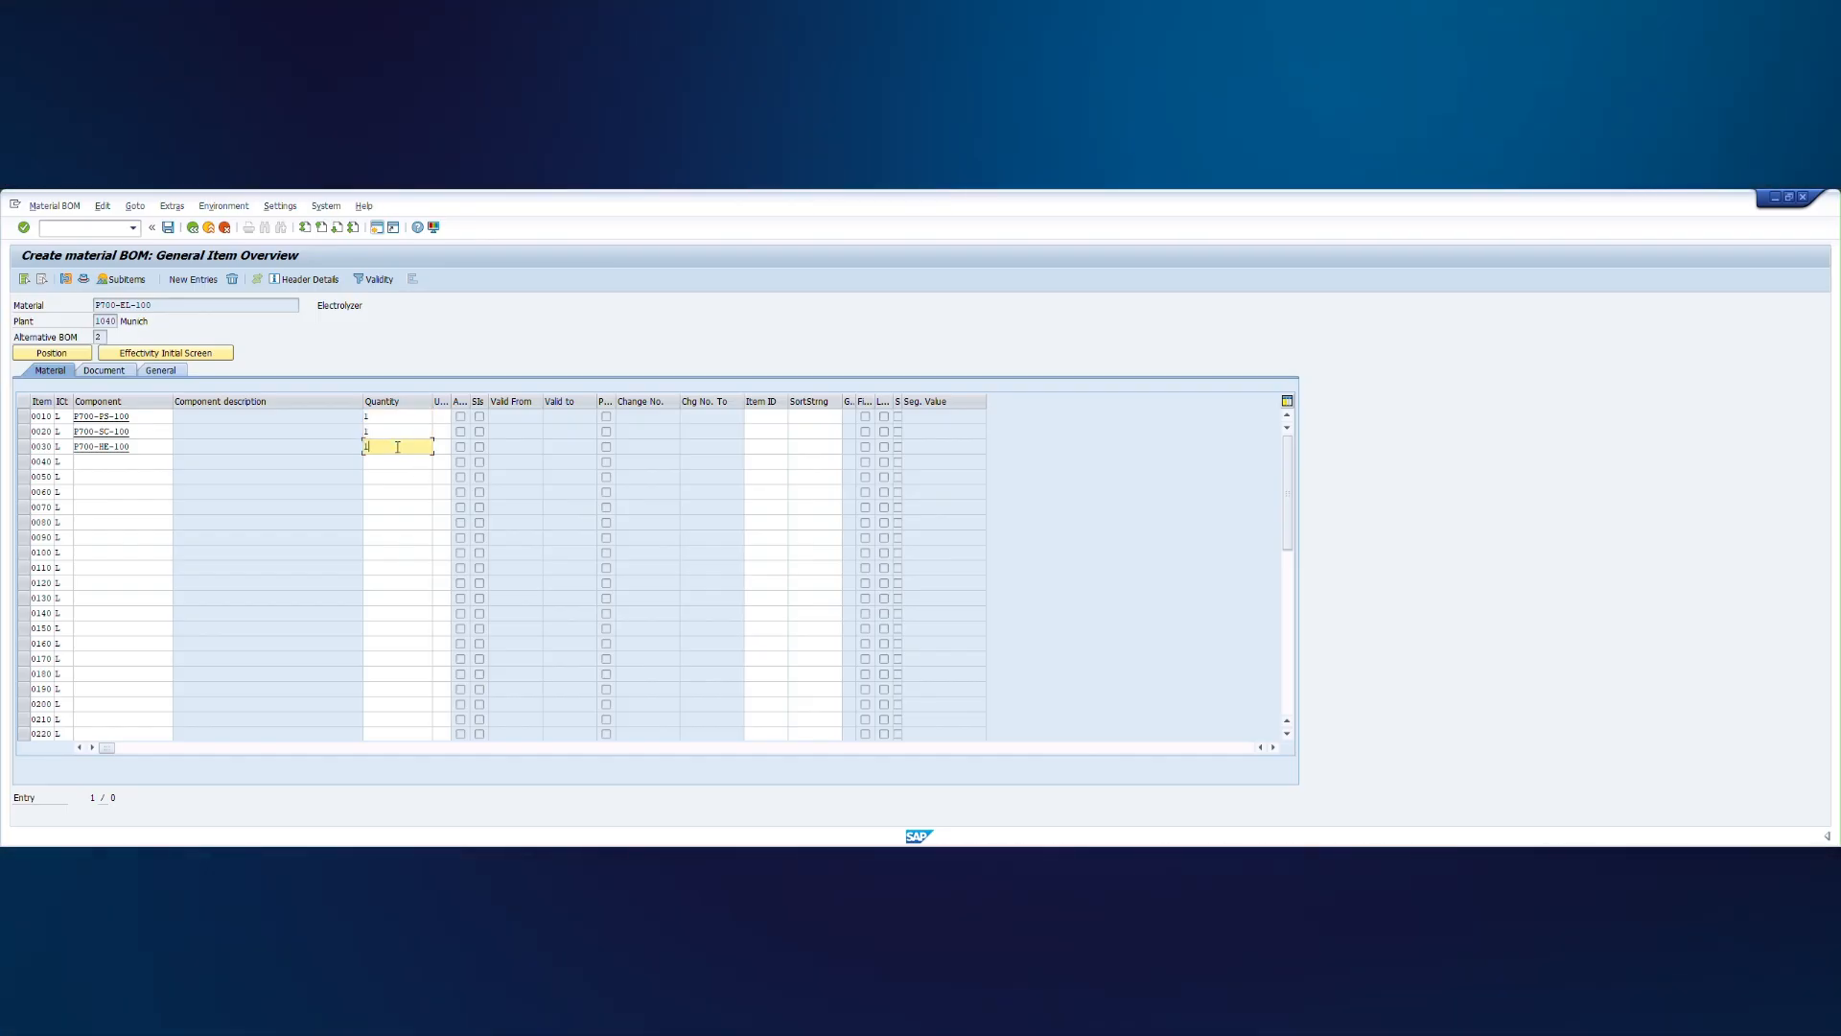
key("Return")
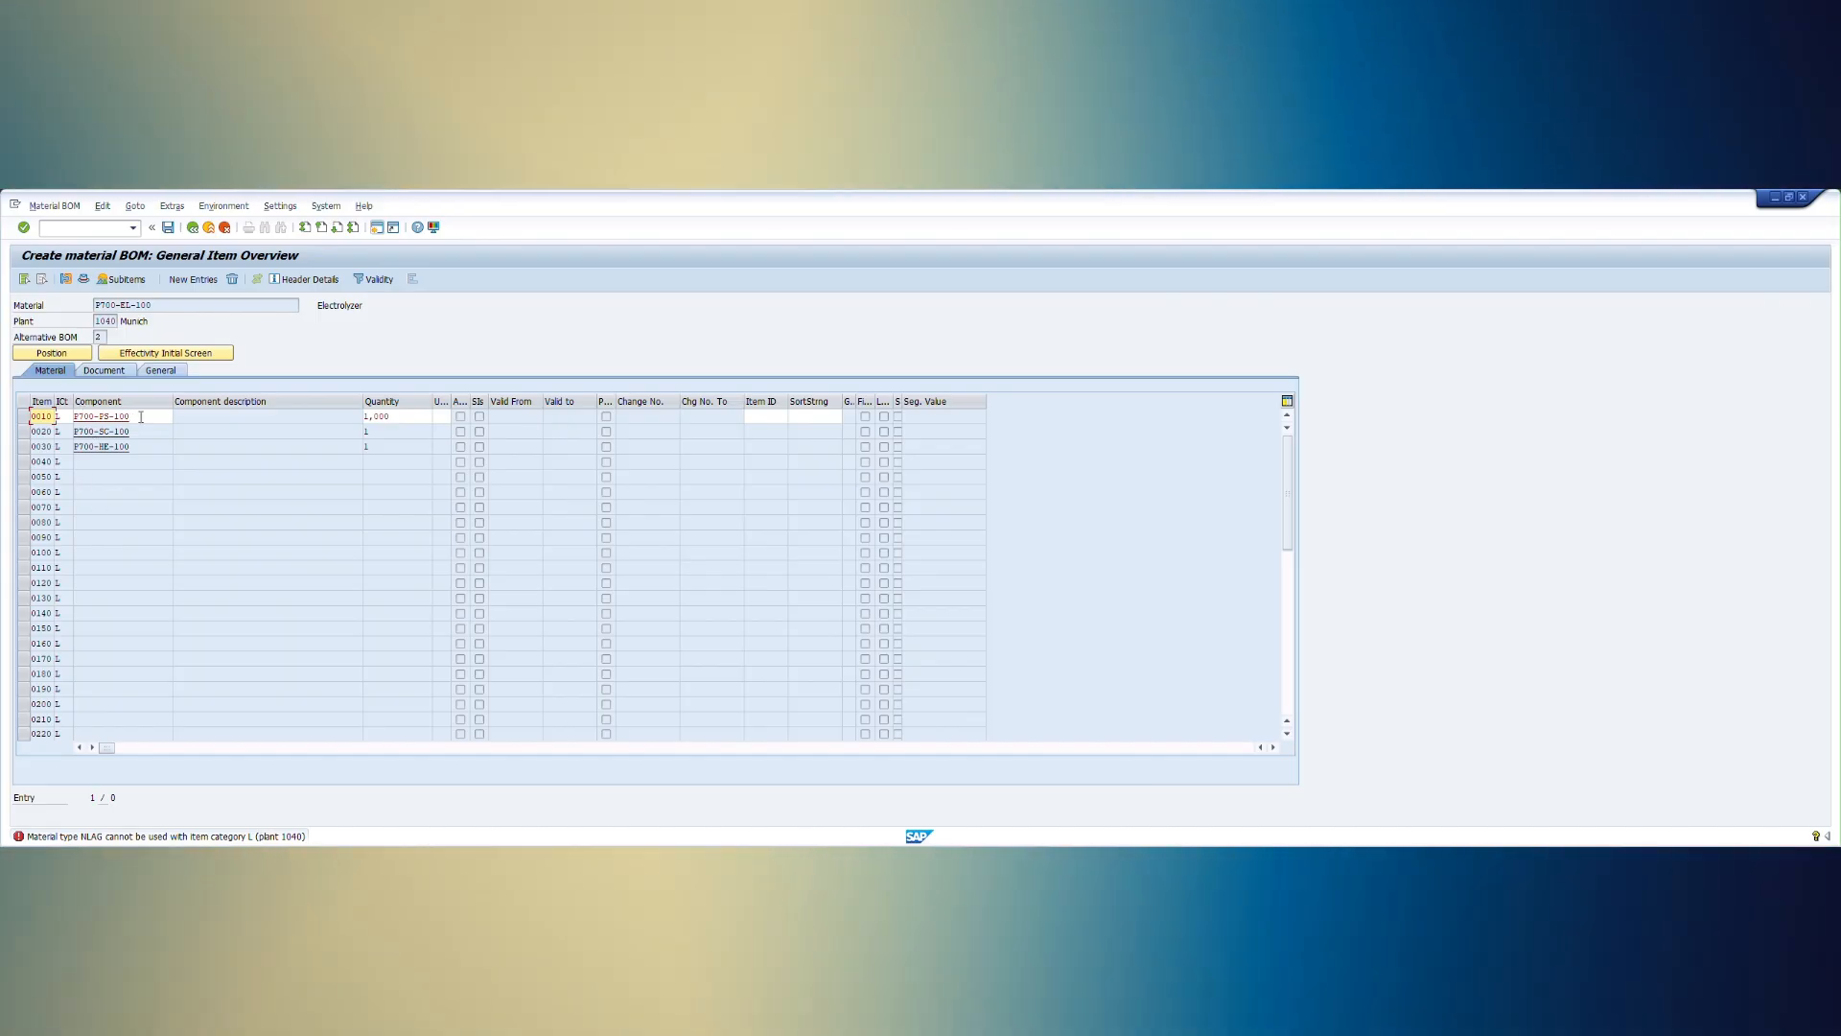
- Set the item category of BOM item 0010 (P700-PS-100) to N and save the new material BOM
left_click(96, 417)
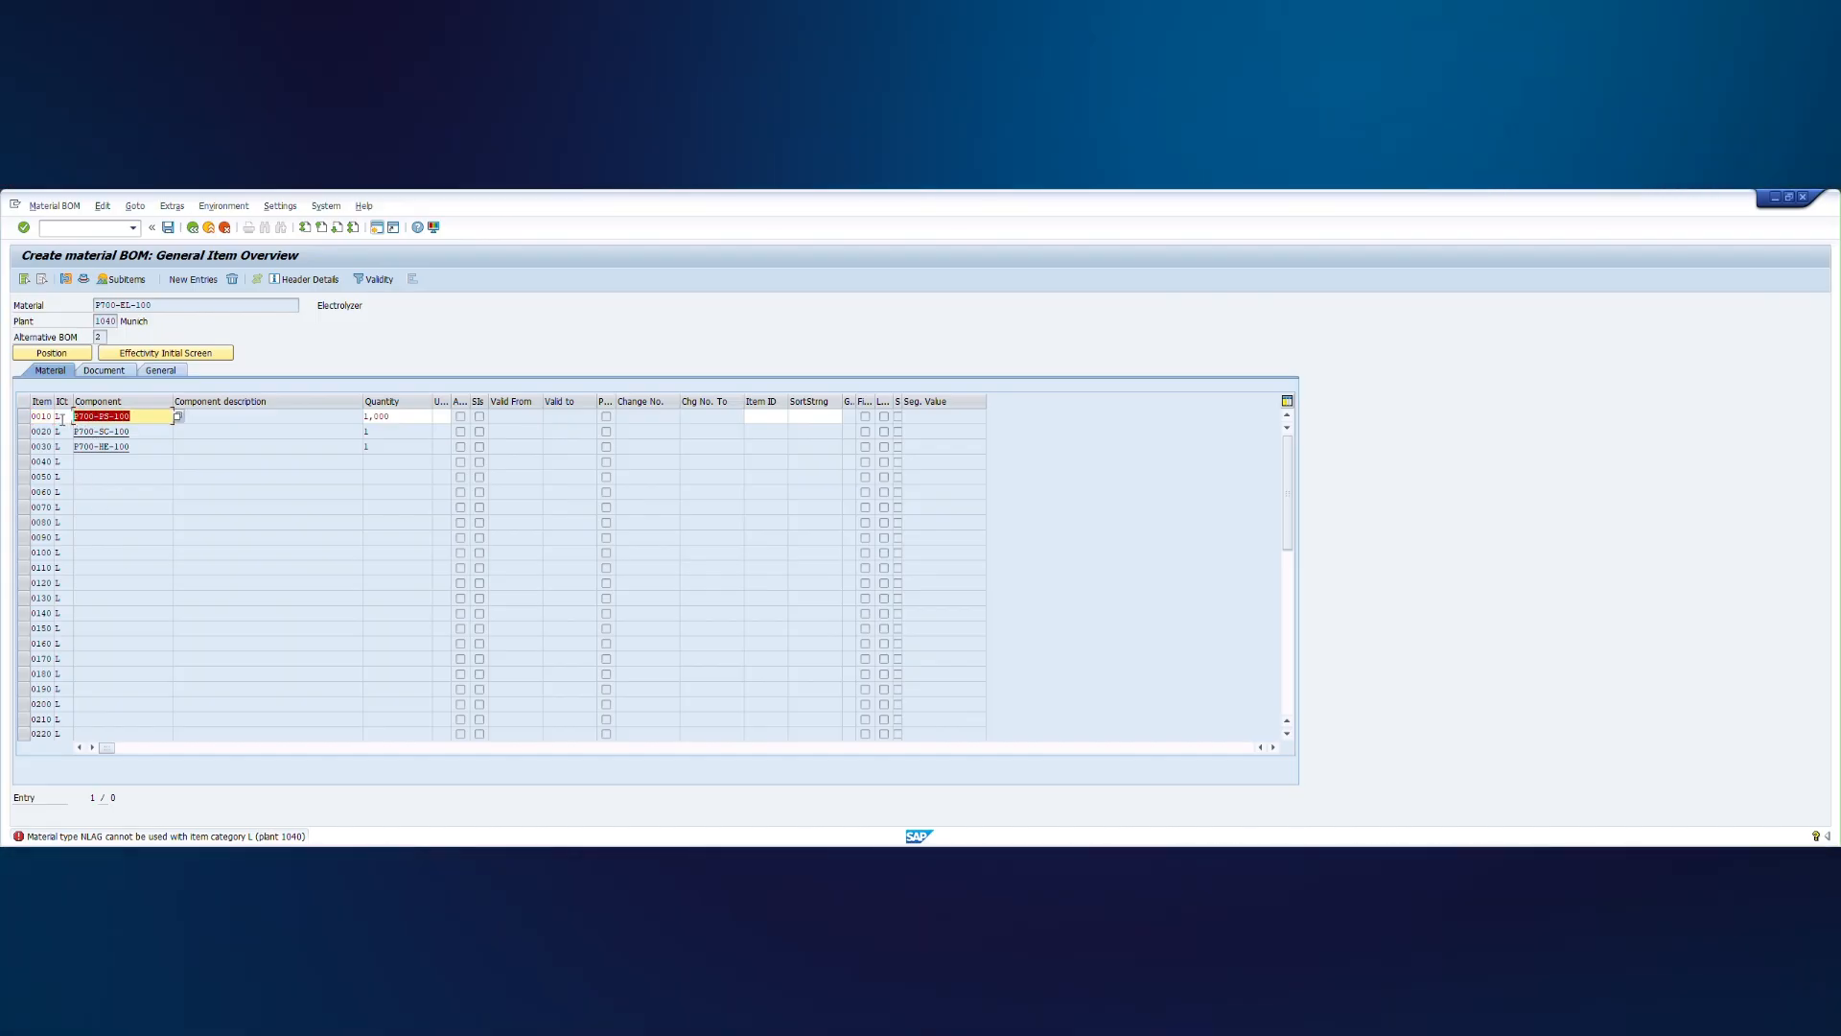
left_click(61, 418)
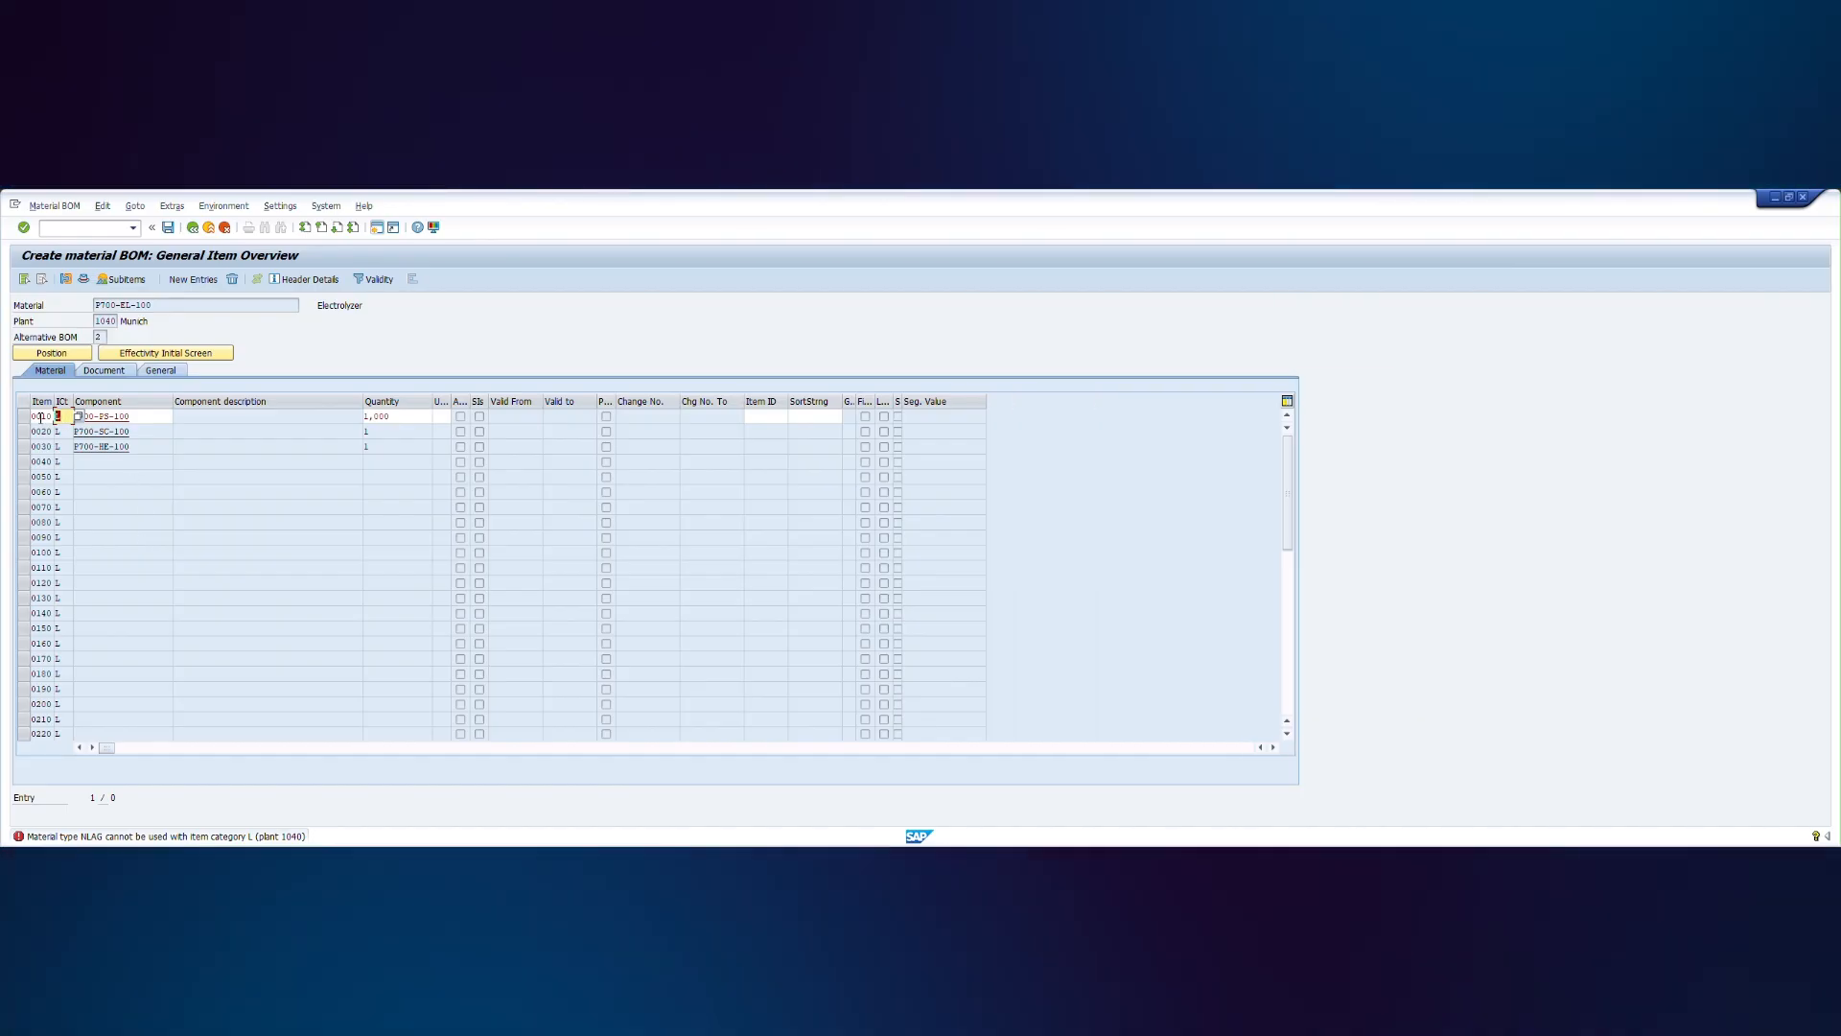
key("BackSpace")
type("n")
key("Return")
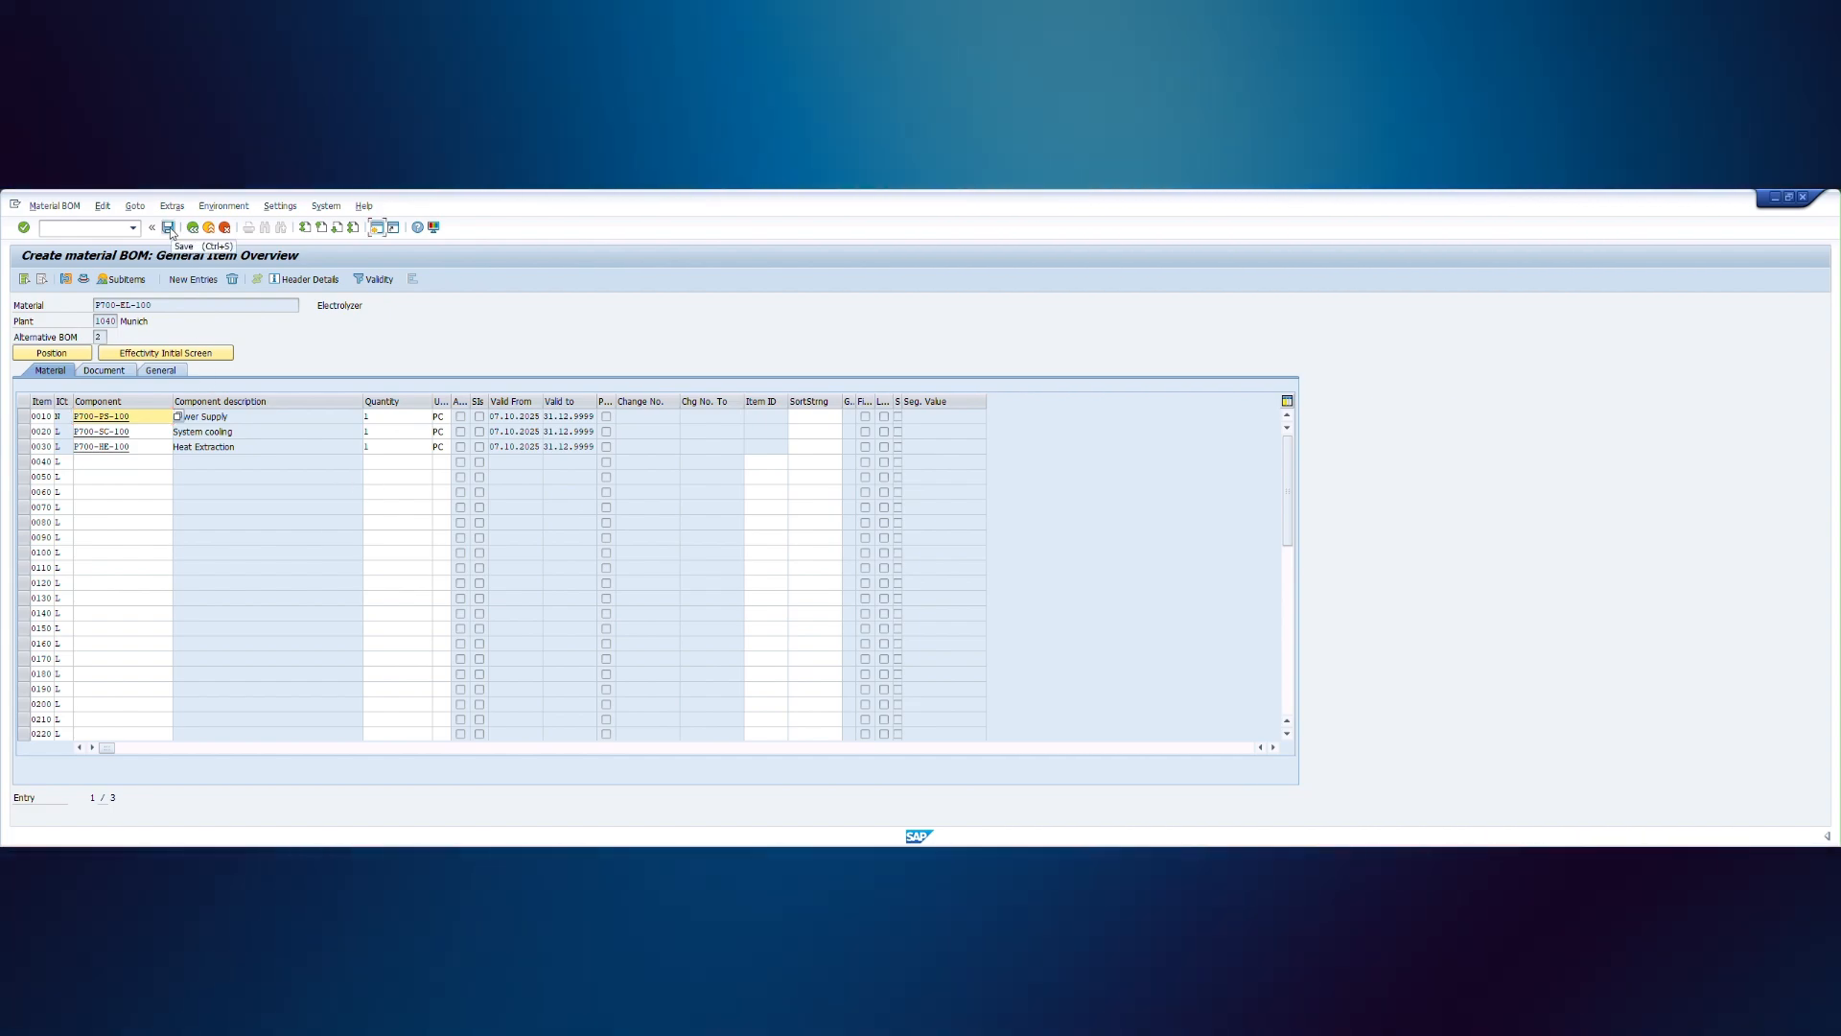
left_click(168, 229)
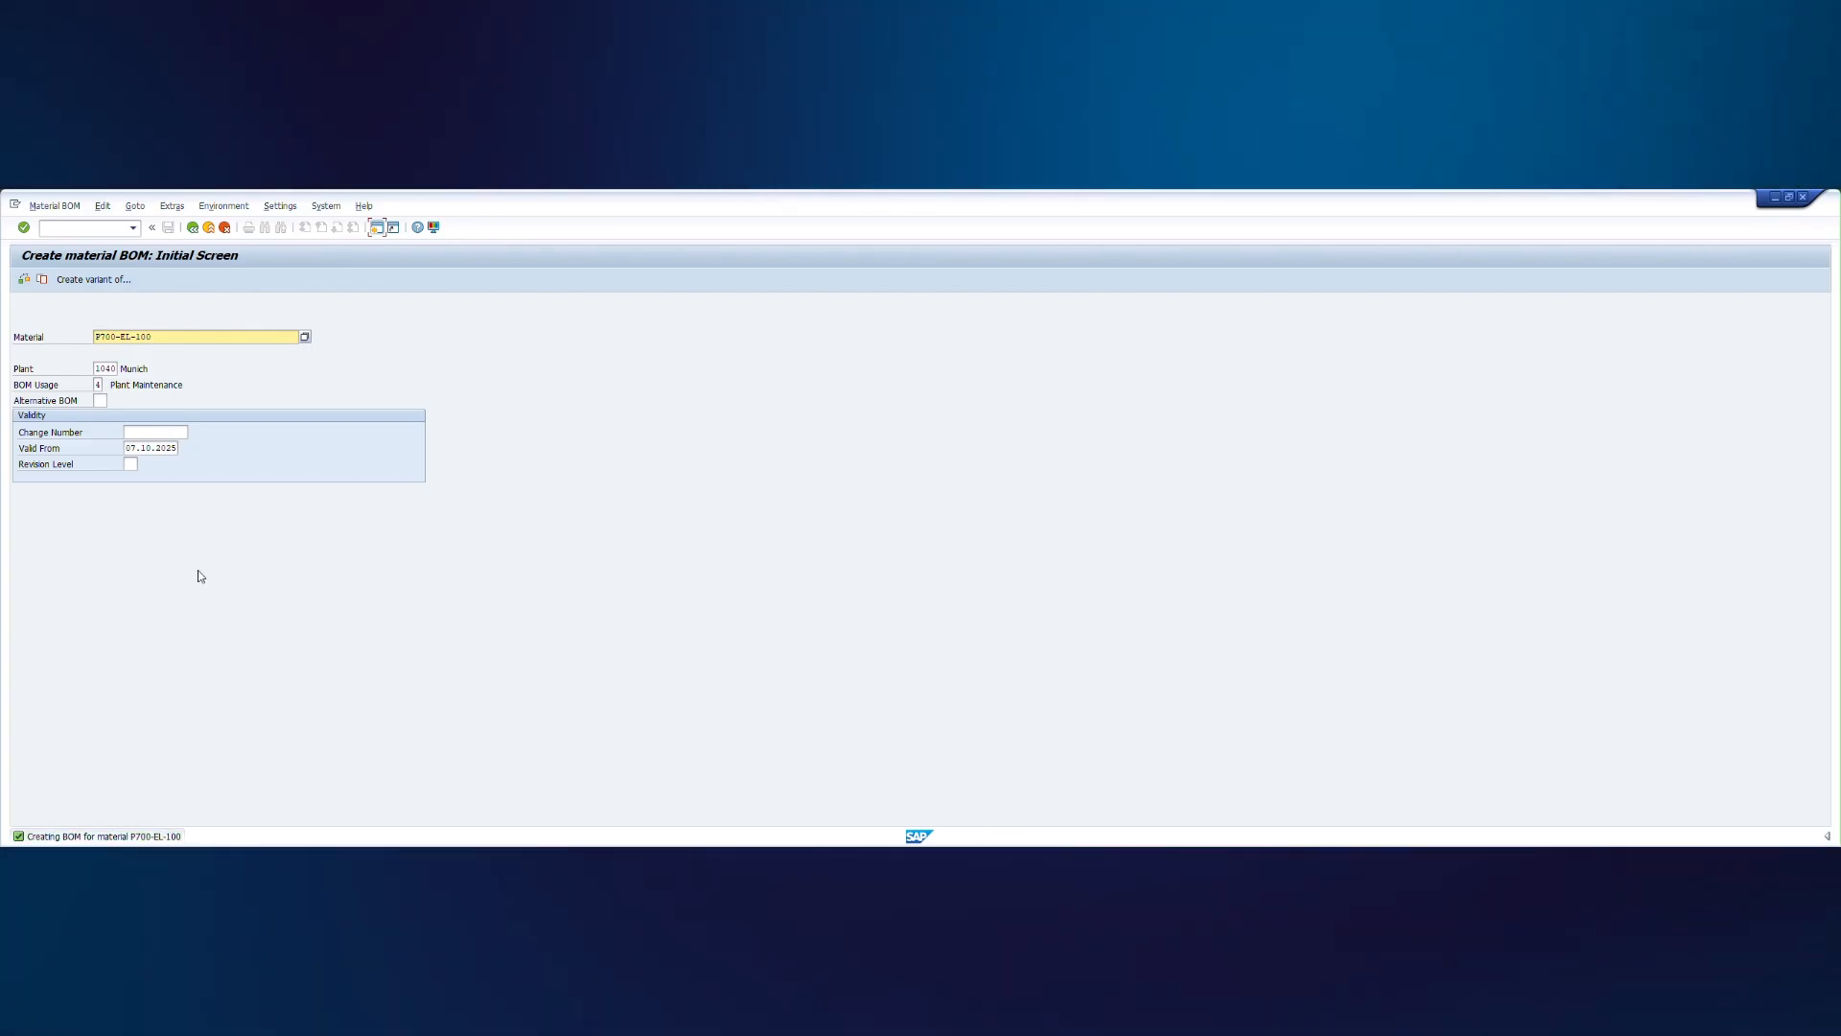
- Display the saved plant maintenance BOM of P700-EL-100 and view the item overview of alternative 2
left_click(55, 205)
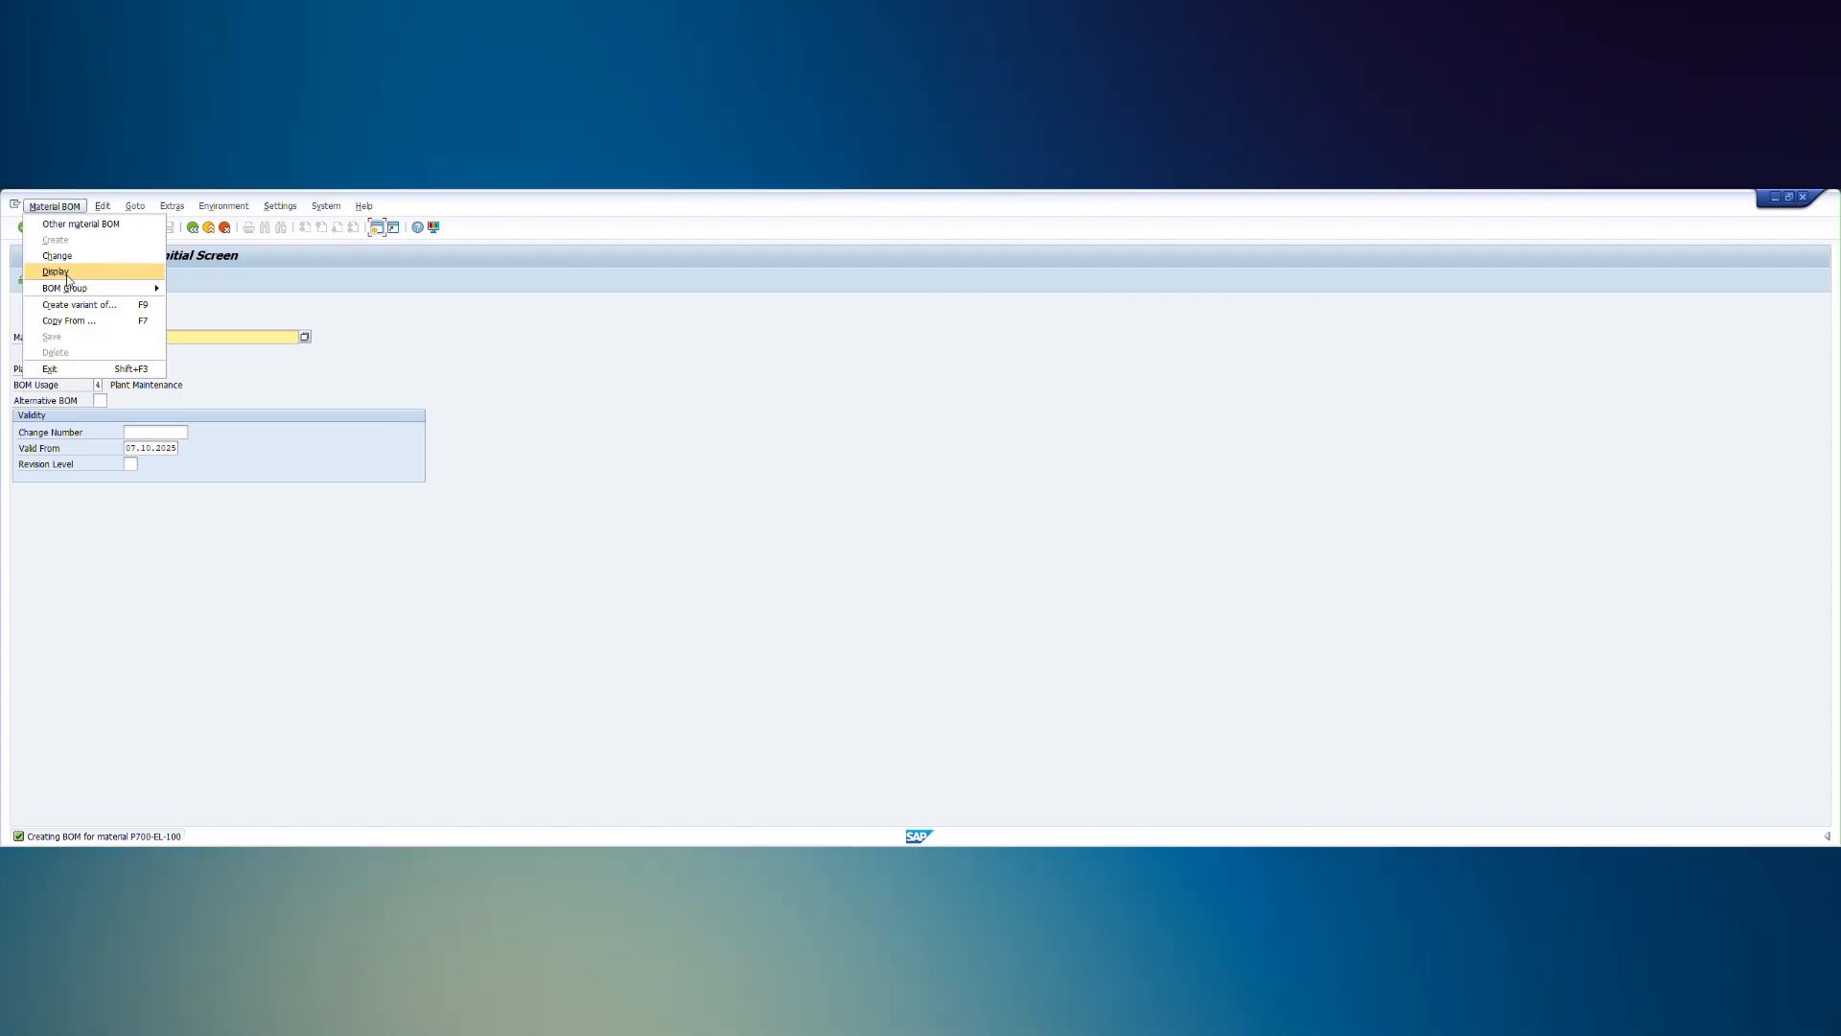
left_click(68, 276)
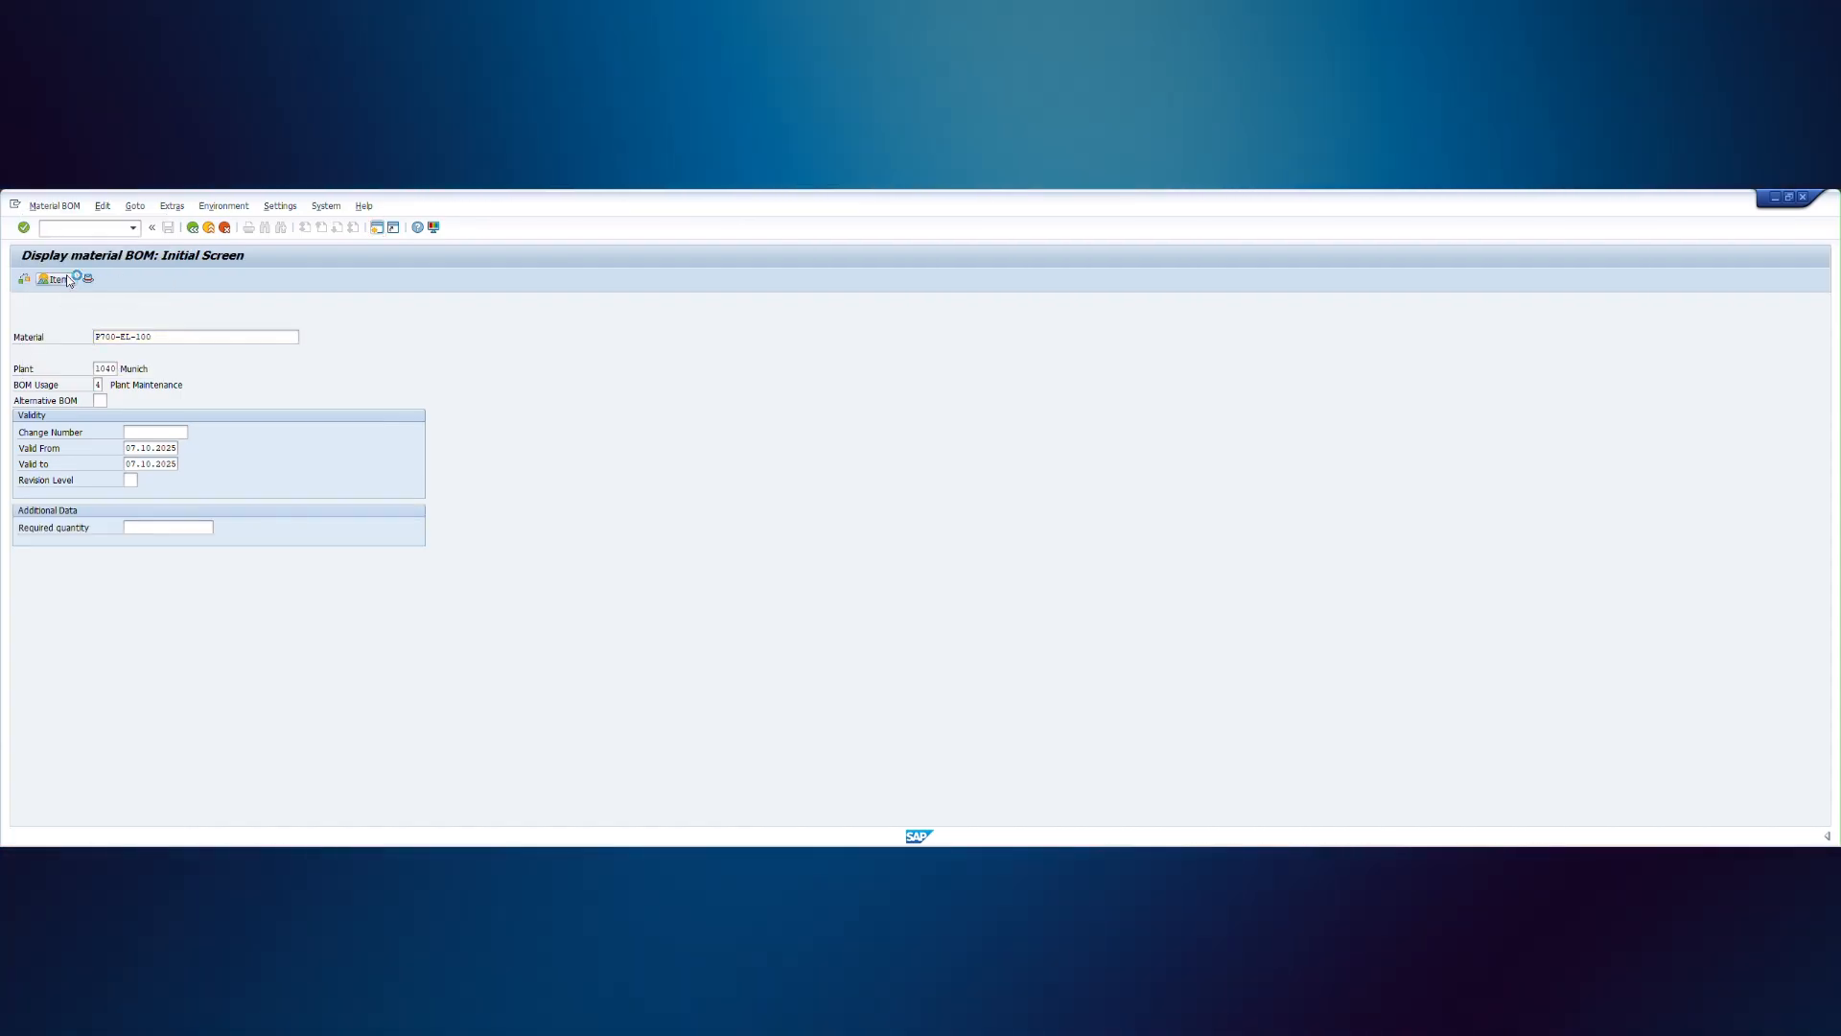
left_click(68, 279)
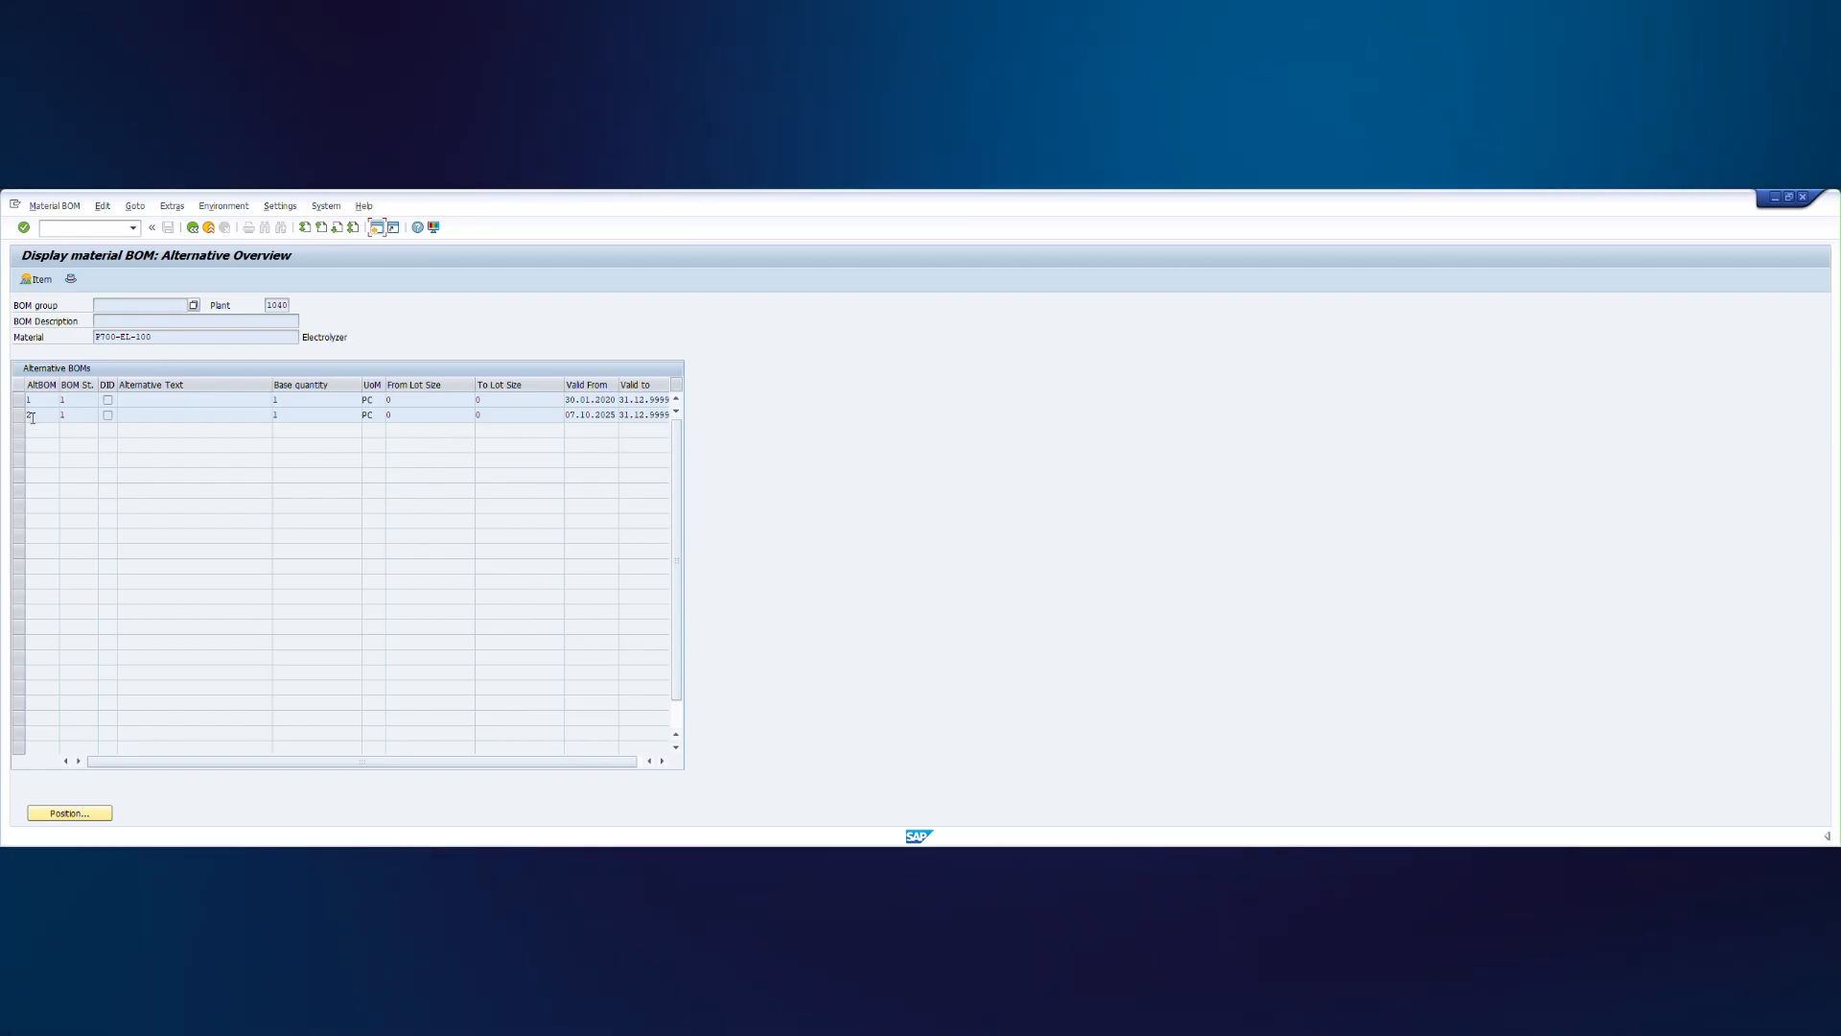
double_click(31, 419)
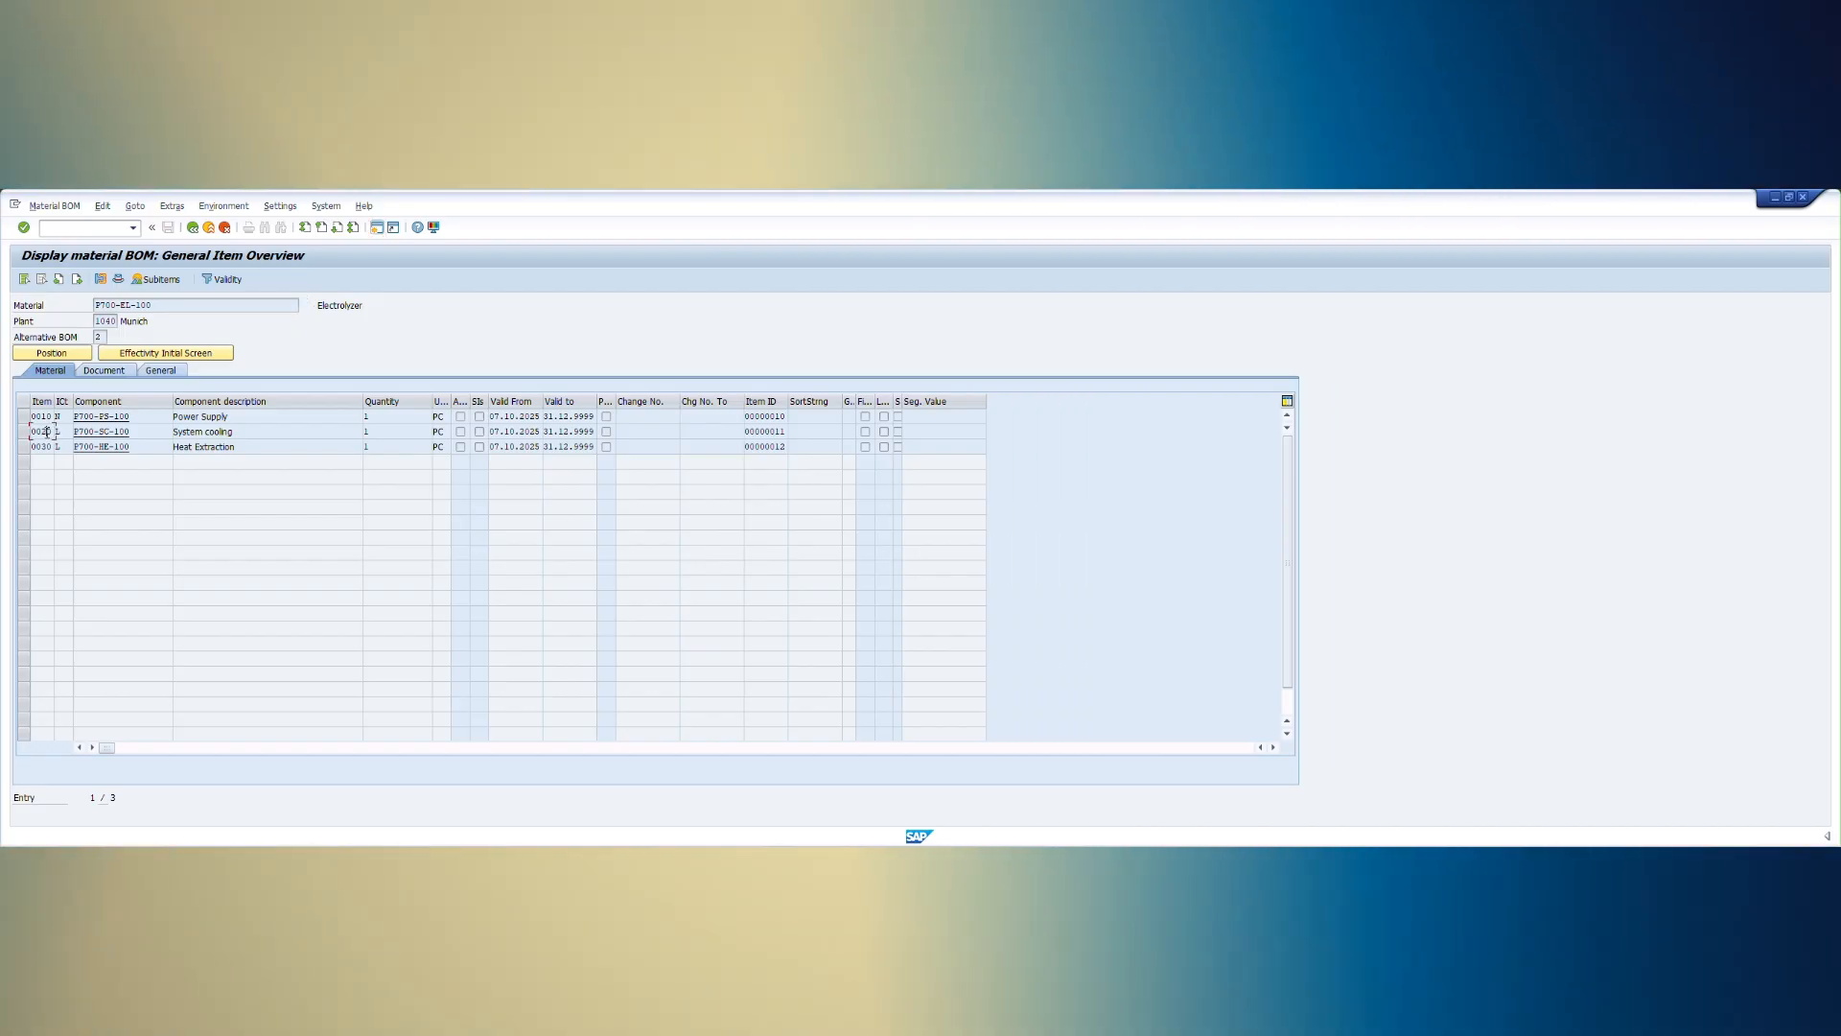
- Examine the basic data and status/long text details of BOM item 0020, including its plant maintenance and PM assembly indicators
double_click(46, 432)
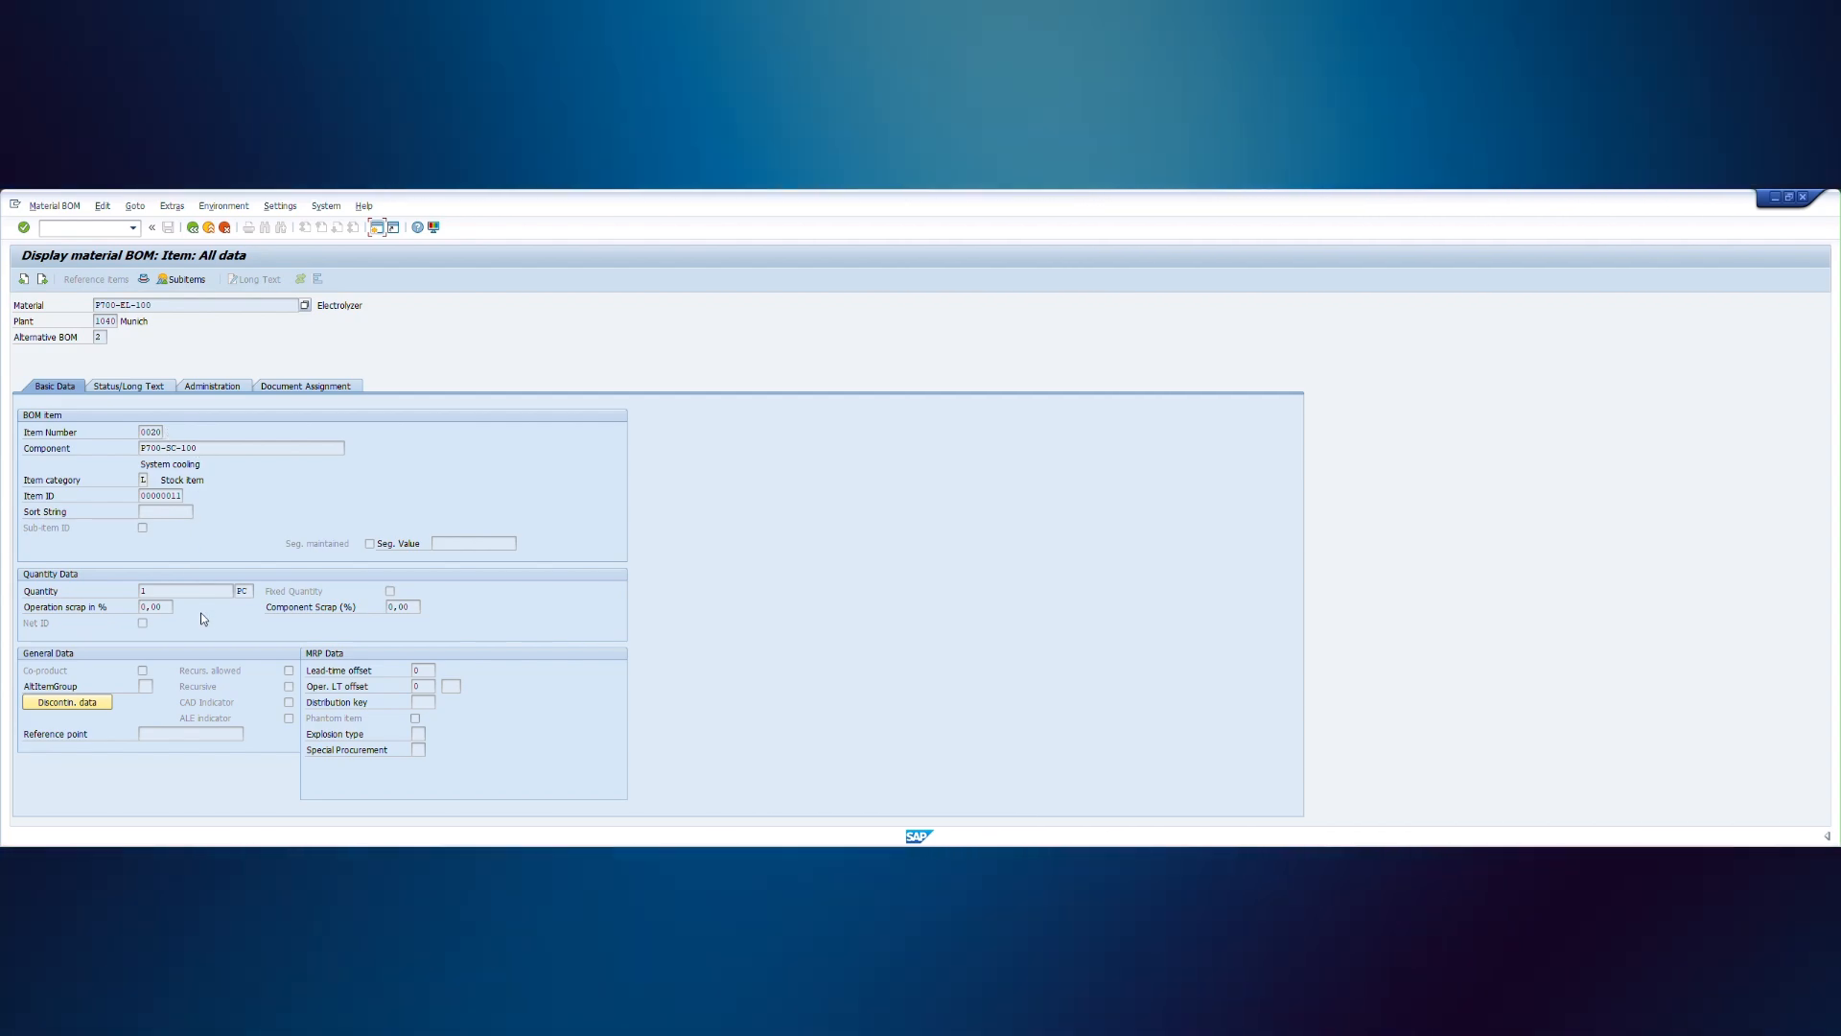
left_click(141, 495)
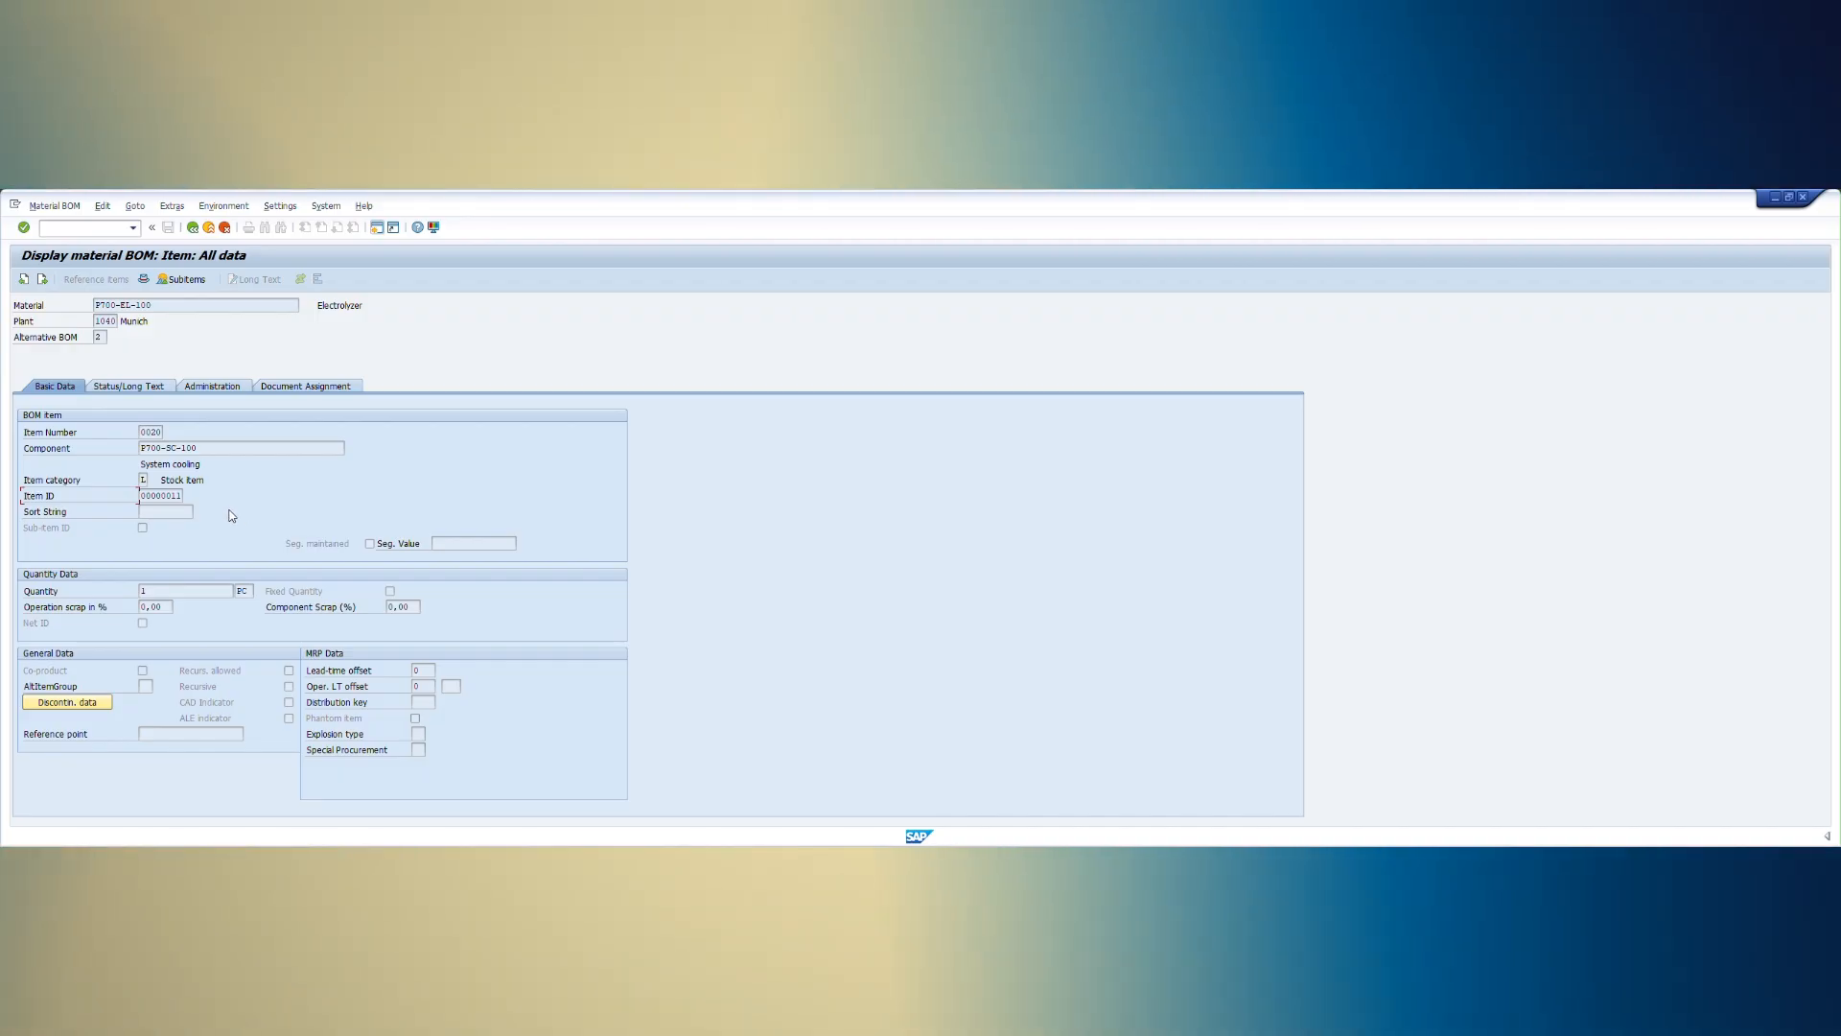
left_click(151, 387)
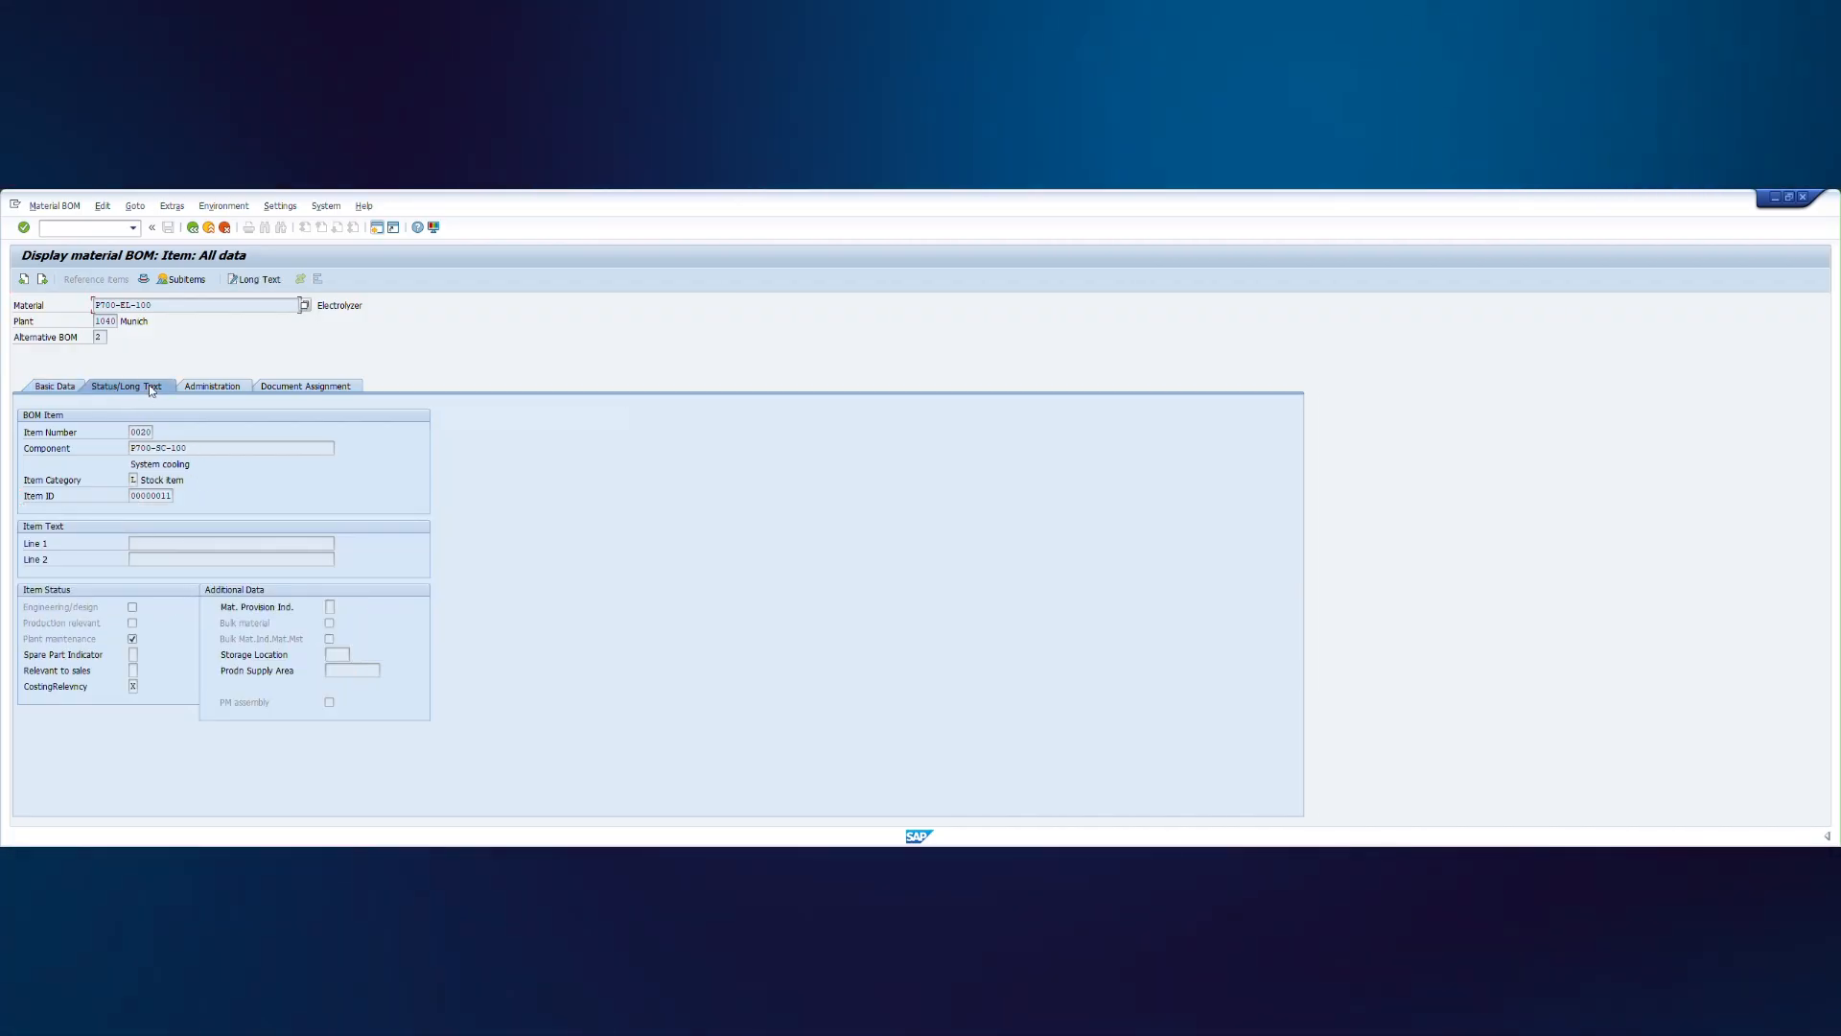
left_click(155, 539)
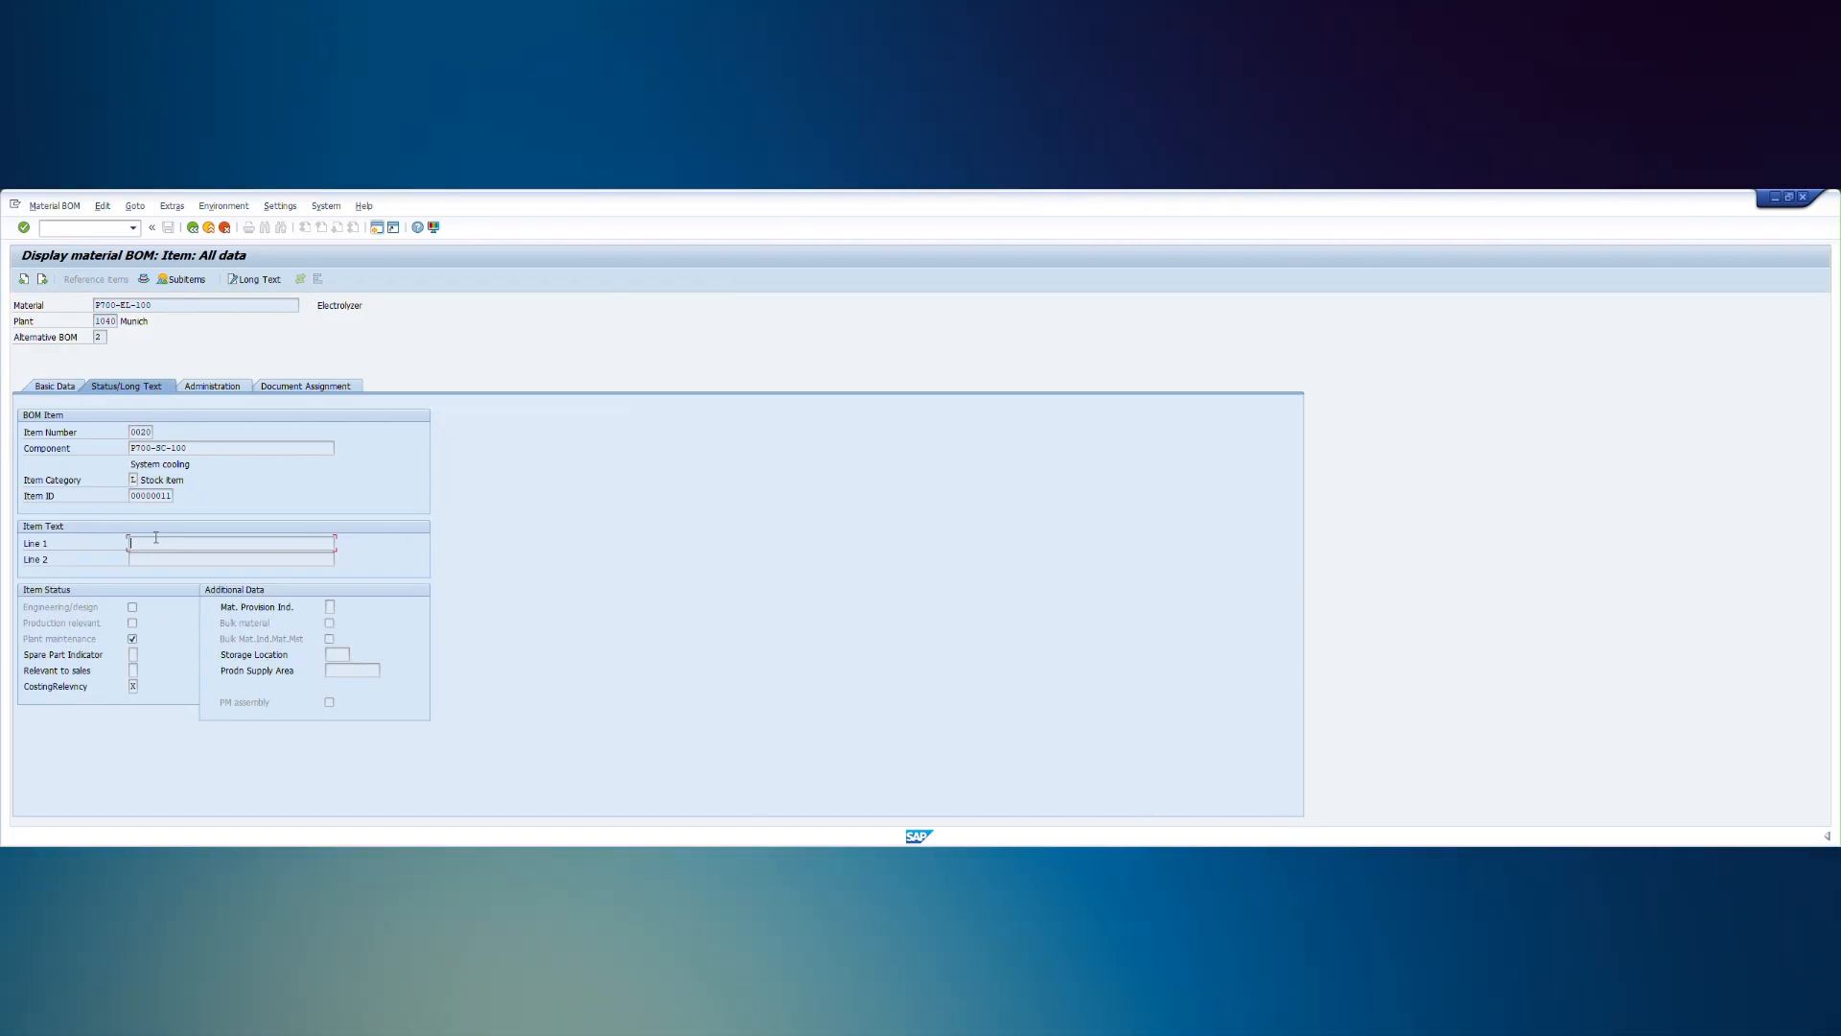
left_click(133, 641)
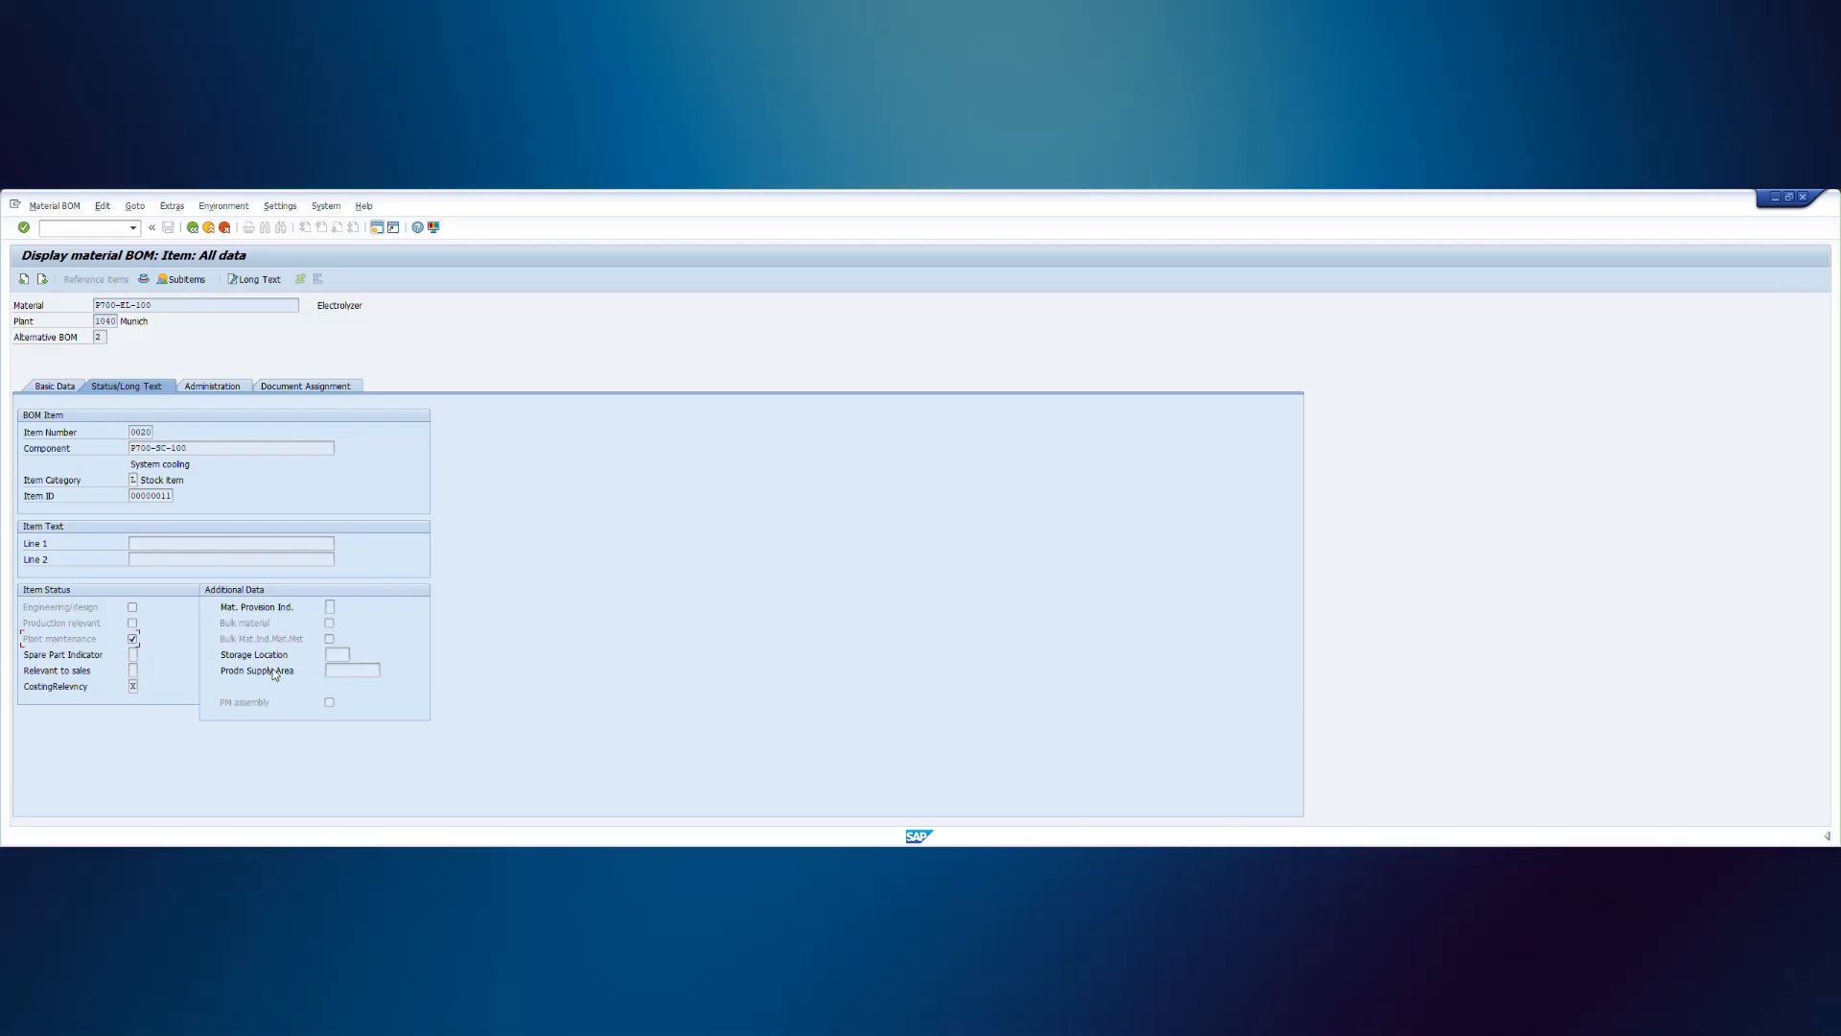
left_click(331, 705)
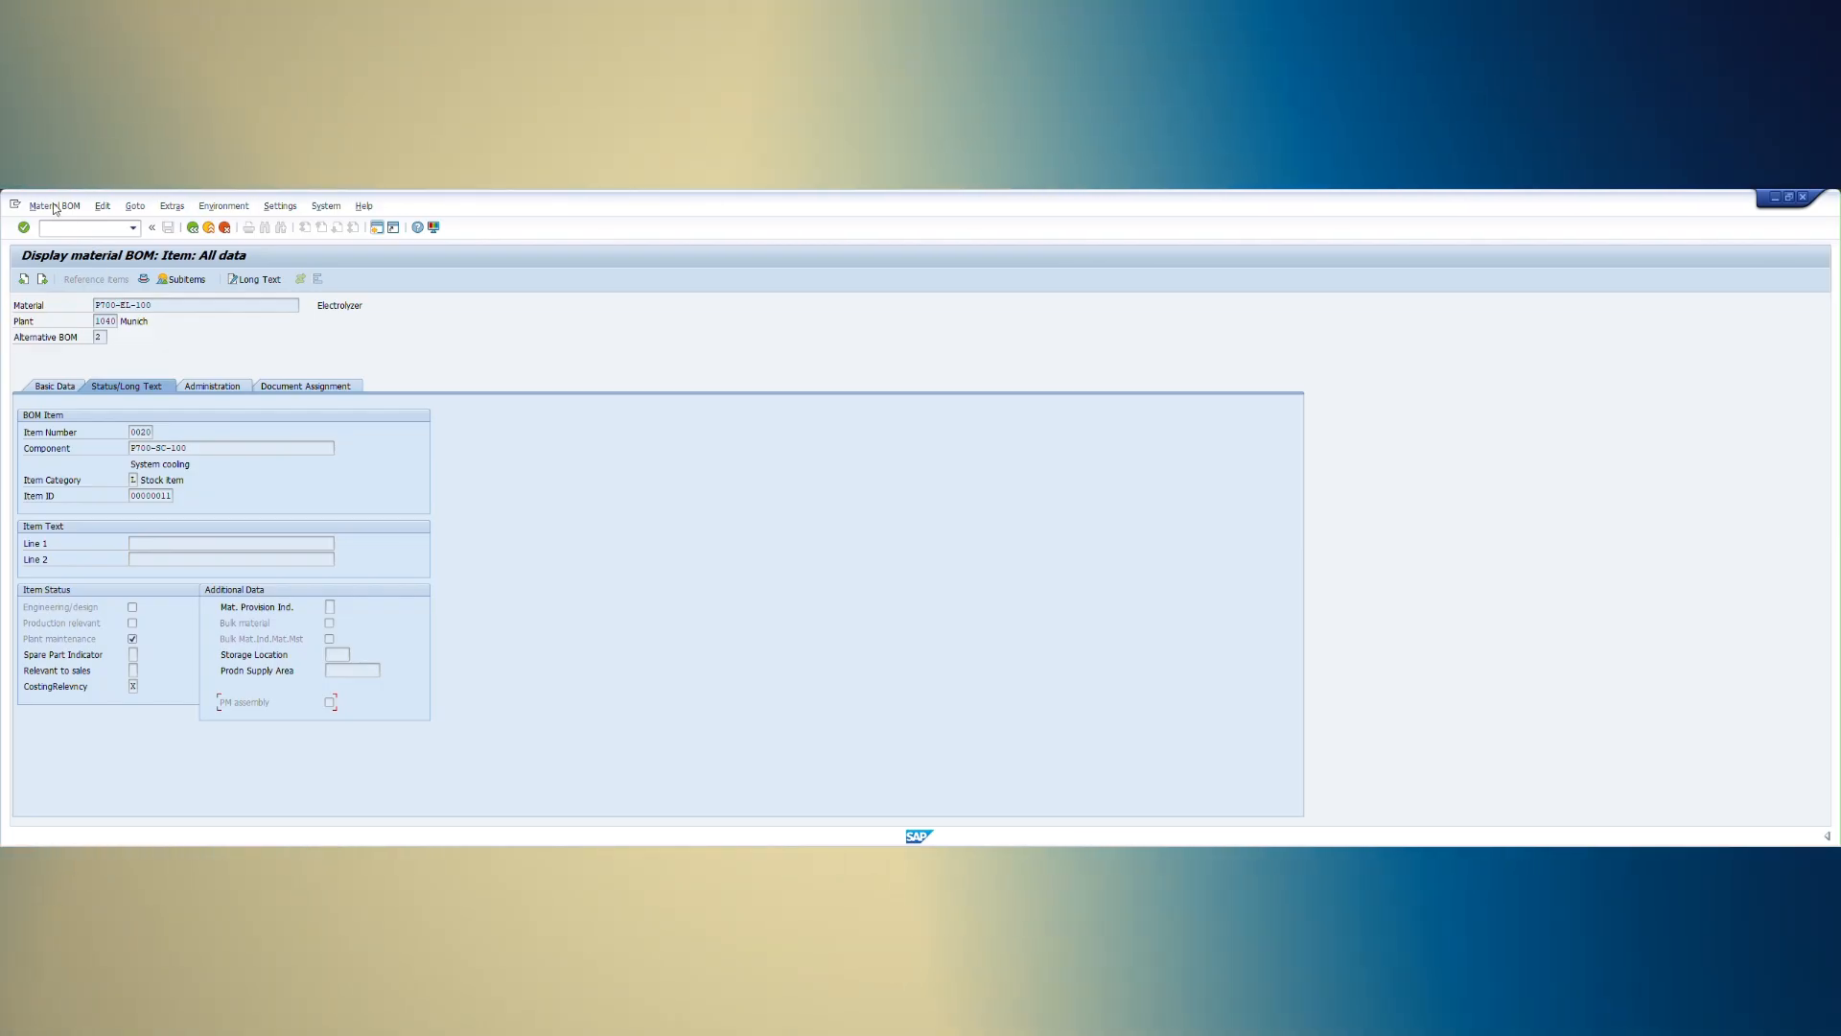
- Open alternative 2 of the P700-EL-100 BOM in change mode and show item 0020's administration and status/long text details
left_click(55, 206)
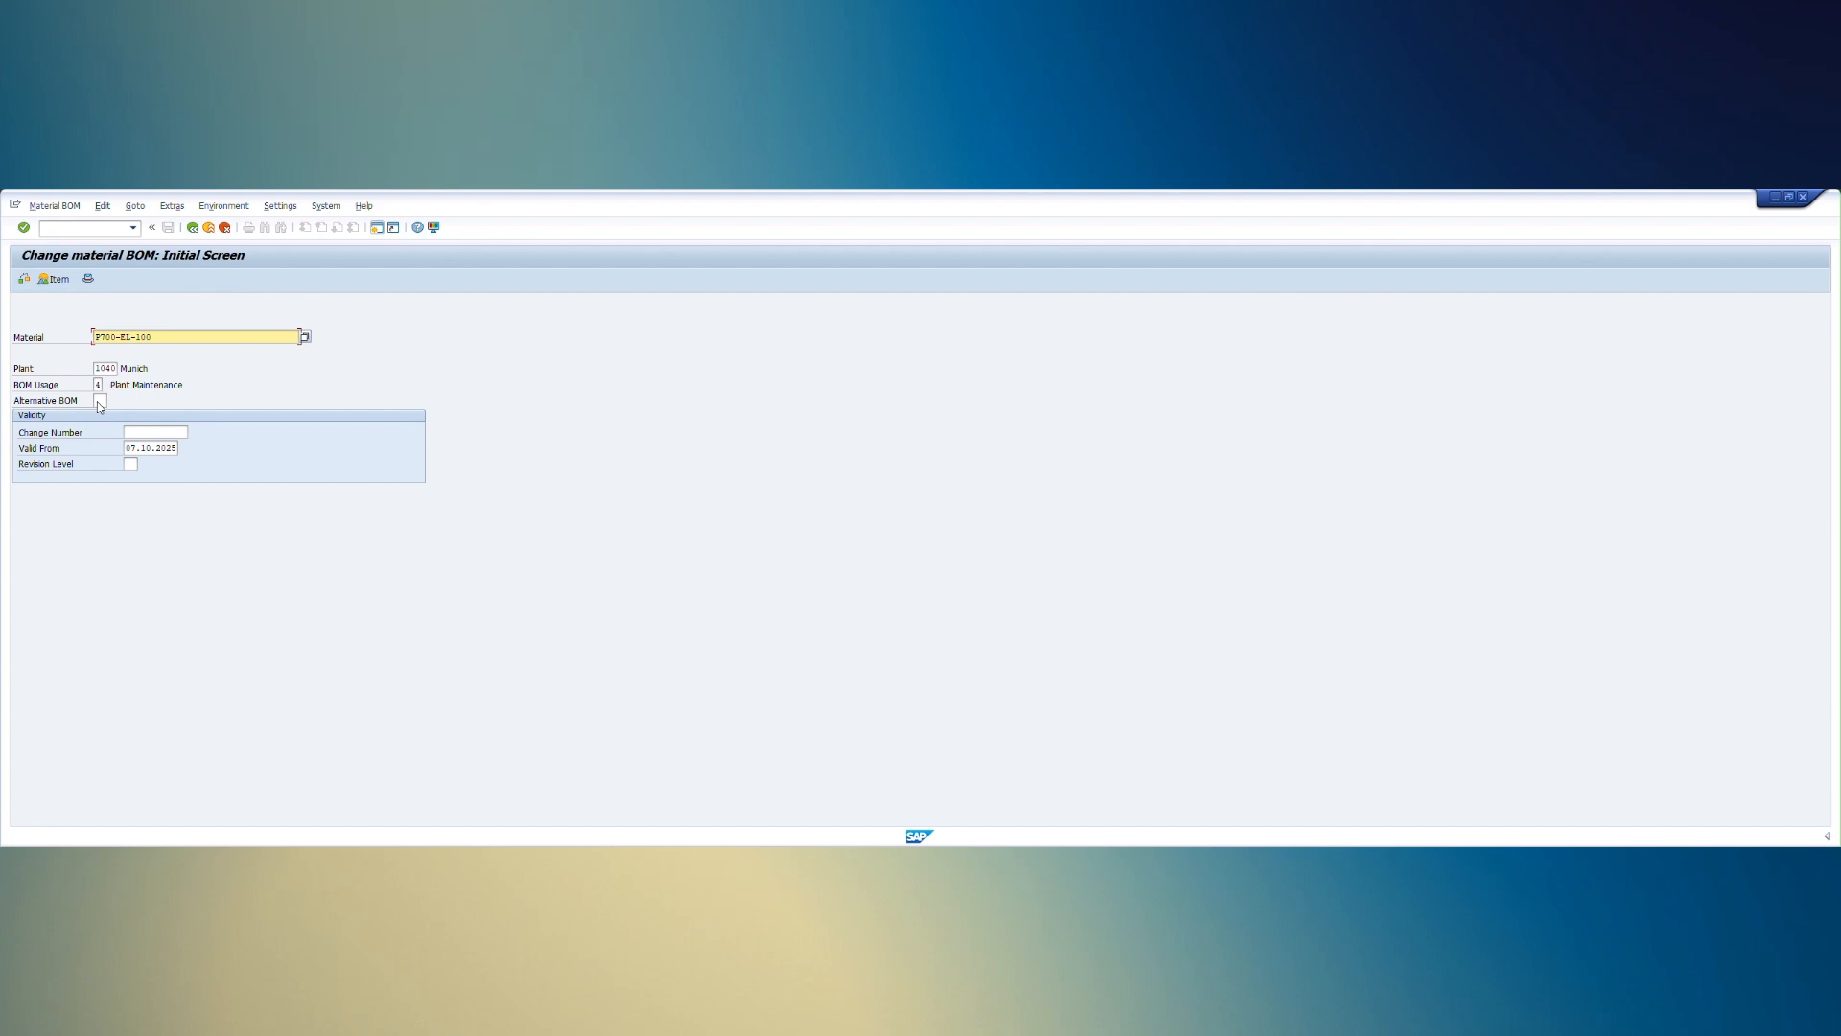
left_click(99, 400)
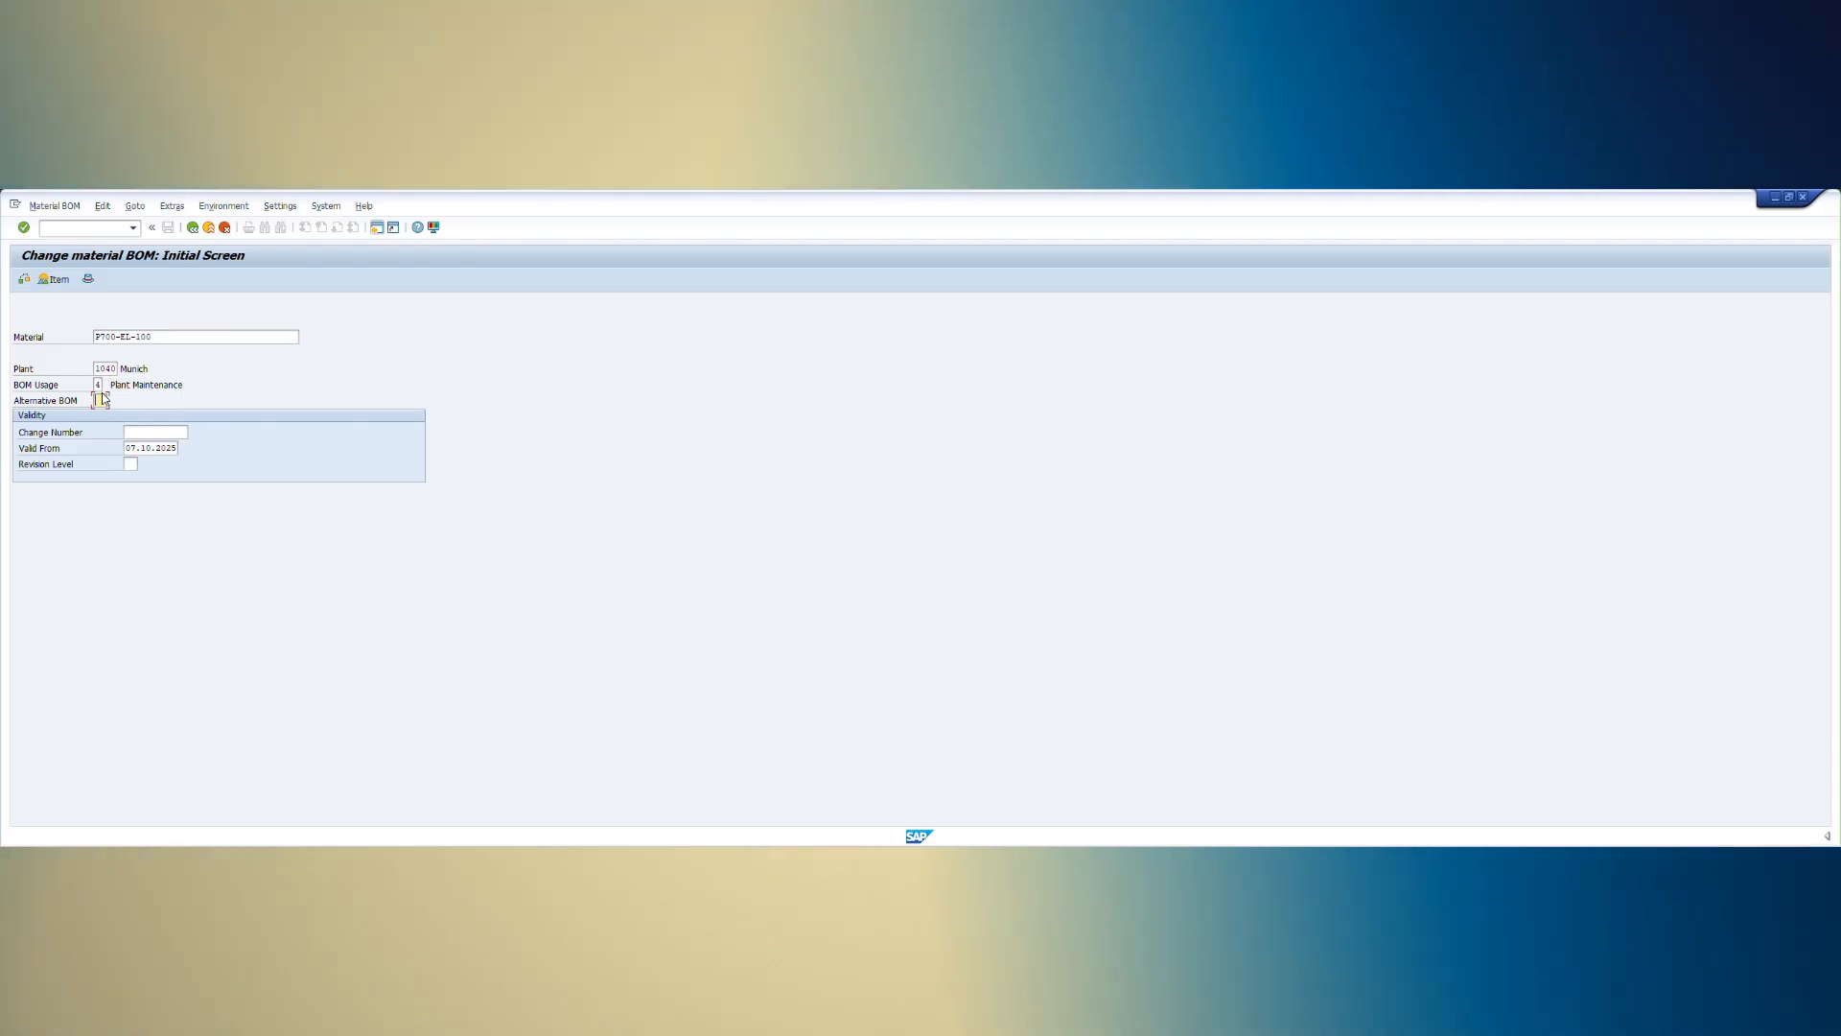
key("Return")
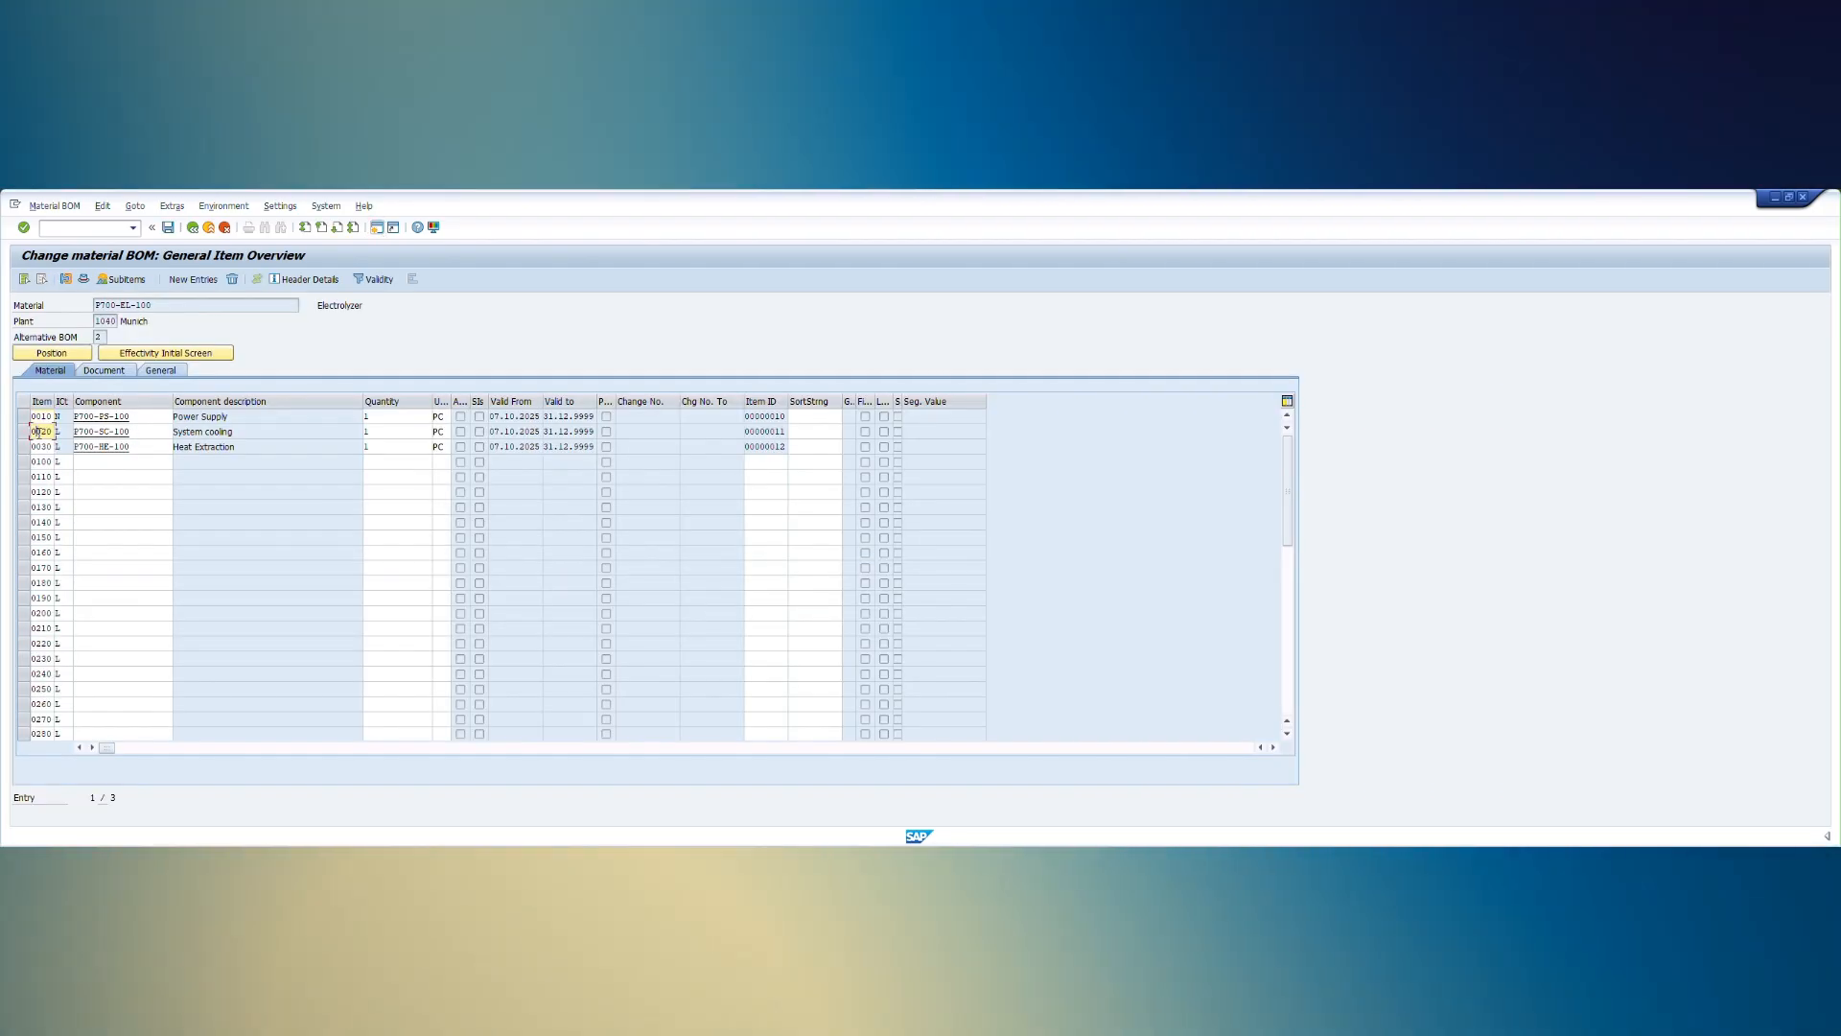
double_click(131, 432)
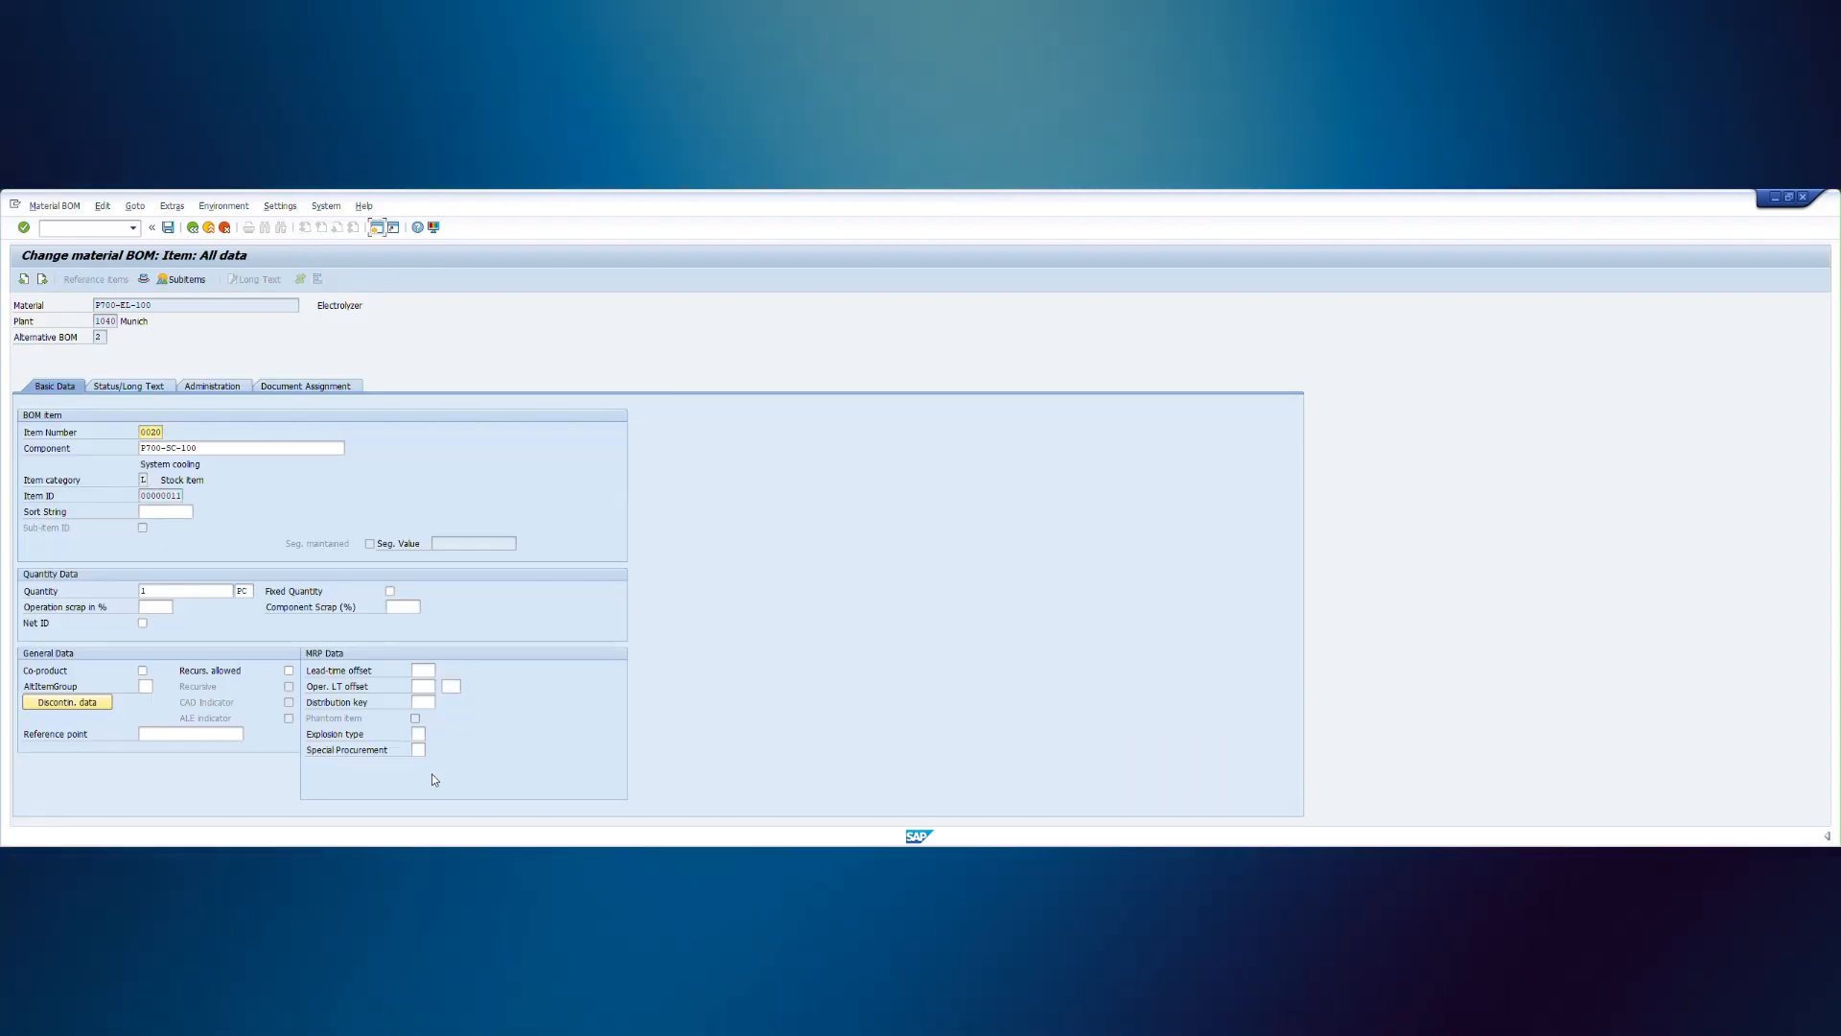
left_click(213, 389)
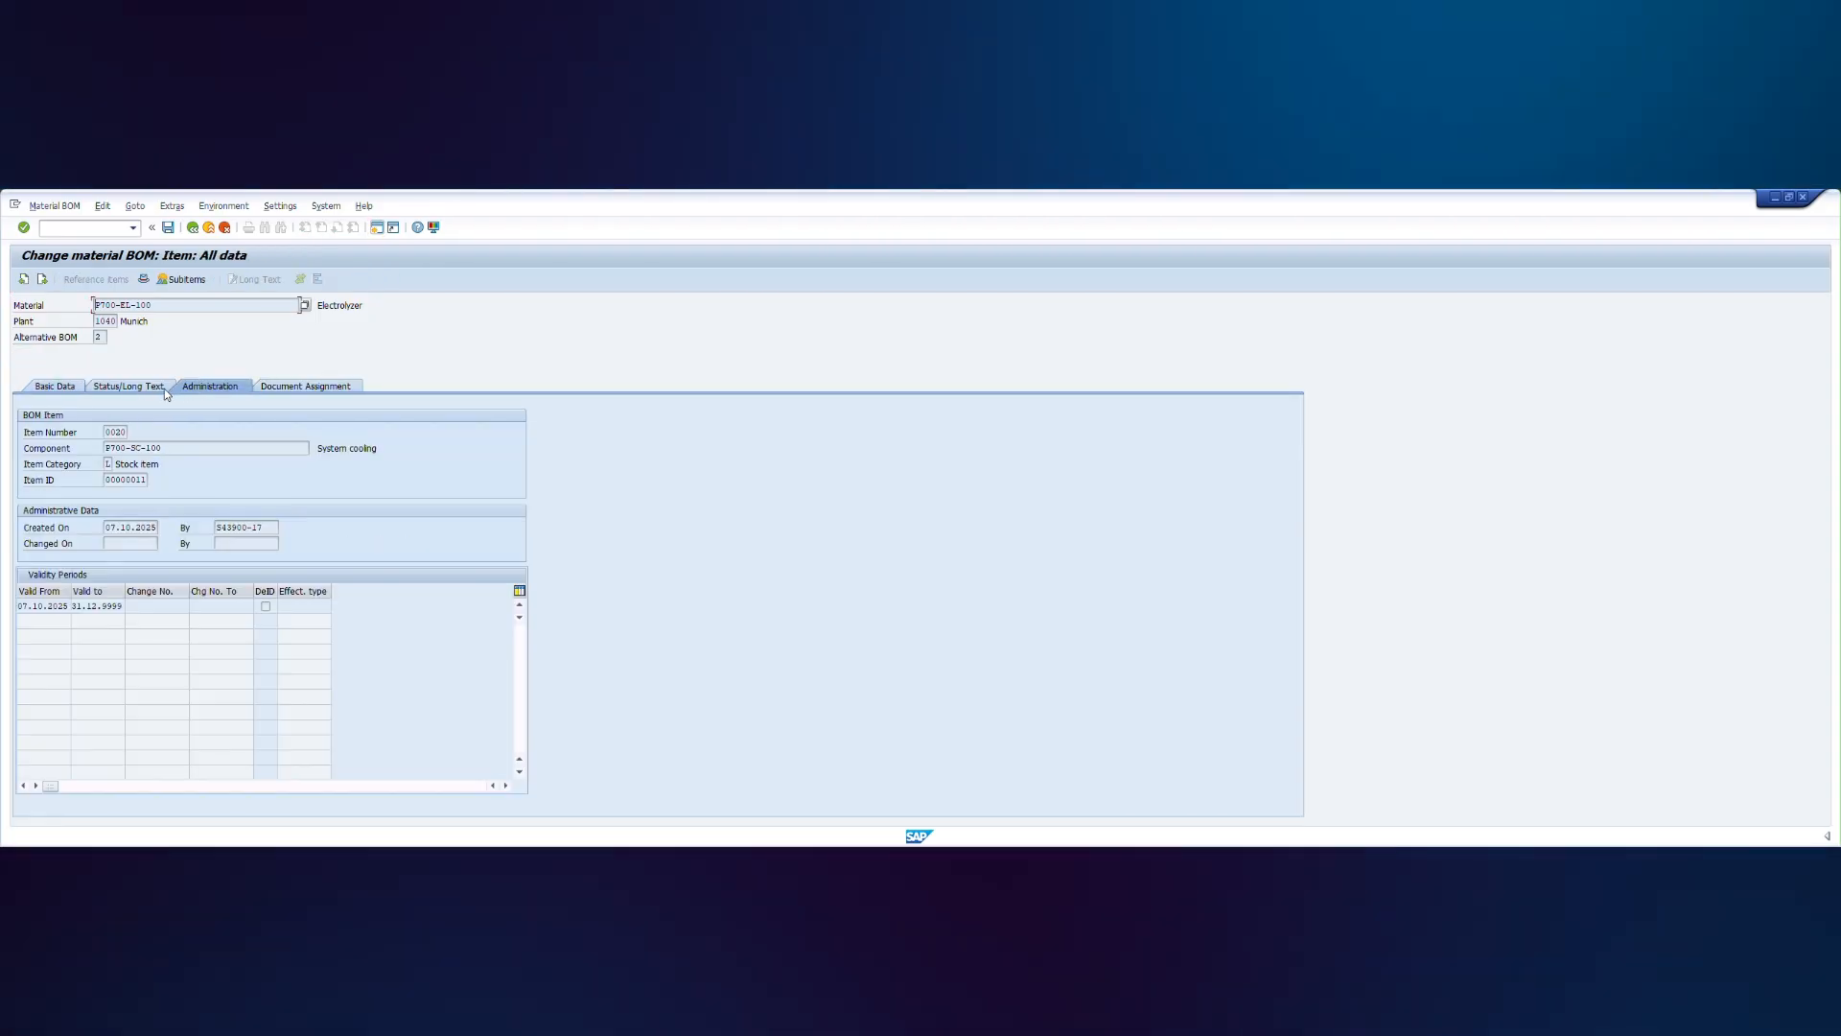
left_click(163, 388)
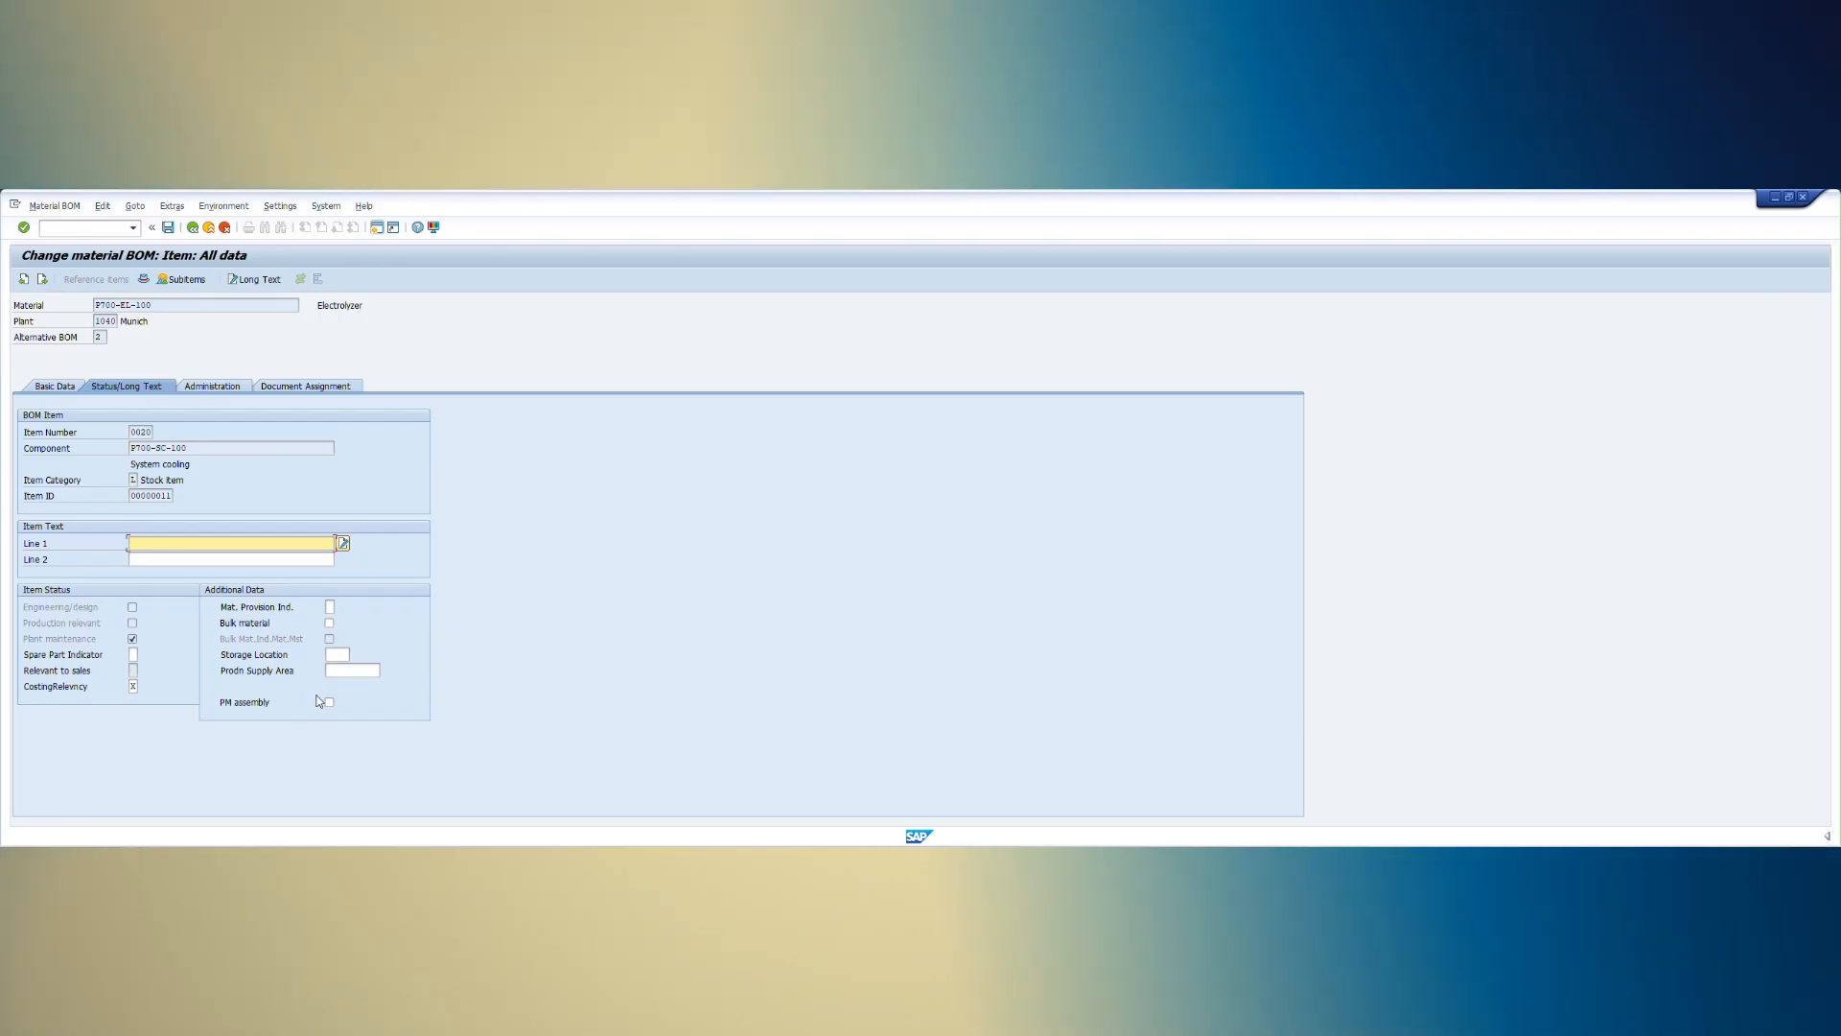
- Switch item 0020's PM assembly indicator on and off, view the available spare part indicators, and return to the item overview
left_click(330, 701)
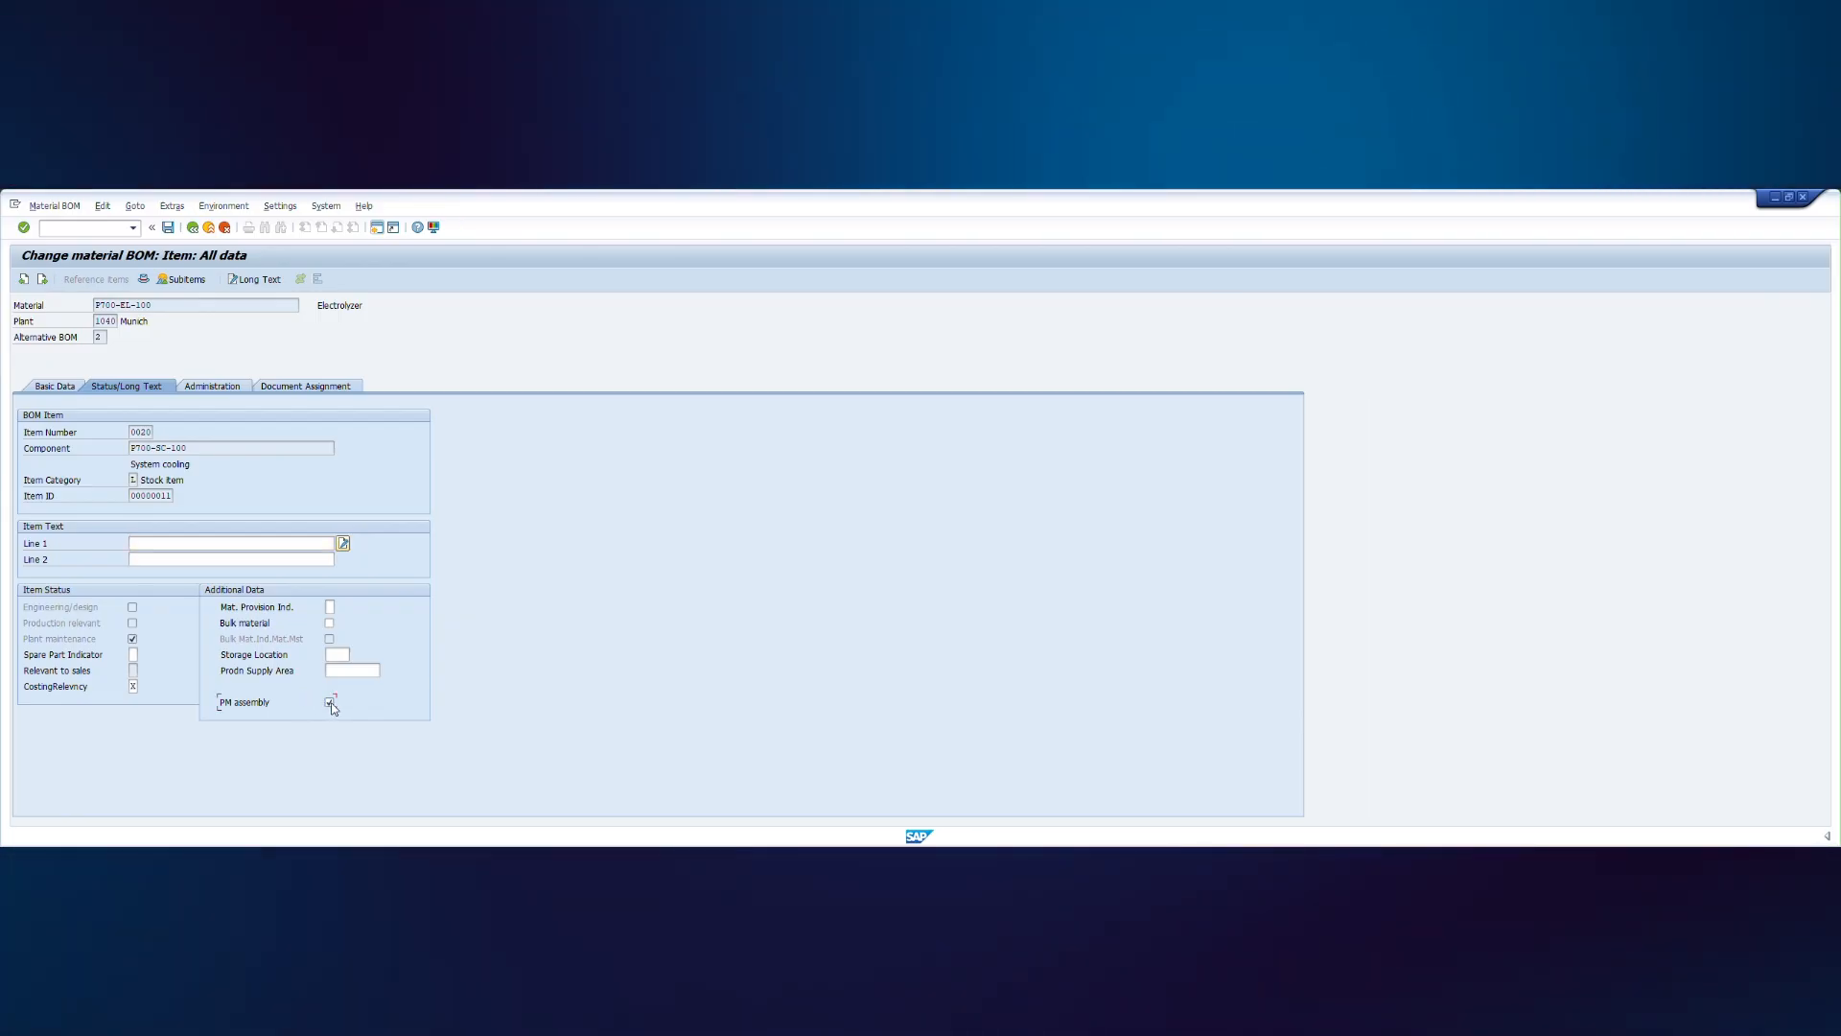
left_click(330, 702)
left_click(135, 654)
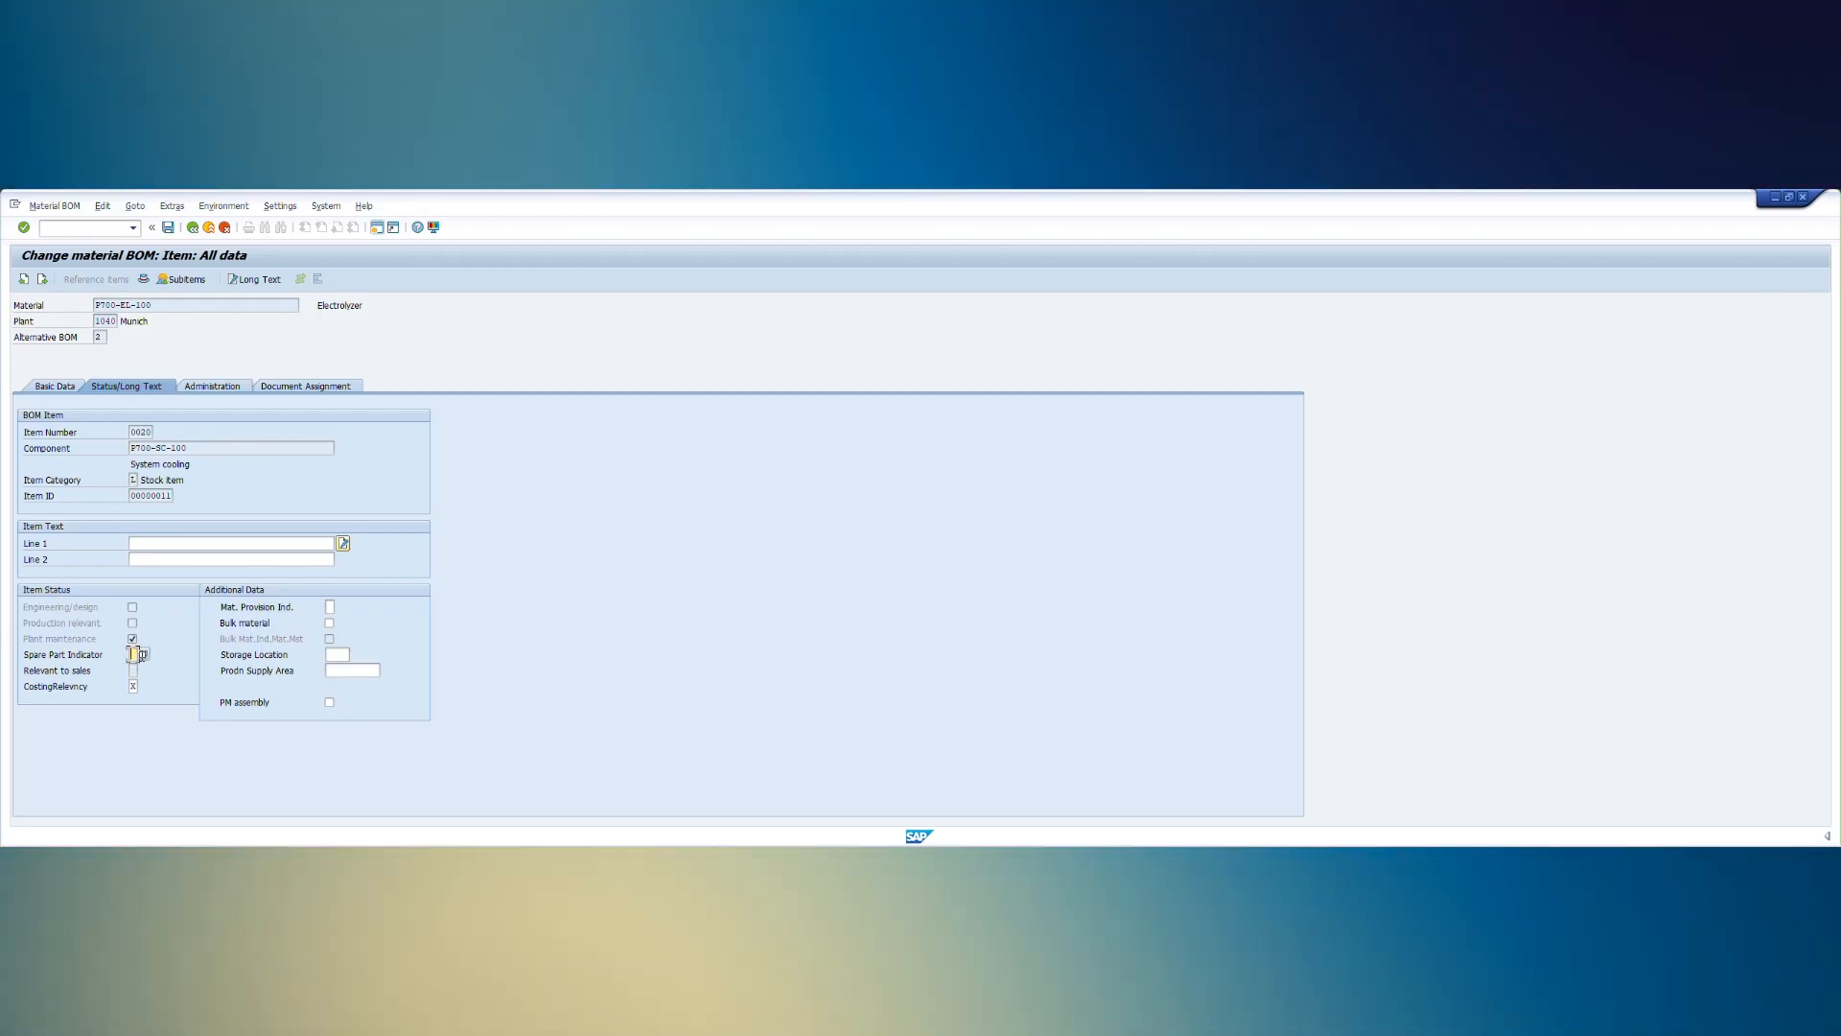
left_click(144, 657)
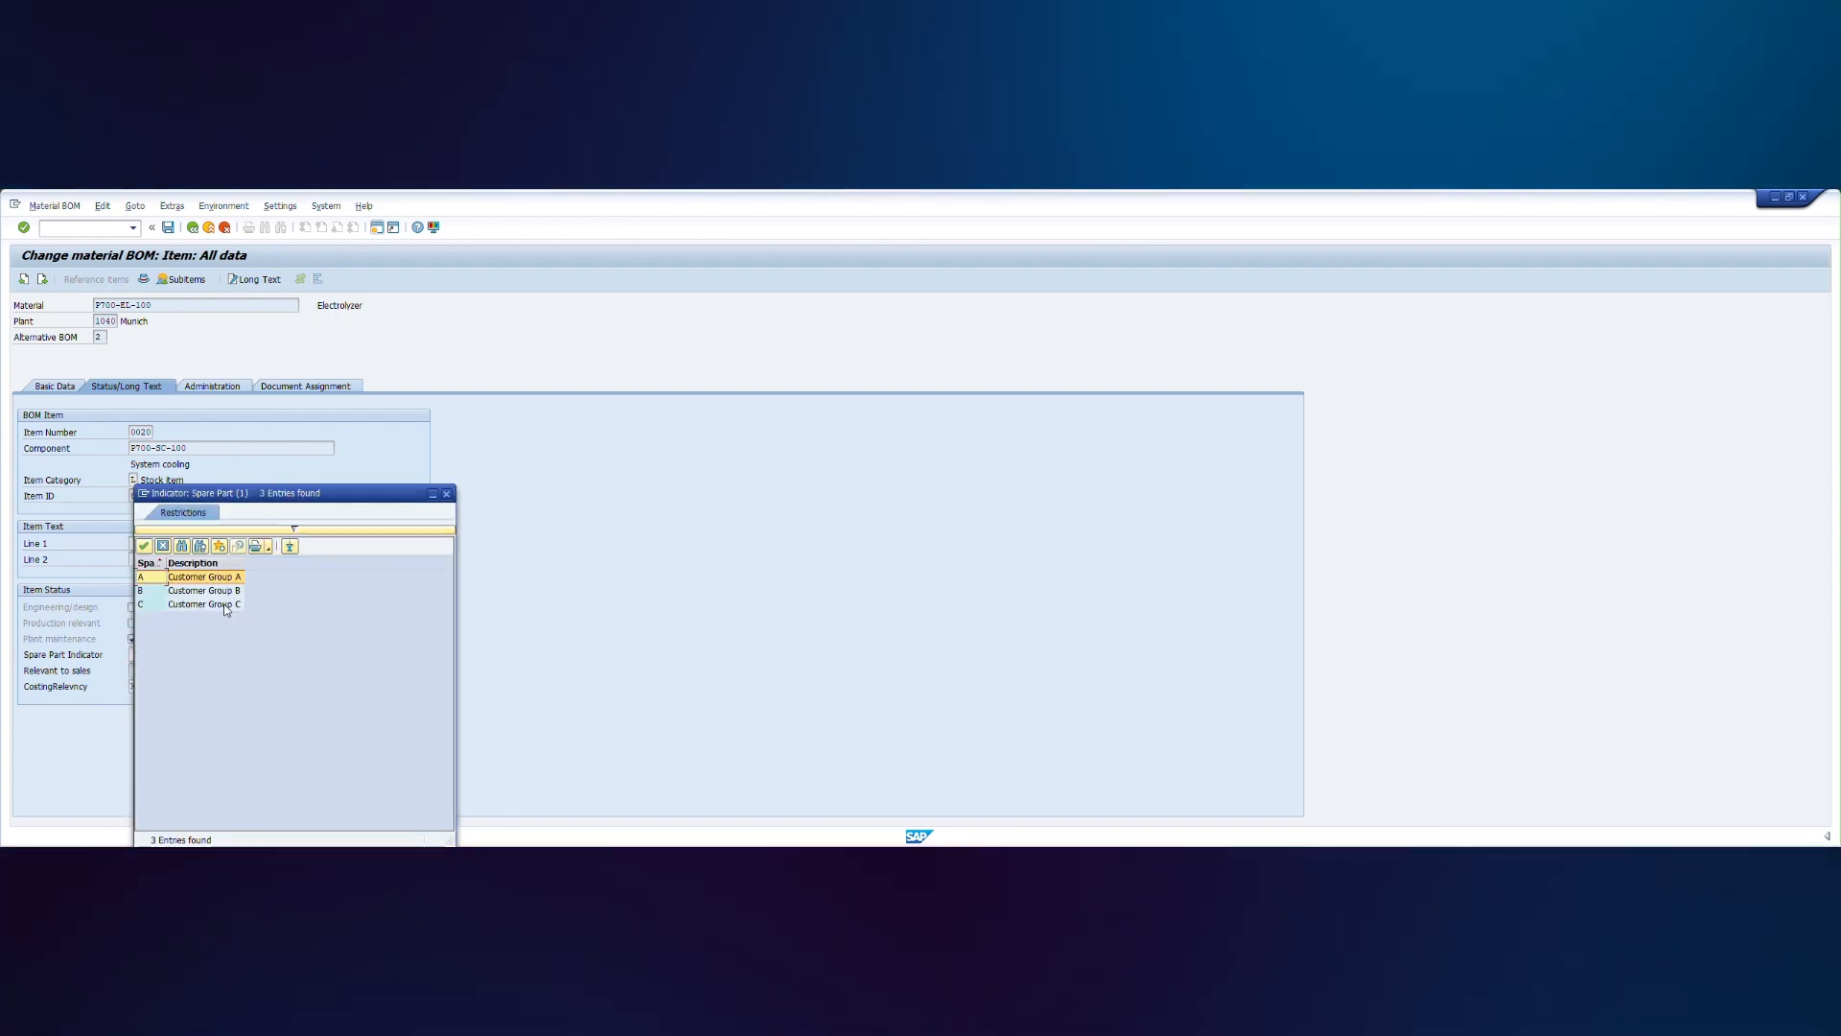
left_click(219, 604)
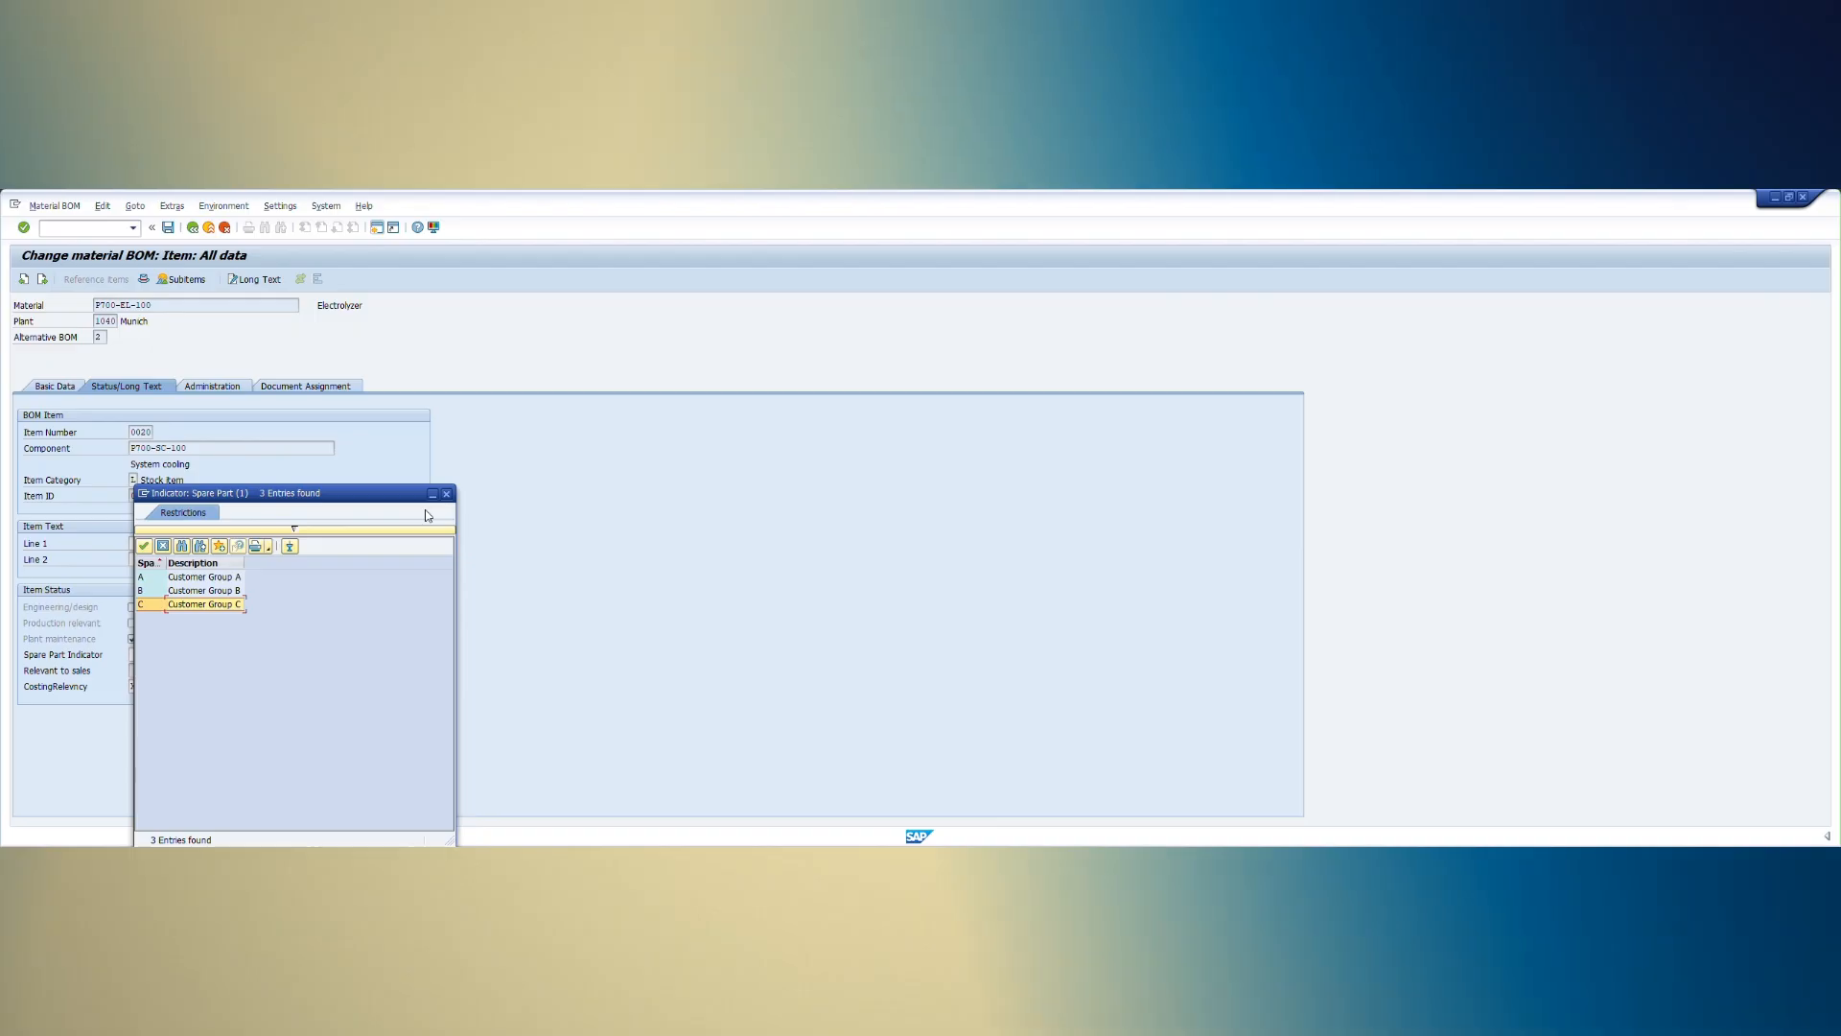
left_click(446, 494)
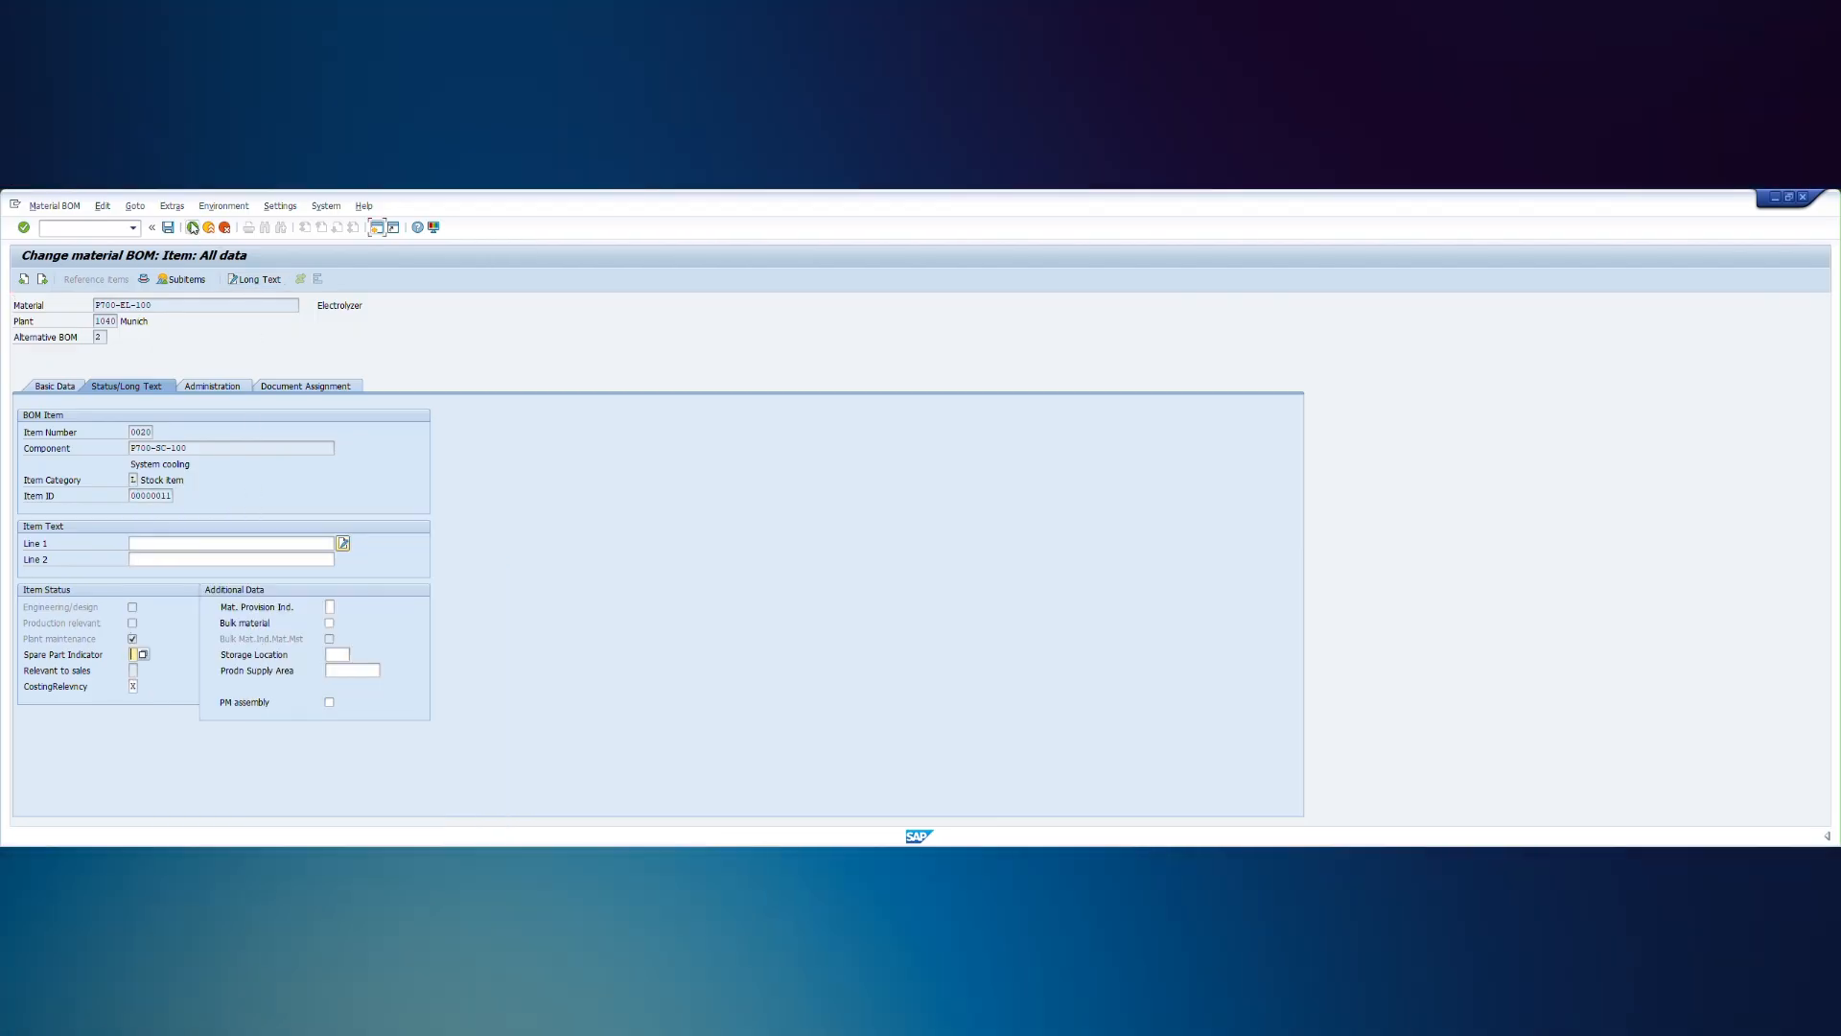
left_click(193, 227)
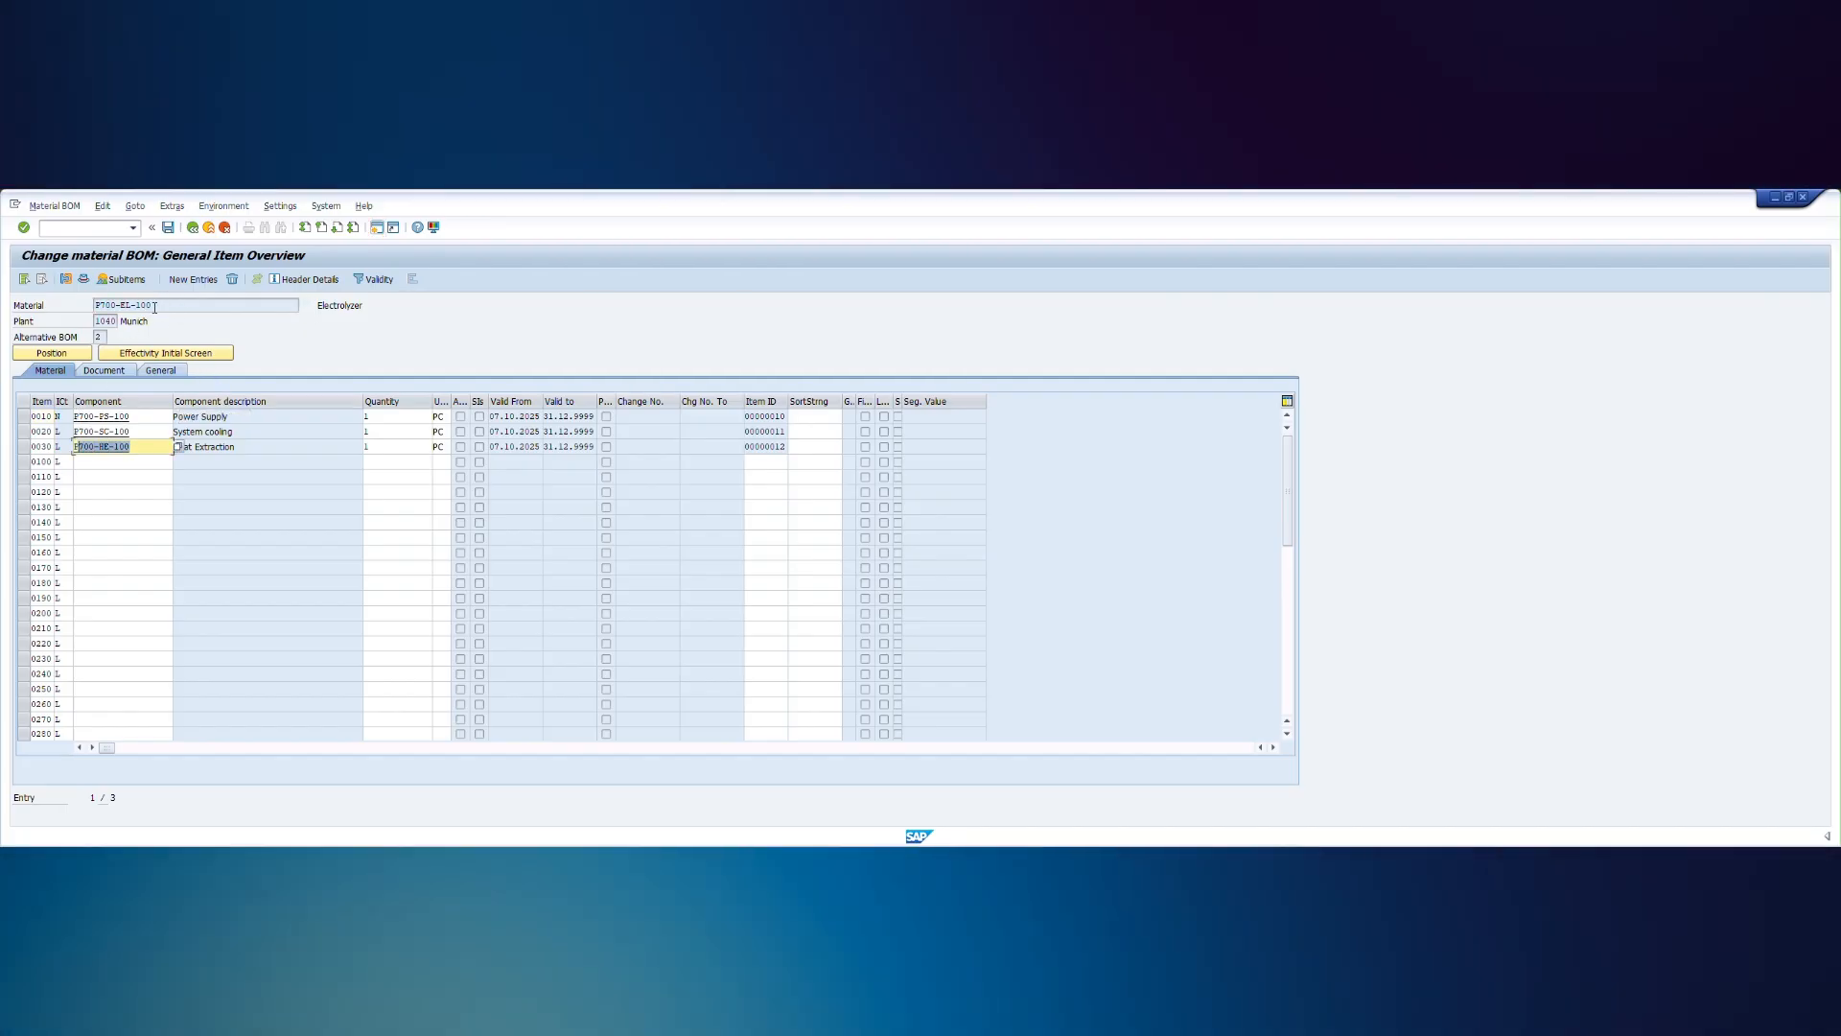
- Select header material number P700-EL-100 and run the IE05 equipment selection in a new session without selection criteria
left_click_drag(154, 305, 77, 308)
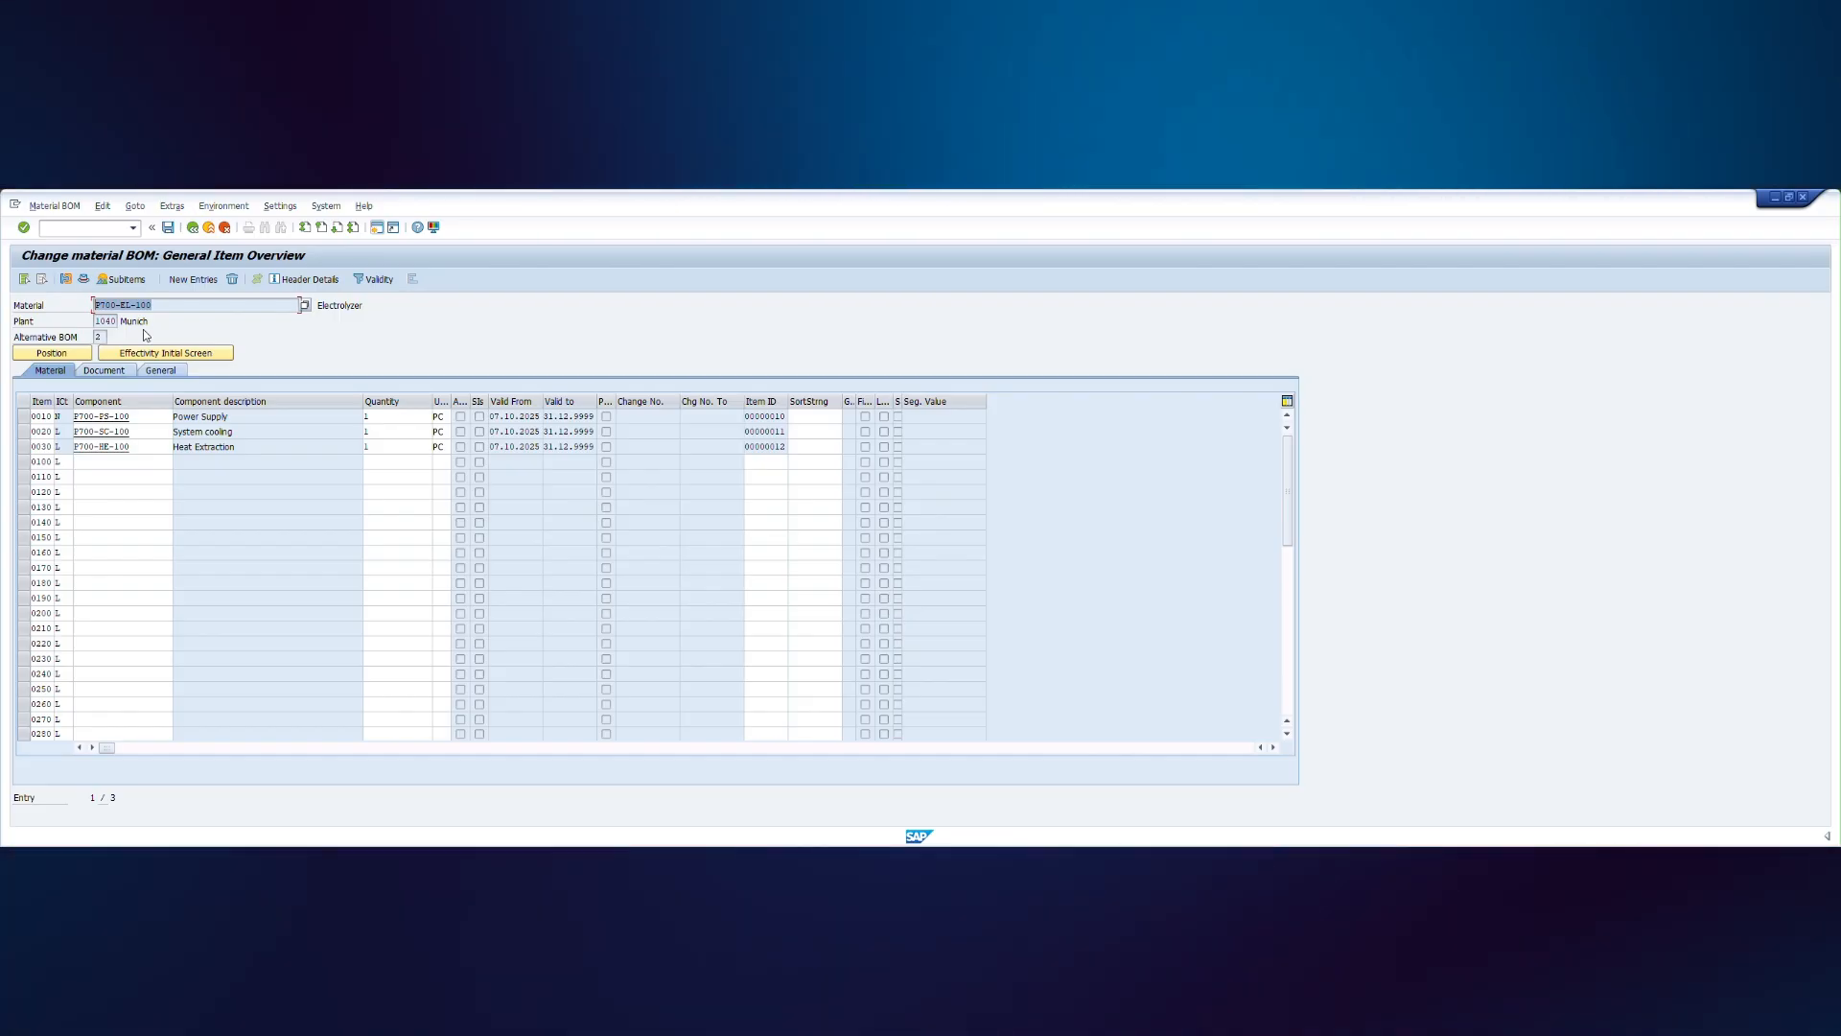
left_click(160, 303)
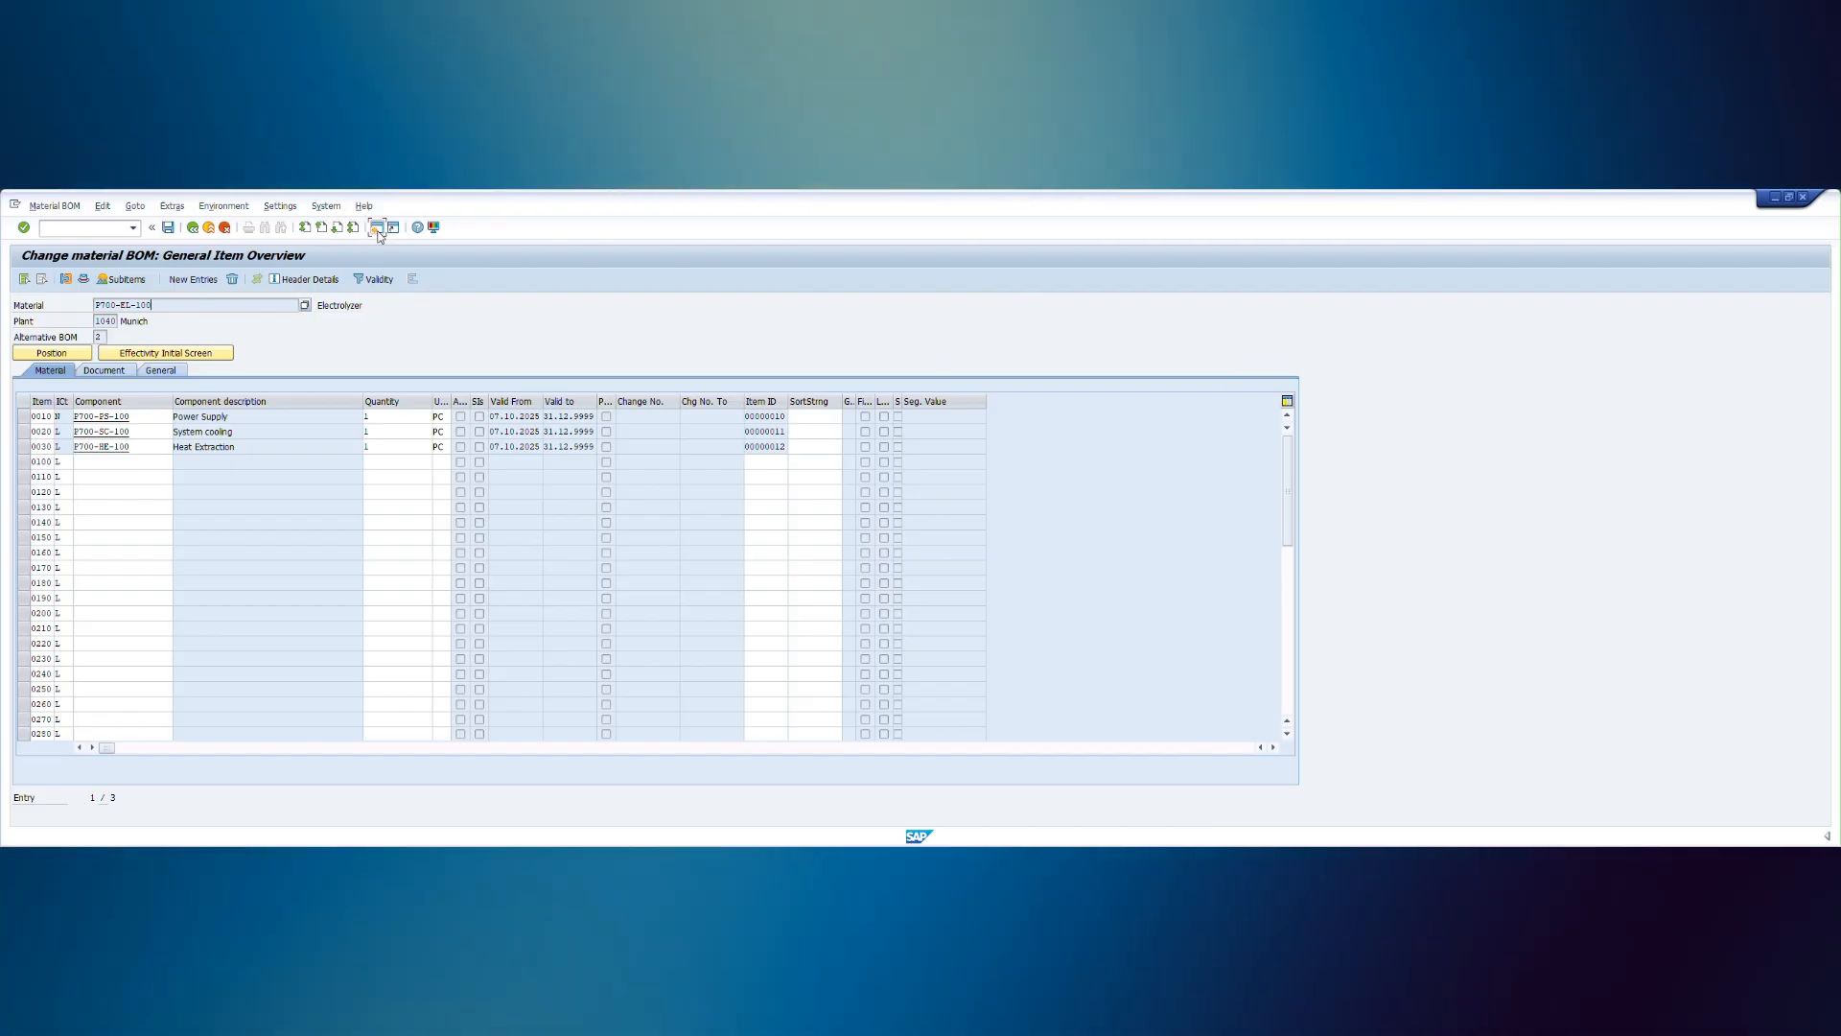
left_click(376, 230)
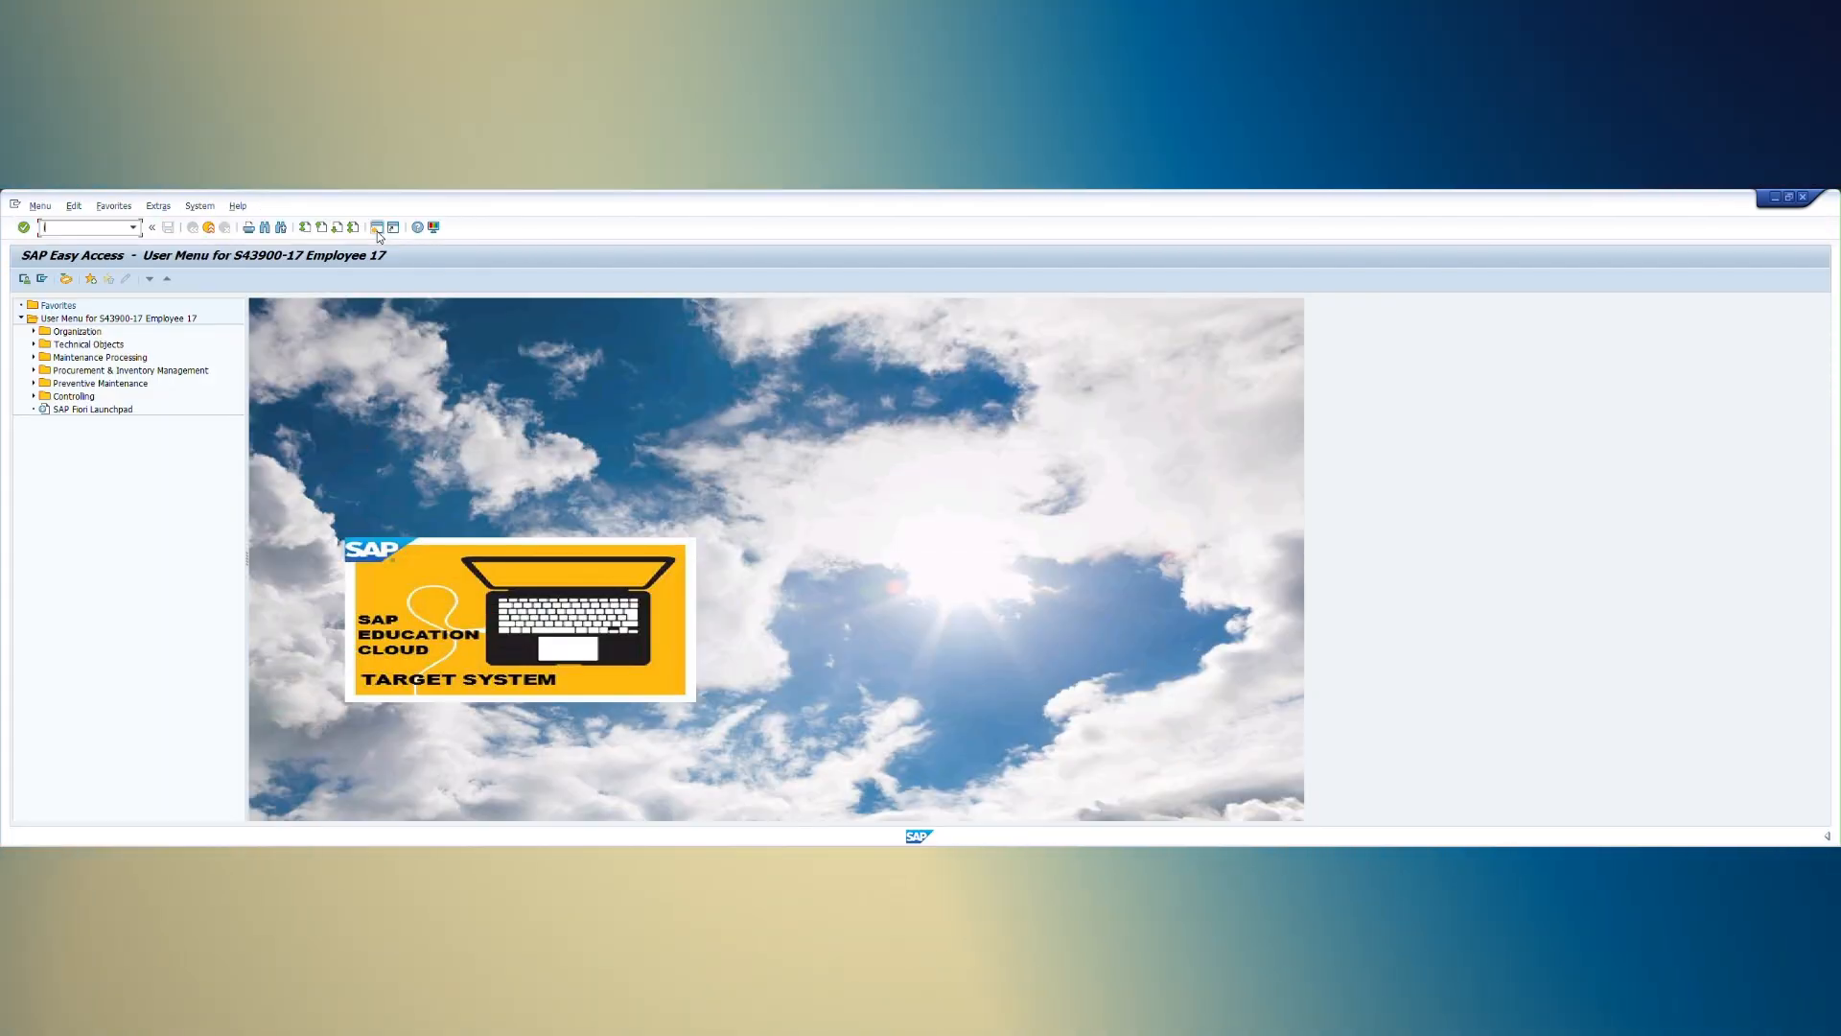
type("ie05")
key("Return")
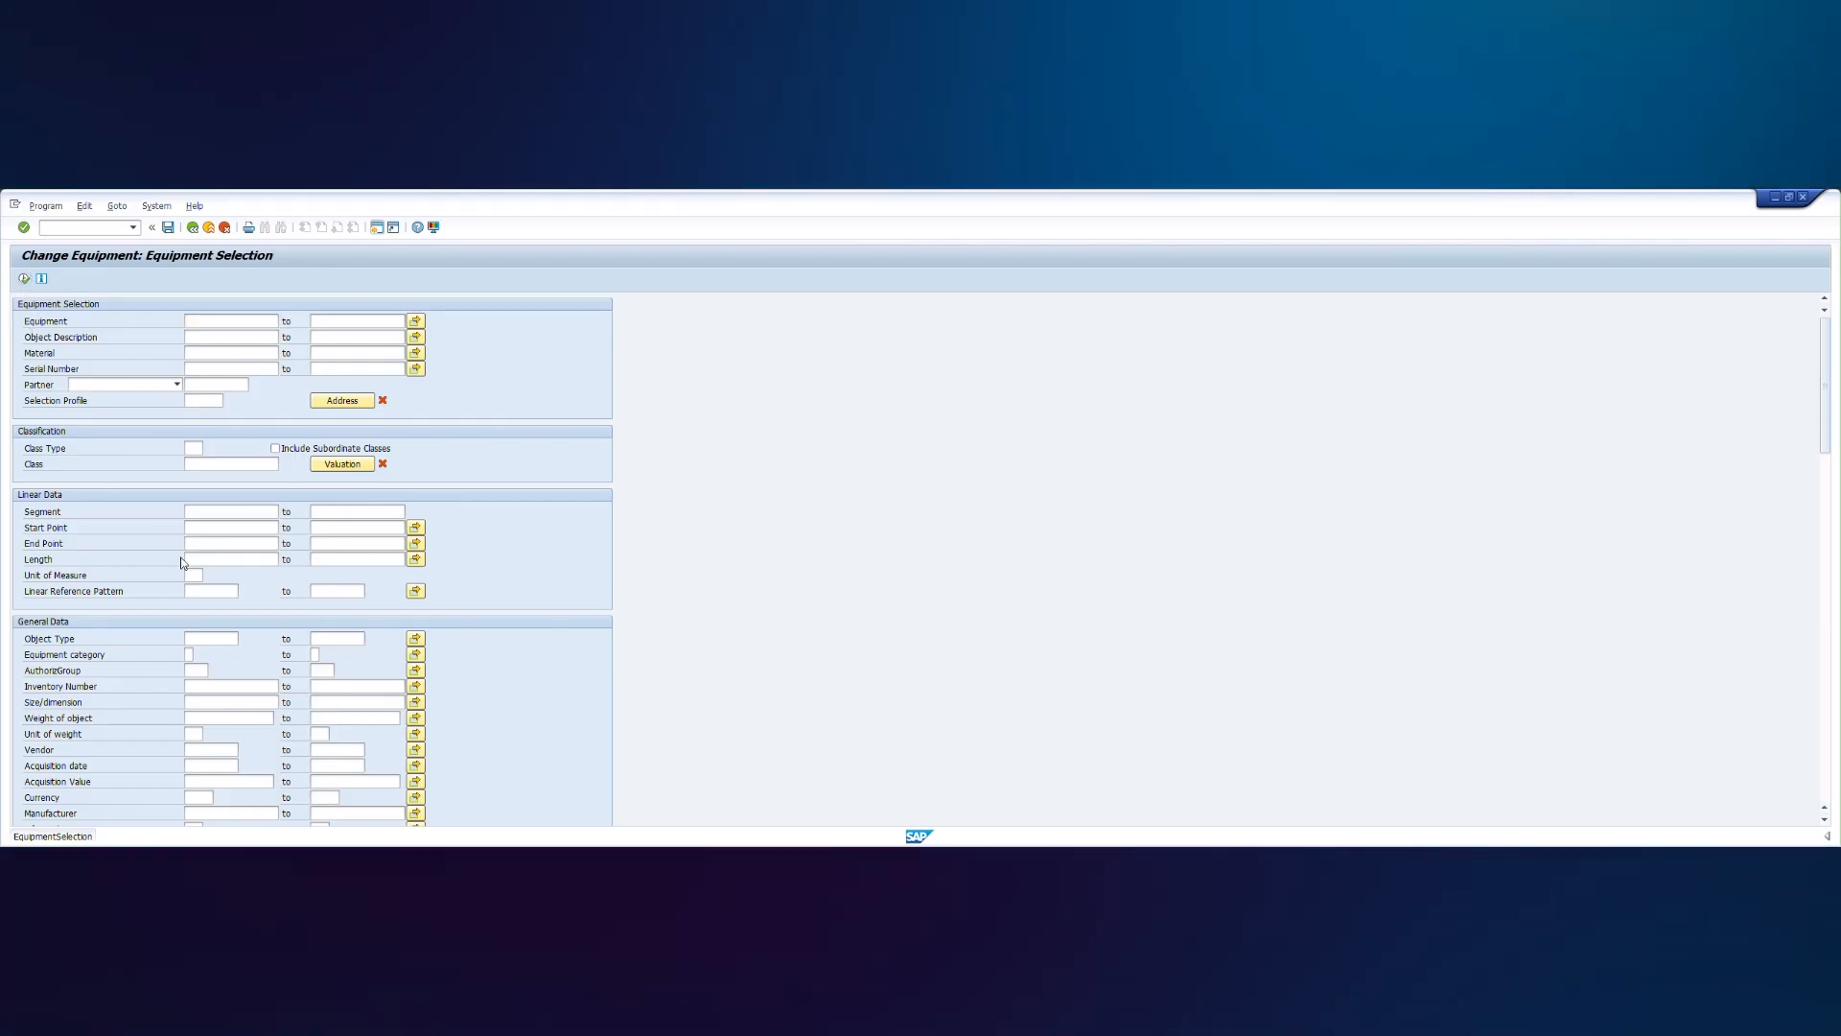
key("F8")
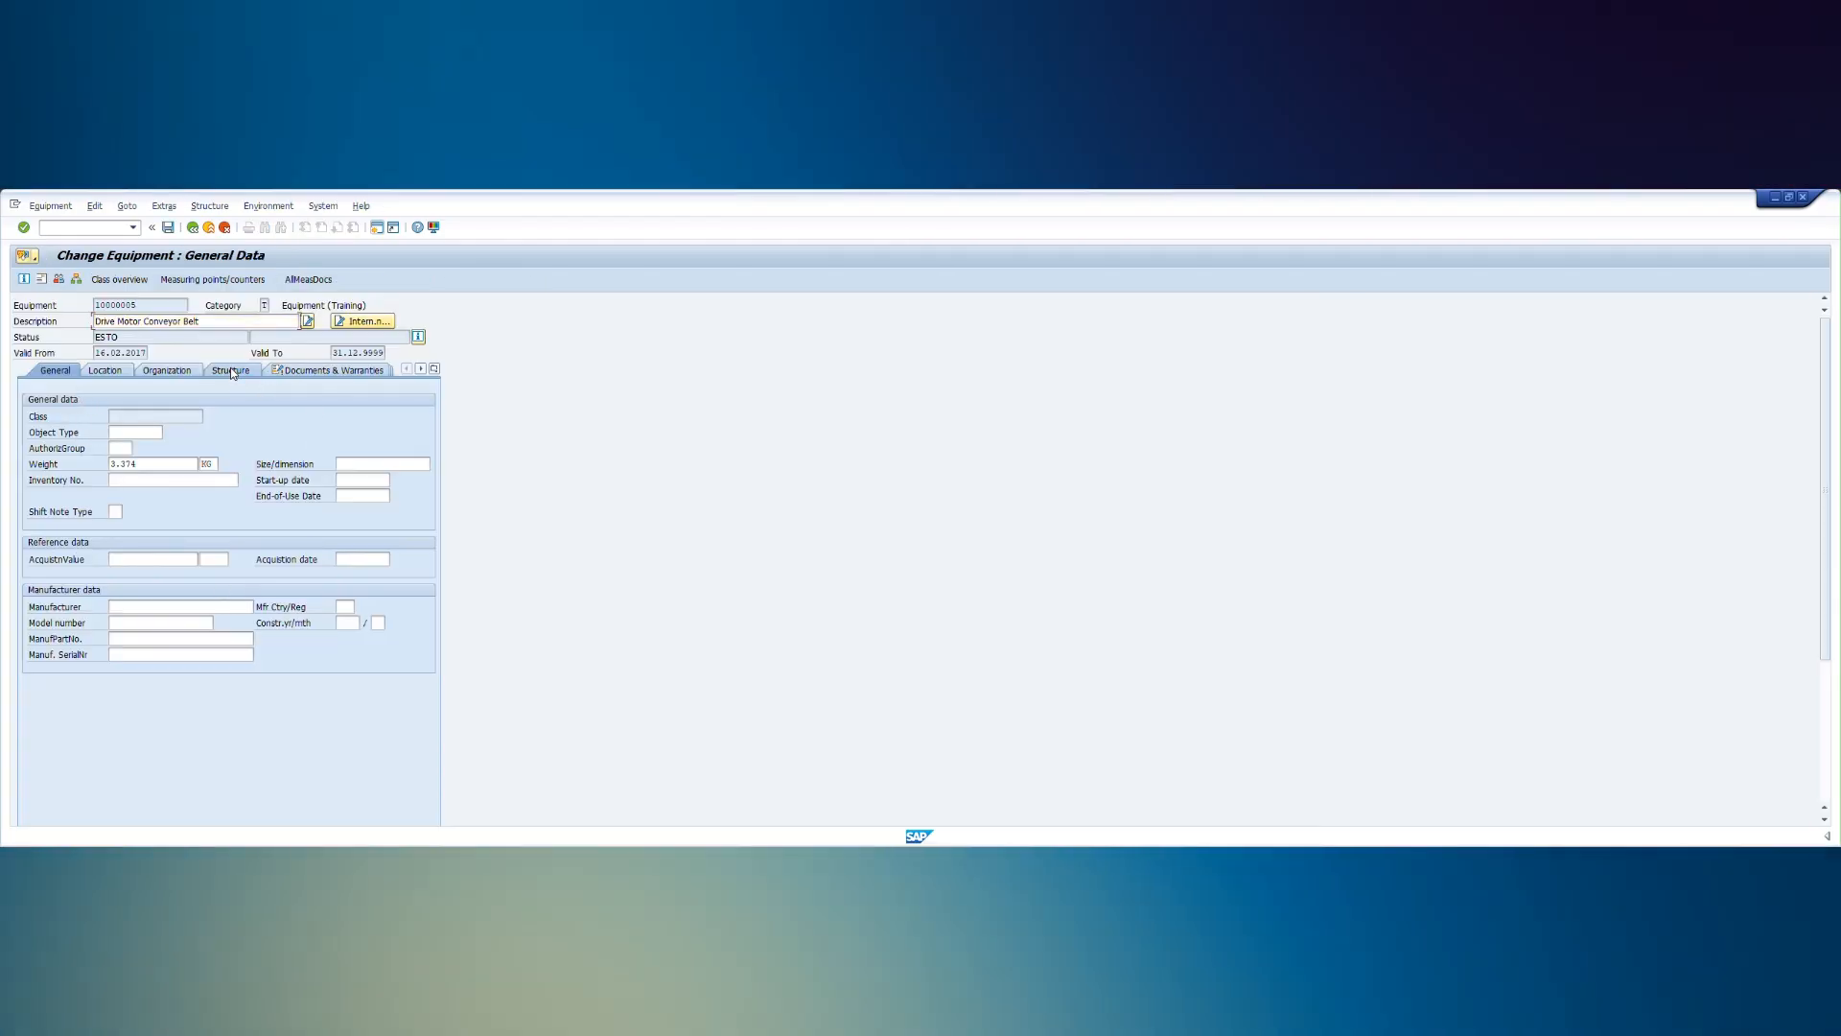
- Show the structure data of equipment 10000005 and clear its existing construction type
left_click(230, 371)
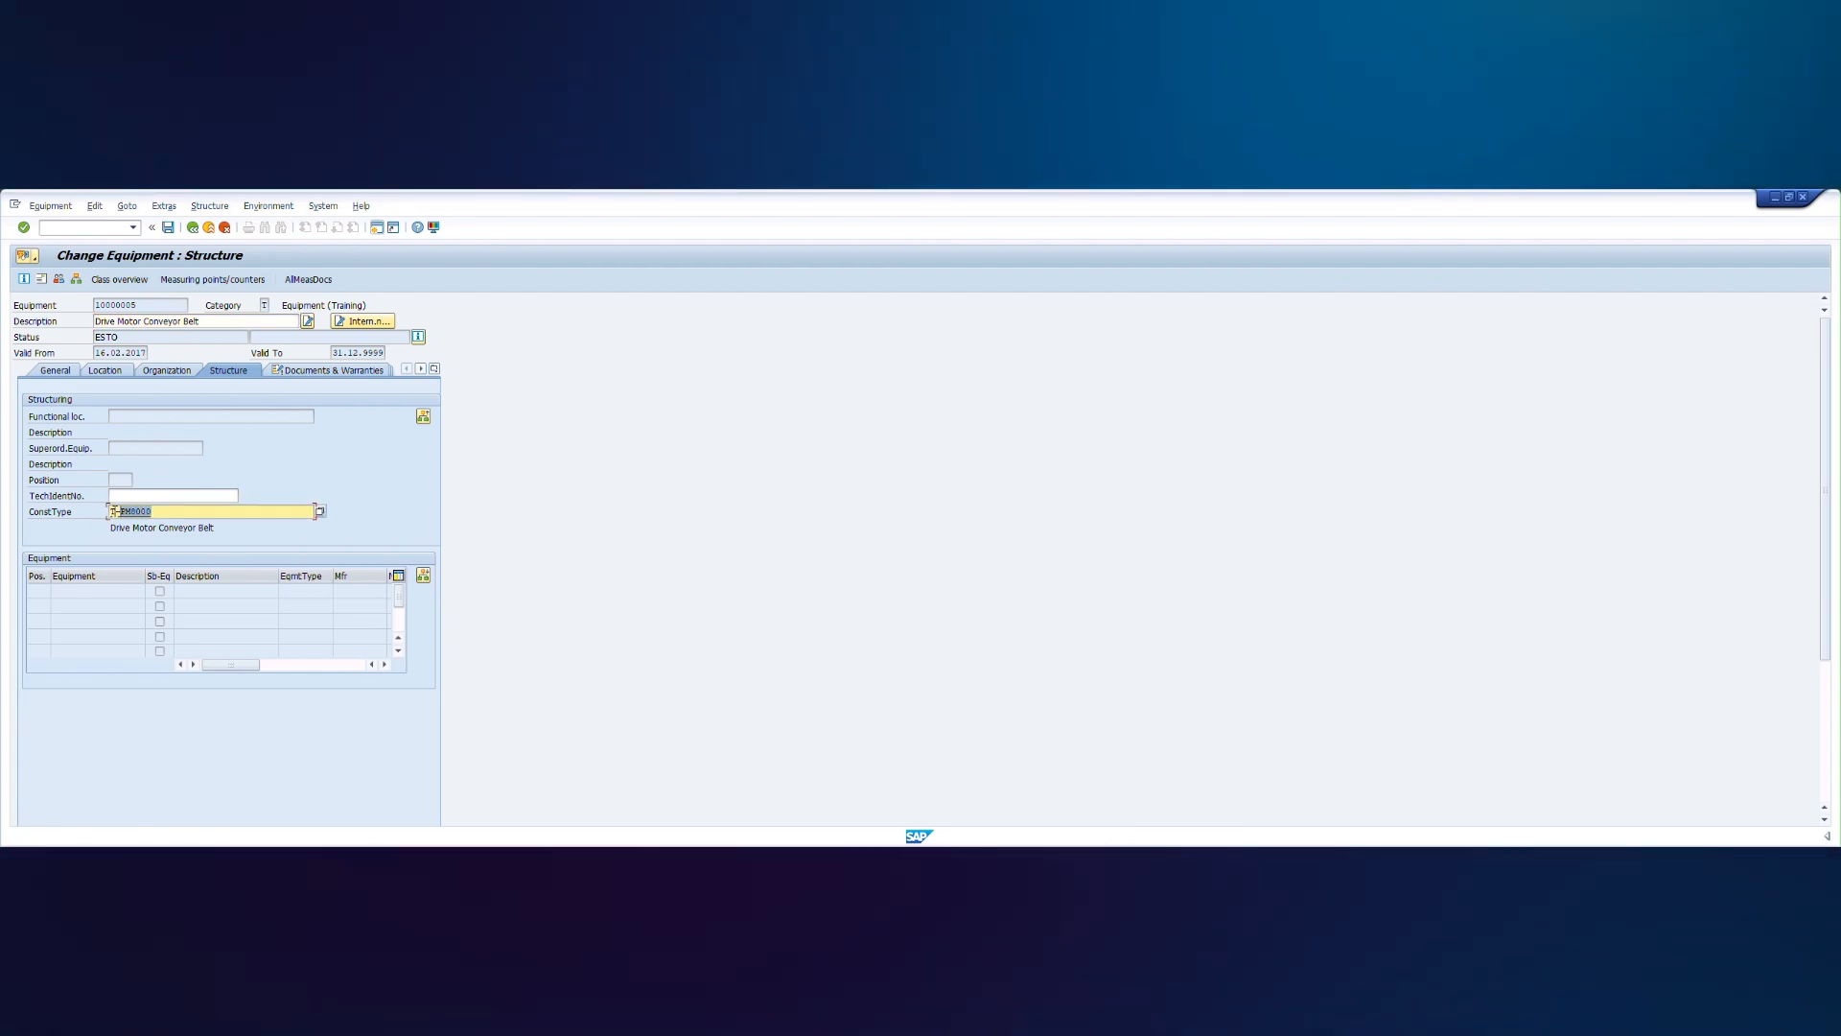
left_click_drag(115, 511, 107, 518)
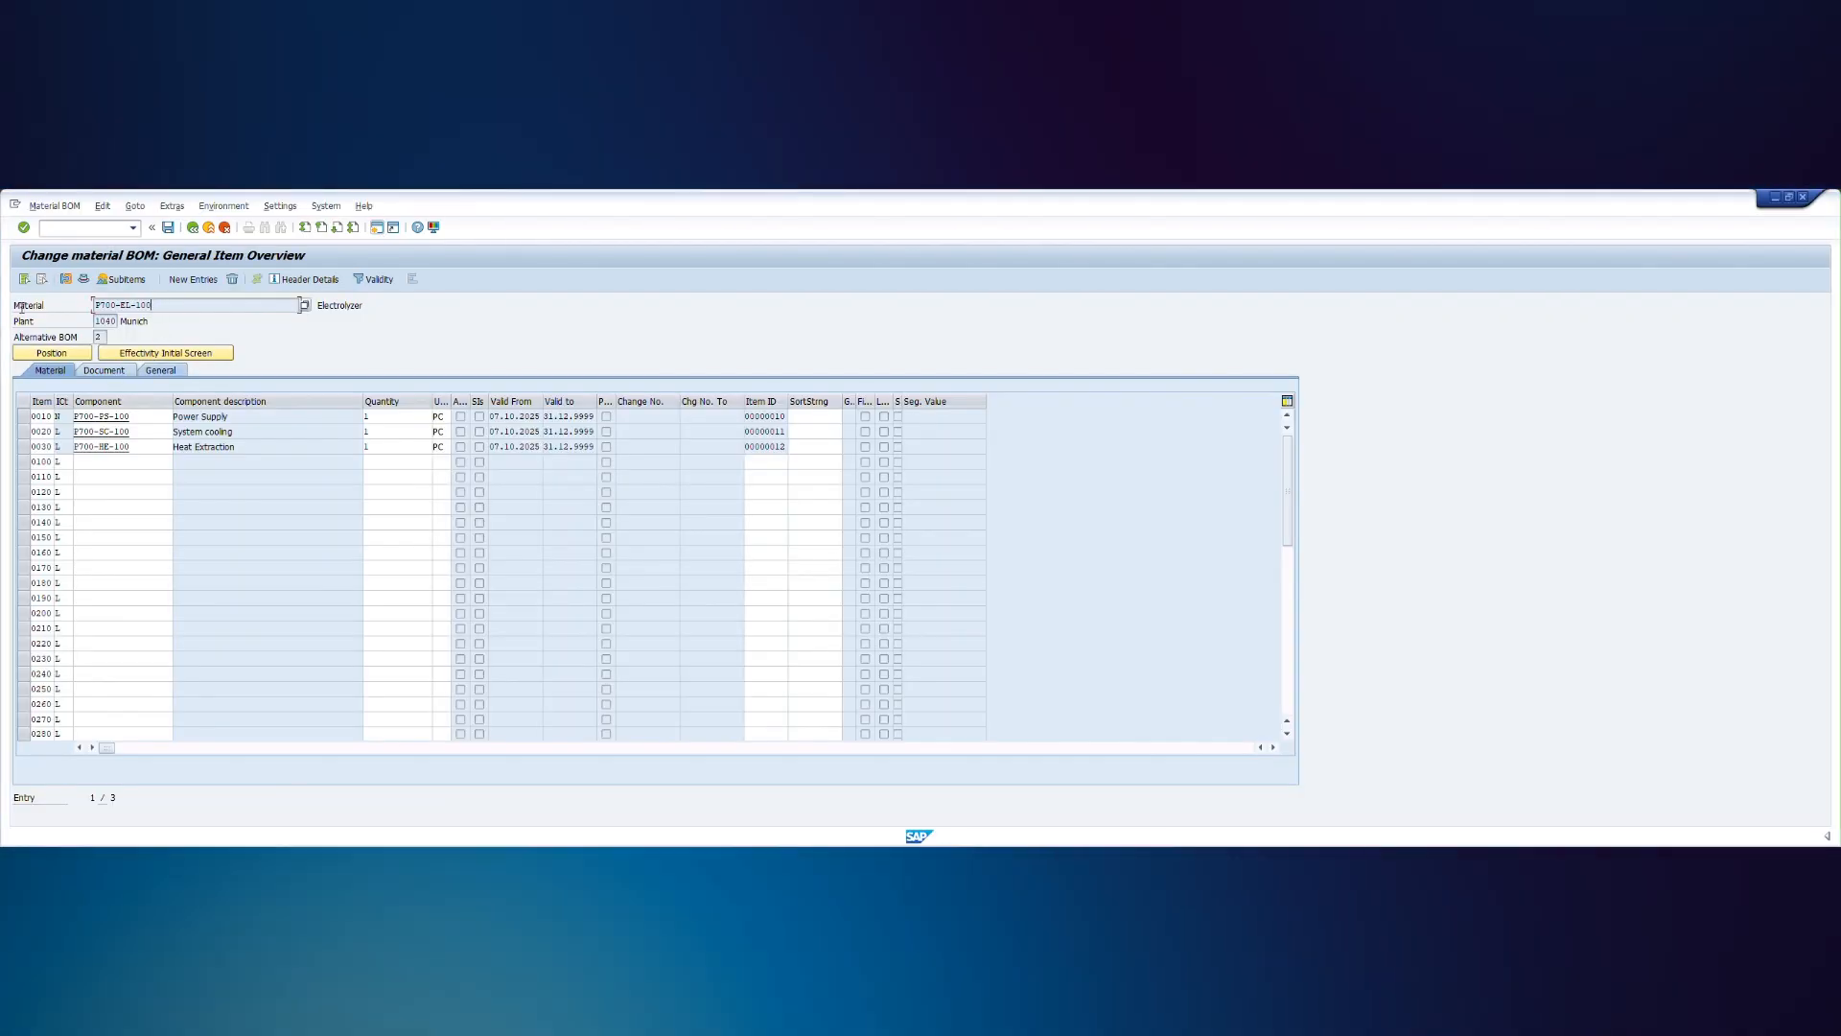
left_click_drag(158, 304, 19, 314)
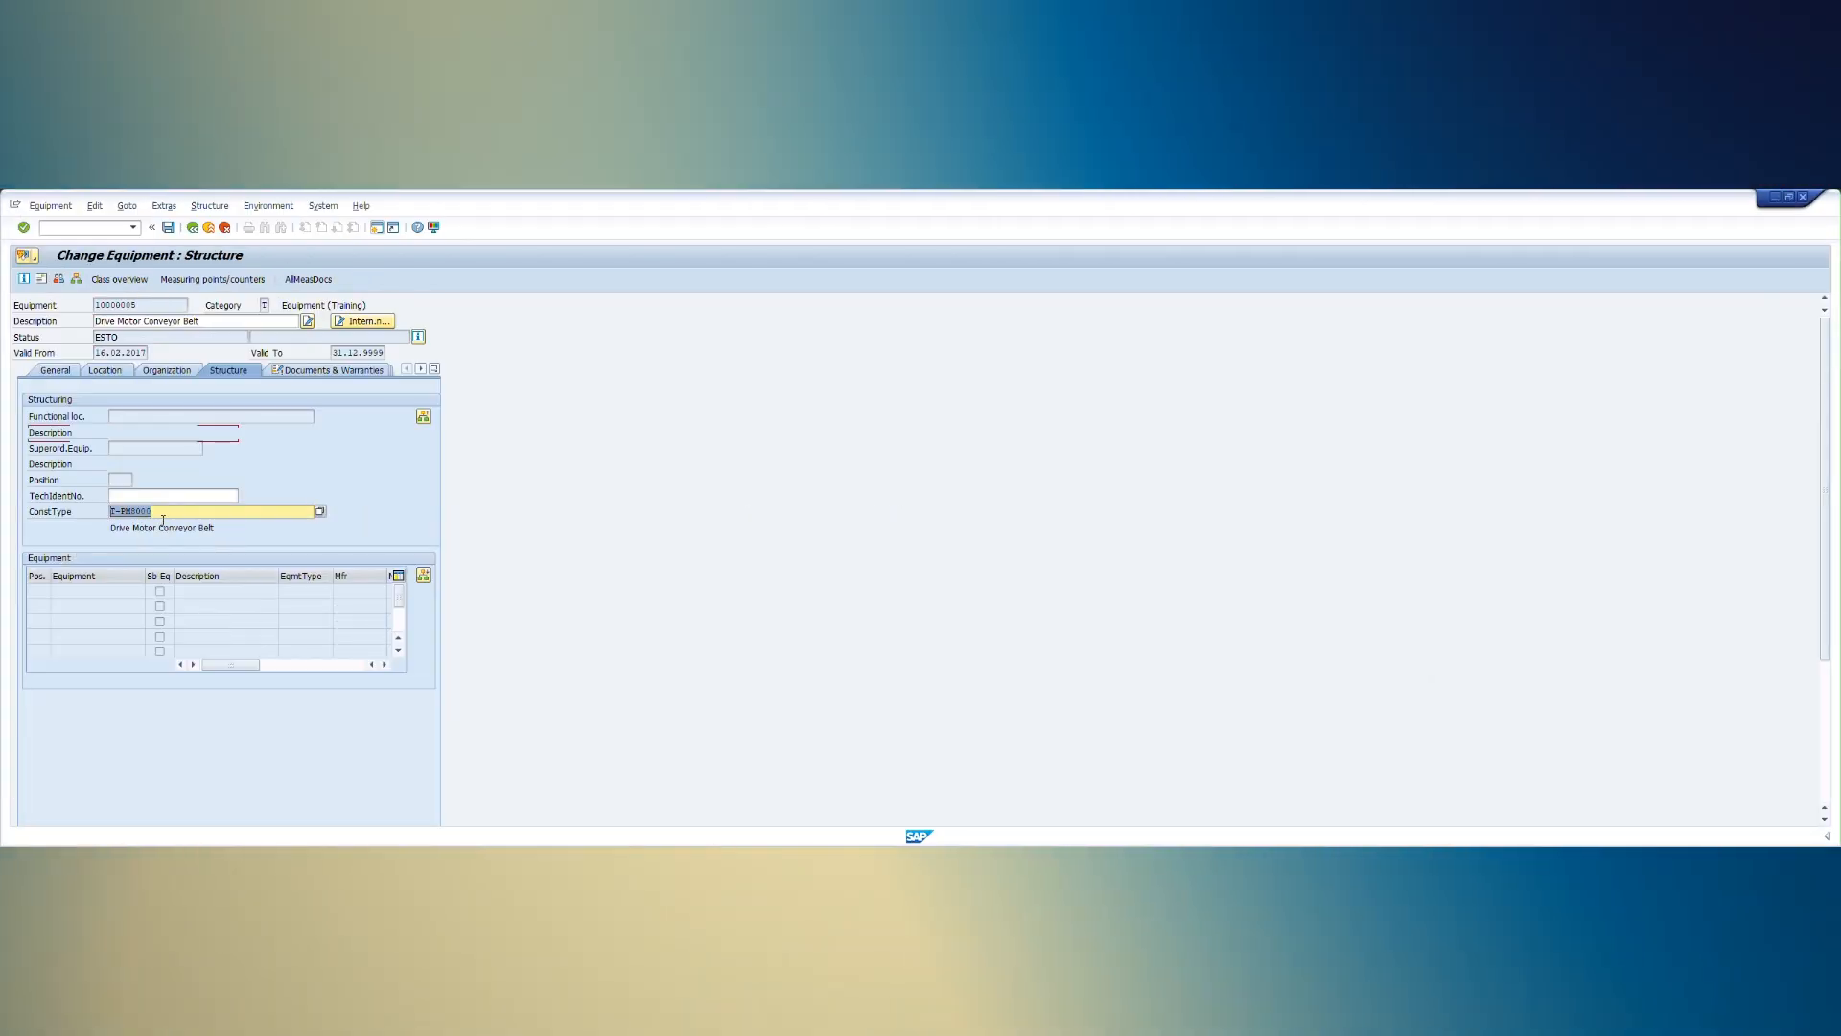
type("if(null != display_session) {")
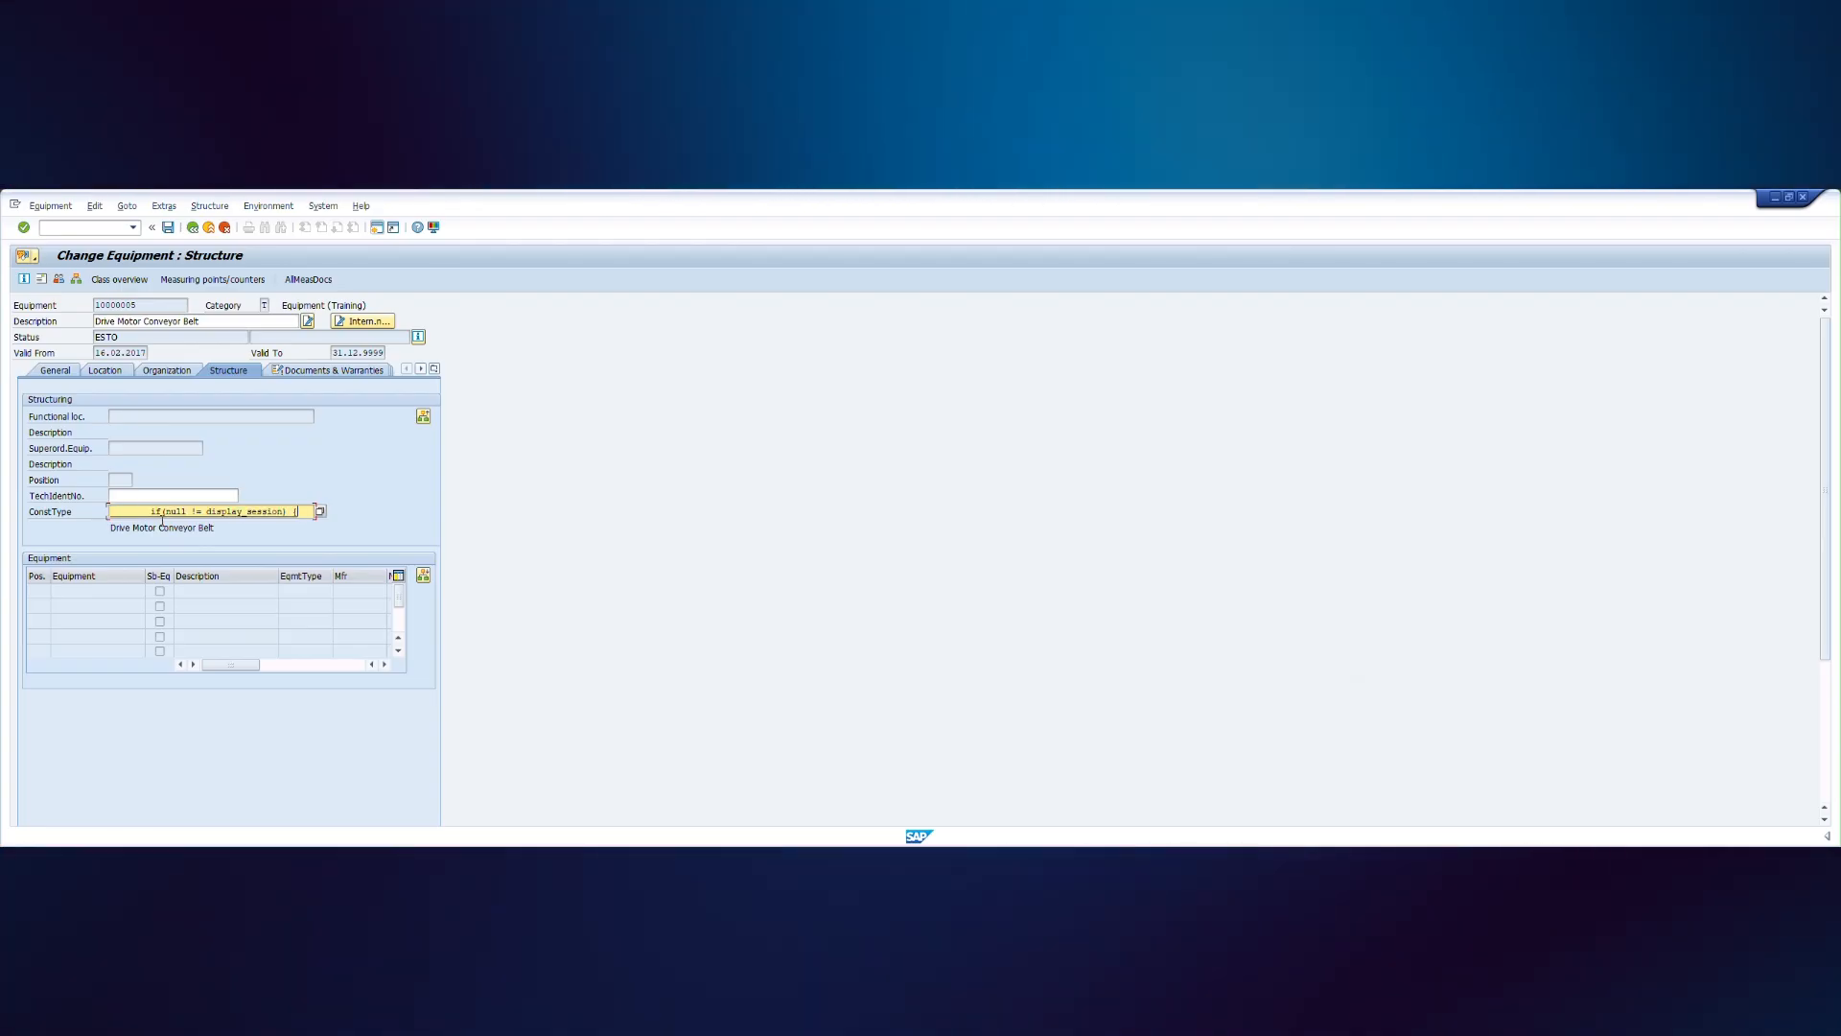
left_click_drag(299, 512, 110, 512)
key("ctrl+c")
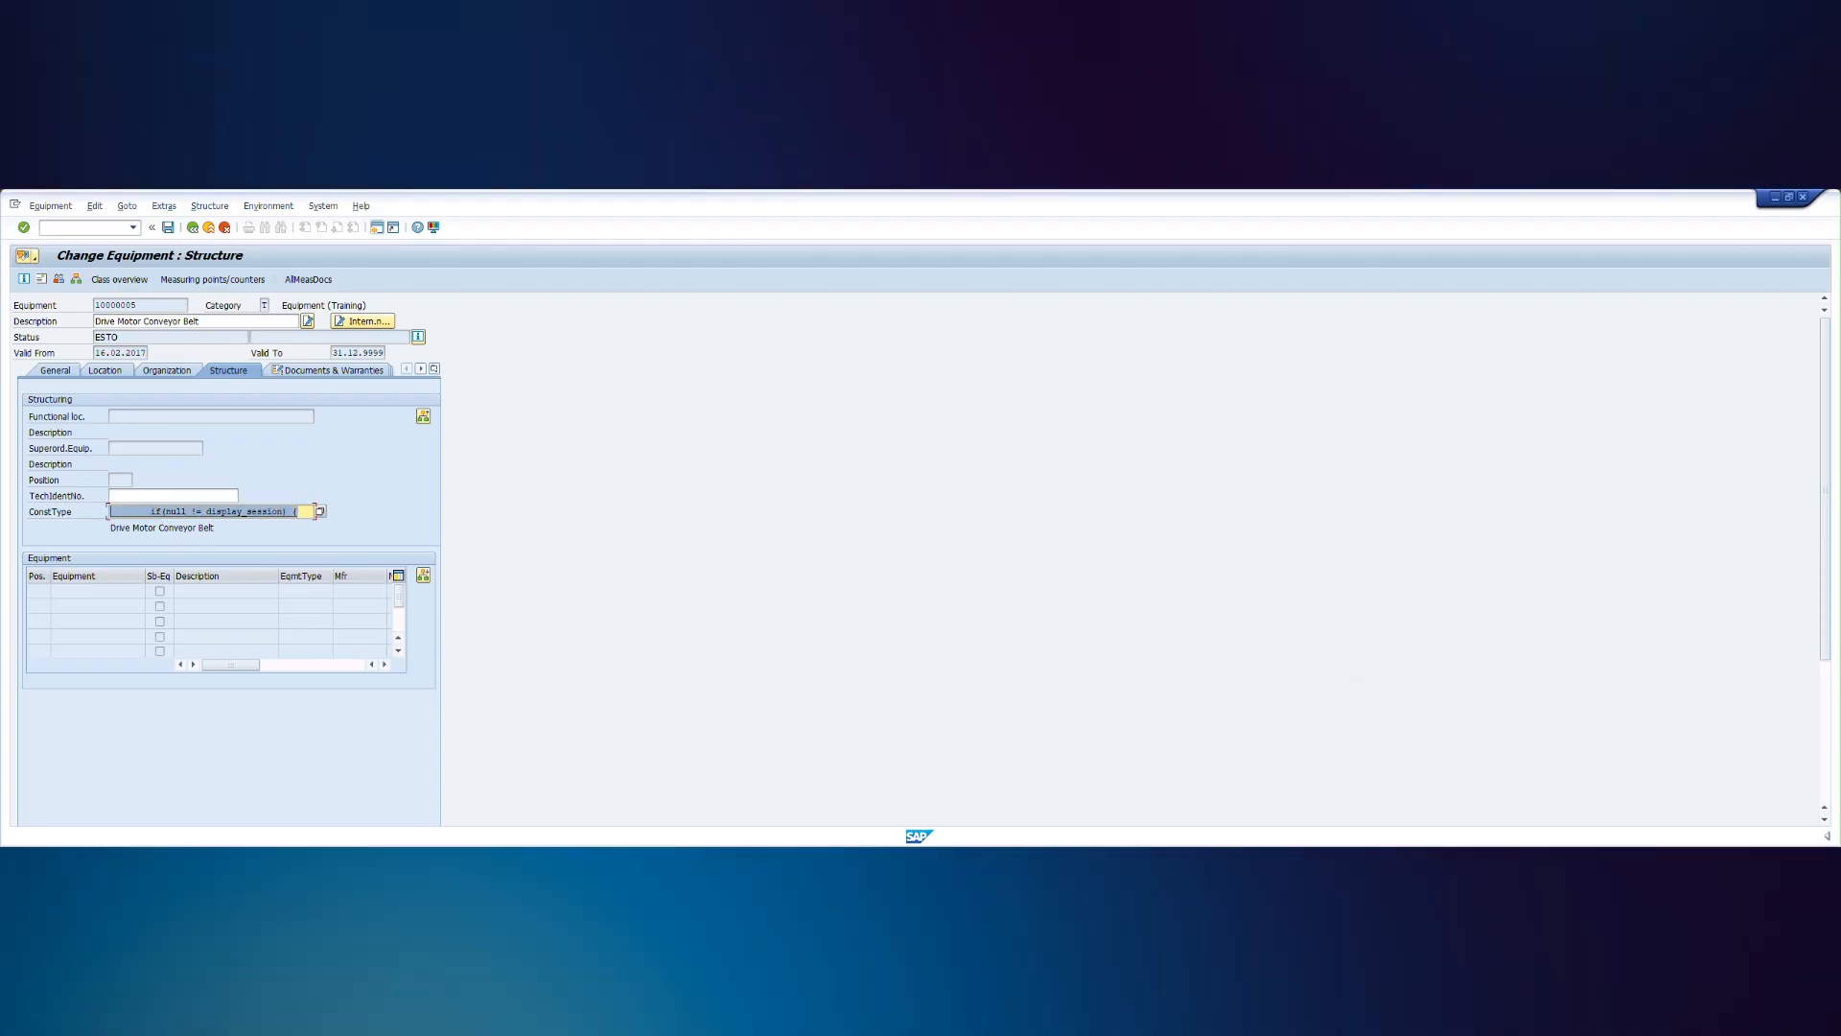
key("Delete")
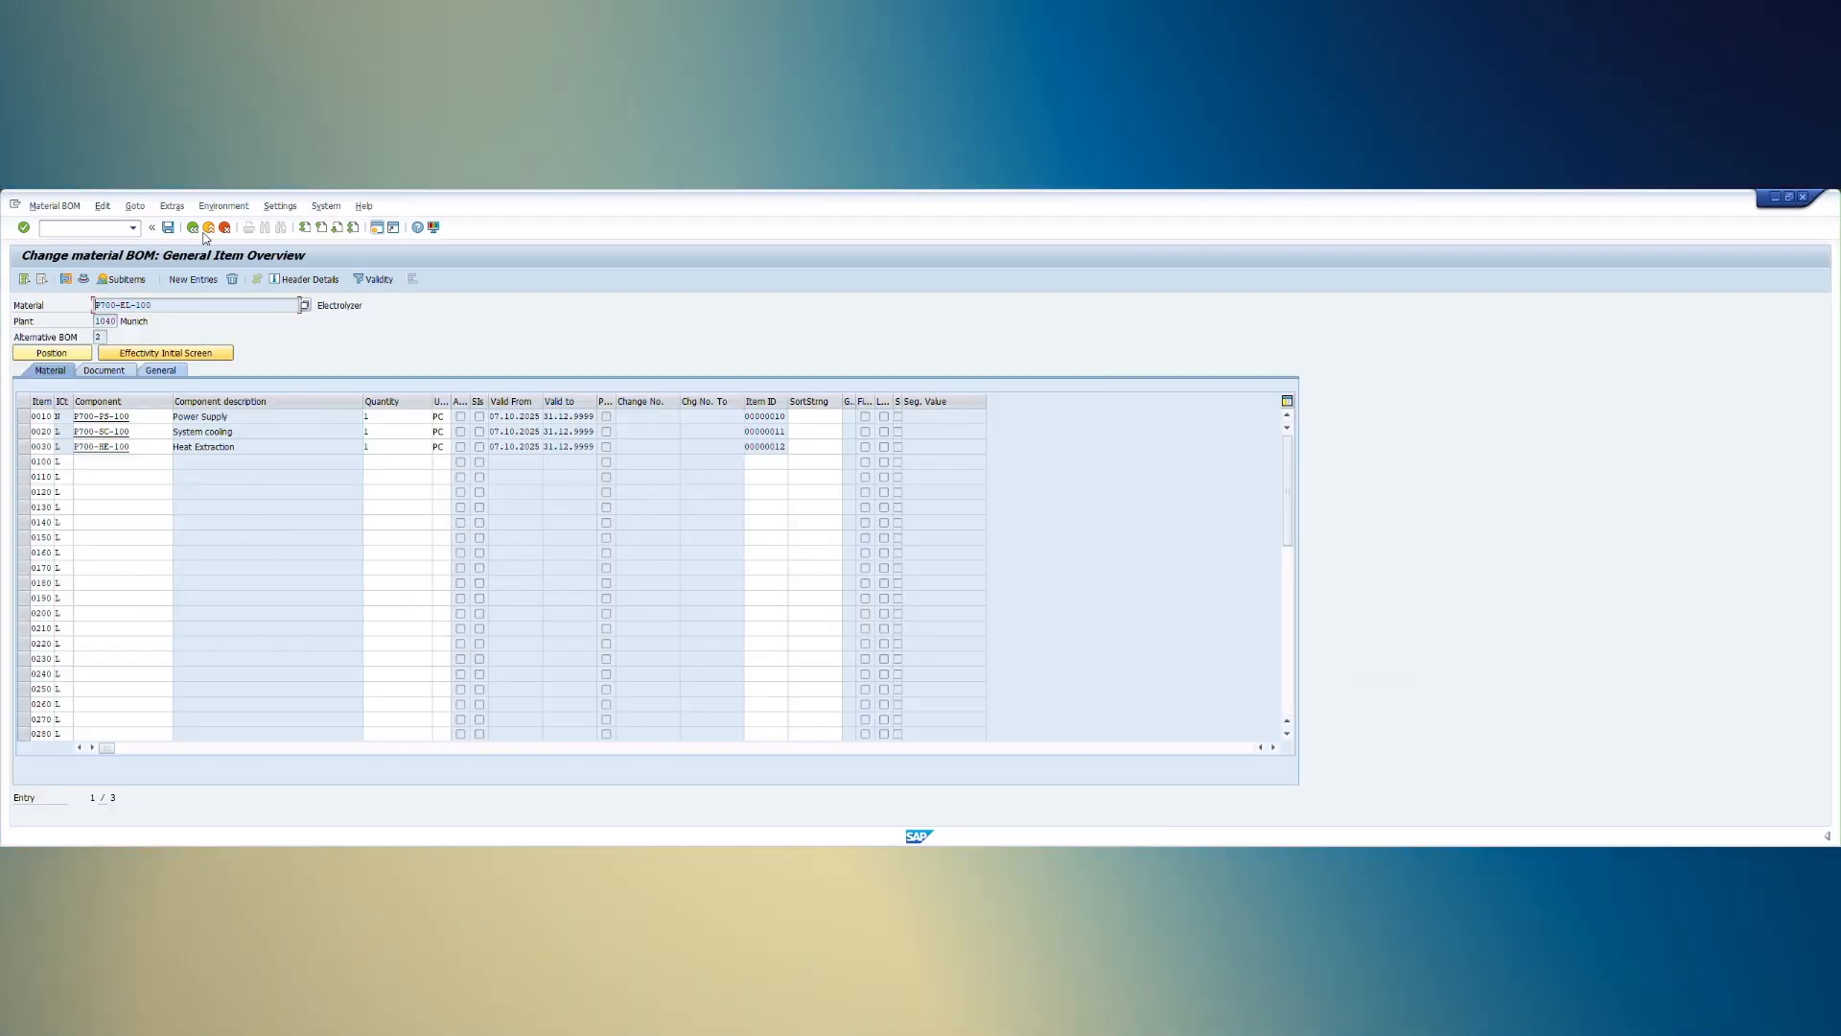
- Enter the BOM header material P700-EL-100 as the construction type of equipment 10000005 and save the equipment
left_click(208, 230)
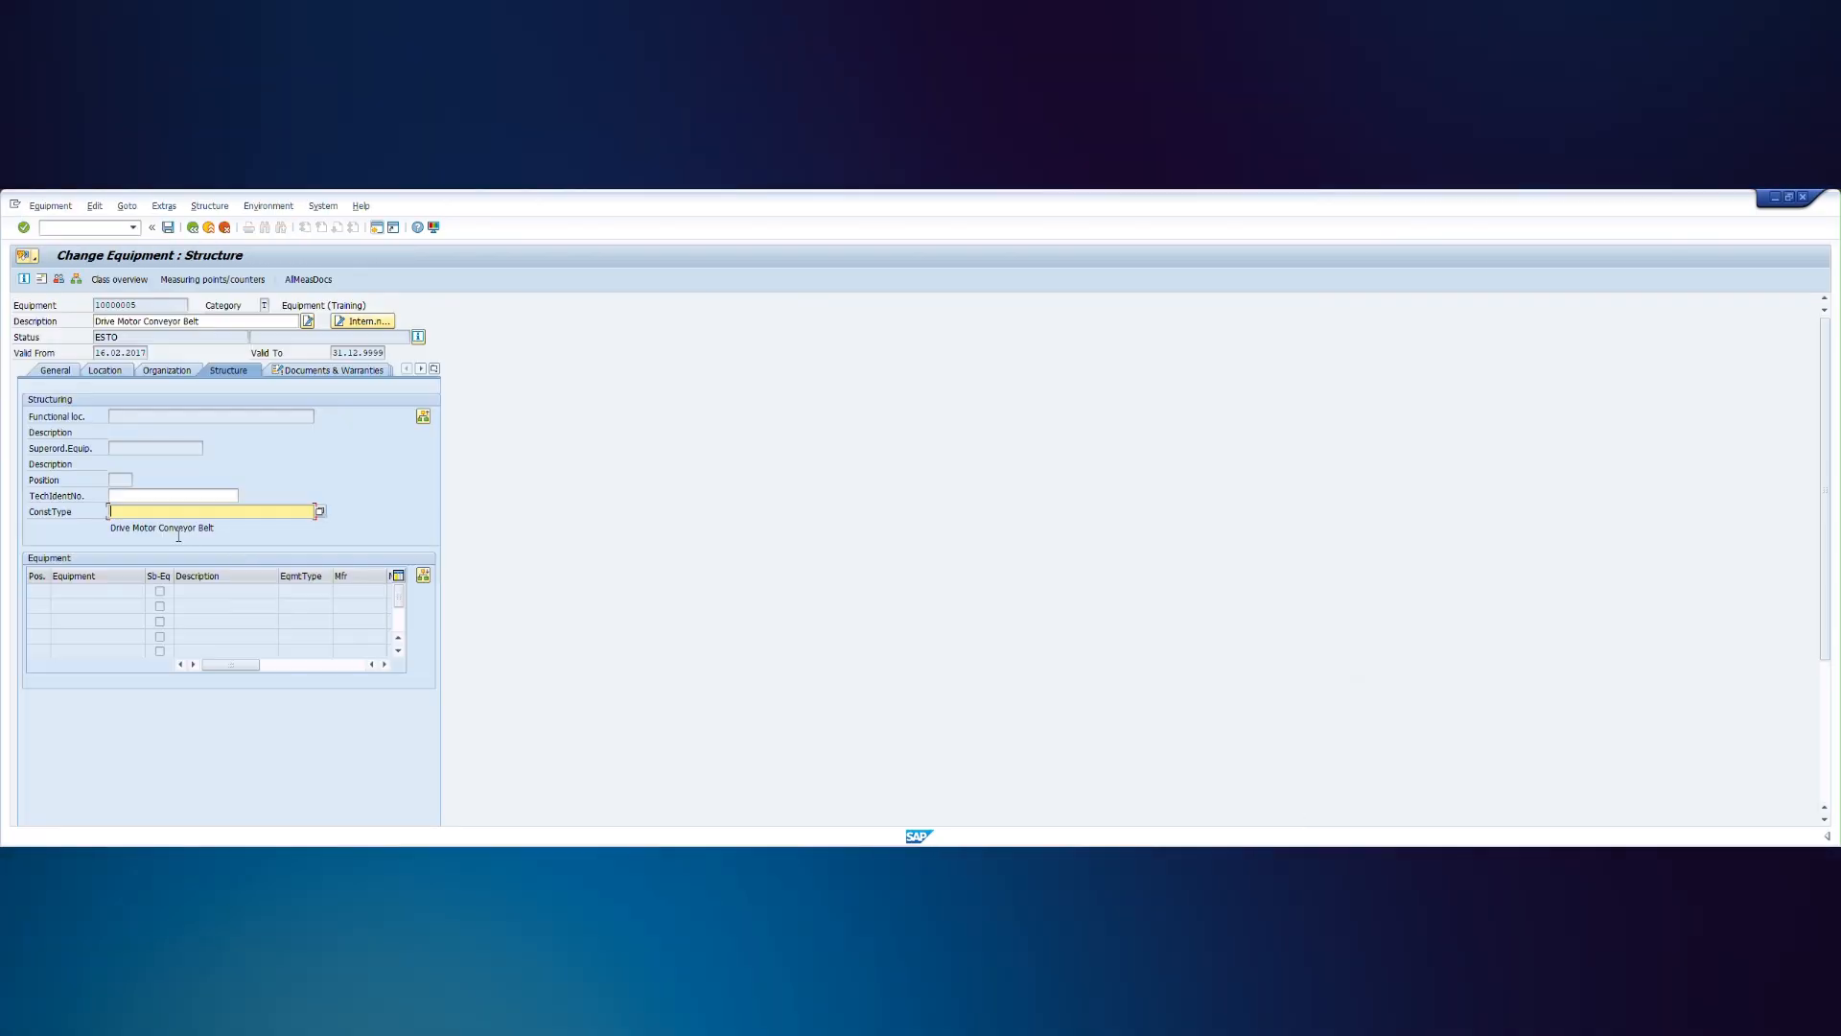
key("ctrl+v")
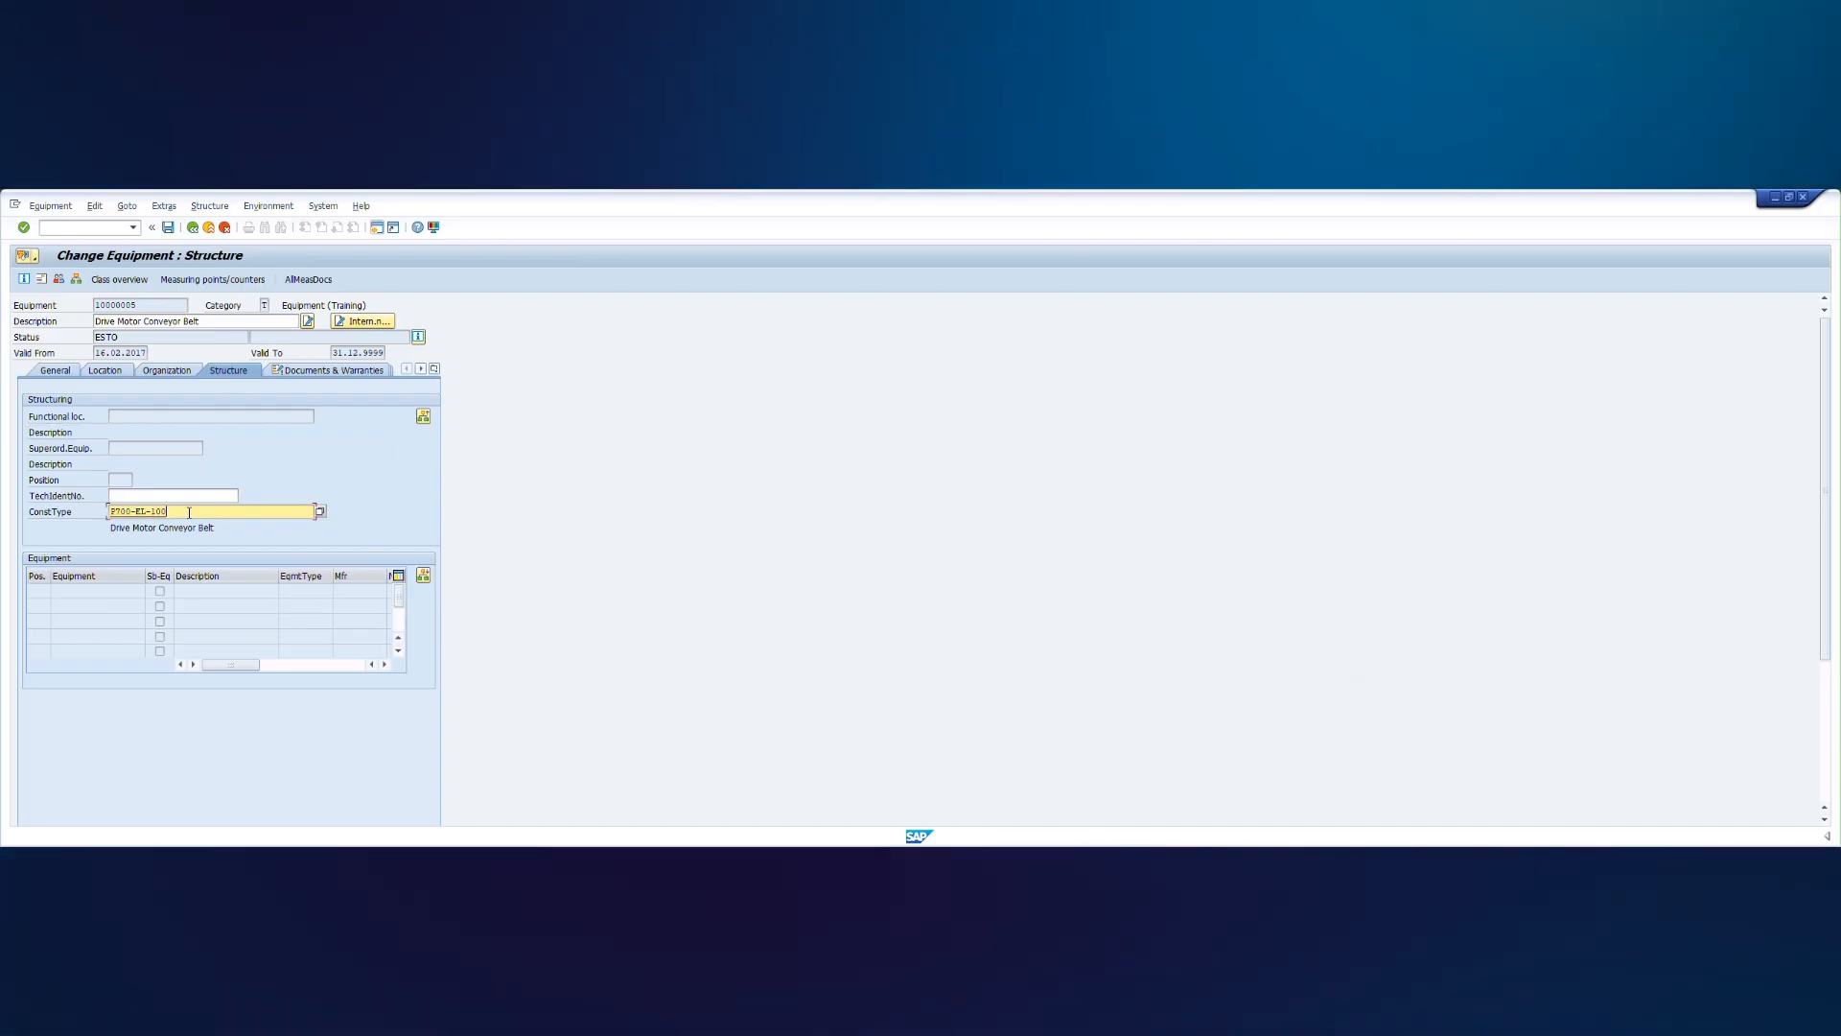
key("Return")
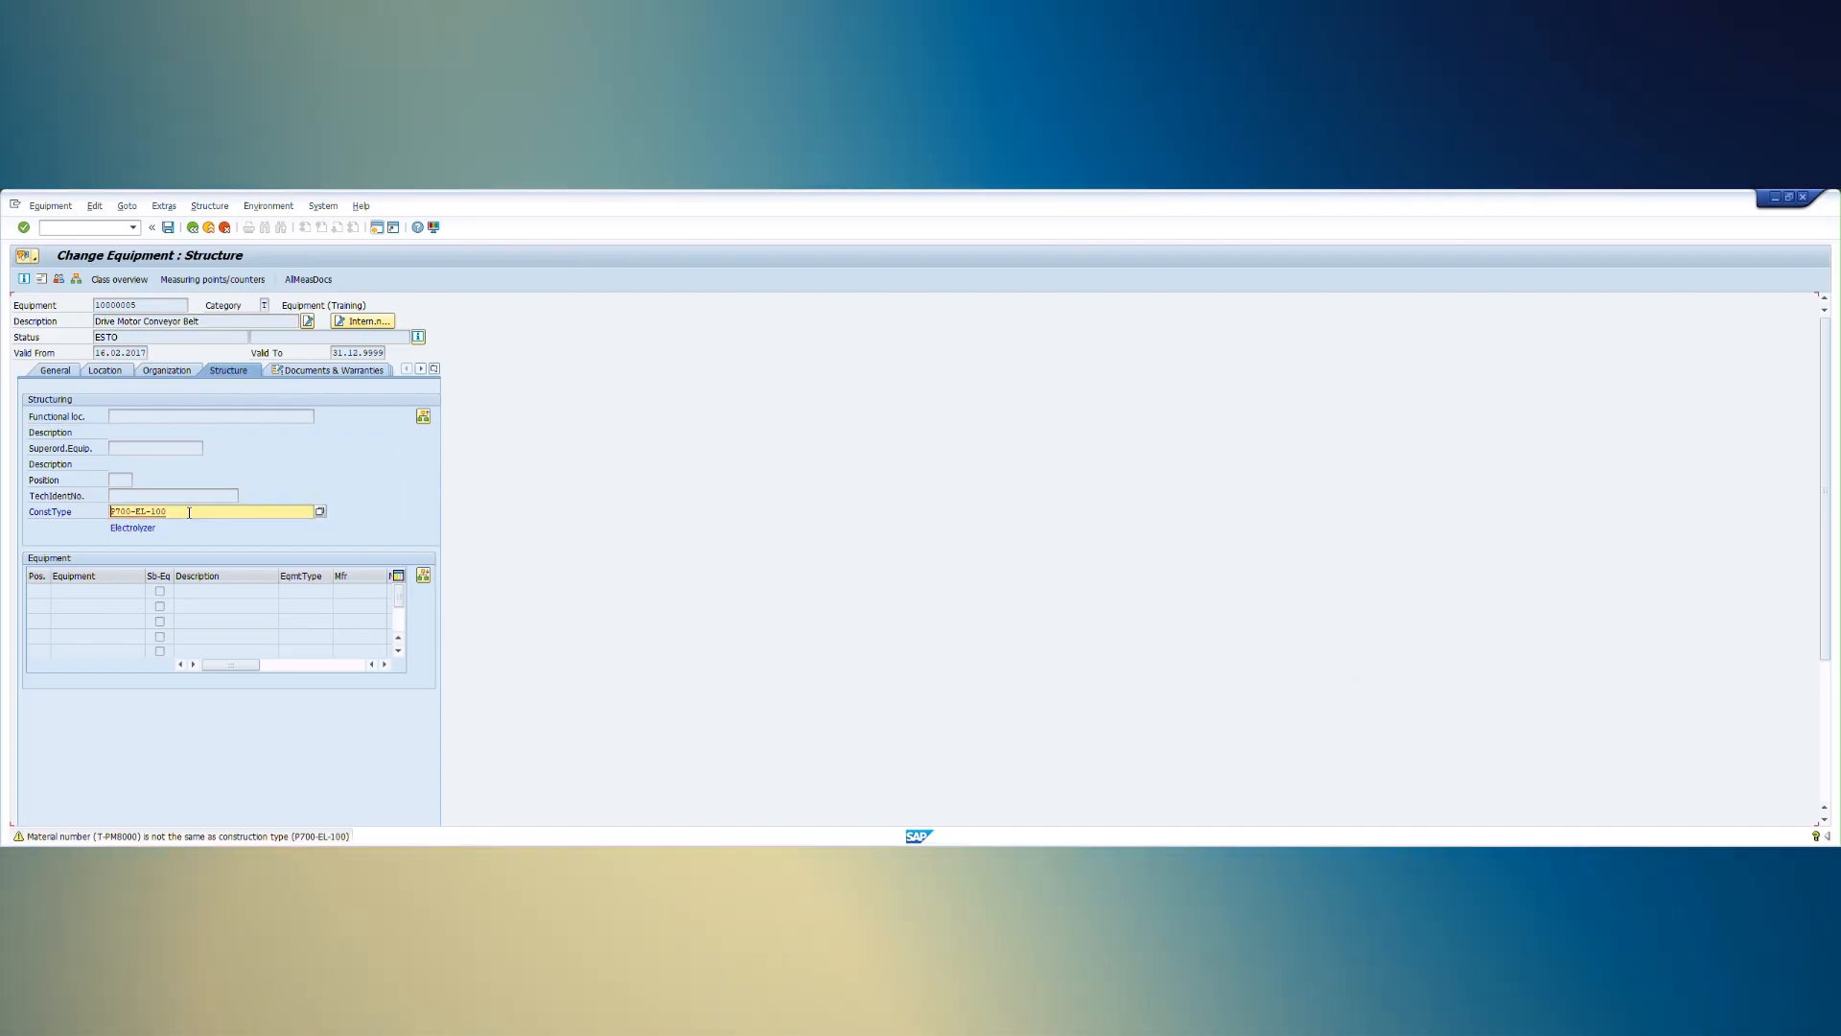
key("Return")
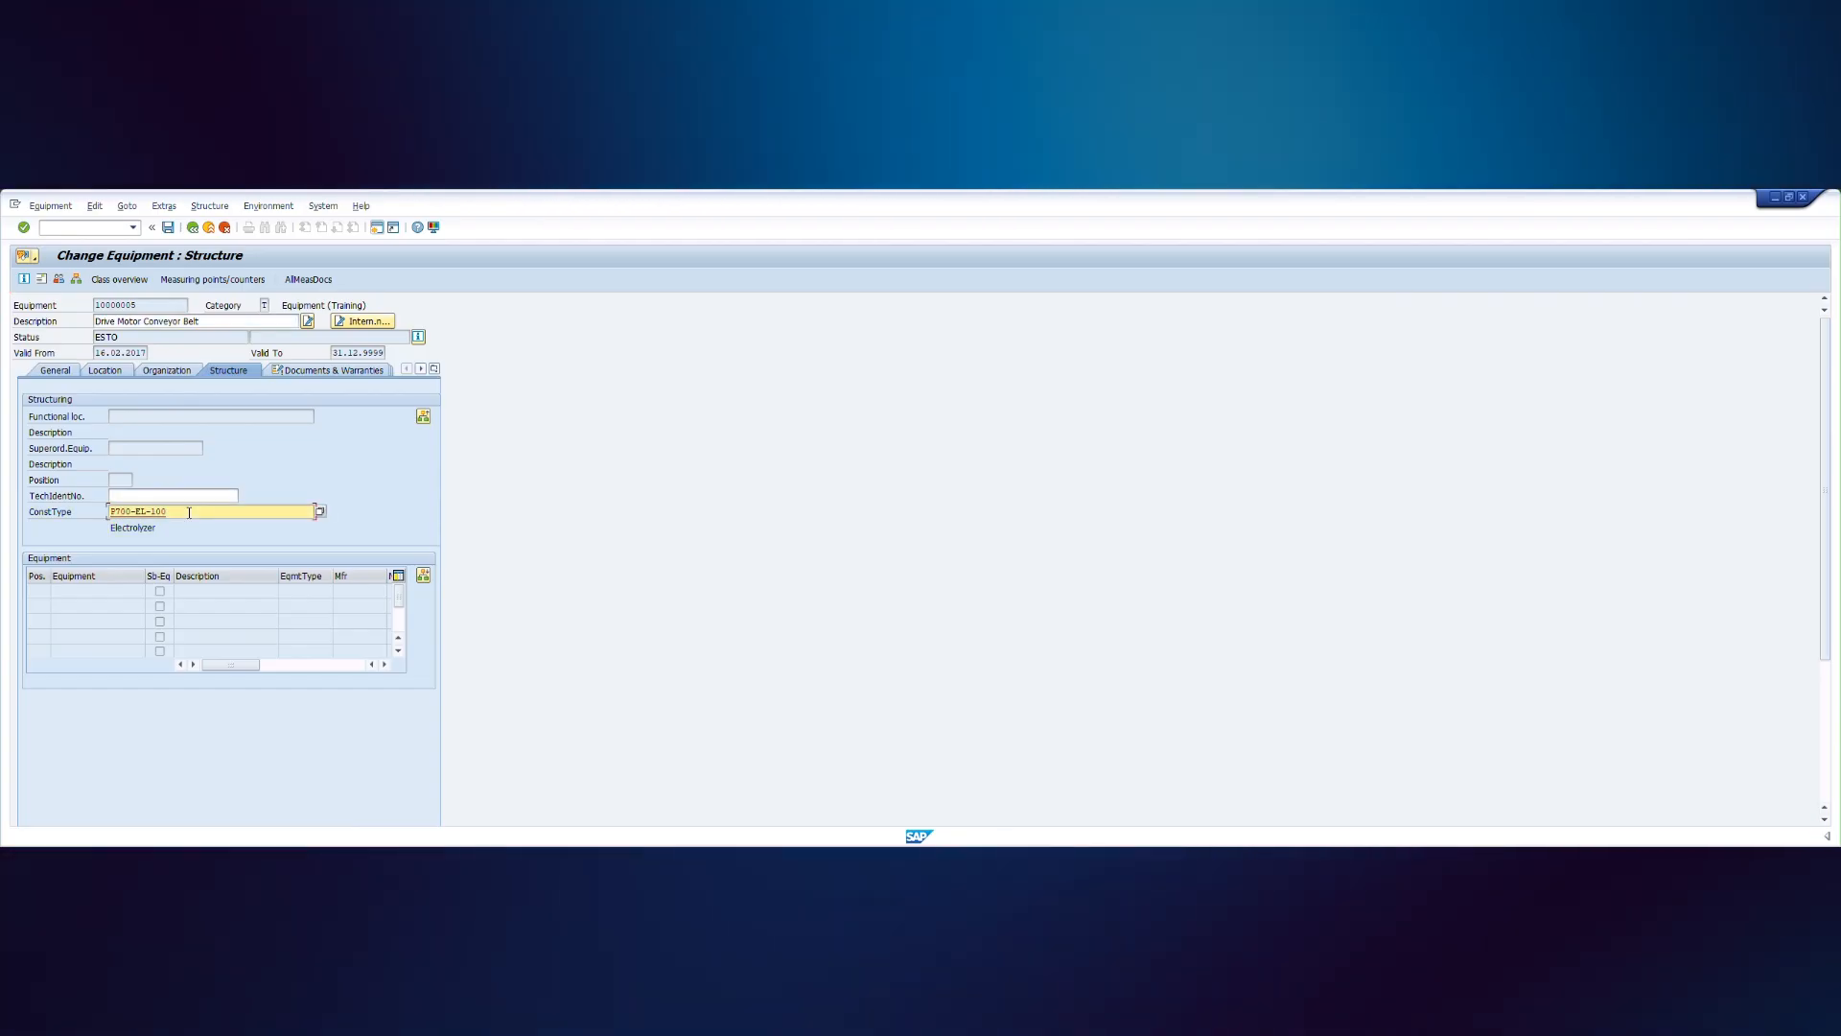
left_click(166, 229)
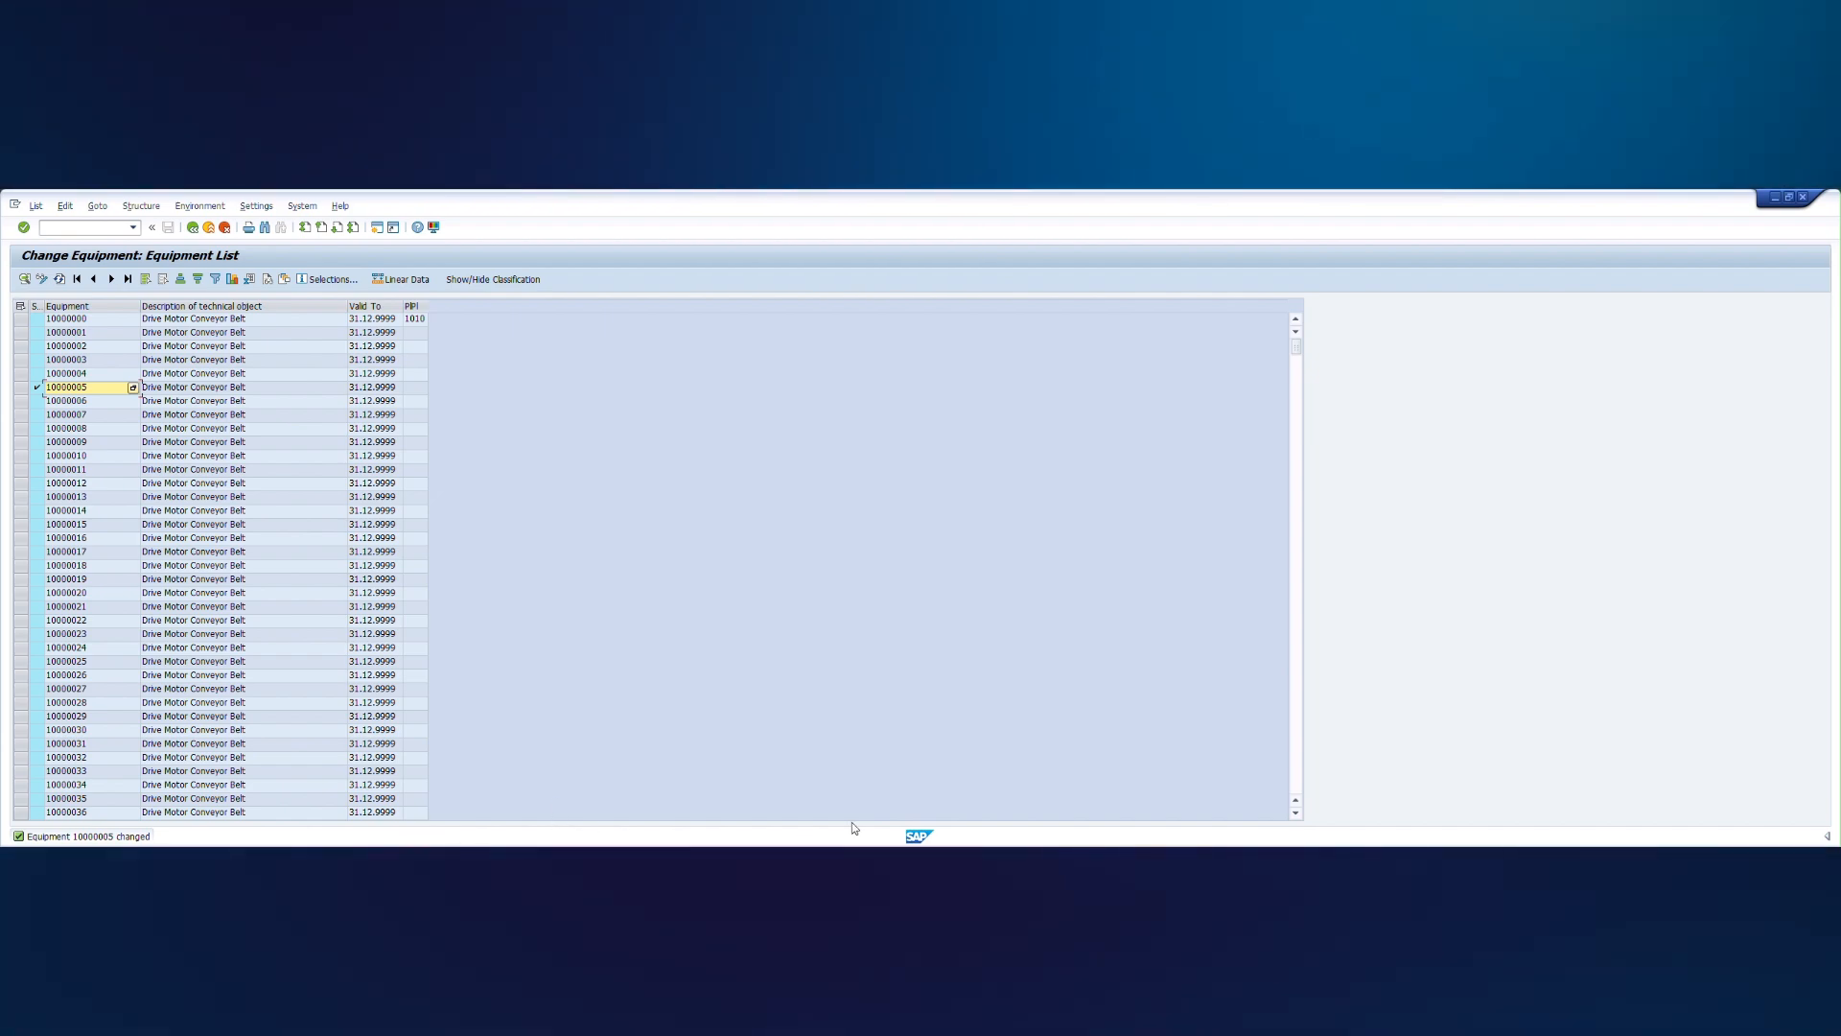
- Switch to the Word notes, review the BOM types and creation steps, and highlight "Create Equipment BOM" beside IB01
mouse_move(1128, 863)
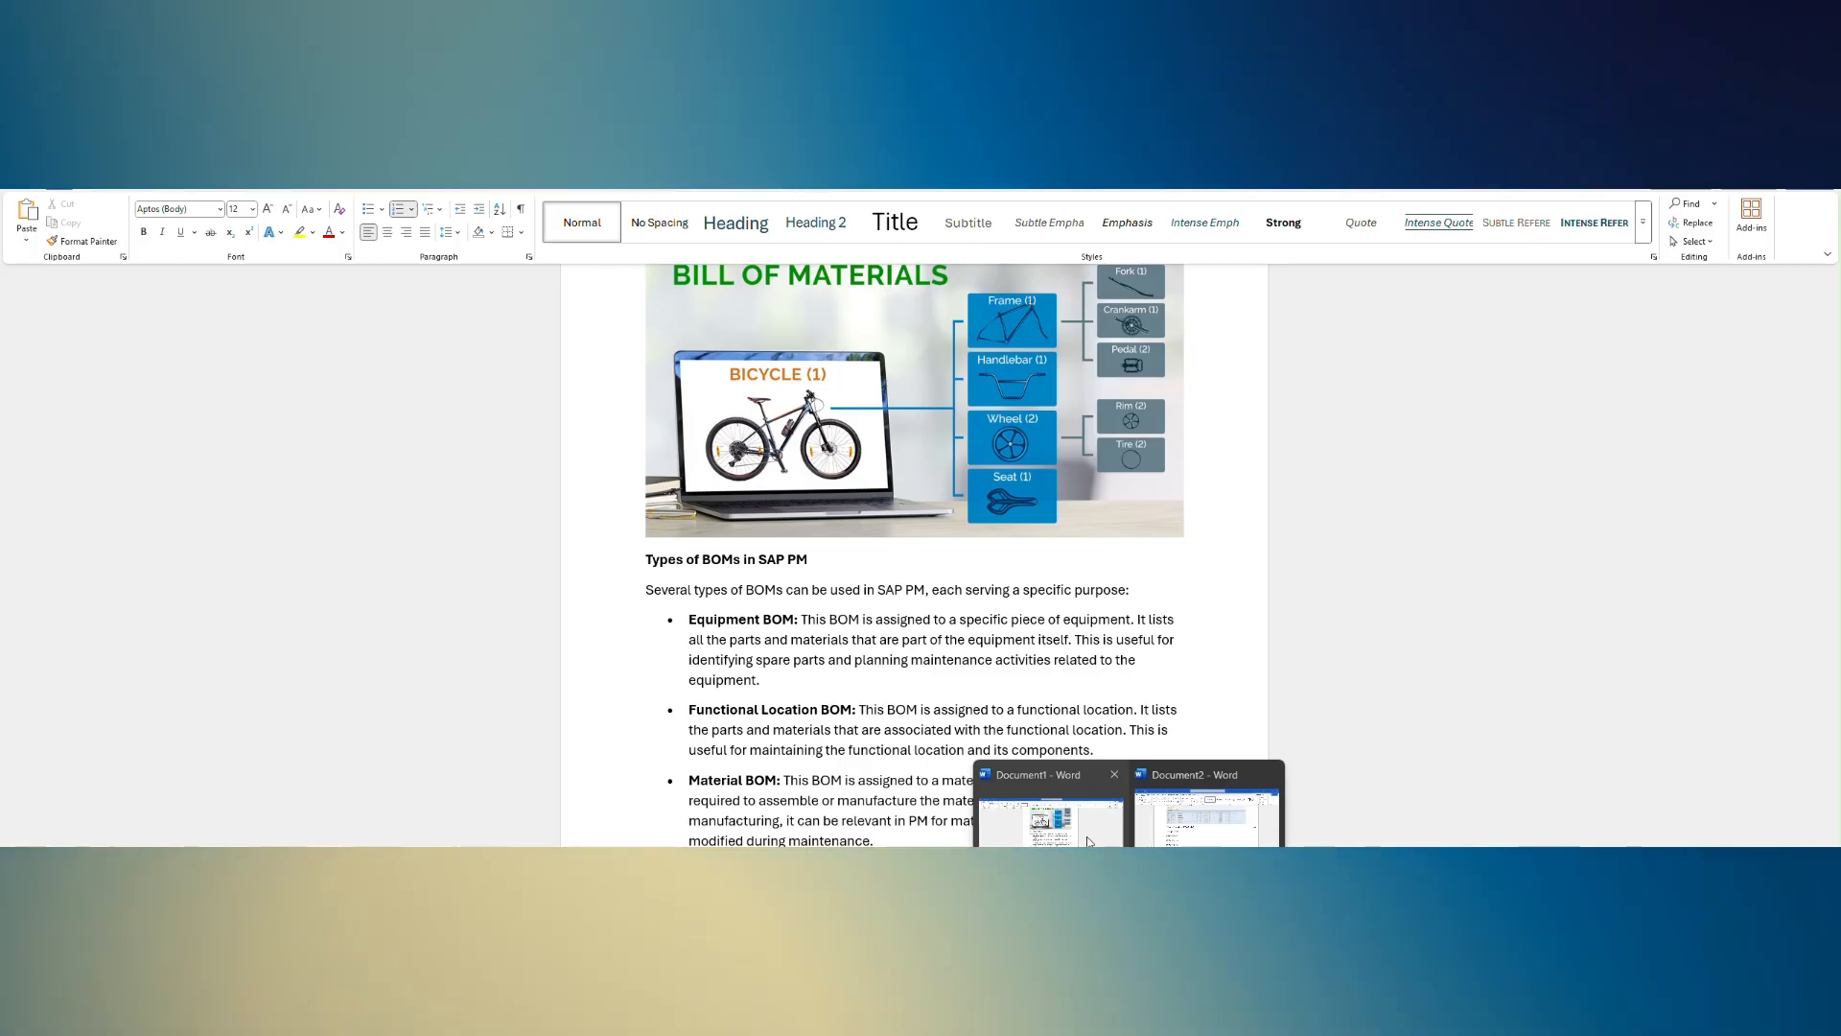
left_click(1085, 837)
scroll(684, 415, "down", 3)
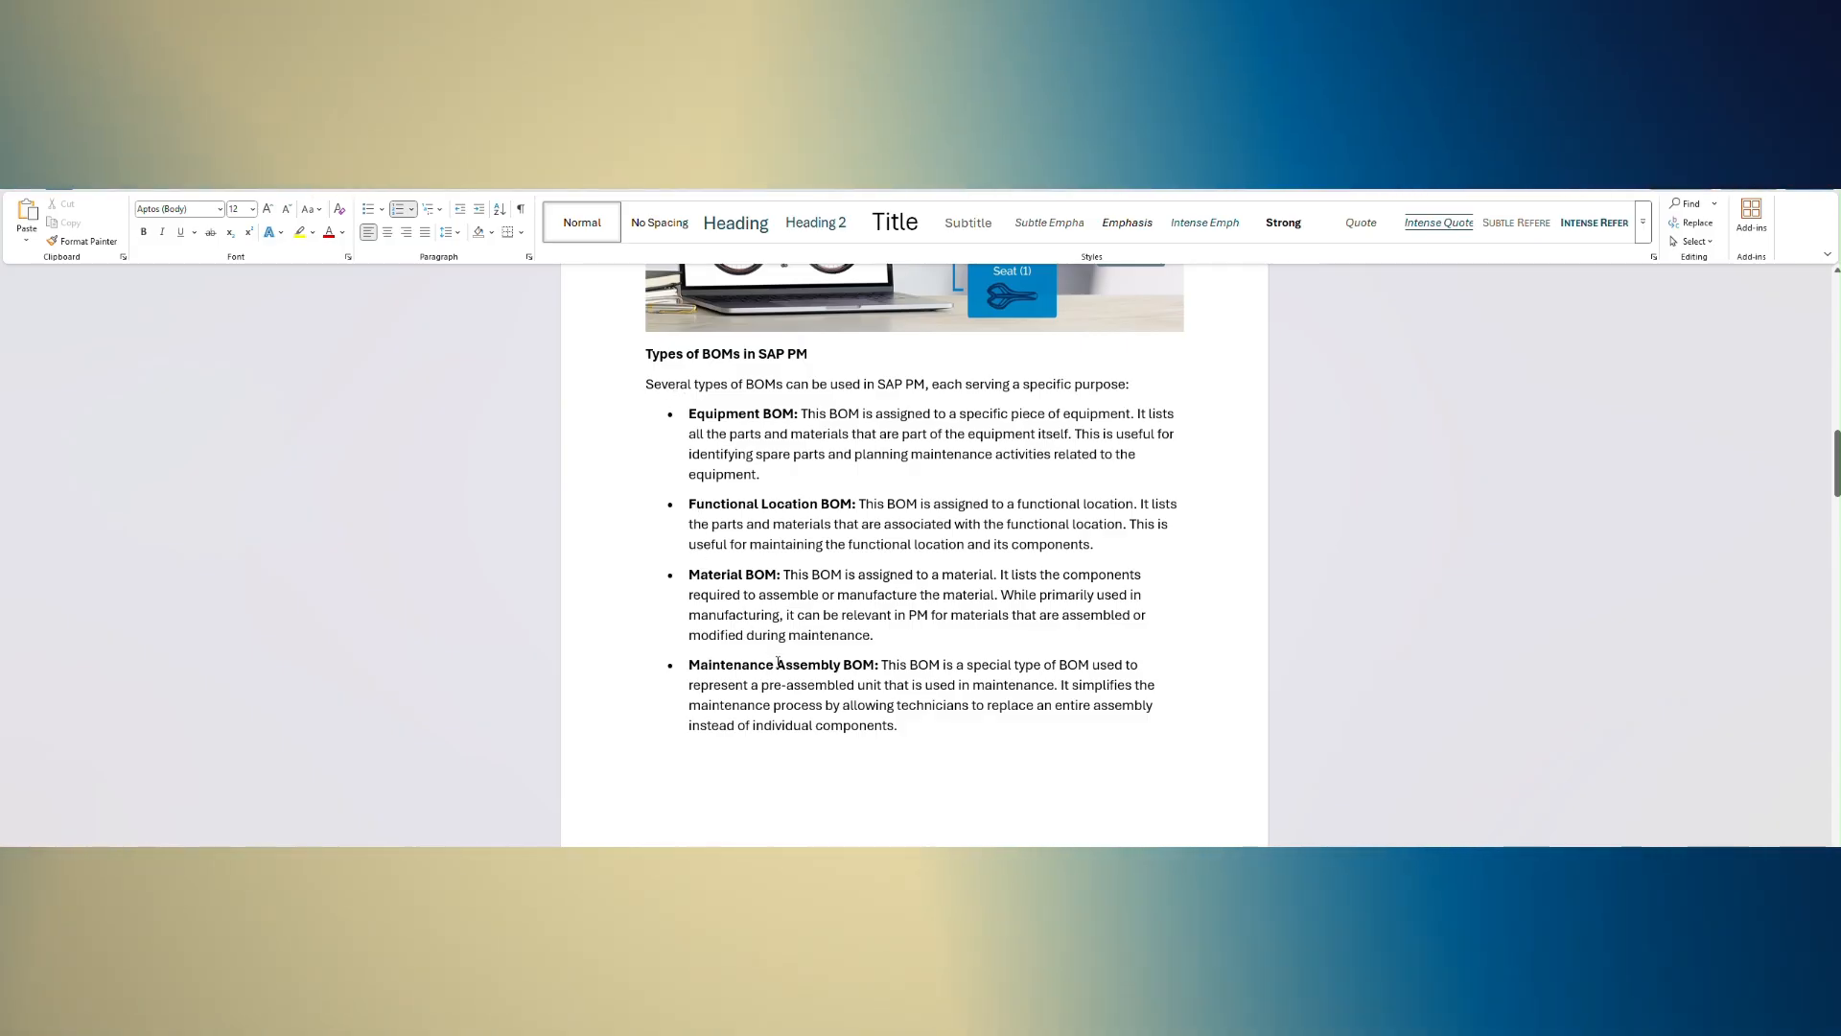
left_click(777, 664)
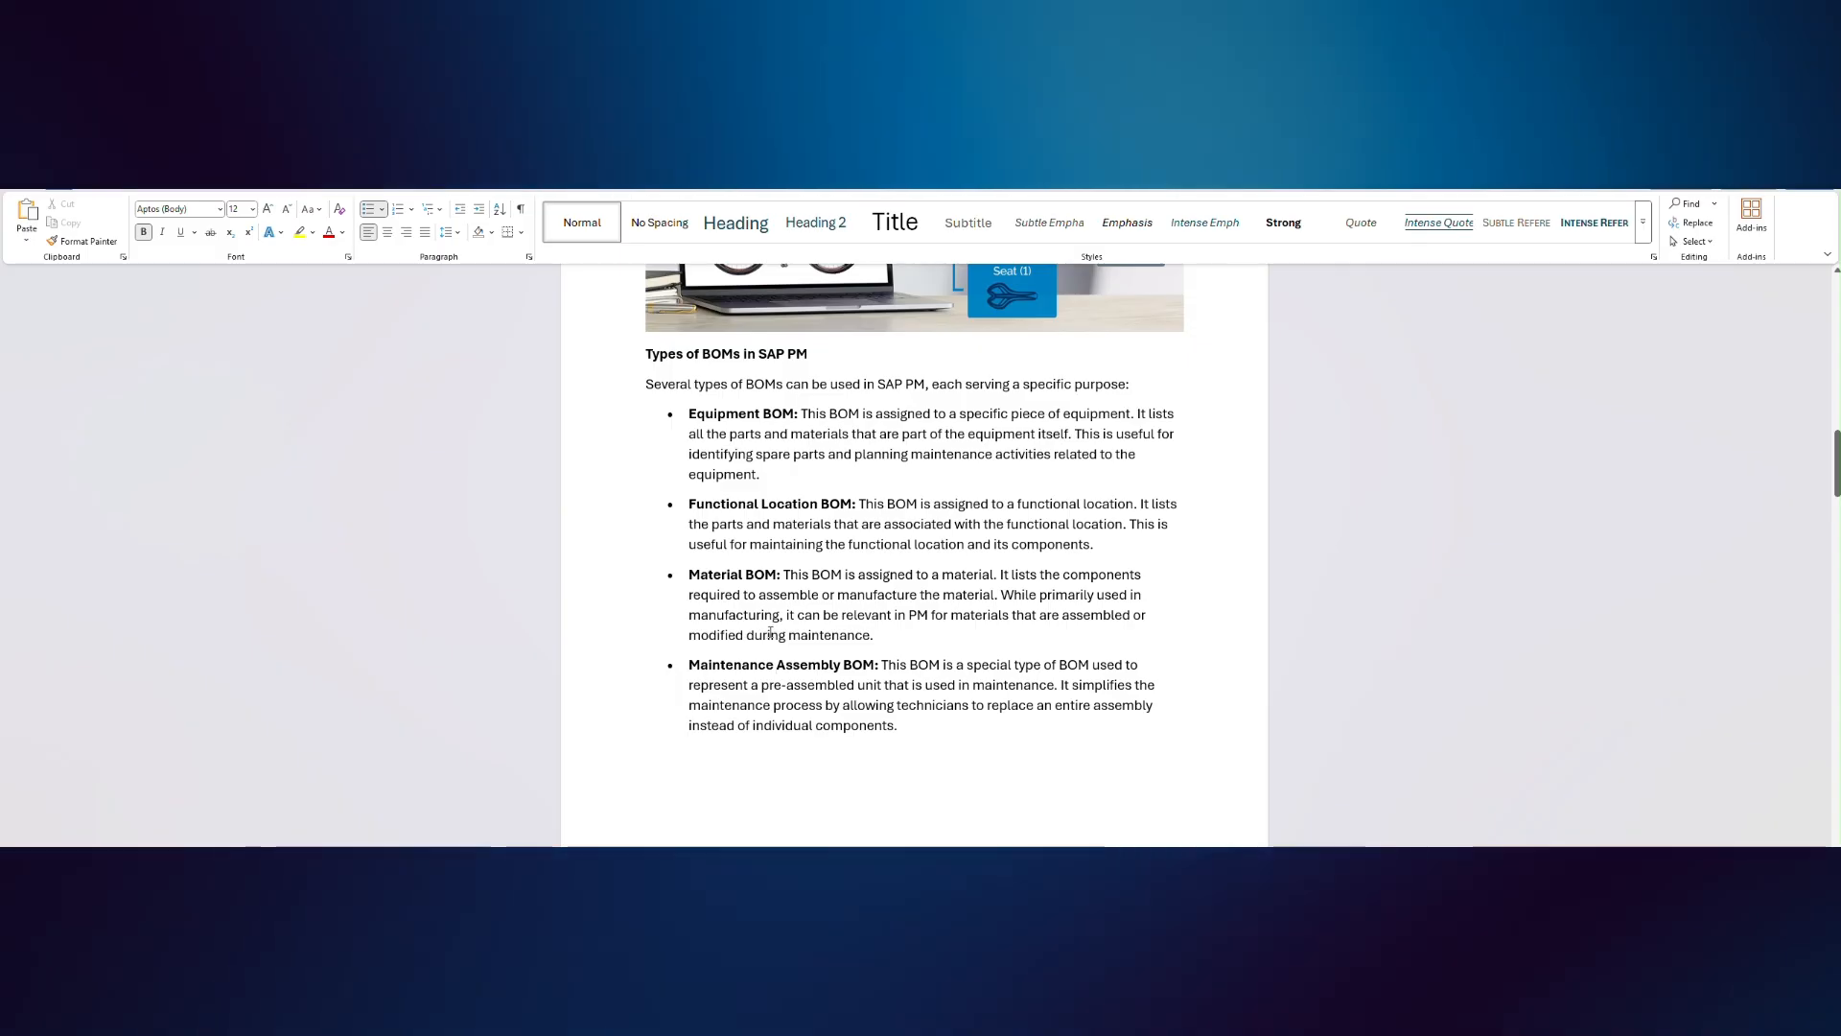
scroll(813, 698, "down", 10)
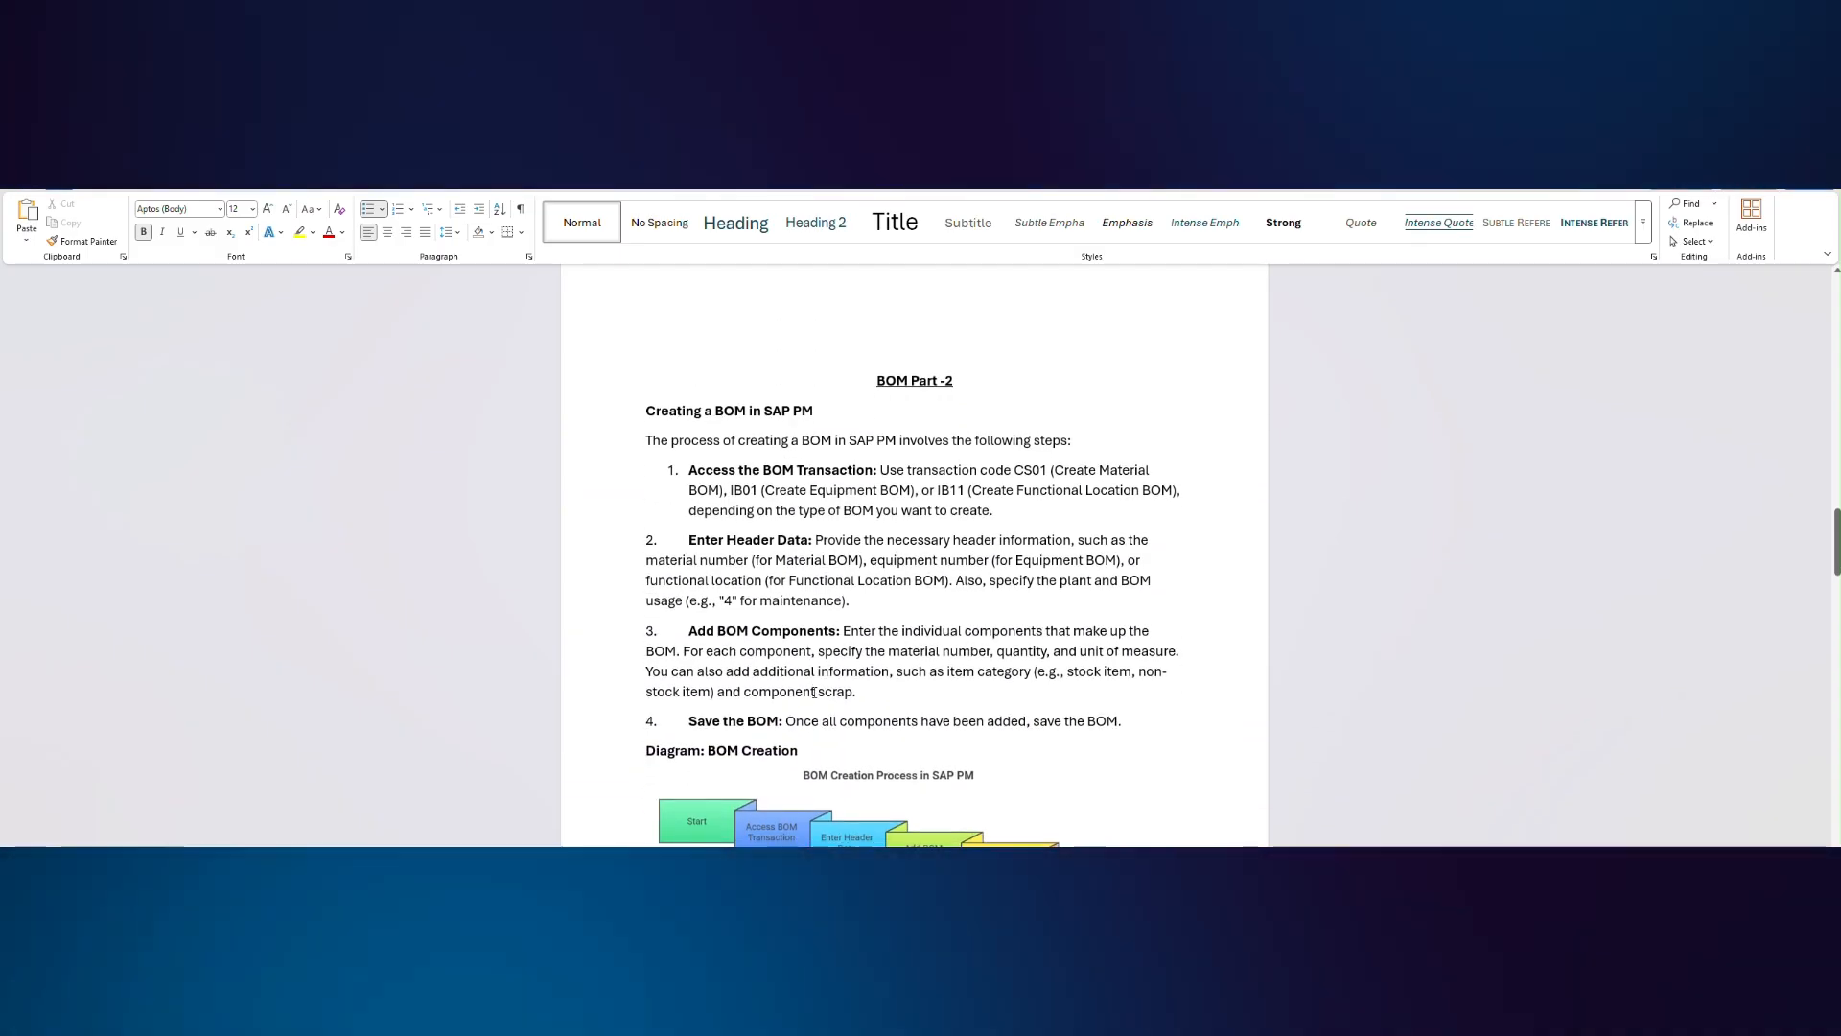
scroll(814, 690, "down", 1)
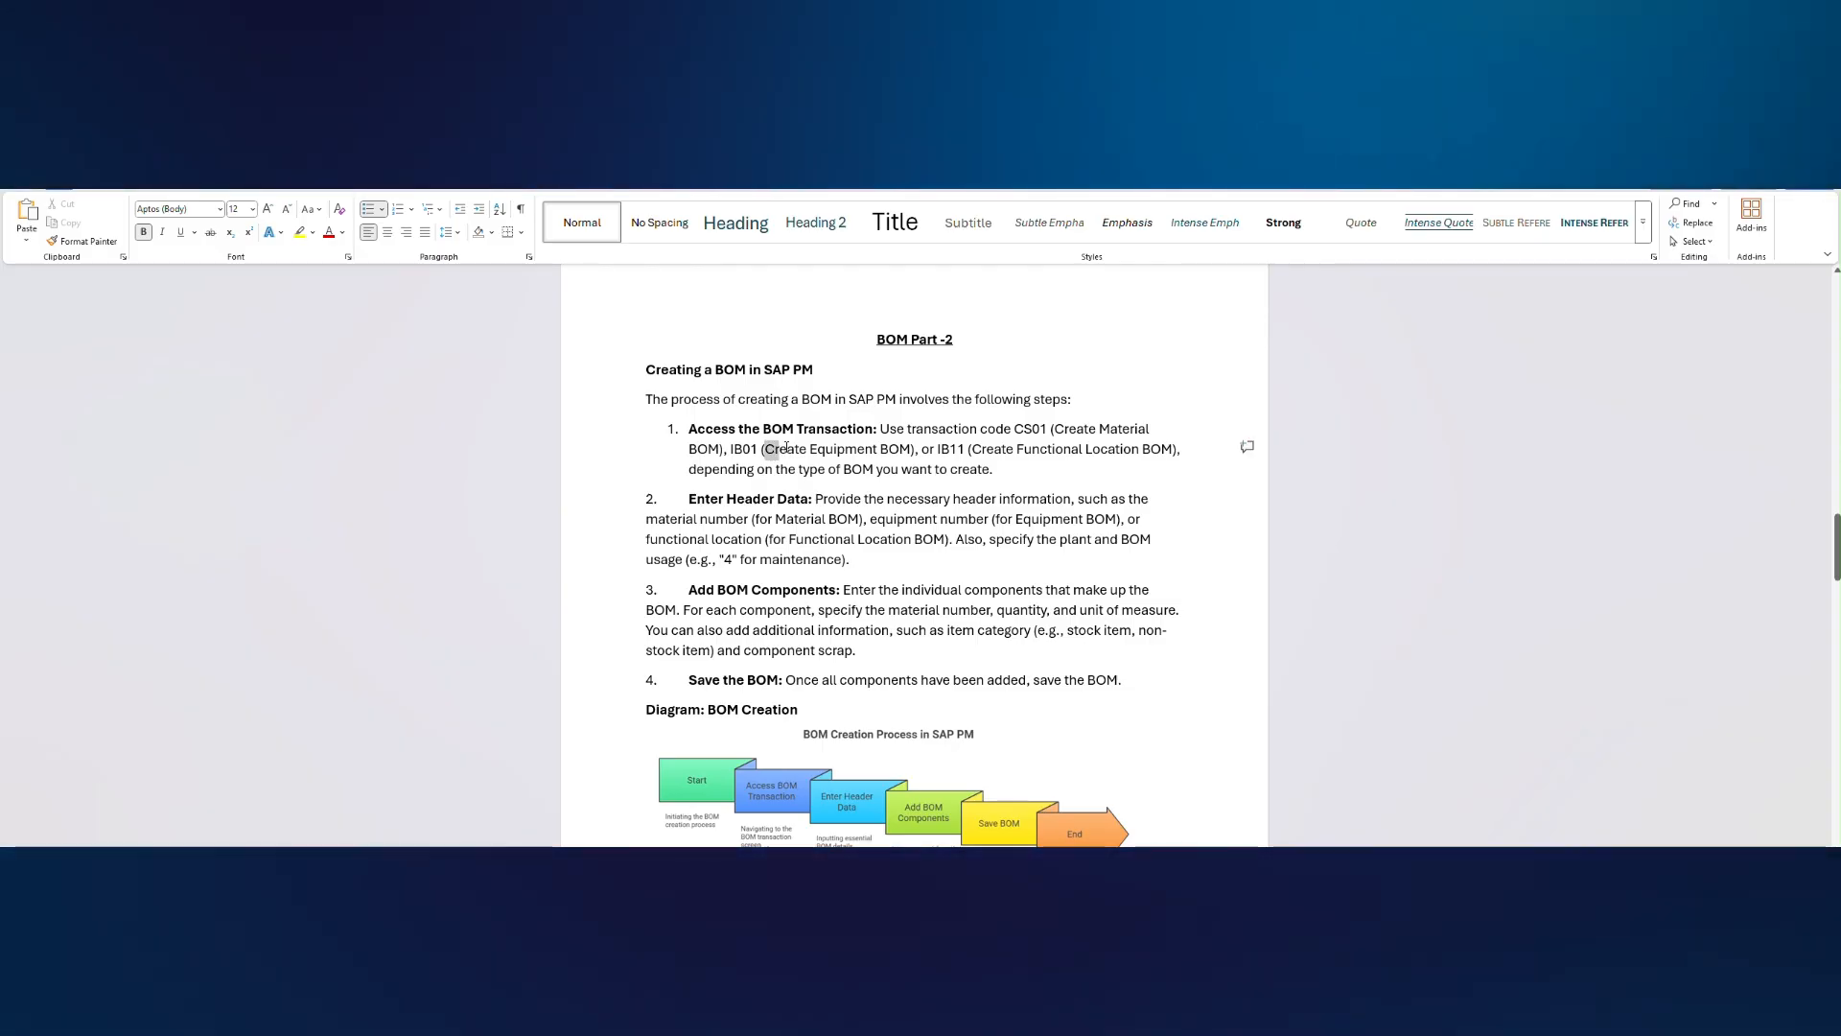
left_click_drag(878, 449, 911, 449)
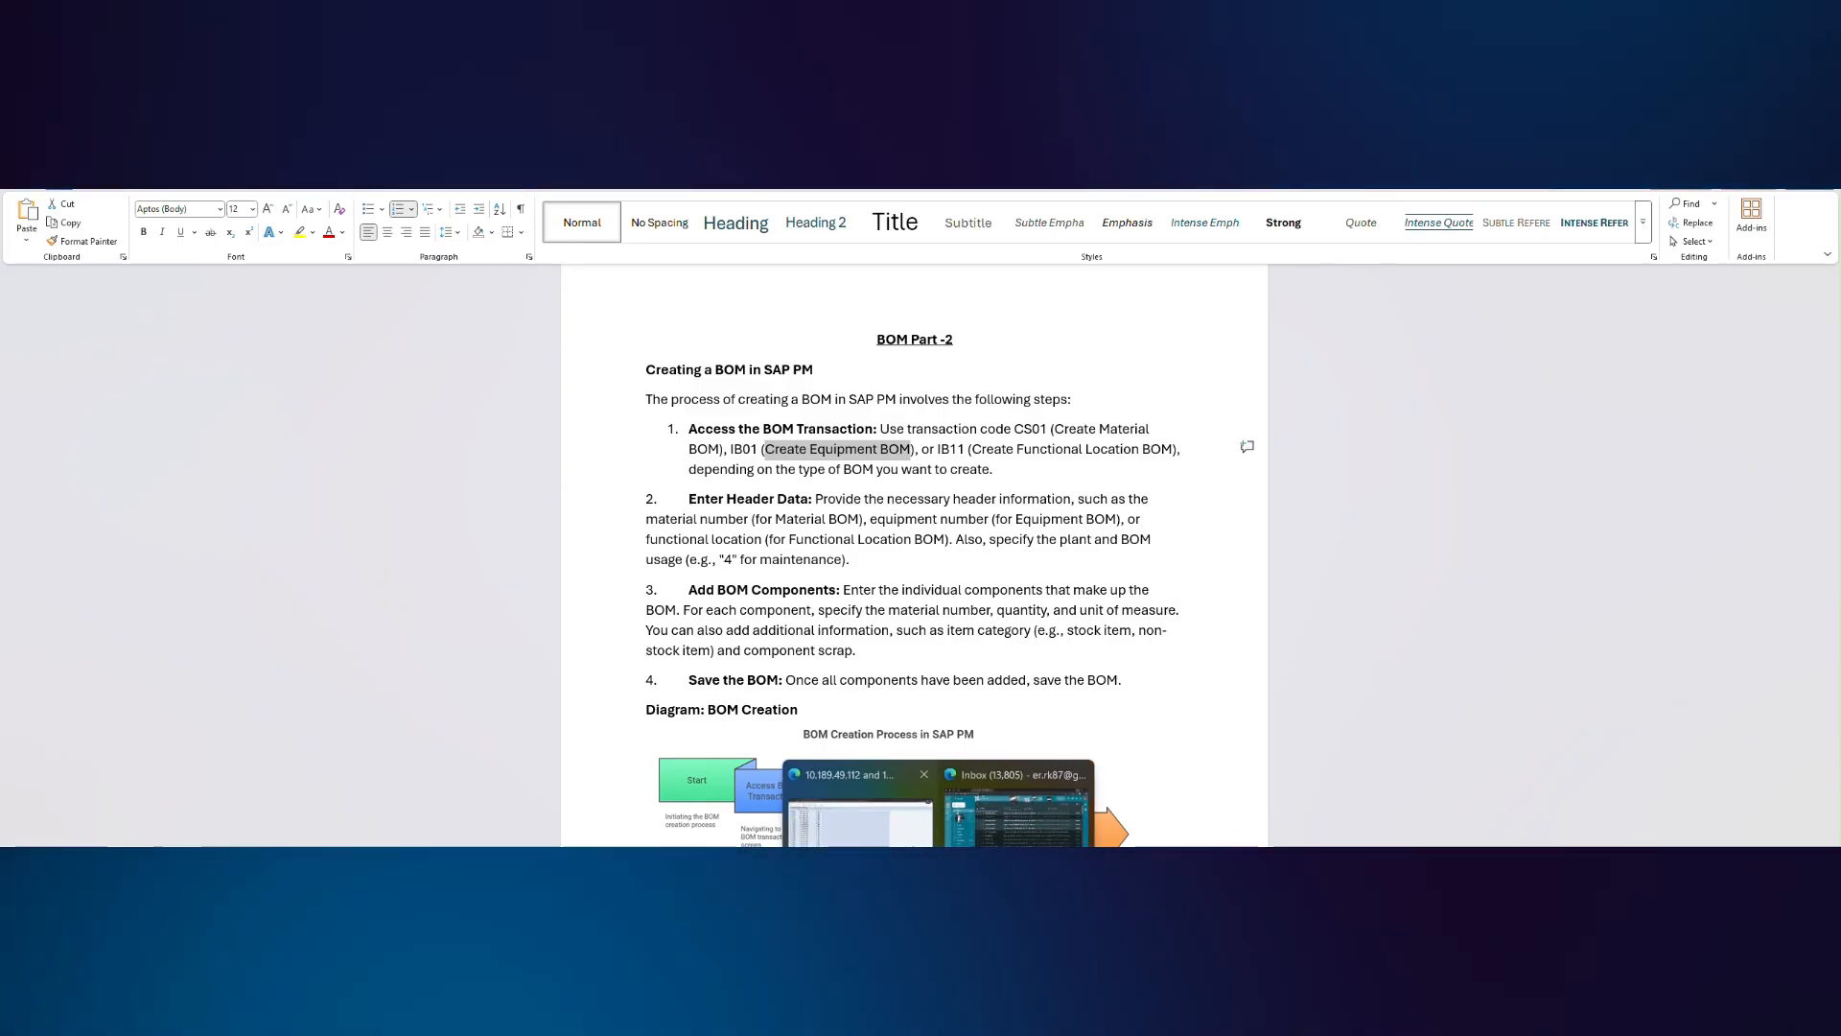
- Switch back to SAP and start an equipment BOM with IB01 for equipment 10000005, plant 1040, BOM usage 4
left_click(859, 827)
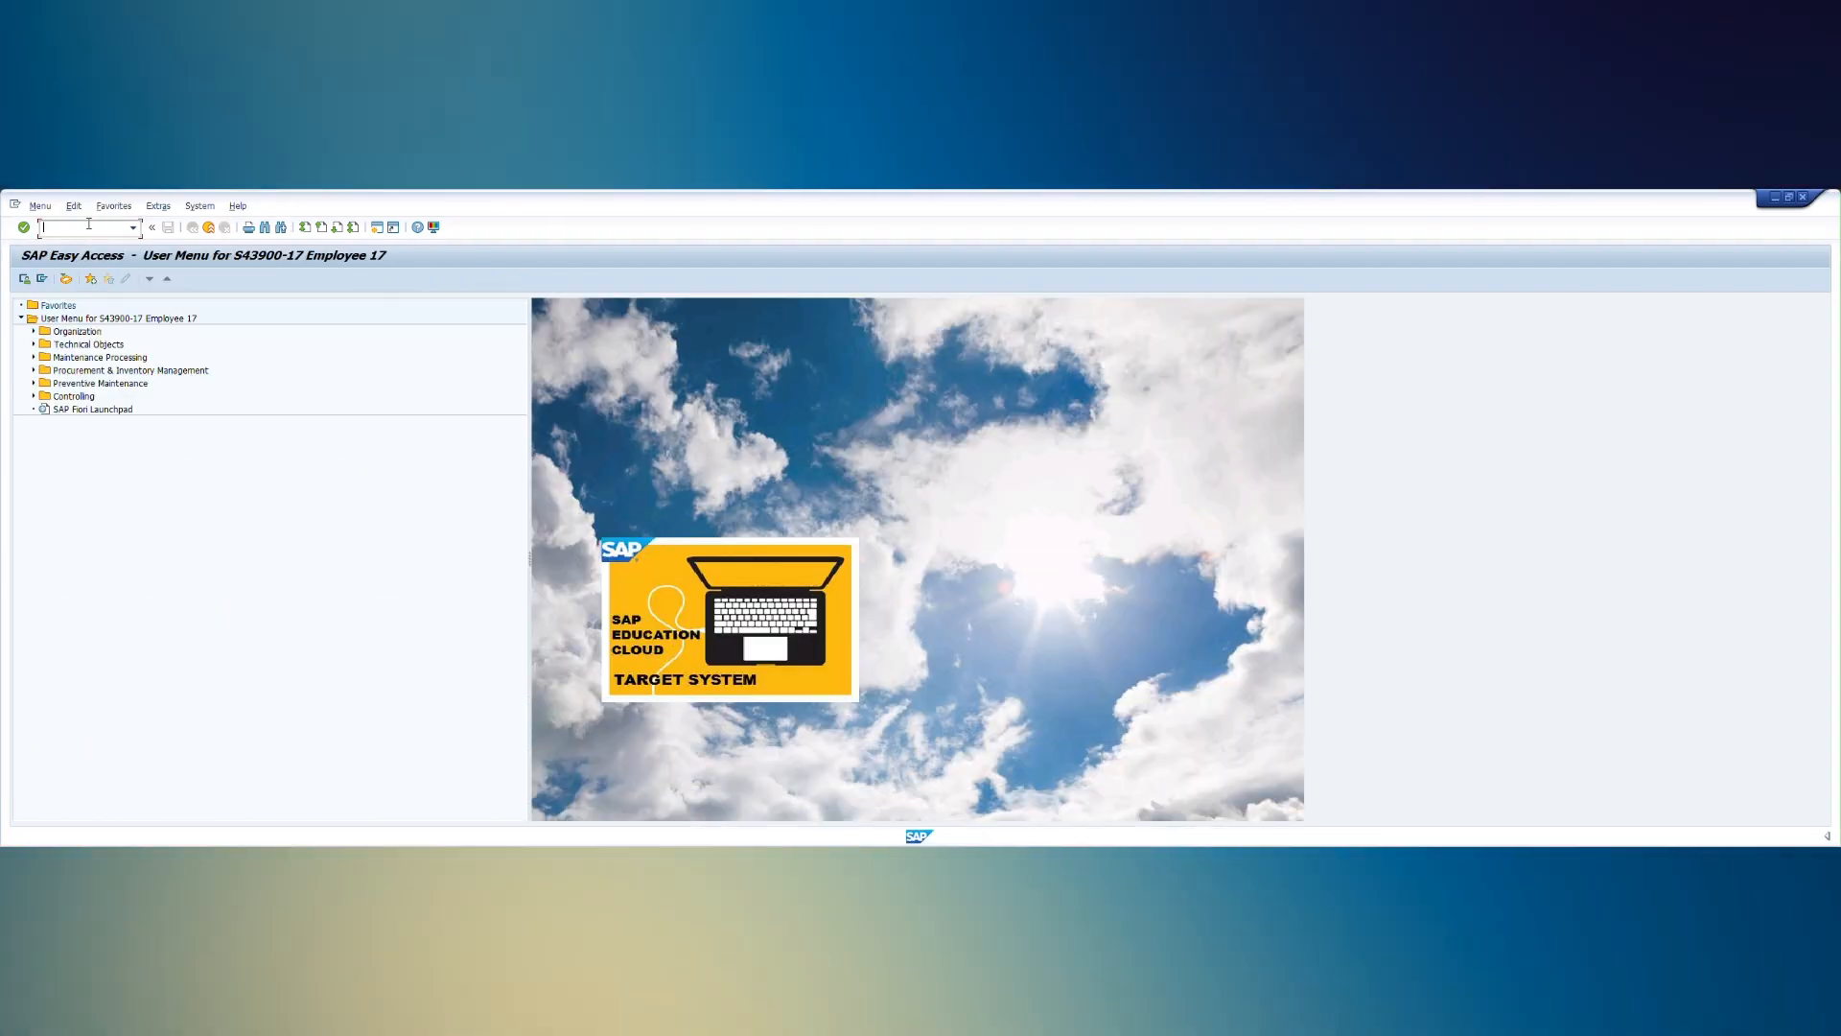
type("b01")
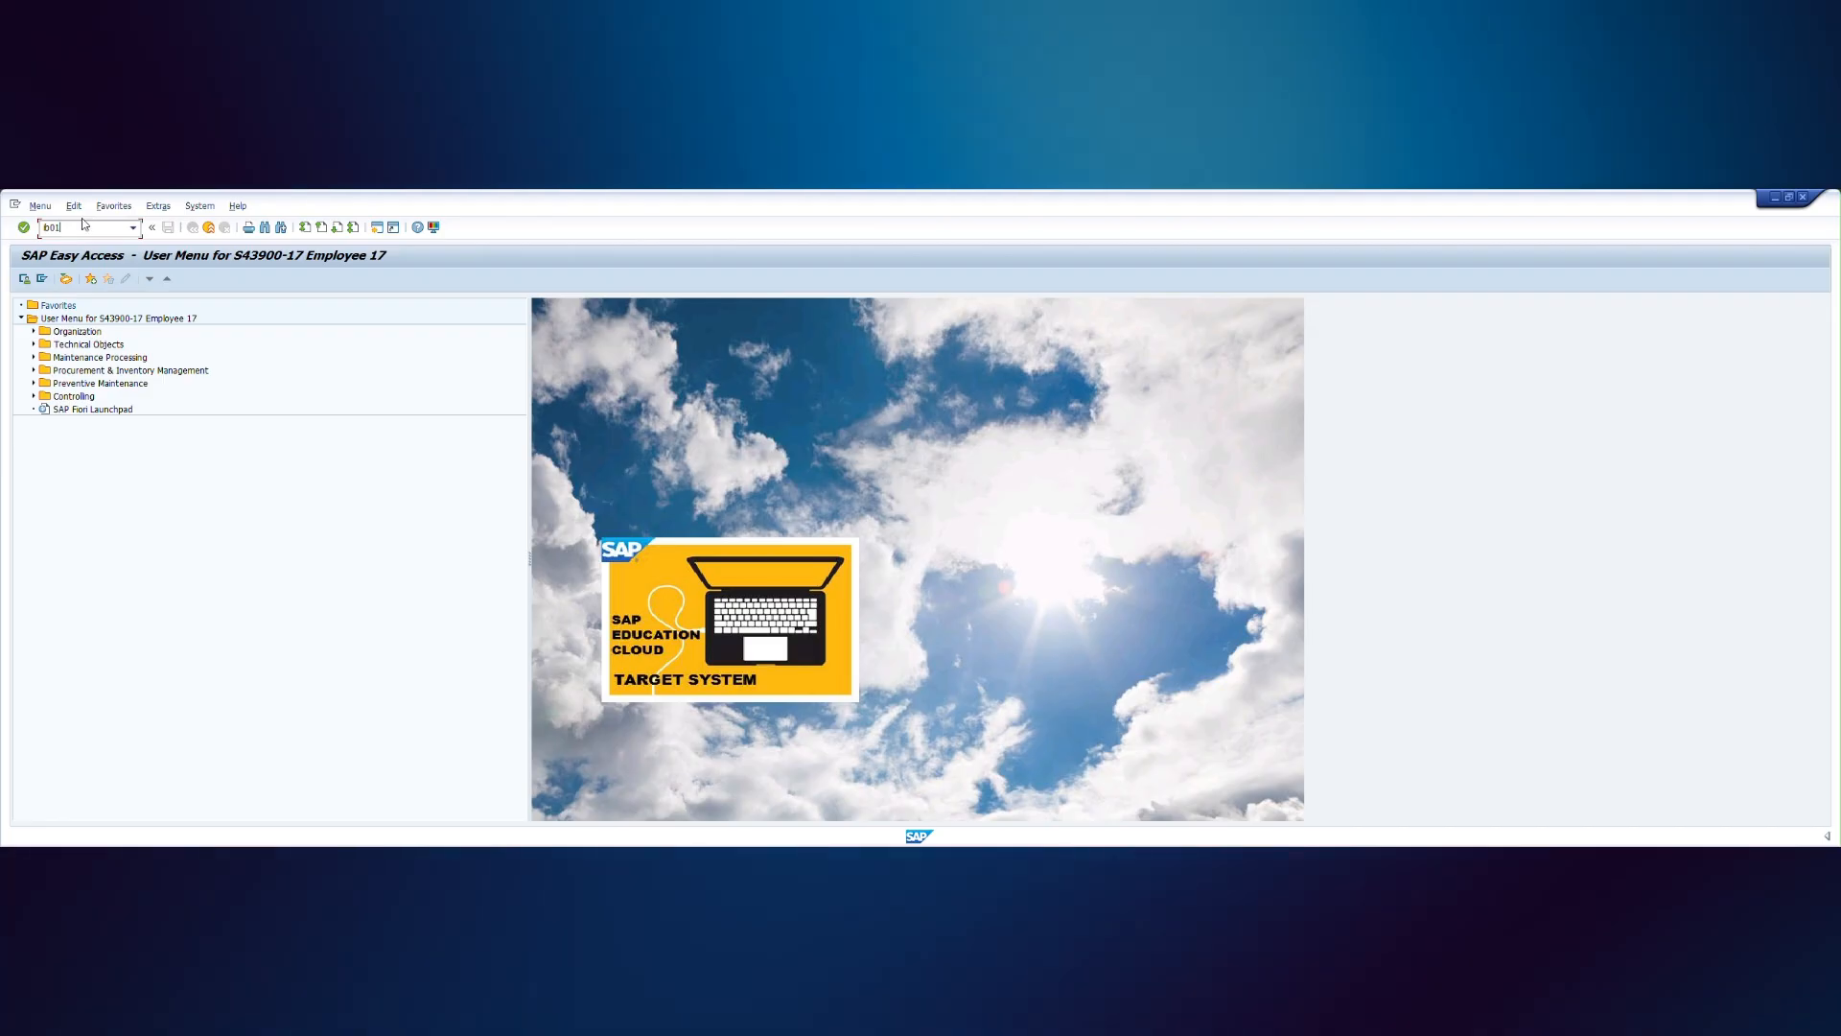
key("Return")
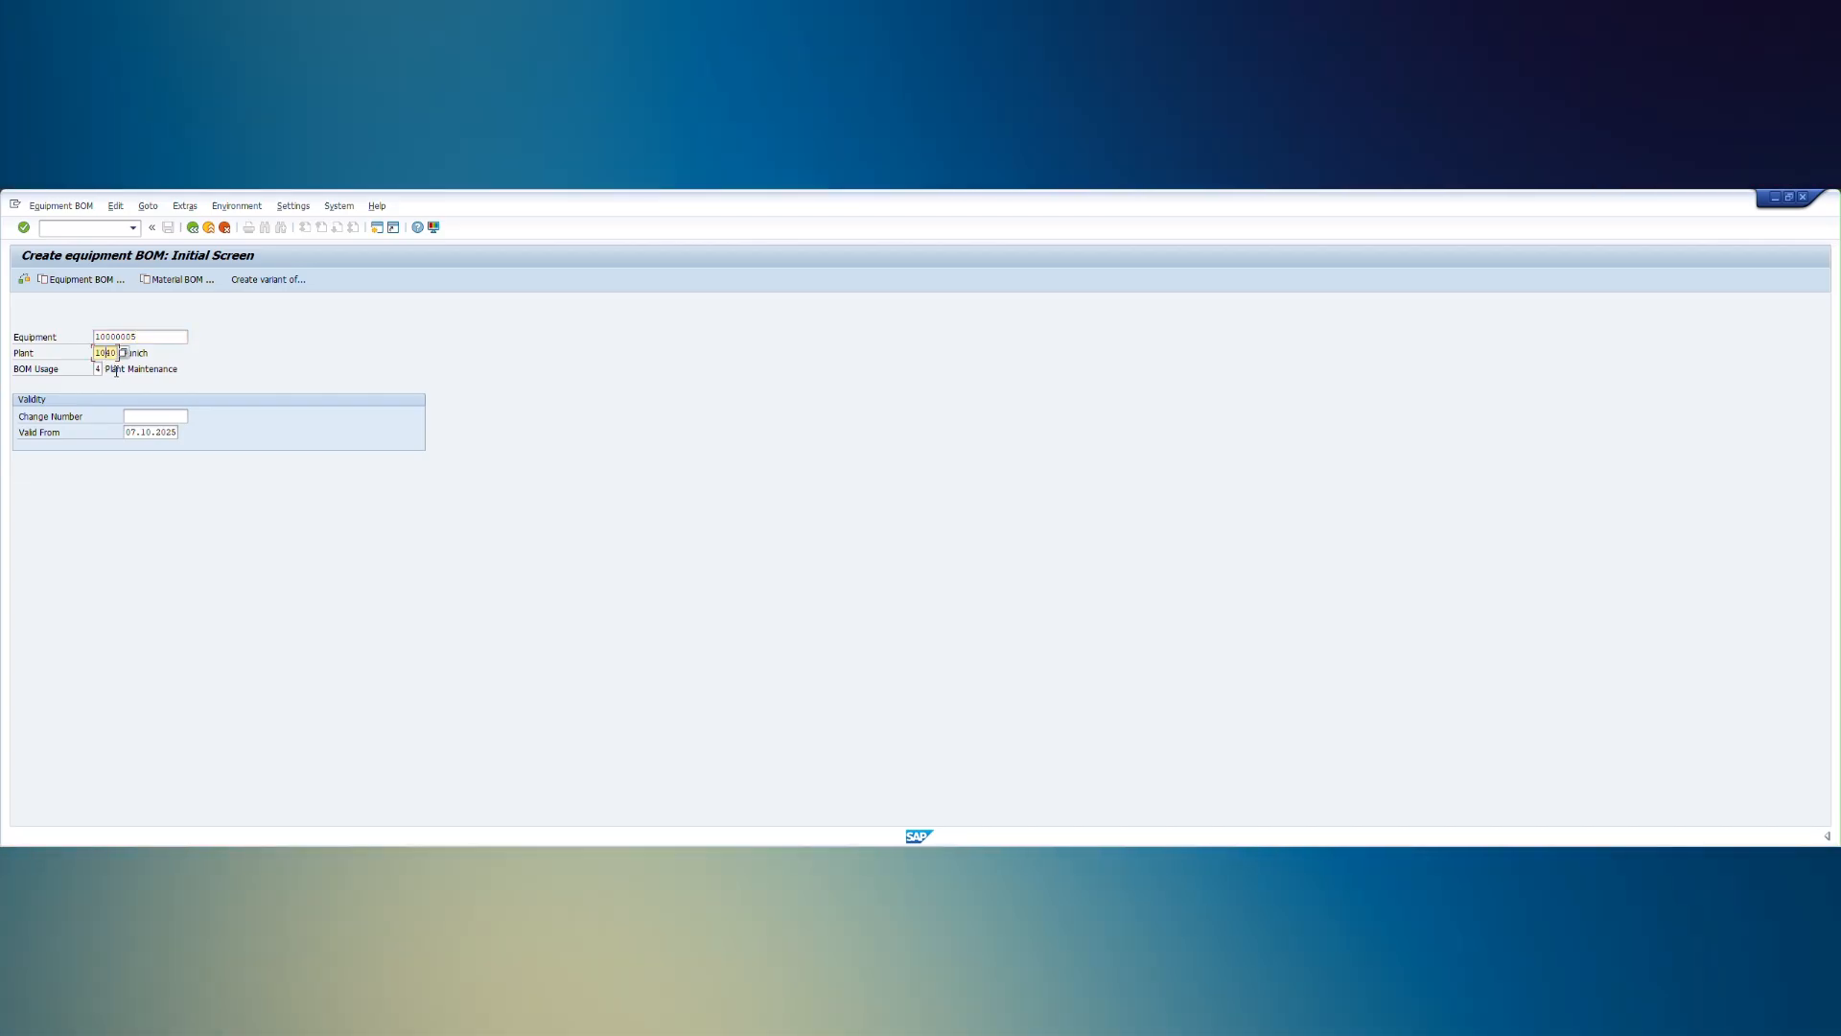
key("Return")
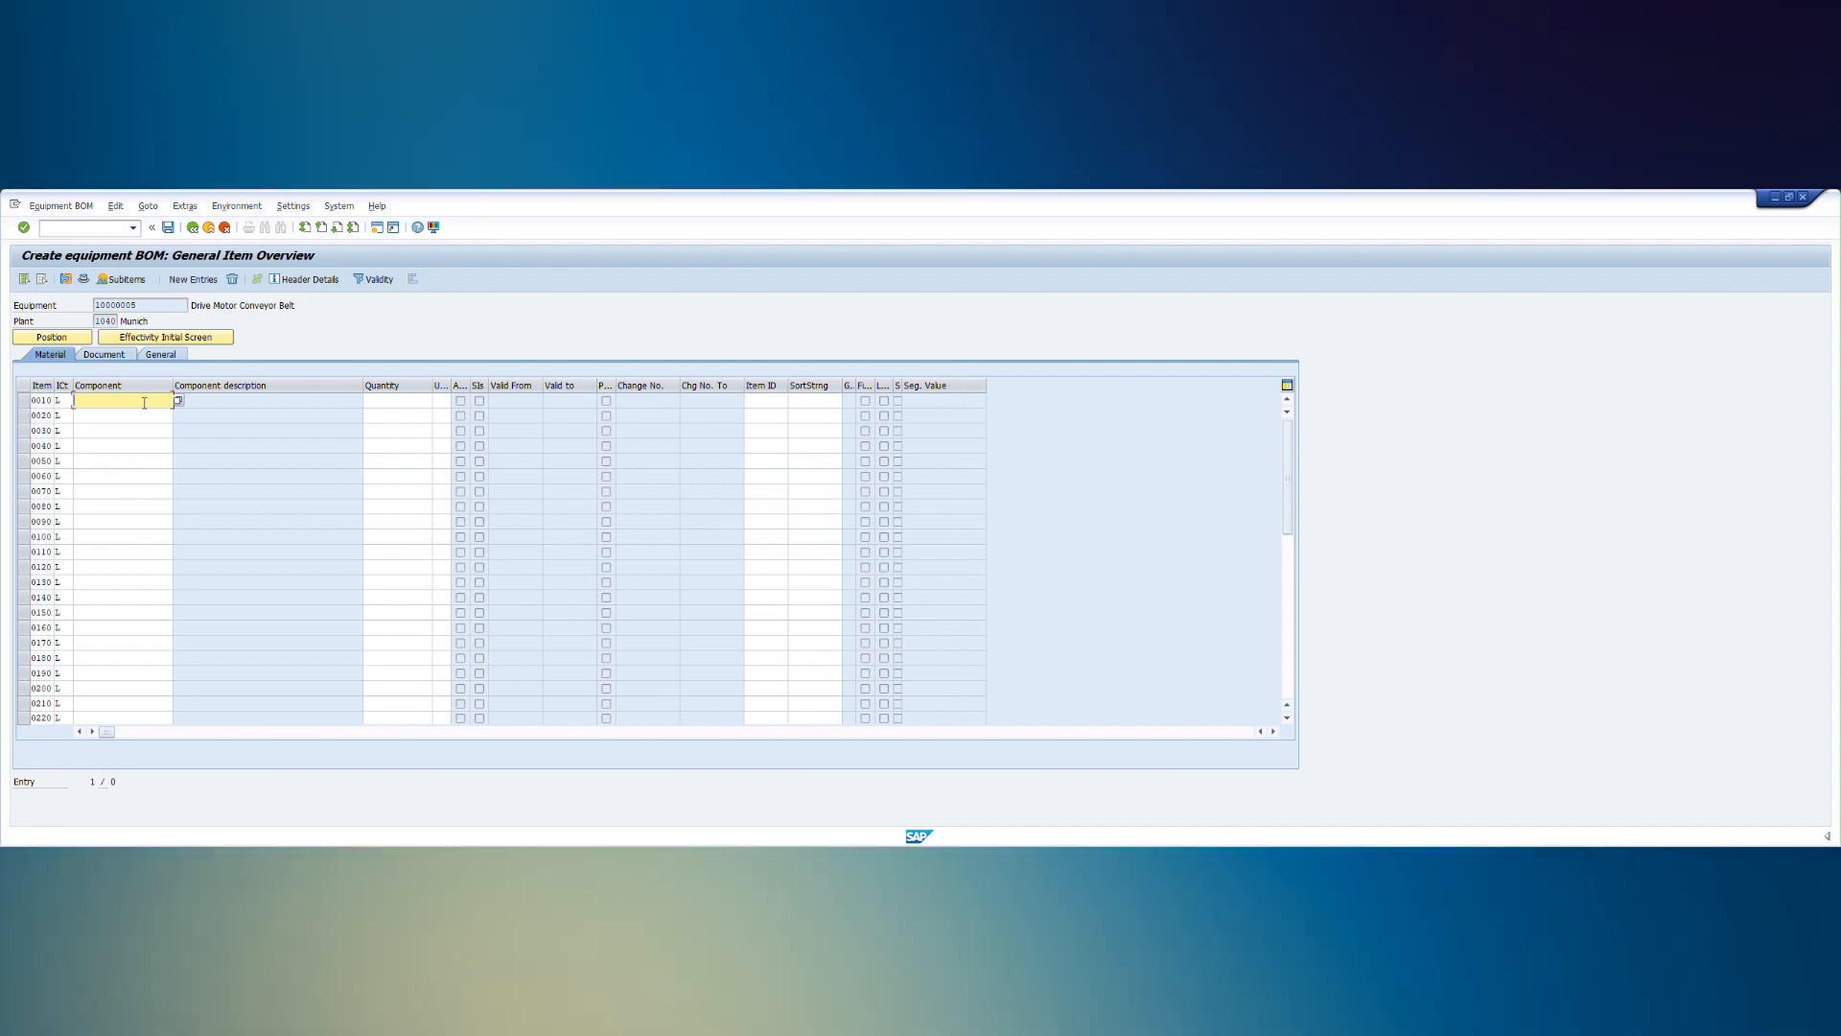
- Enter components P700-SC-100 for item 0010 and P700-HE-100 for item 0020 of the equipment BOM
type("P700-SC-100")
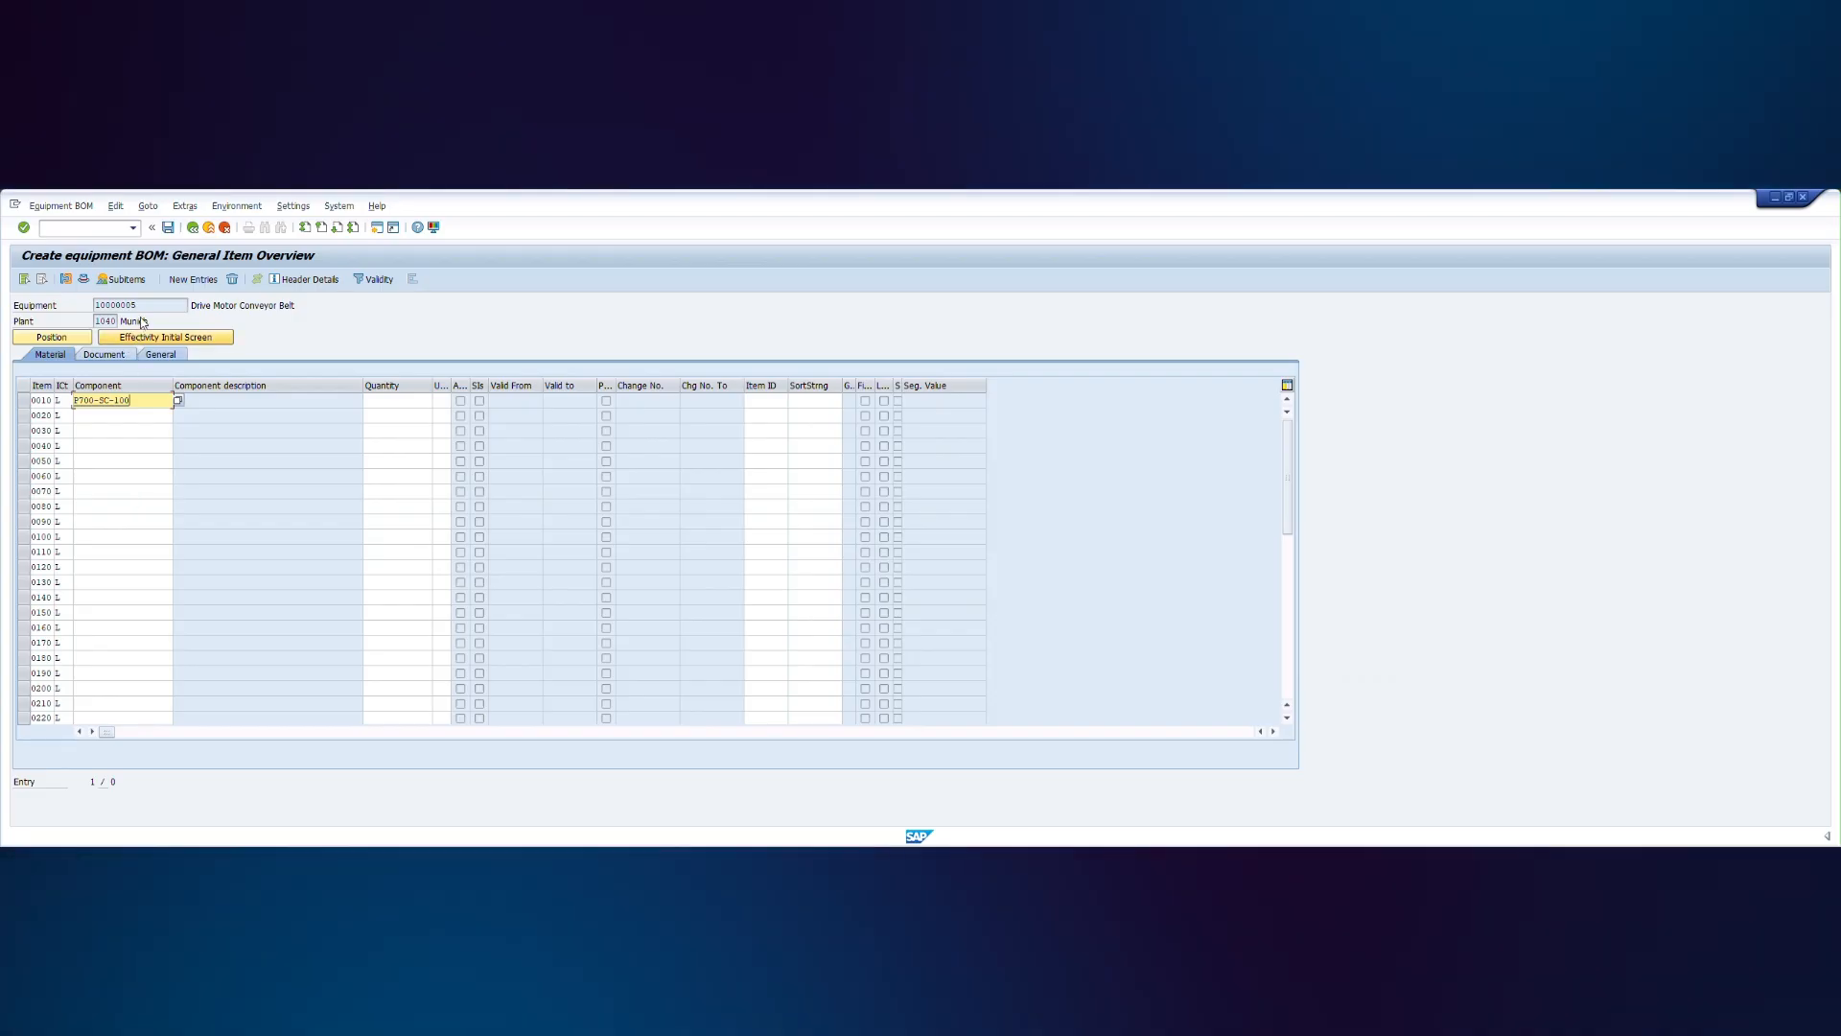
key("Return")
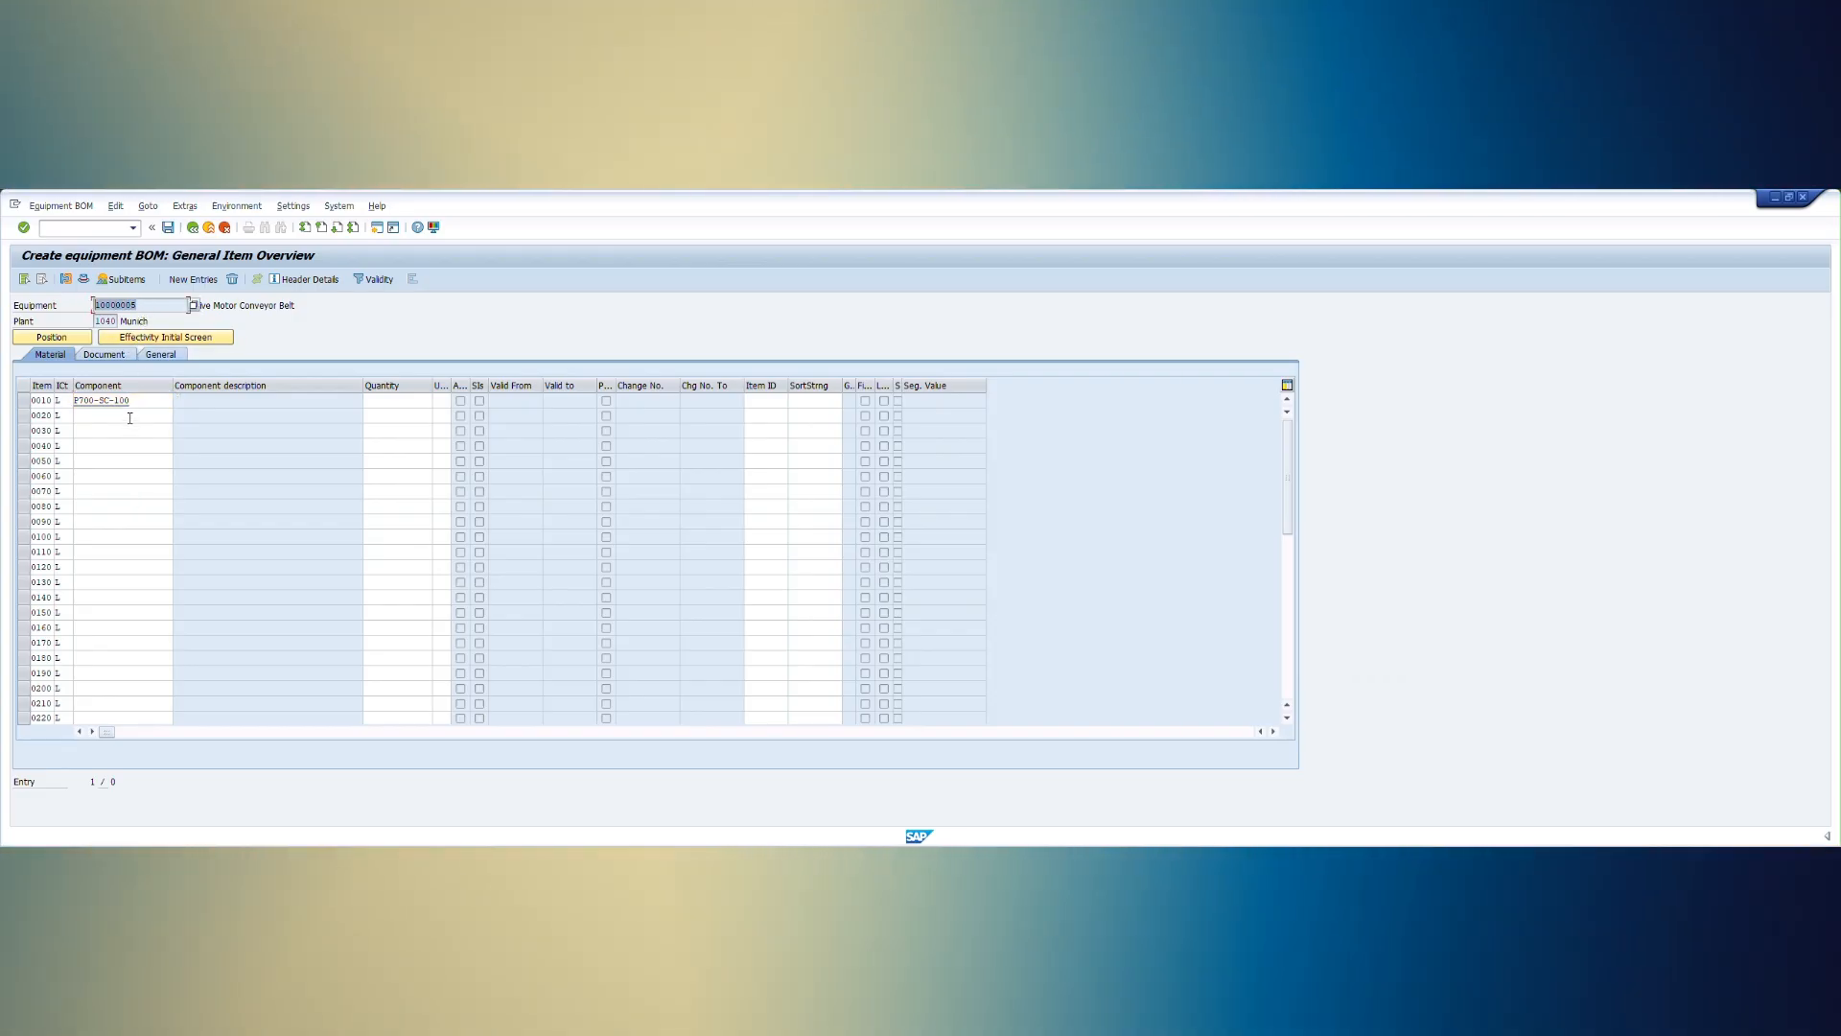
left_click(130, 414)
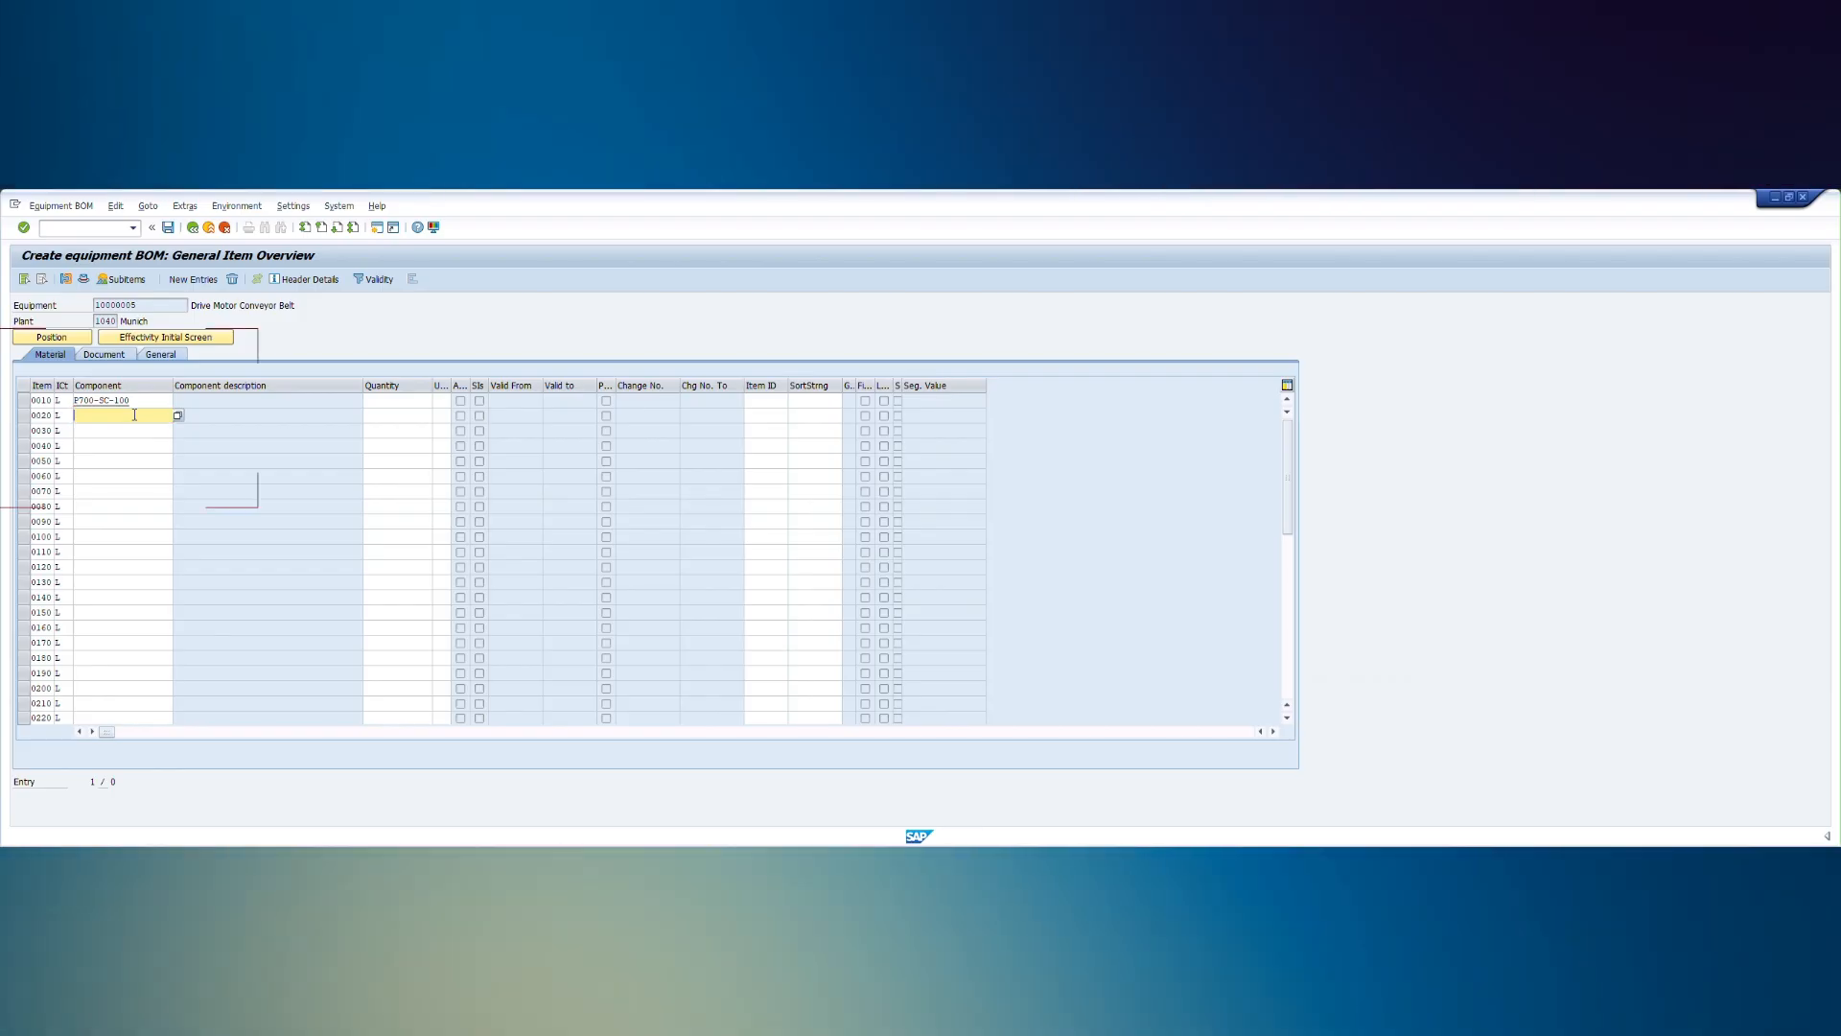
type("P700-HE-100")
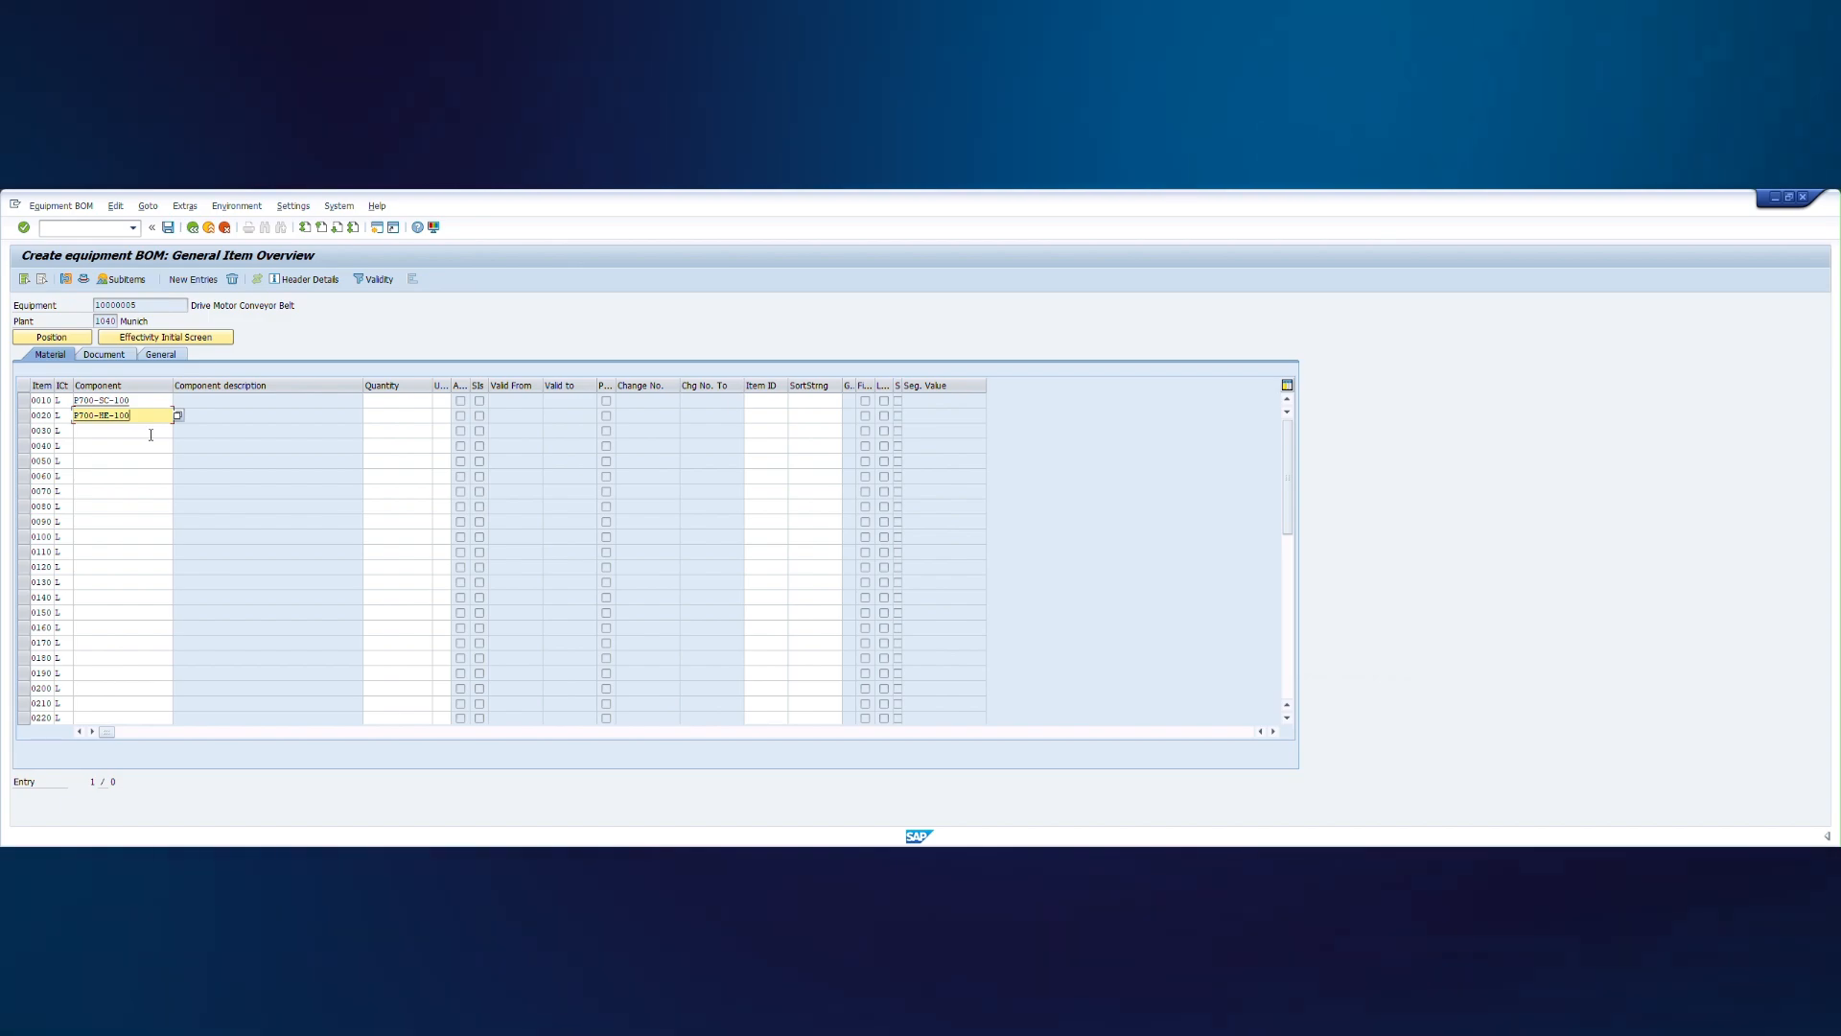
- Set the quantities of items 0010 and 0020 to 2 and 1, and save the equipment BOM
left_click(404, 398)
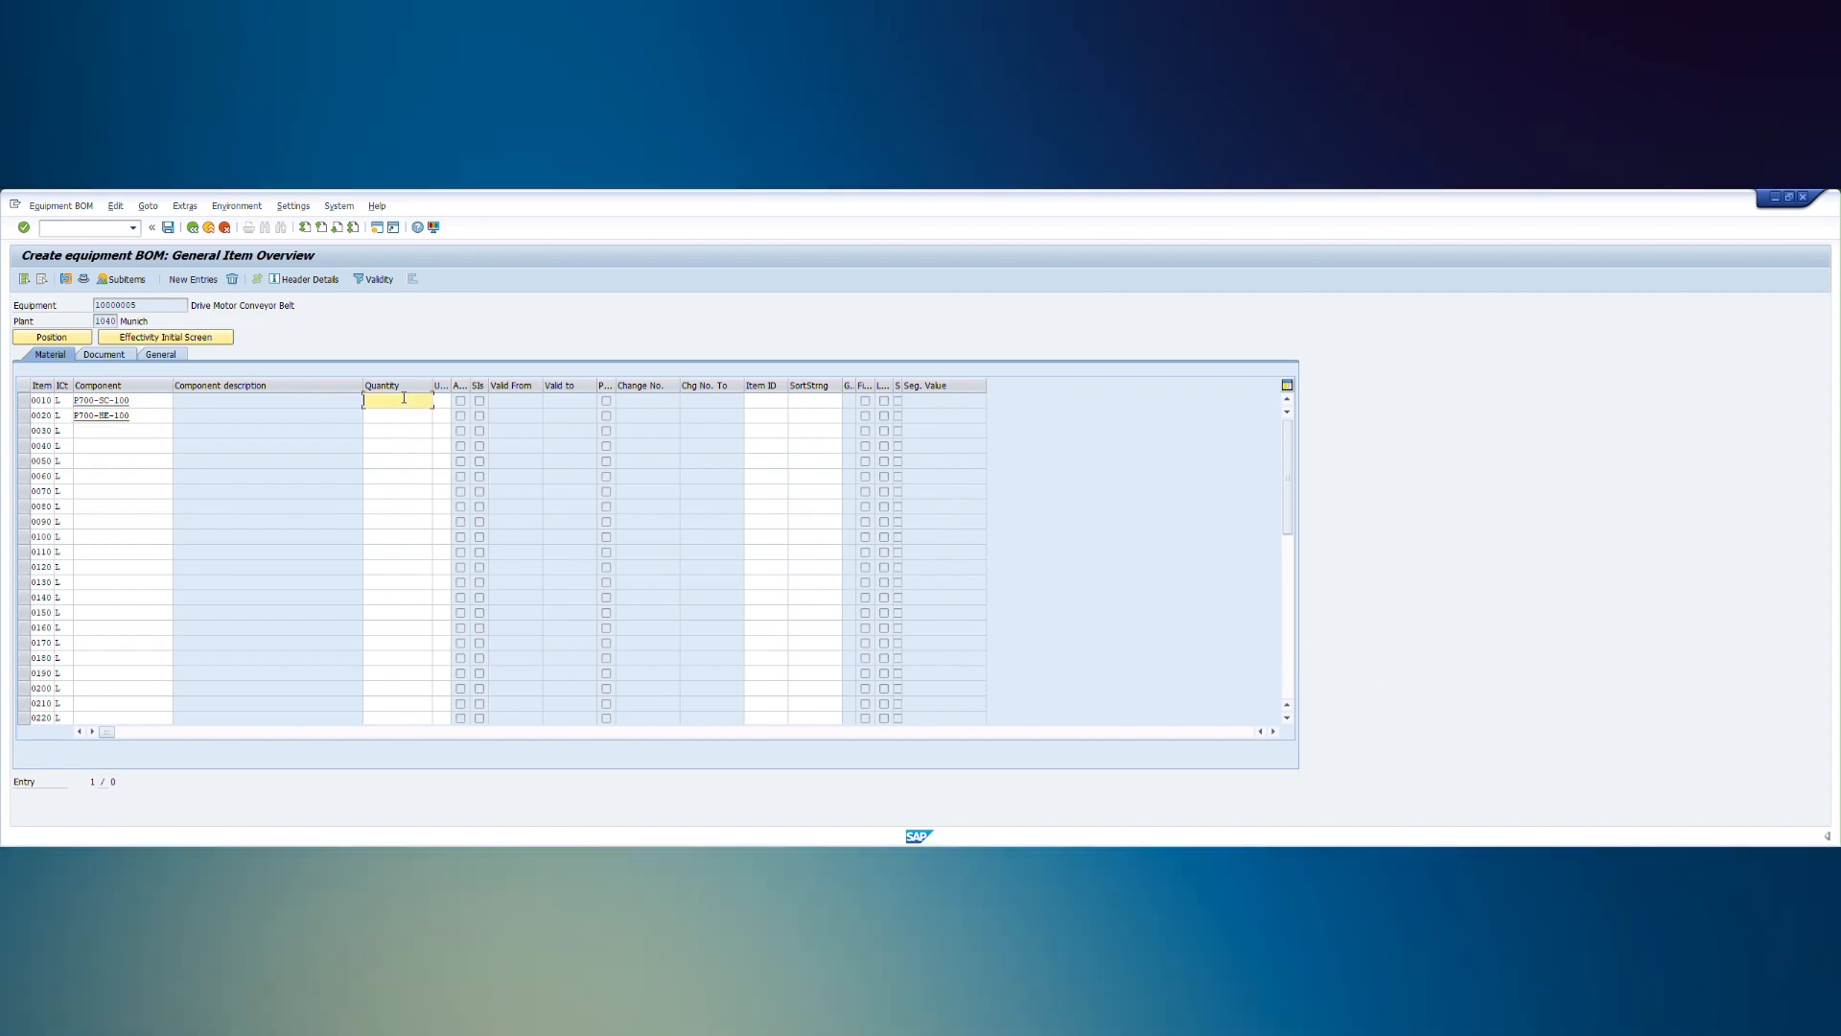
type("2")
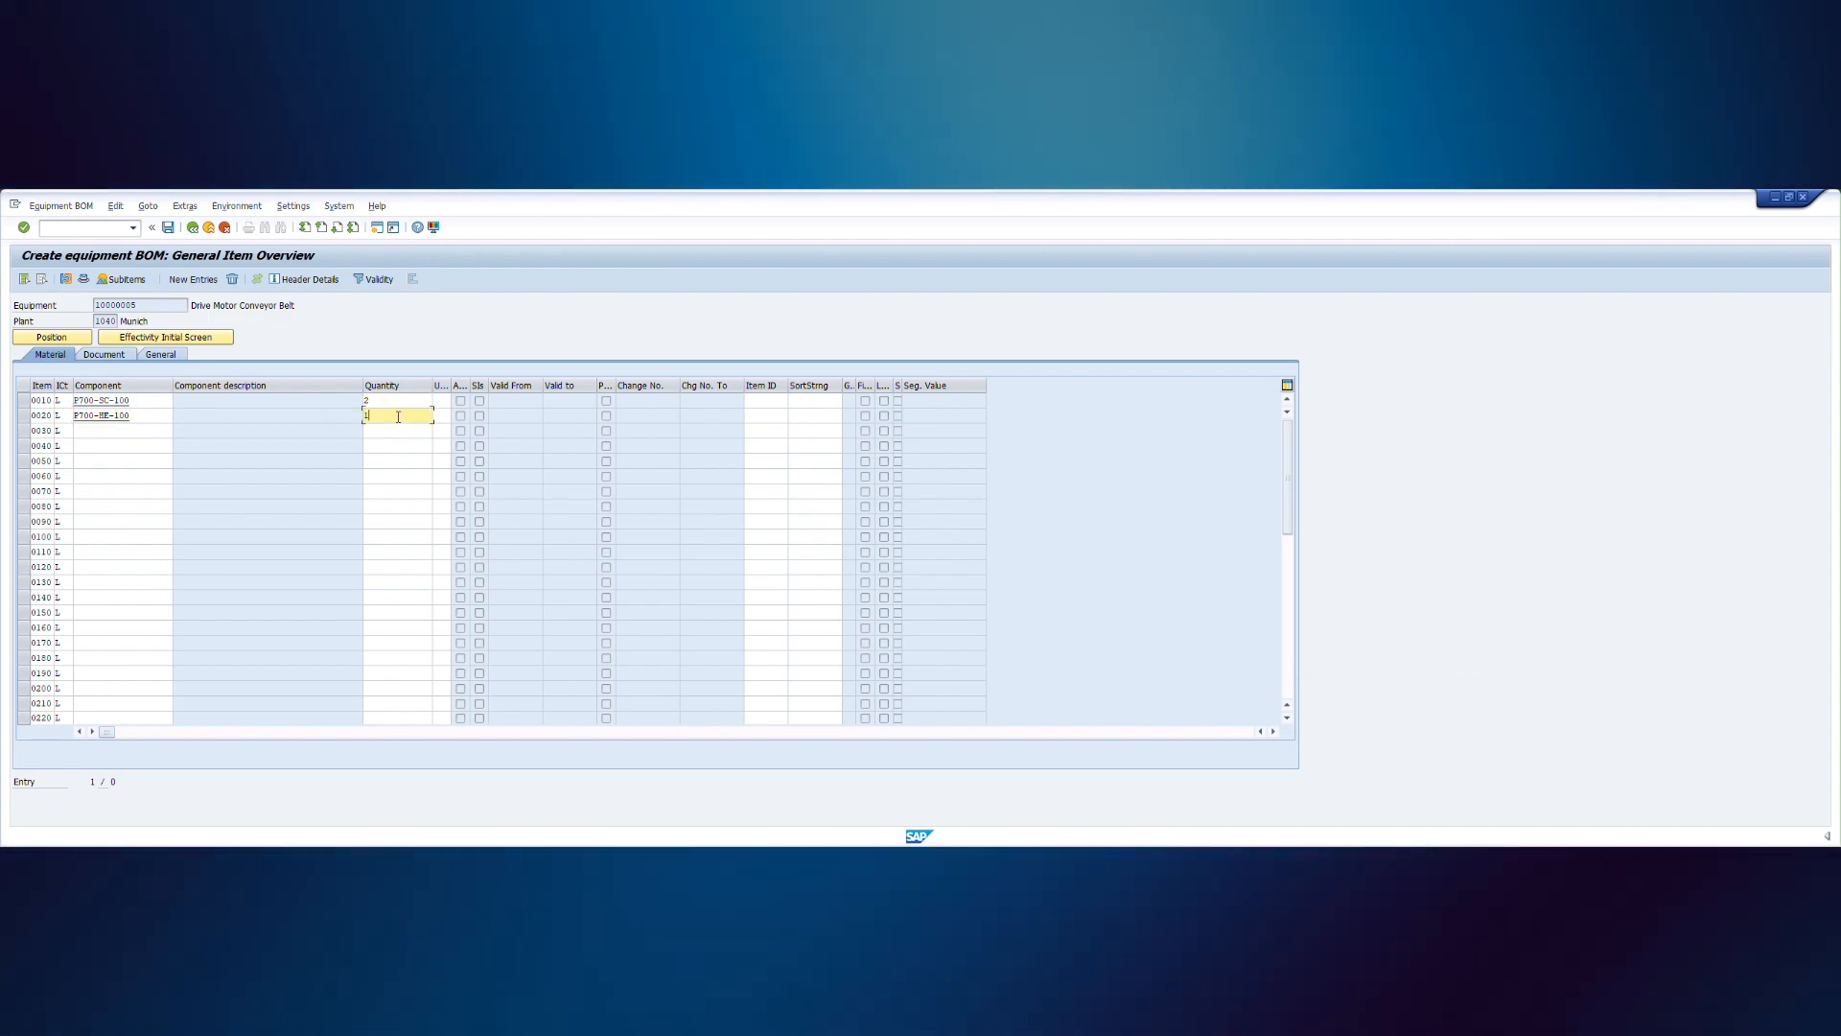
key("Return")
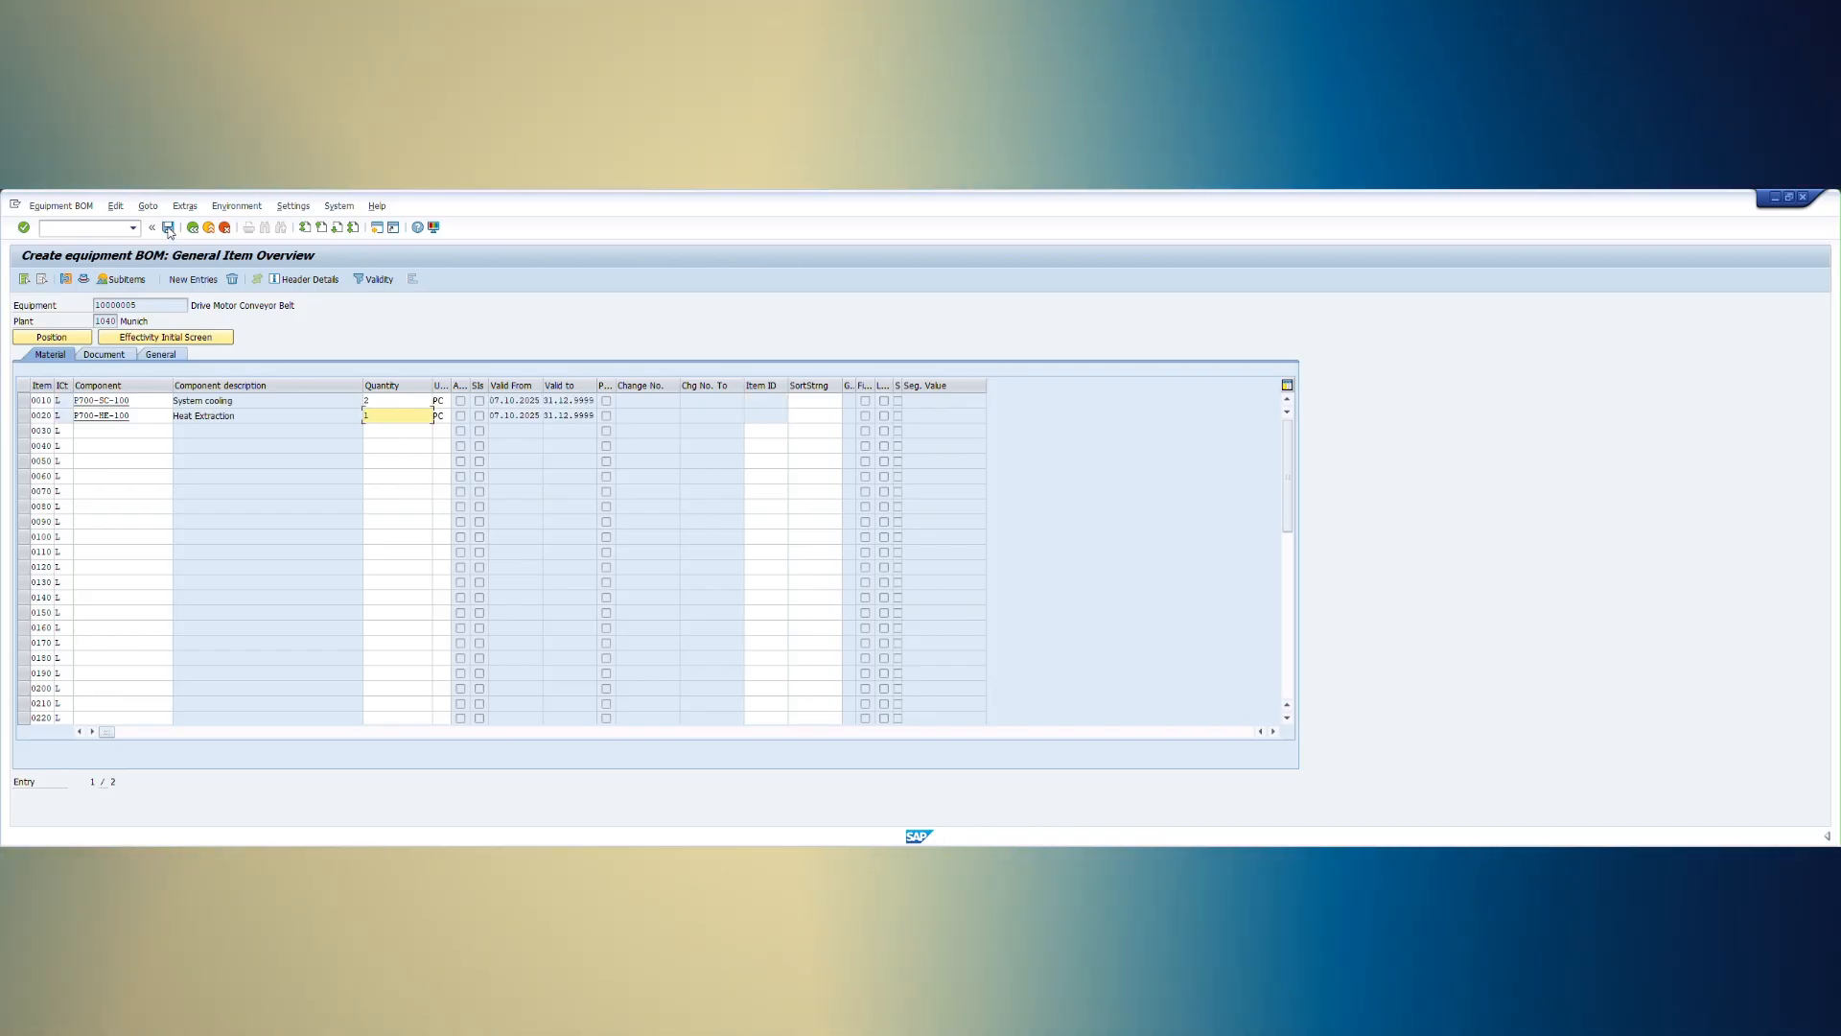
left_click(169, 230)
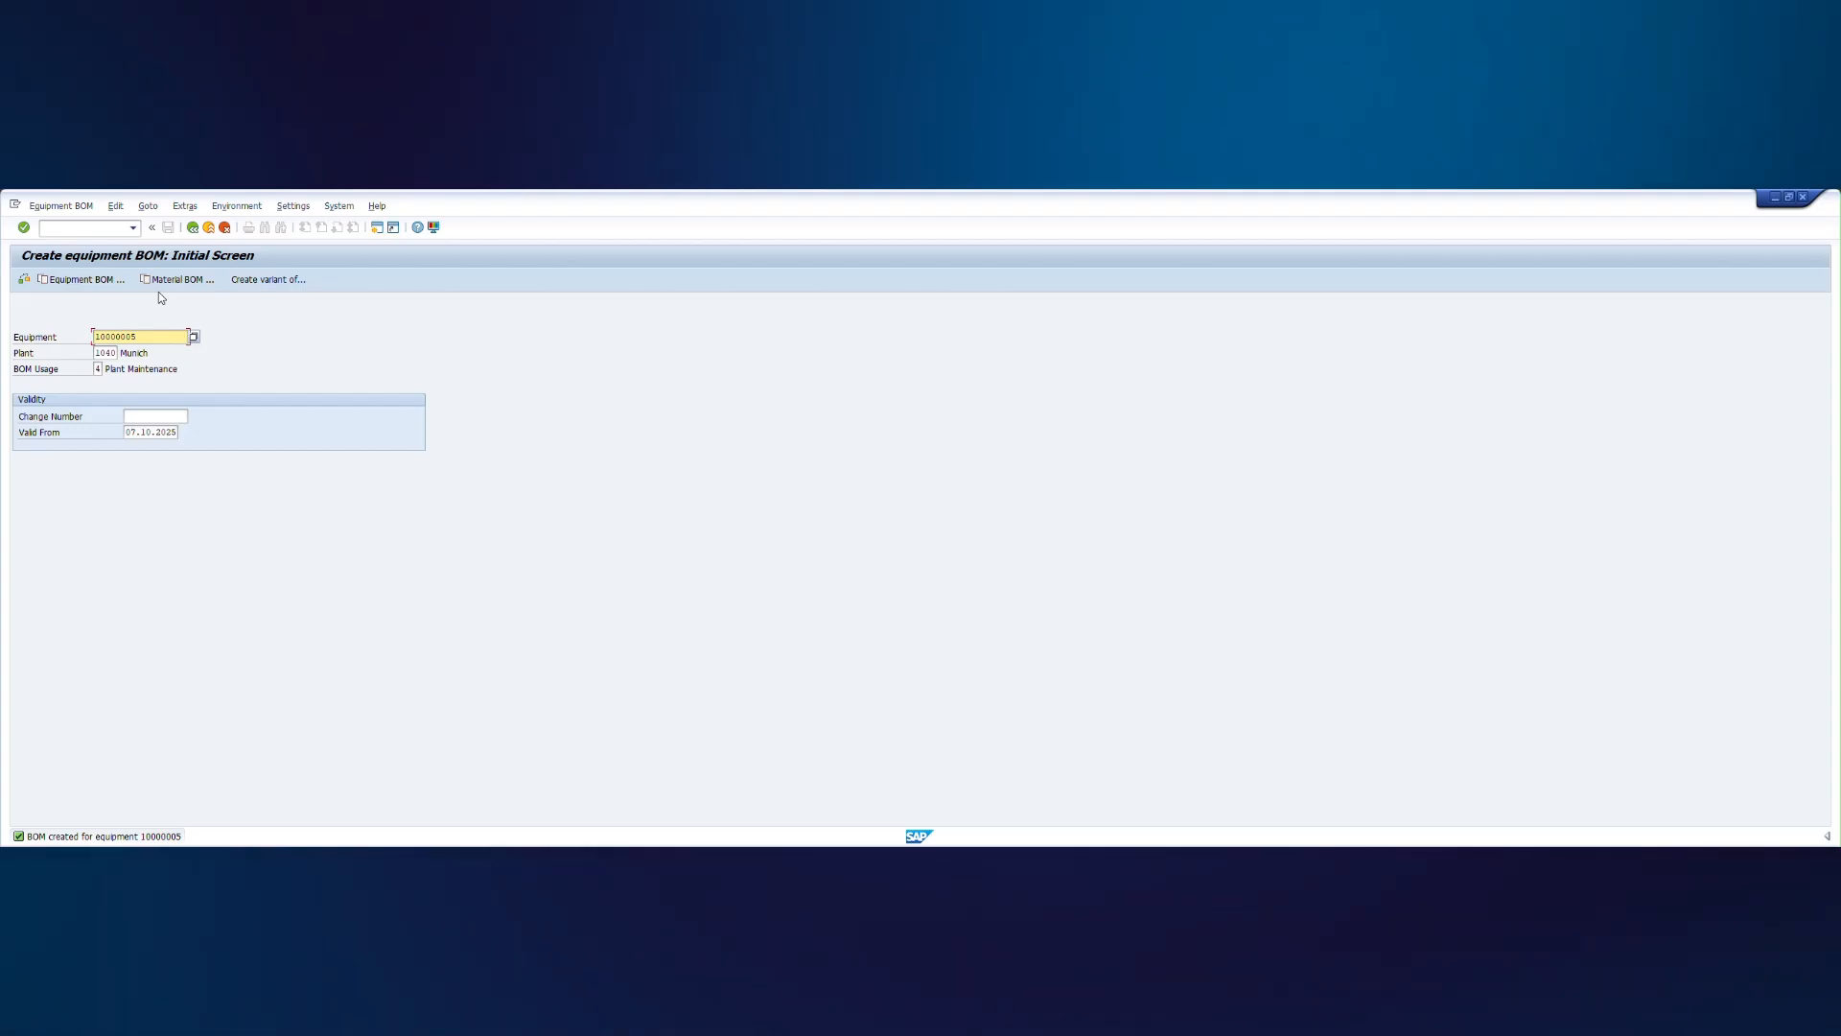
- Switch to the Word notes and highlight transaction code IB11 for creating a functional location BOM
mouse_move(1130, 844)
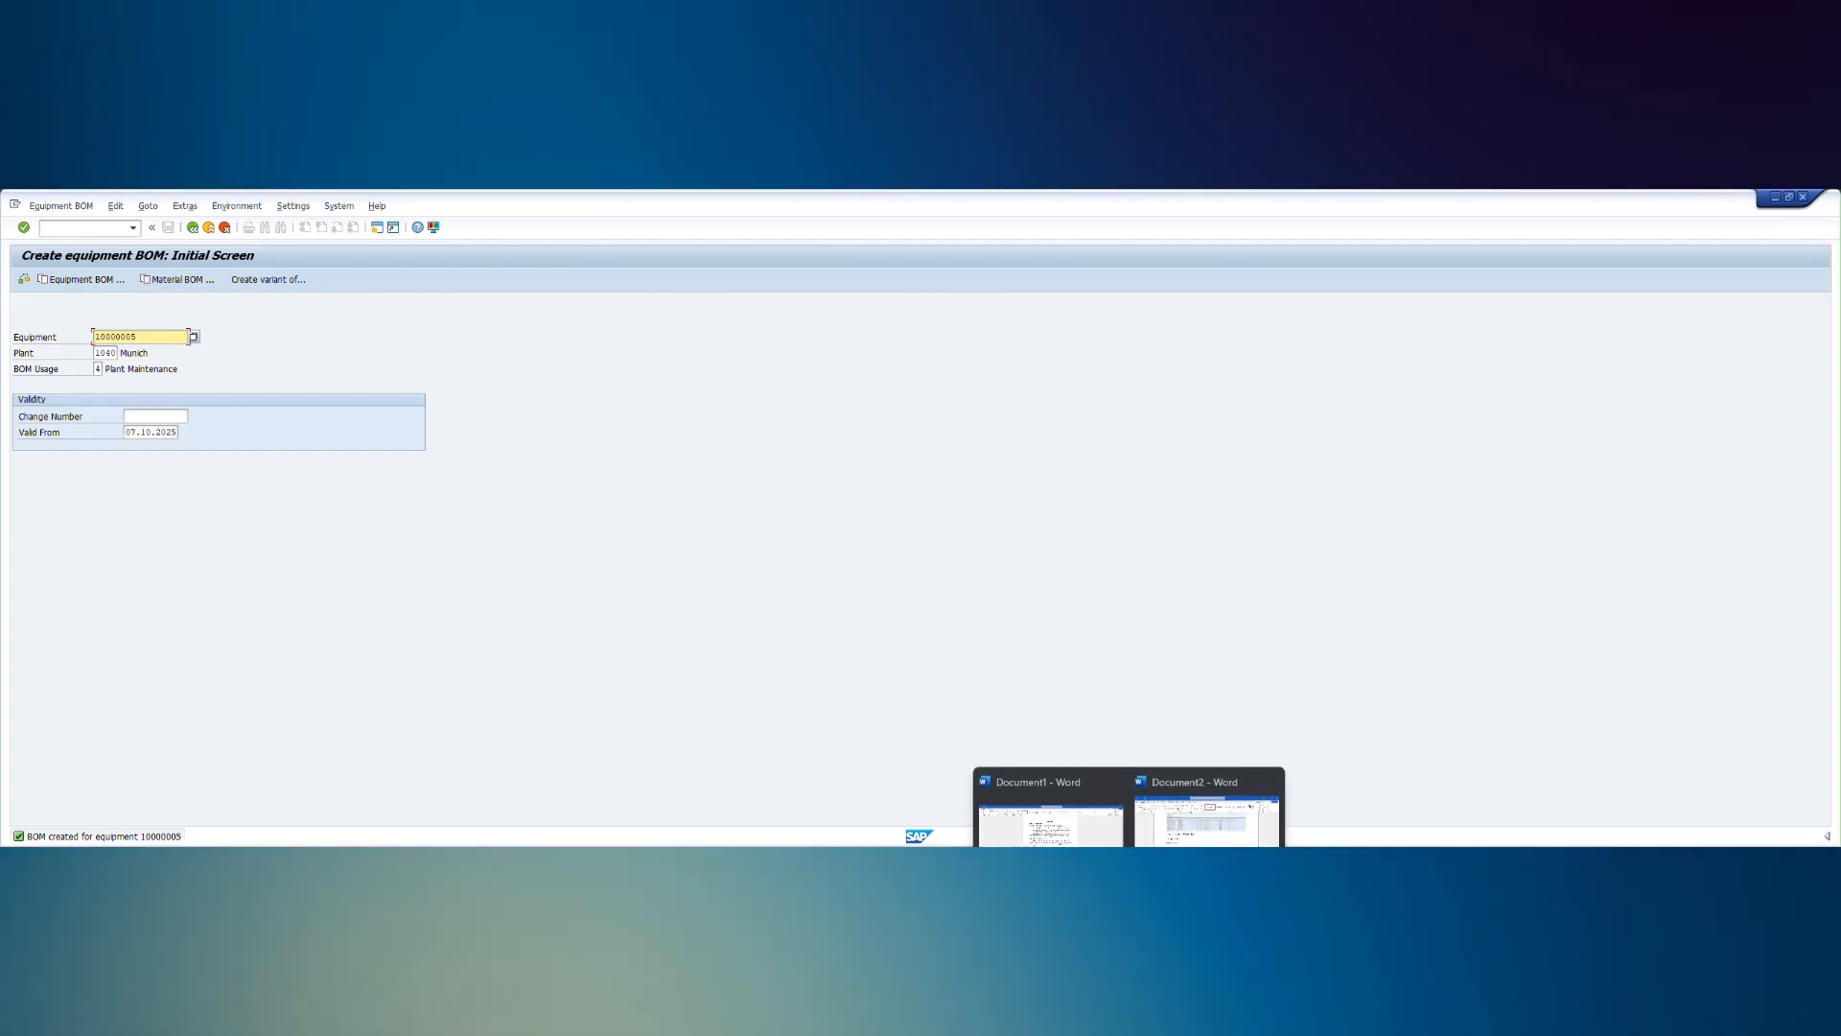
left_click(1204, 820)
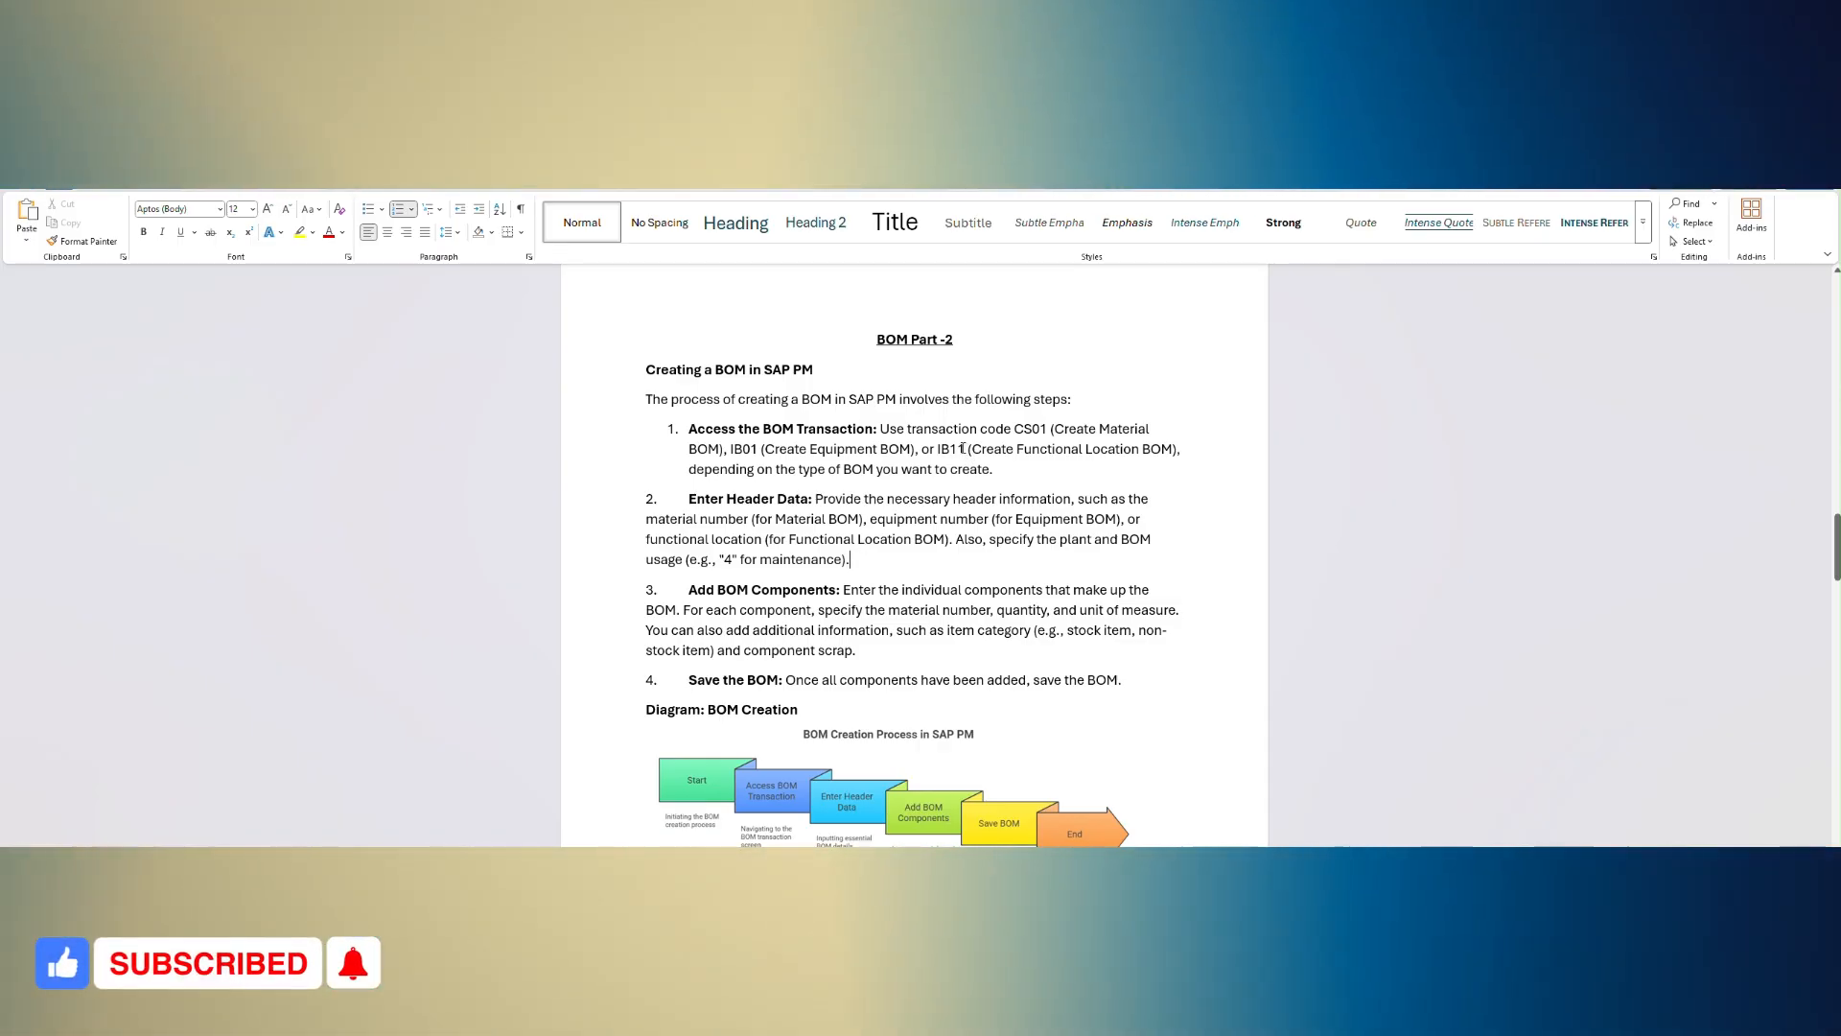
left_click_drag(966, 449, 939, 448)
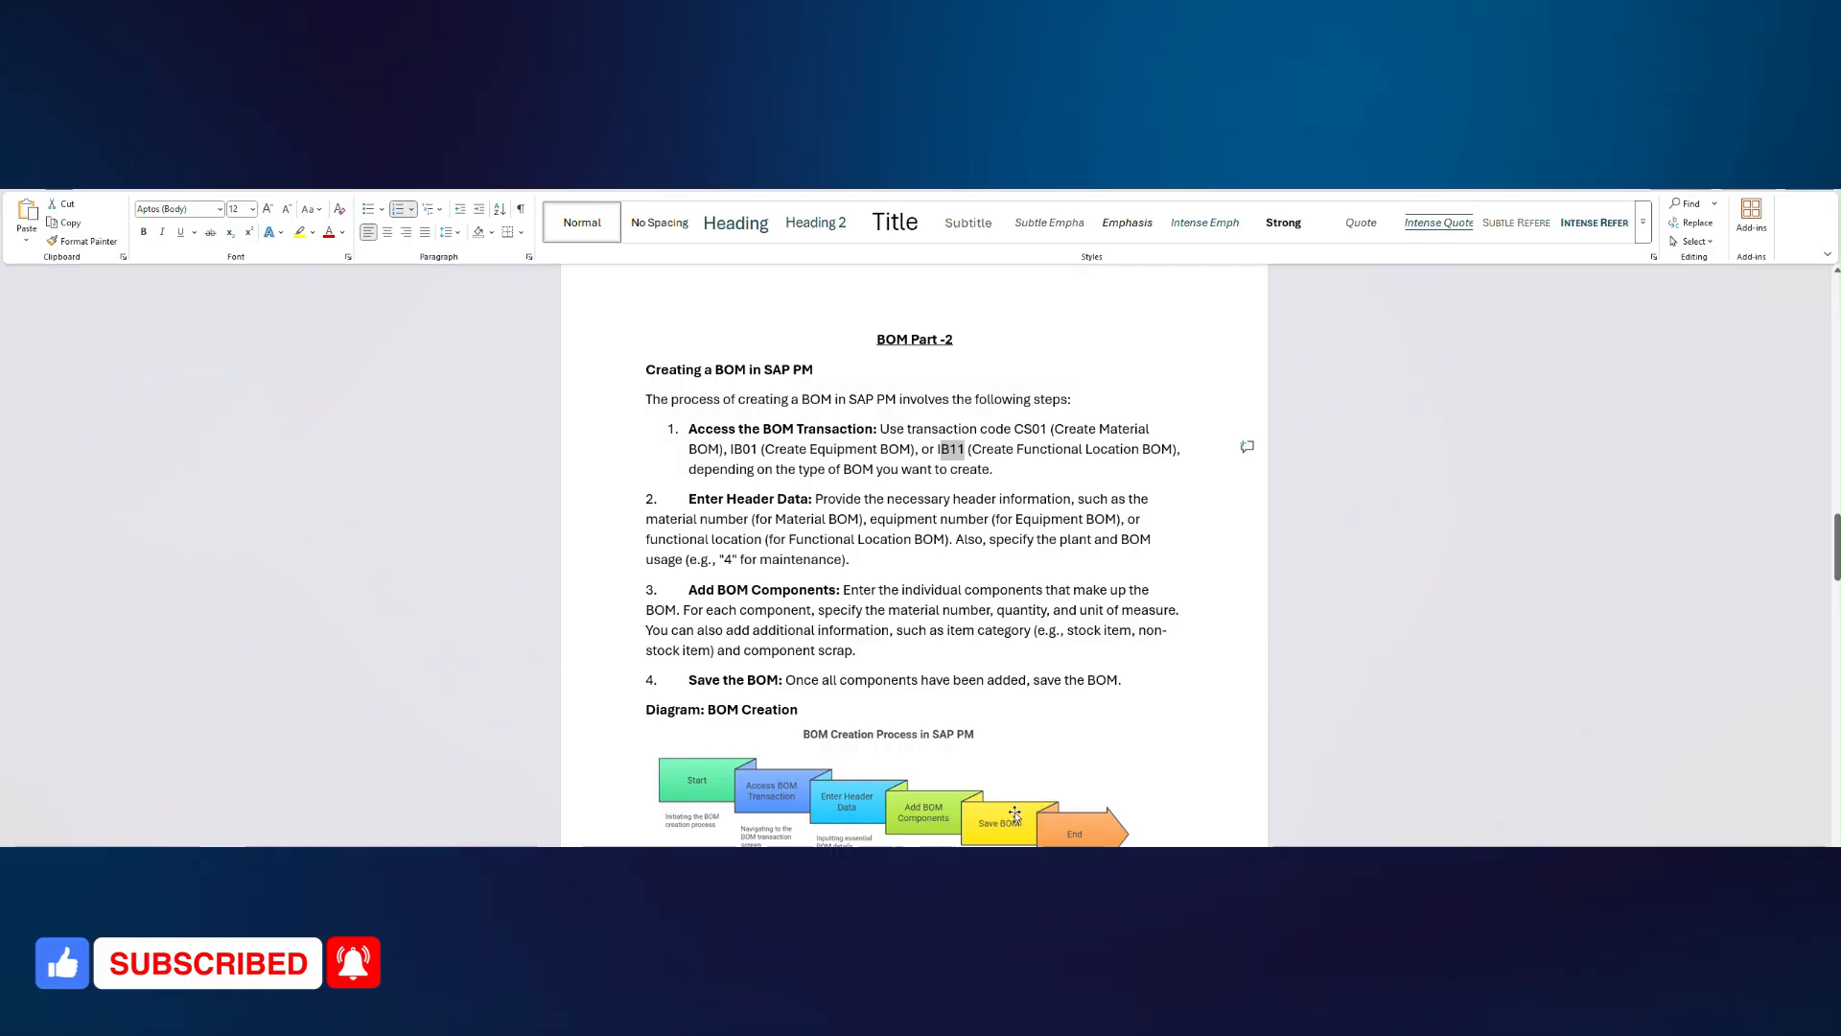
- Return to SAP and start transaction IB11 for creating a functional location BOM
mouse_move(937, 844)
left_click(874, 832)
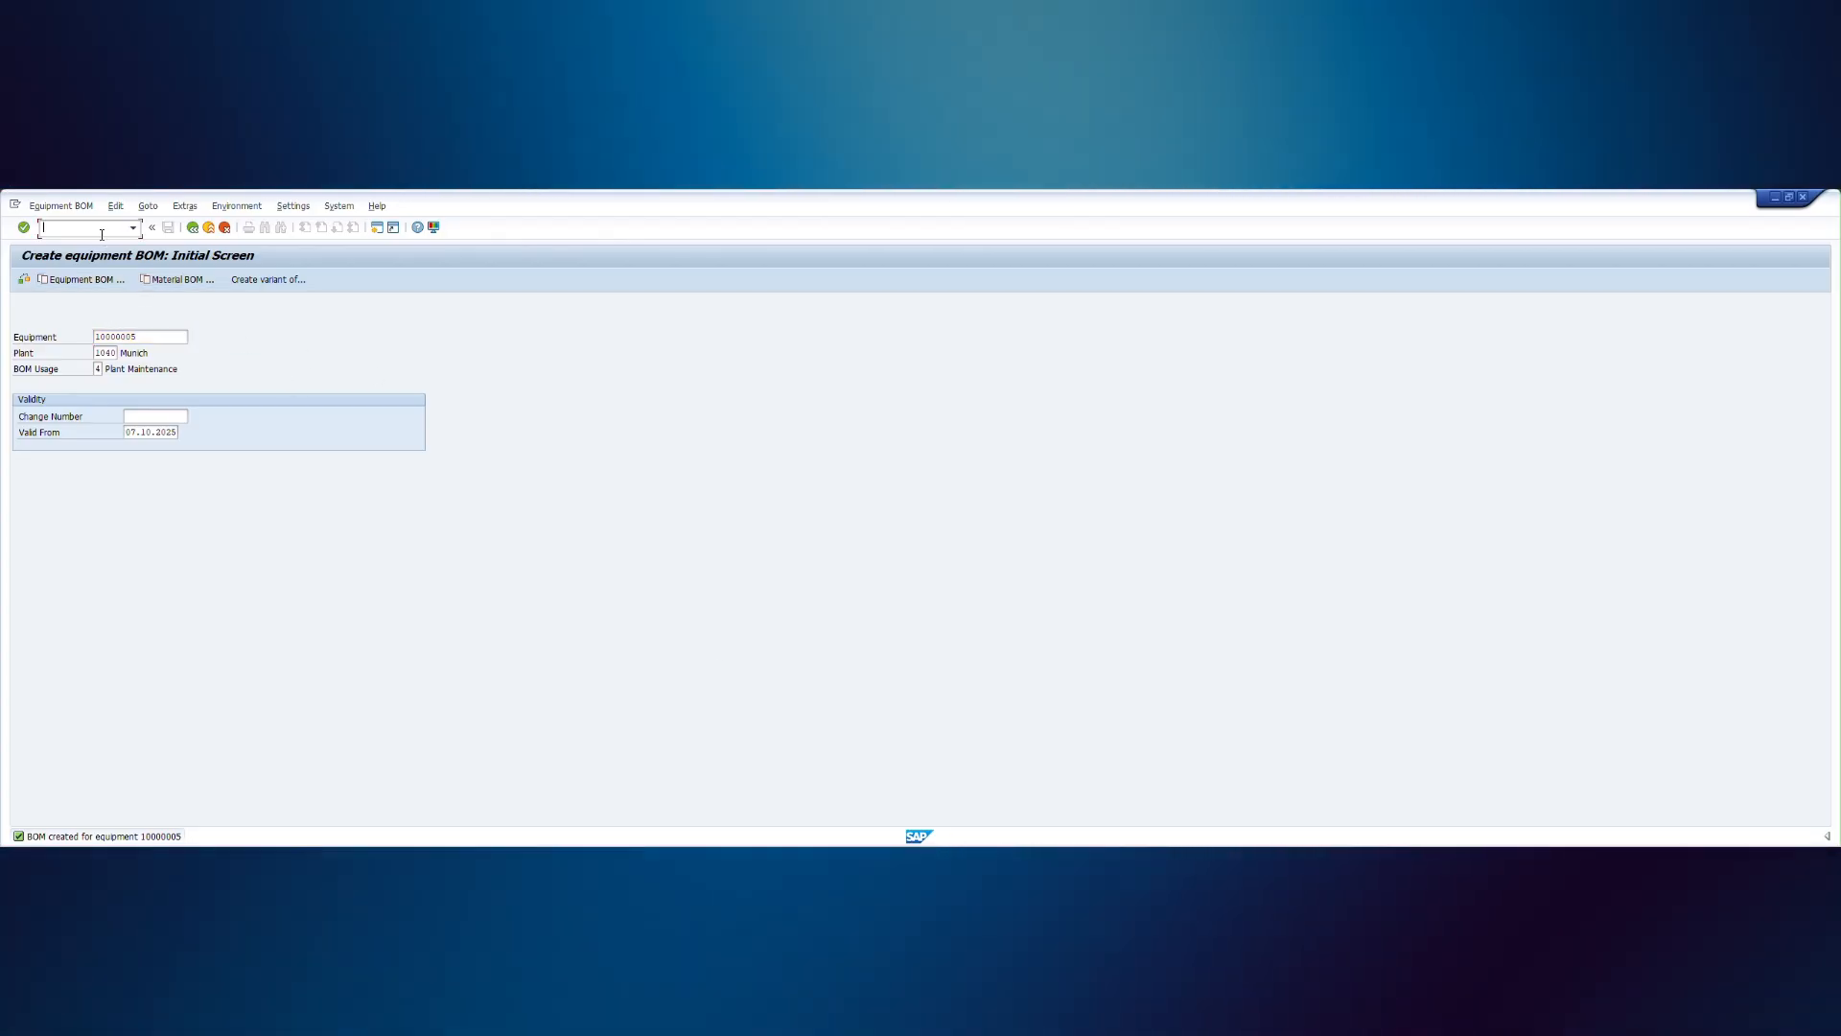
left_click(102, 235)
type("/nib11")
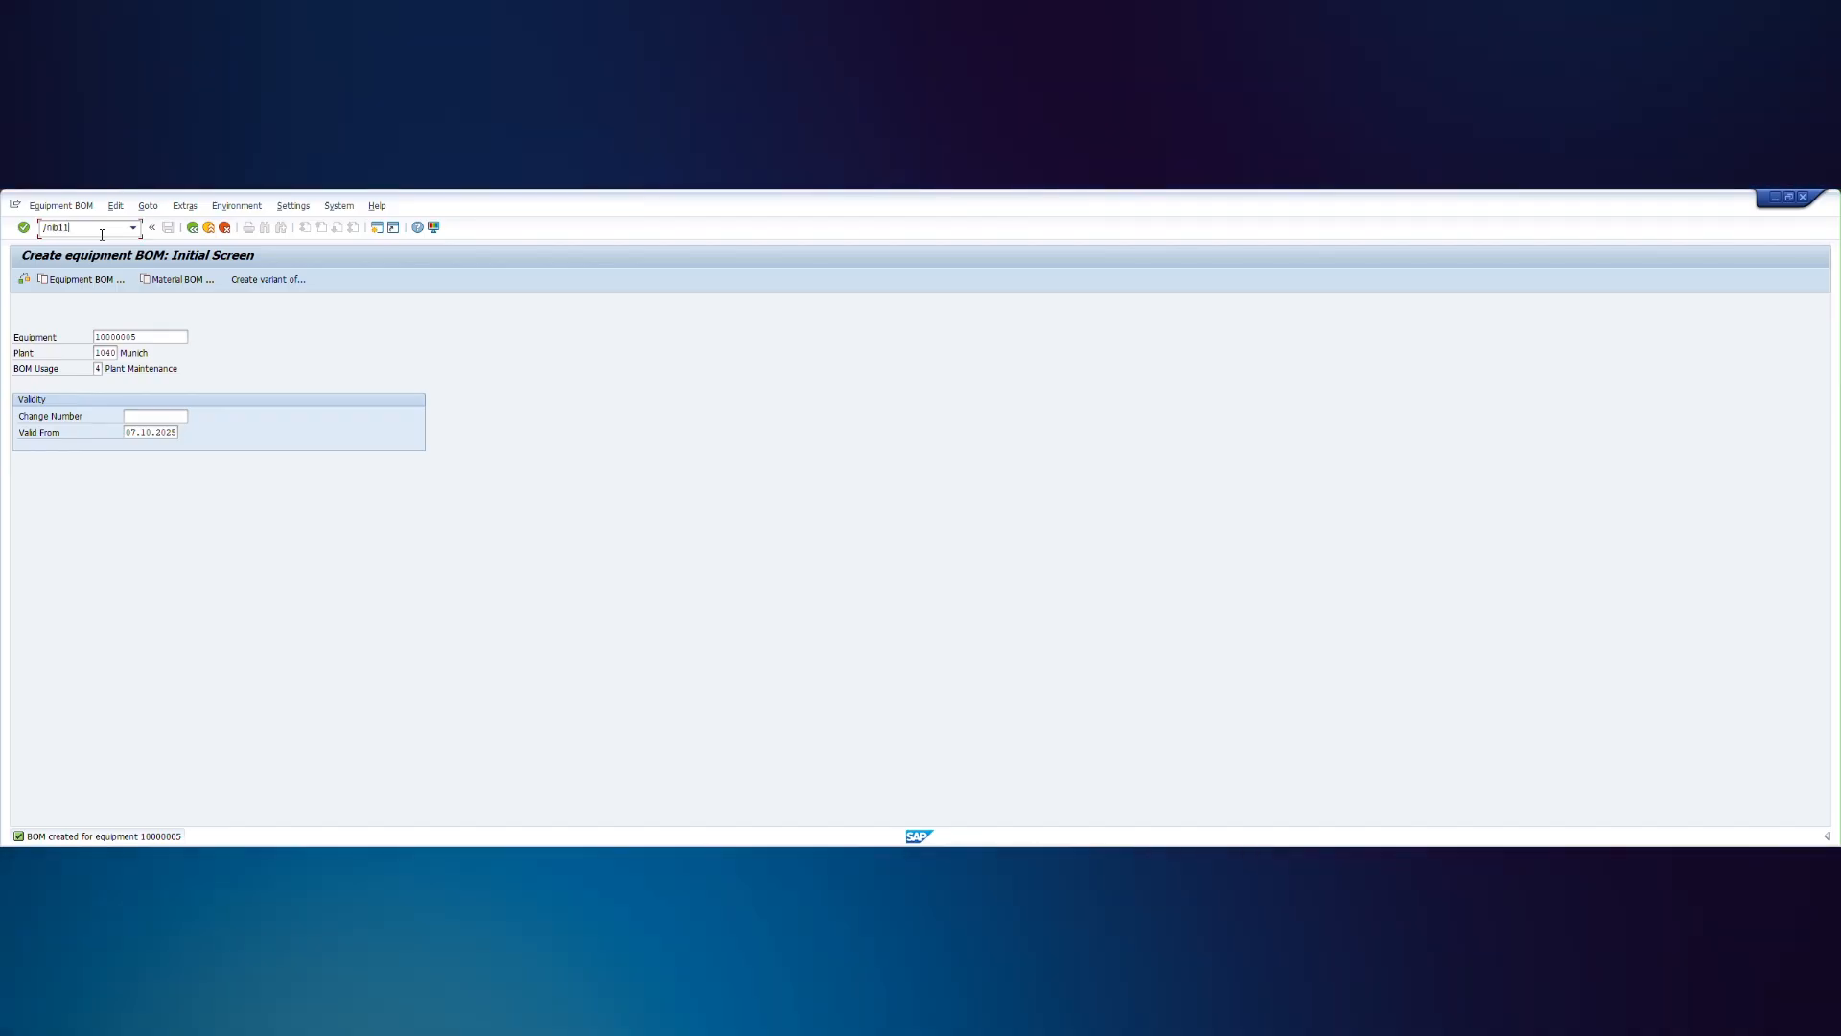
key("Return")
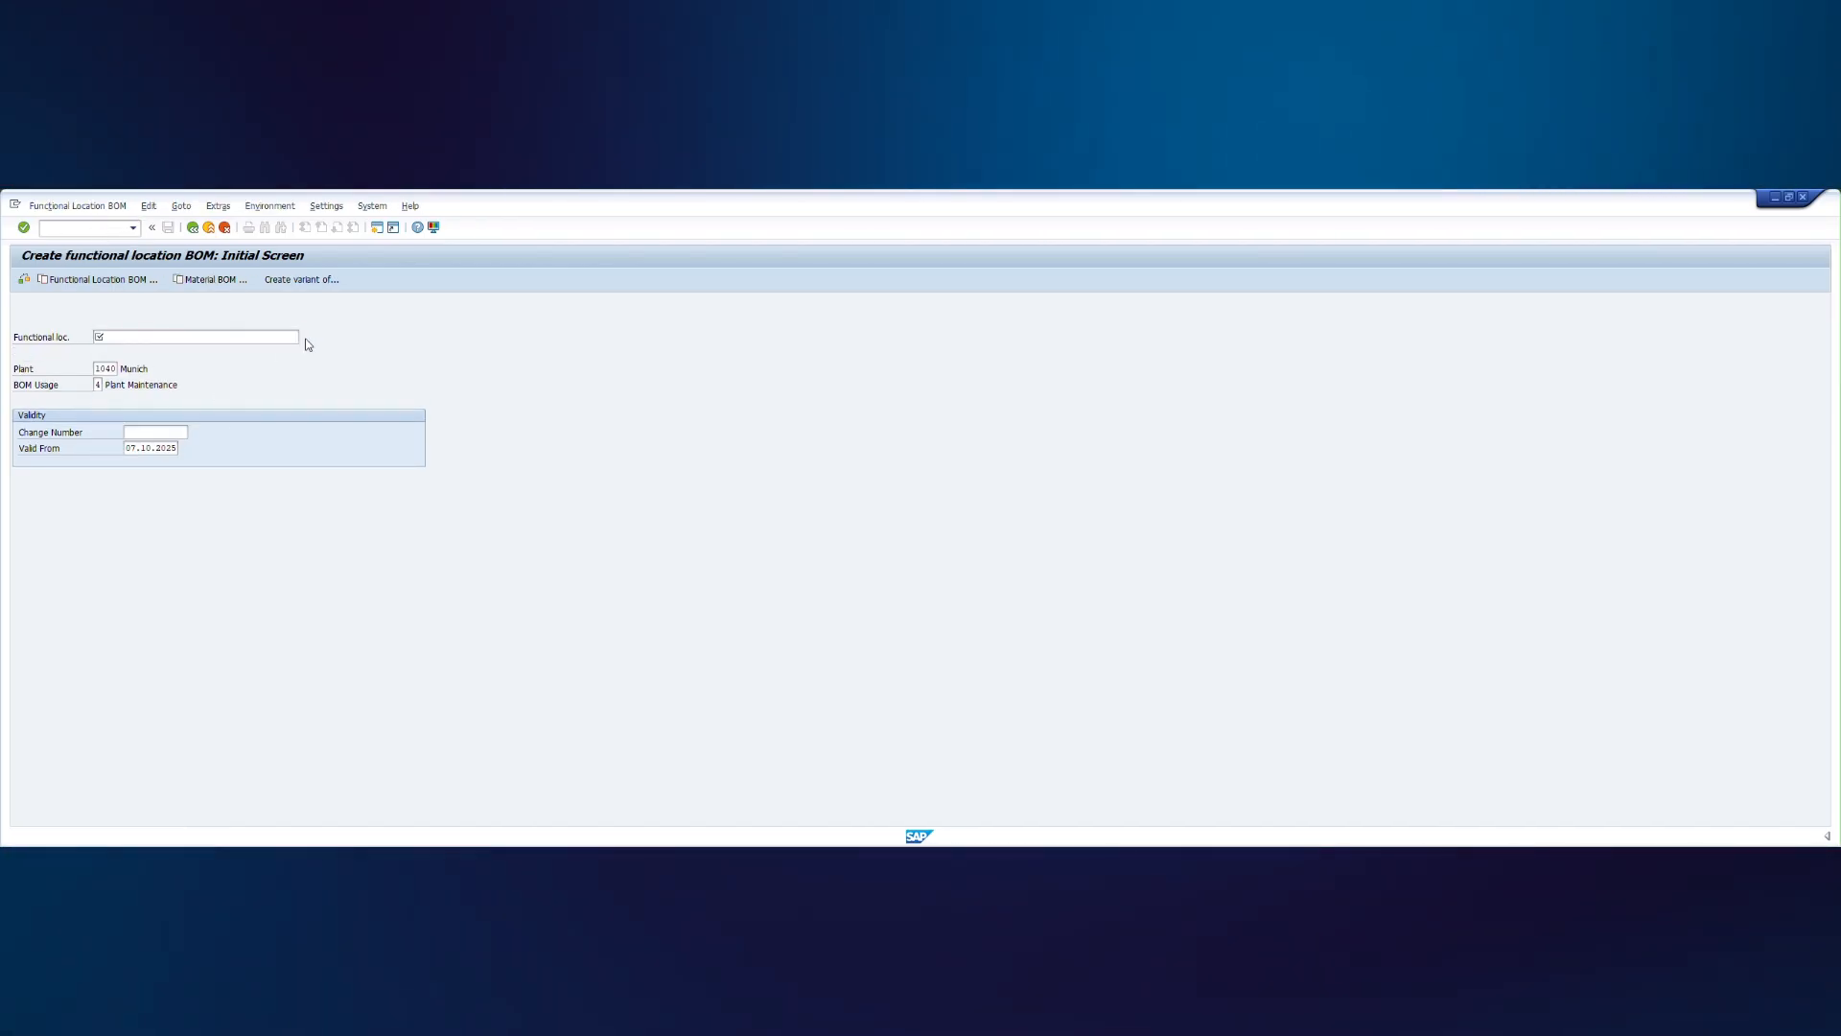
- Select functional location 00-01-ASS-01 (Assembly - Section 1) for the plant 1040 BOM and continue to the item overview
left_click(313, 339)
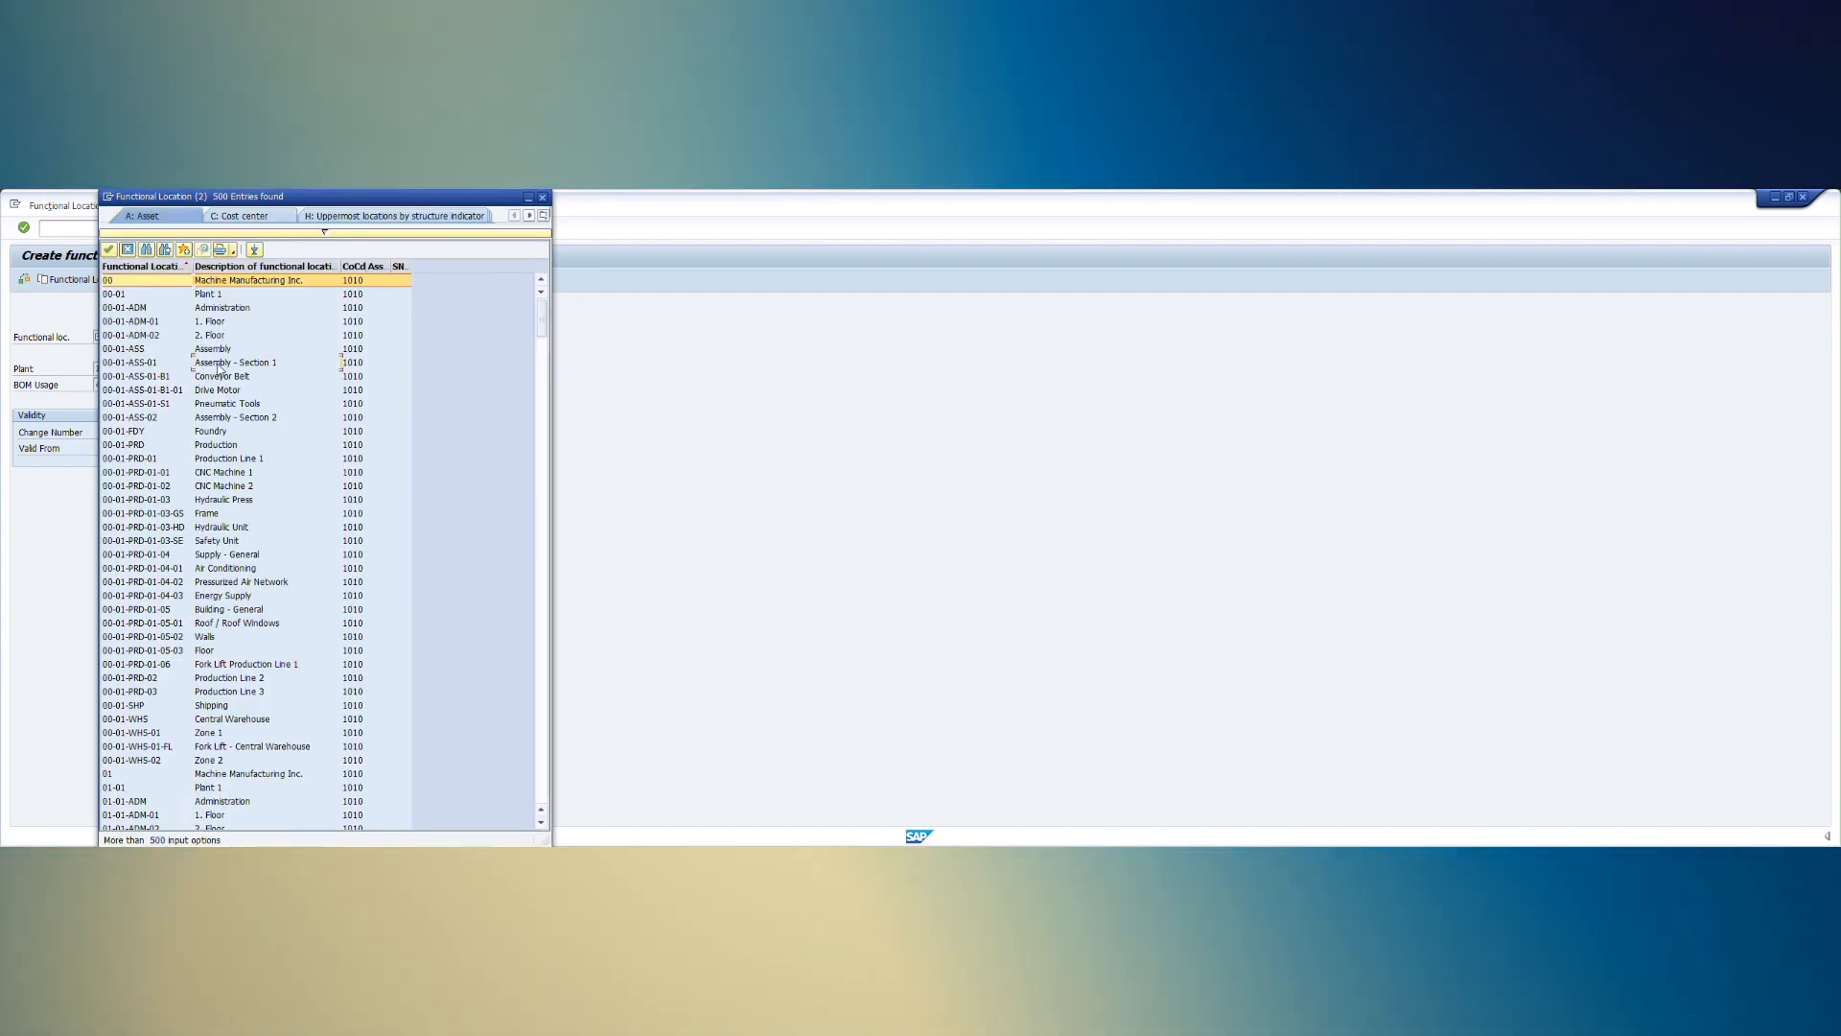
double_click(219, 363)
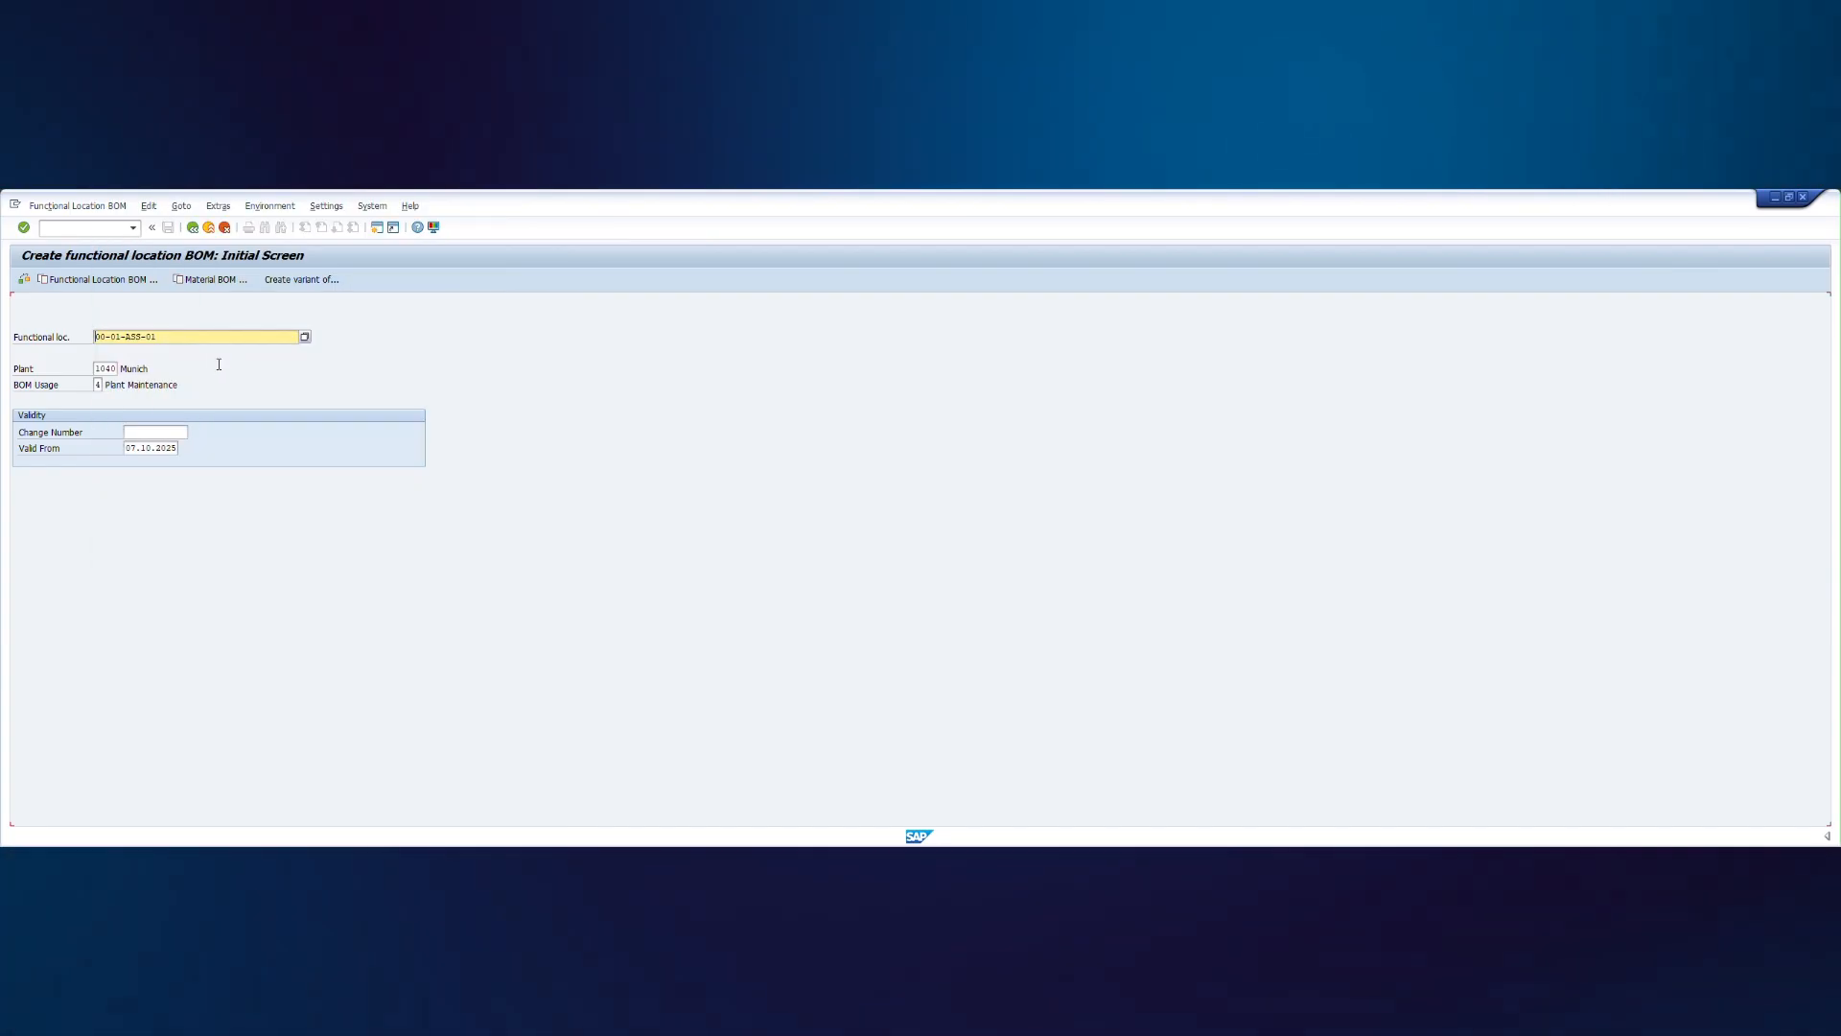
key("Return")
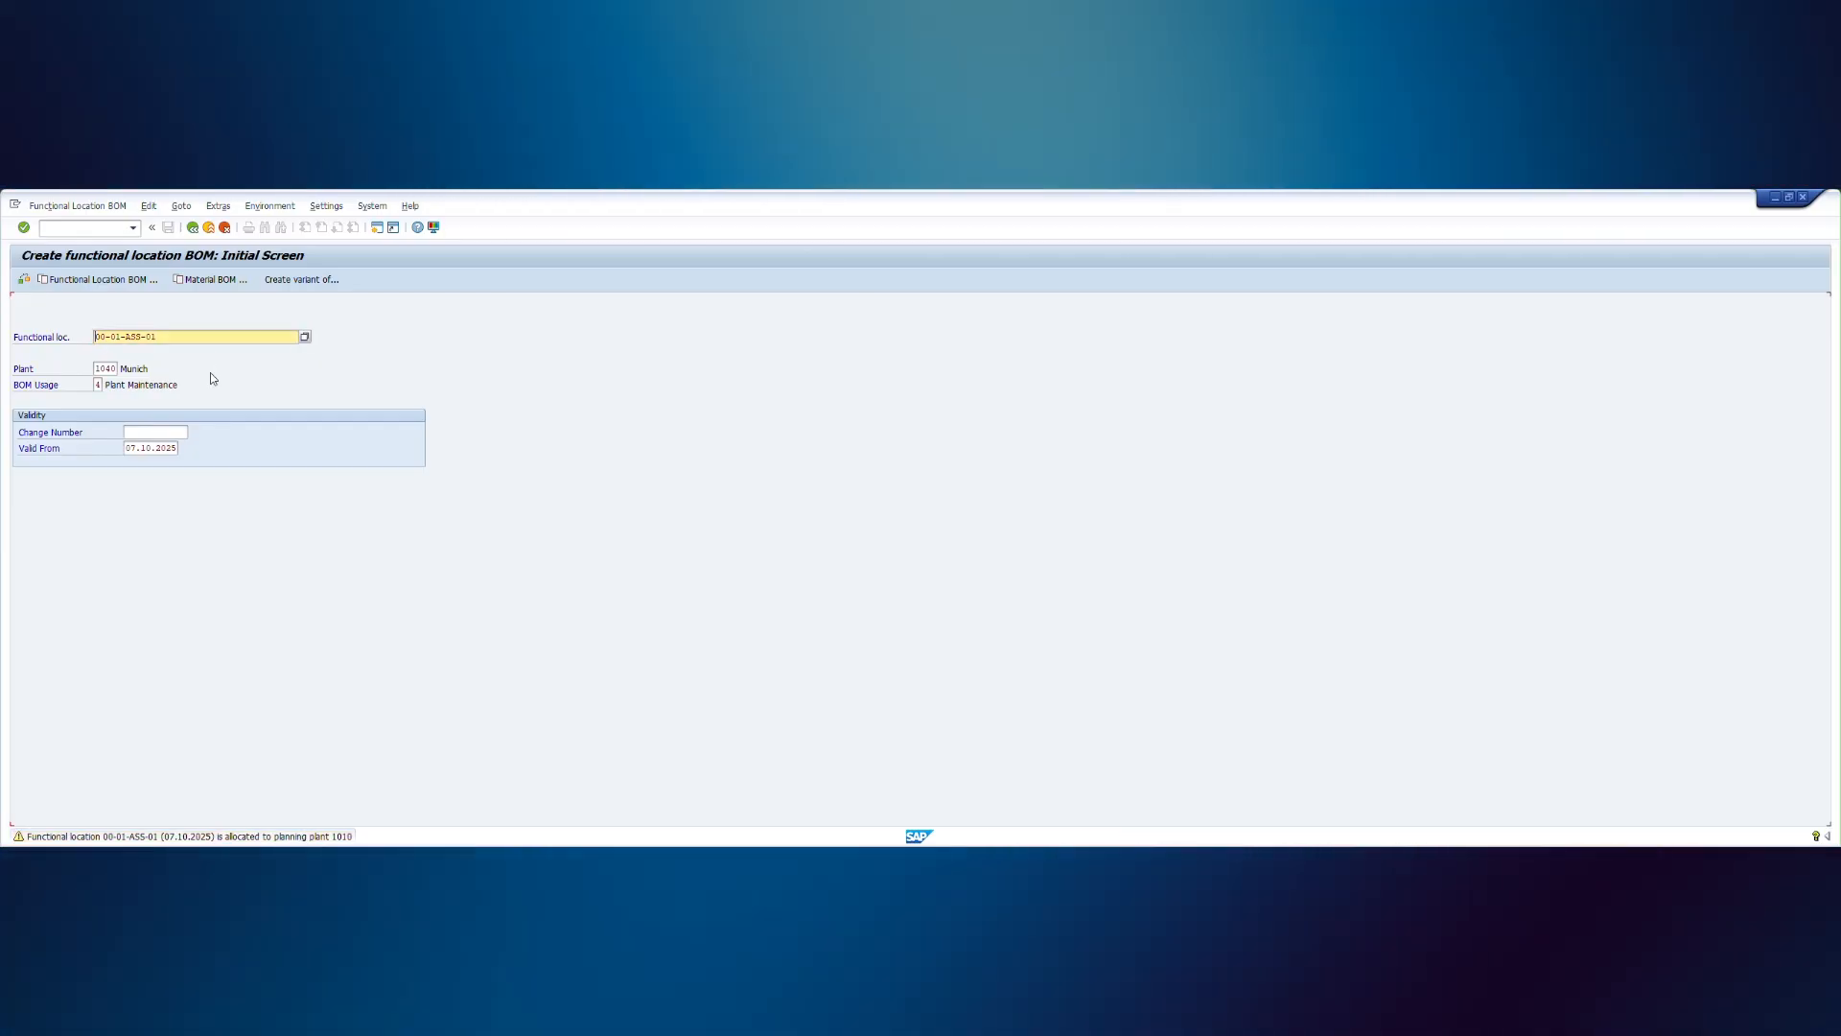
key("Return")
- Enter components P700-SC-100 for item 0010 and P700-HE-100 for item 0020 of the functional location BOM
left_click(123, 418)
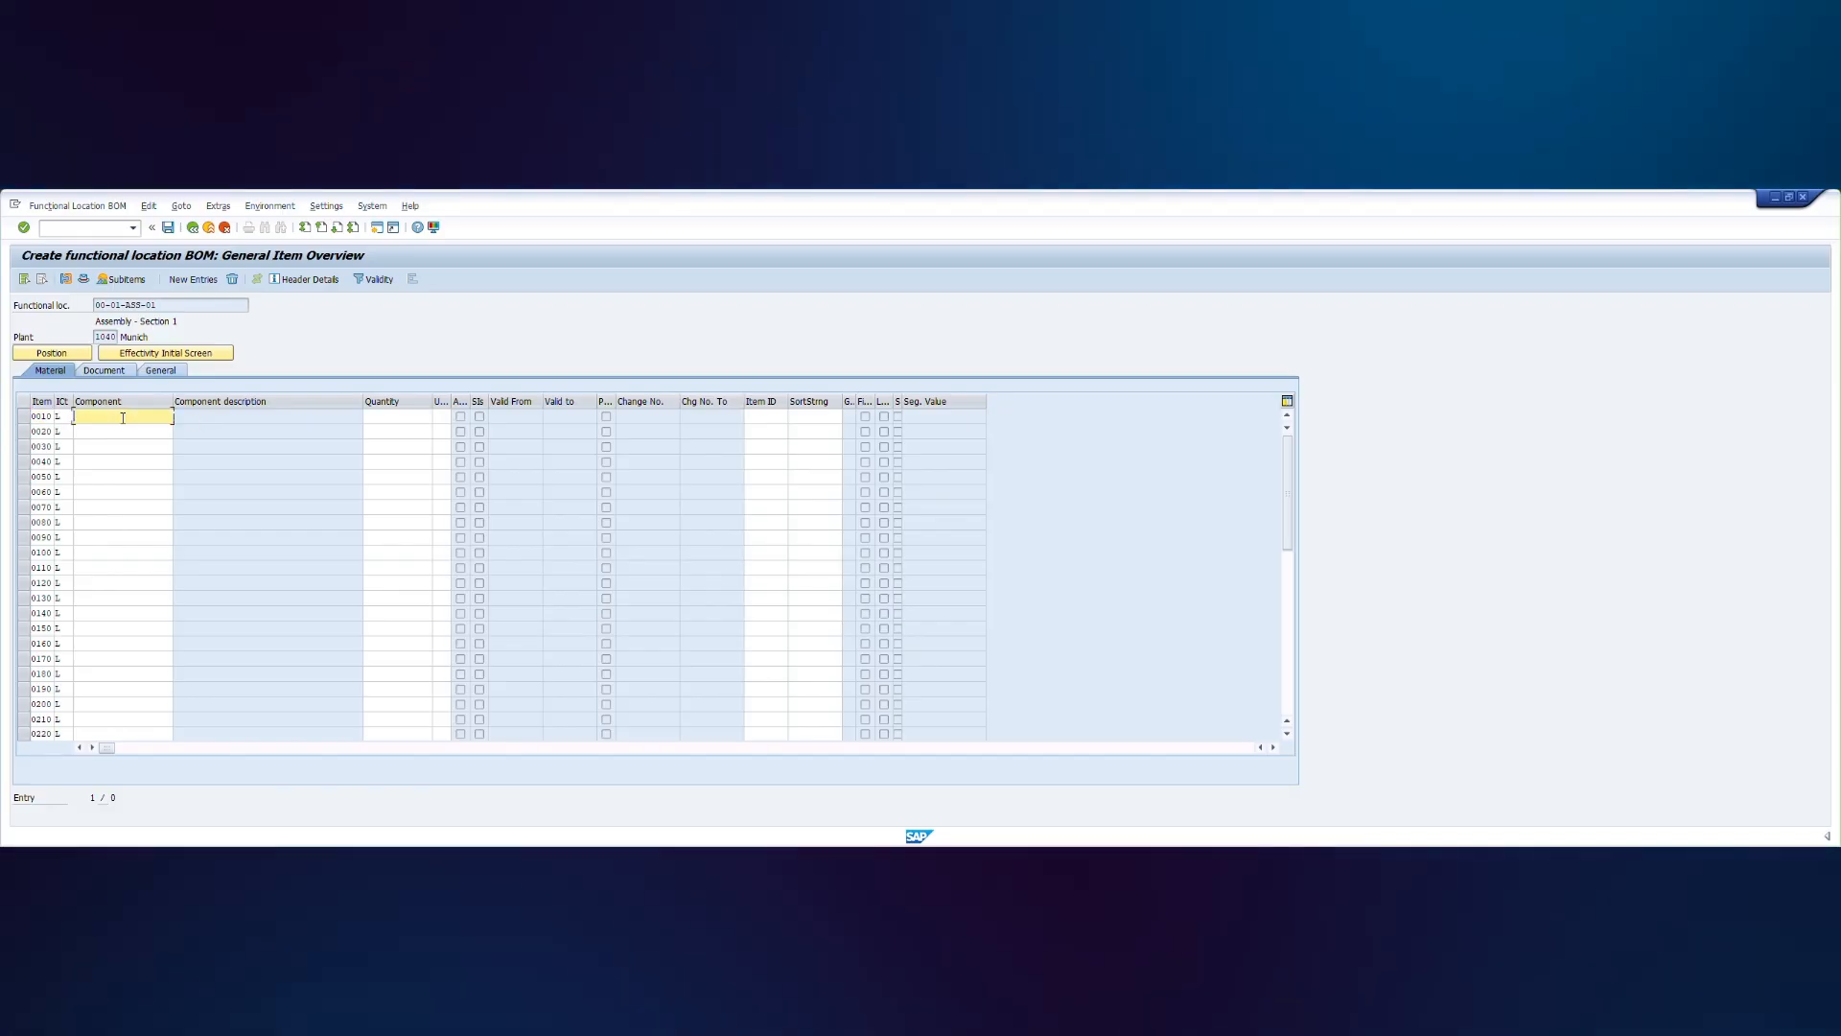
type("P")
left_click(122, 433)
left_click(122, 431)
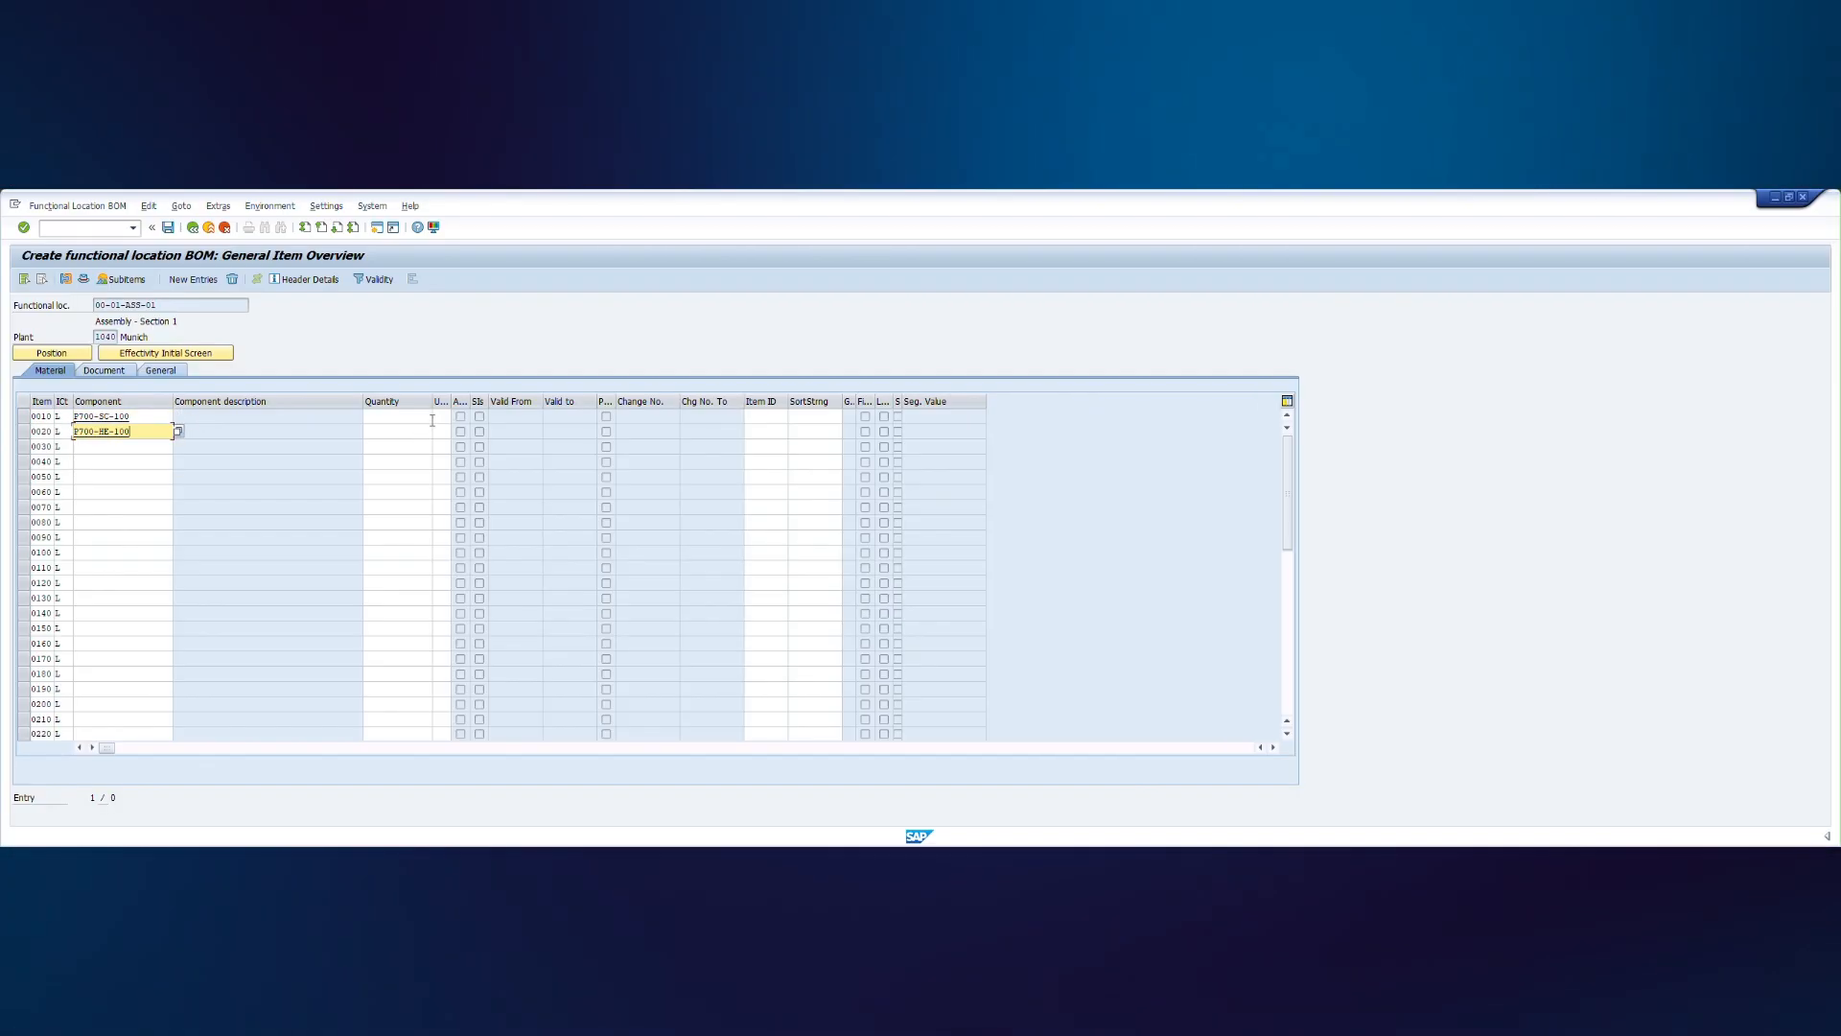
- Set the quantities of items 0010 and 0020 to 1 and 2, and save the functional location BOM
type("1")
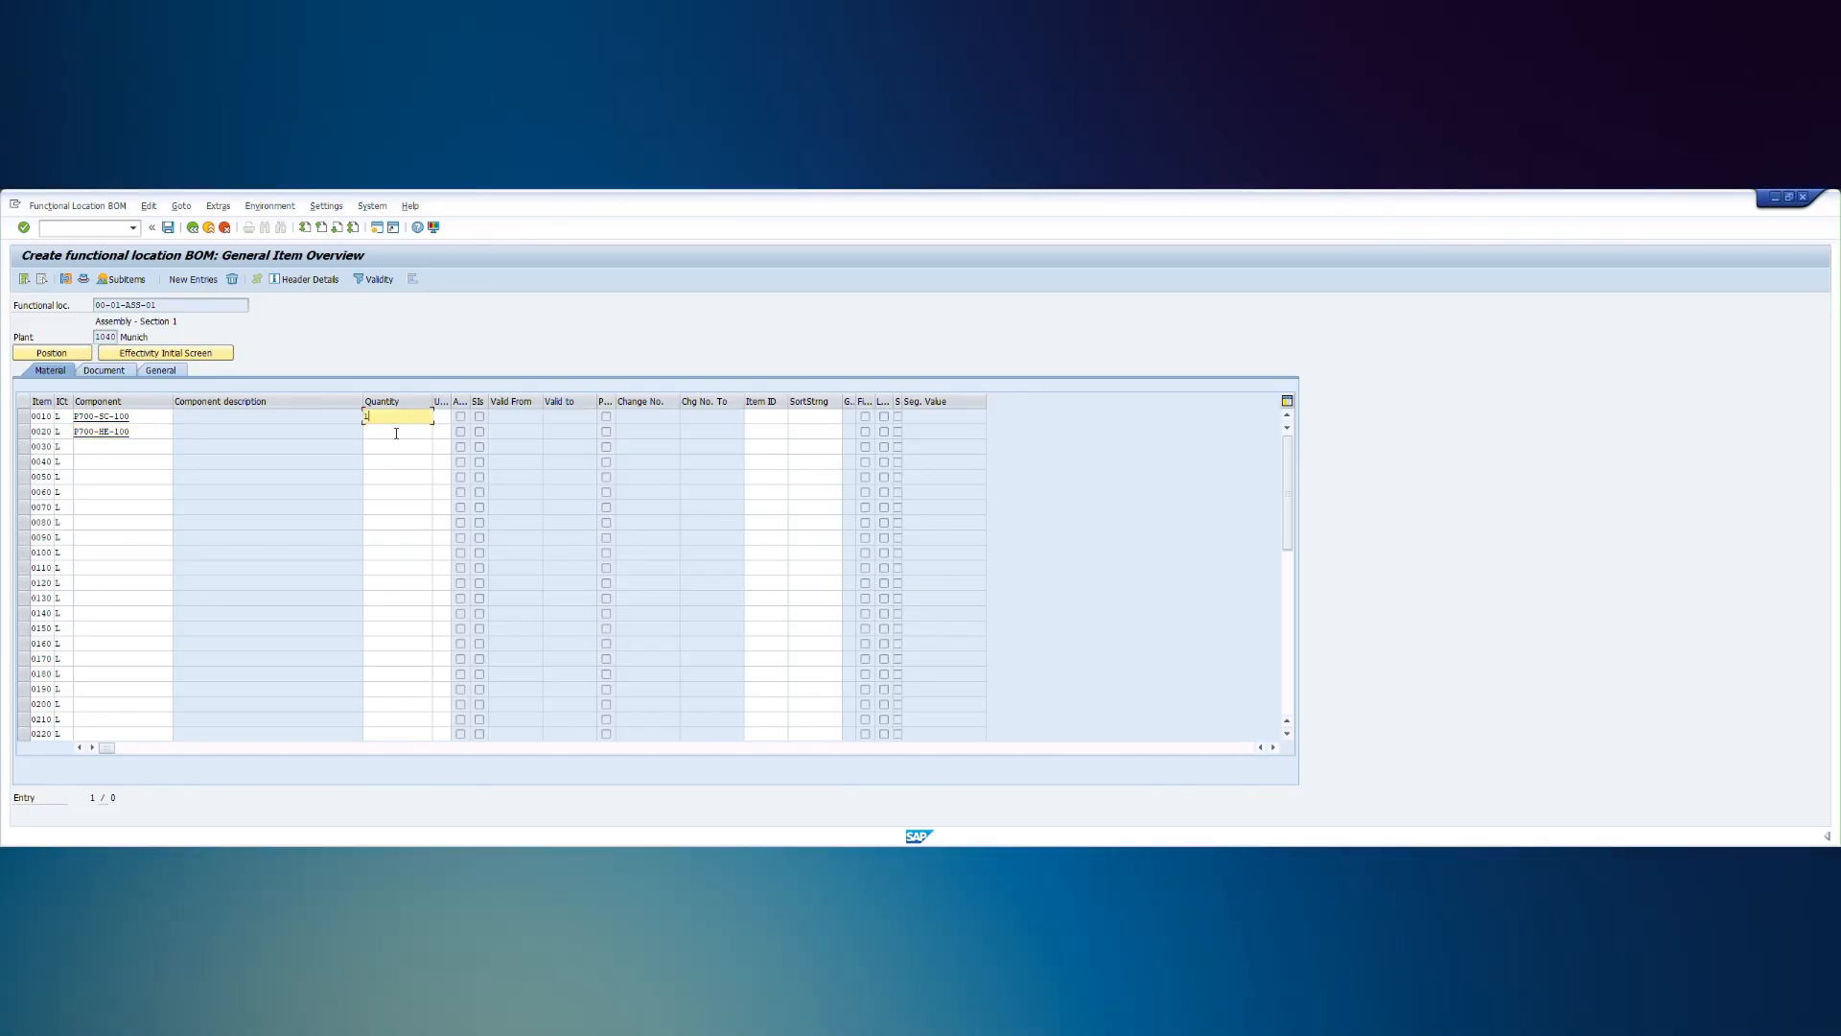
left_click(396, 432)
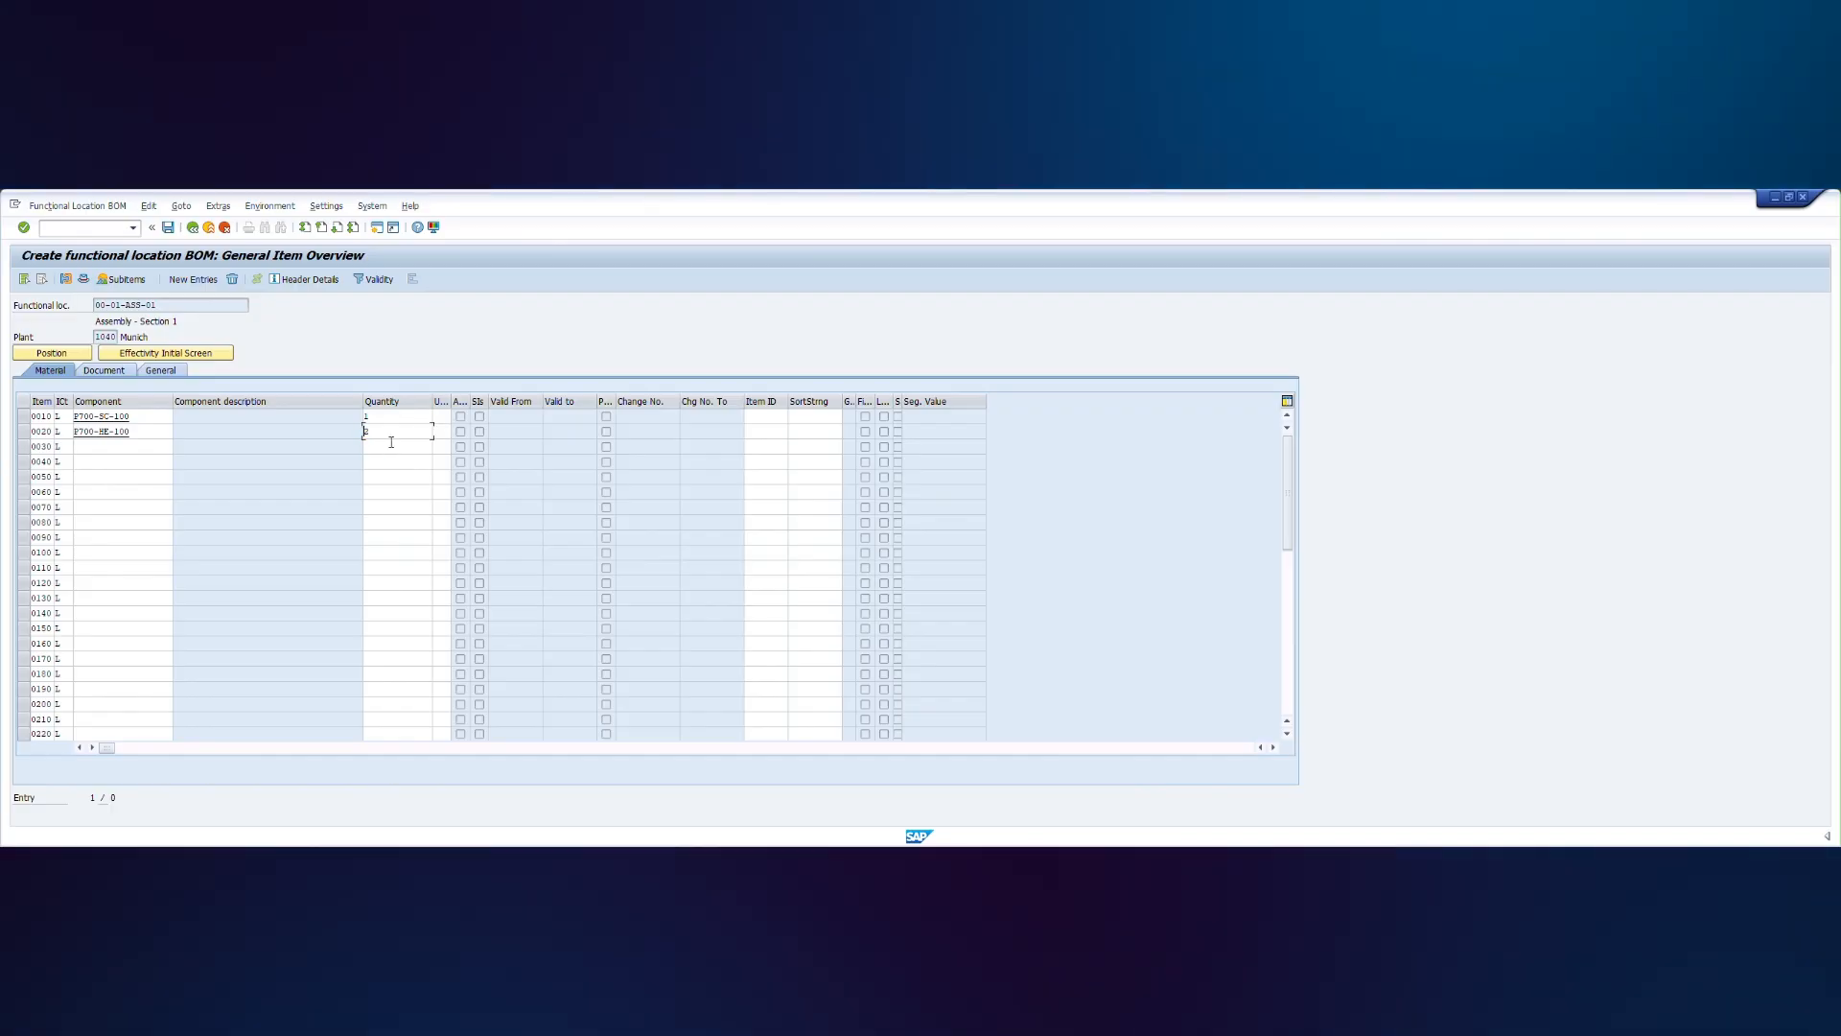
key("Return")
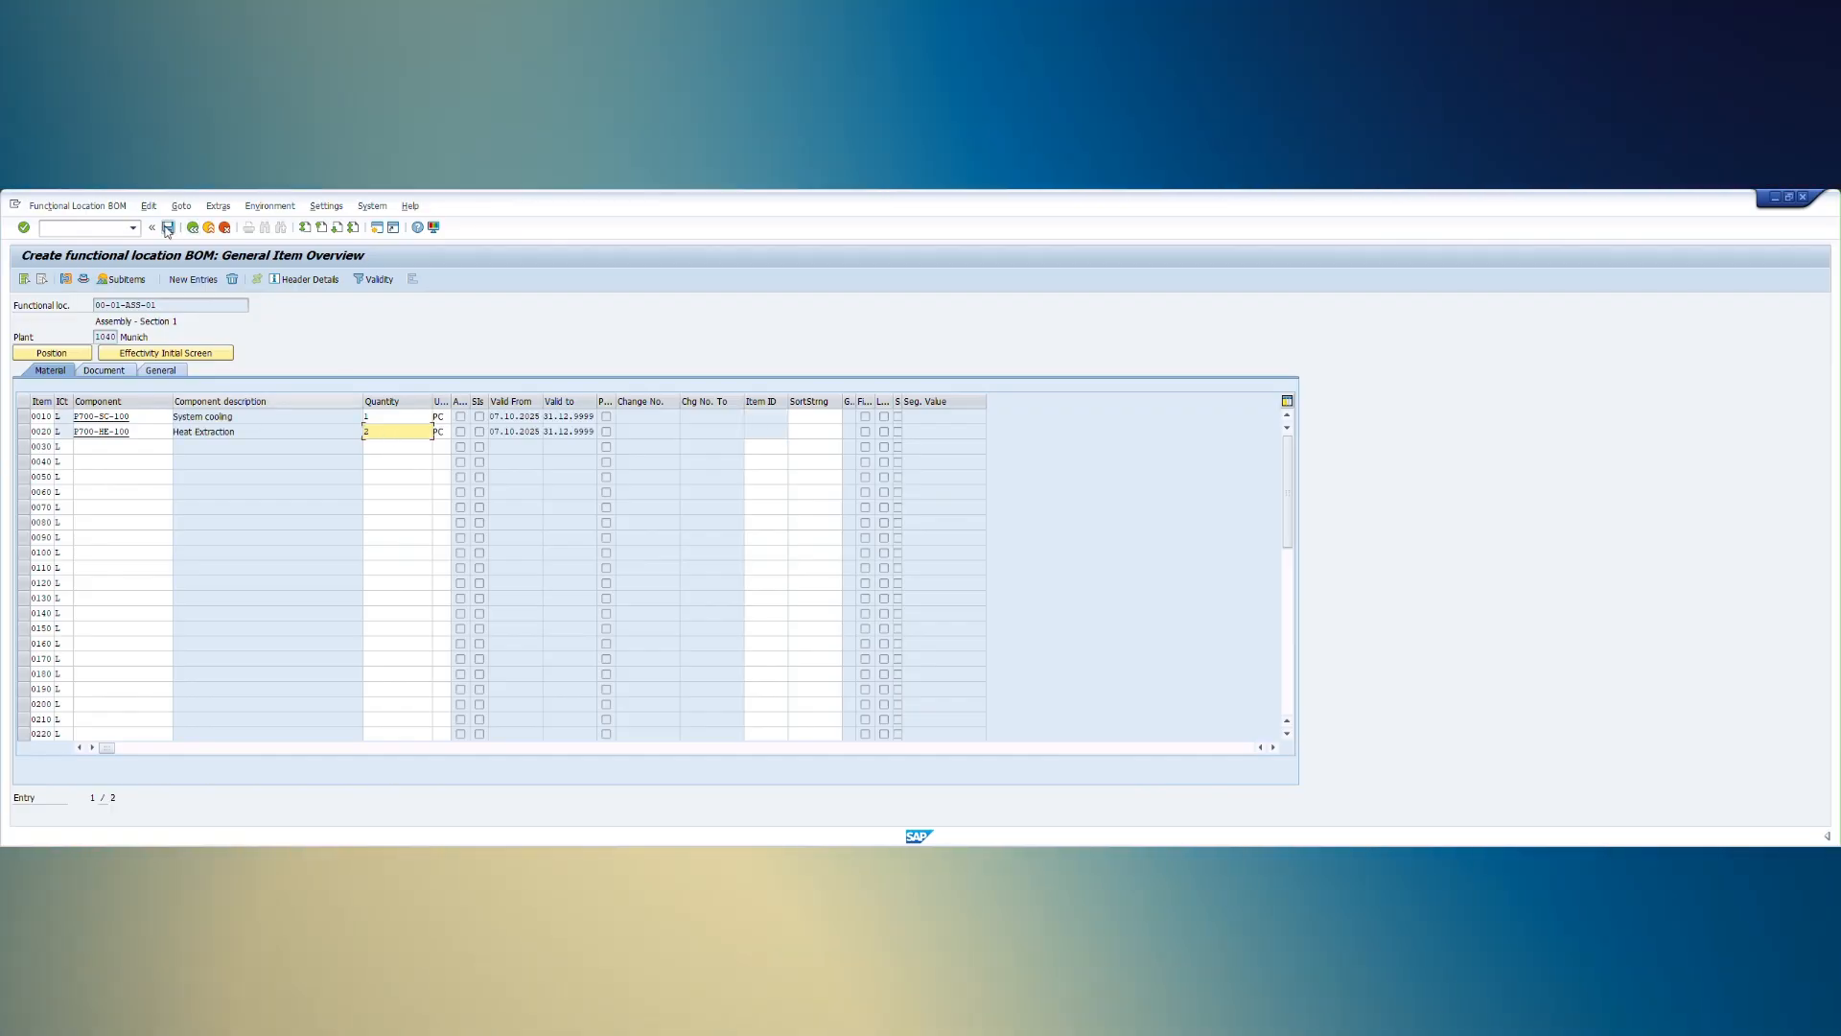
left_click(168, 228)
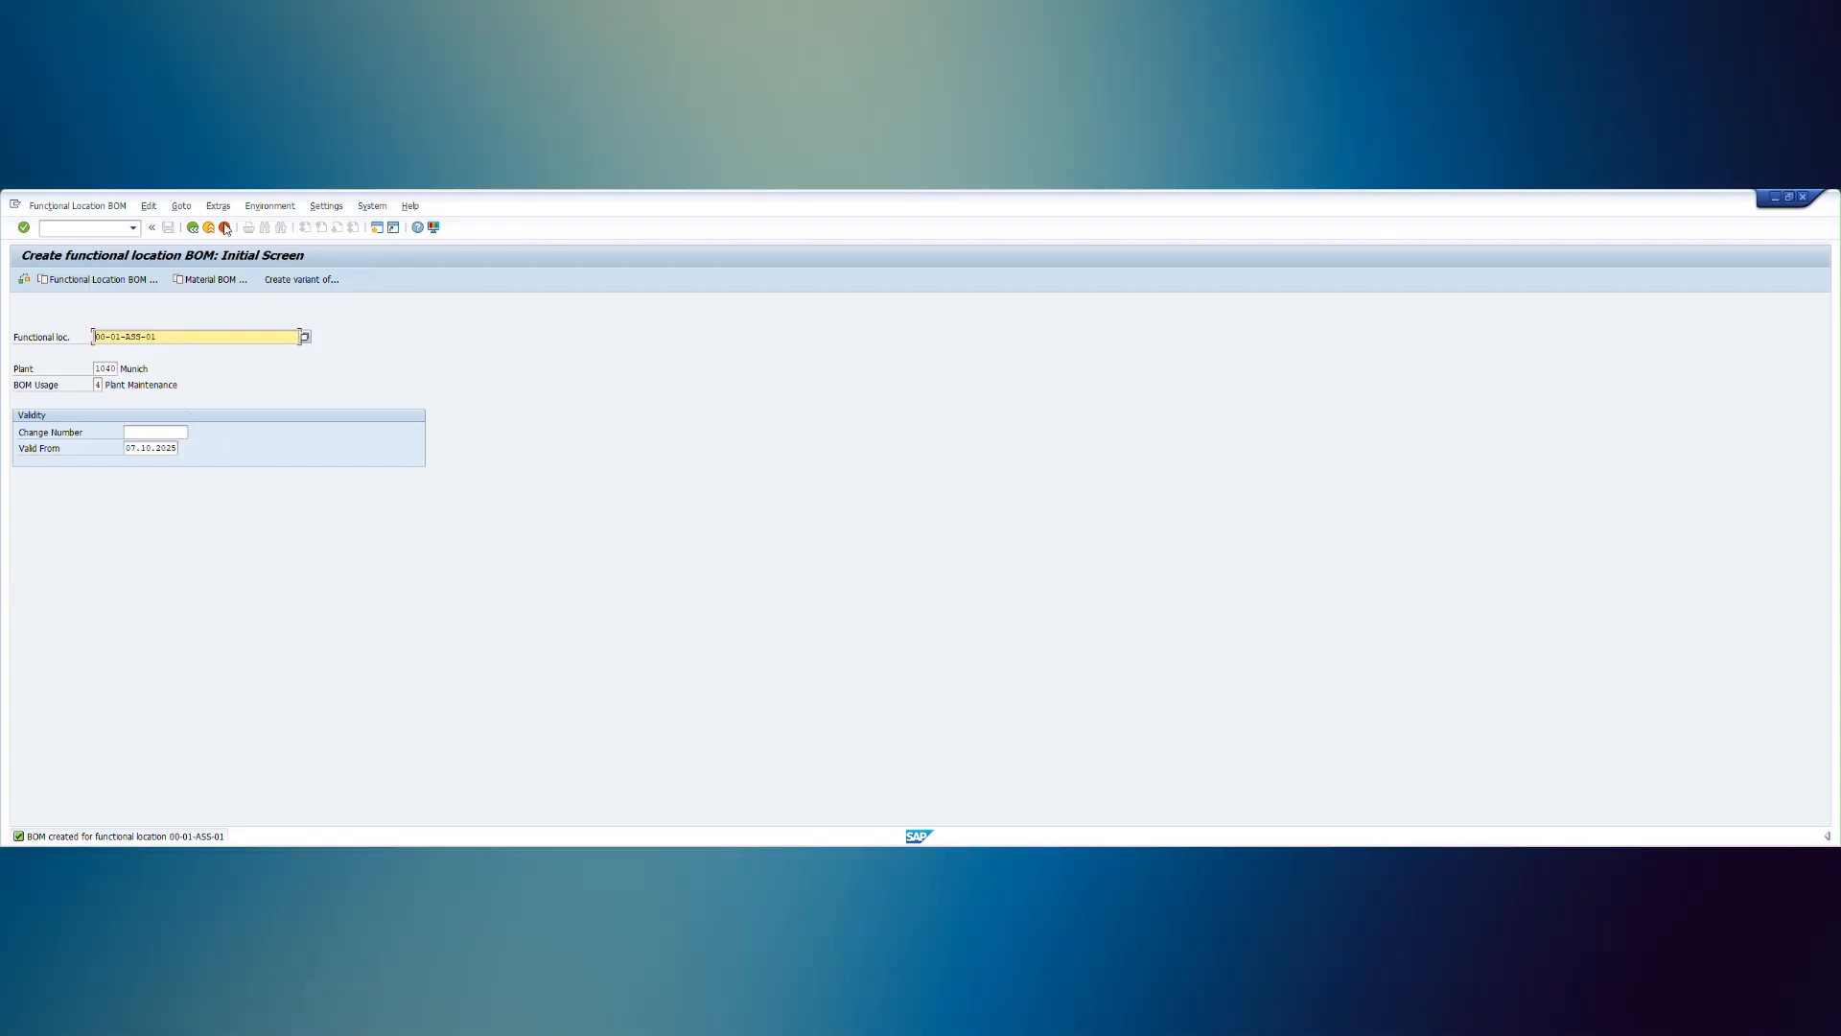
- Open the General Table Display for table TPST and list its entries to check the functional location's BOM number
left_click(209, 228)
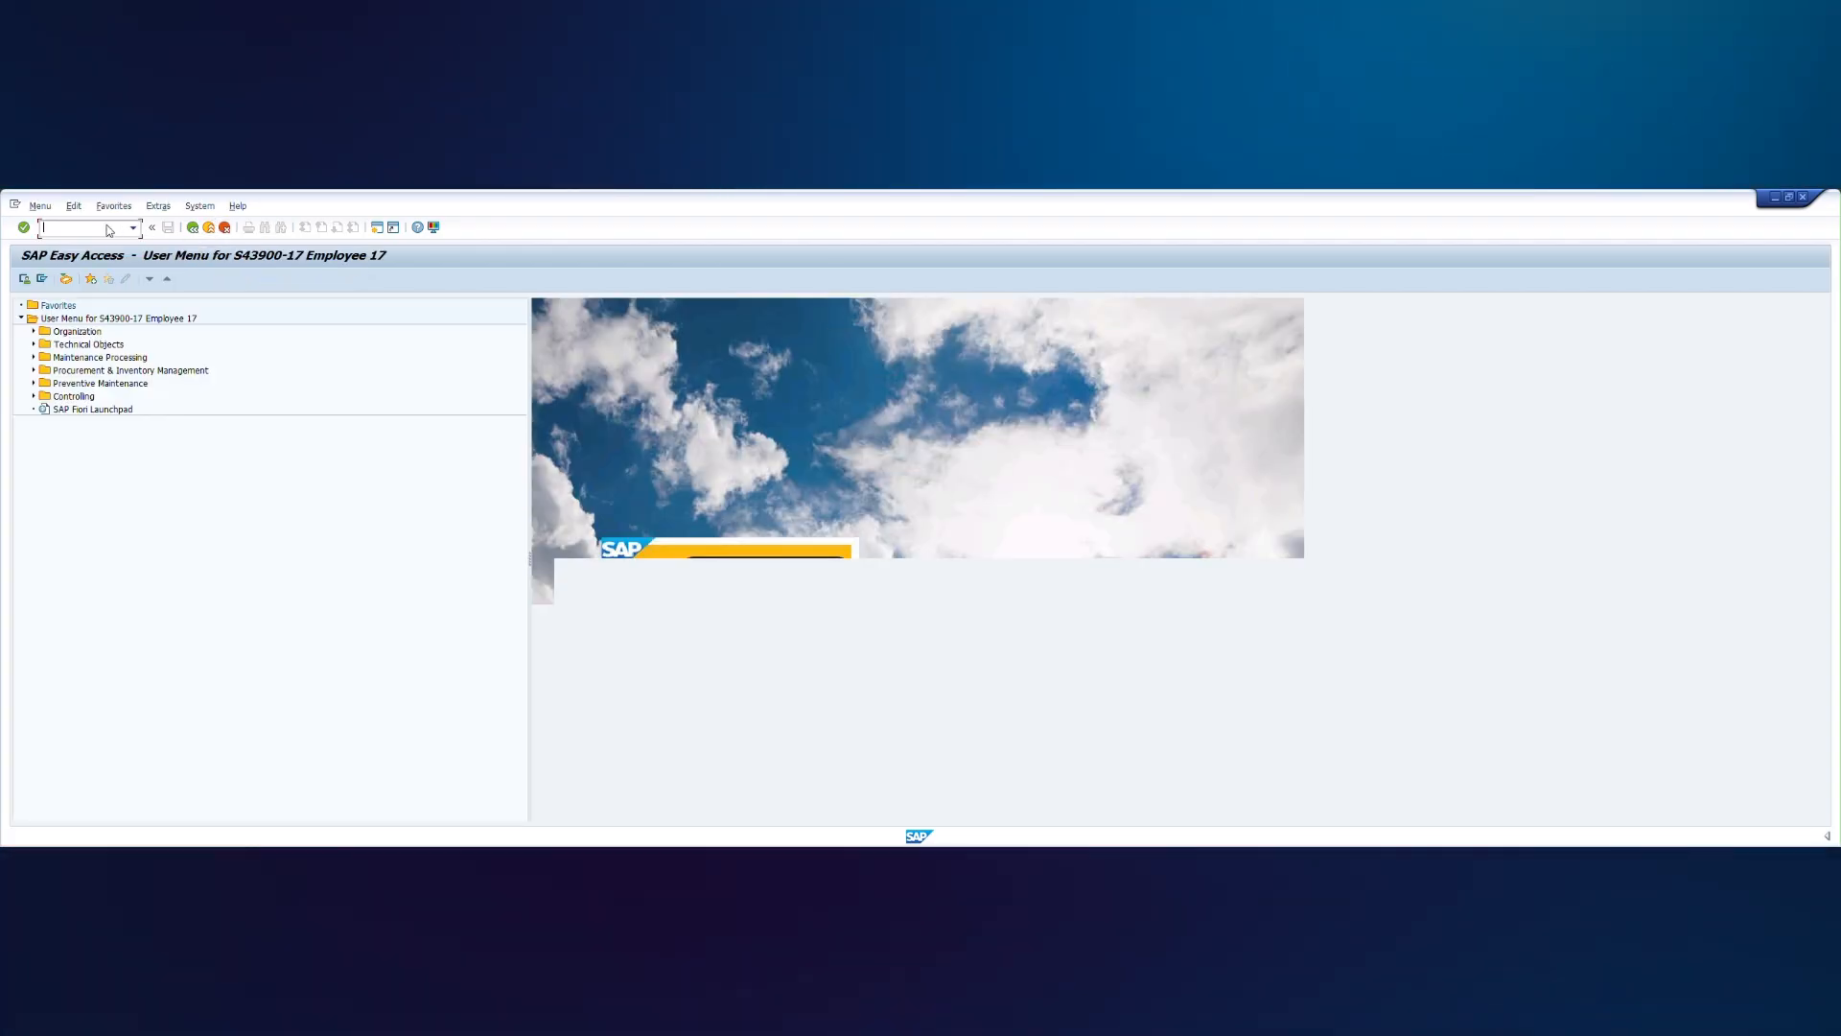
type("se11")
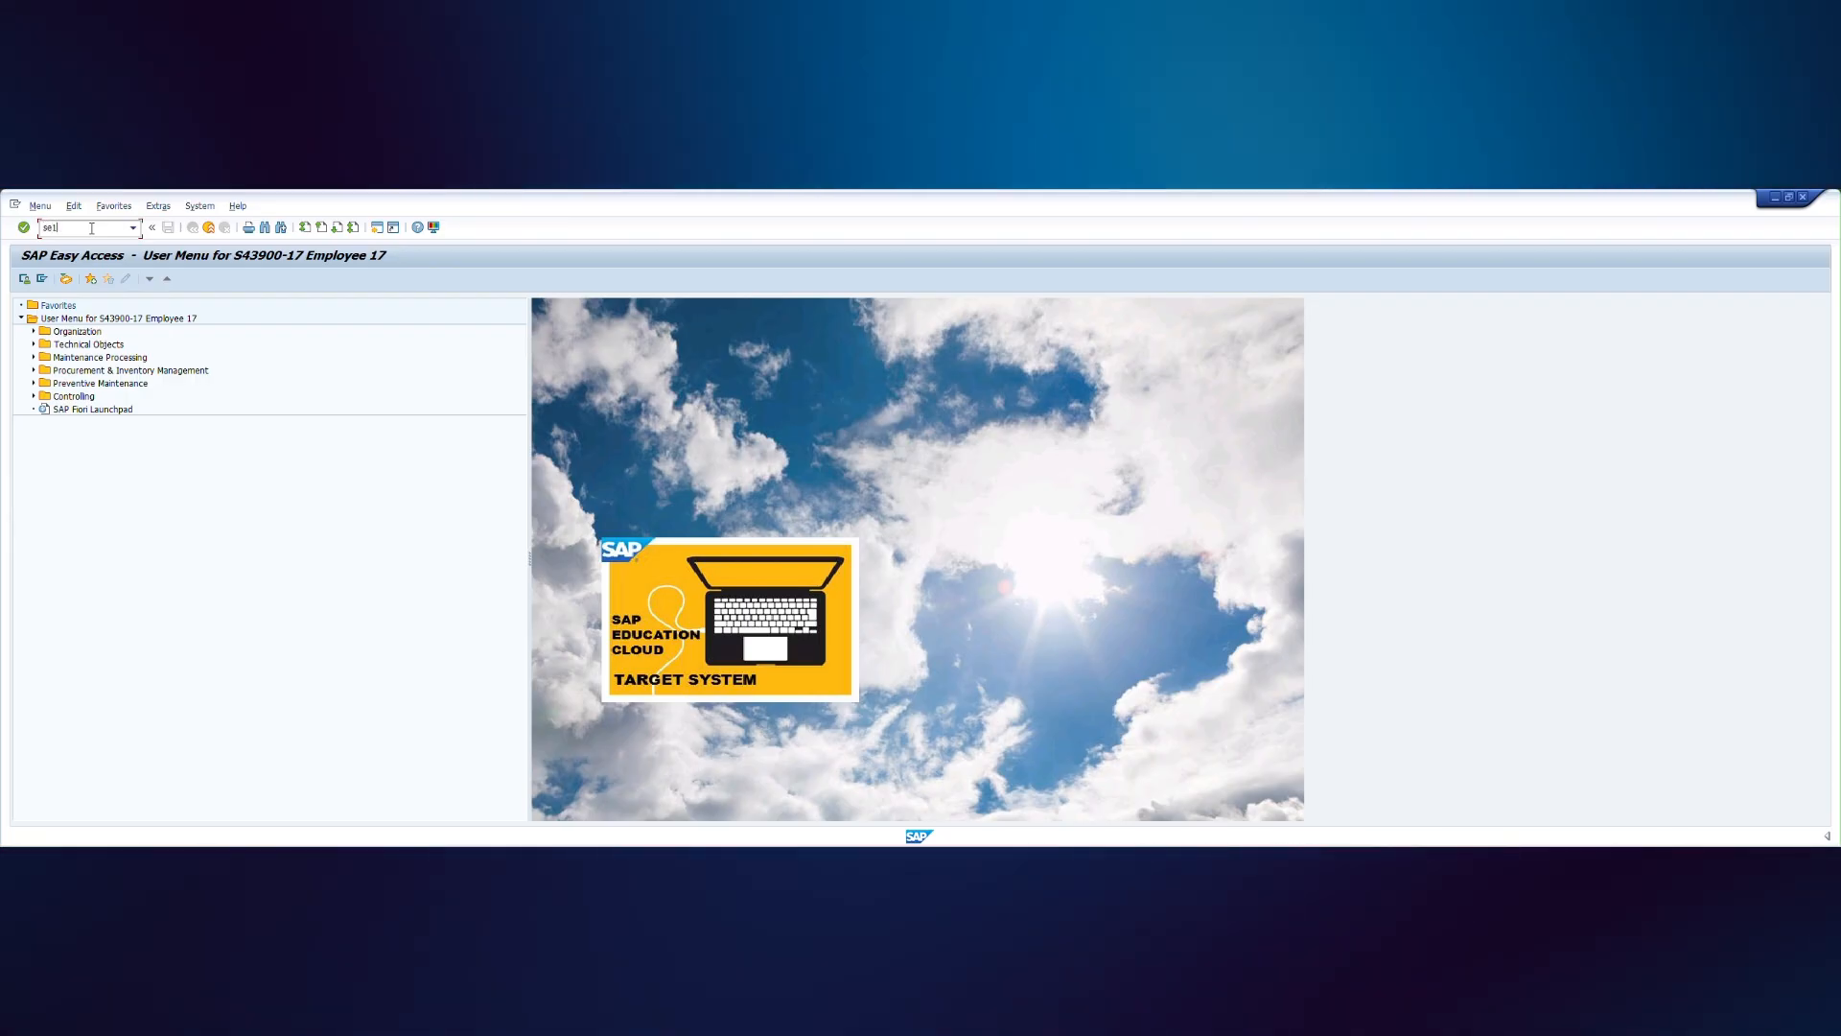
type("n")
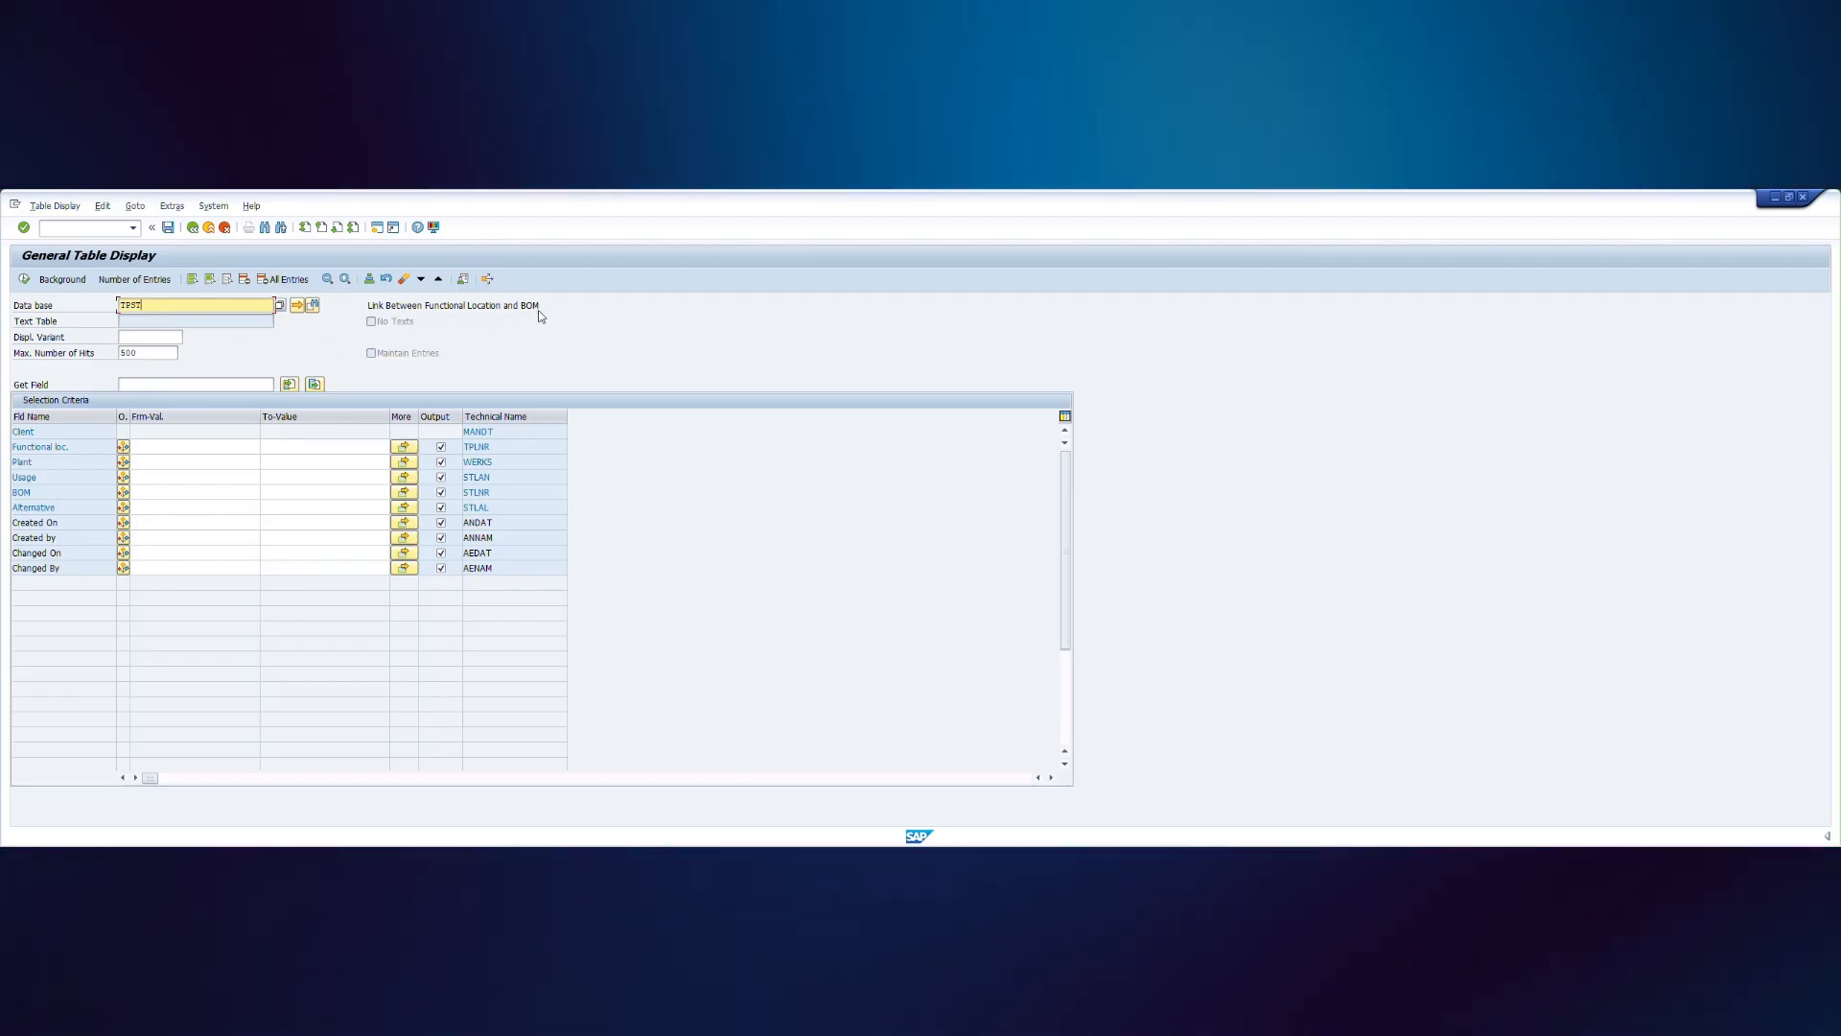
left_click_drag(410, 309, 367, 306)
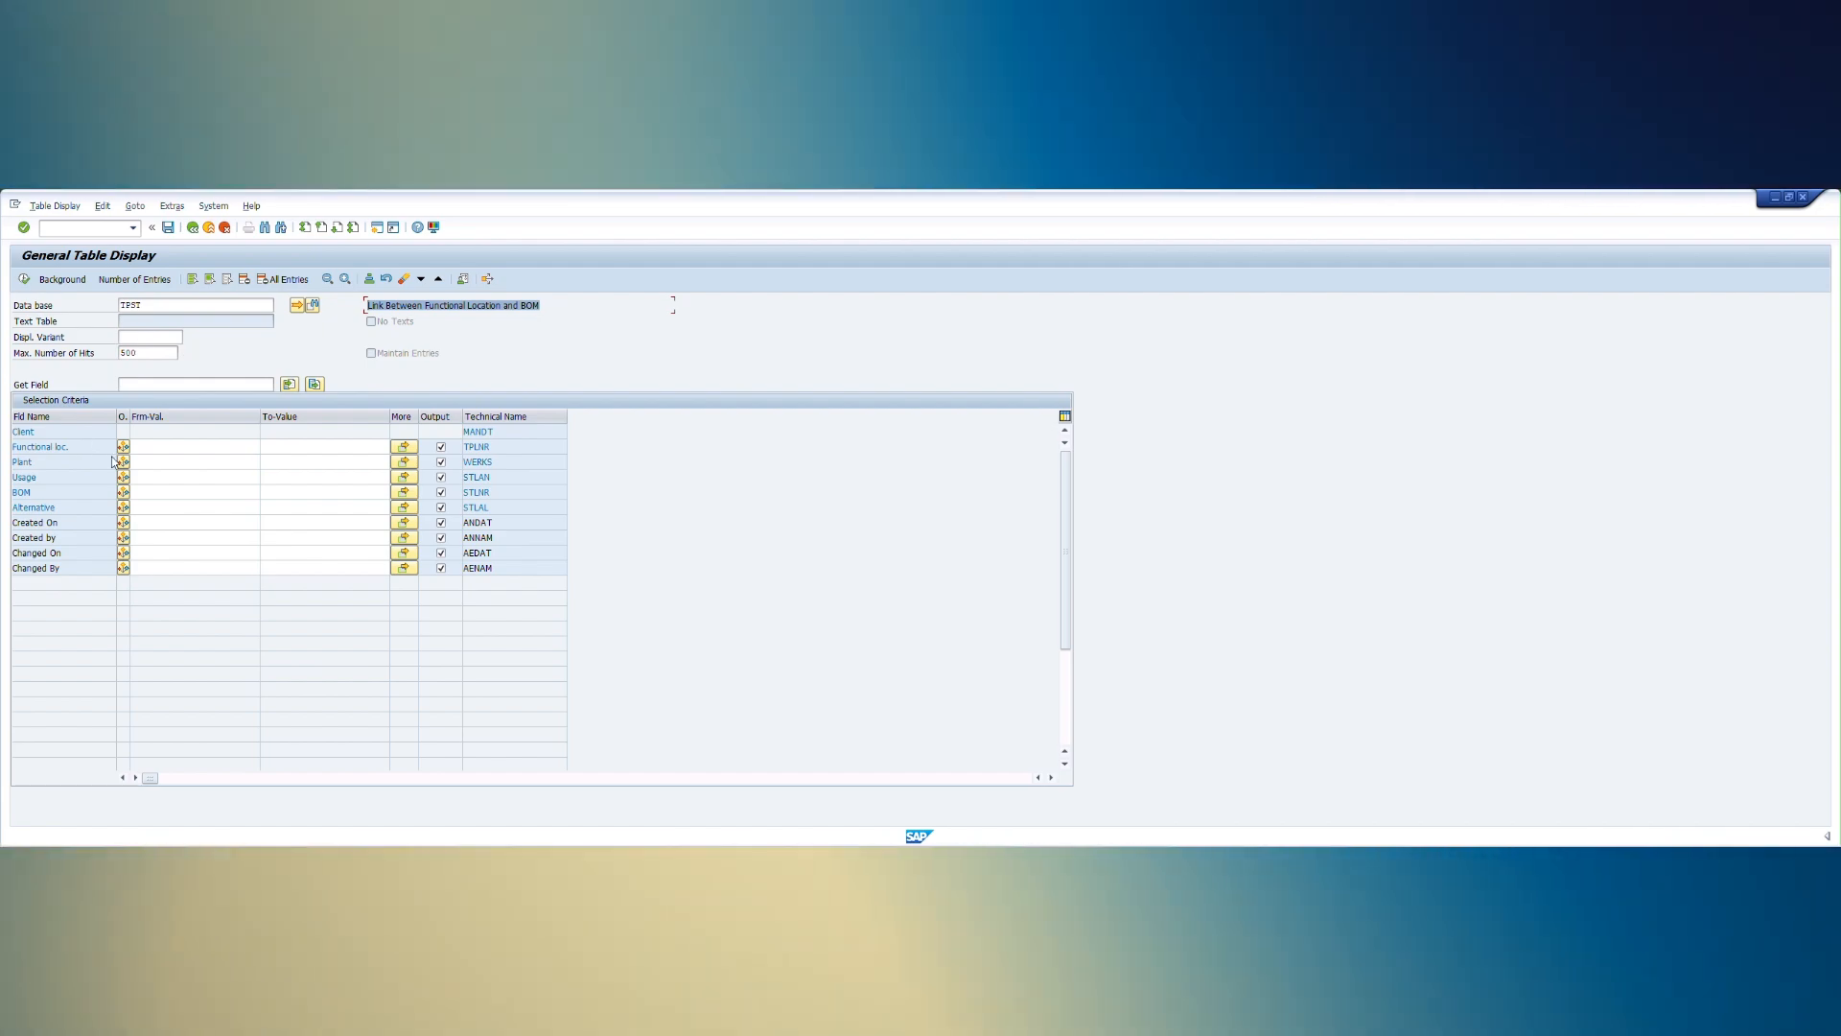
left_click(139, 476)
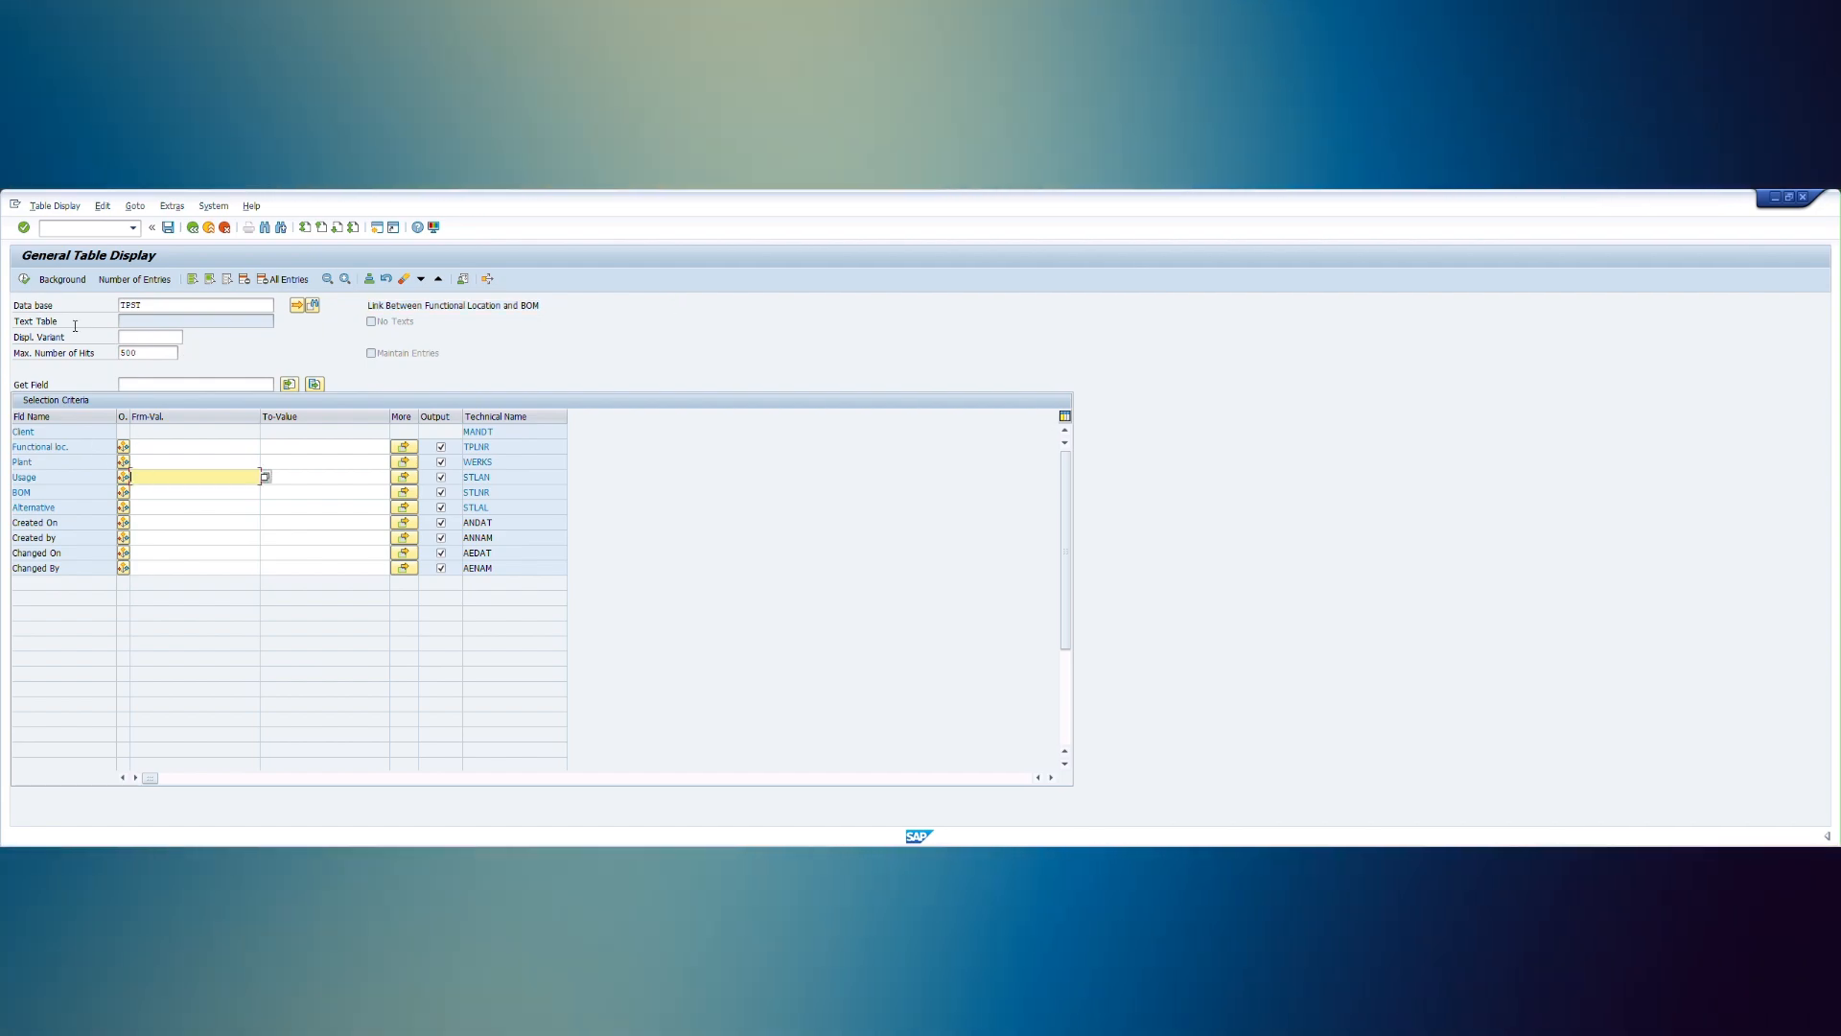
left_click(27, 279)
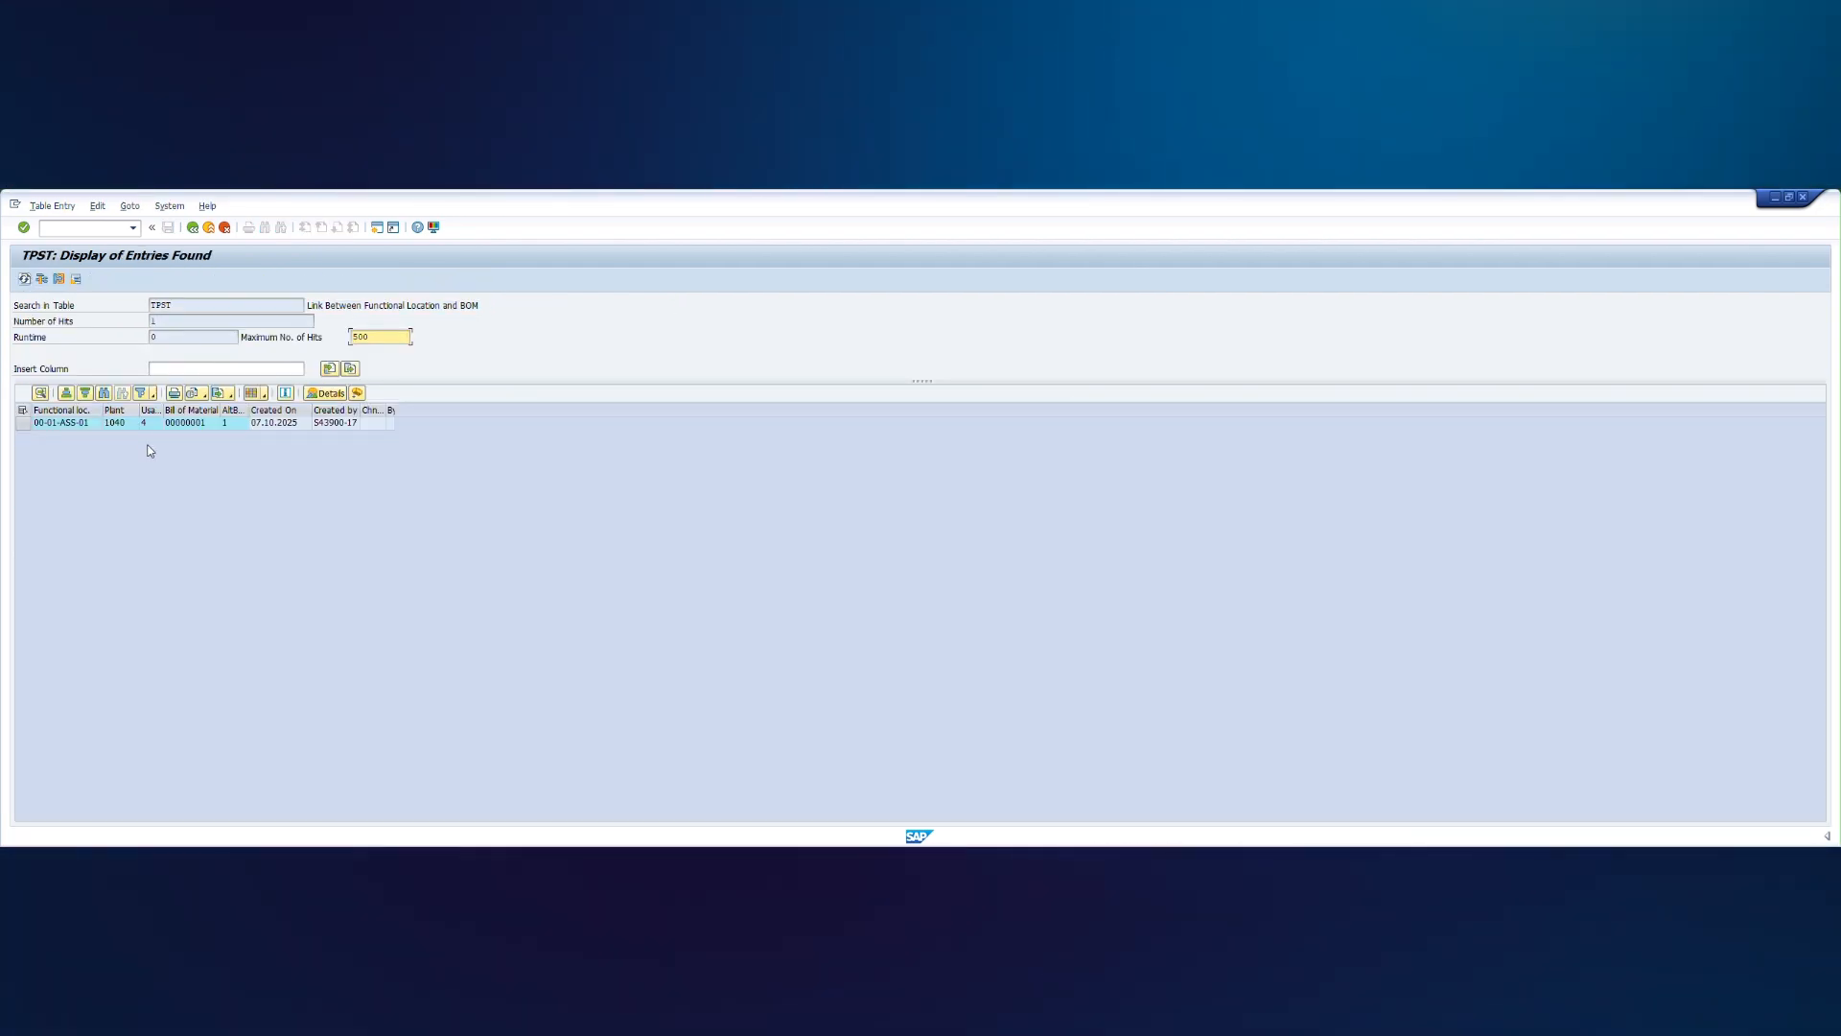
left_click(192, 423)
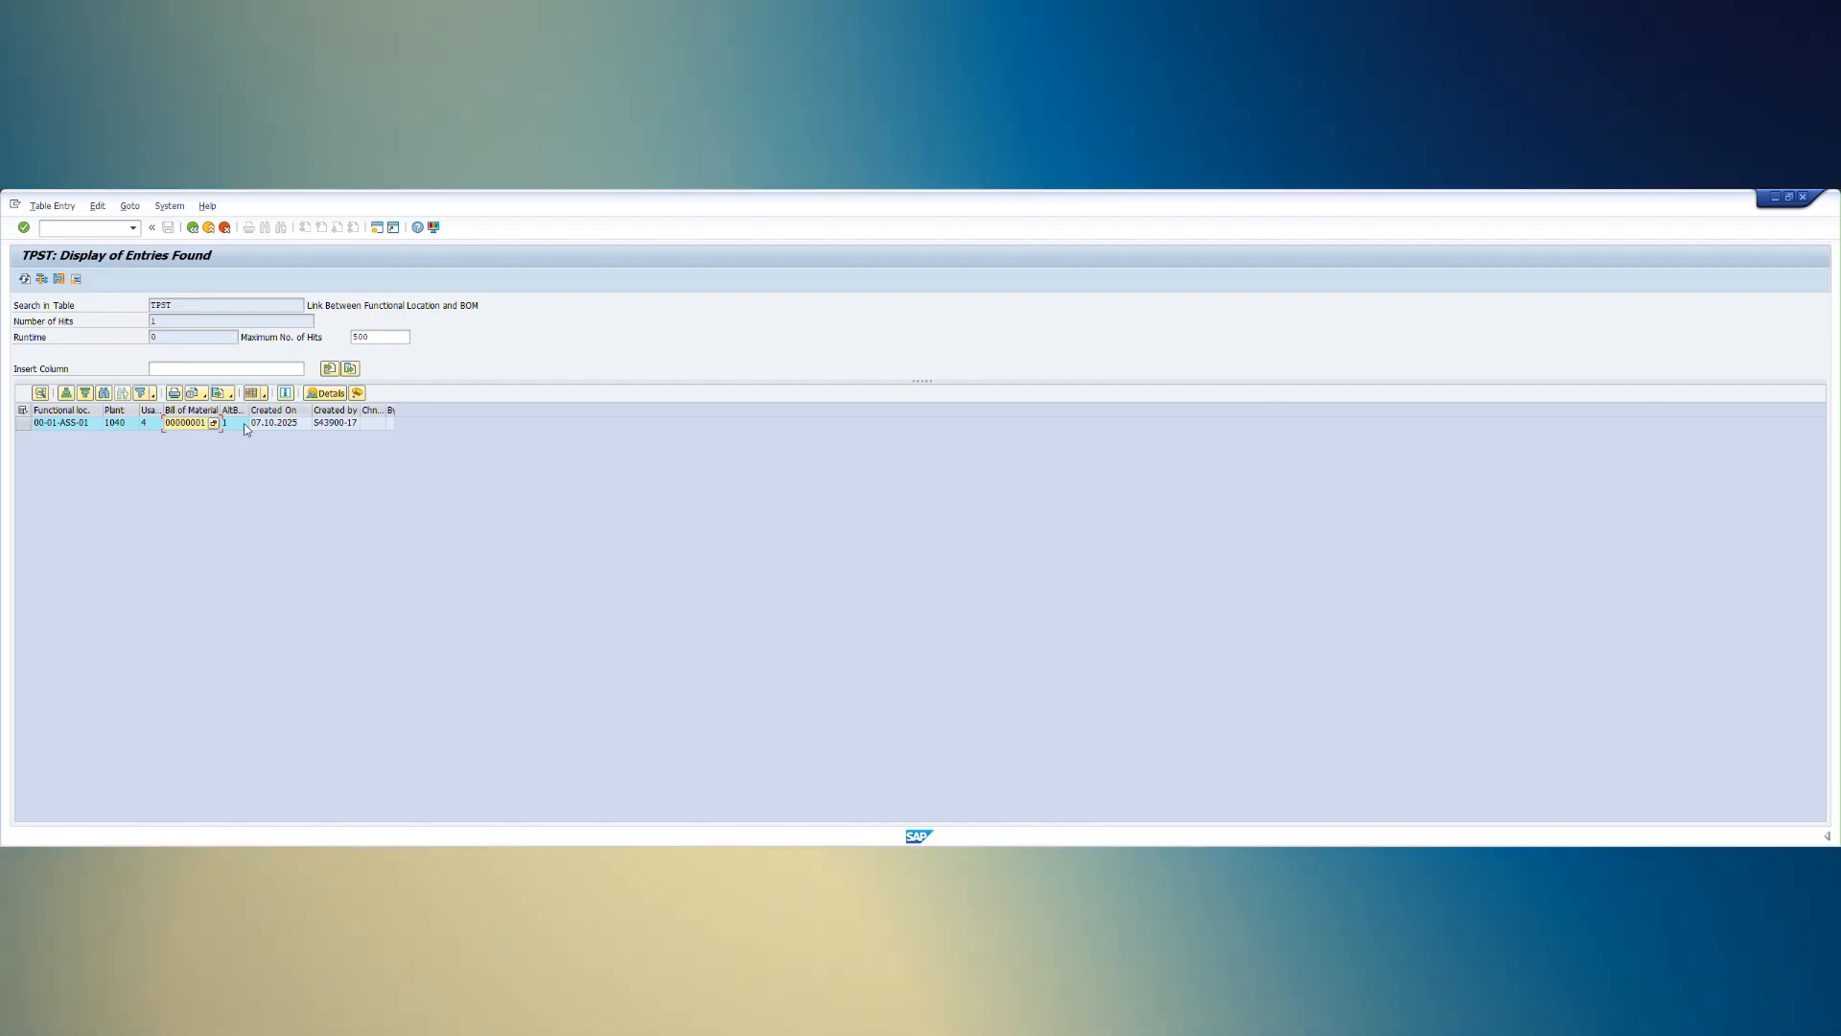
- List the entries of table EQST and check the equipment and plant of the equipment-to-BOM link
left_click(193, 229)
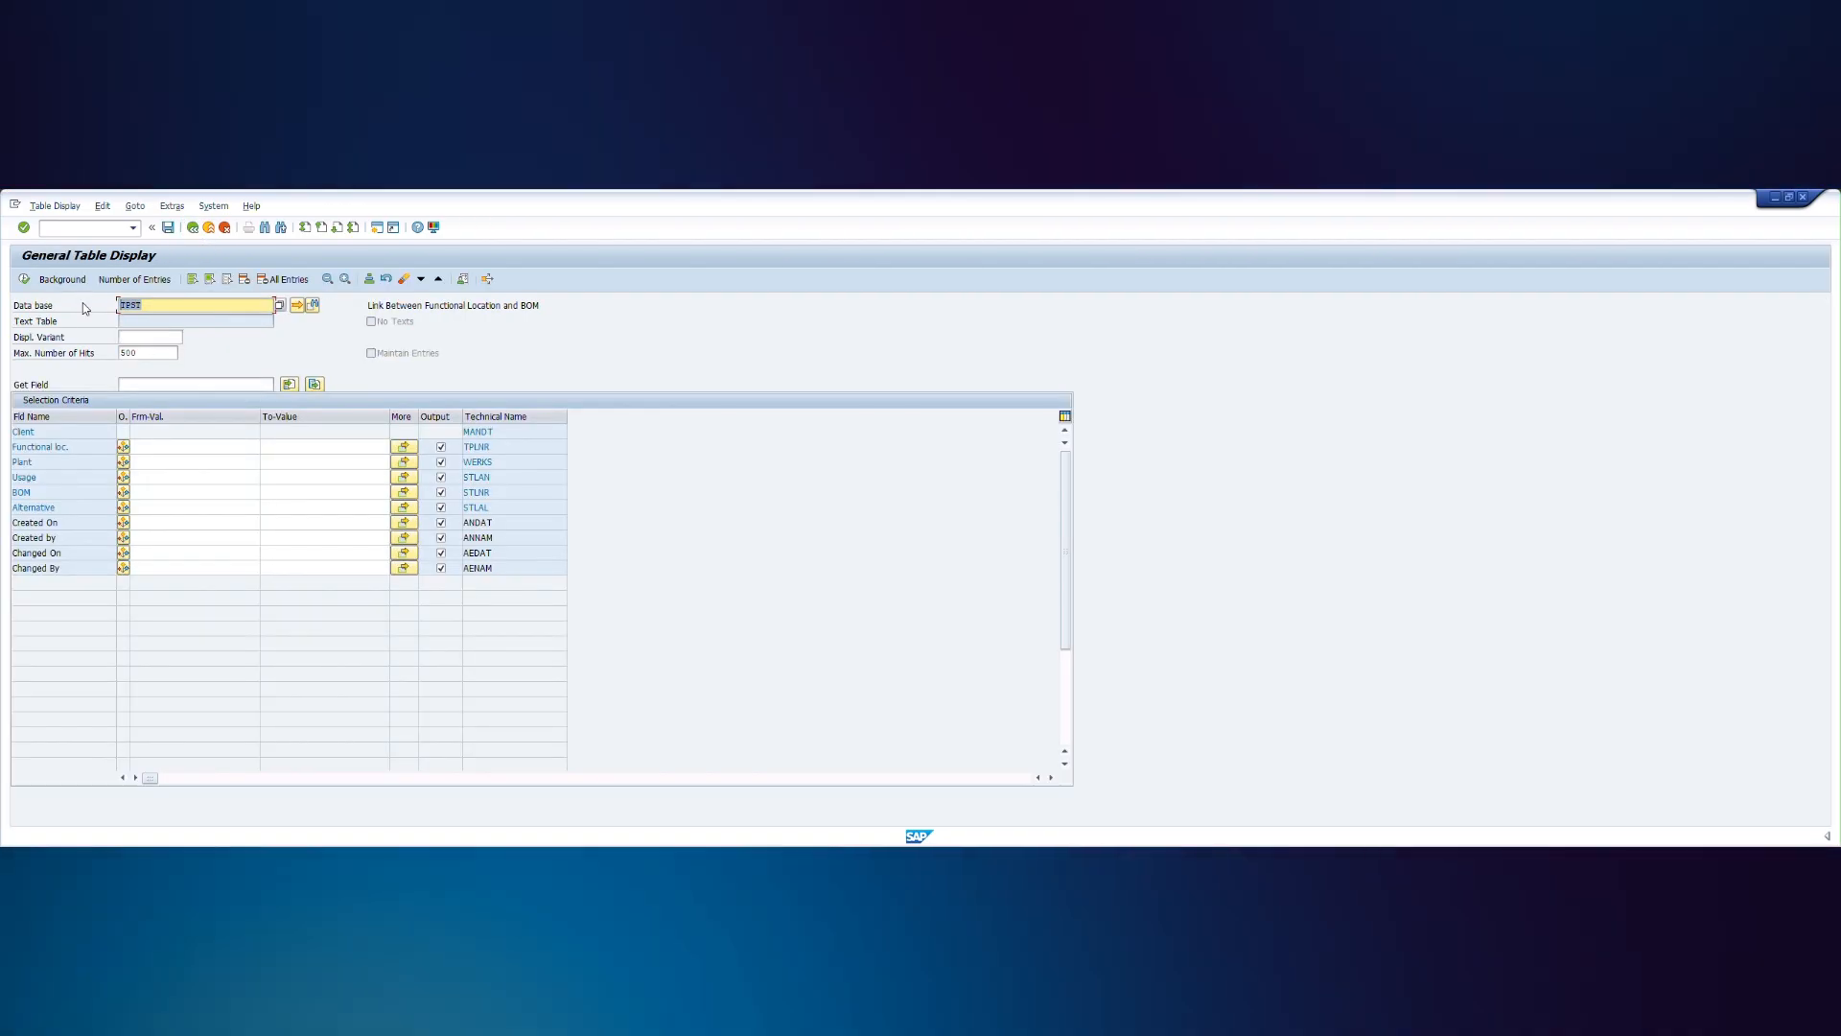
type("eq")
key("Down")
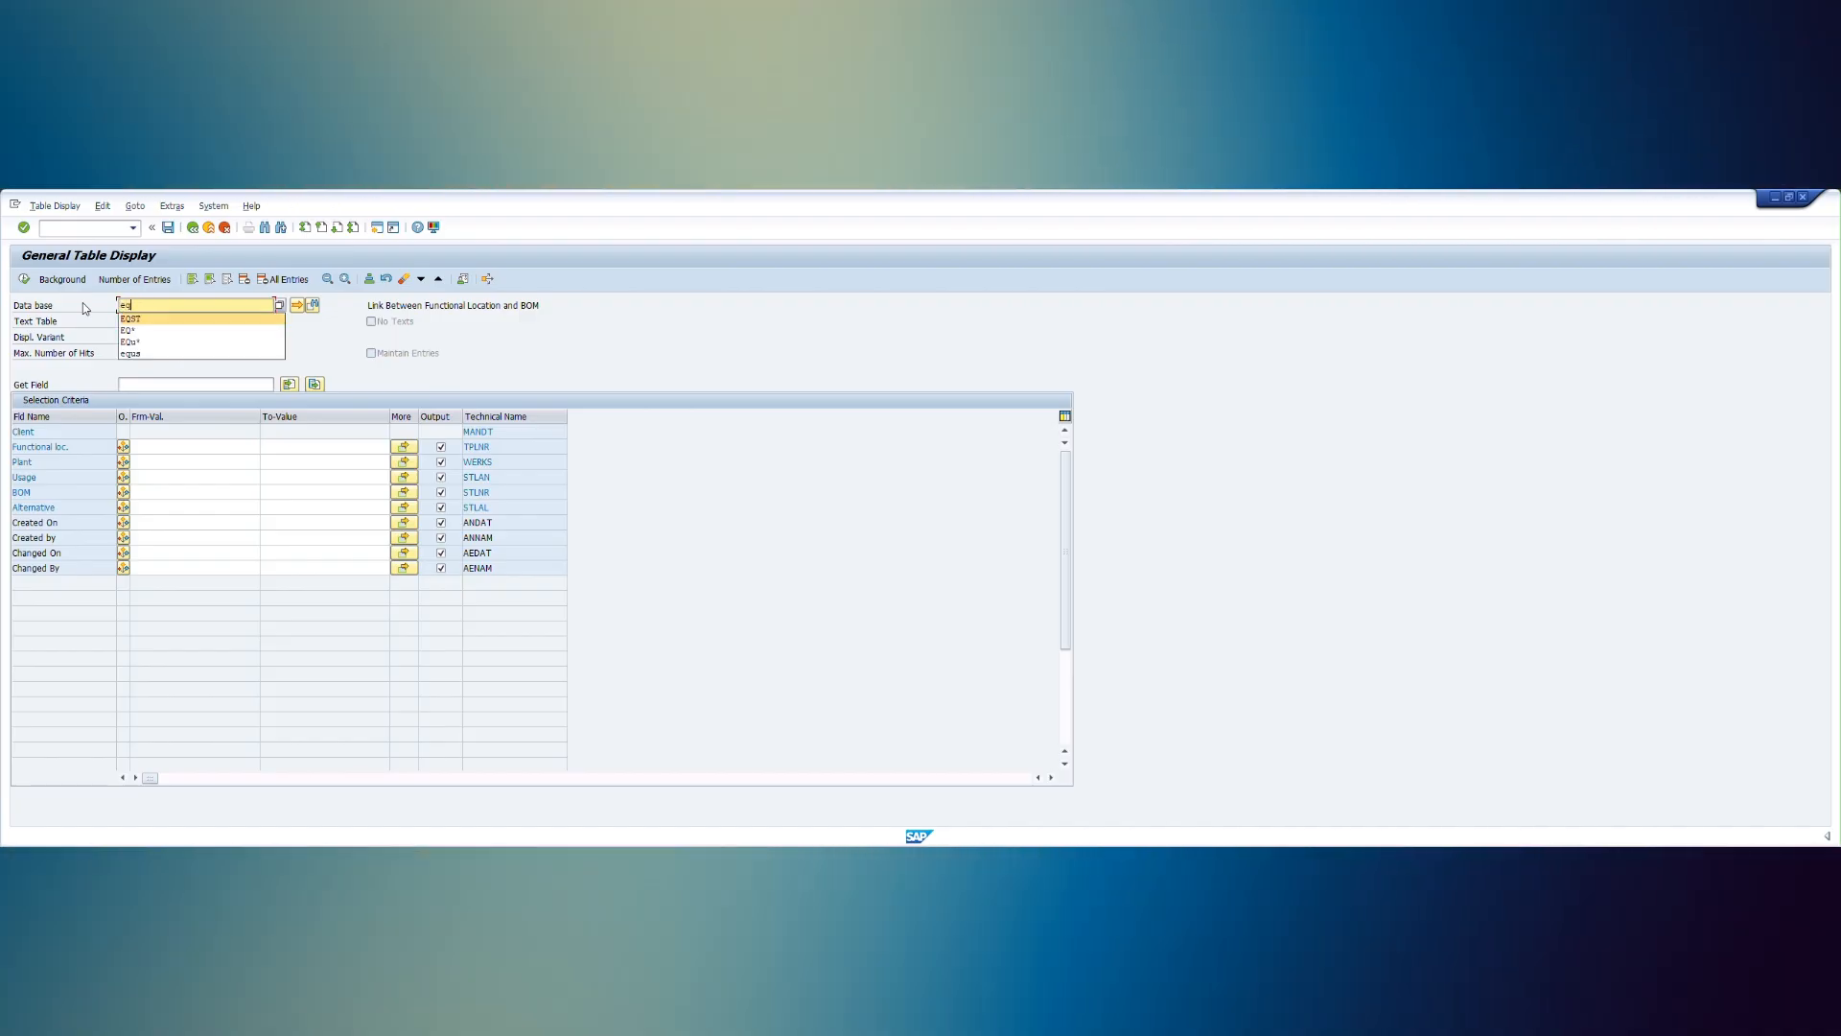
key("Return")
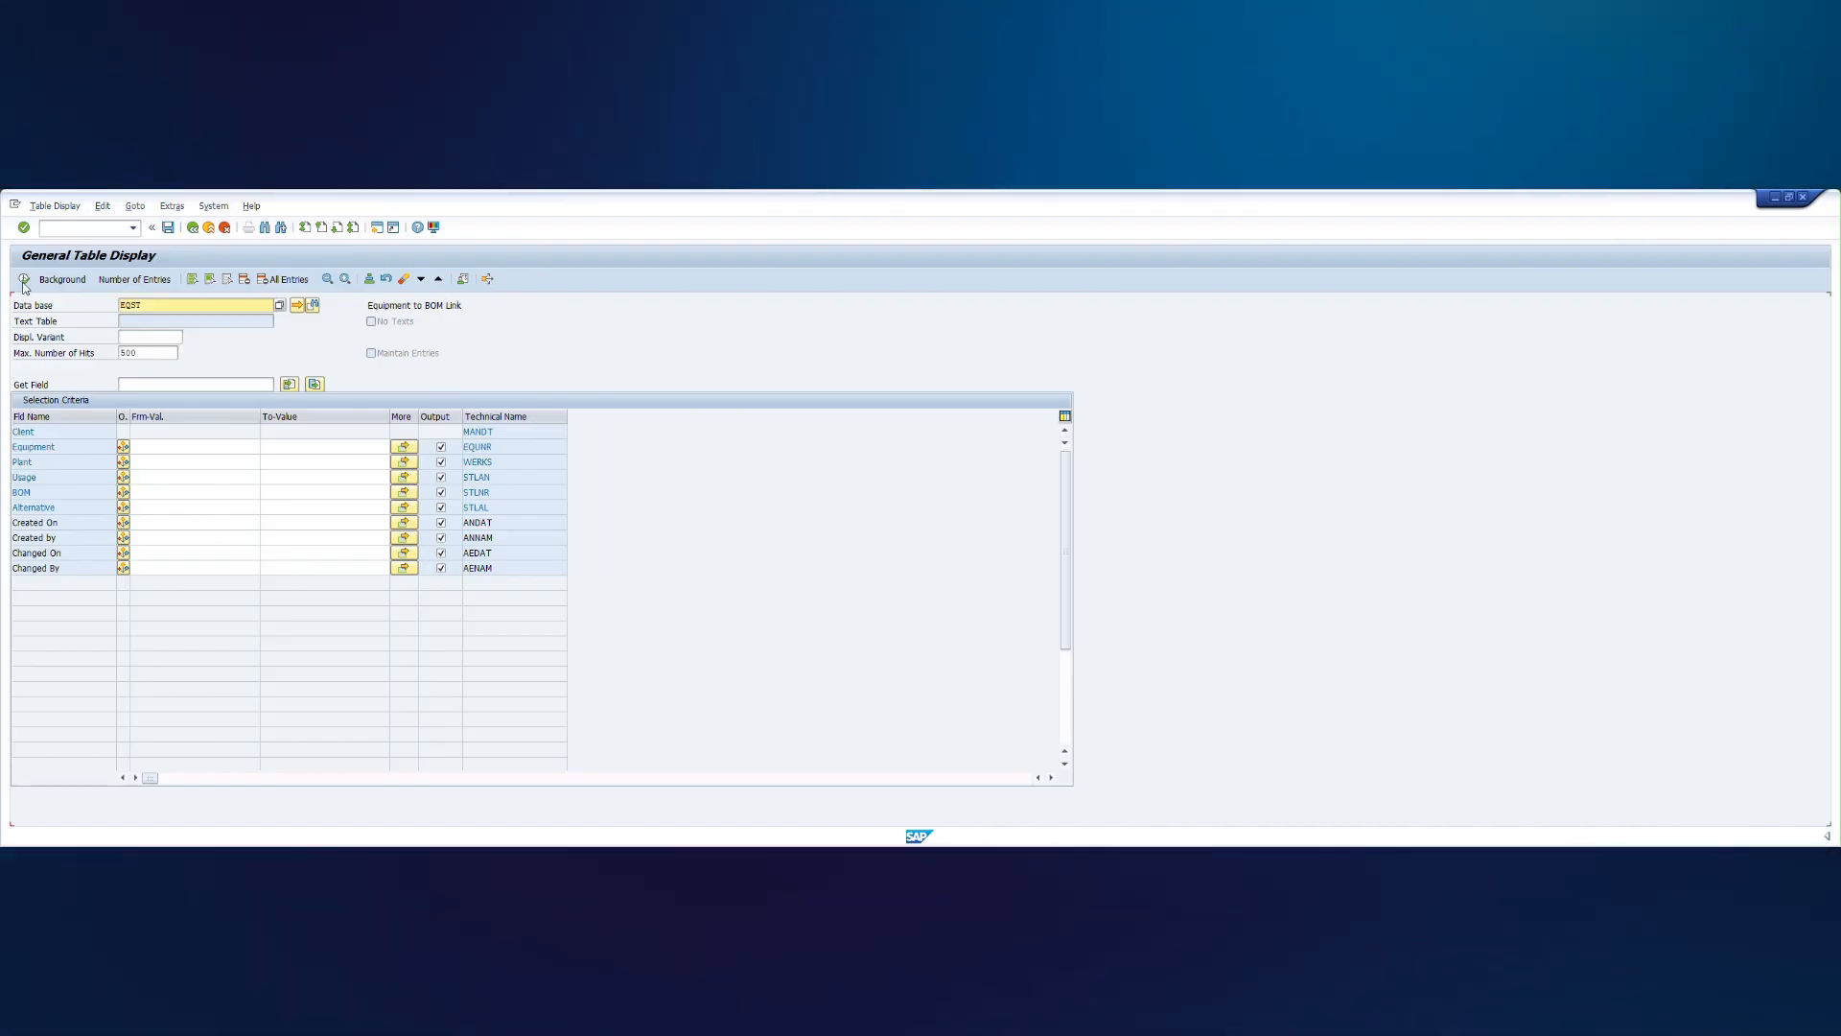
left_click(23, 281)
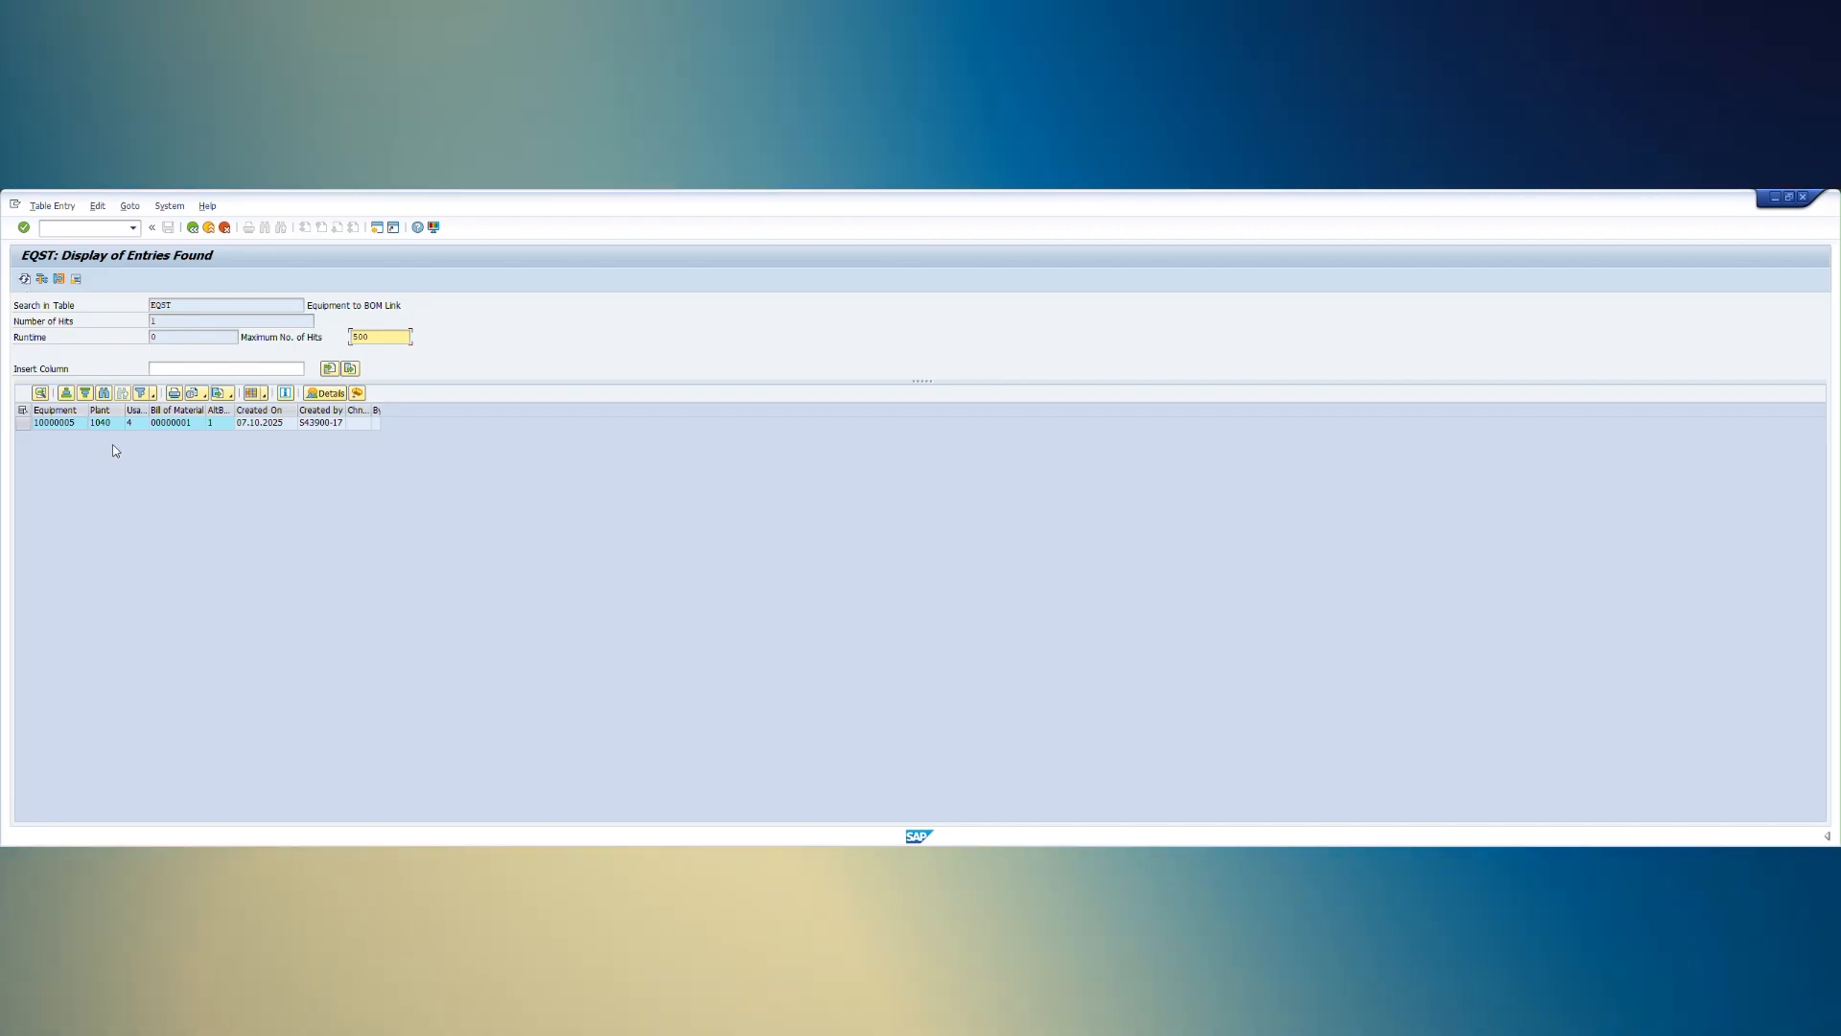
left_click(71, 429)
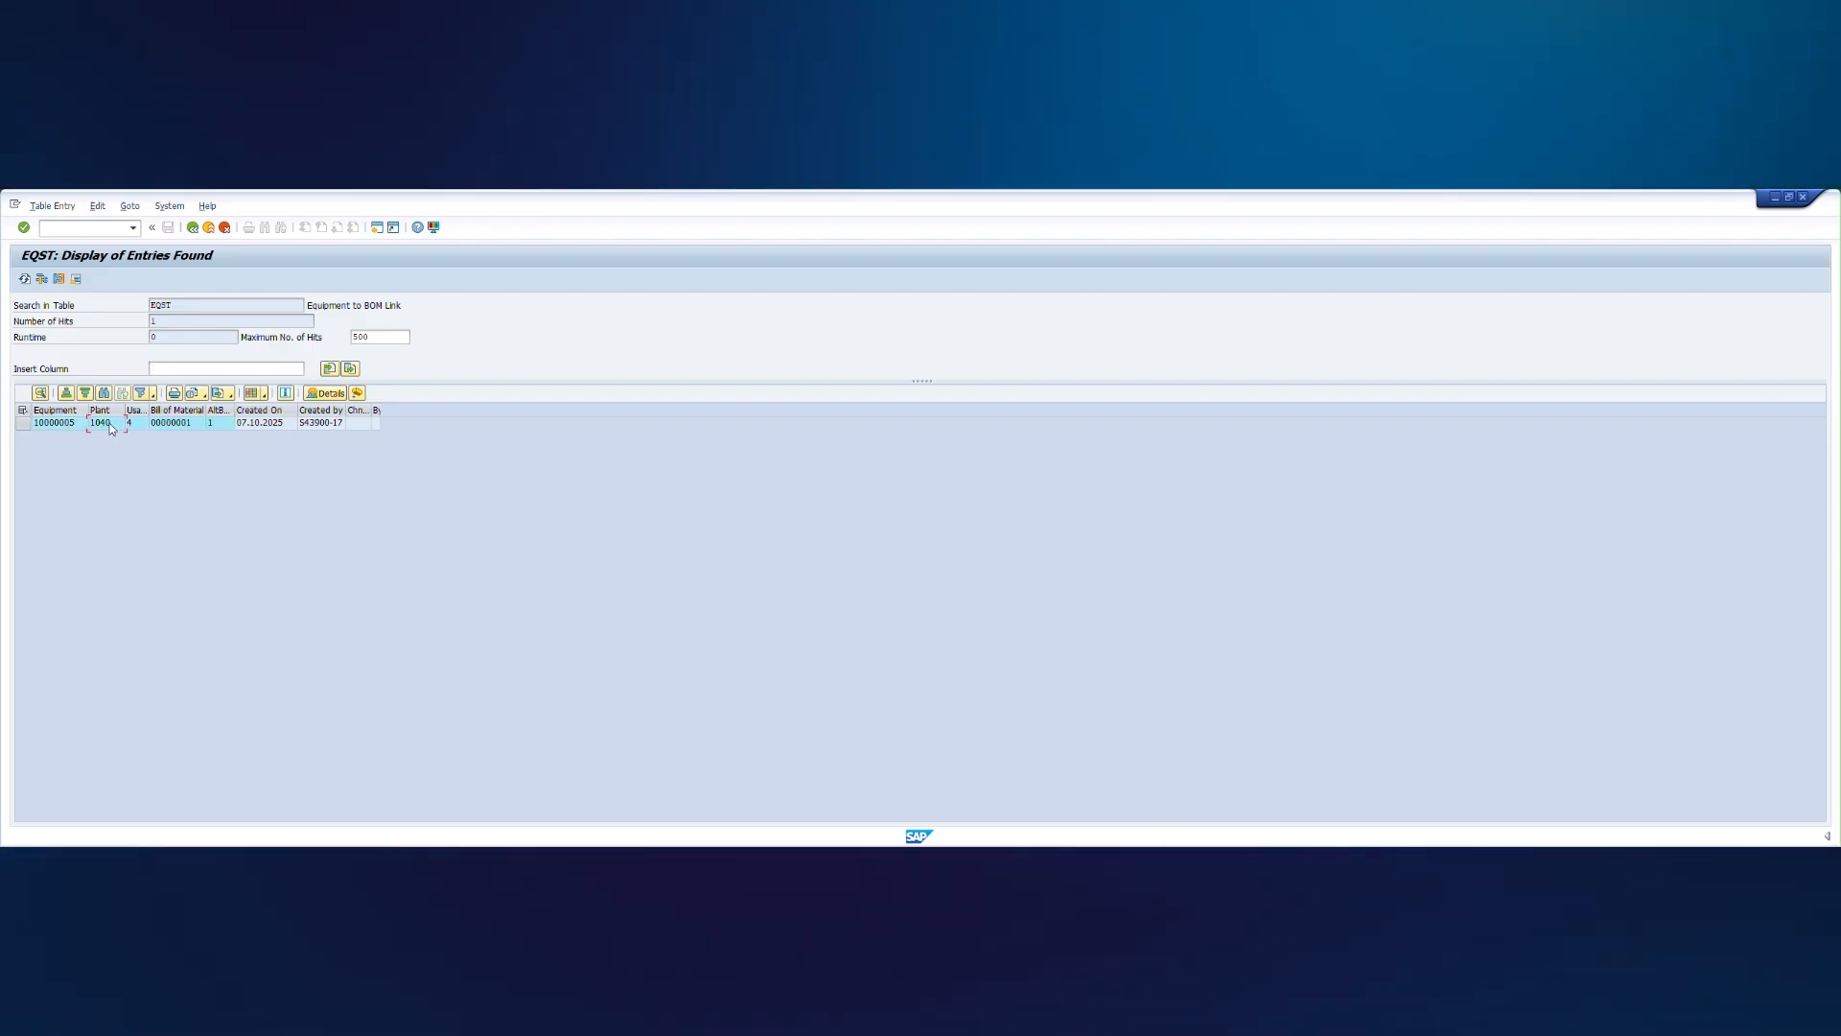
left_click(111, 426)
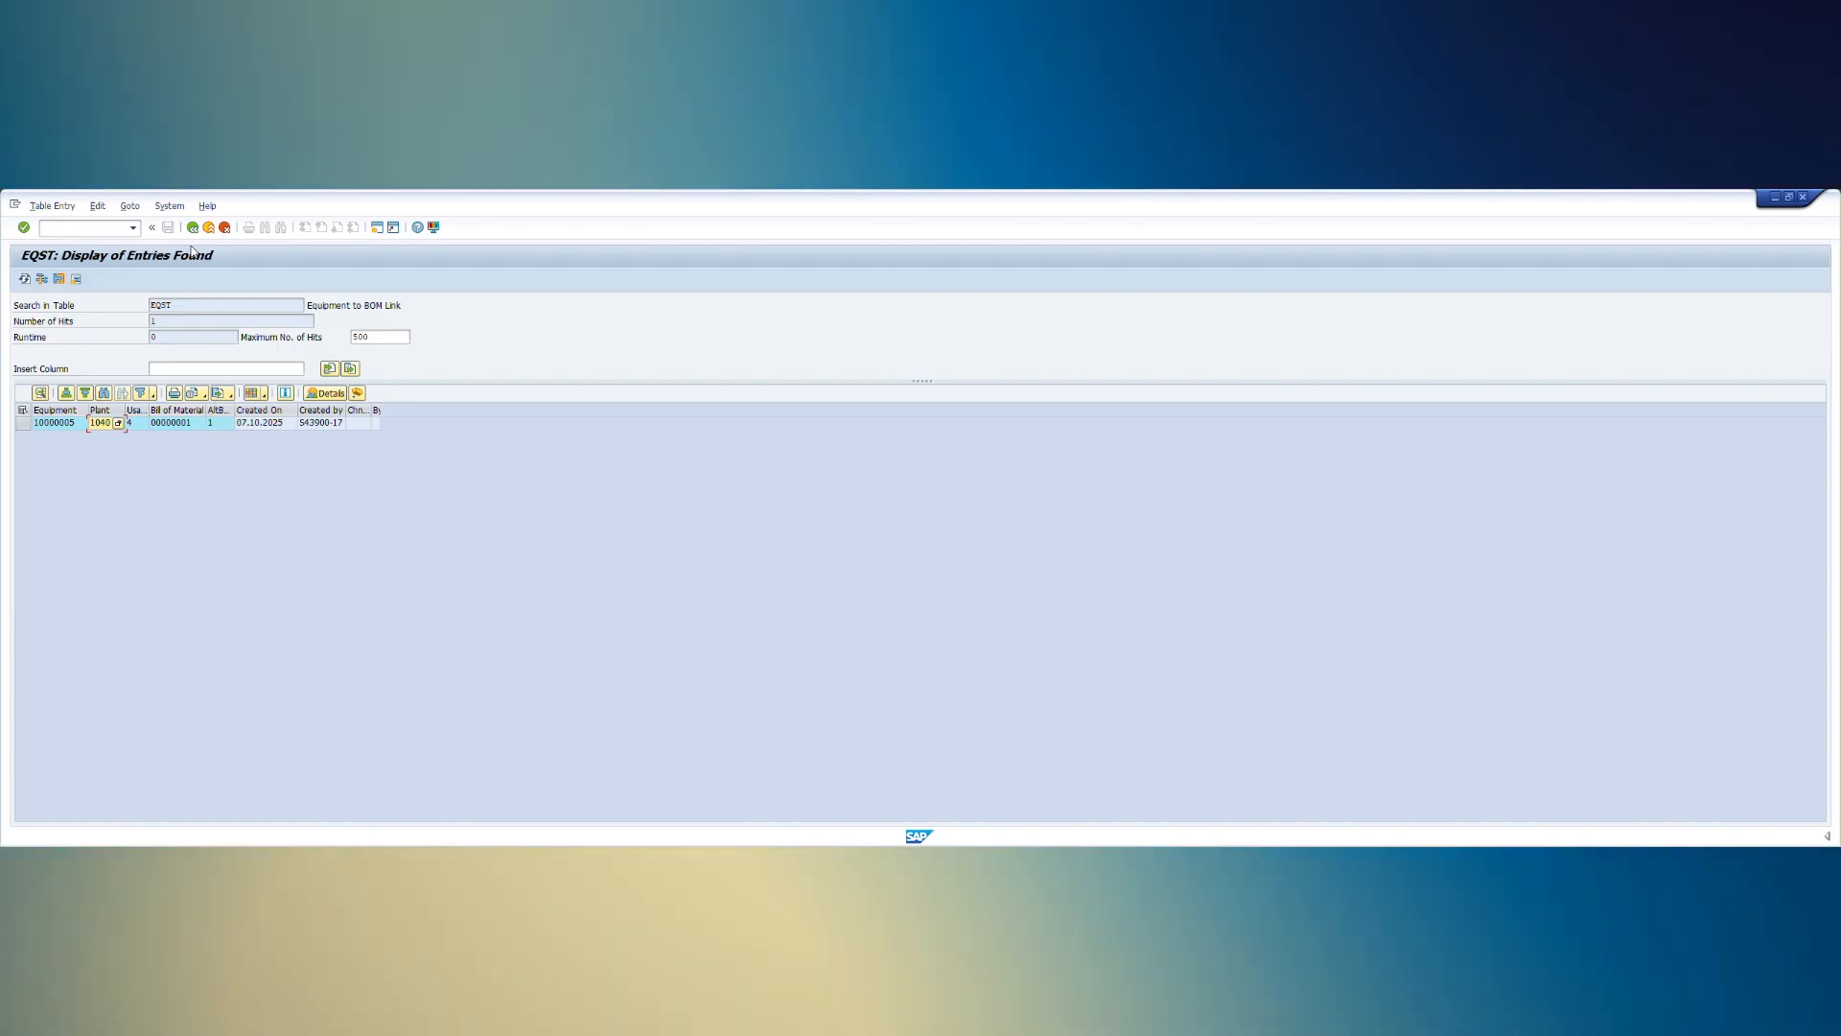
- List the entries of table MAST restricted to BOM usage 4
left_click(193, 227)
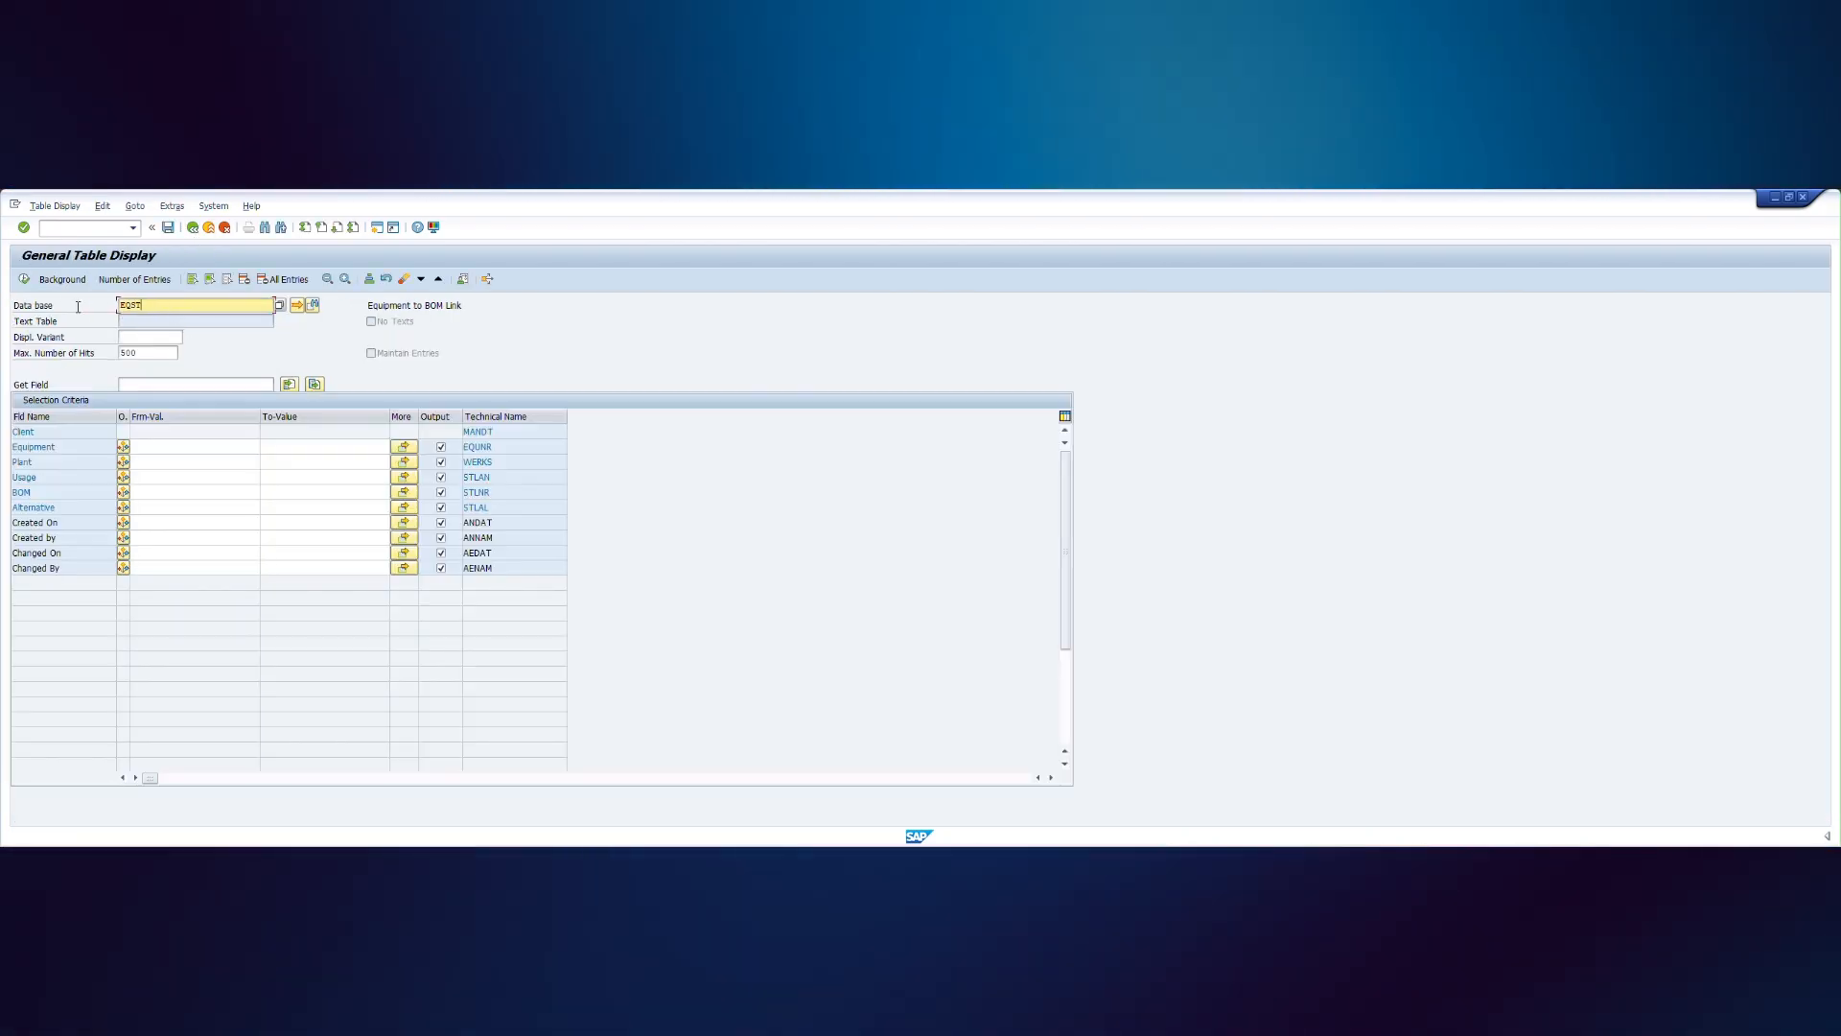
type("MAST")
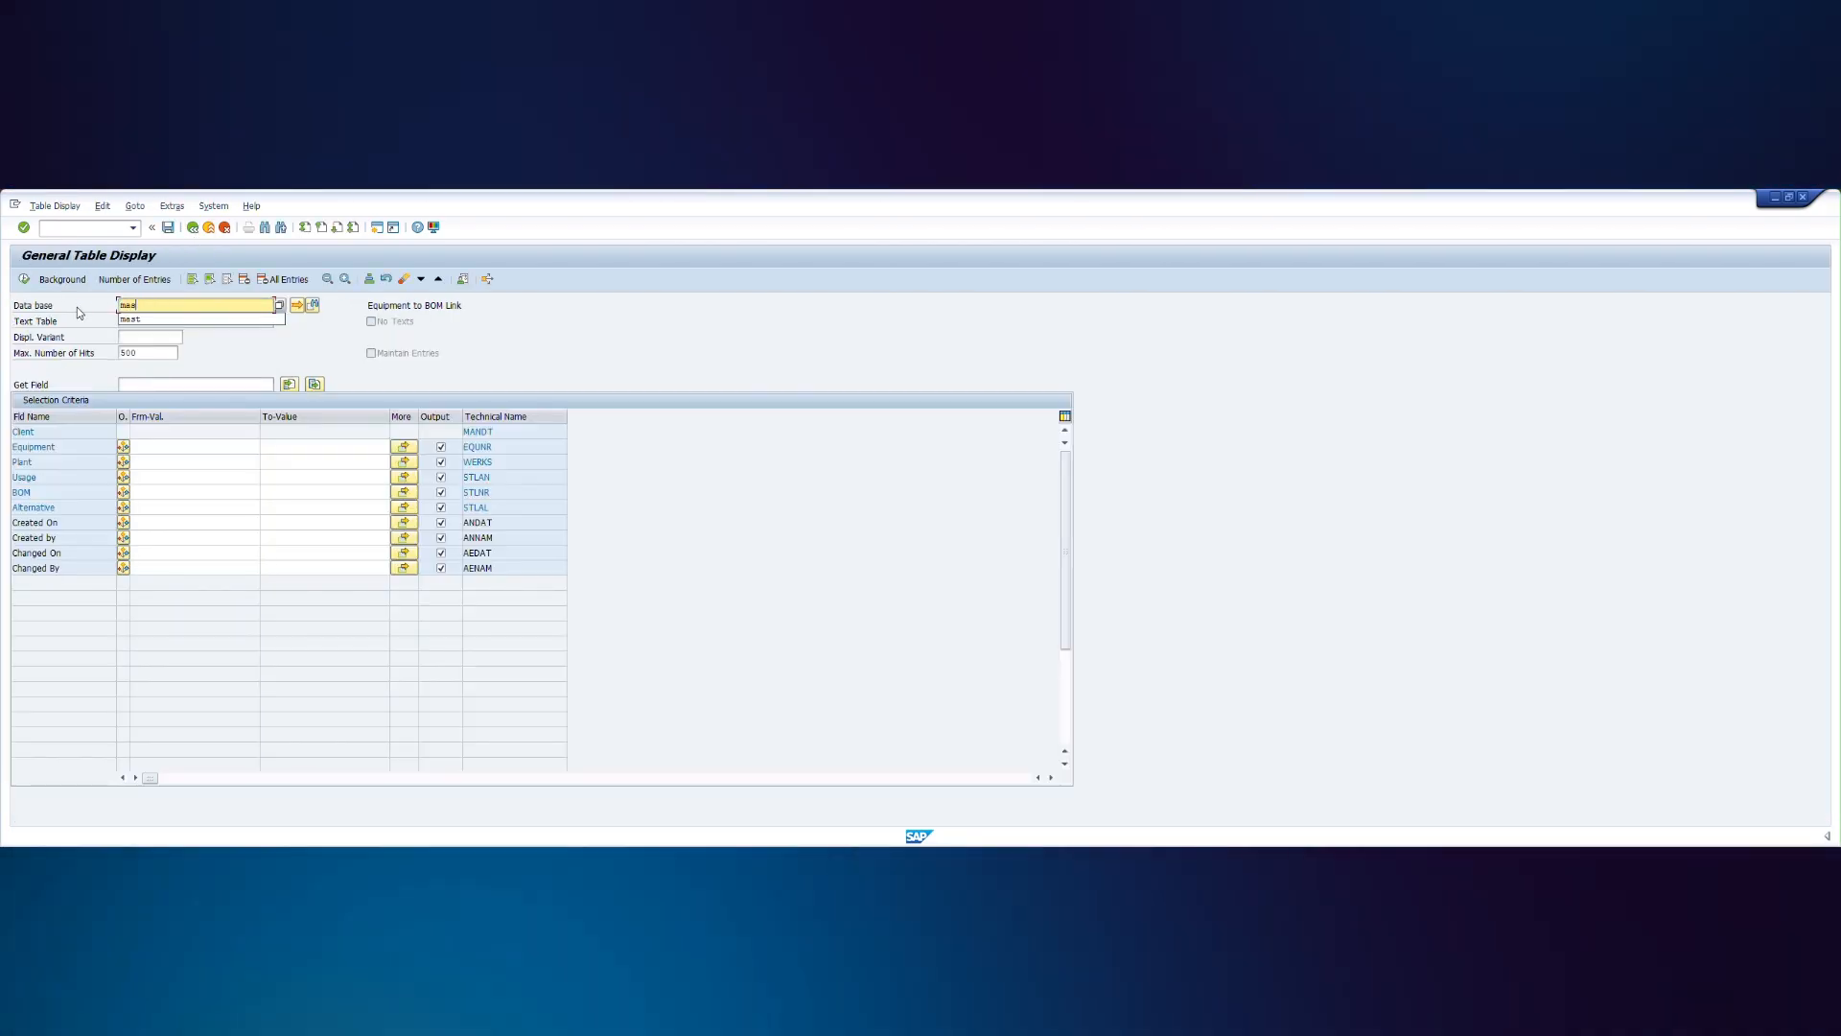
key("Return")
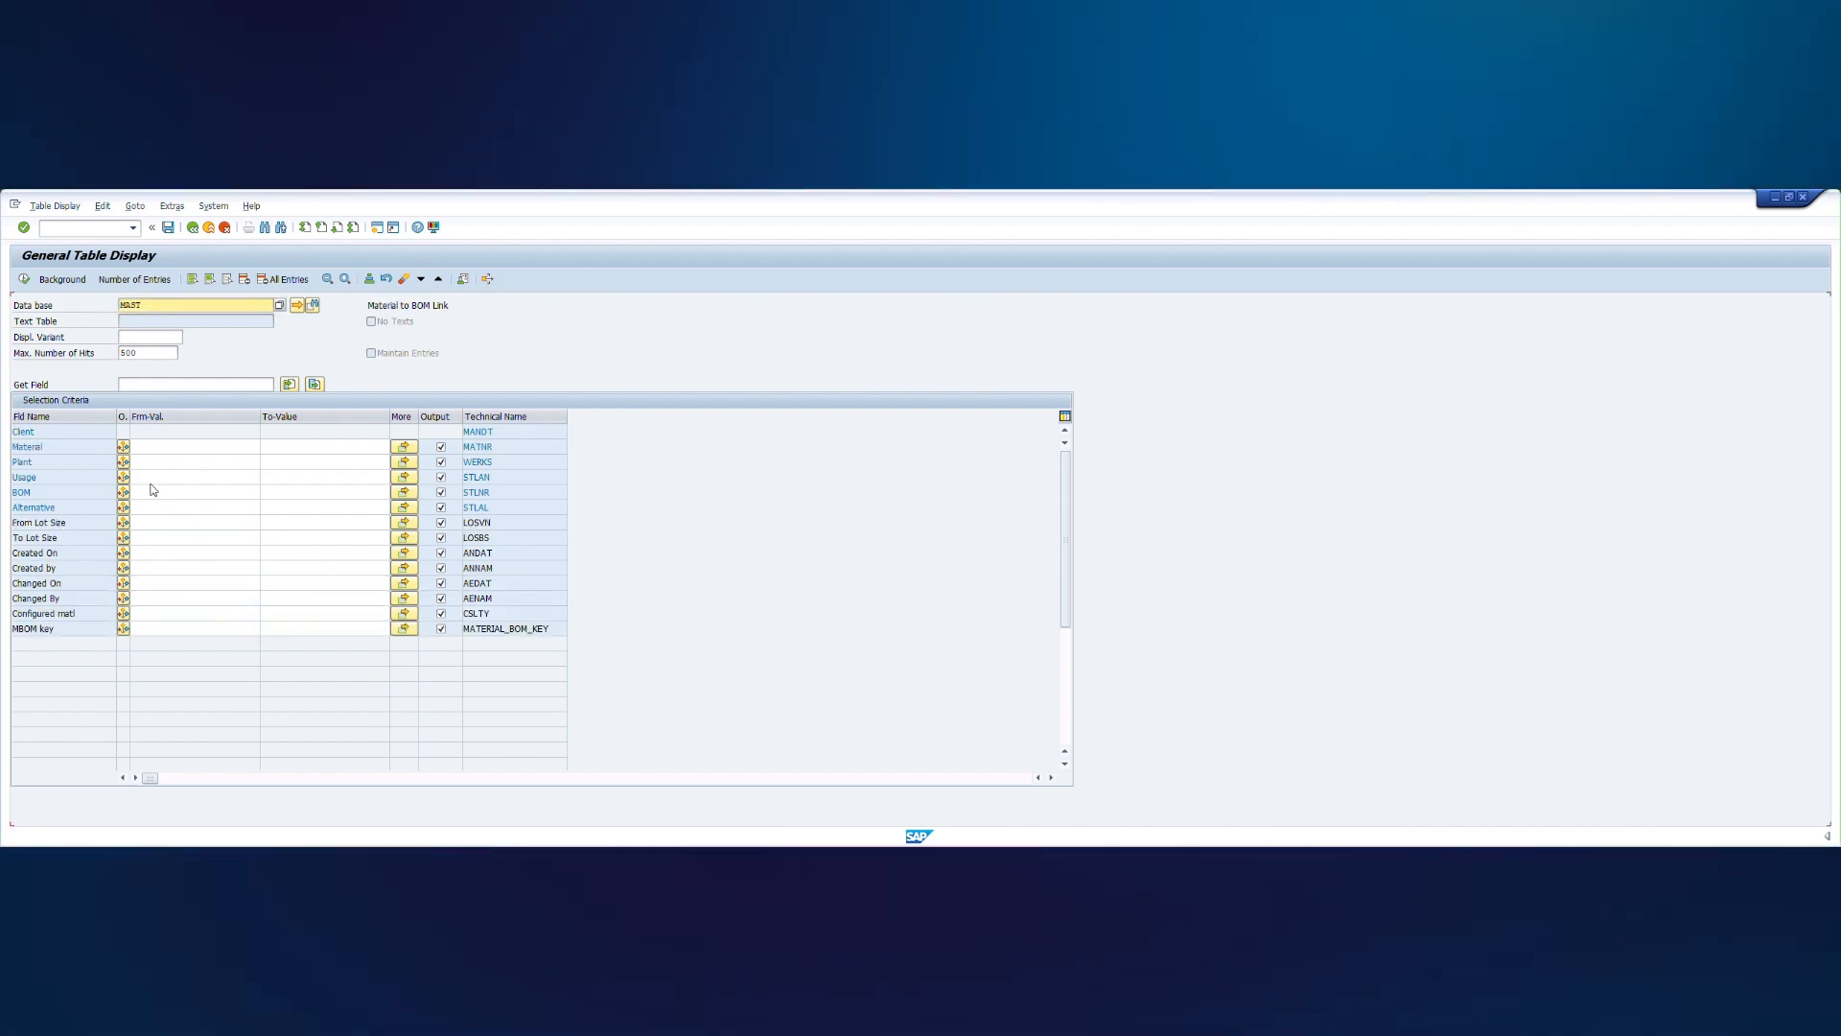
left_click(151, 477)
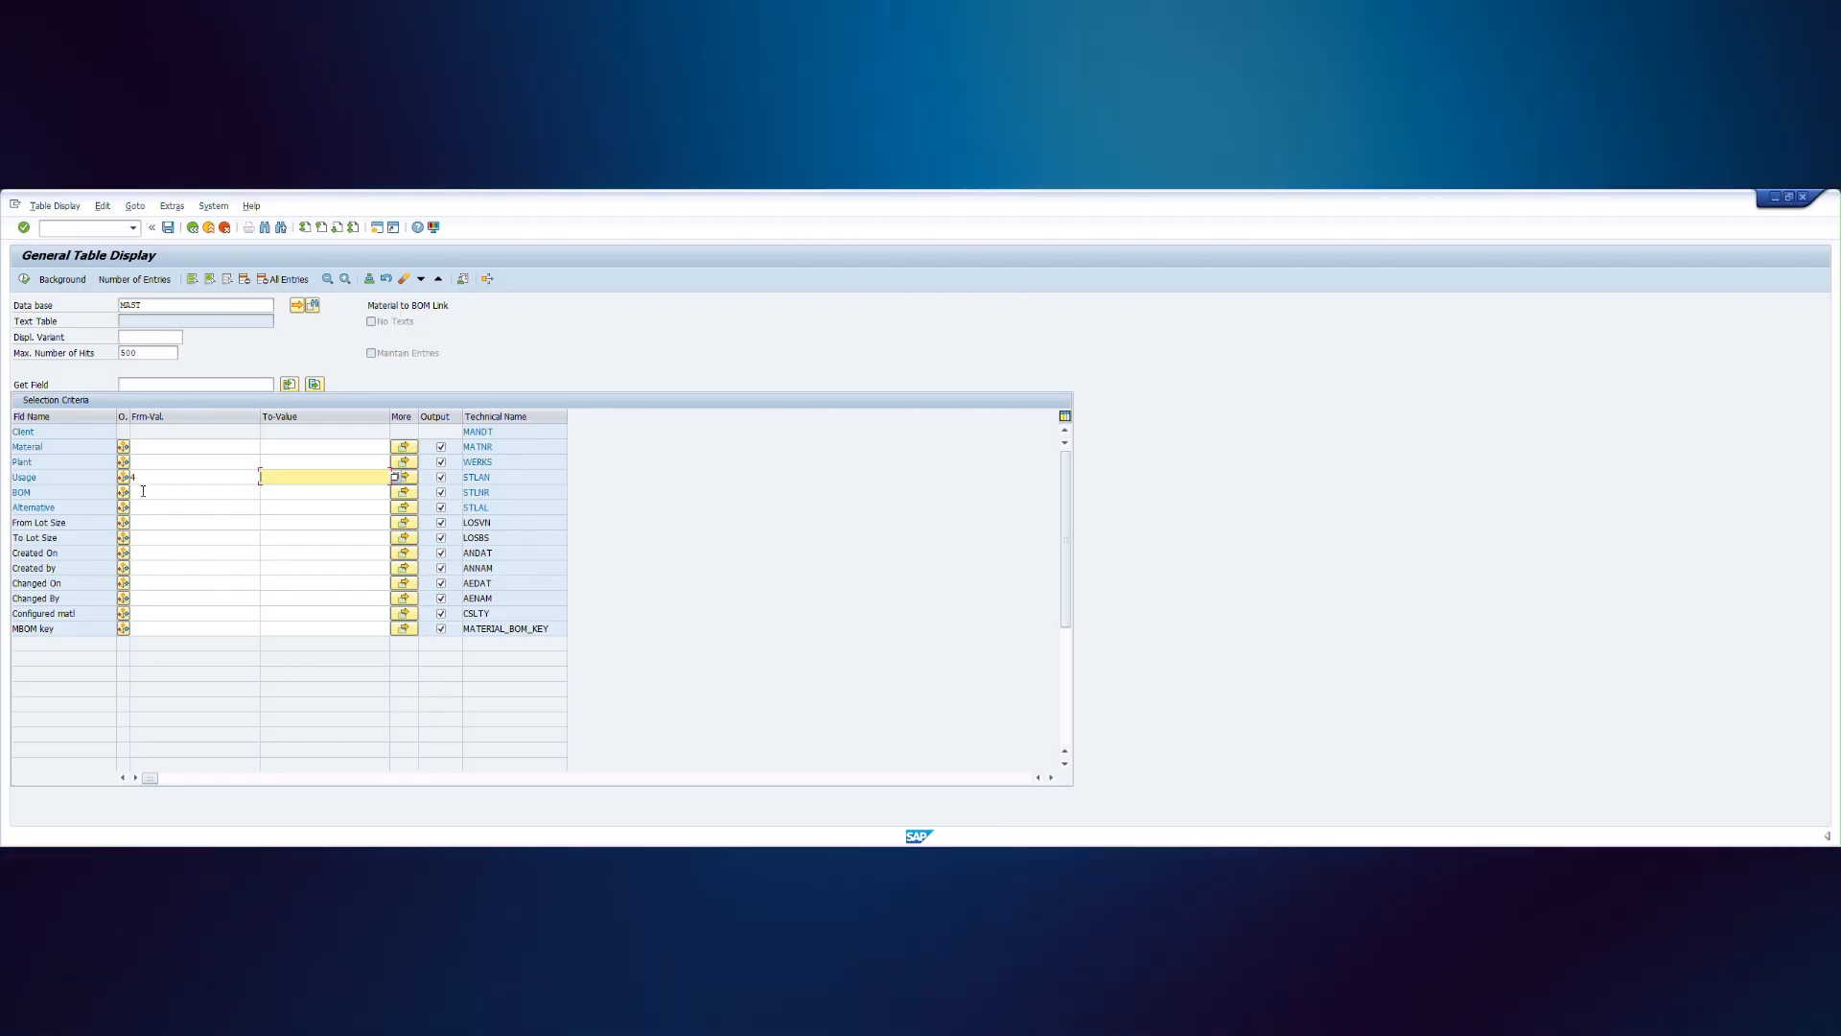
left_click(24, 279)
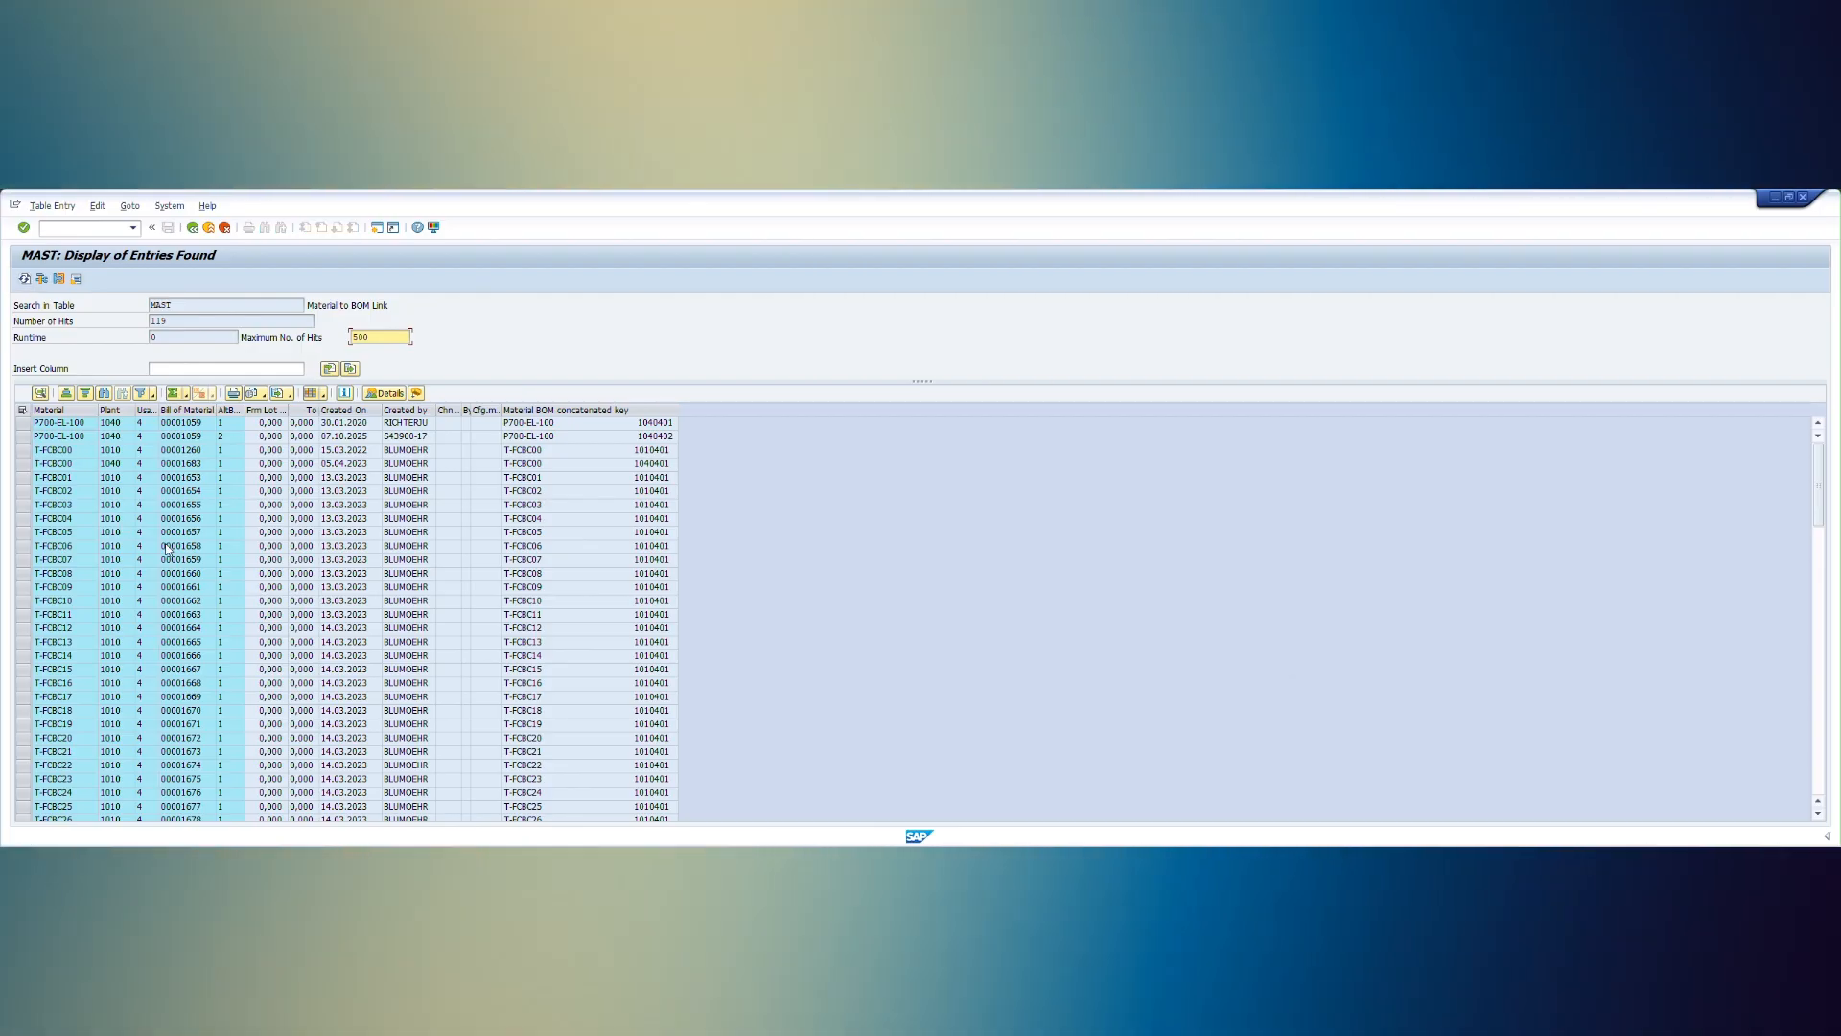
- Examine the plant, usage and BOM number of the P700-EL-100 entry and look through the remaining material BOMs
left_click(59, 426)
left_click(111, 425)
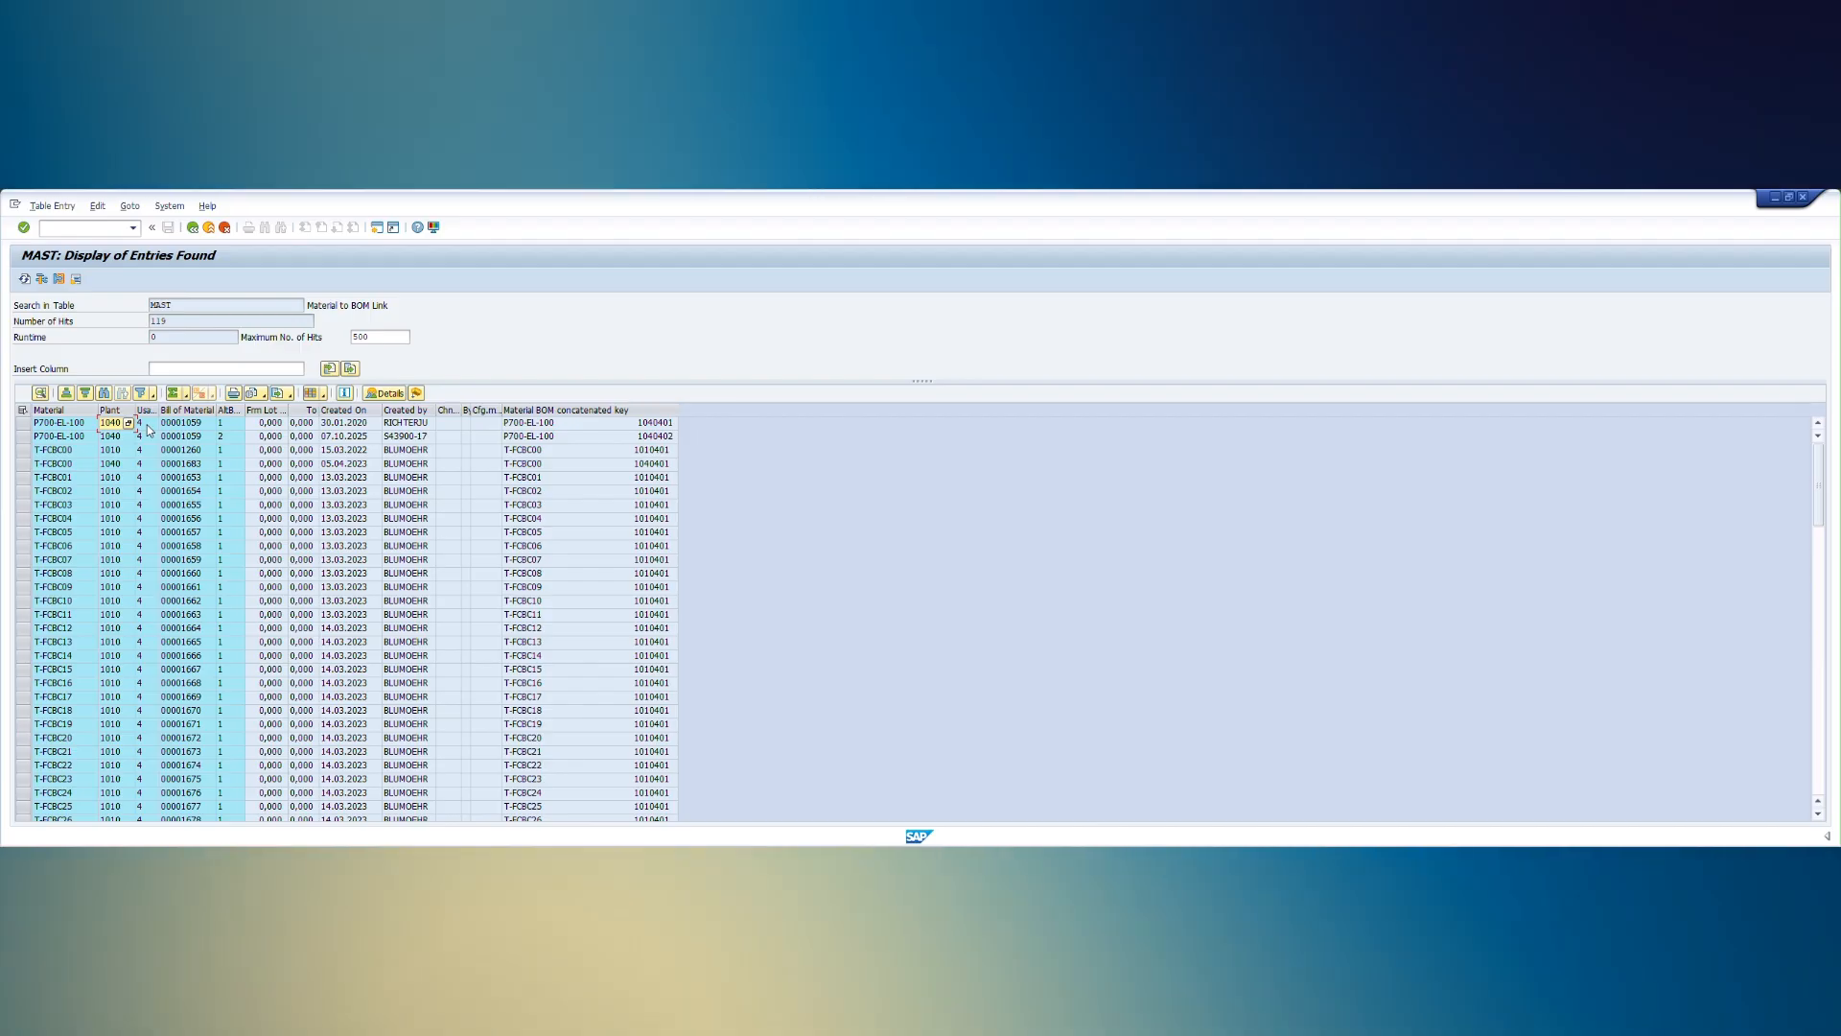
left_click(141, 425)
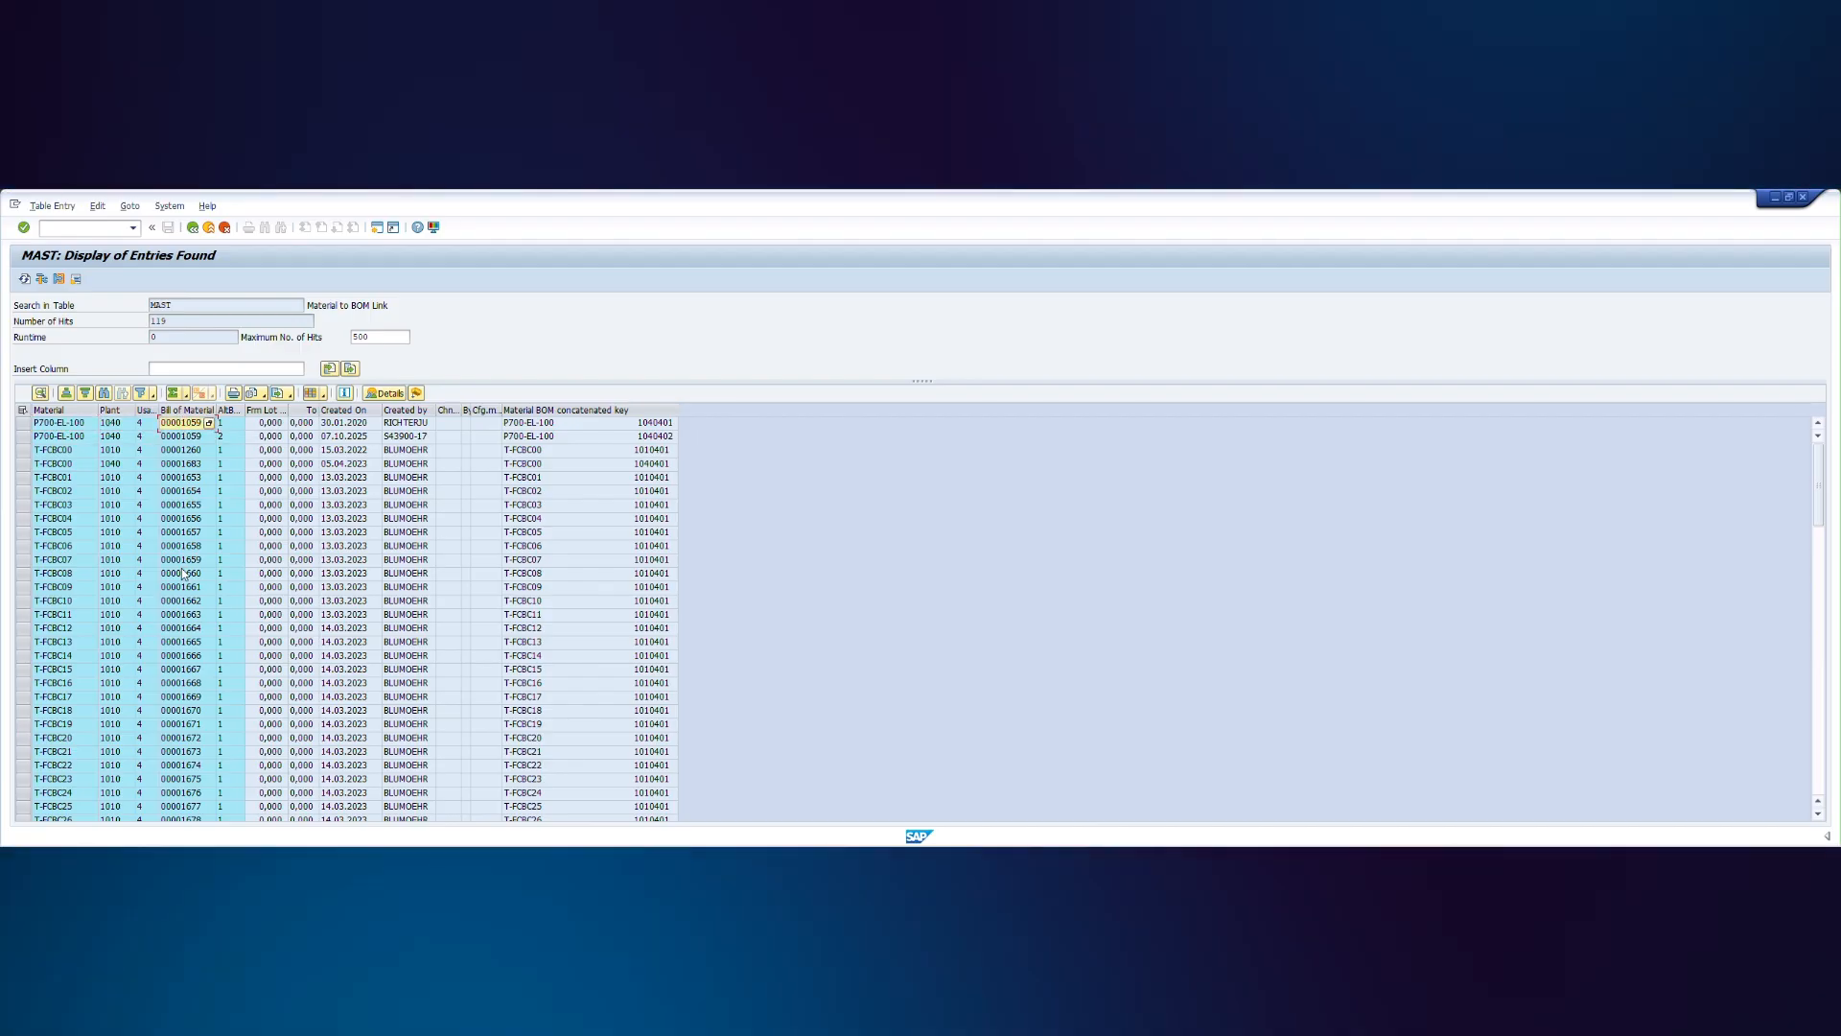
scroll(222, 543, "down", 7)
scroll(586, 458, "down", 2)
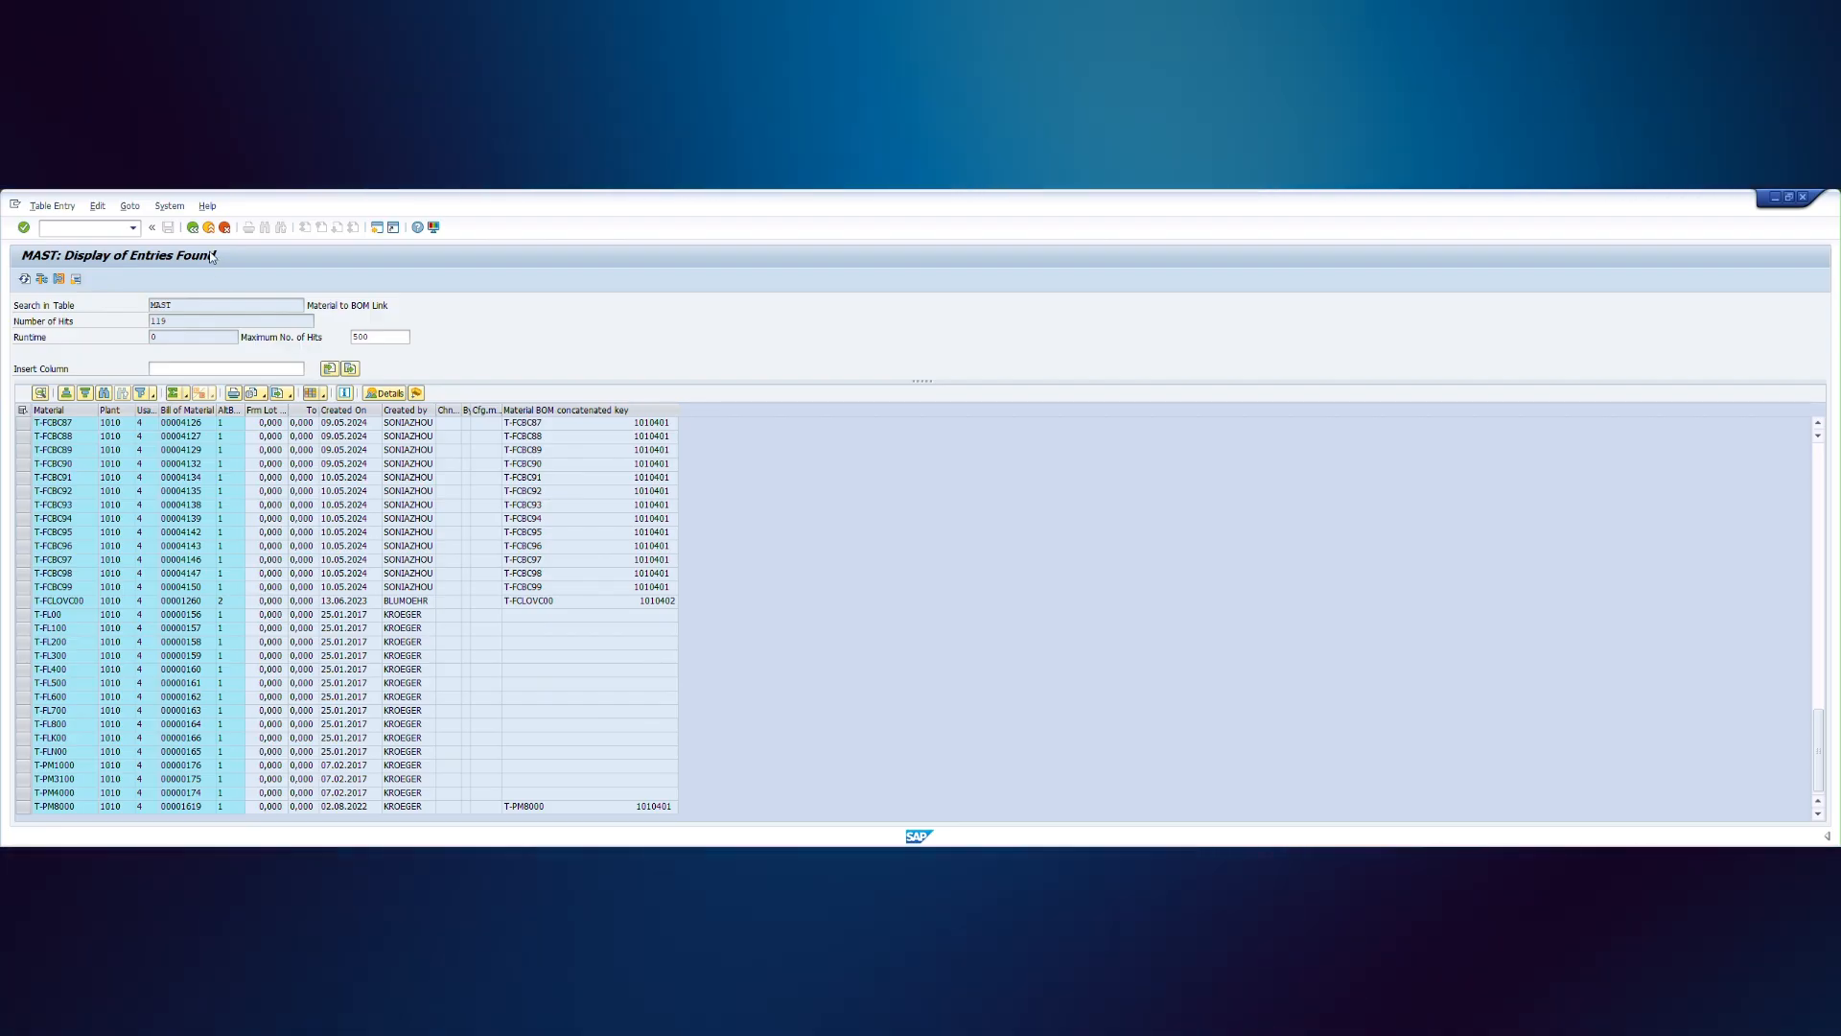
- Load the selection fields of BOM item table STPO and of BOM header table STKO
left_click(192, 227)
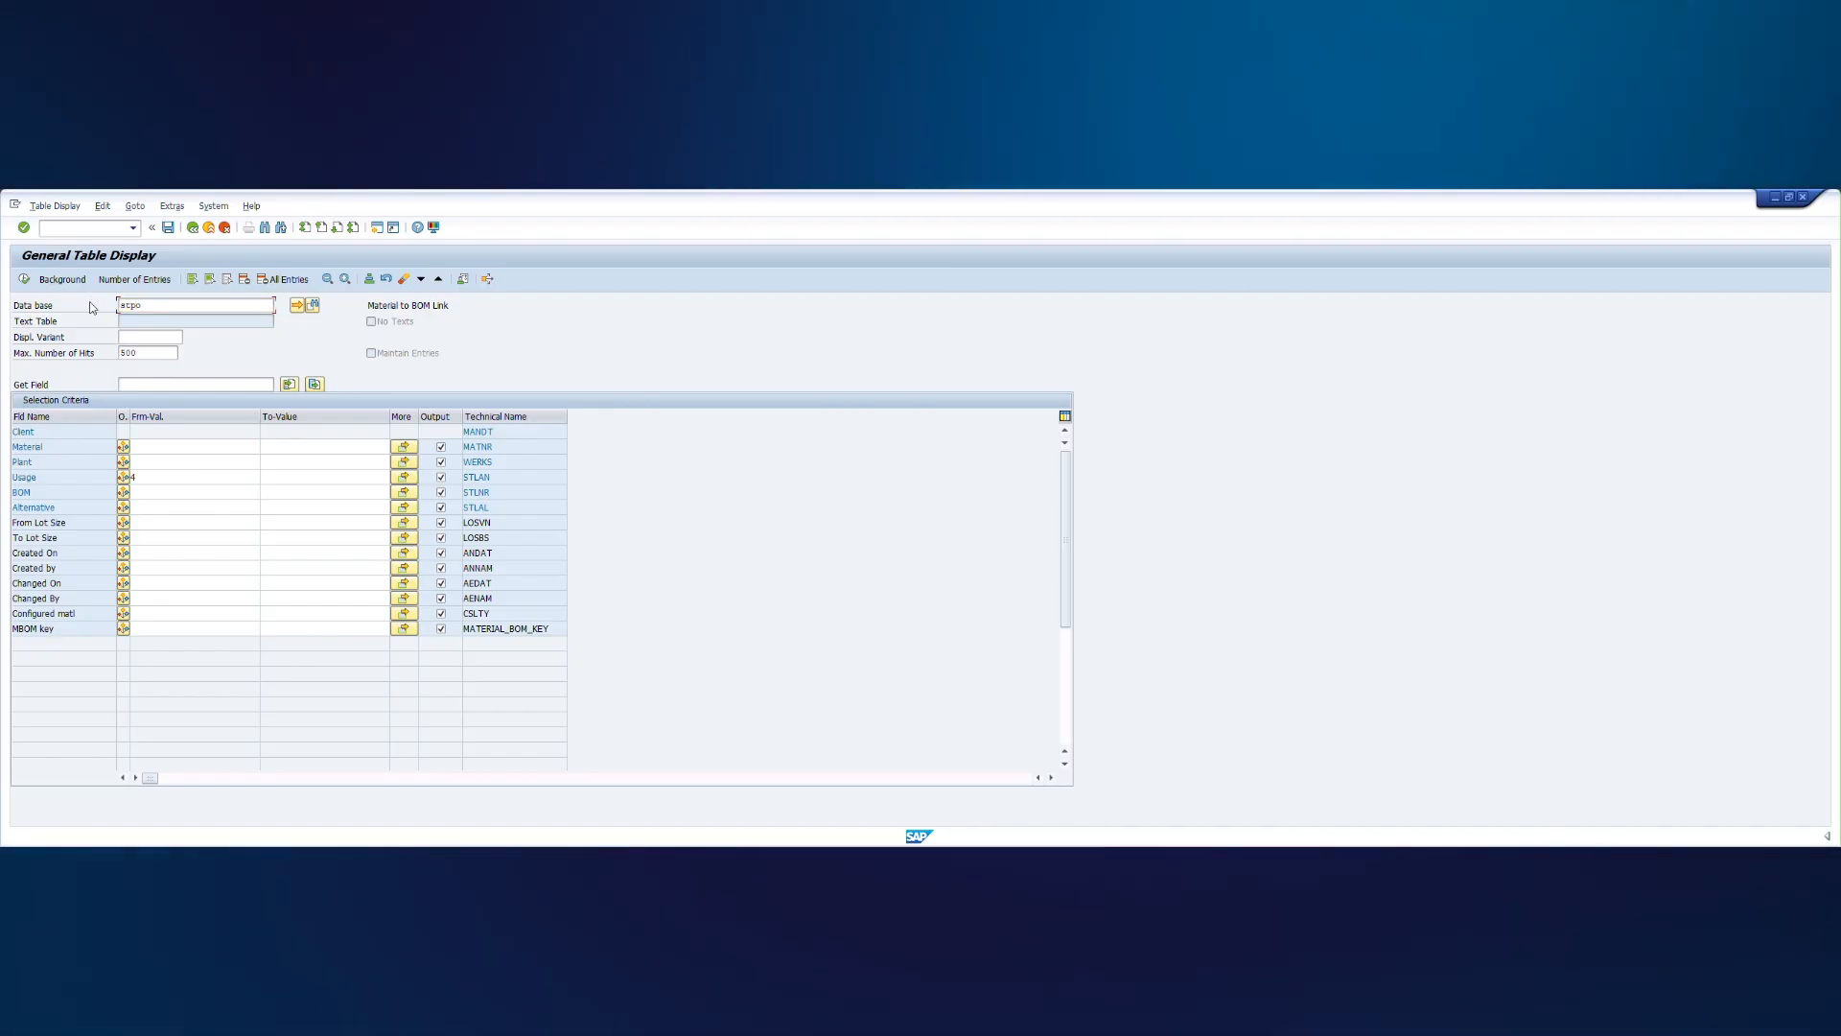
key("Return")
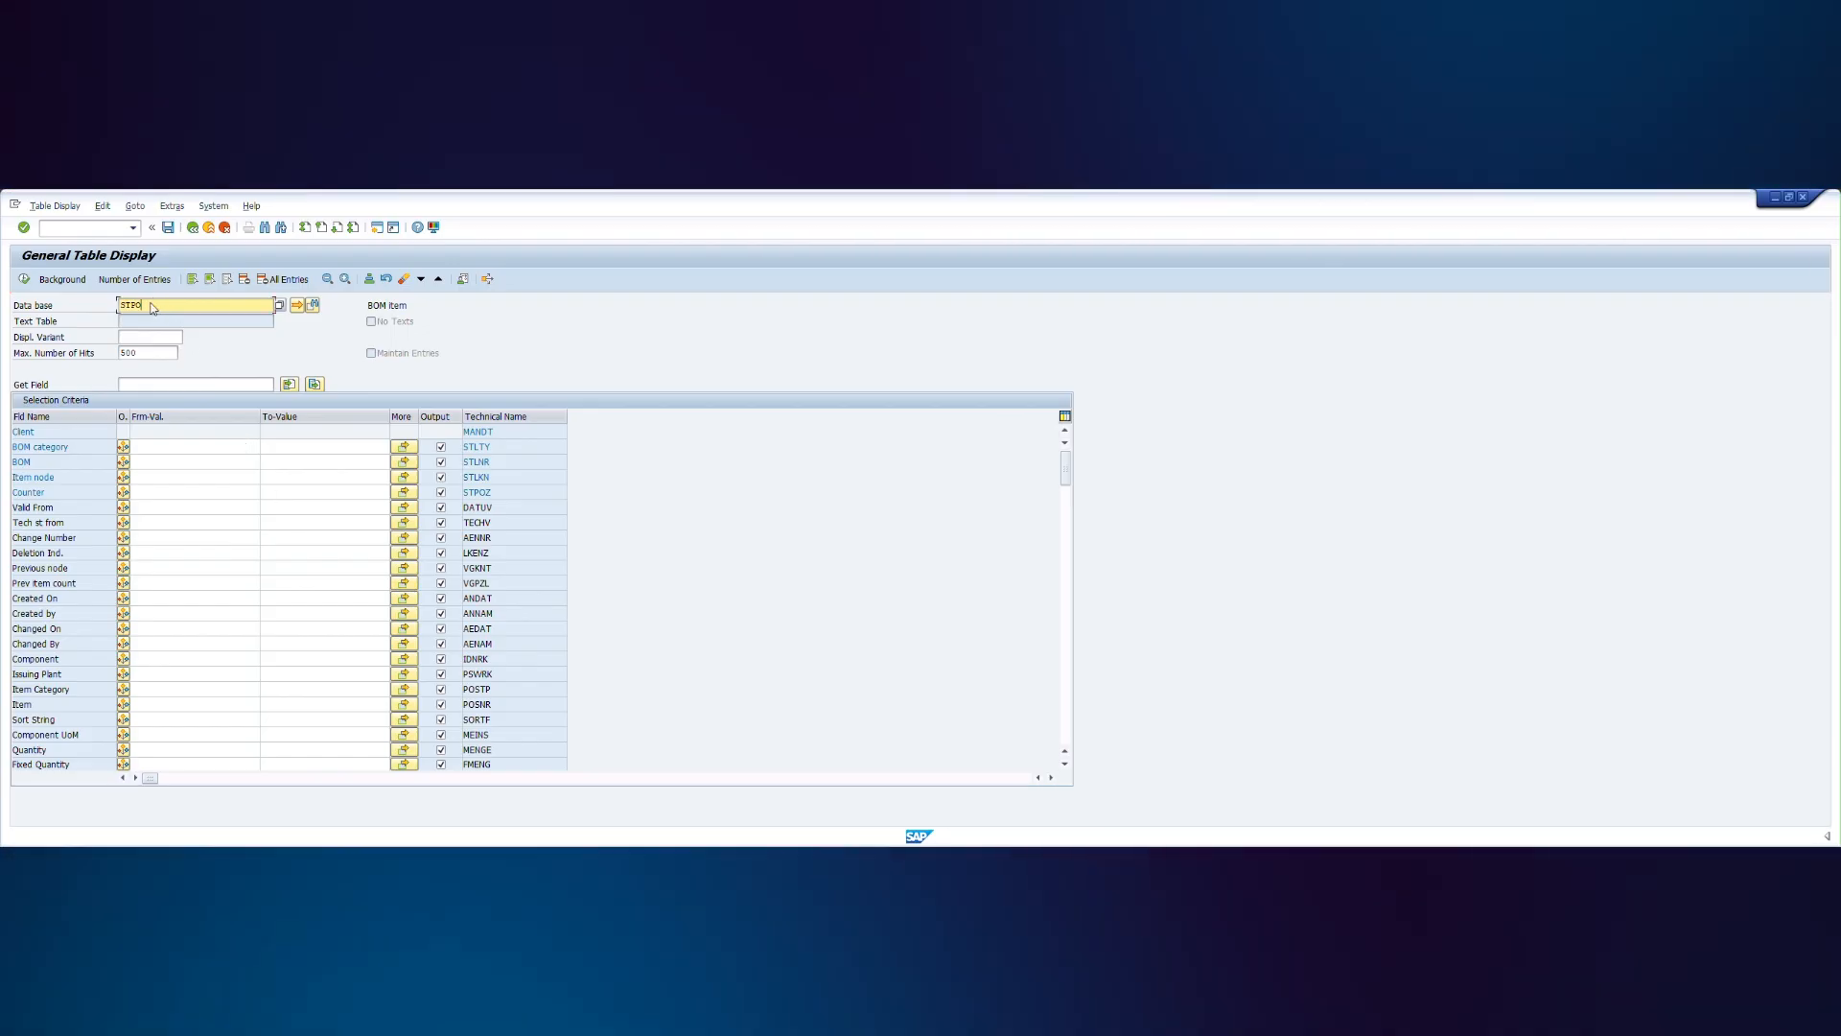
key("BackSpace")
key("BackSpace")
type("ko")
key("Return")
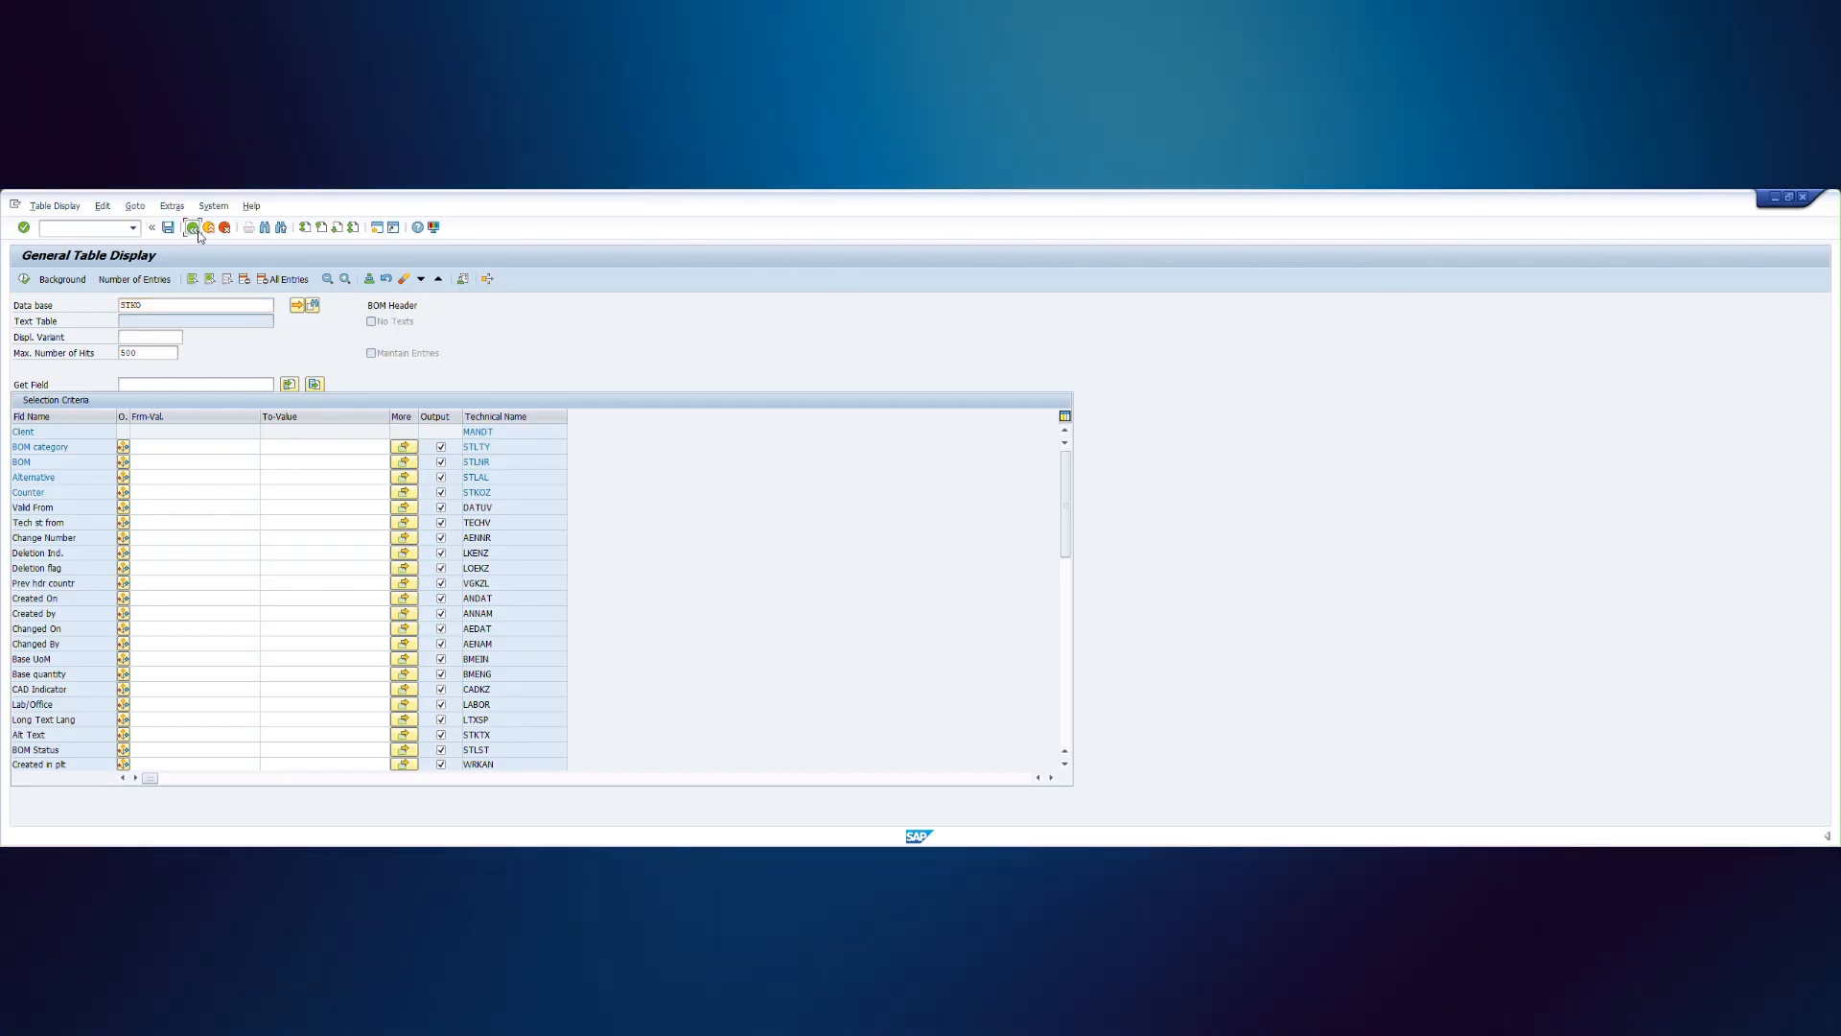
- Leave the table display and open equipment 10000005 for change with transaction IE02
left_click(193, 228)
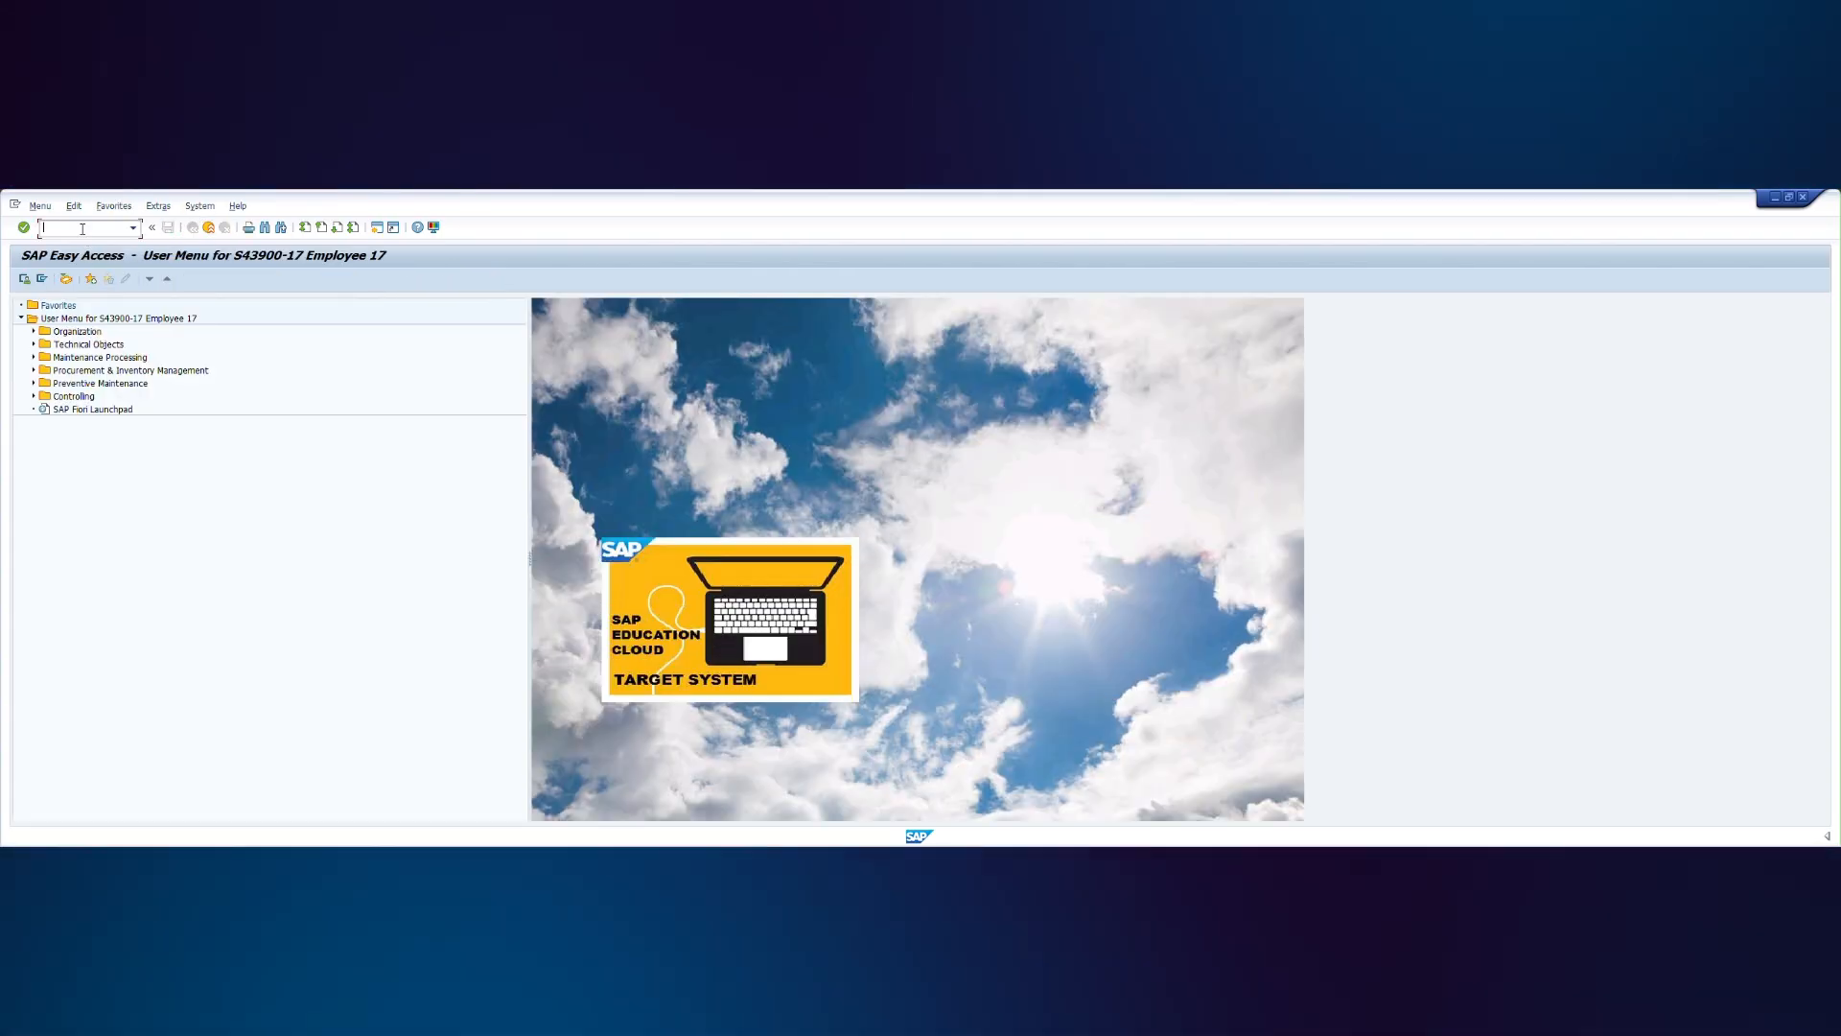
type("ie02")
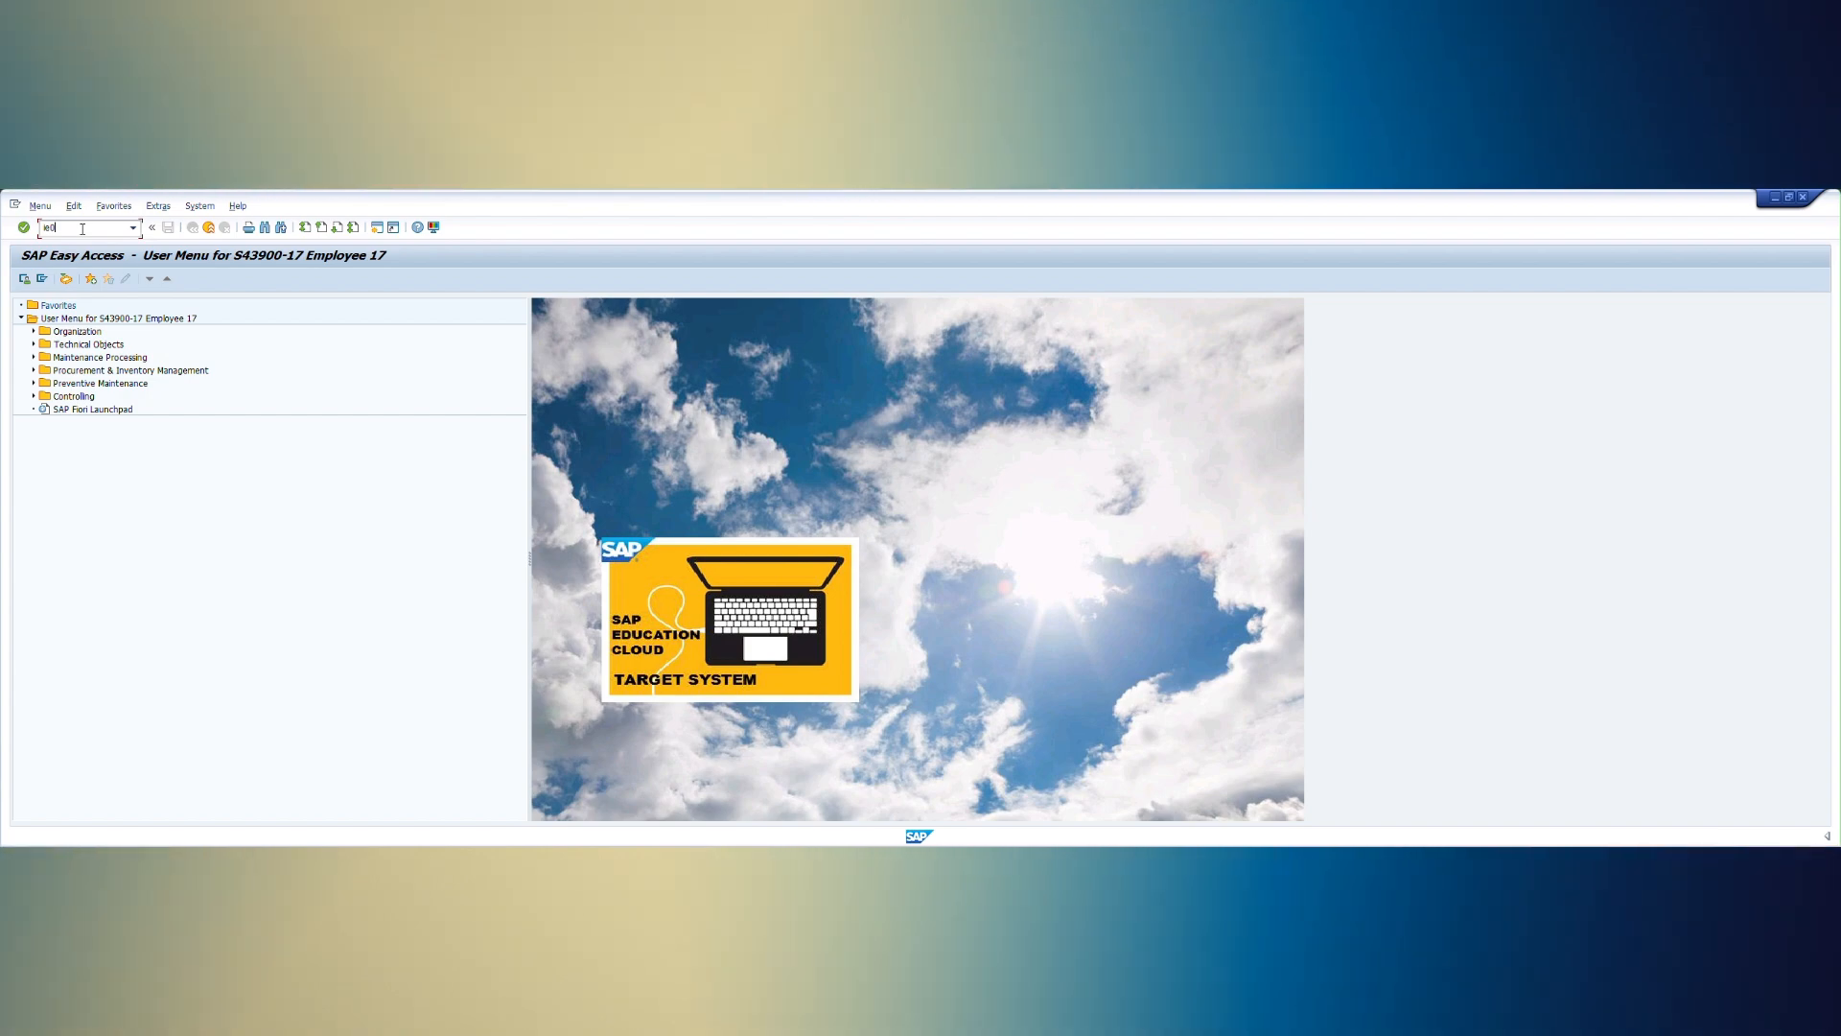
key("Return")
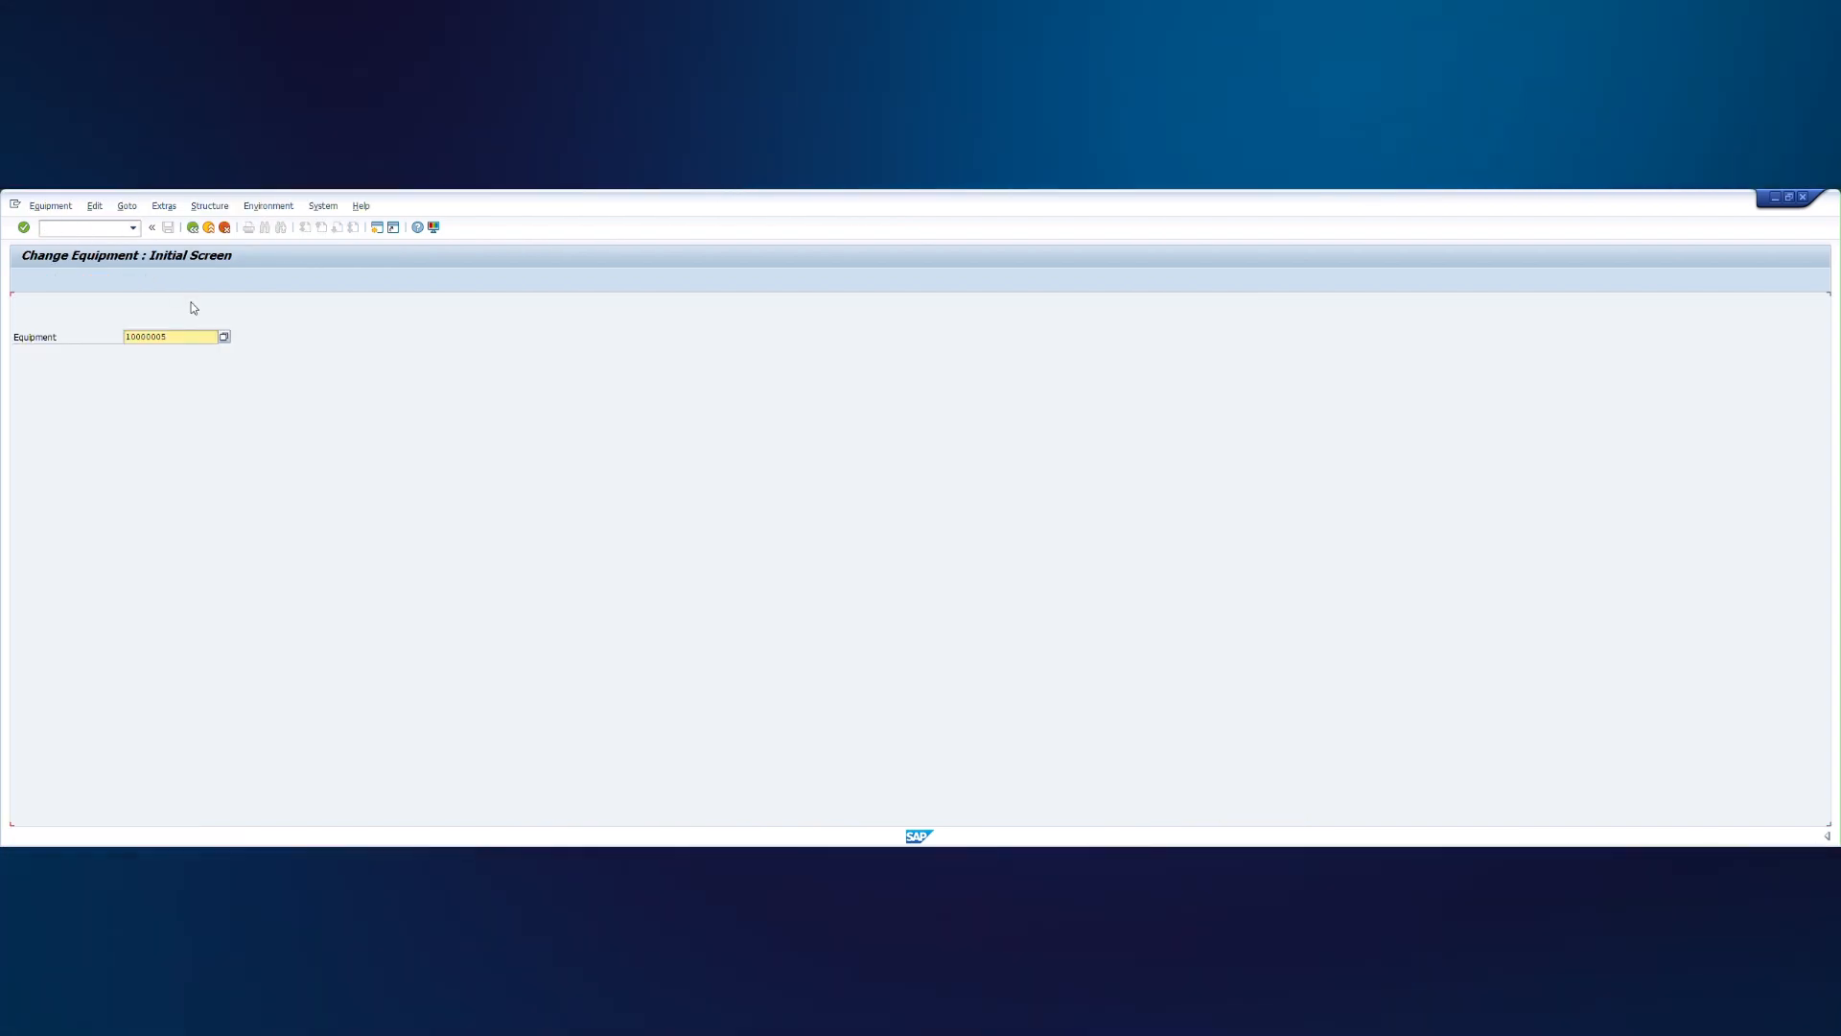
key("Return")
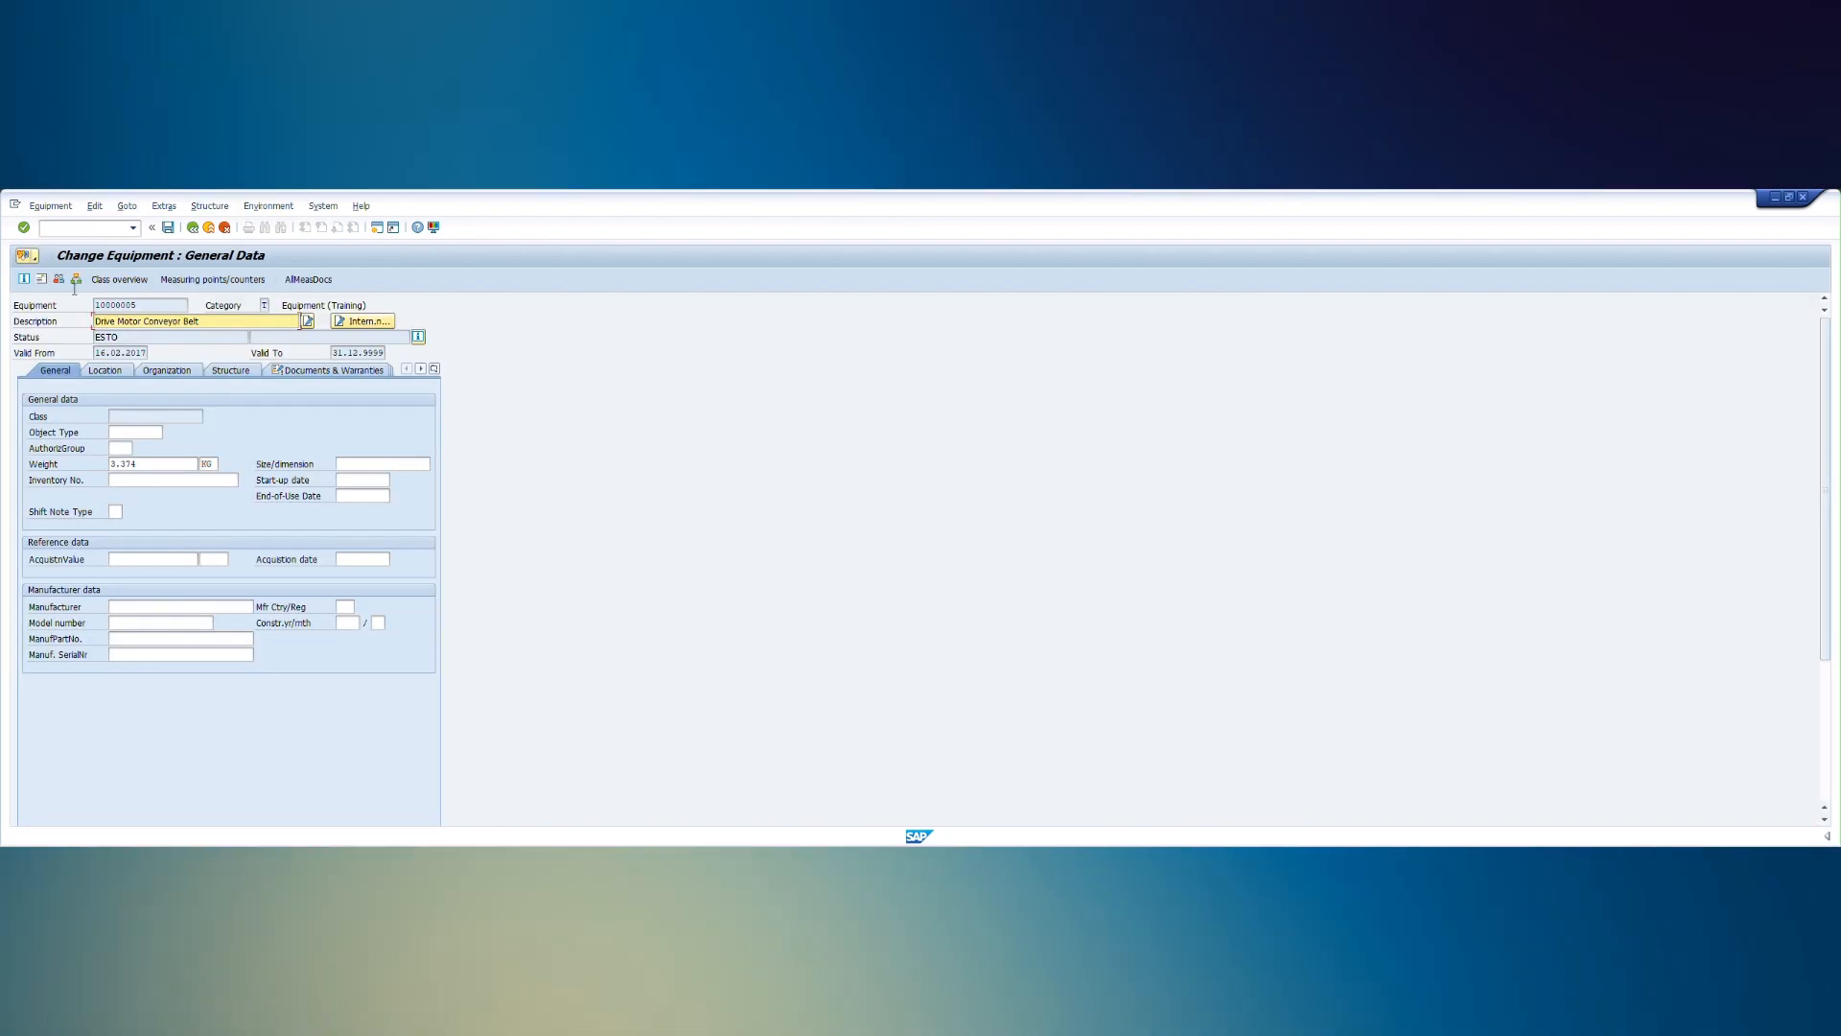
- Display the equipment's structure list and try to expand the whole structure below component P700-EL-100
left_click(76, 280)
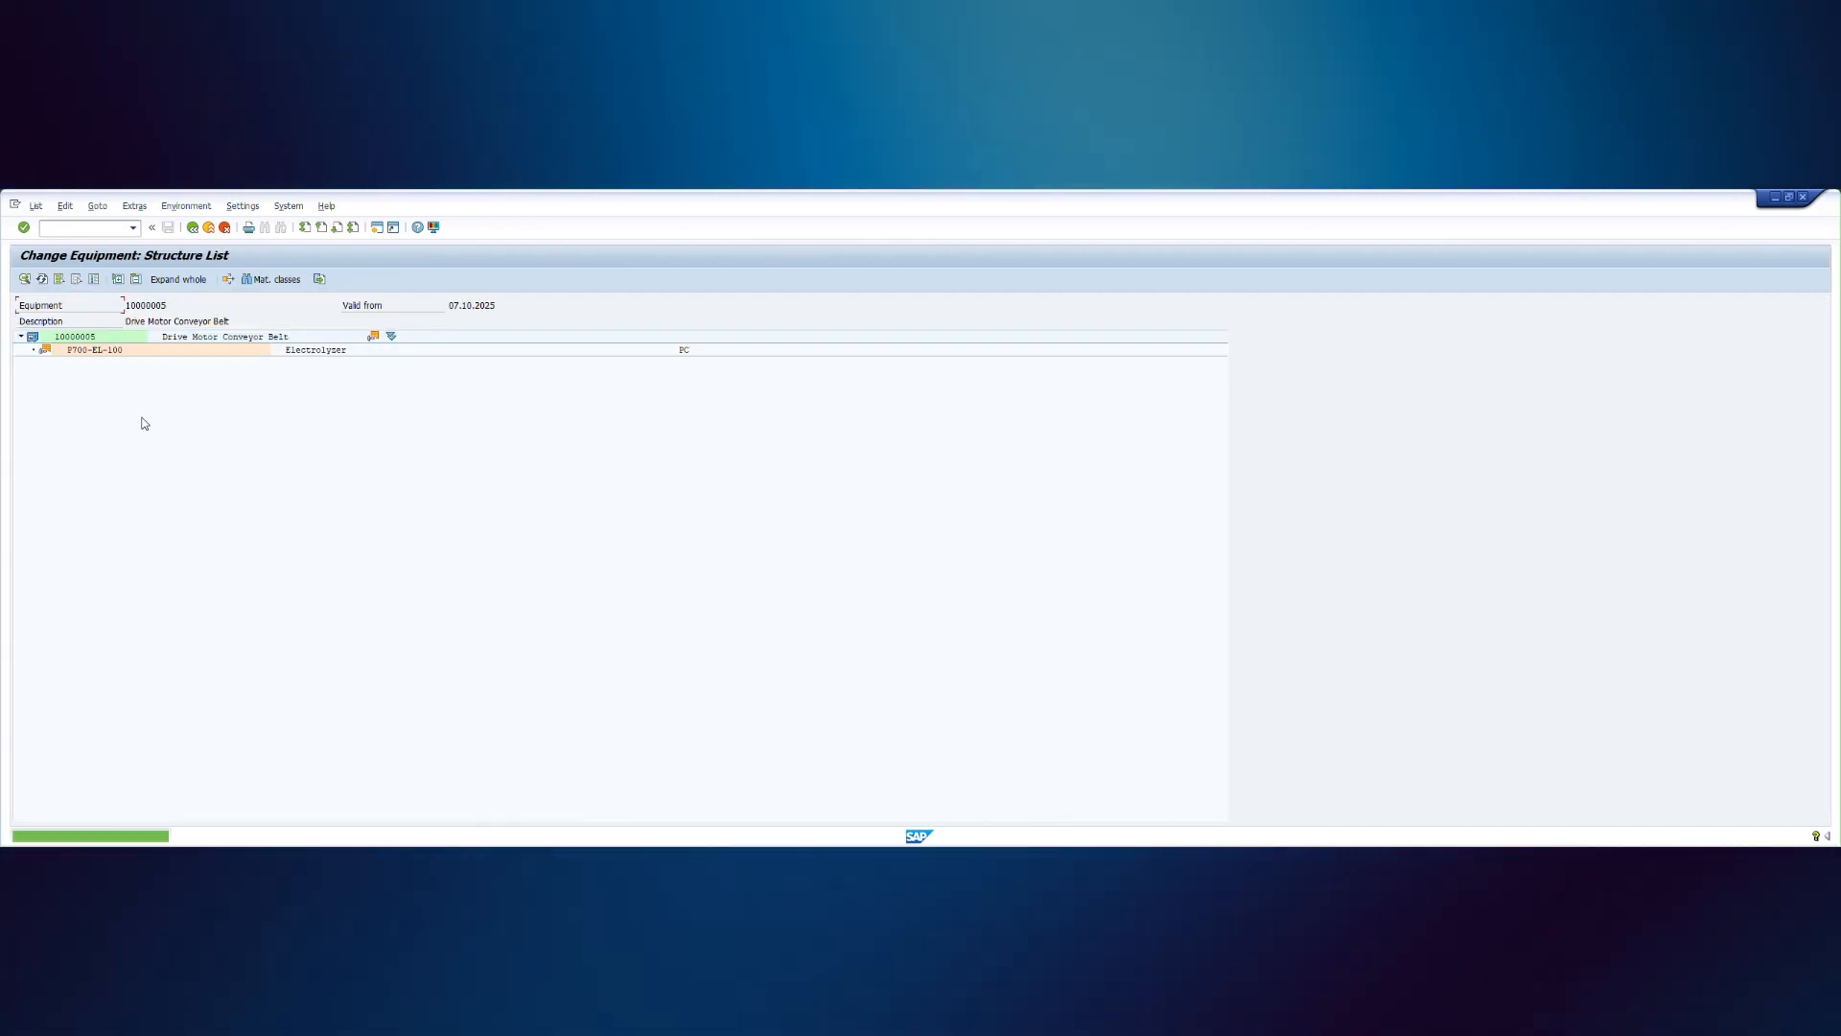
left_click(101, 351)
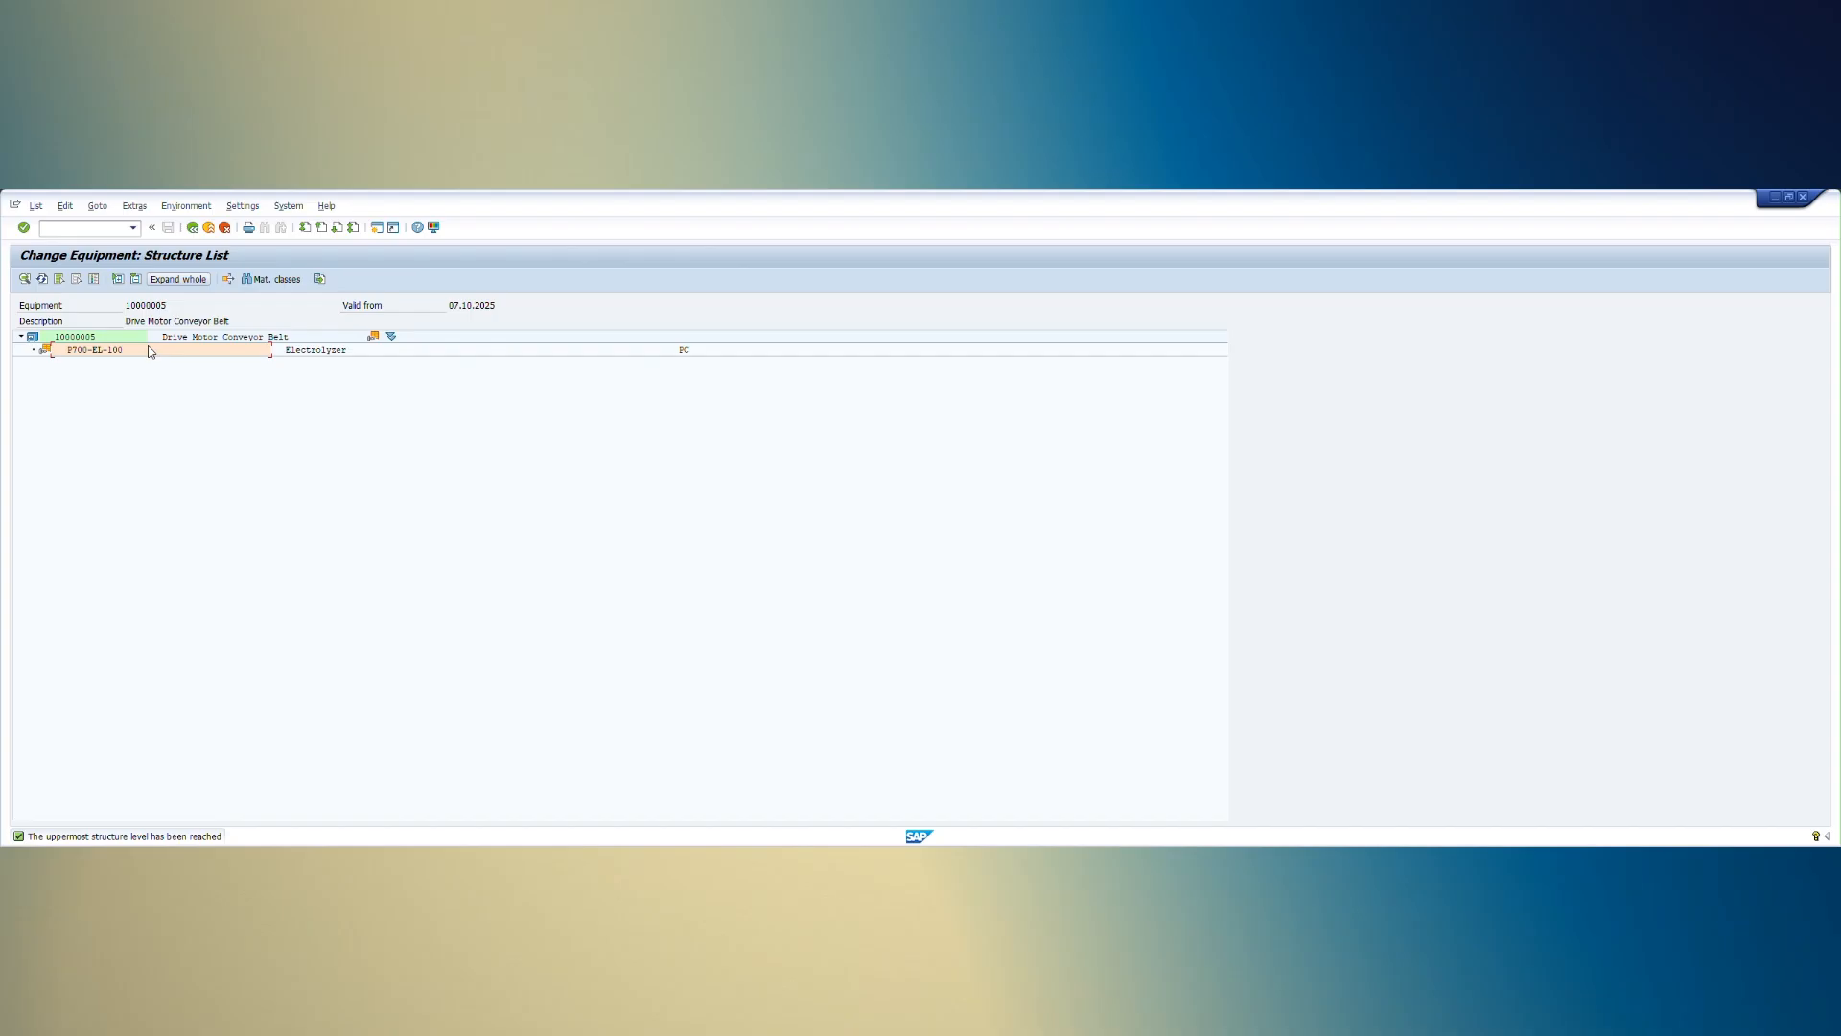
left_click(96, 354)
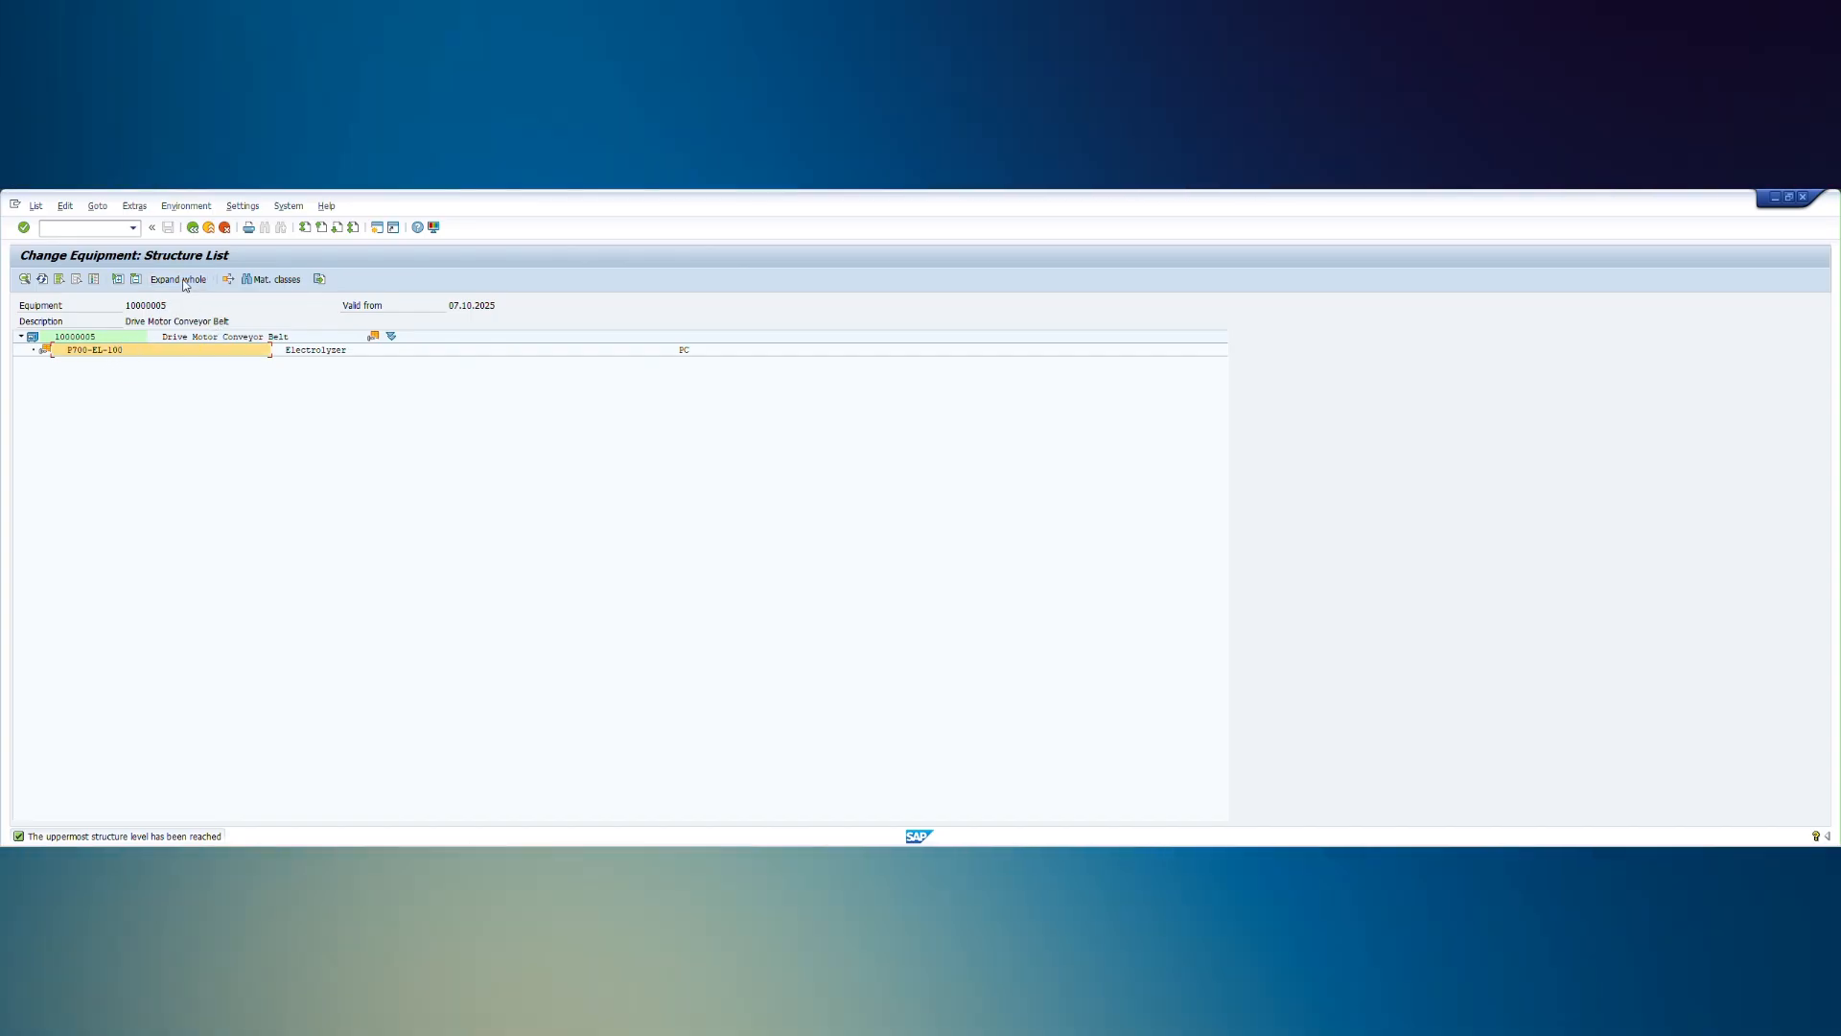
left_click(185, 283)
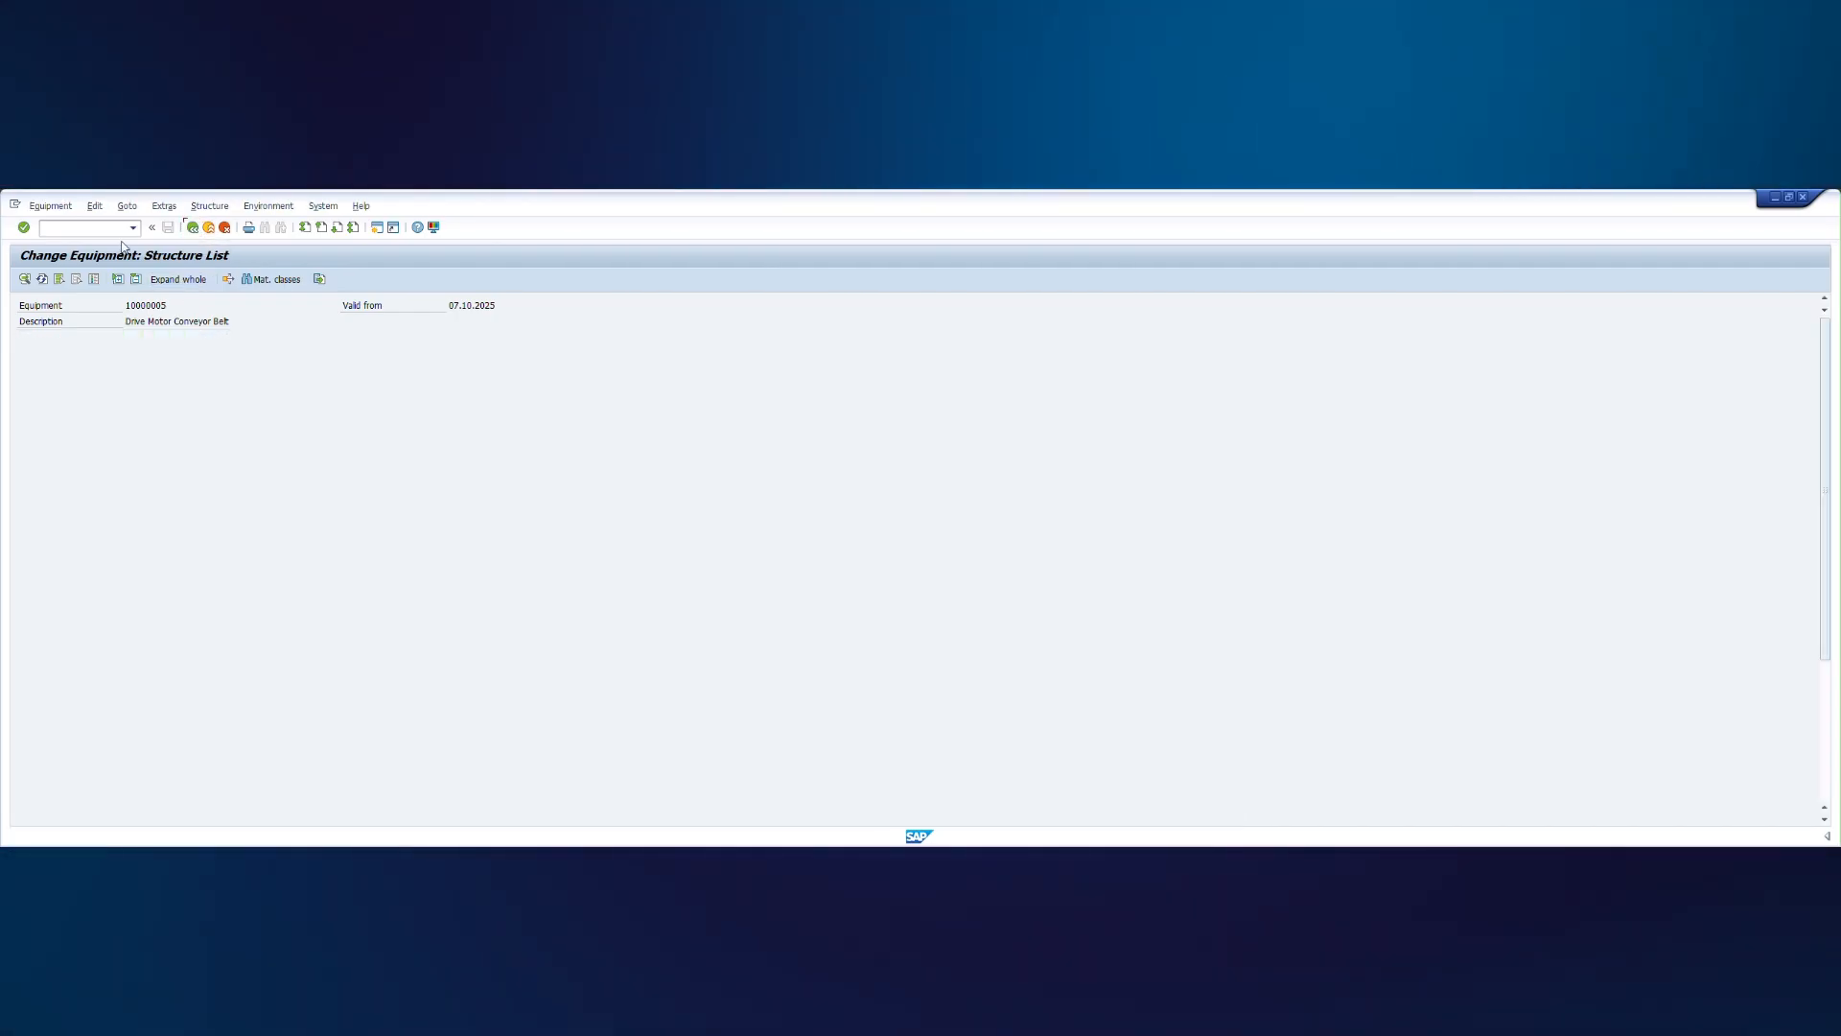
- Open functional location 00-01-ASS-01 for change with transaction IL02
left_click(83, 232)
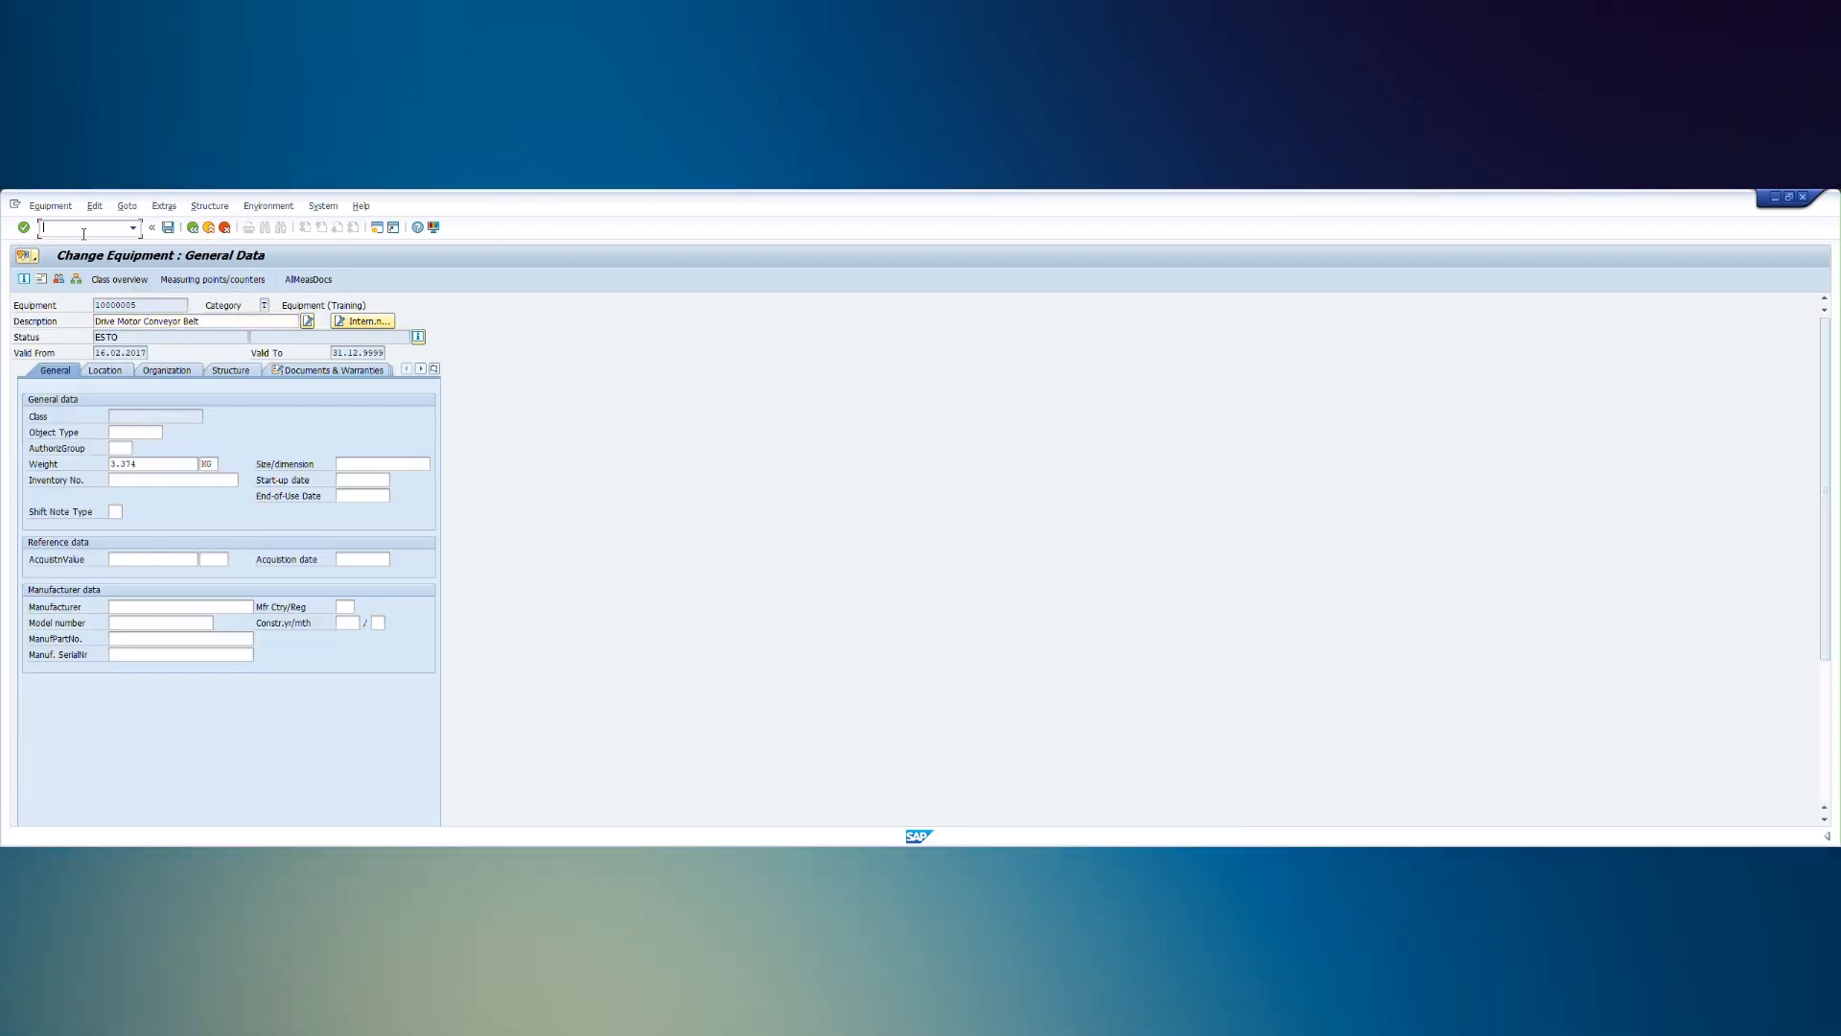
type("/nil02")
key("Return")
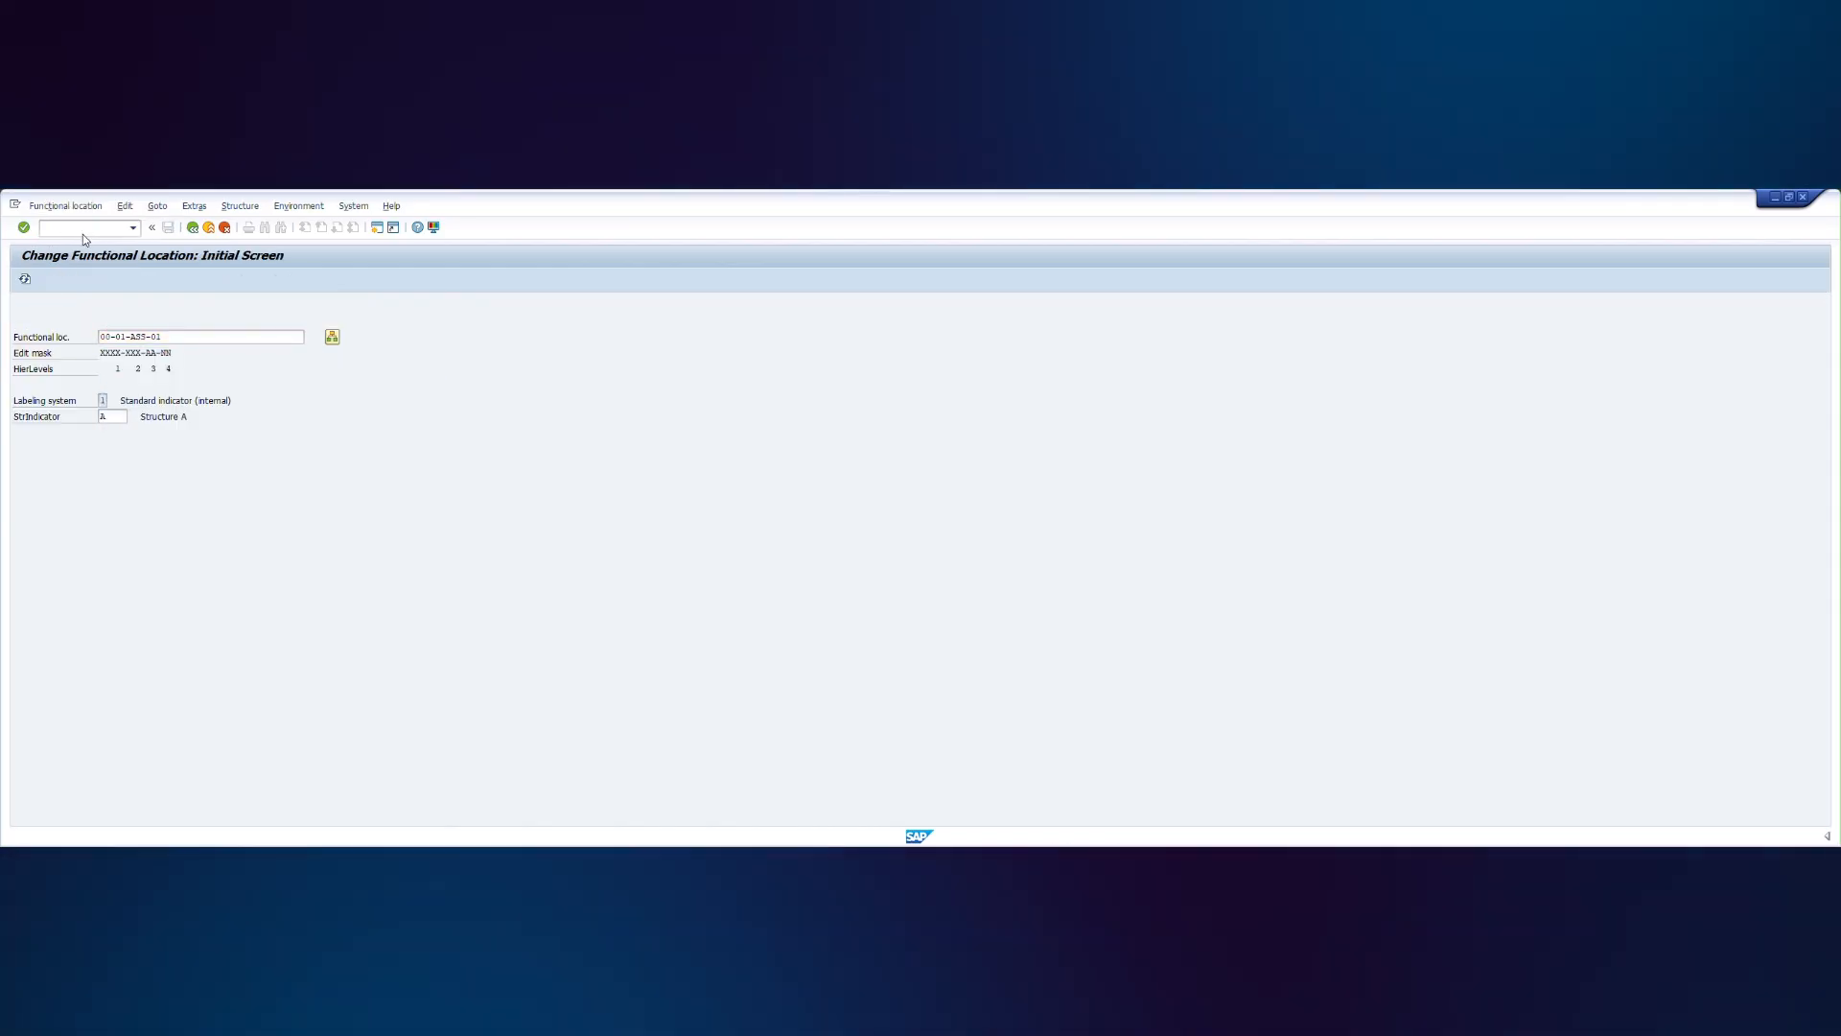
key("Return")
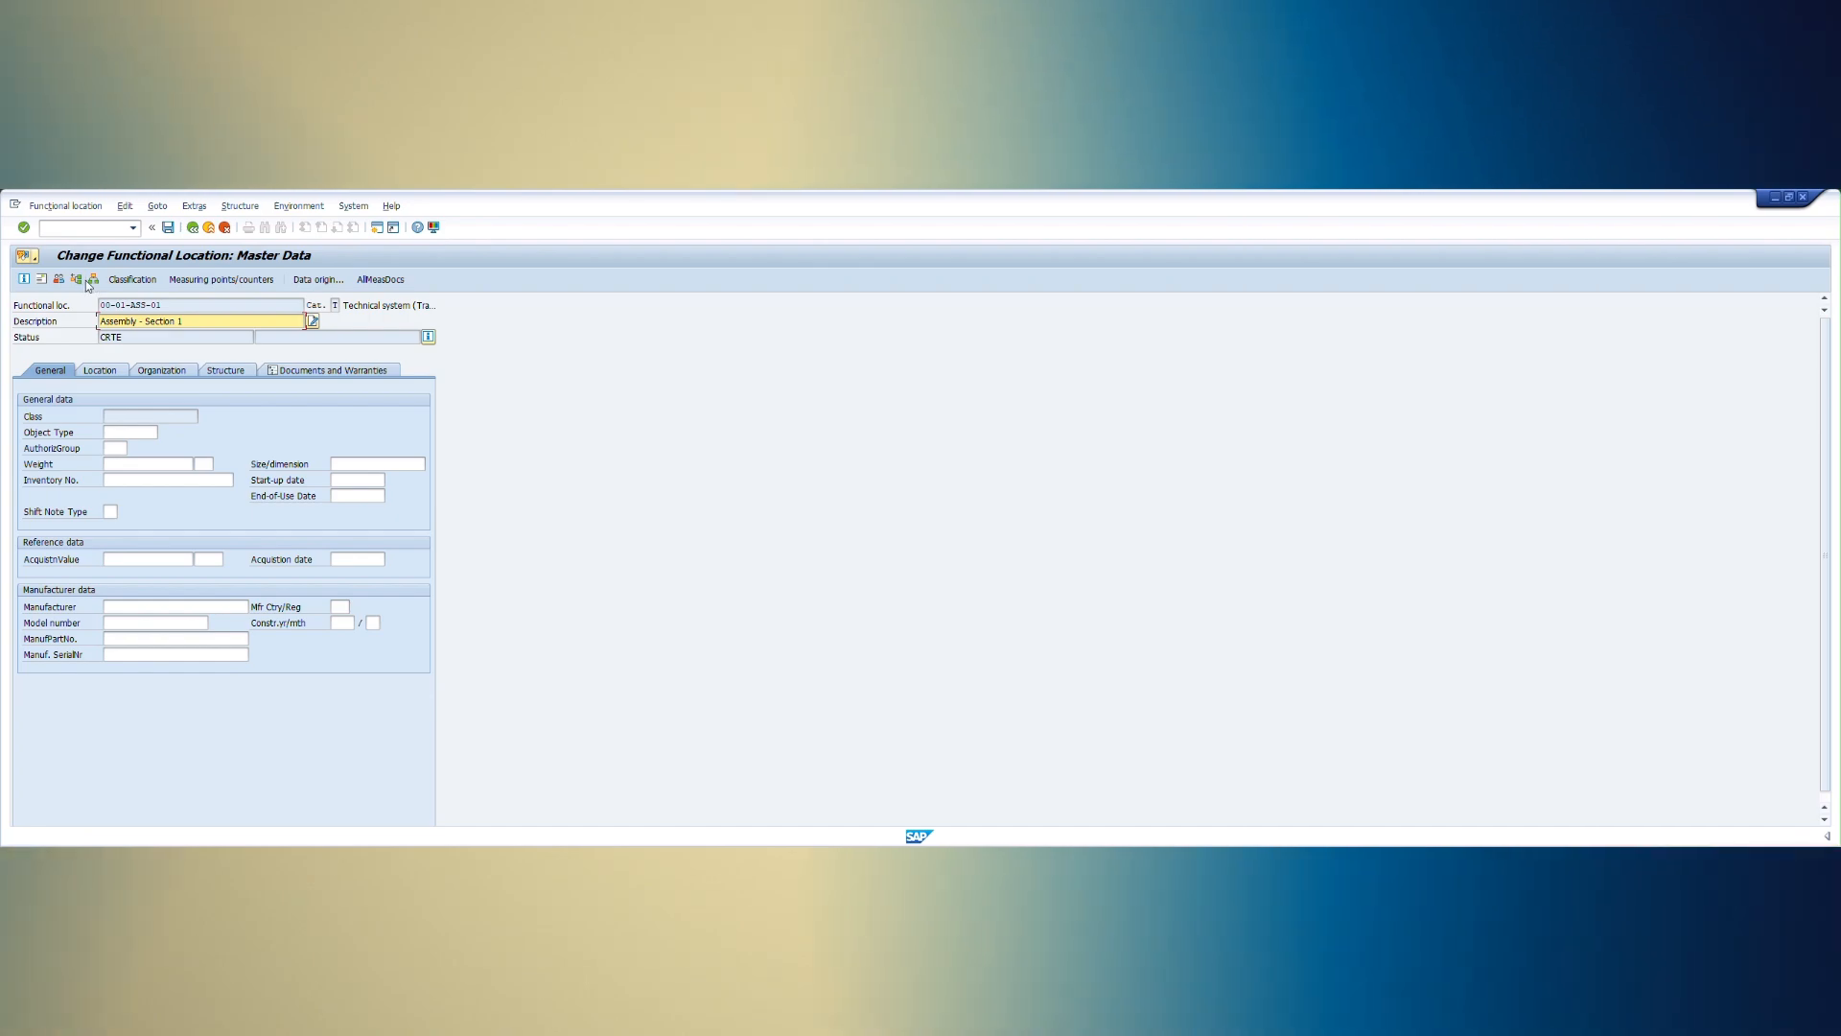
- Display the functional location's structure list, expand it completely and select the Drive Motor Conveyor Belt assembly above the spare parts
left_click(93, 279)
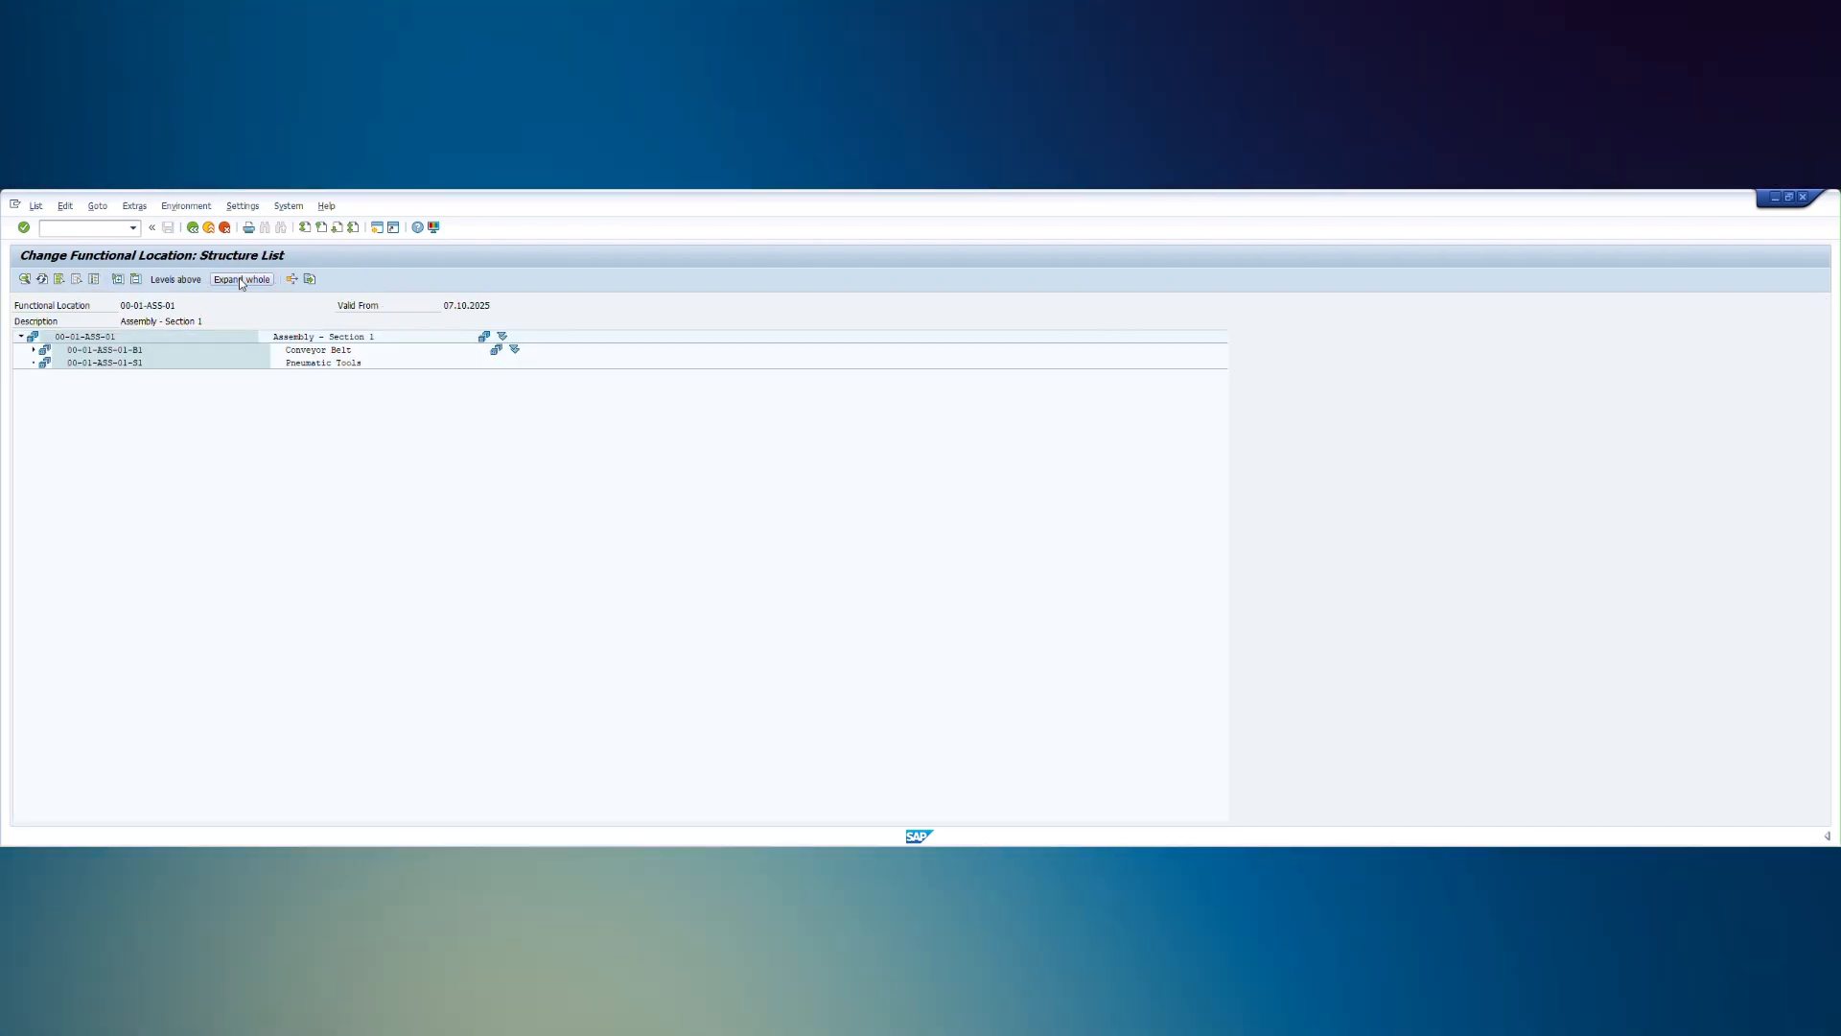
left_click(241, 279)
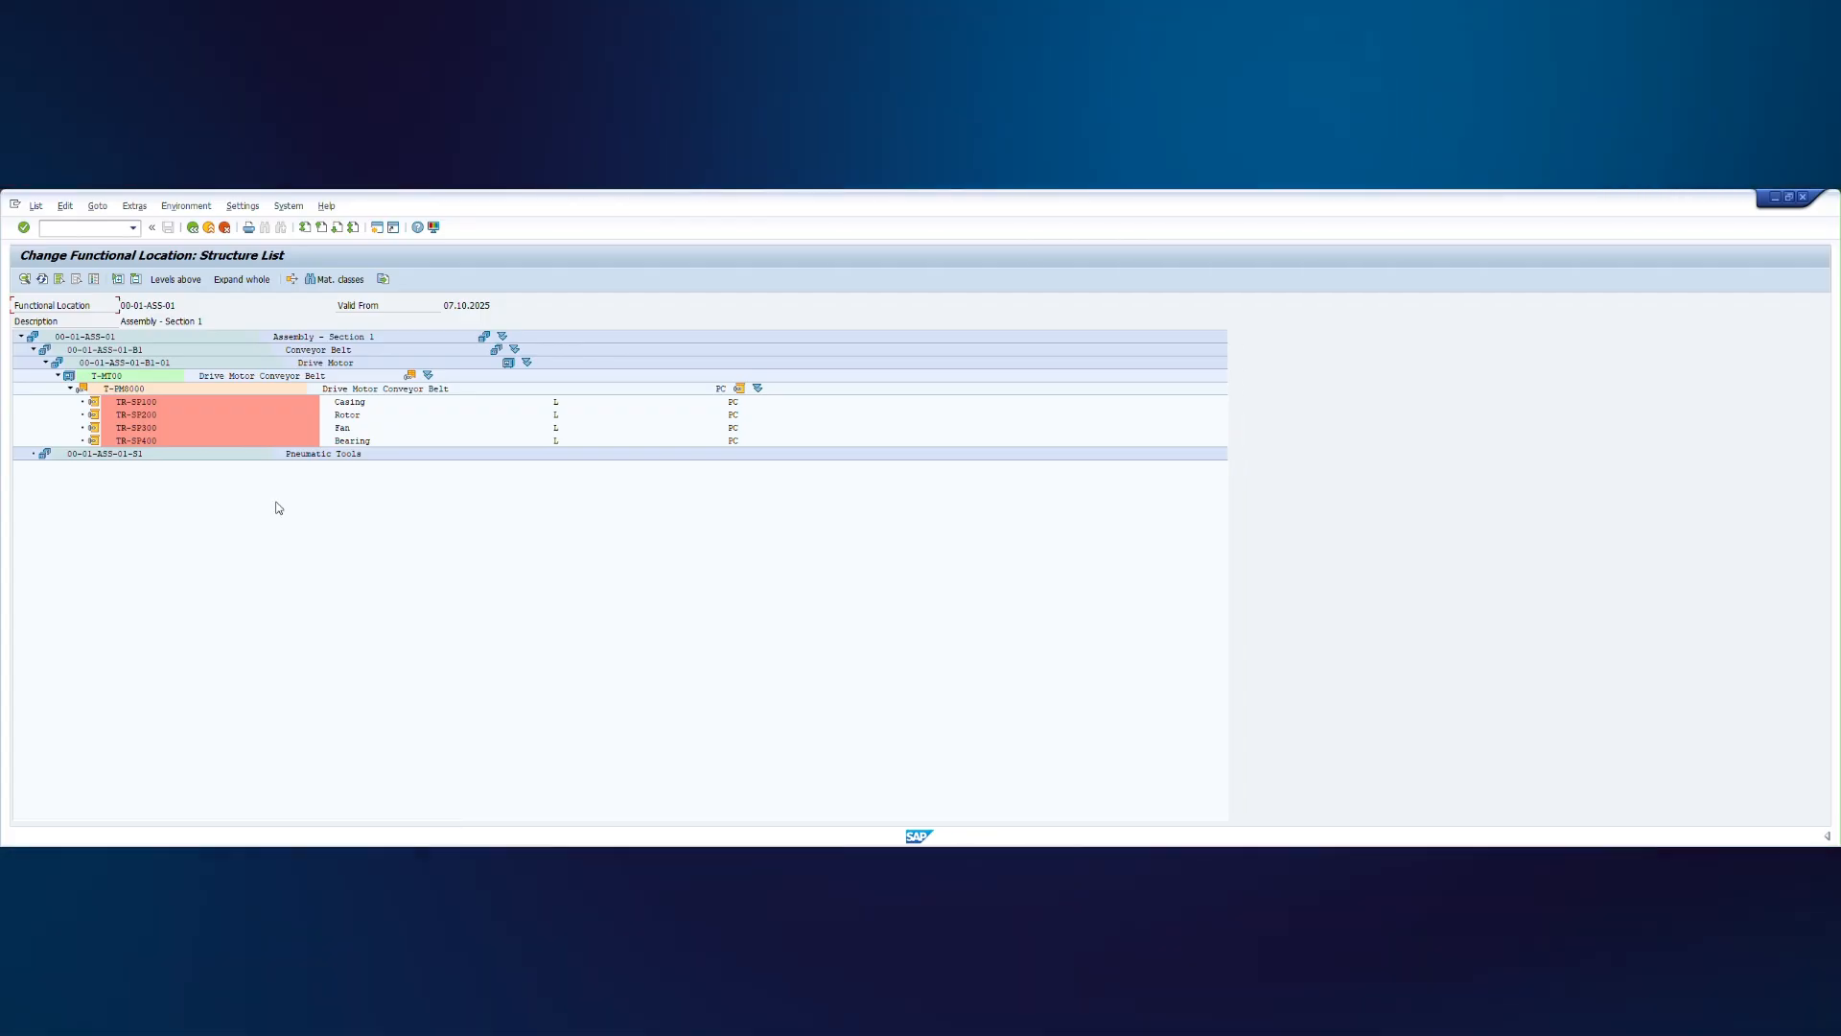
left_click(148, 389)
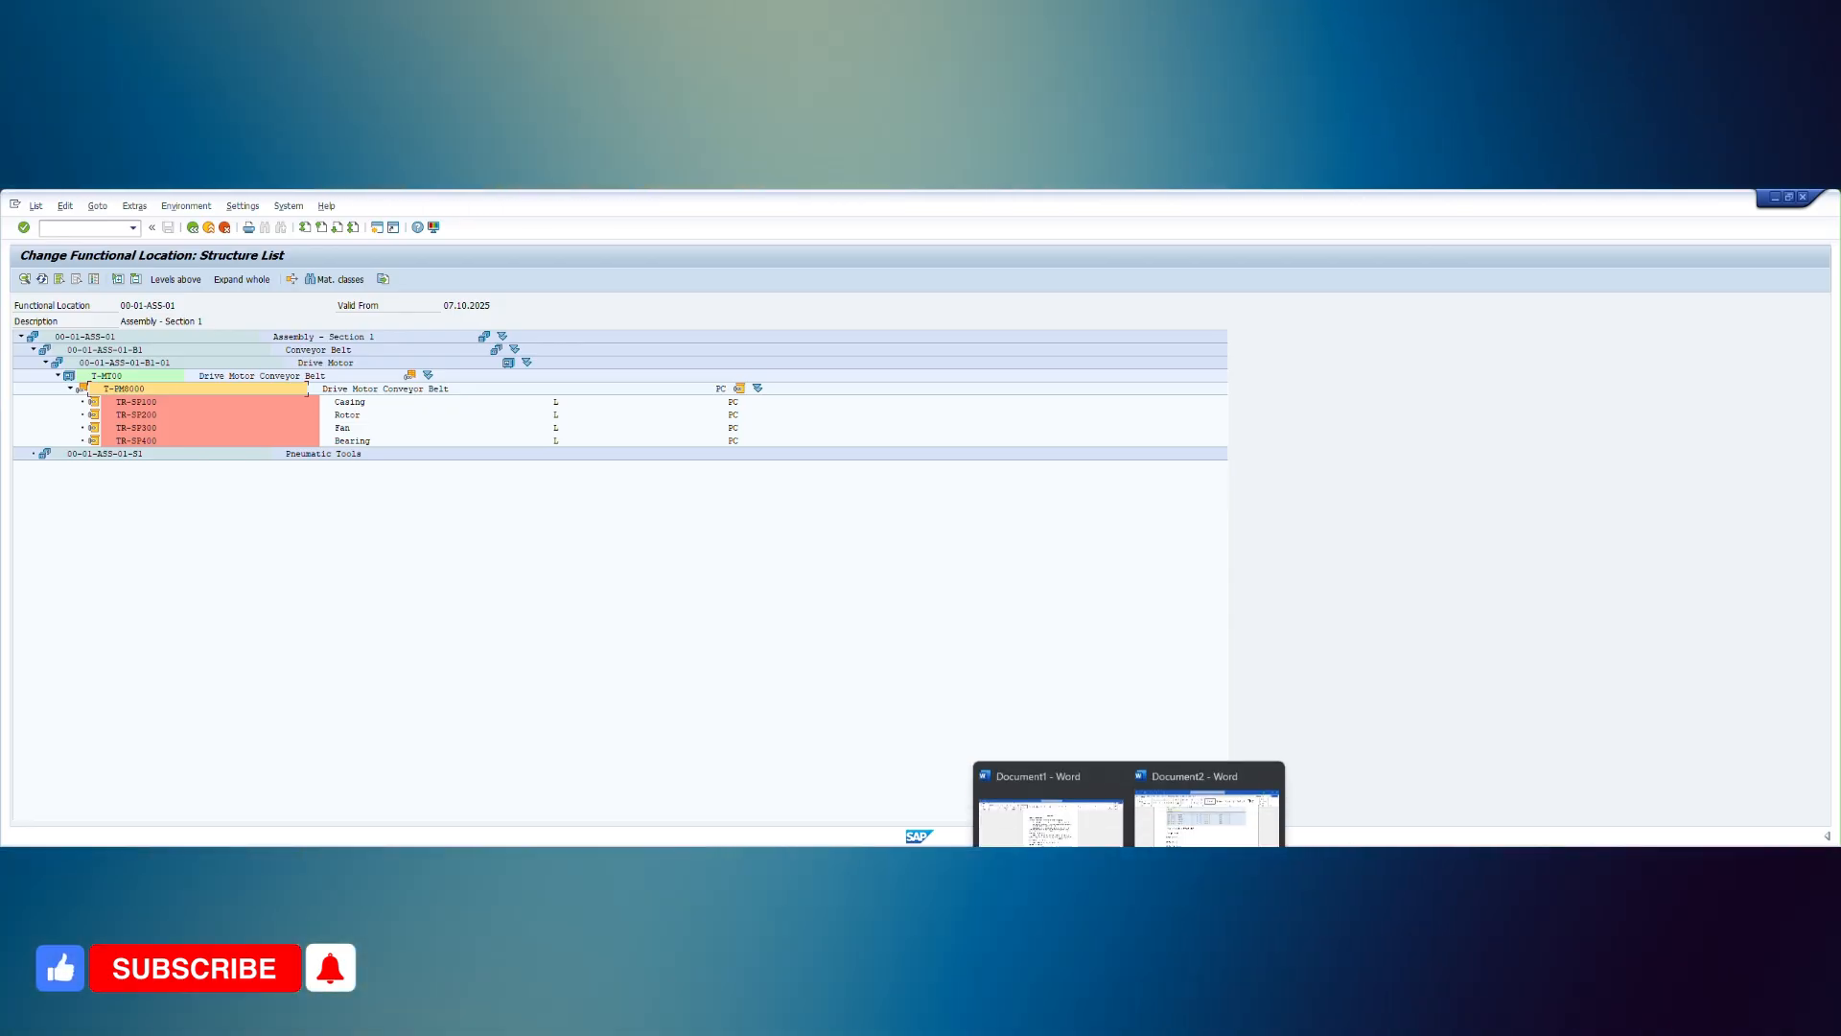
- Switch to the Word document with the BOM Part -2 notes and read the section on using BOMs in SAP PM
left_click(1206, 815)
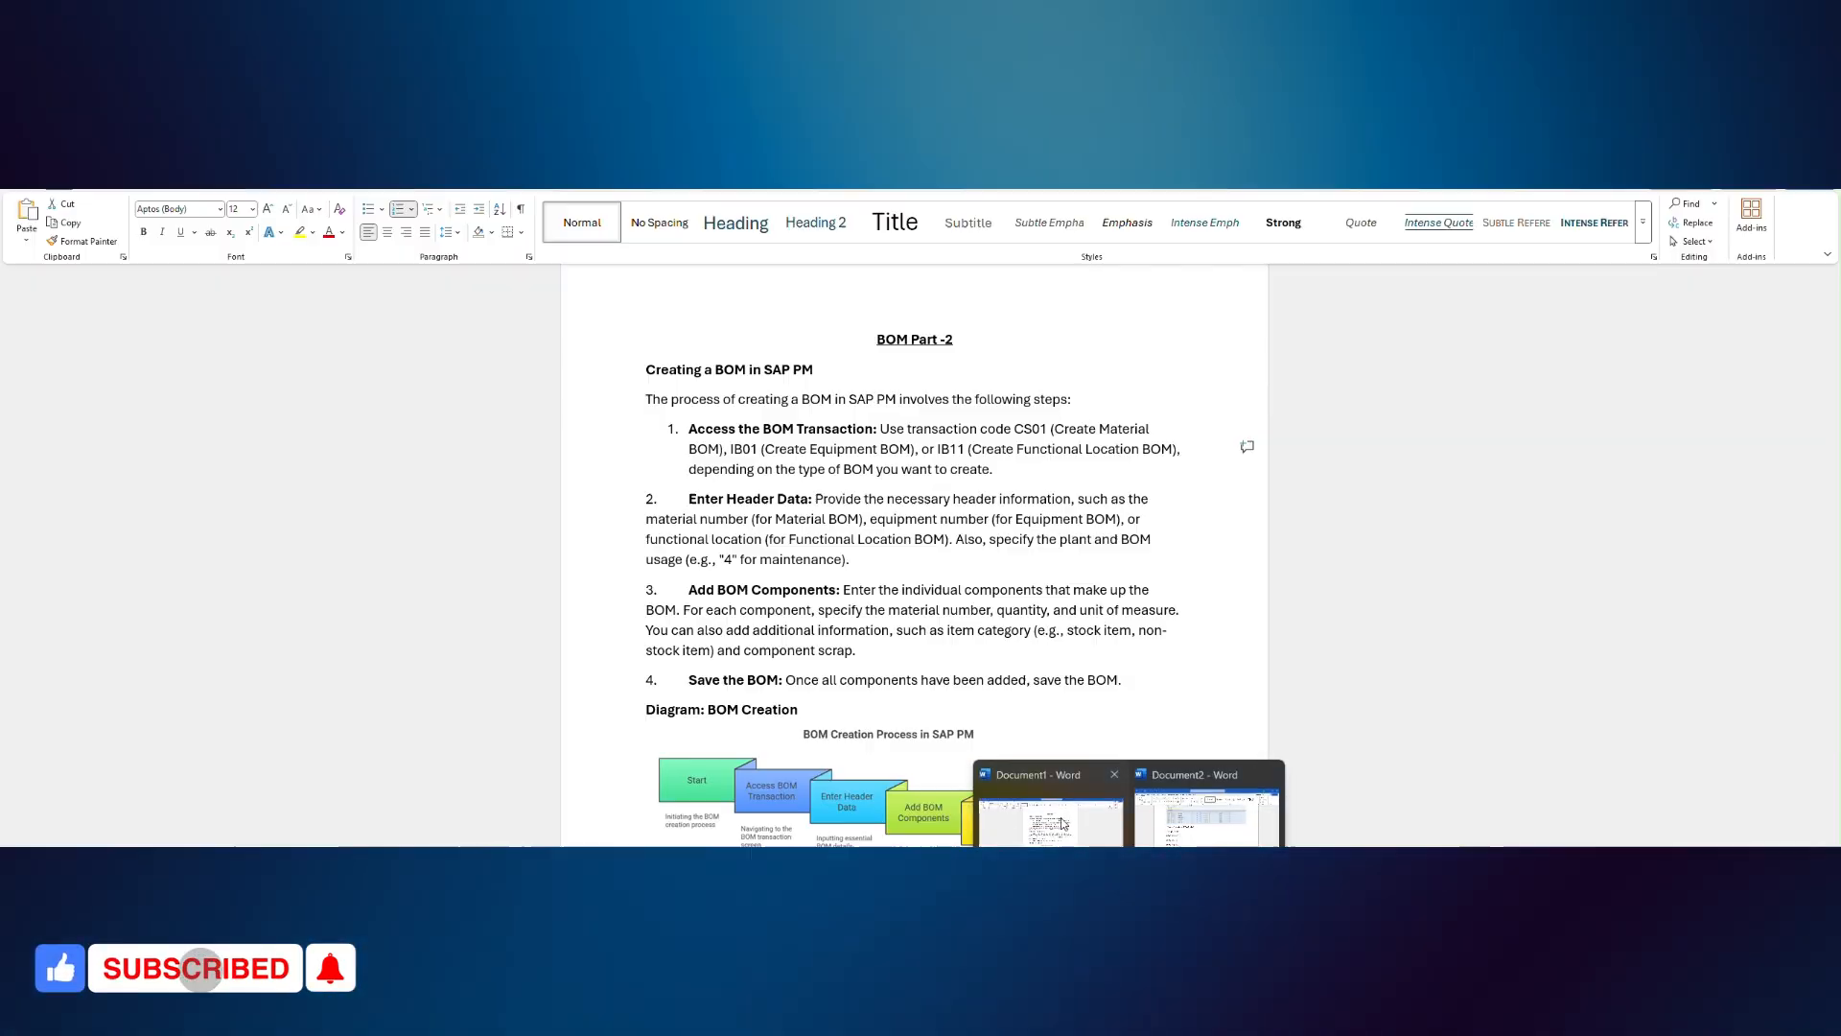
scroll(779, 705, "down", 5)
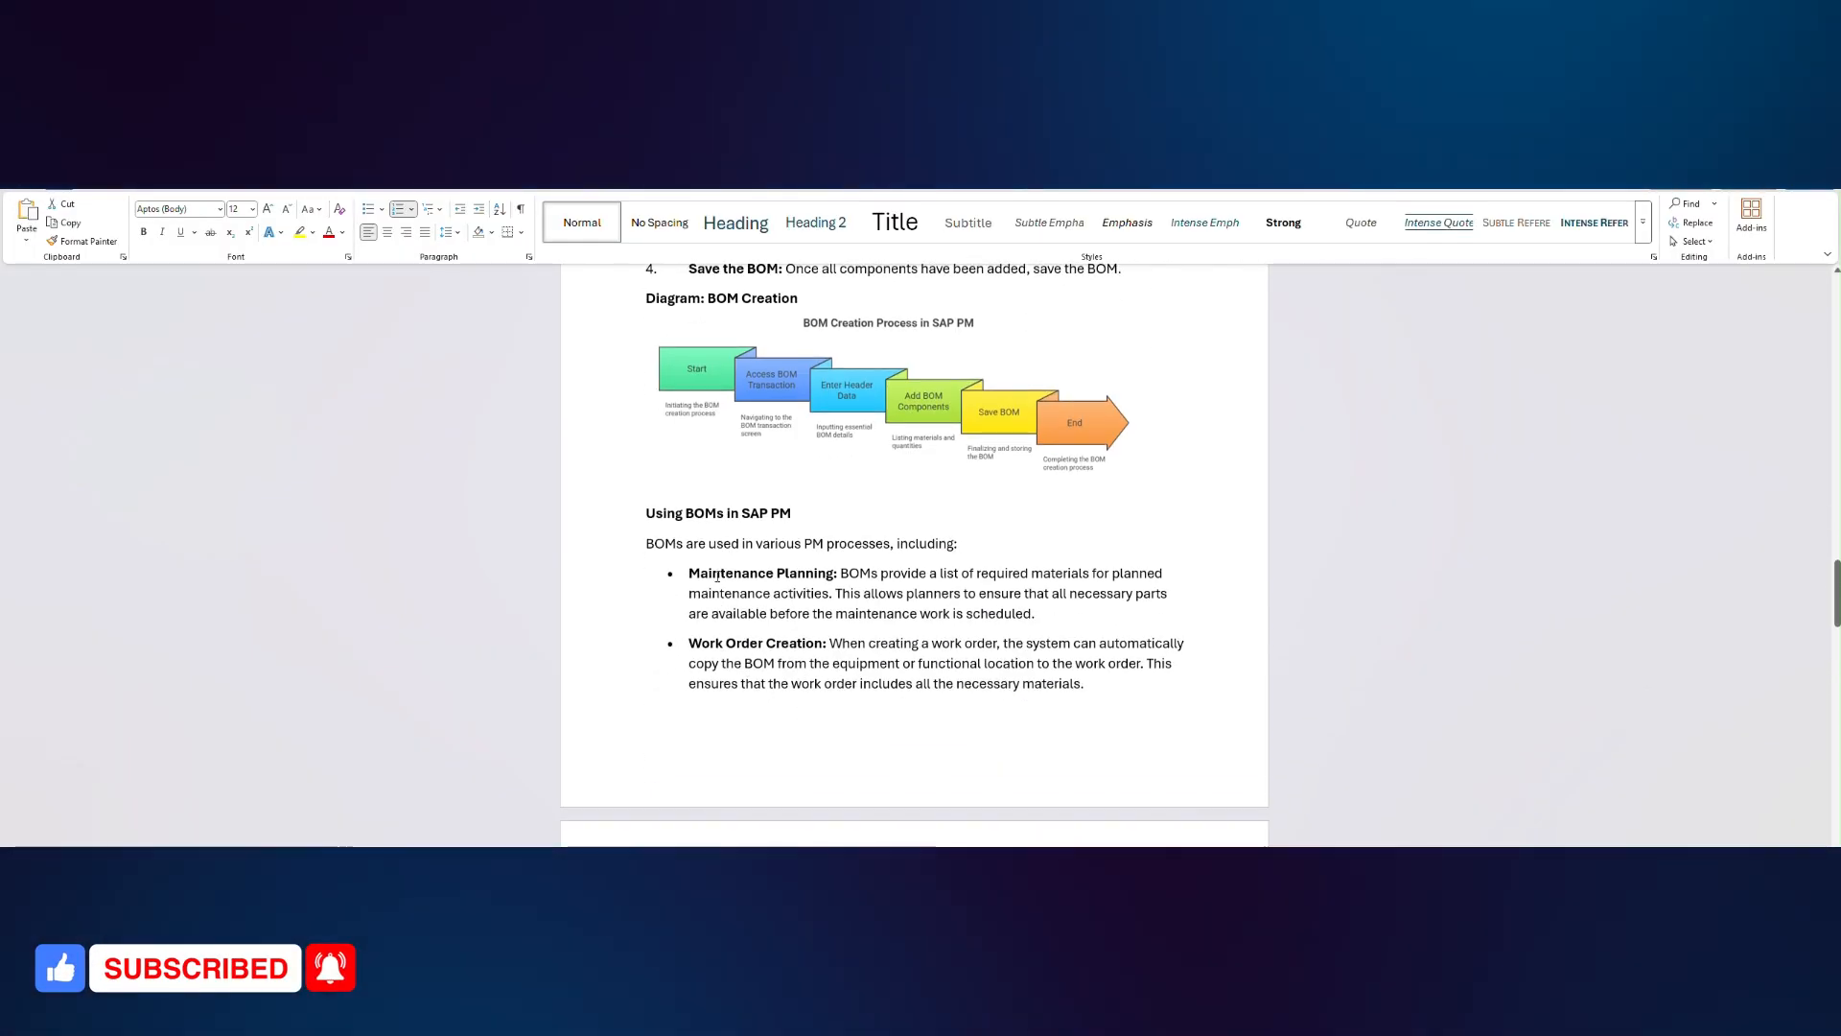
scroll(674, 528, "down", 2)
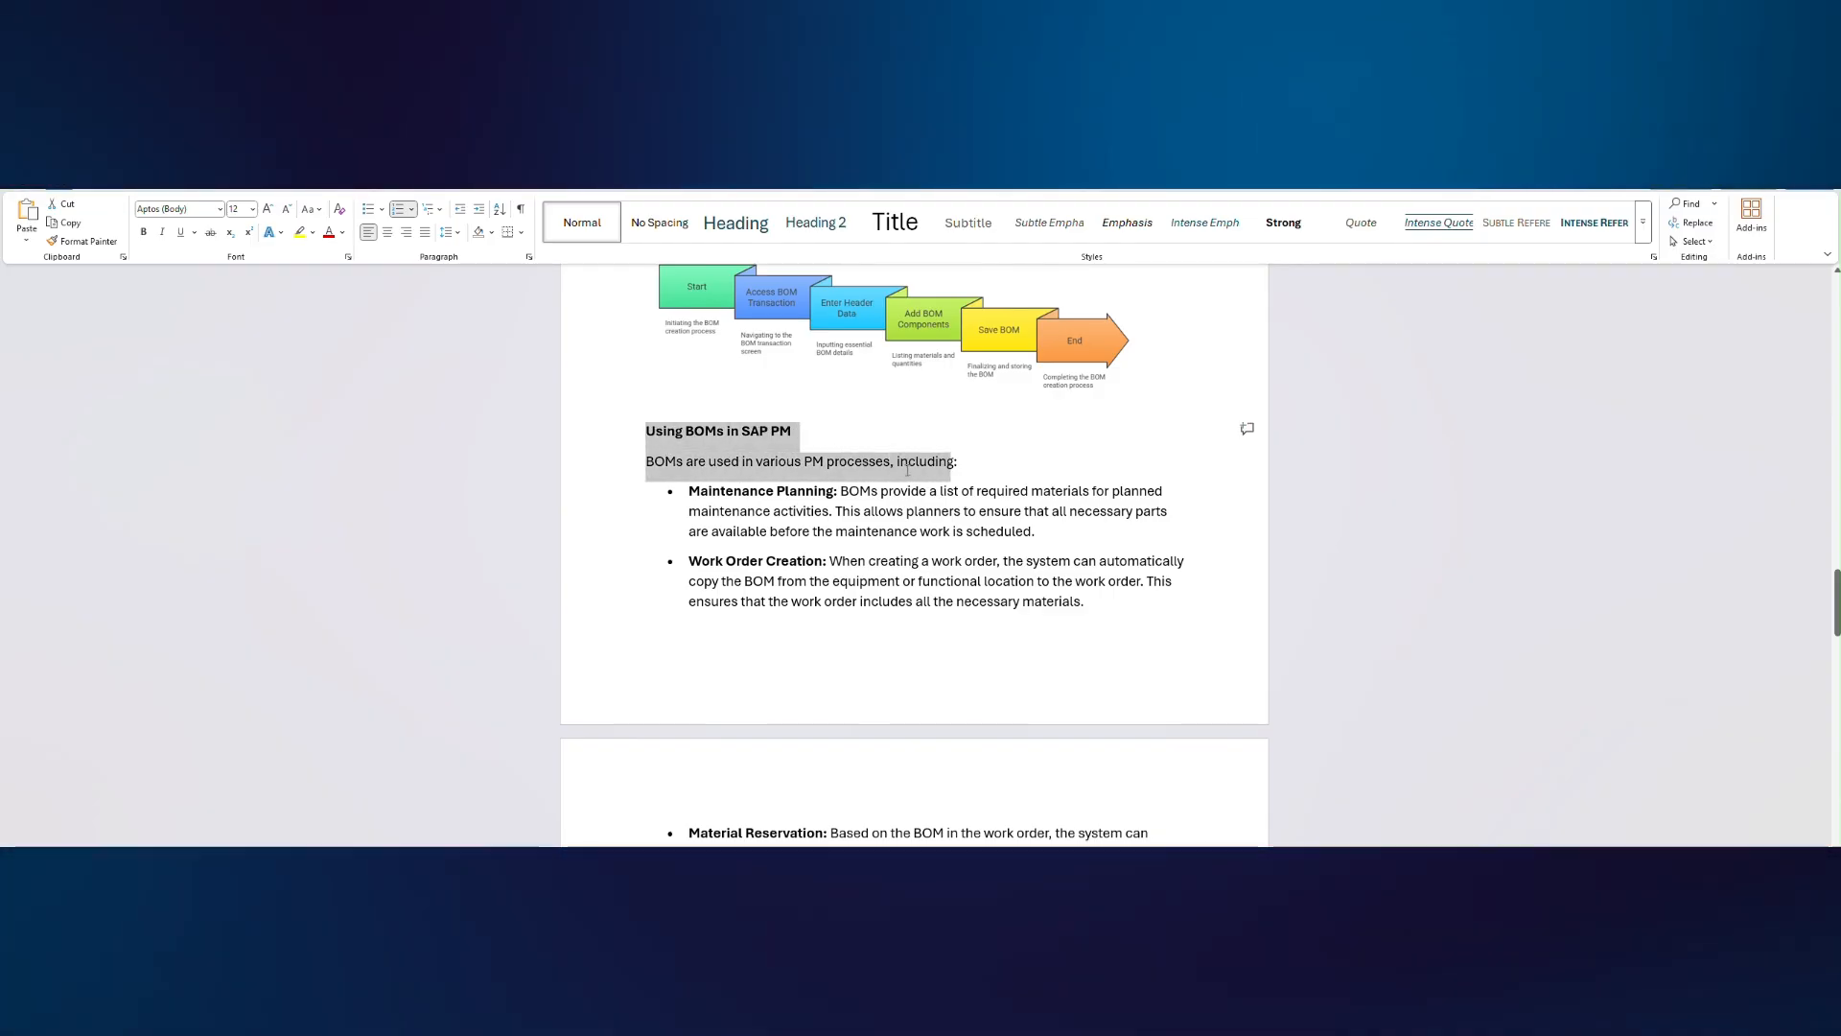
left_click(791, 510)
scroll(781, 536, "down", 2)
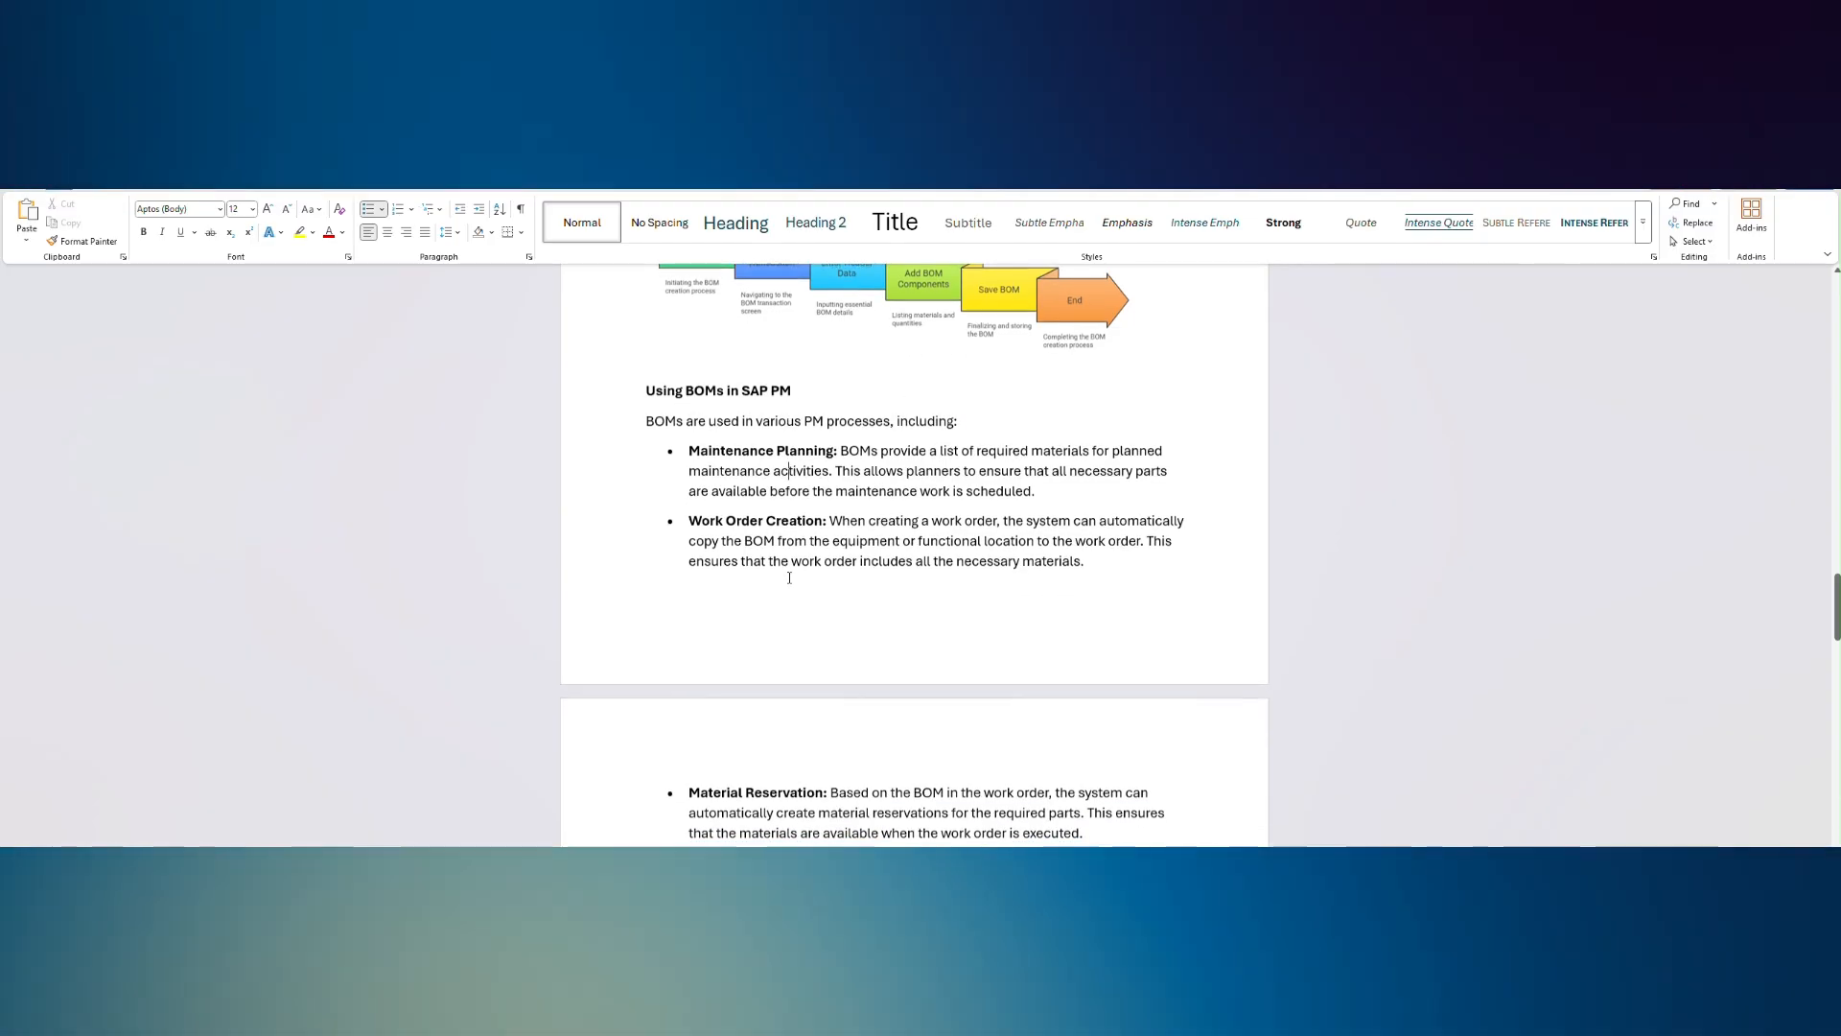
scroll(770, 553, "down", 5)
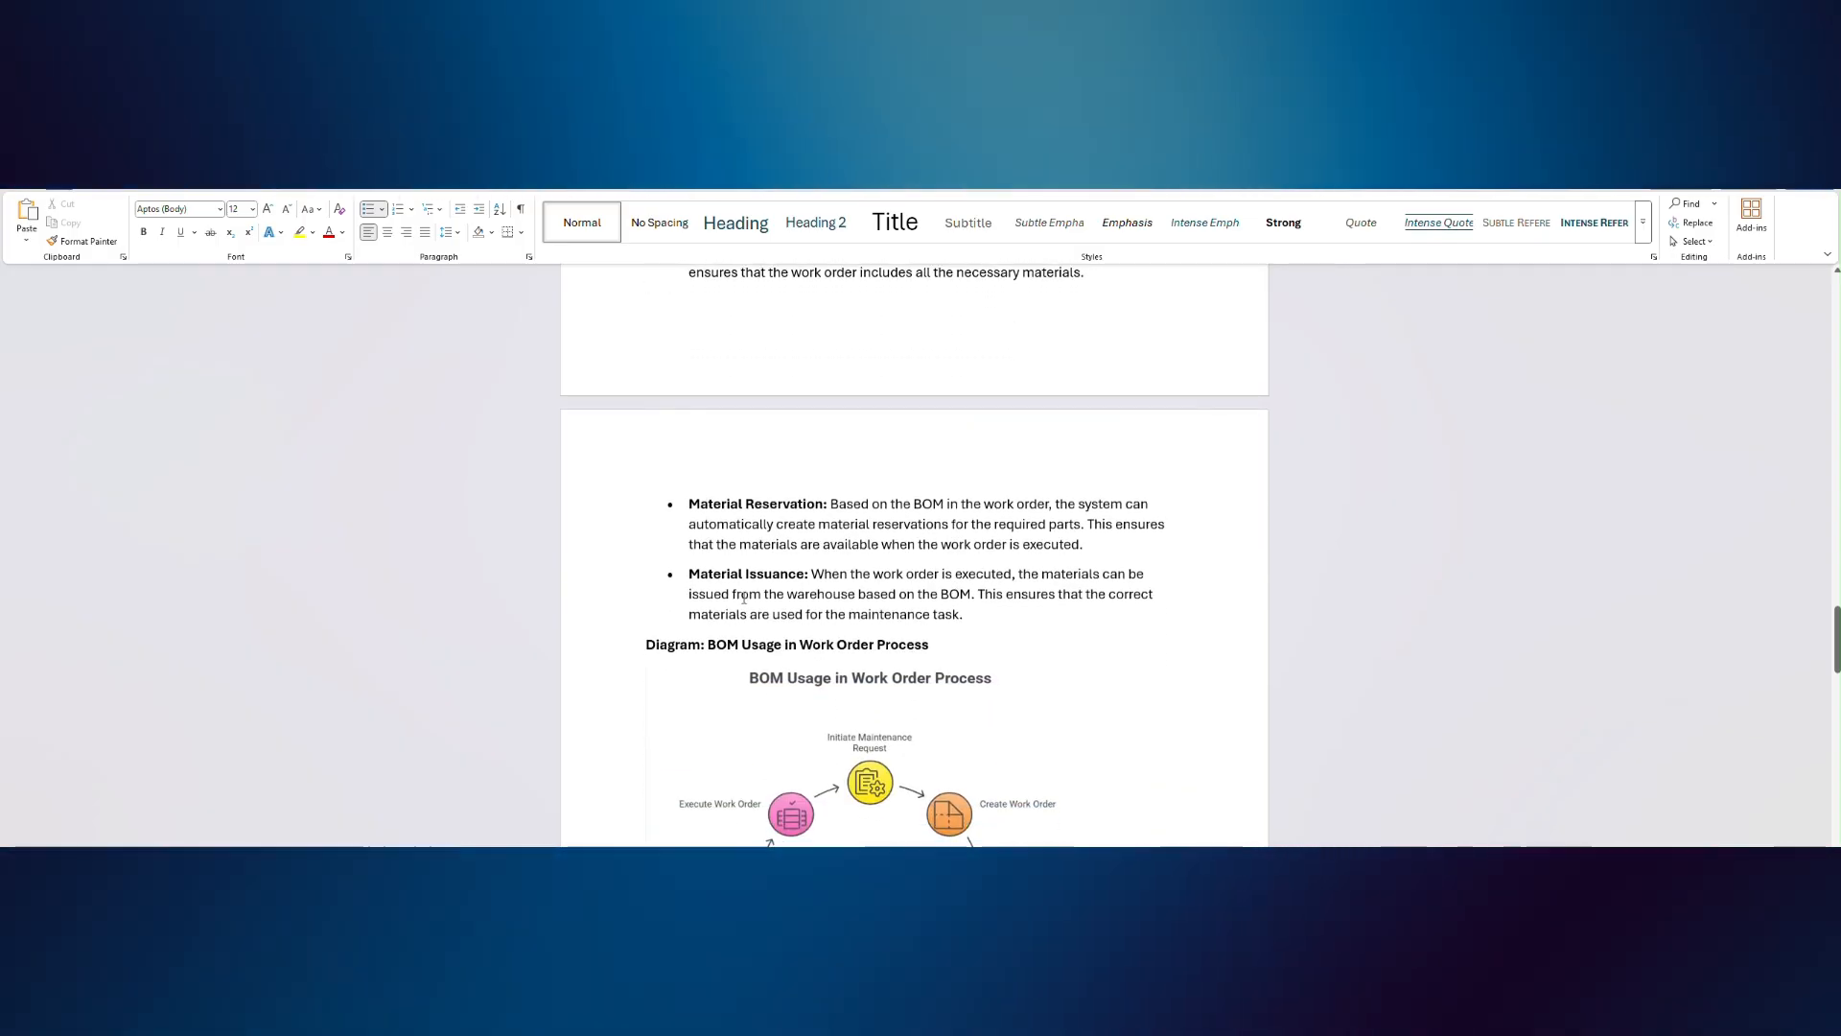
- Read the BOM usage diagram for the work order process, the benefits of using BOMs and the conclusion
scroll(753, 590, "down", 5)
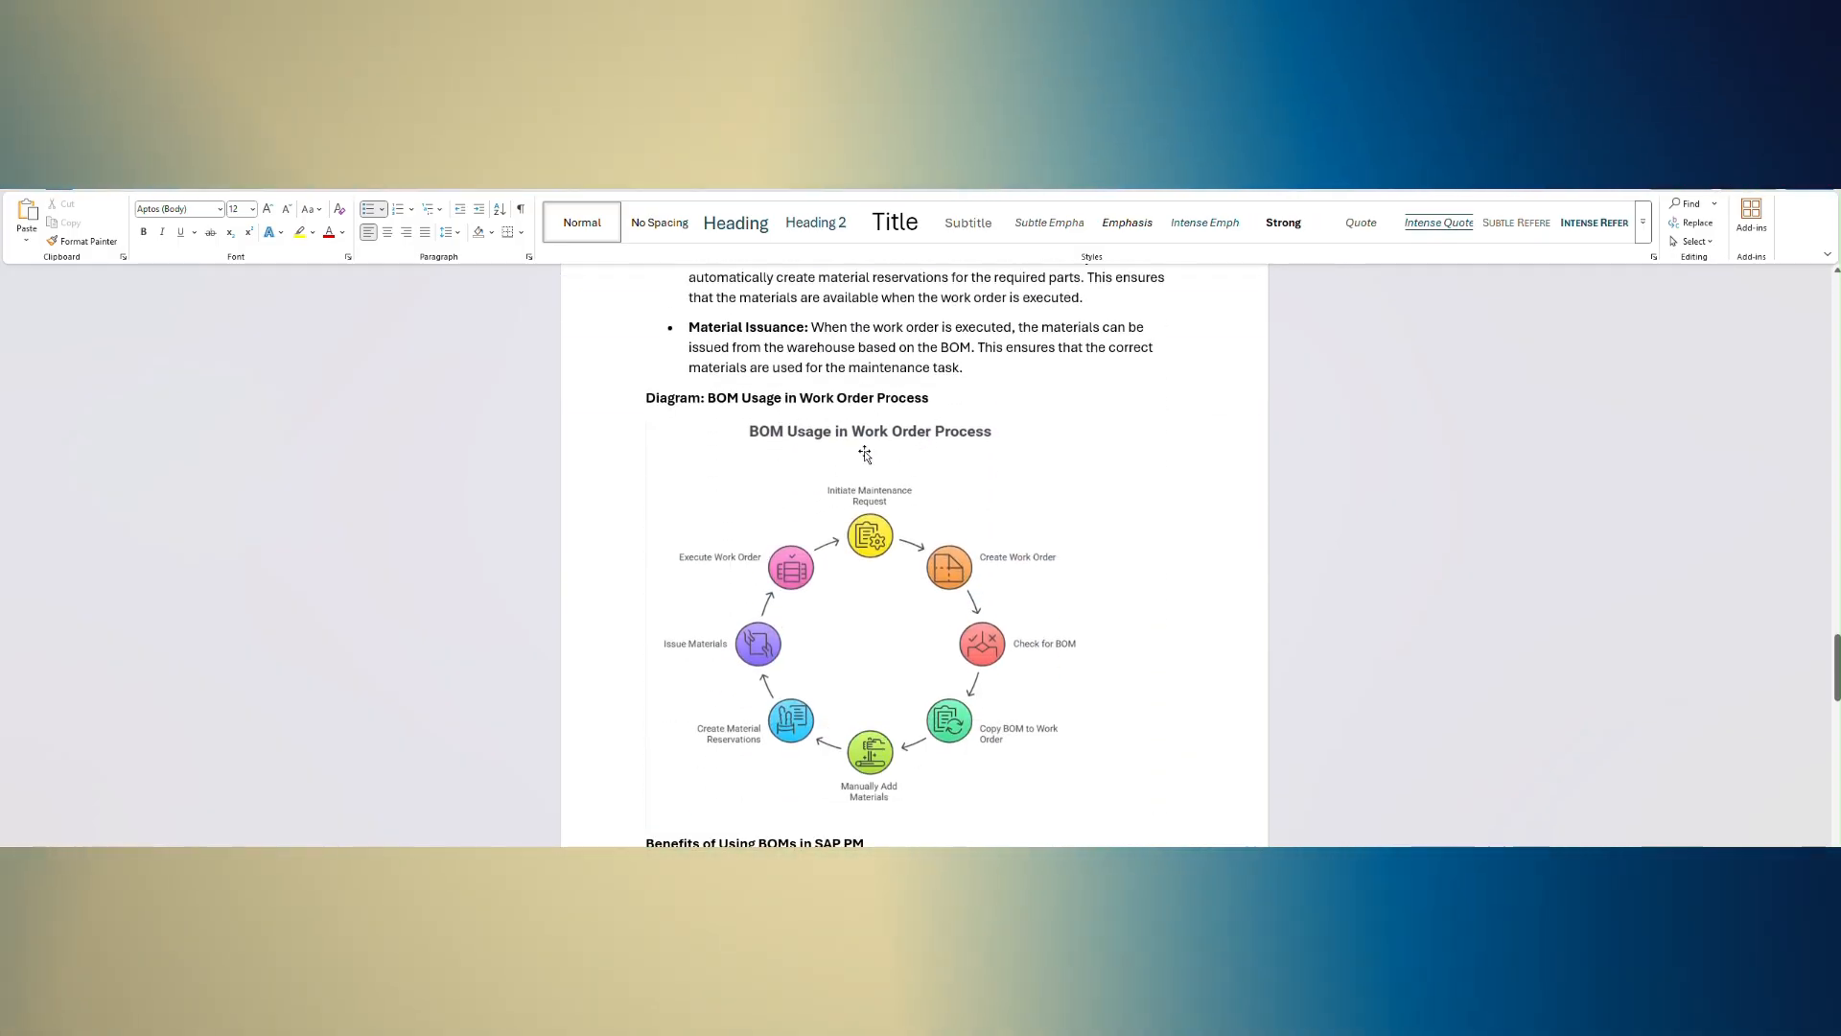
scroll(864, 453, "down", 4)
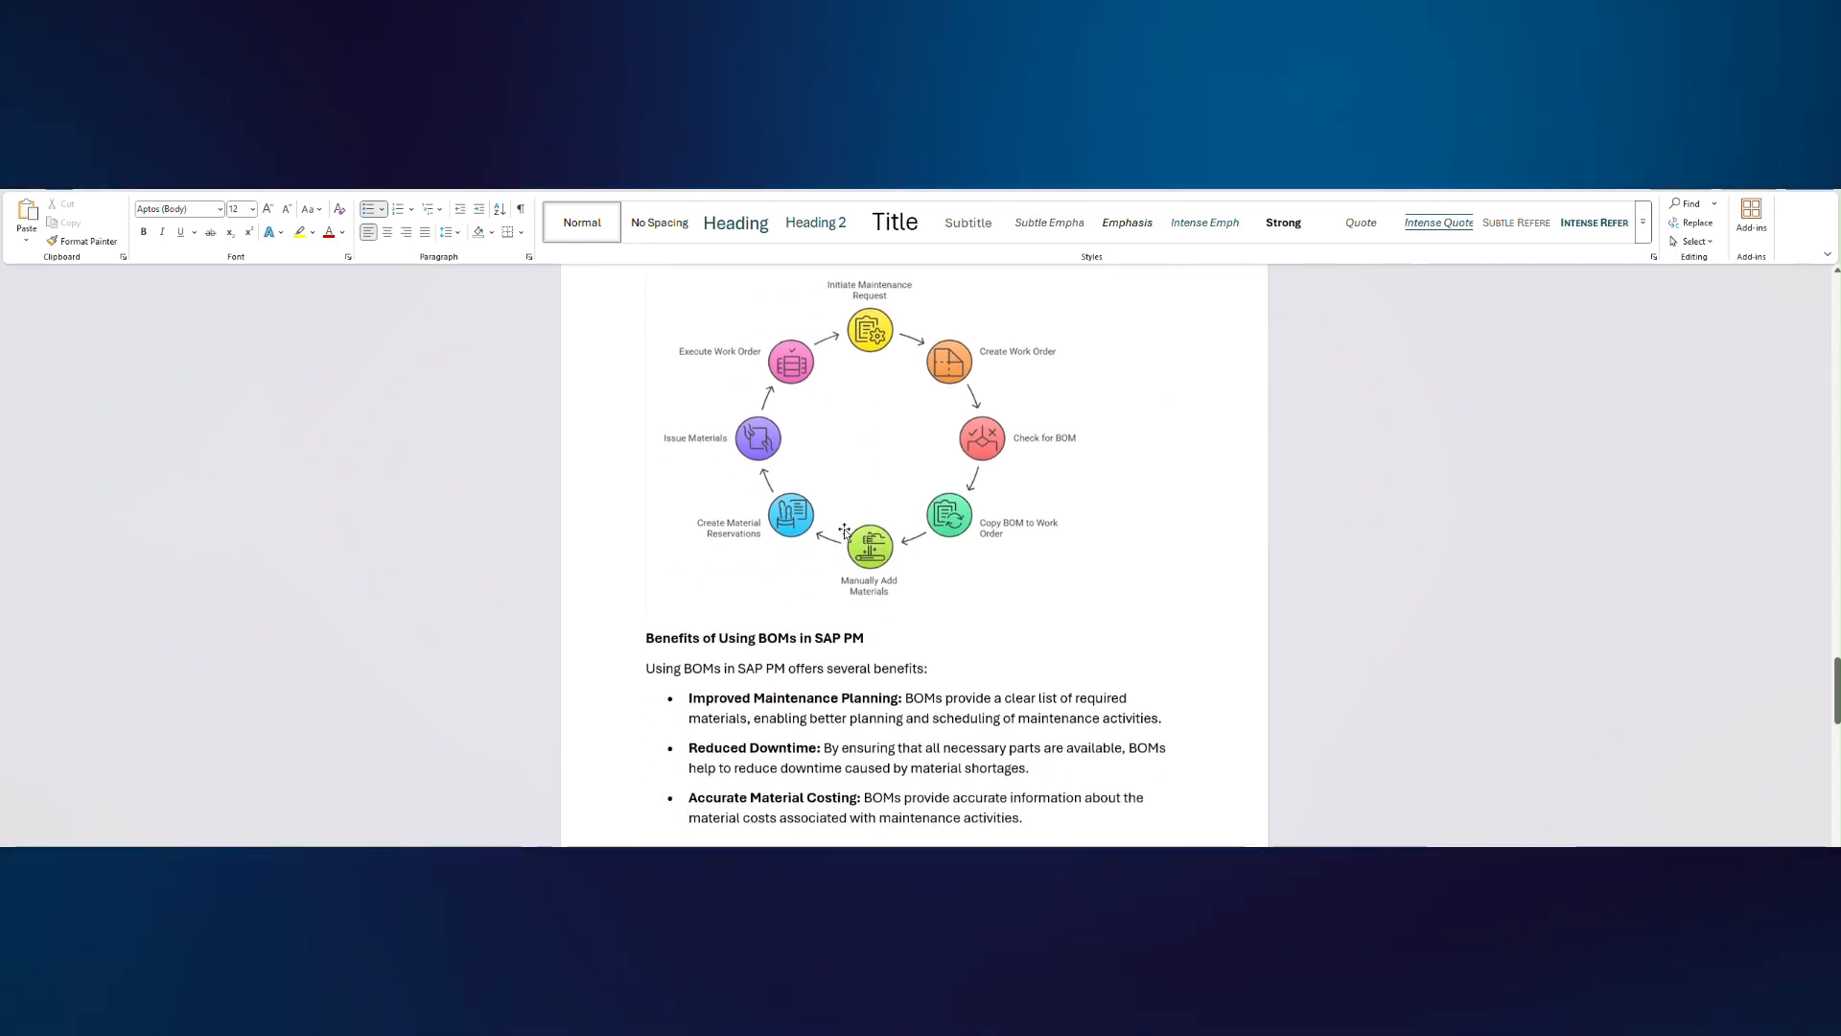
scroll(845, 530, "down", 3)
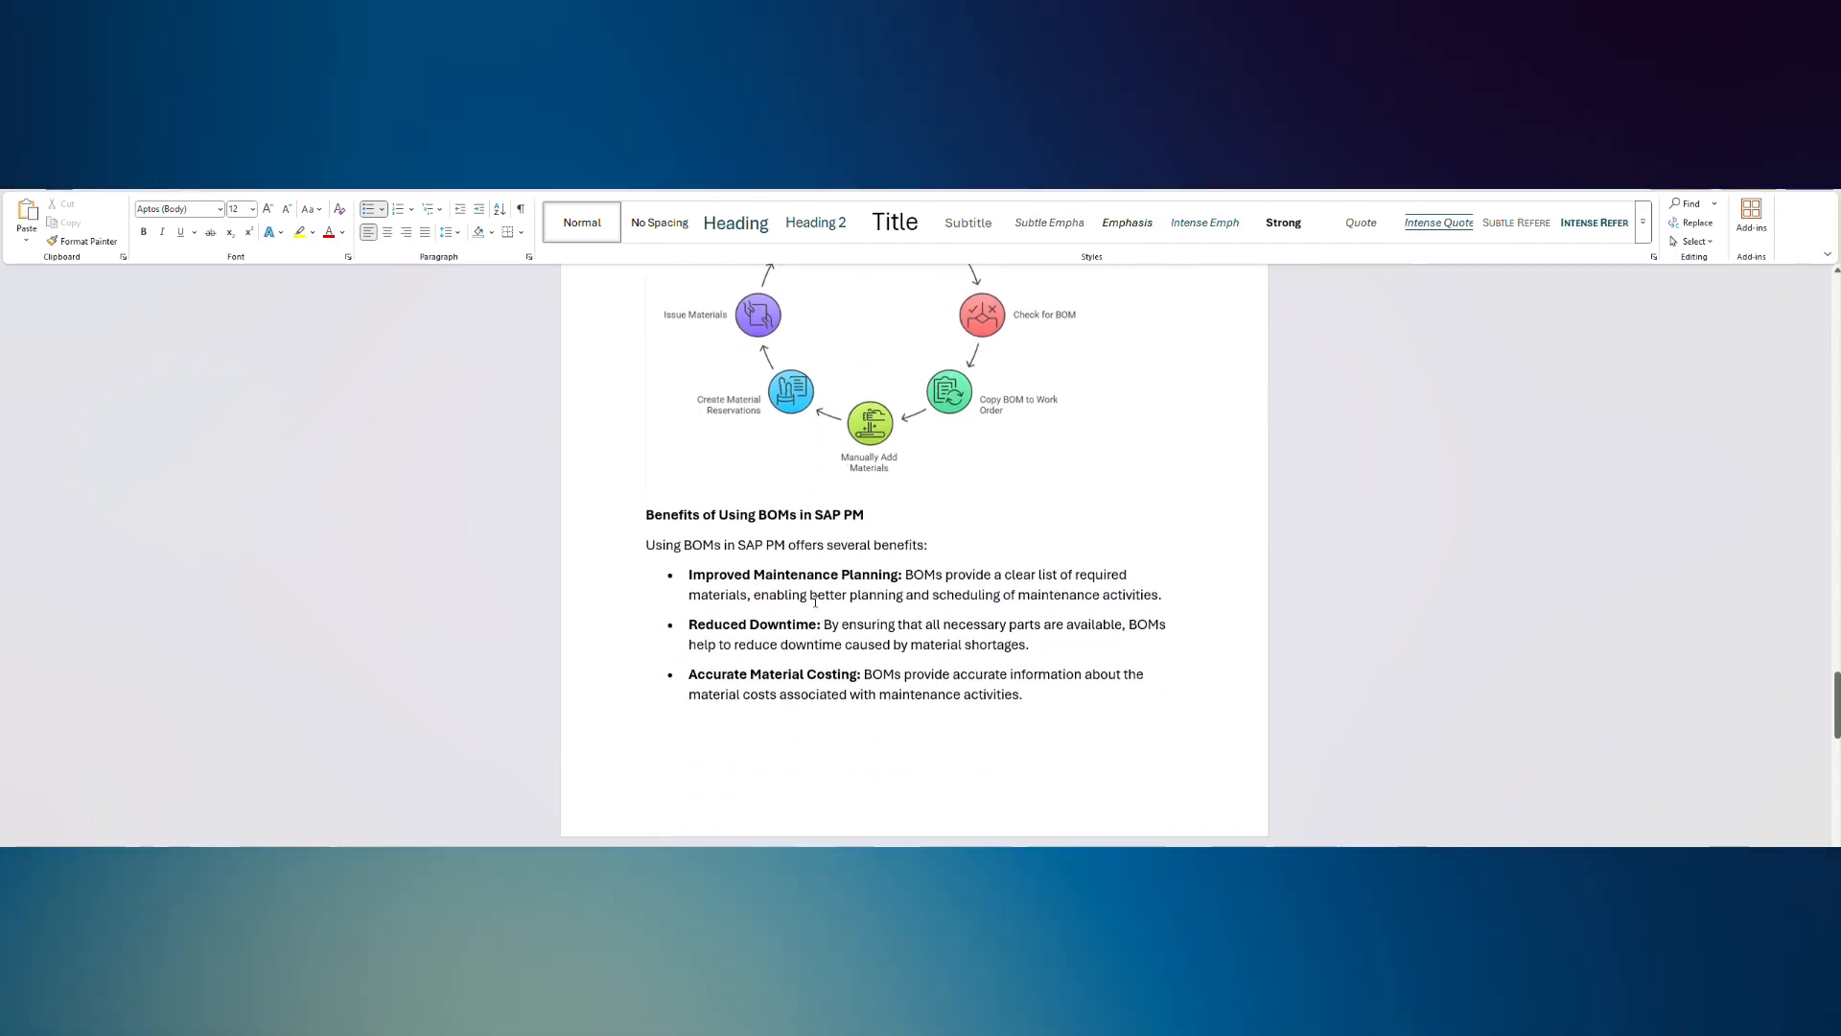
scroll(747, 649, "down", 3)
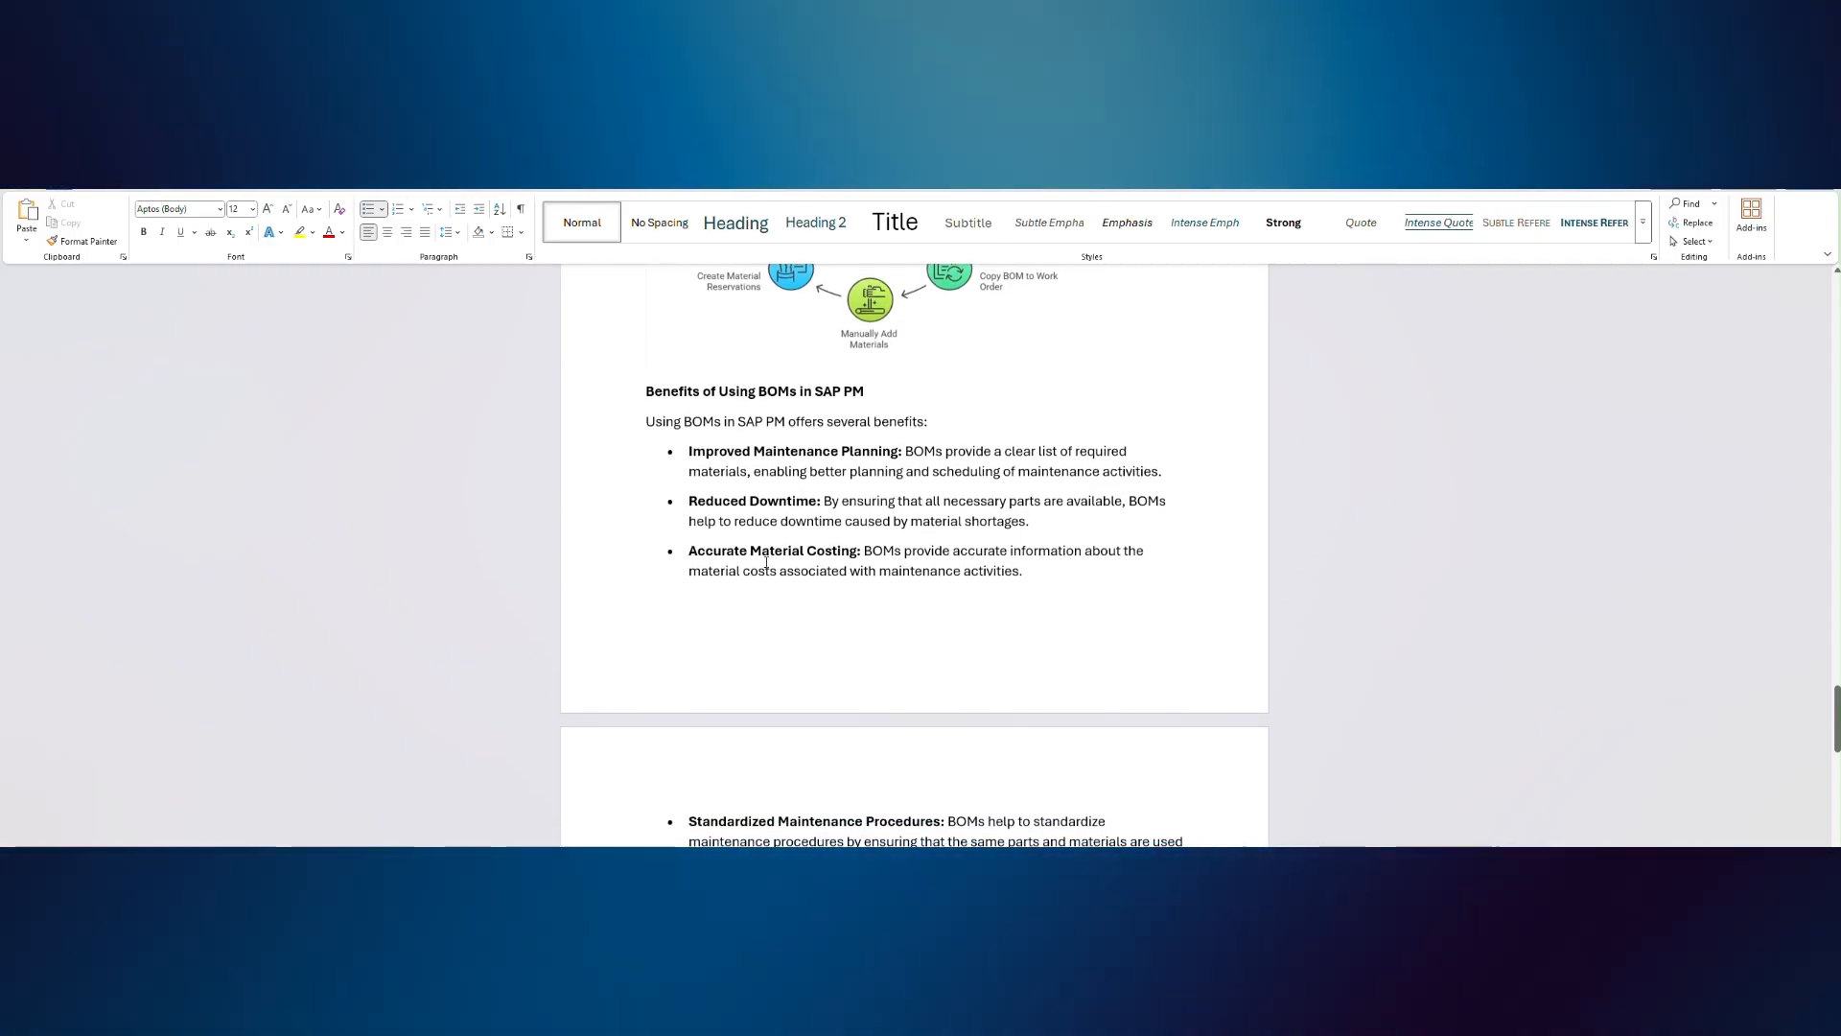
scroll(766, 563, "down", 8)
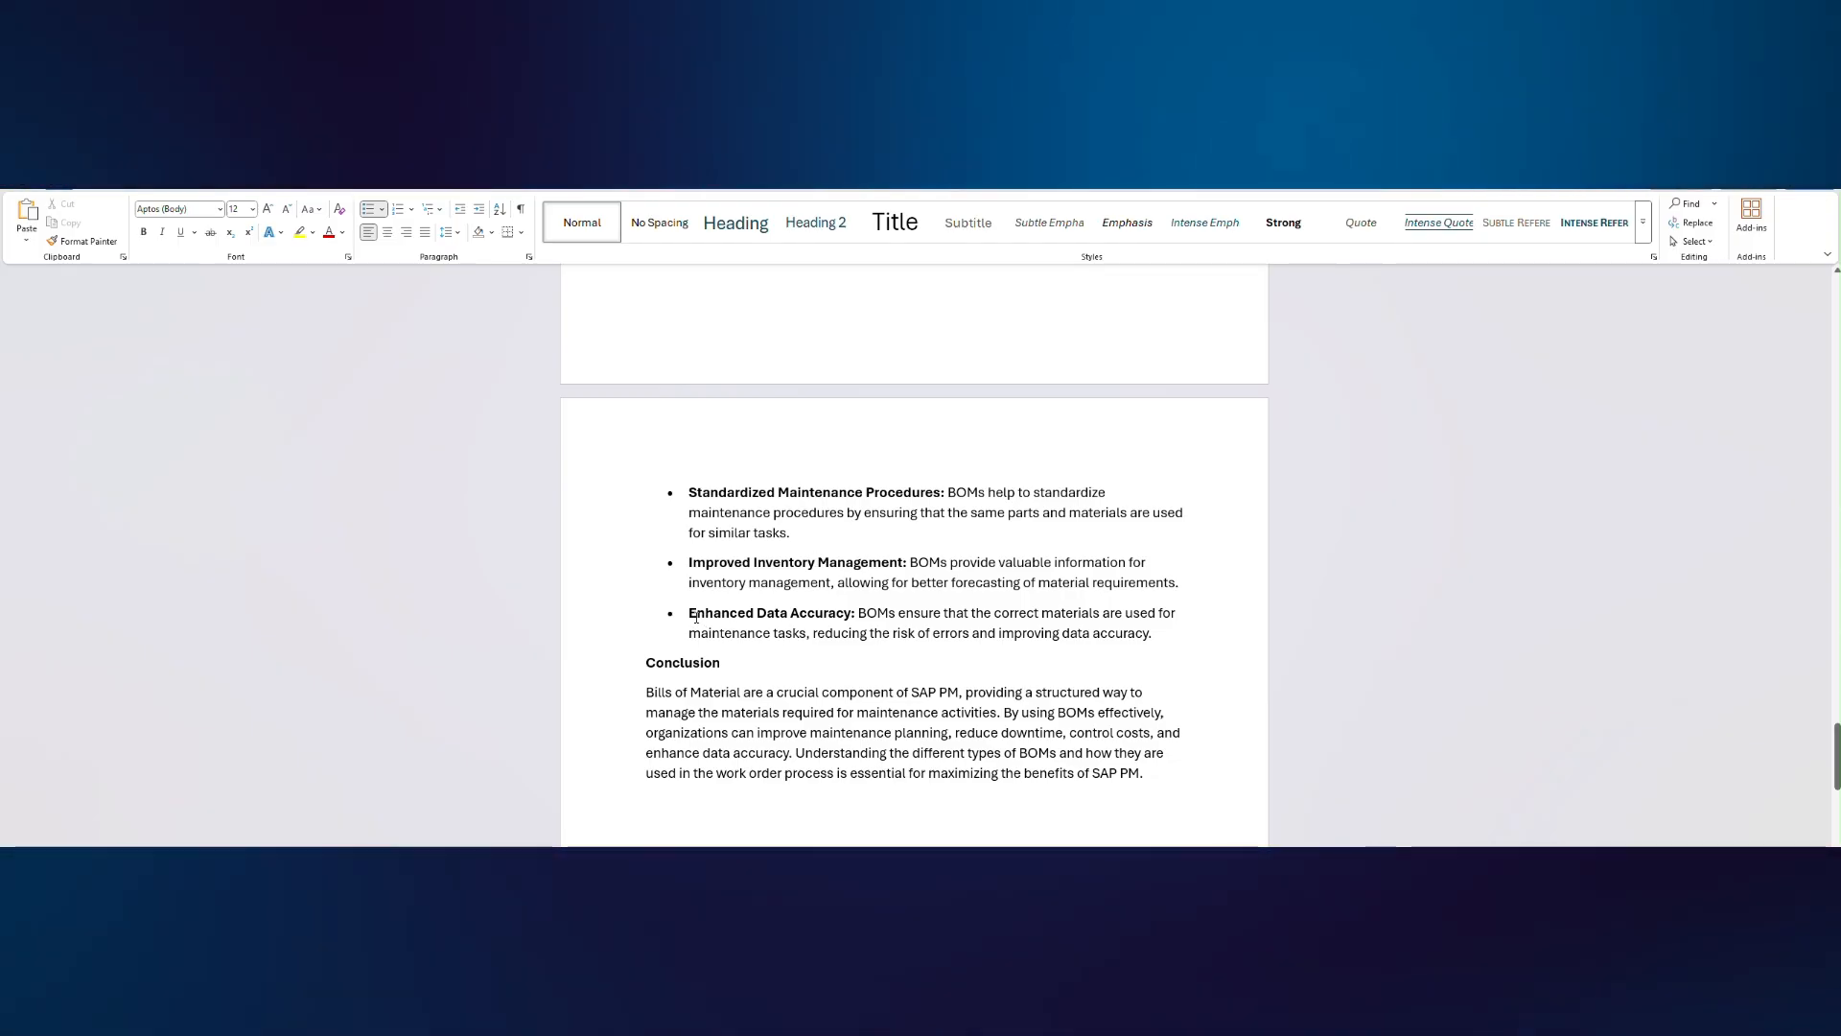
- Go back over the BOM usage sections and examine the listed benefits, including improved planning, reduced downtime and accurate material costing
scroll(700, 611, "up", 11)
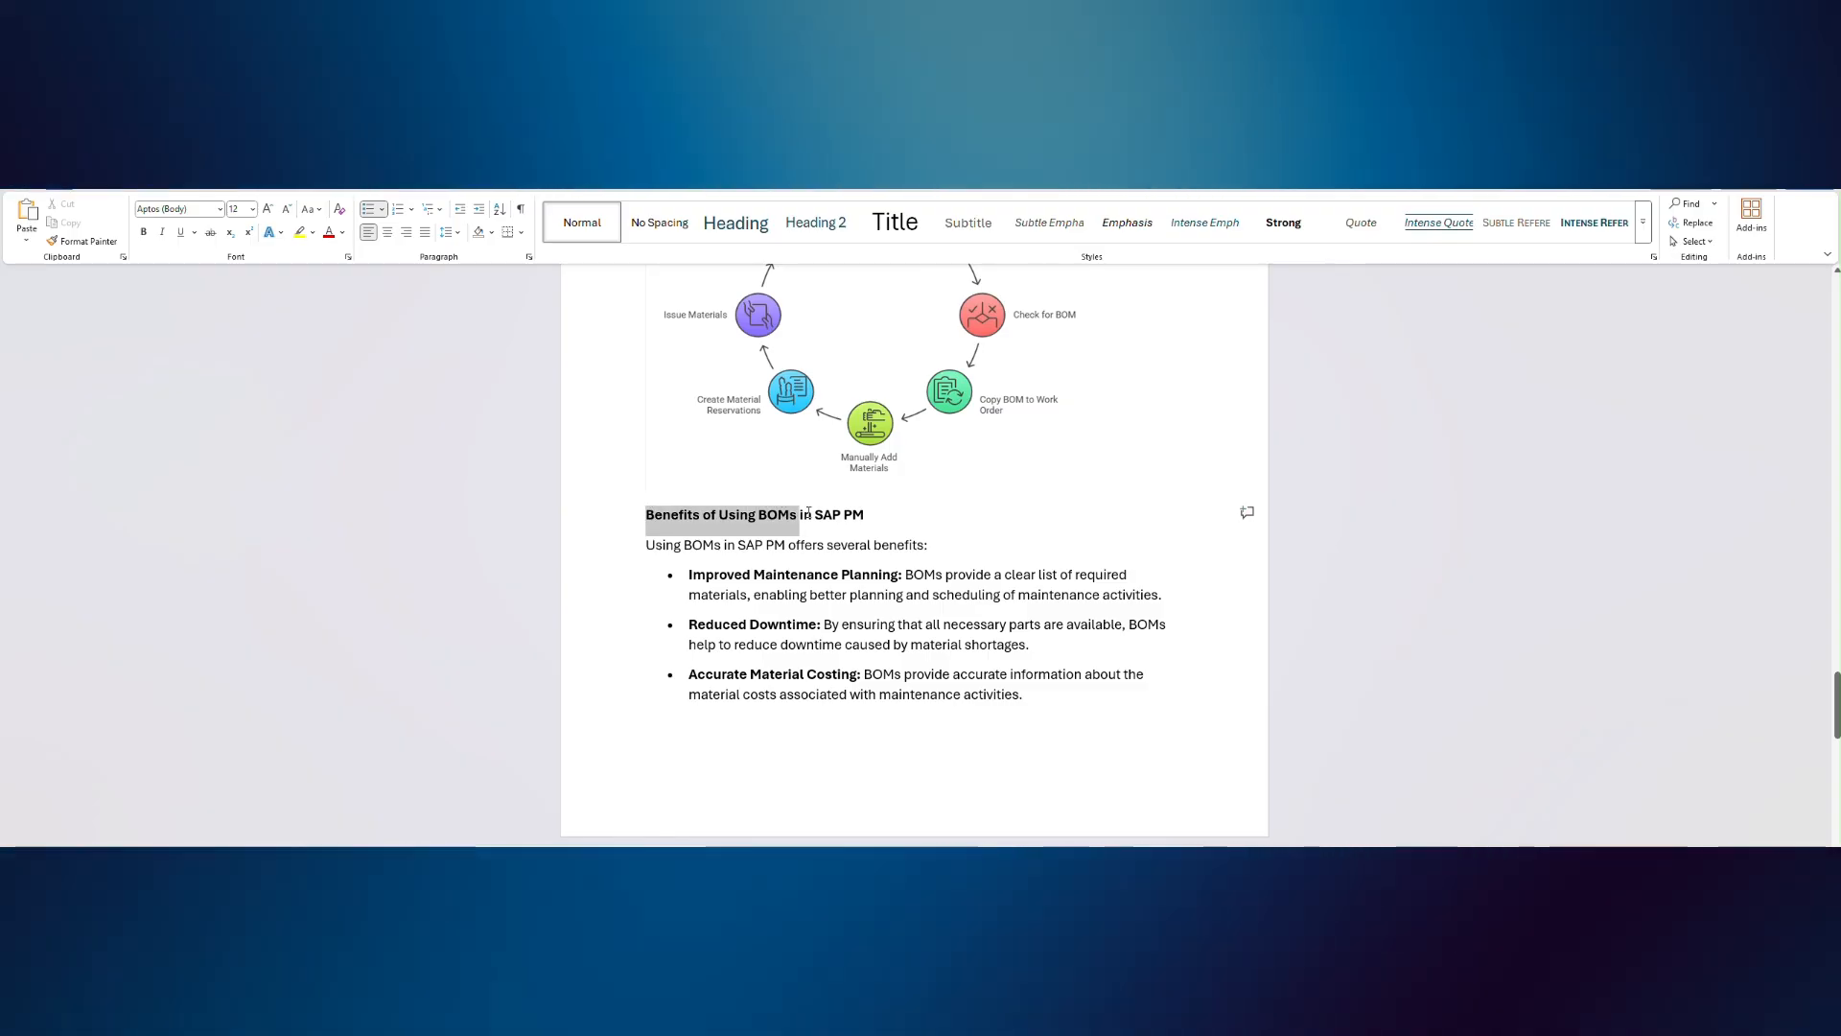
scroll(820, 545, "up", 16)
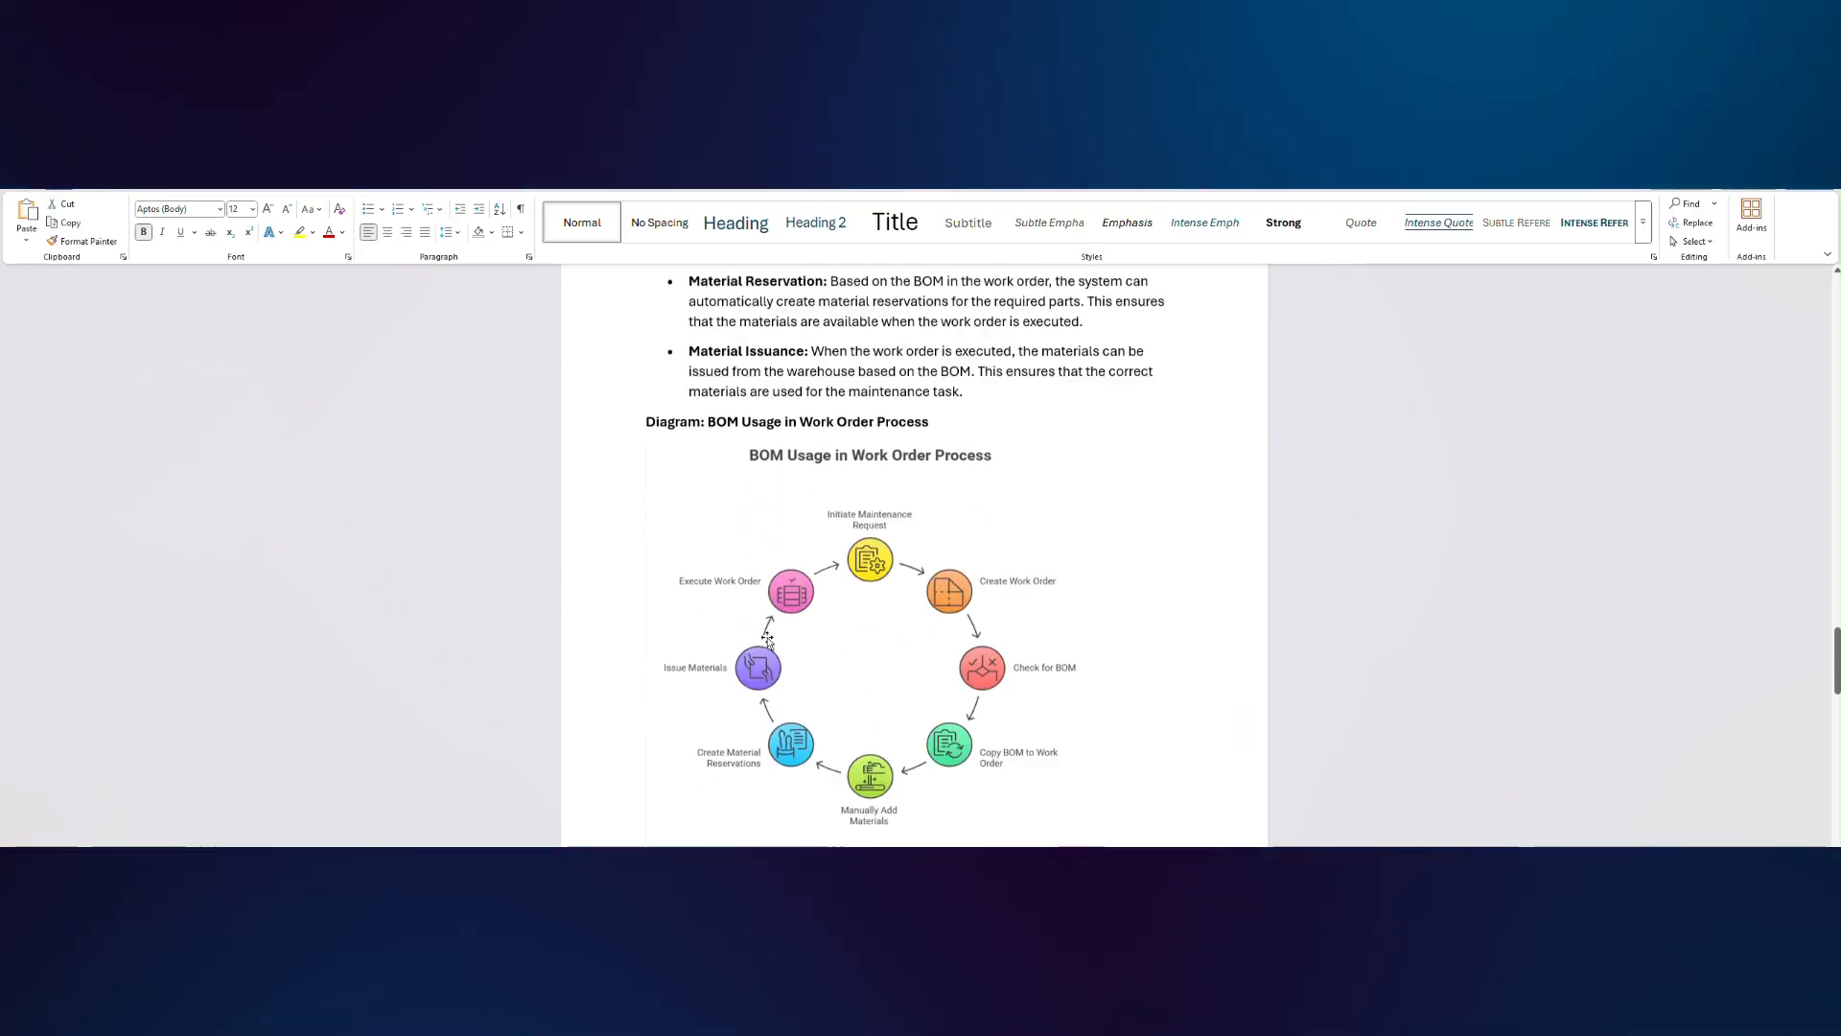
scroll(770, 632, "up", 3)
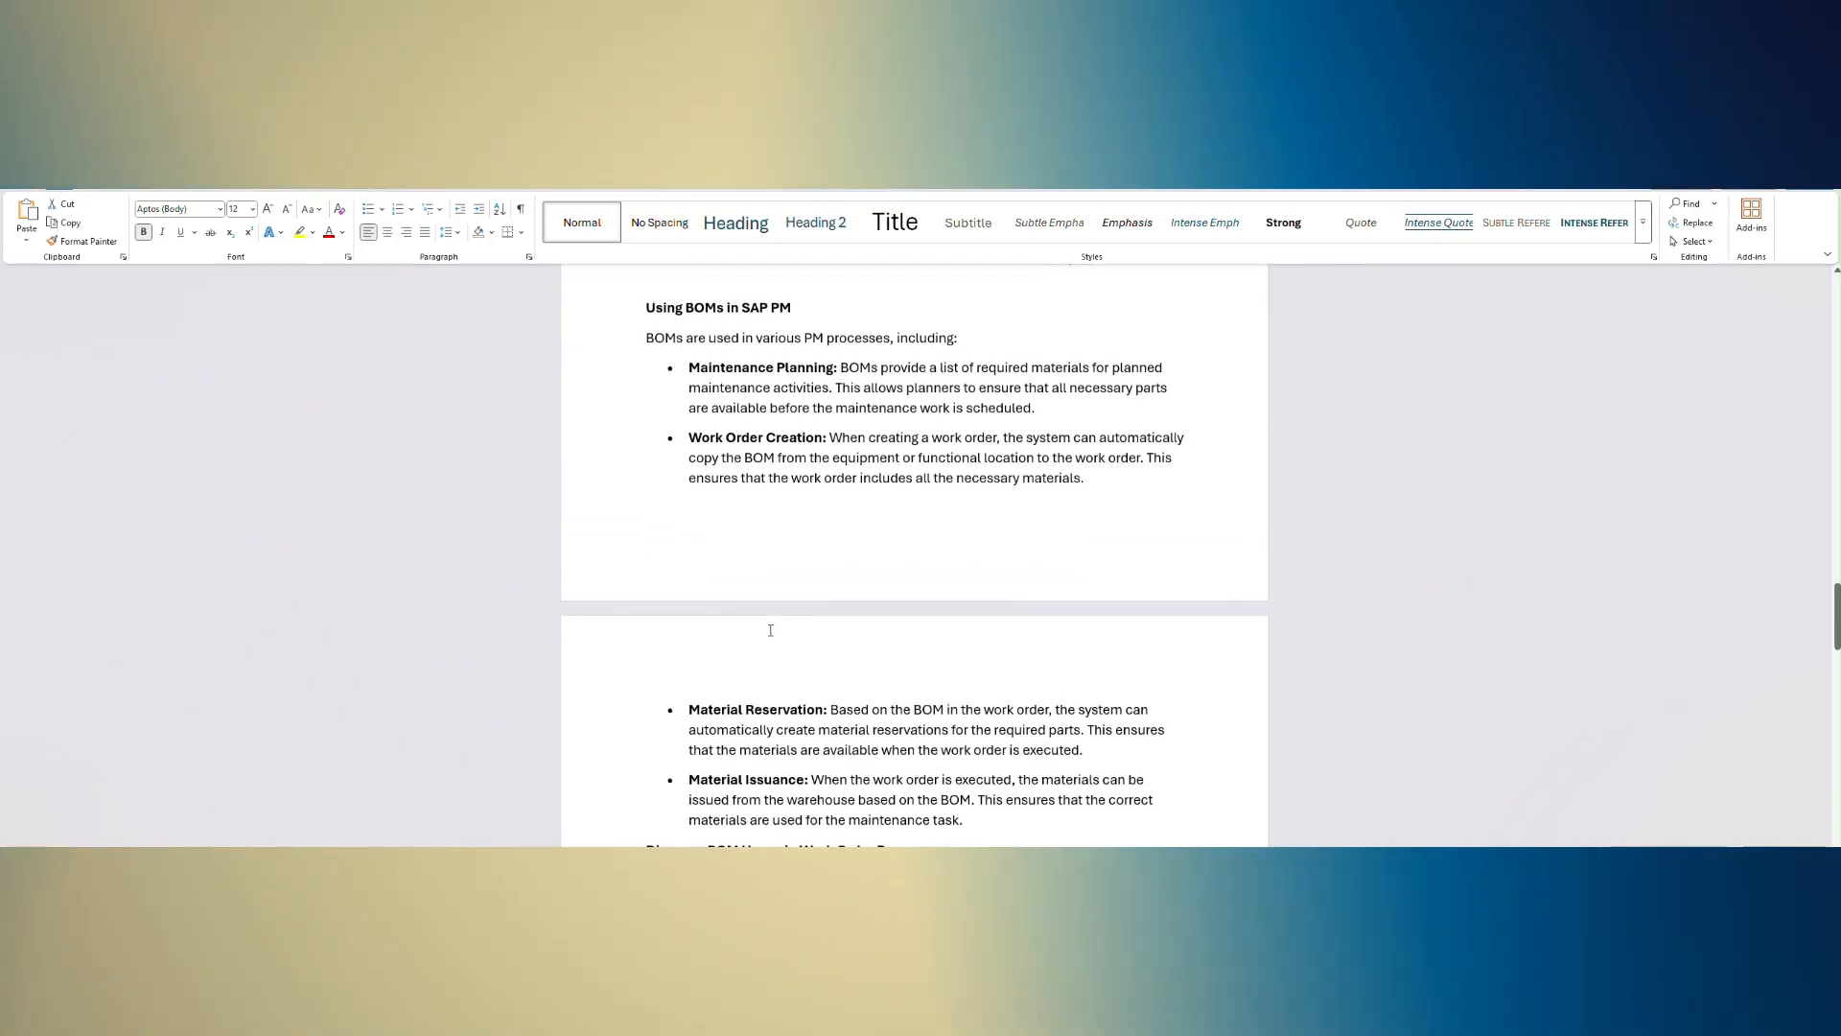
scroll(770, 633, "down", 8)
scroll(781, 604, "down", 5)
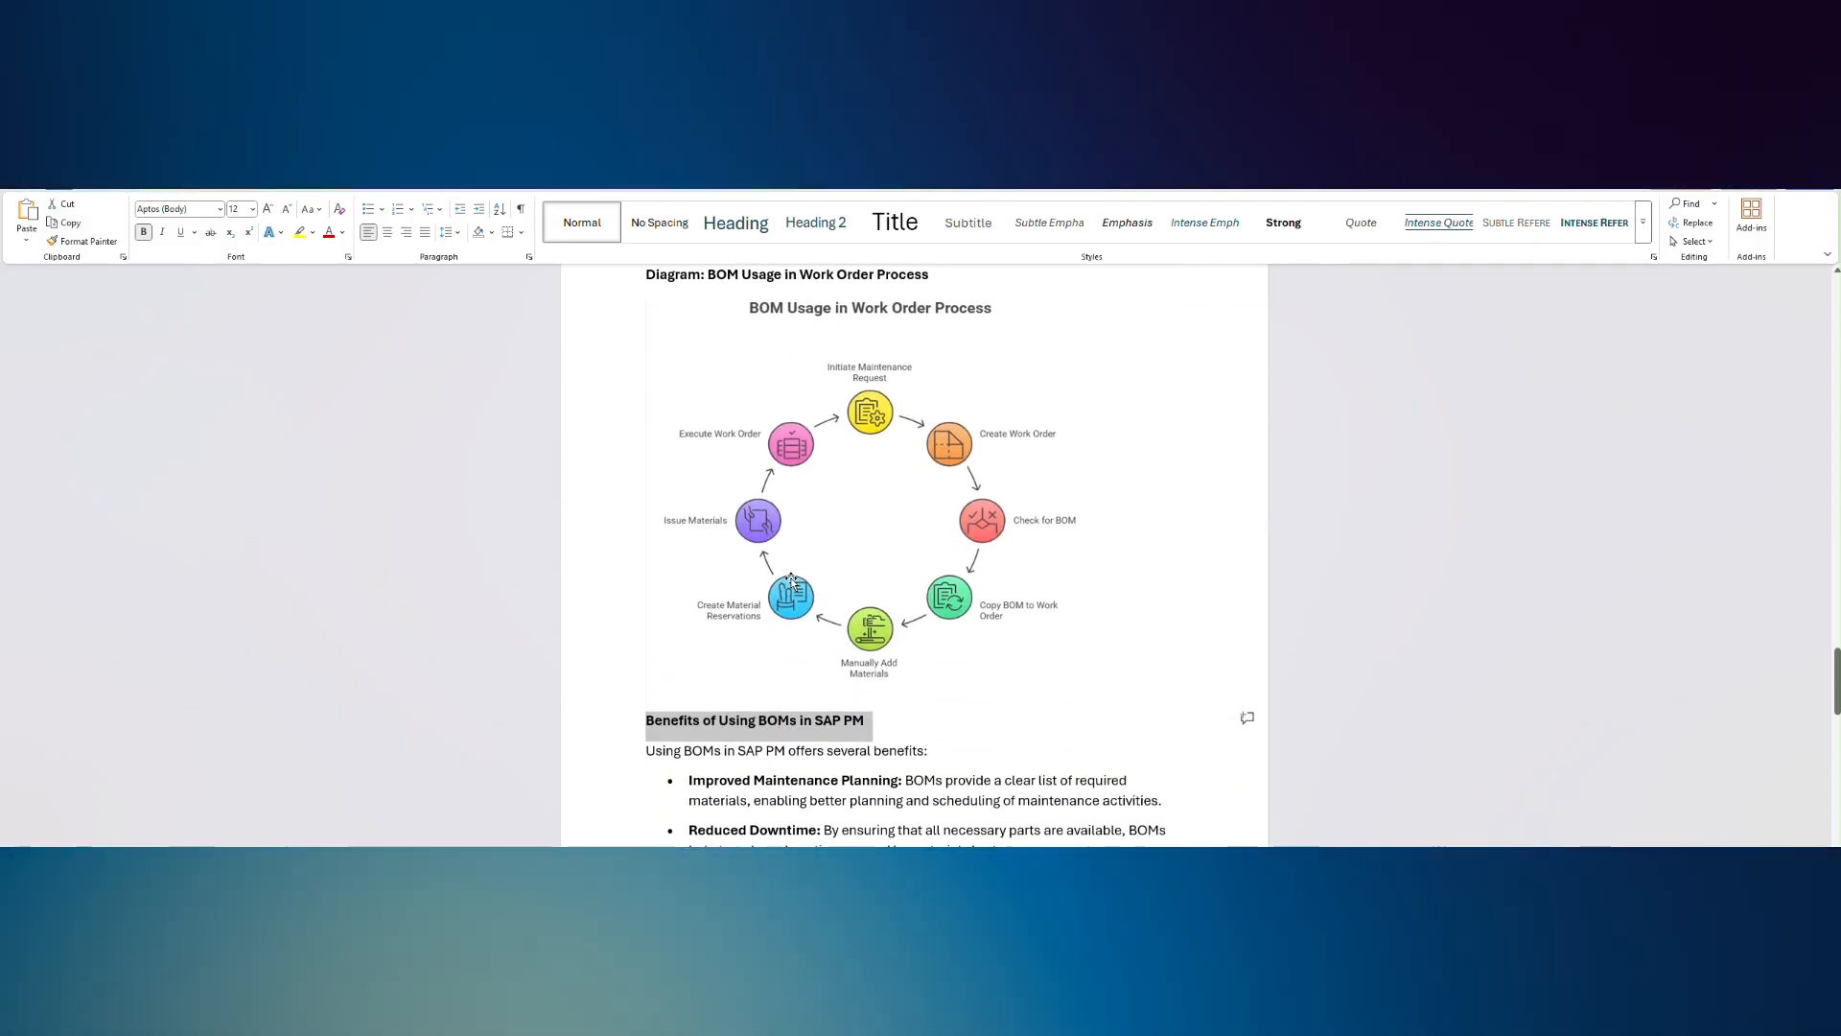
scroll(796, 539, "down", 1)
scroll(796, 538, "down", 3)
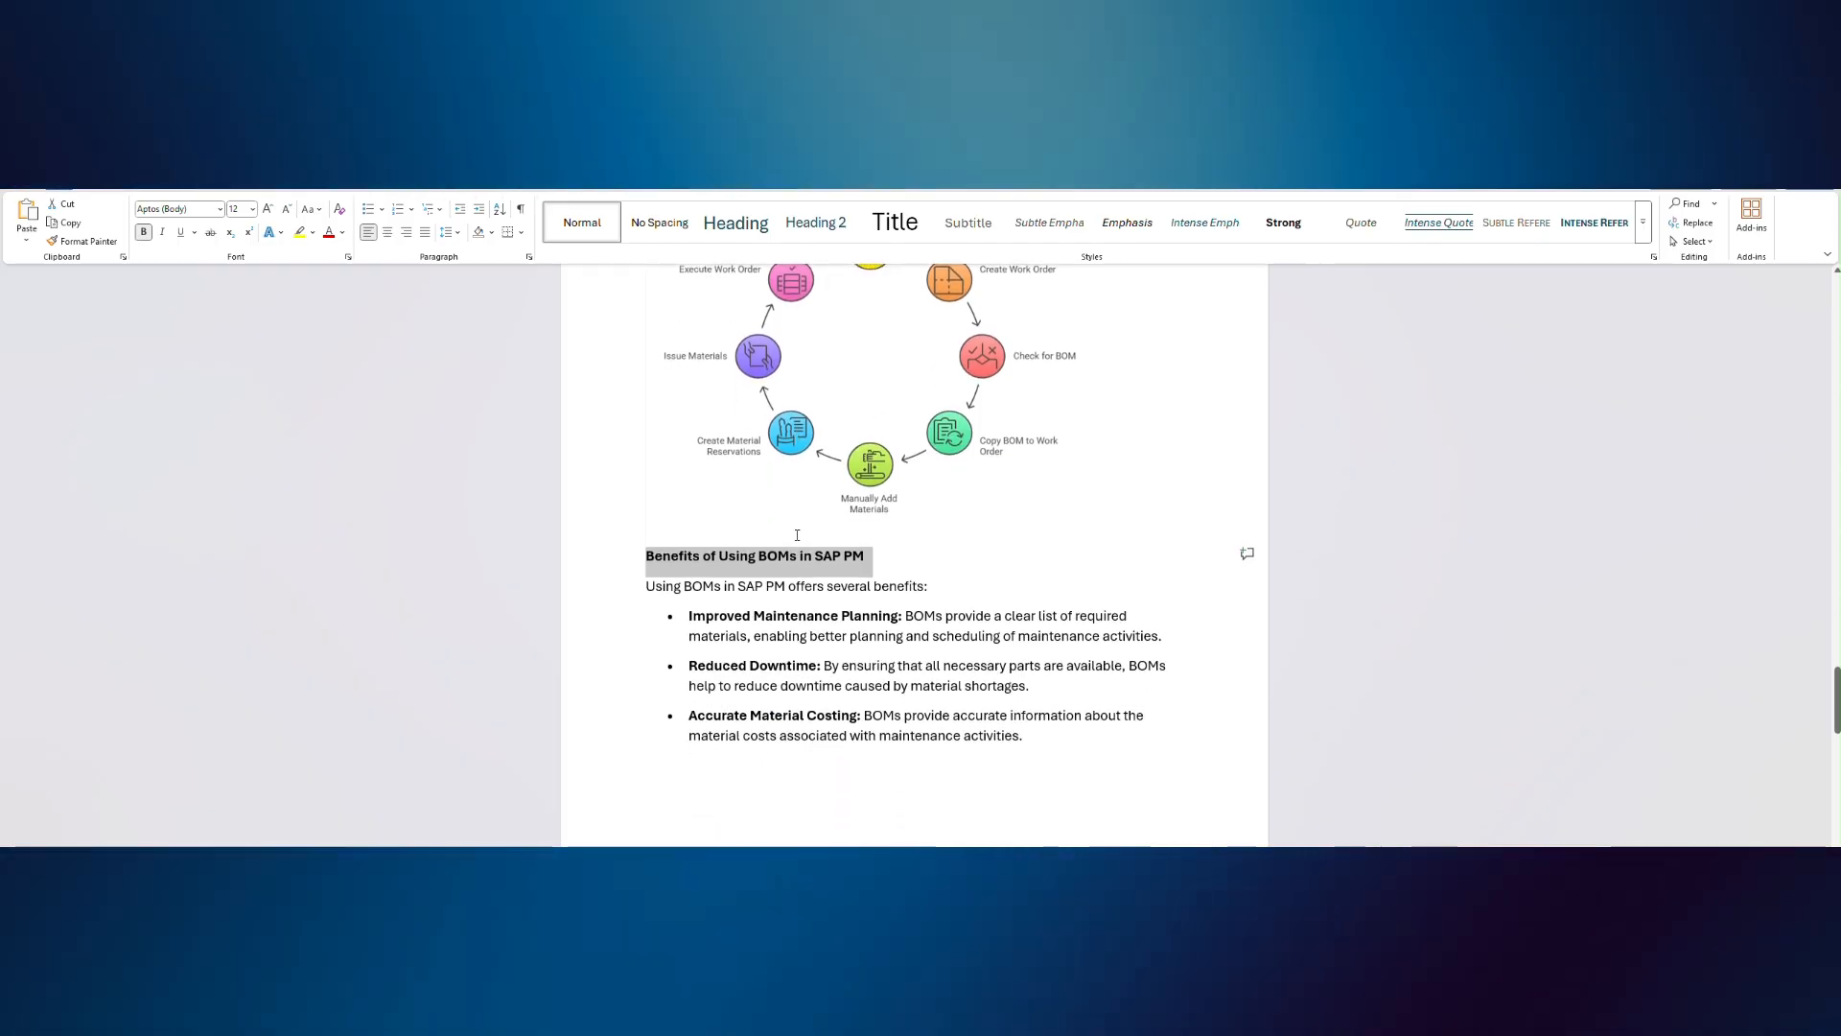
scroll(797, 535, "down", 3)
left_click(796, 535)
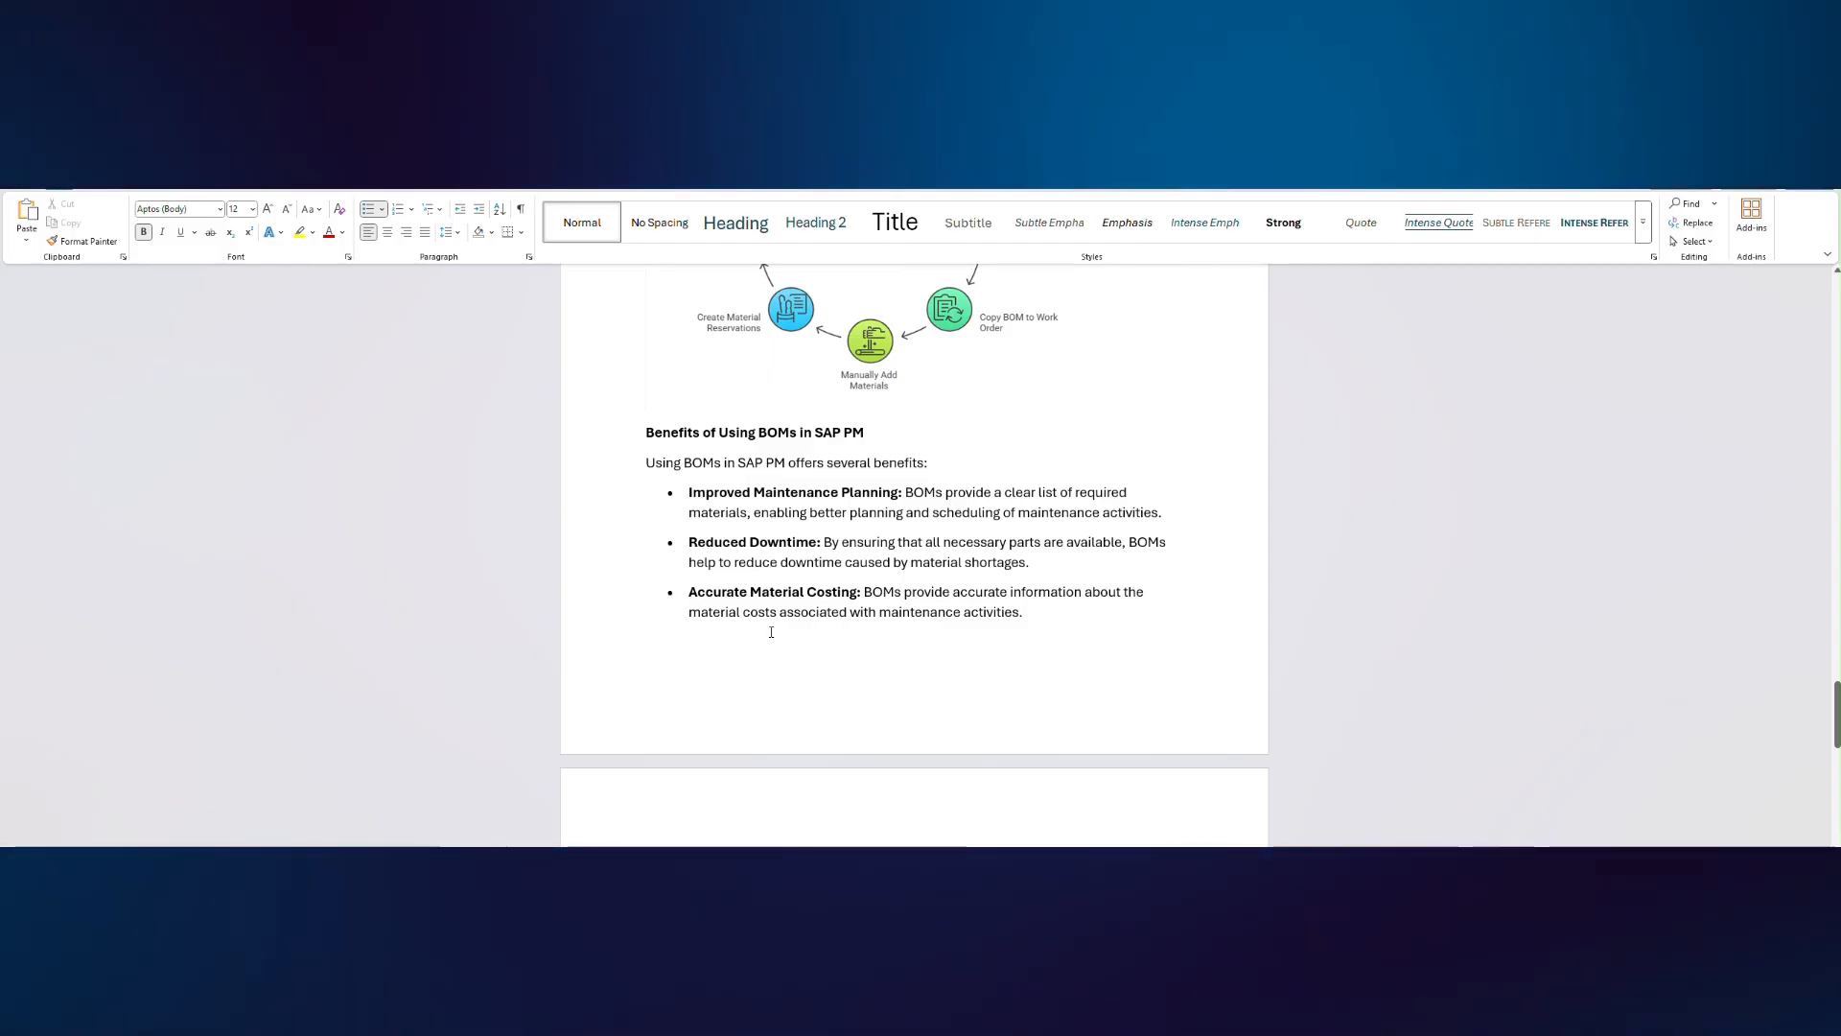
left_click_drag(754, 592, 858, 594)
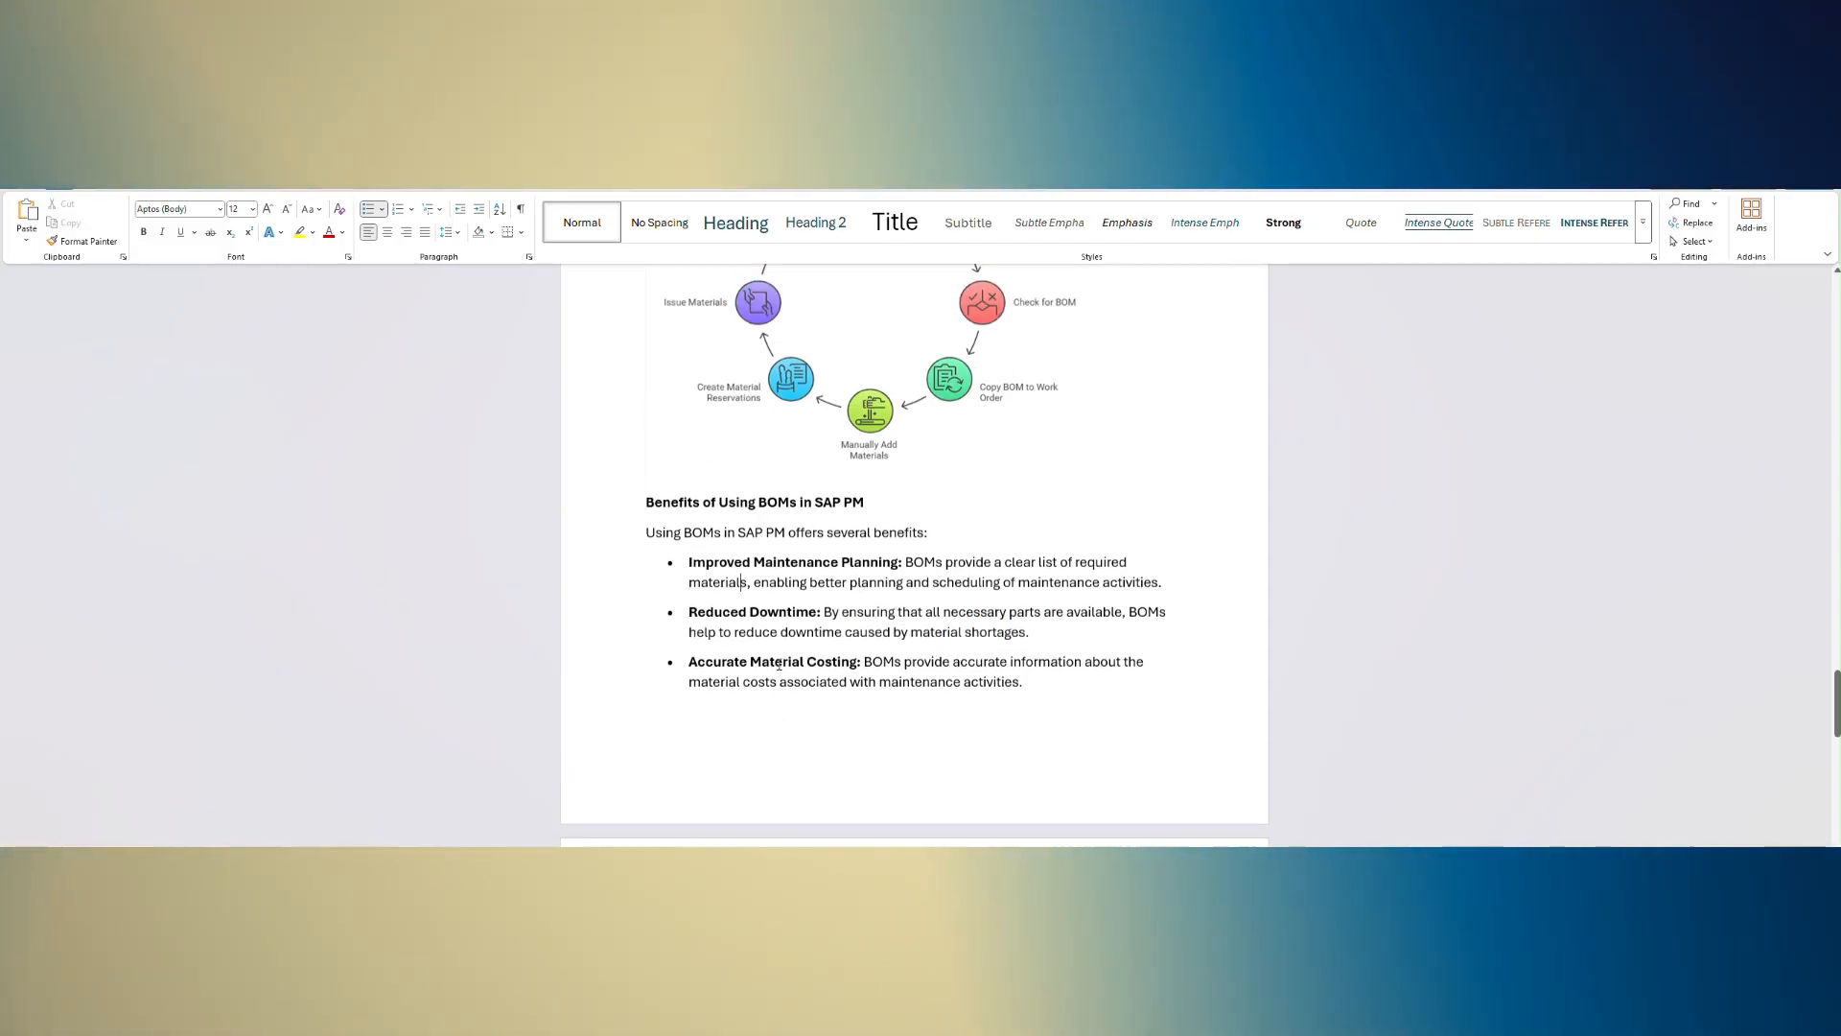
- Return to the Using BOMs in SAP PM section and review the maintenance planning, work order creation and material reservation points
scroll(779, 662, "up", 8)
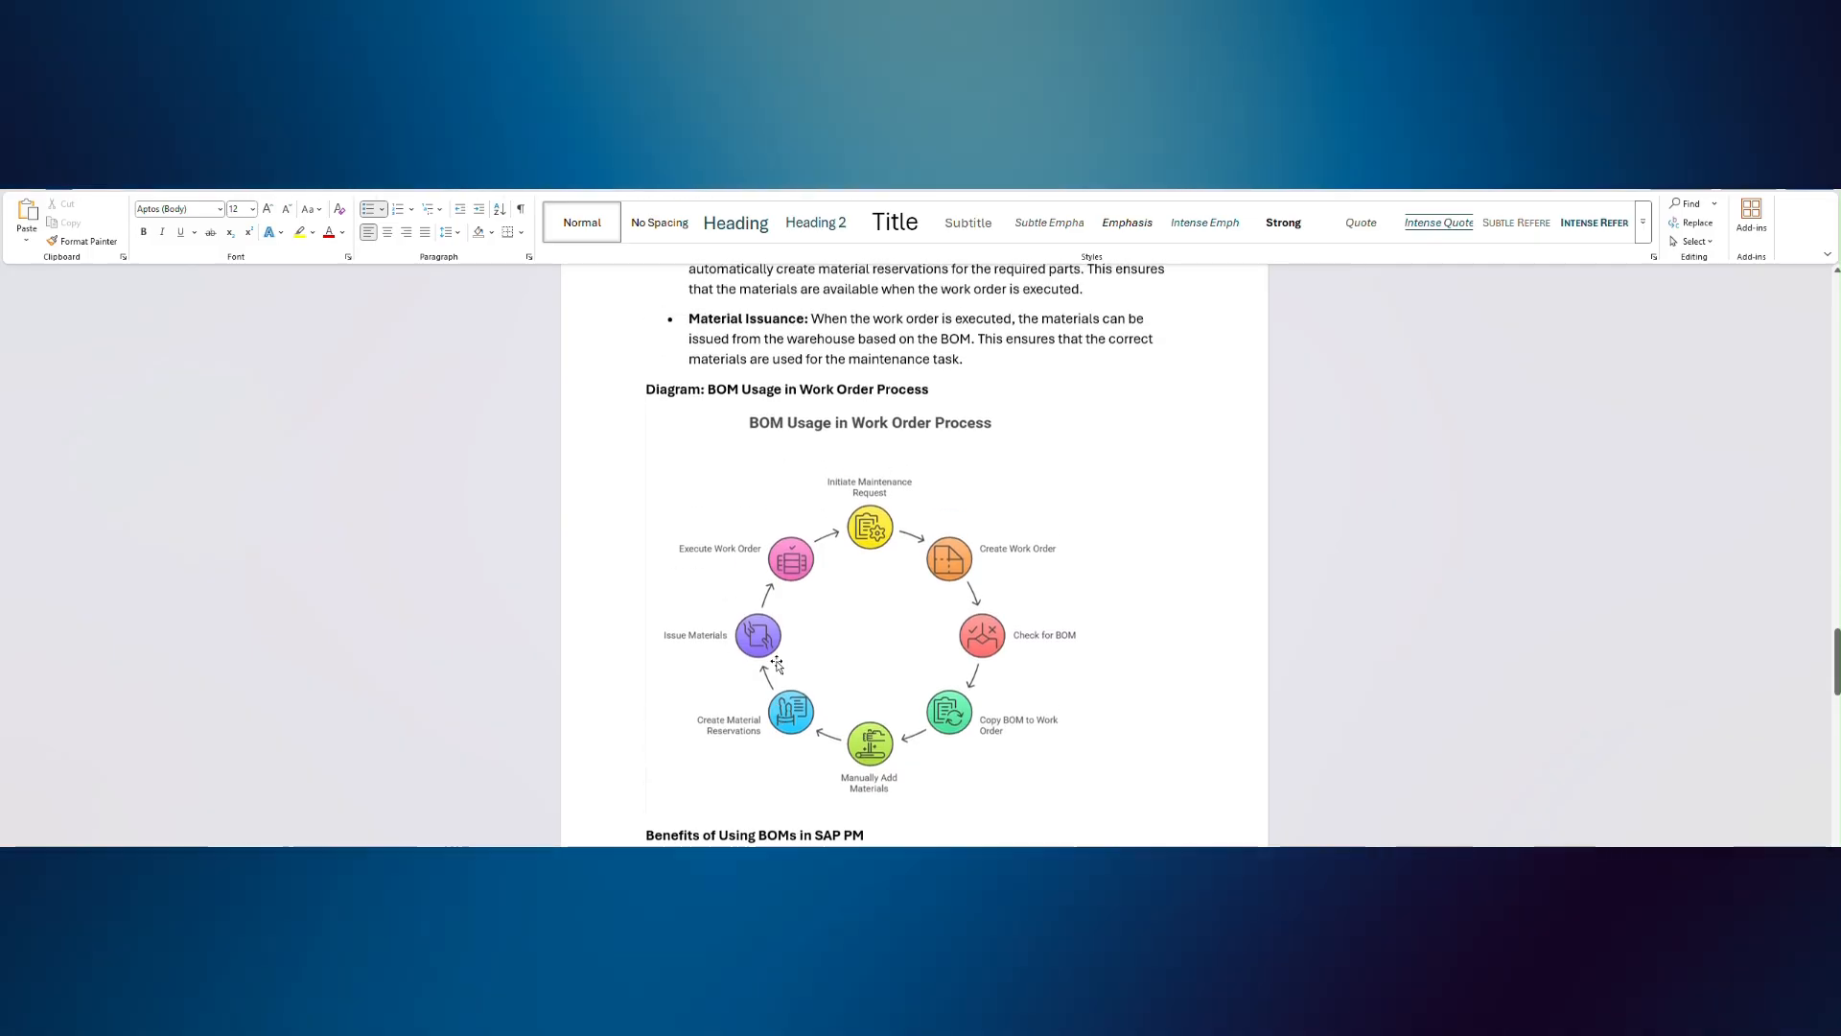
scroll(779, 658, "up", 2)
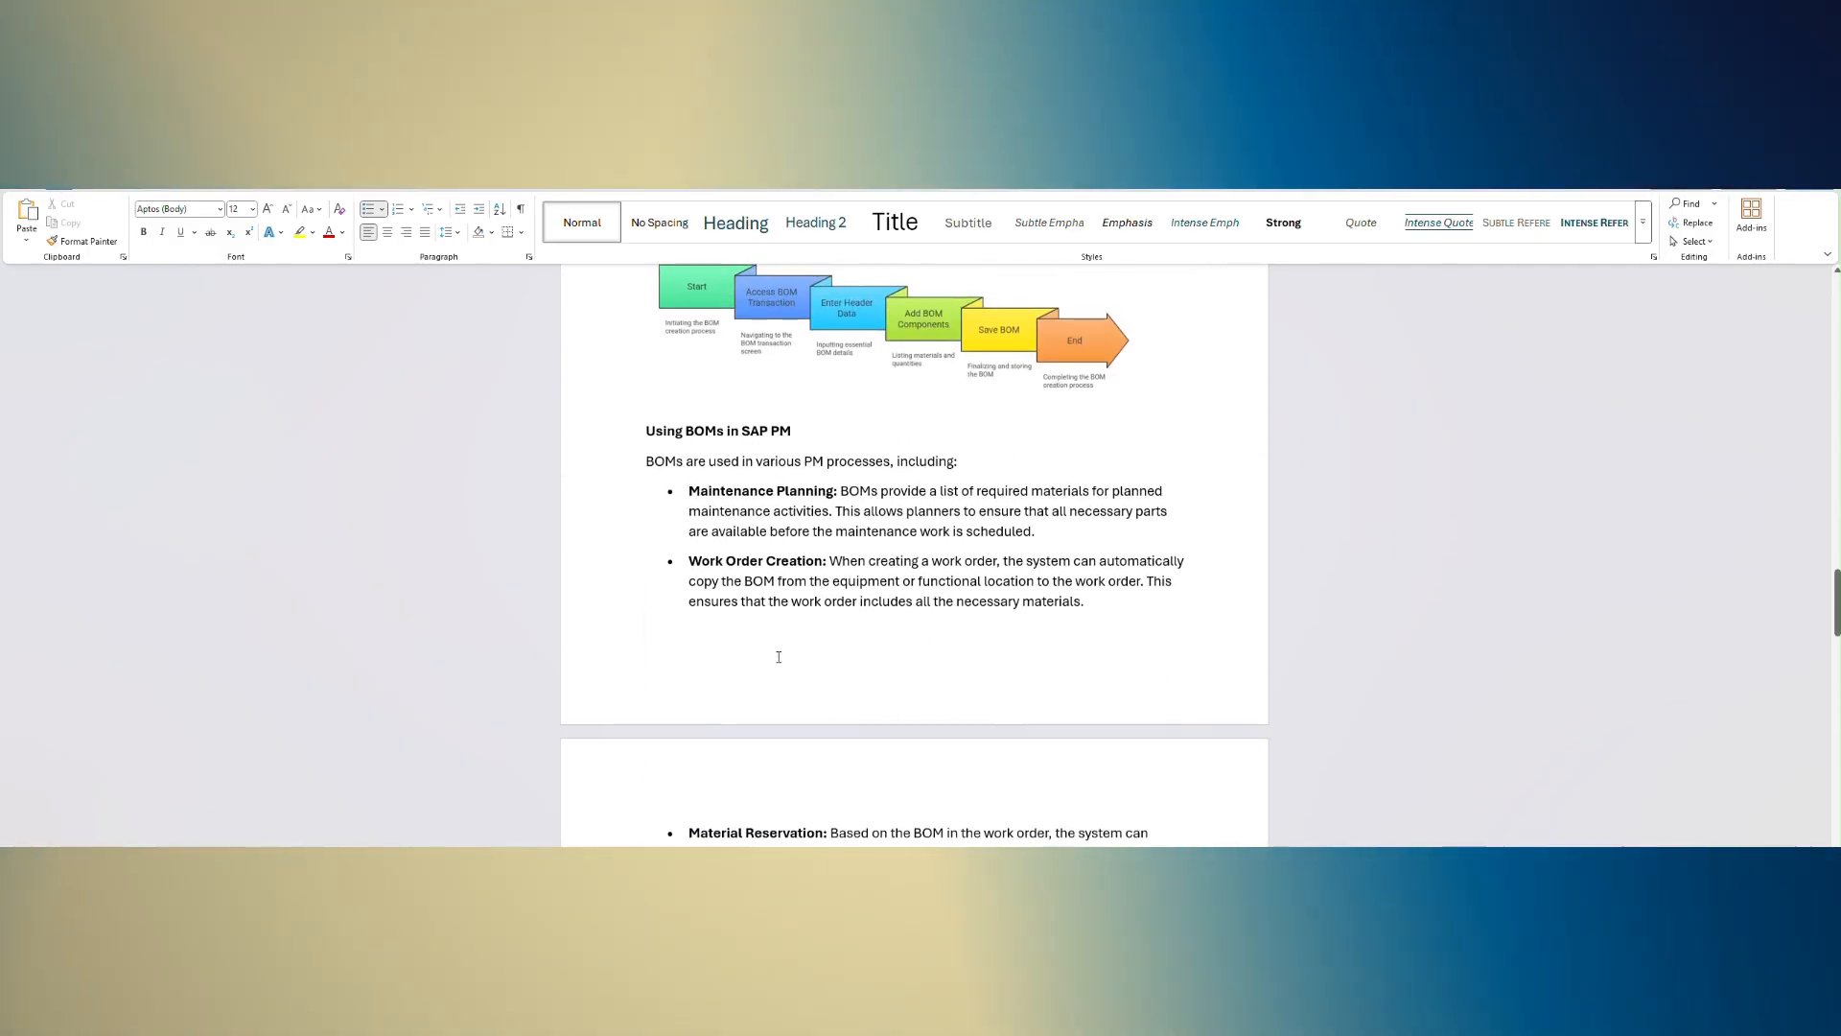
scroll(760, 643, "down", 1)
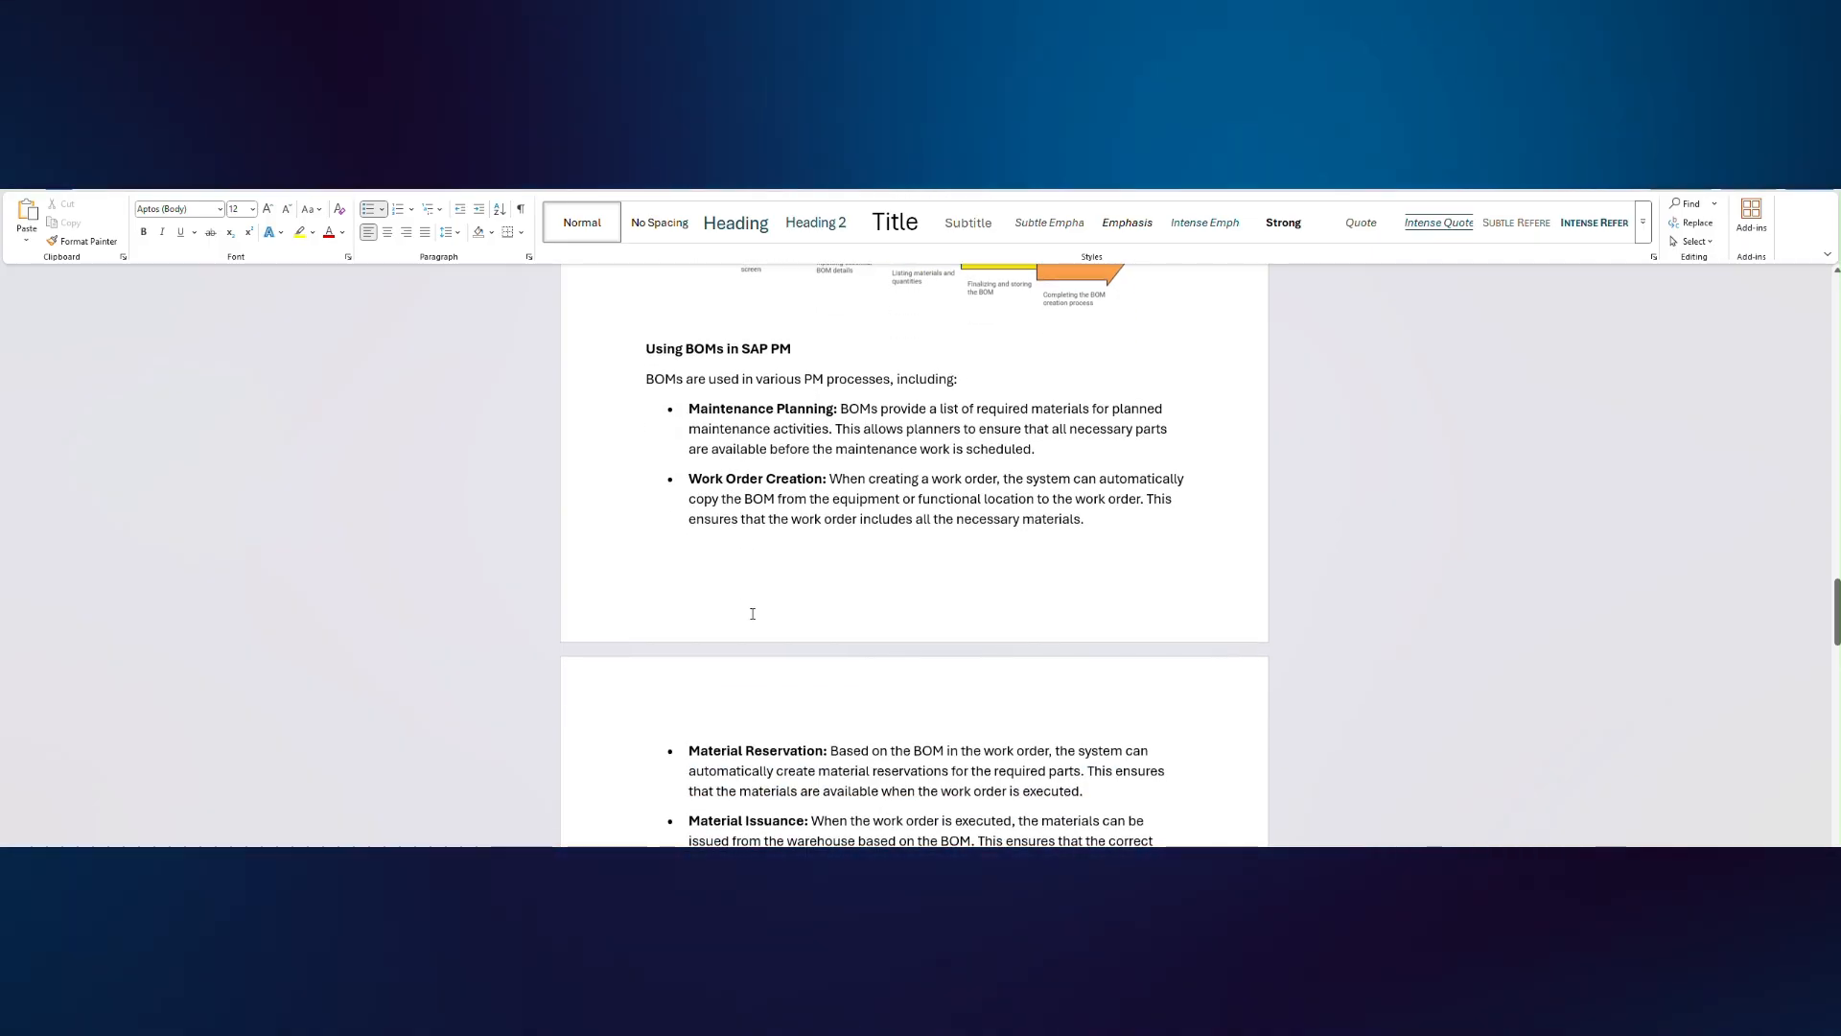
scroll(753, 611, "down", 1)
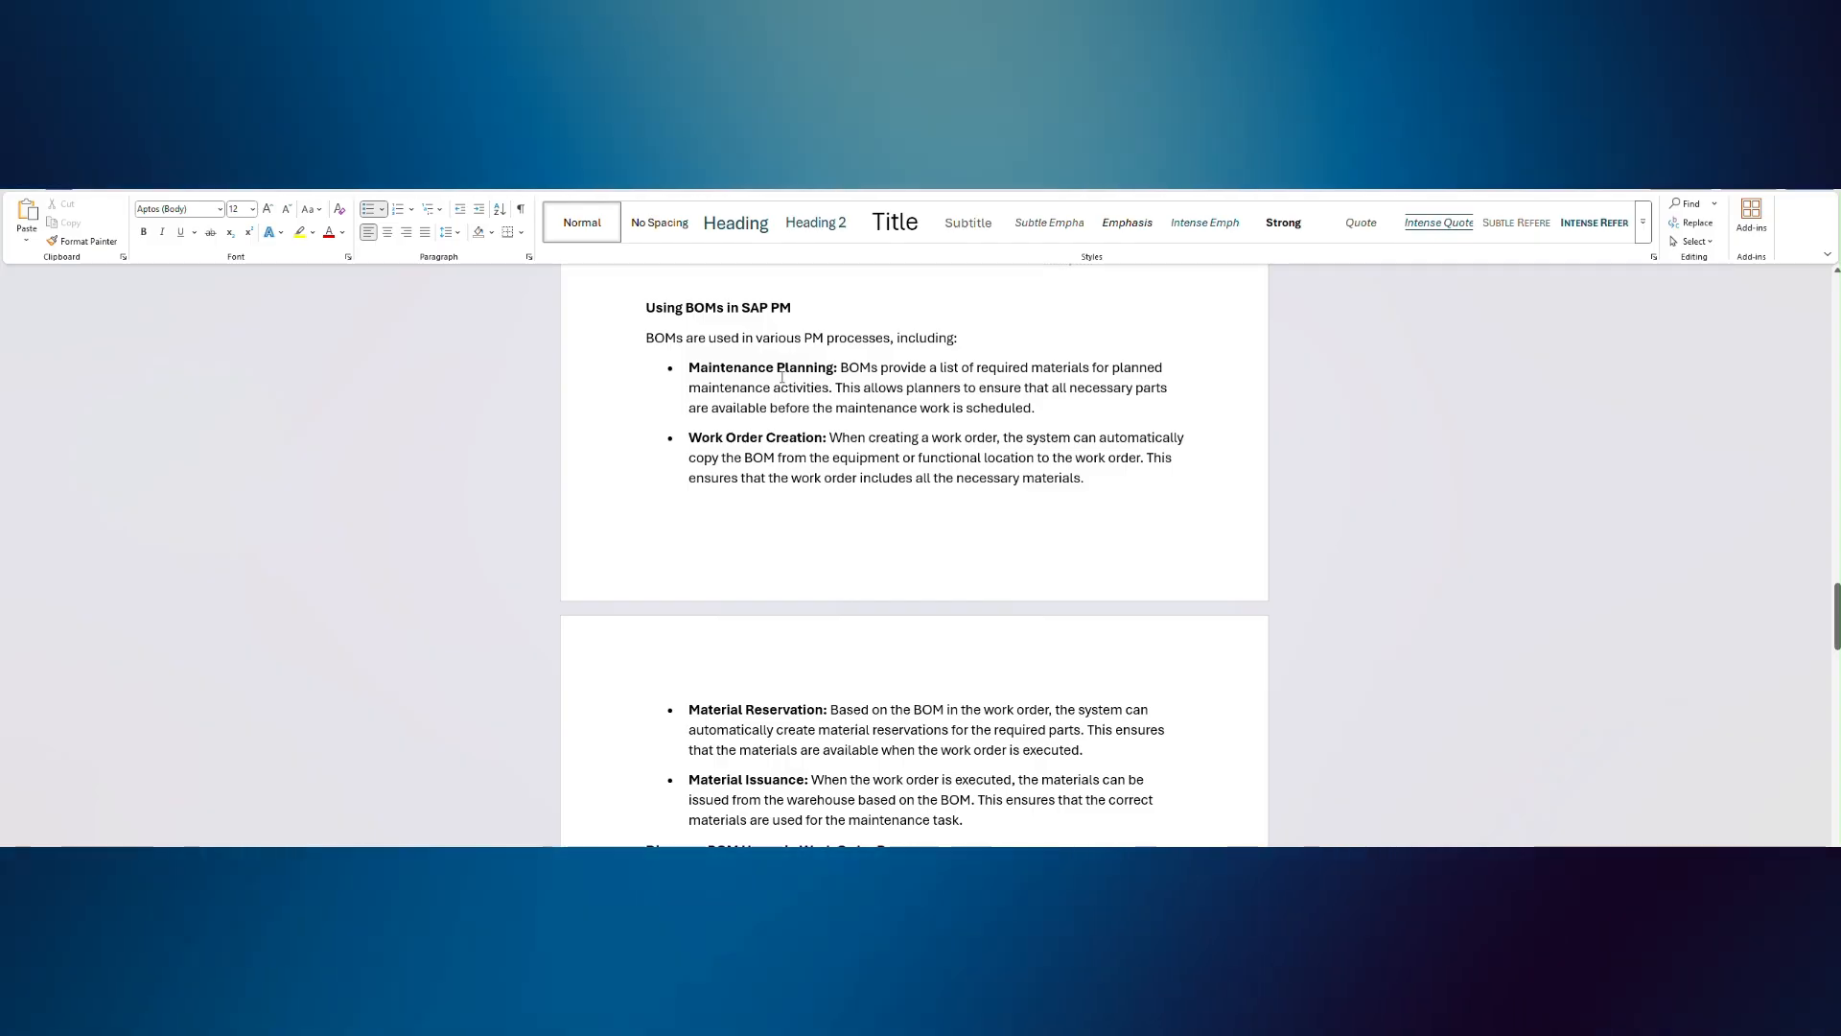
- Review the points from maintenance planning through material issuance and follow the BOM Usage in Work Order Process diagram
scroll(781, 378, "down", 1)
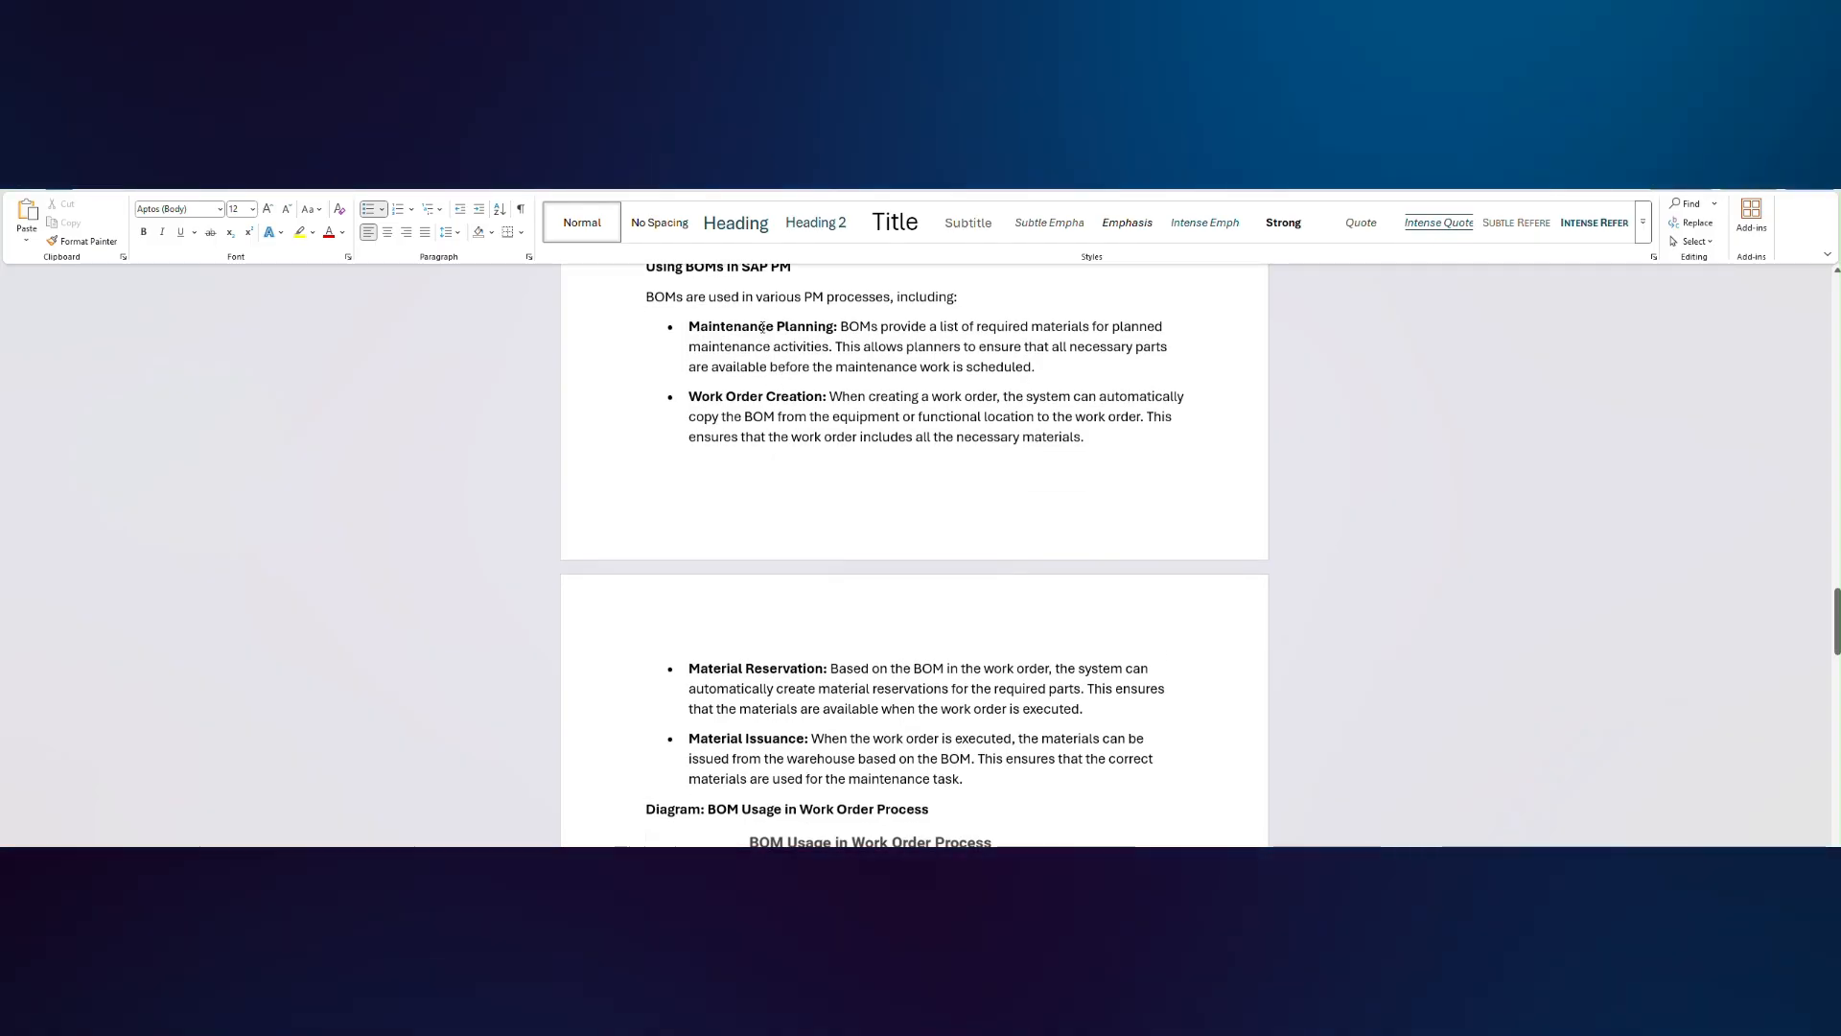
left_click(722, 329)
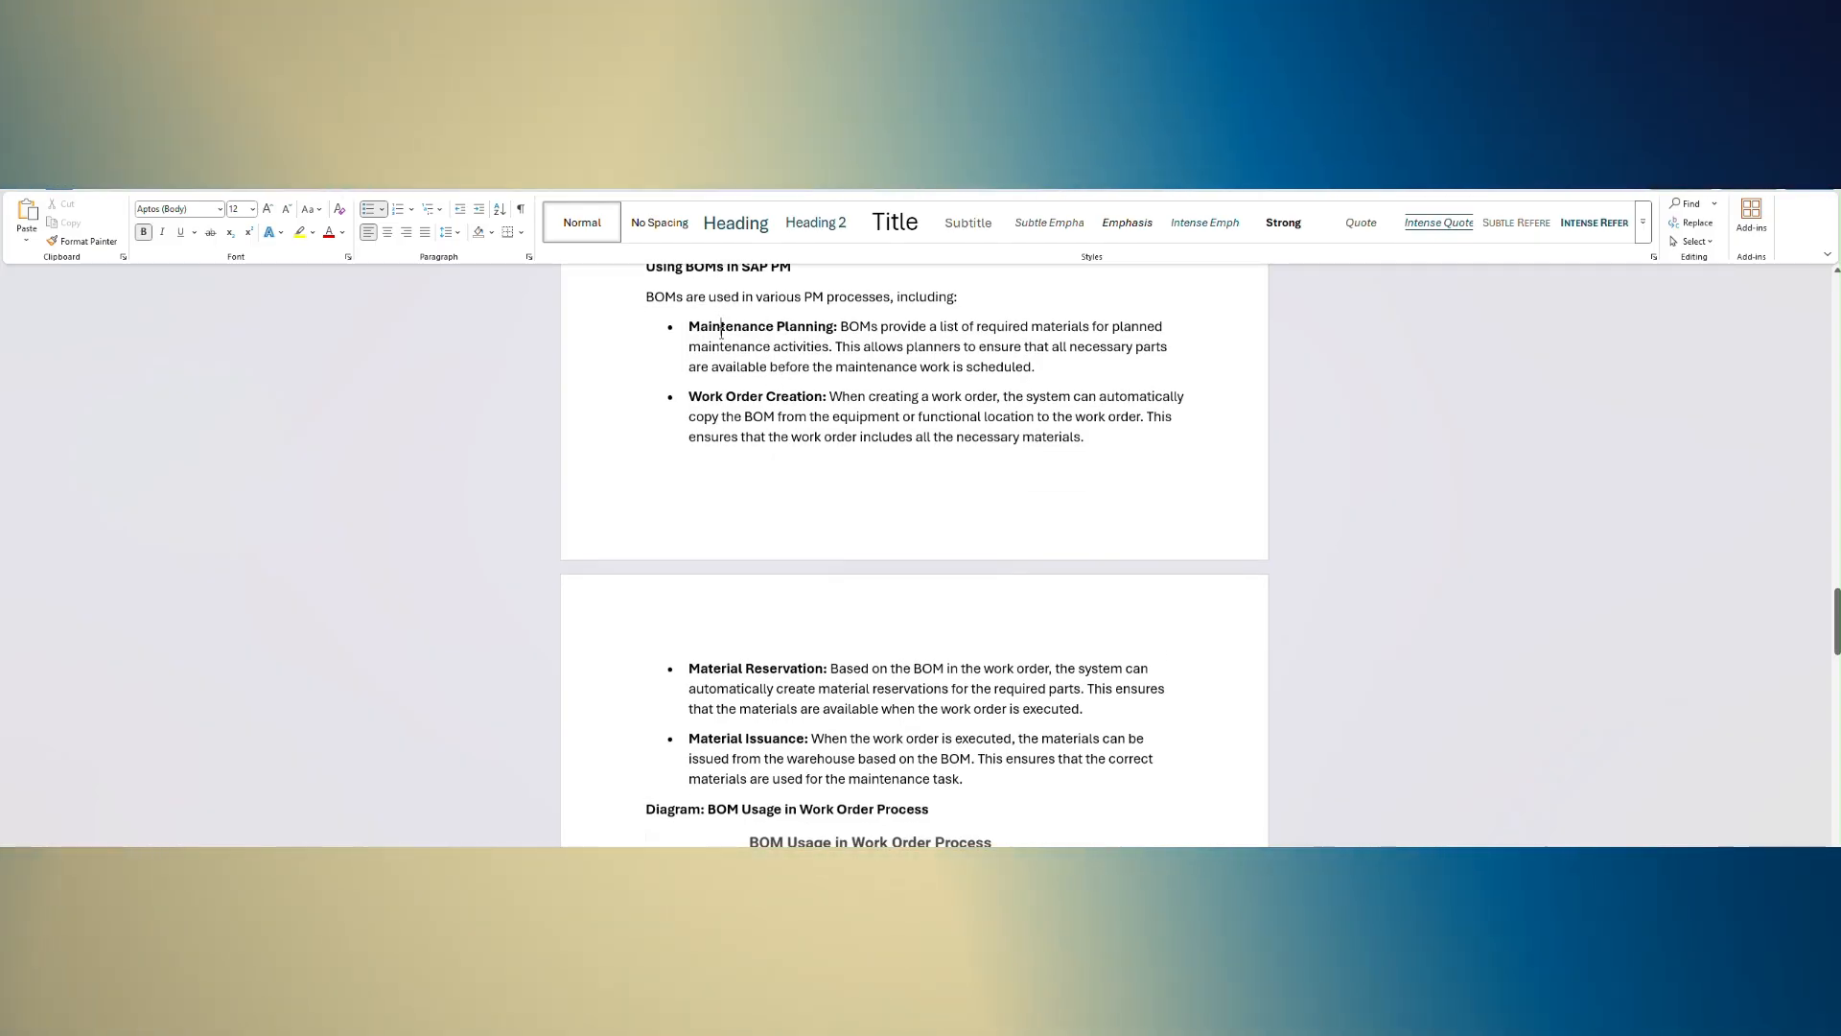
scroll(722, 334, "down", 3)
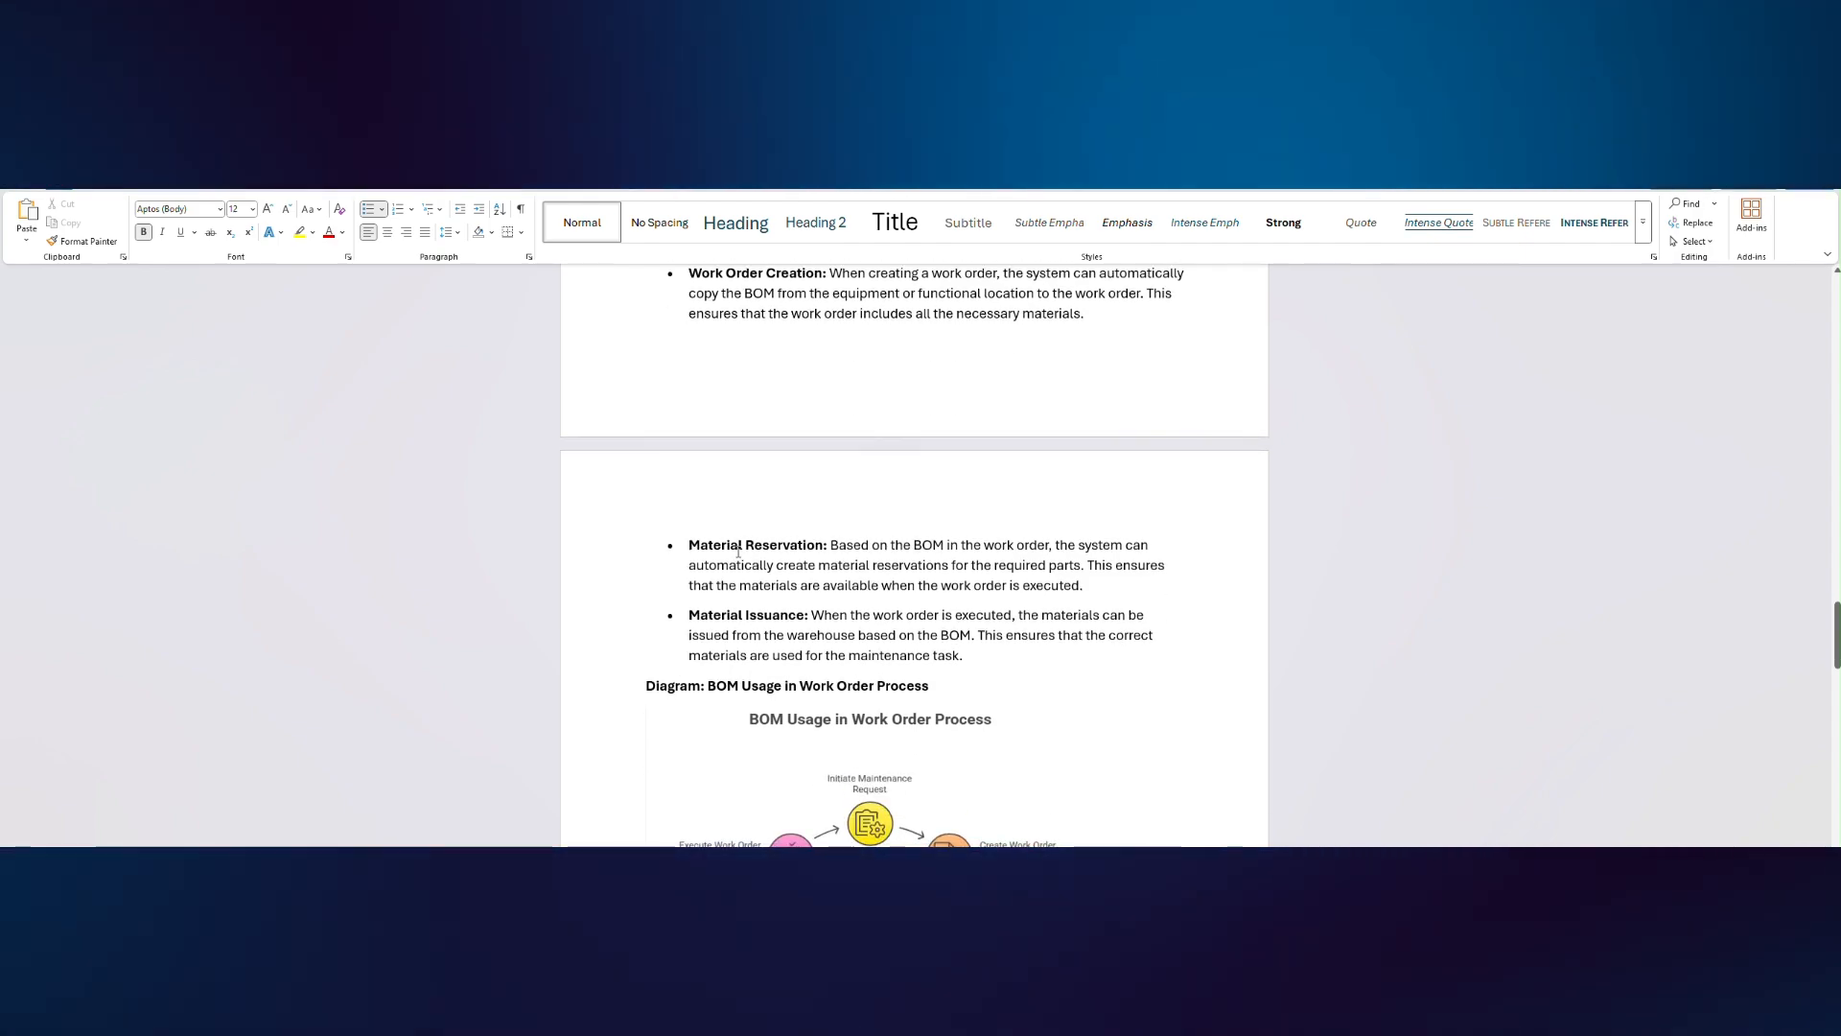
scroll(726, 549, "down", 2)
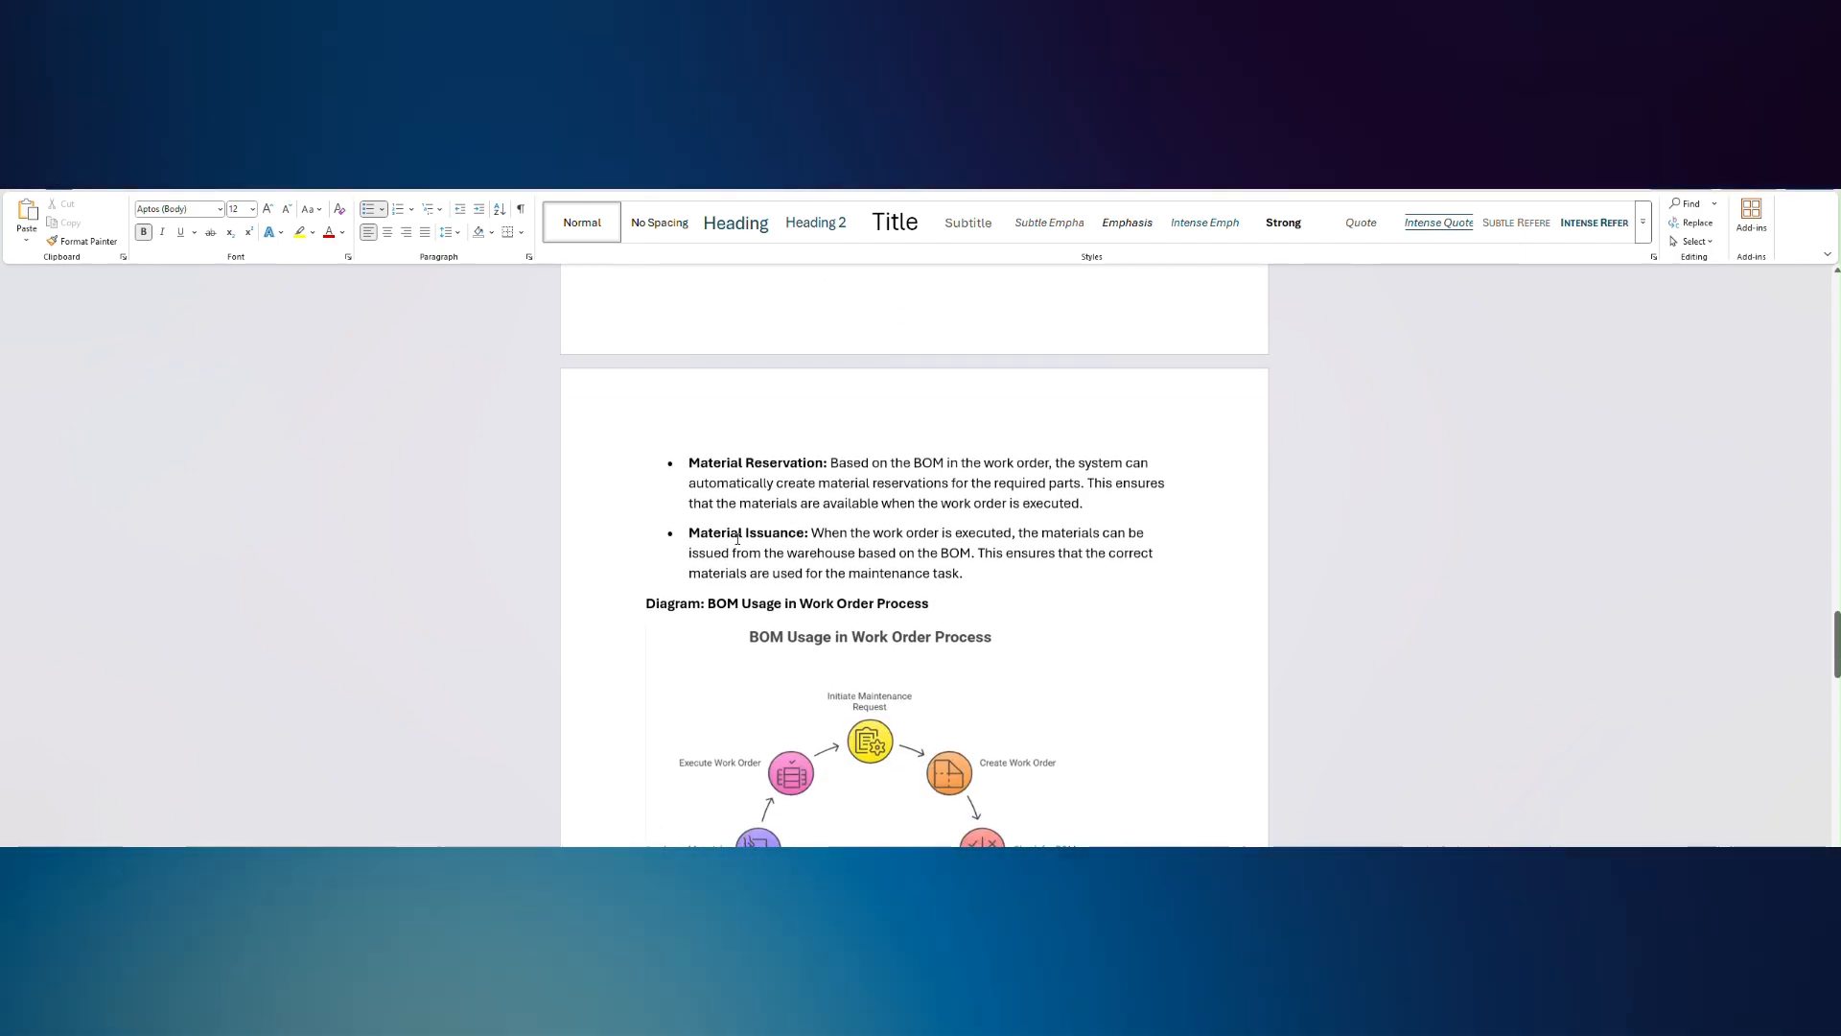
scroll(738, 539, "down", 1)
scroll(737, 539, "down", 4)
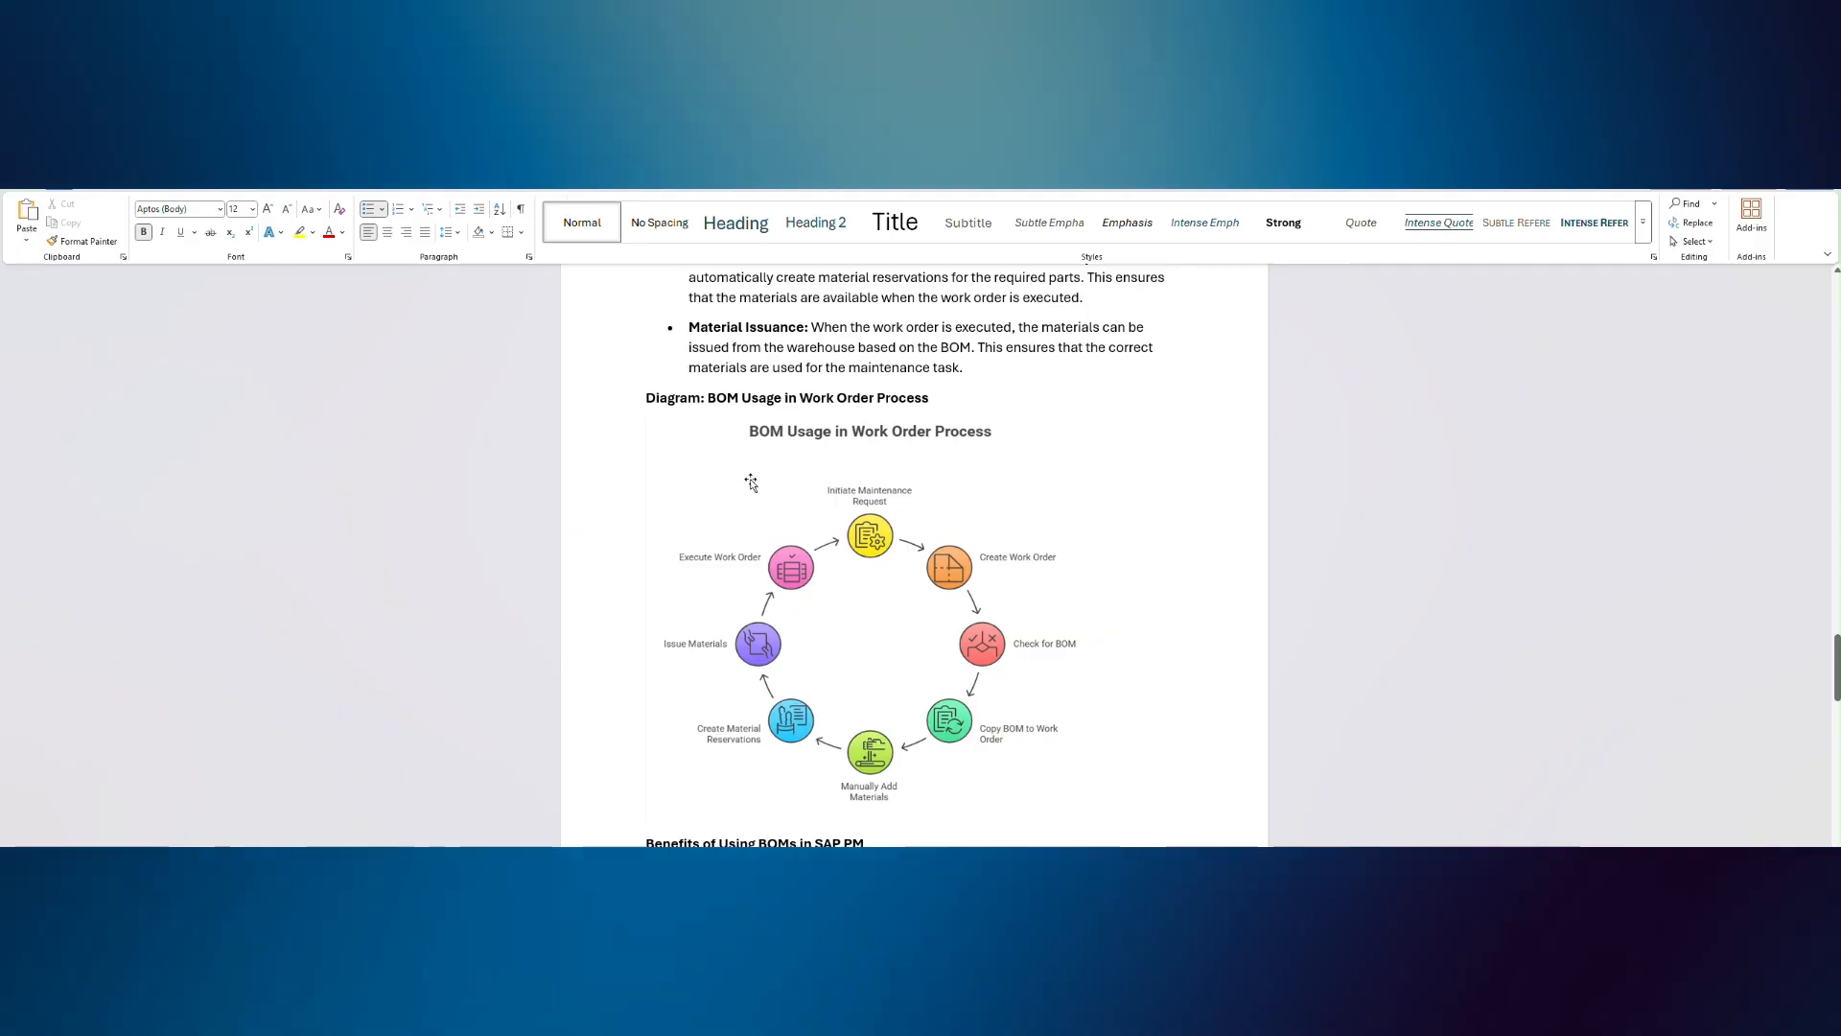
scroll(753, 479, "down", 1)
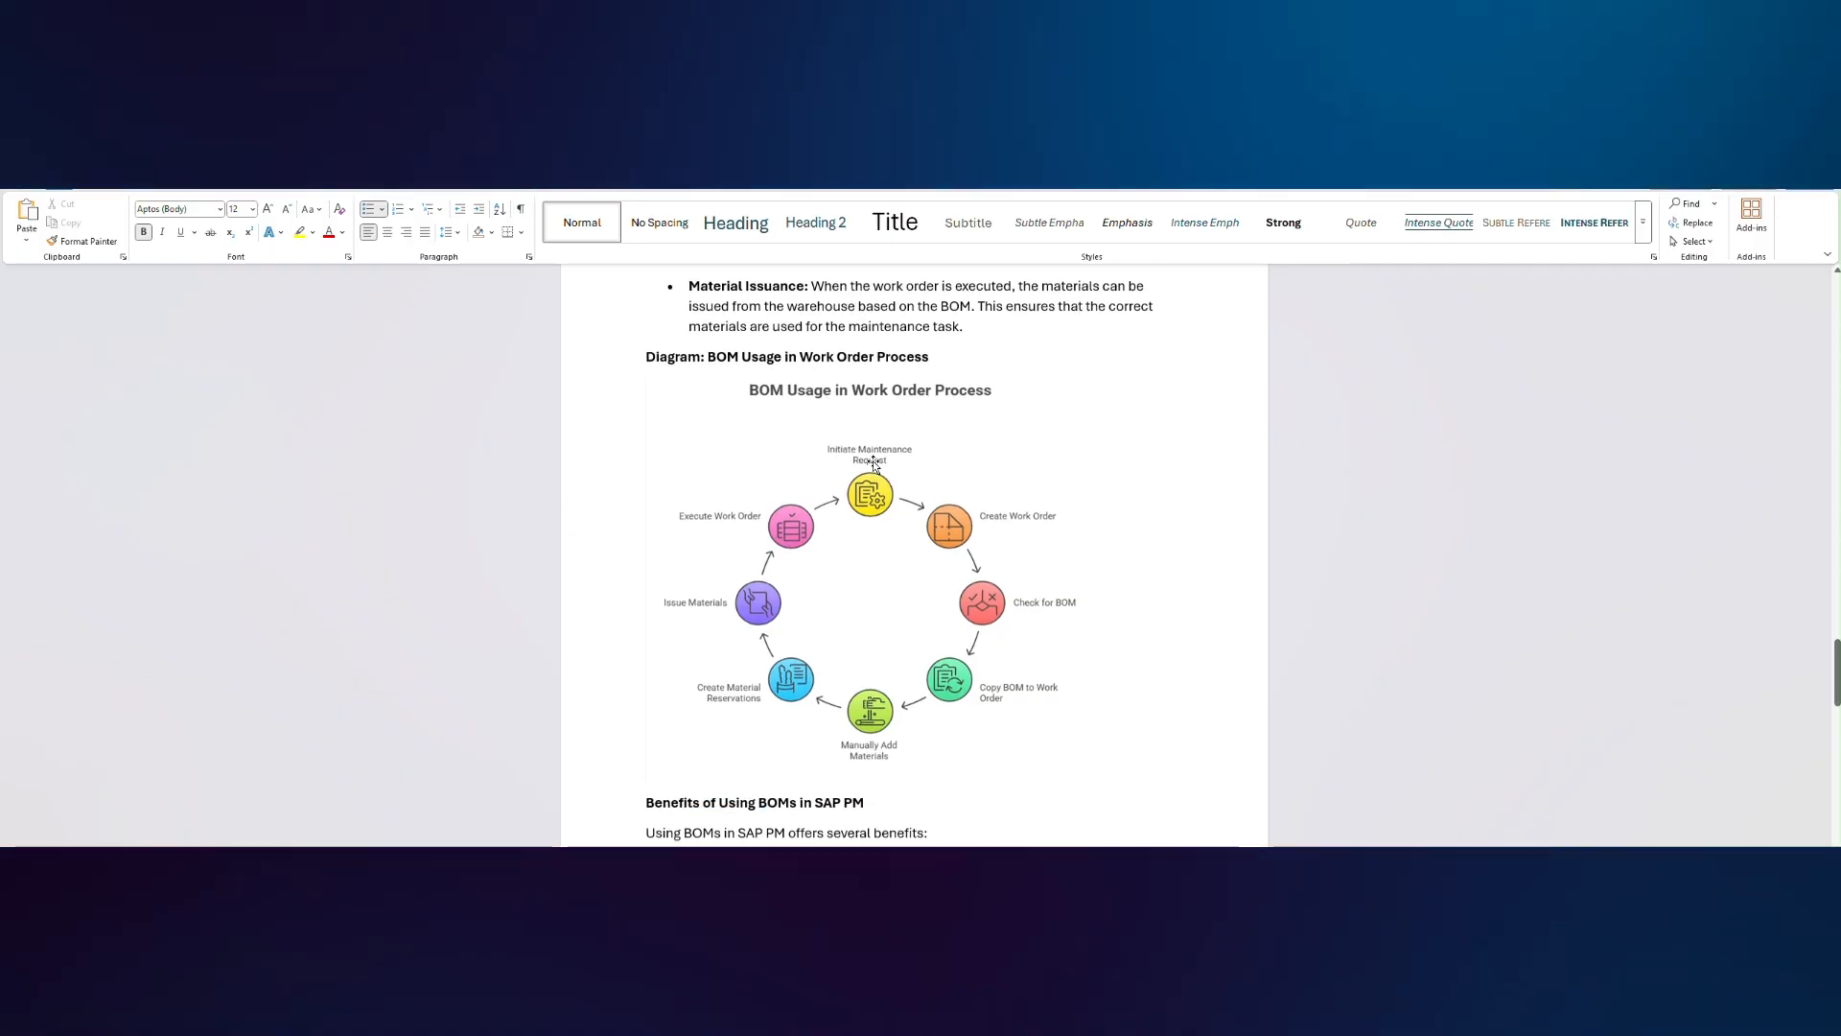
scroll(834, 403, "down", 2)
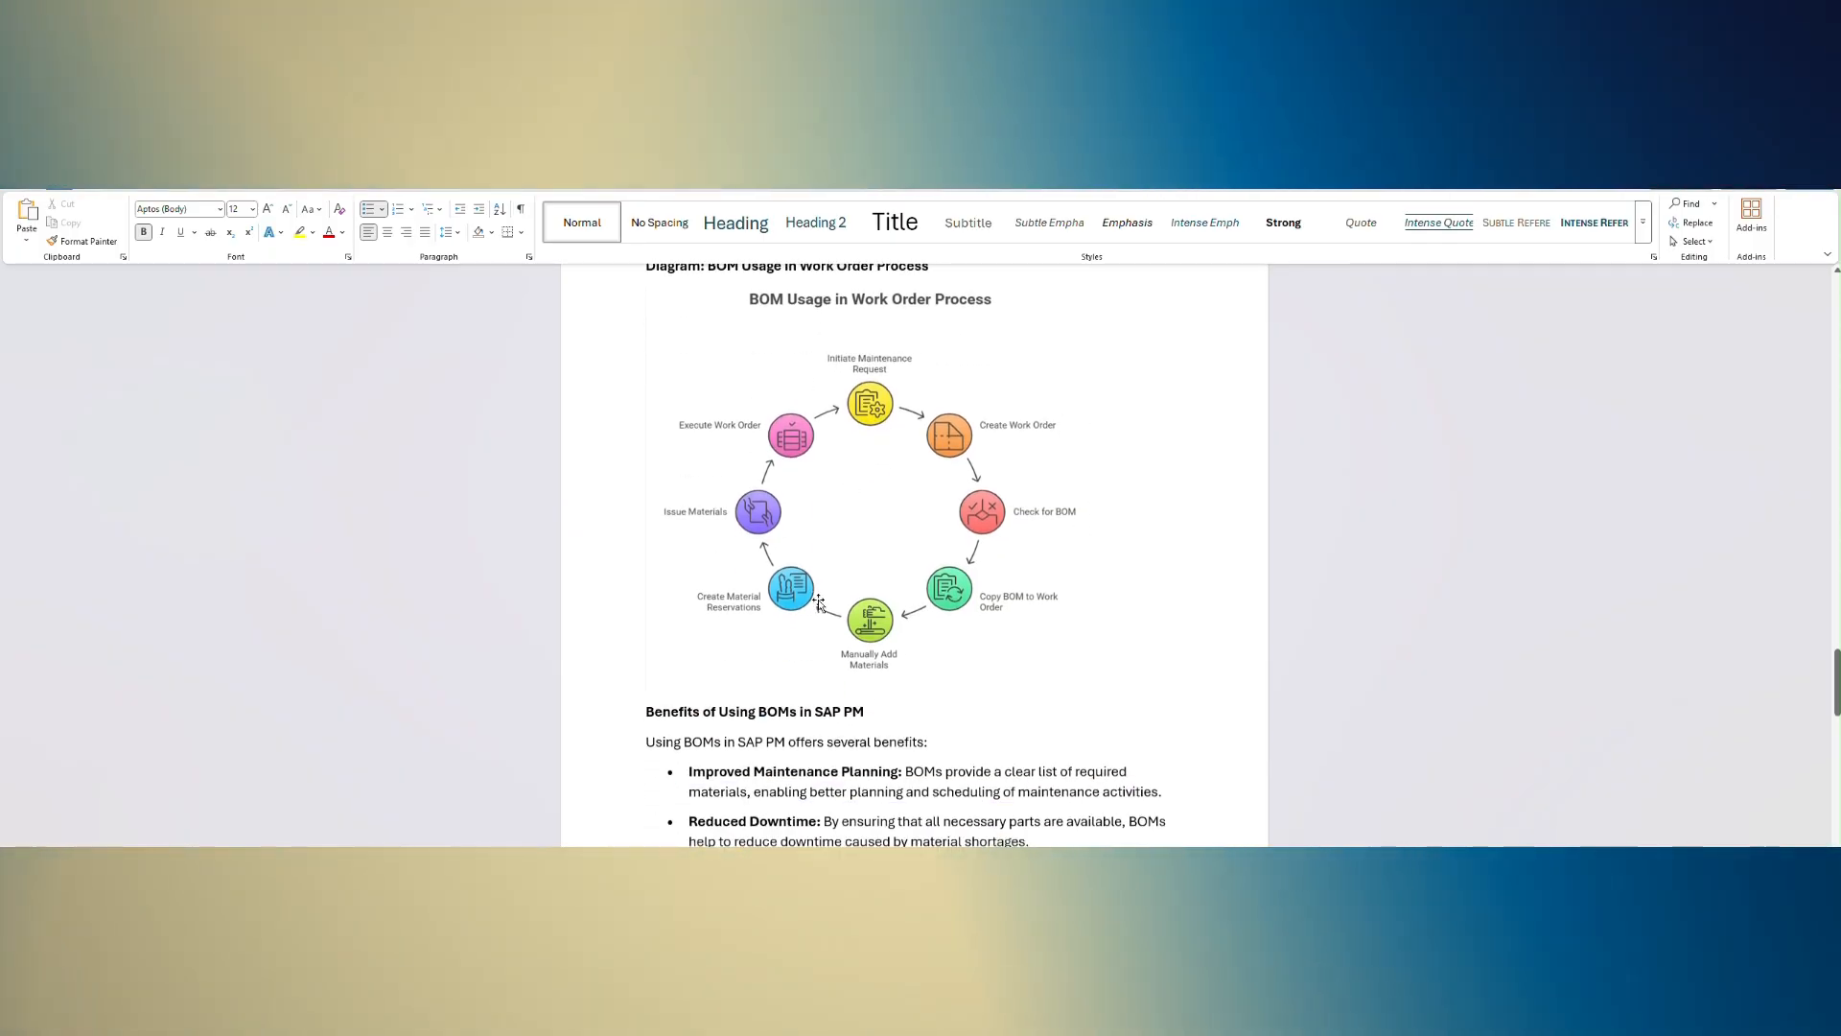
- Read the Benefits of Using BOMs in SAP PM section, from improved maintenance planning to enhanced data accuracy, and the Conclusion
scroll(782, 563, "down", 5)
scroll(782, 563, "down", 5)
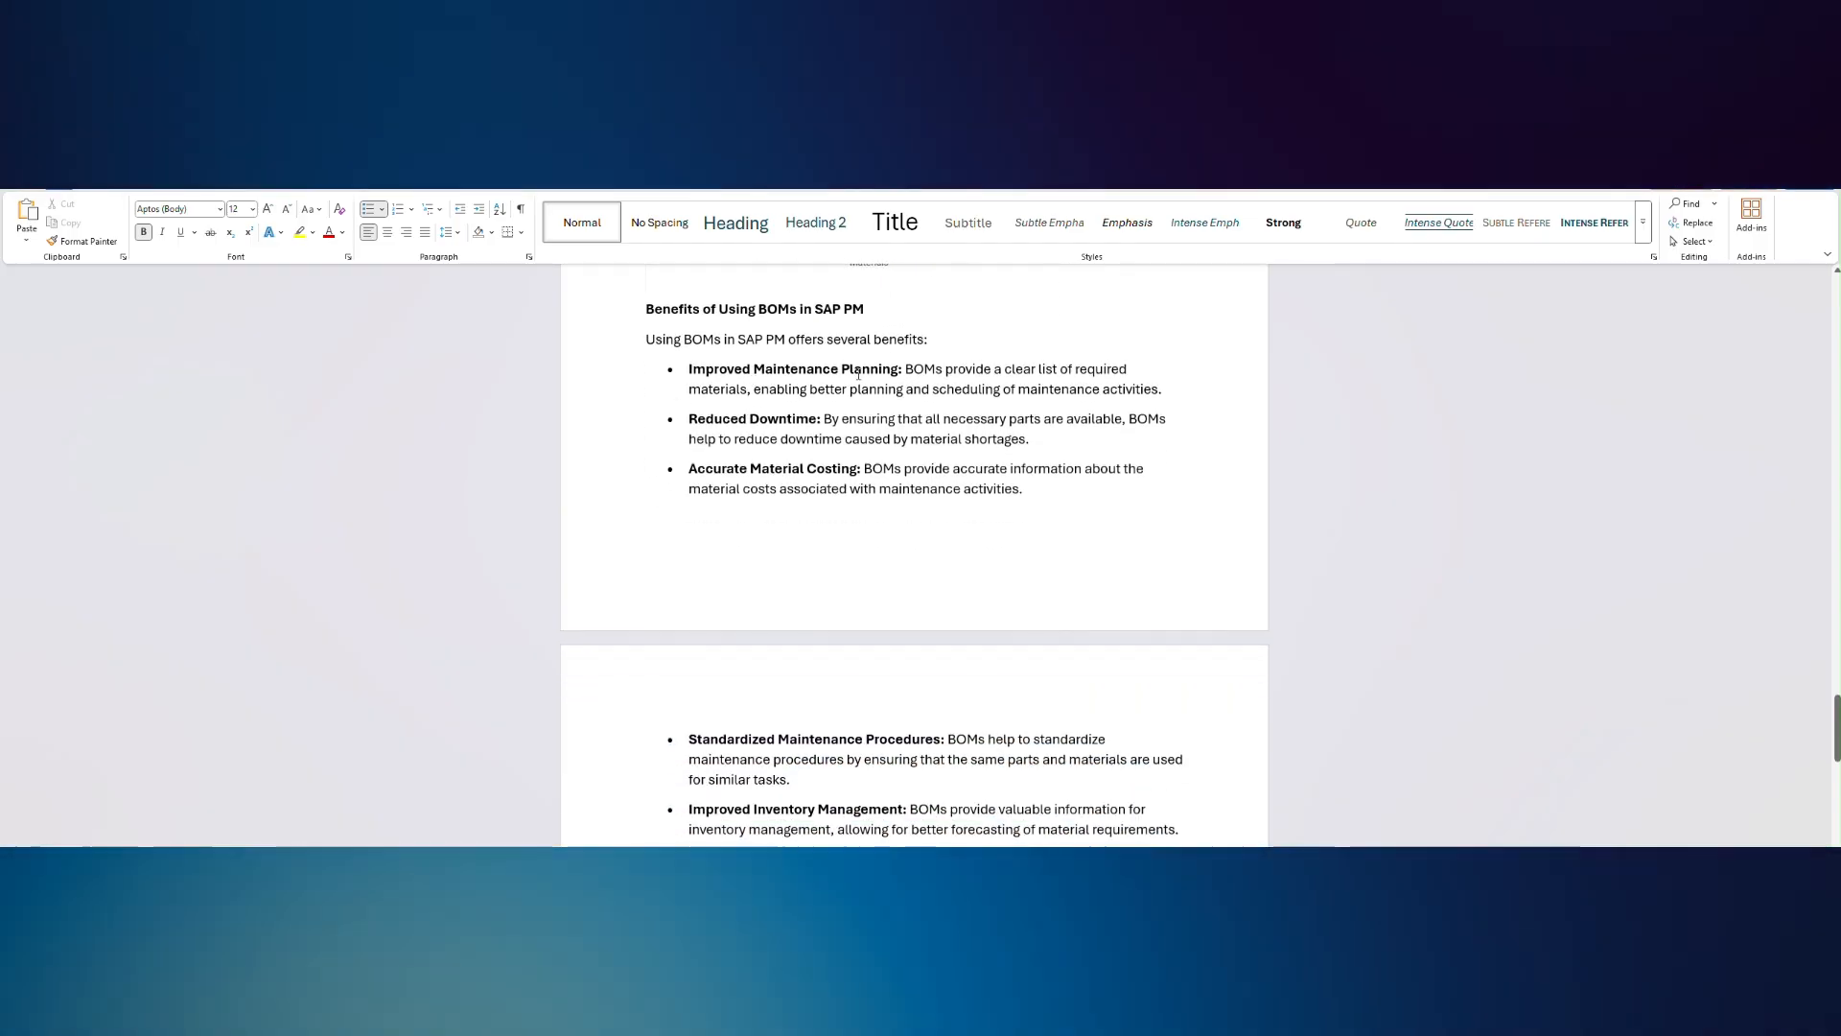
scroll(829, 424, "down", 2)
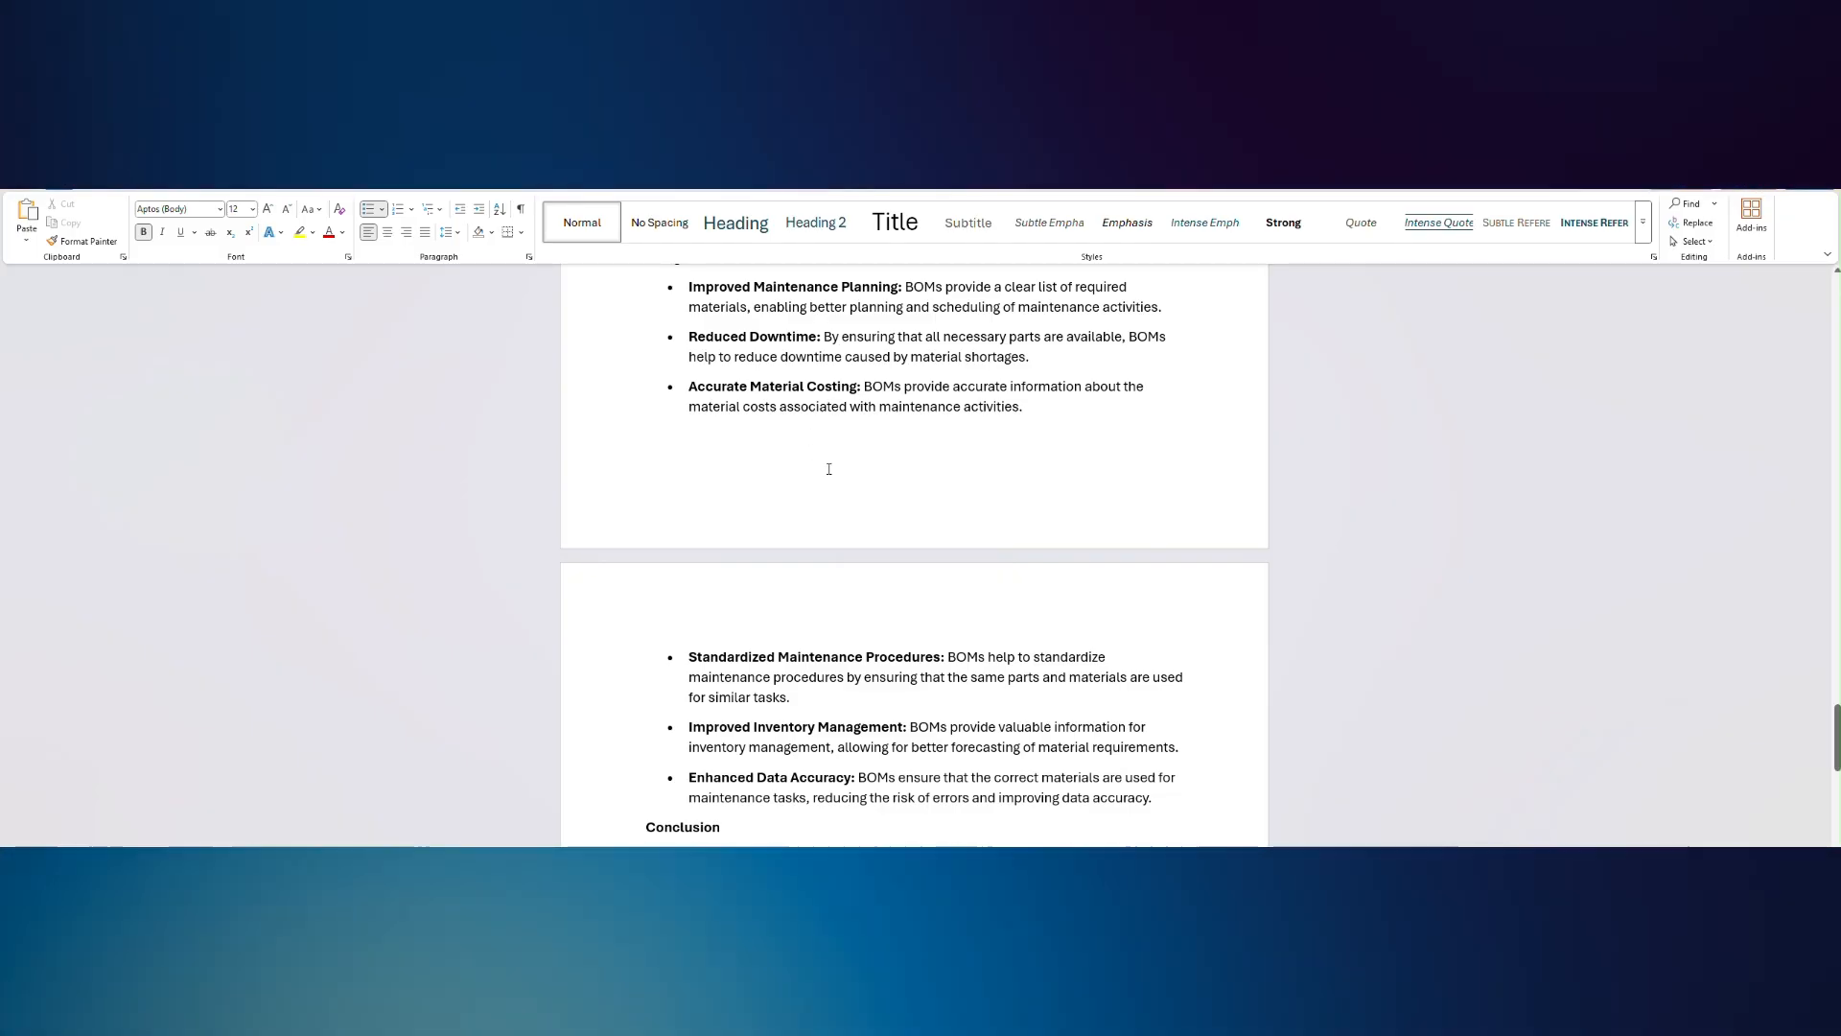
scroll(826, 460, "down", 1)
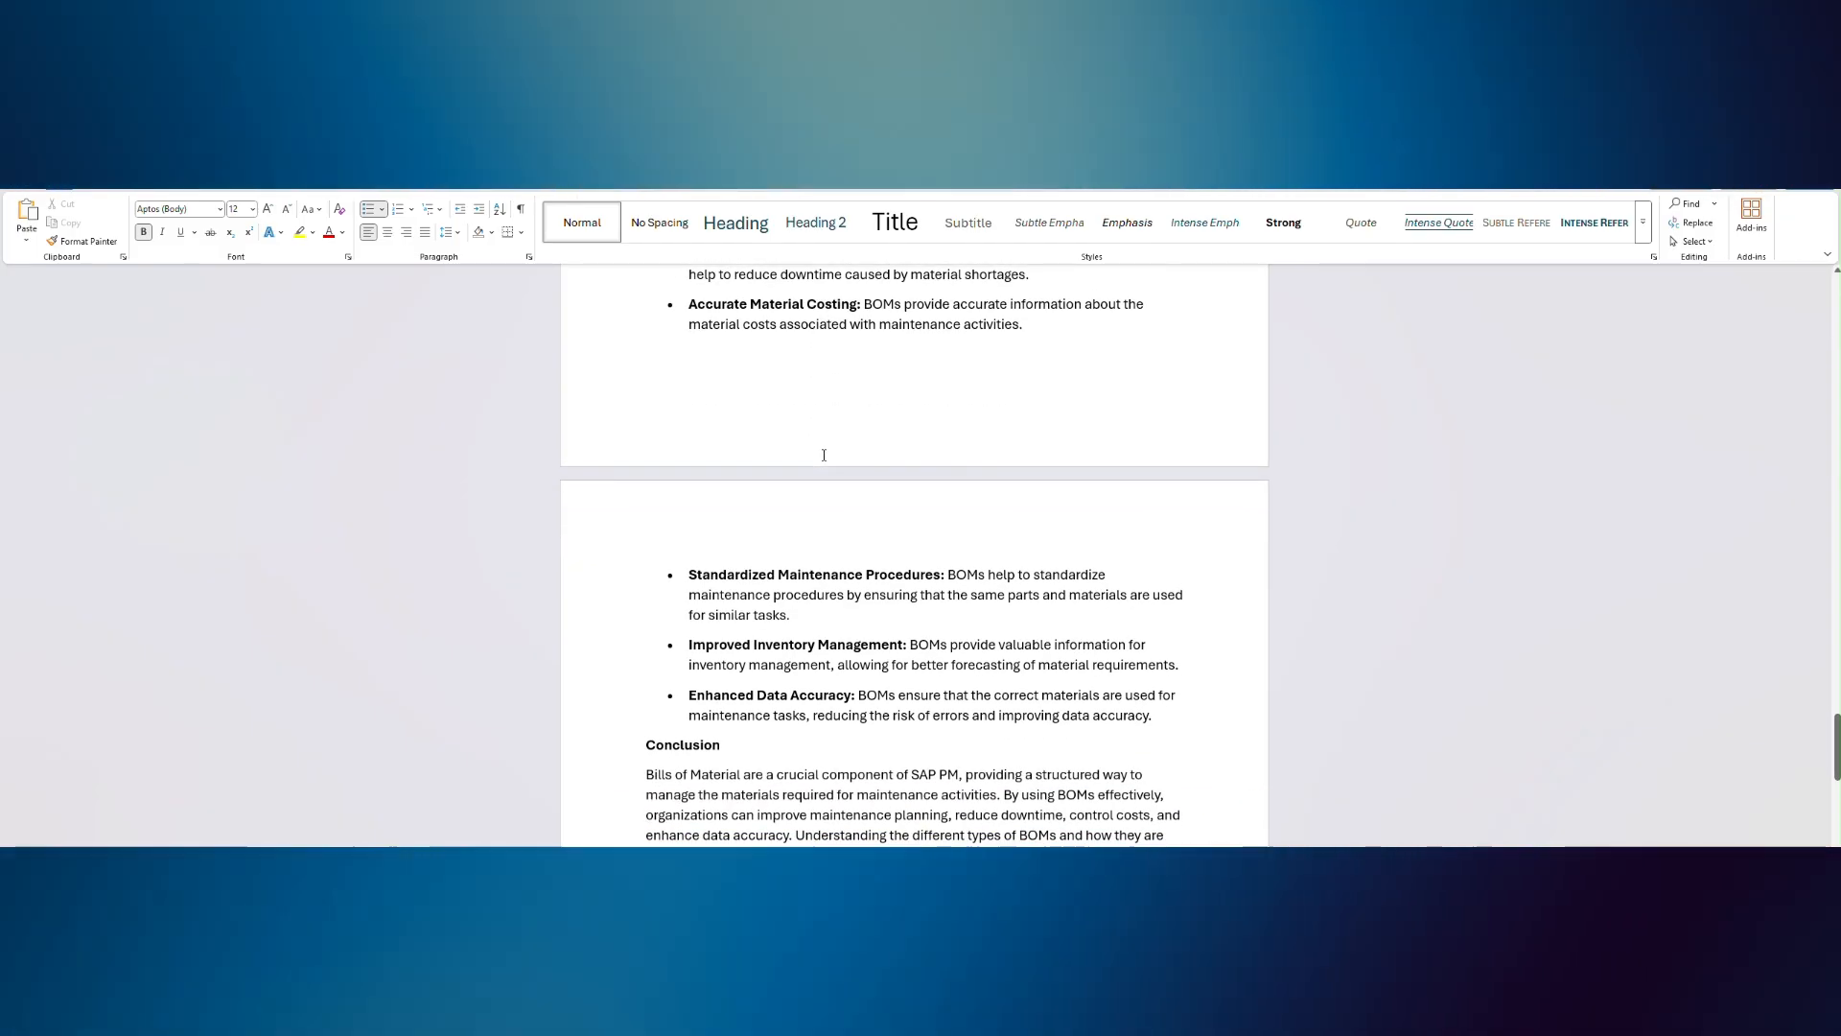
scroll(824, 455, "down", 2)
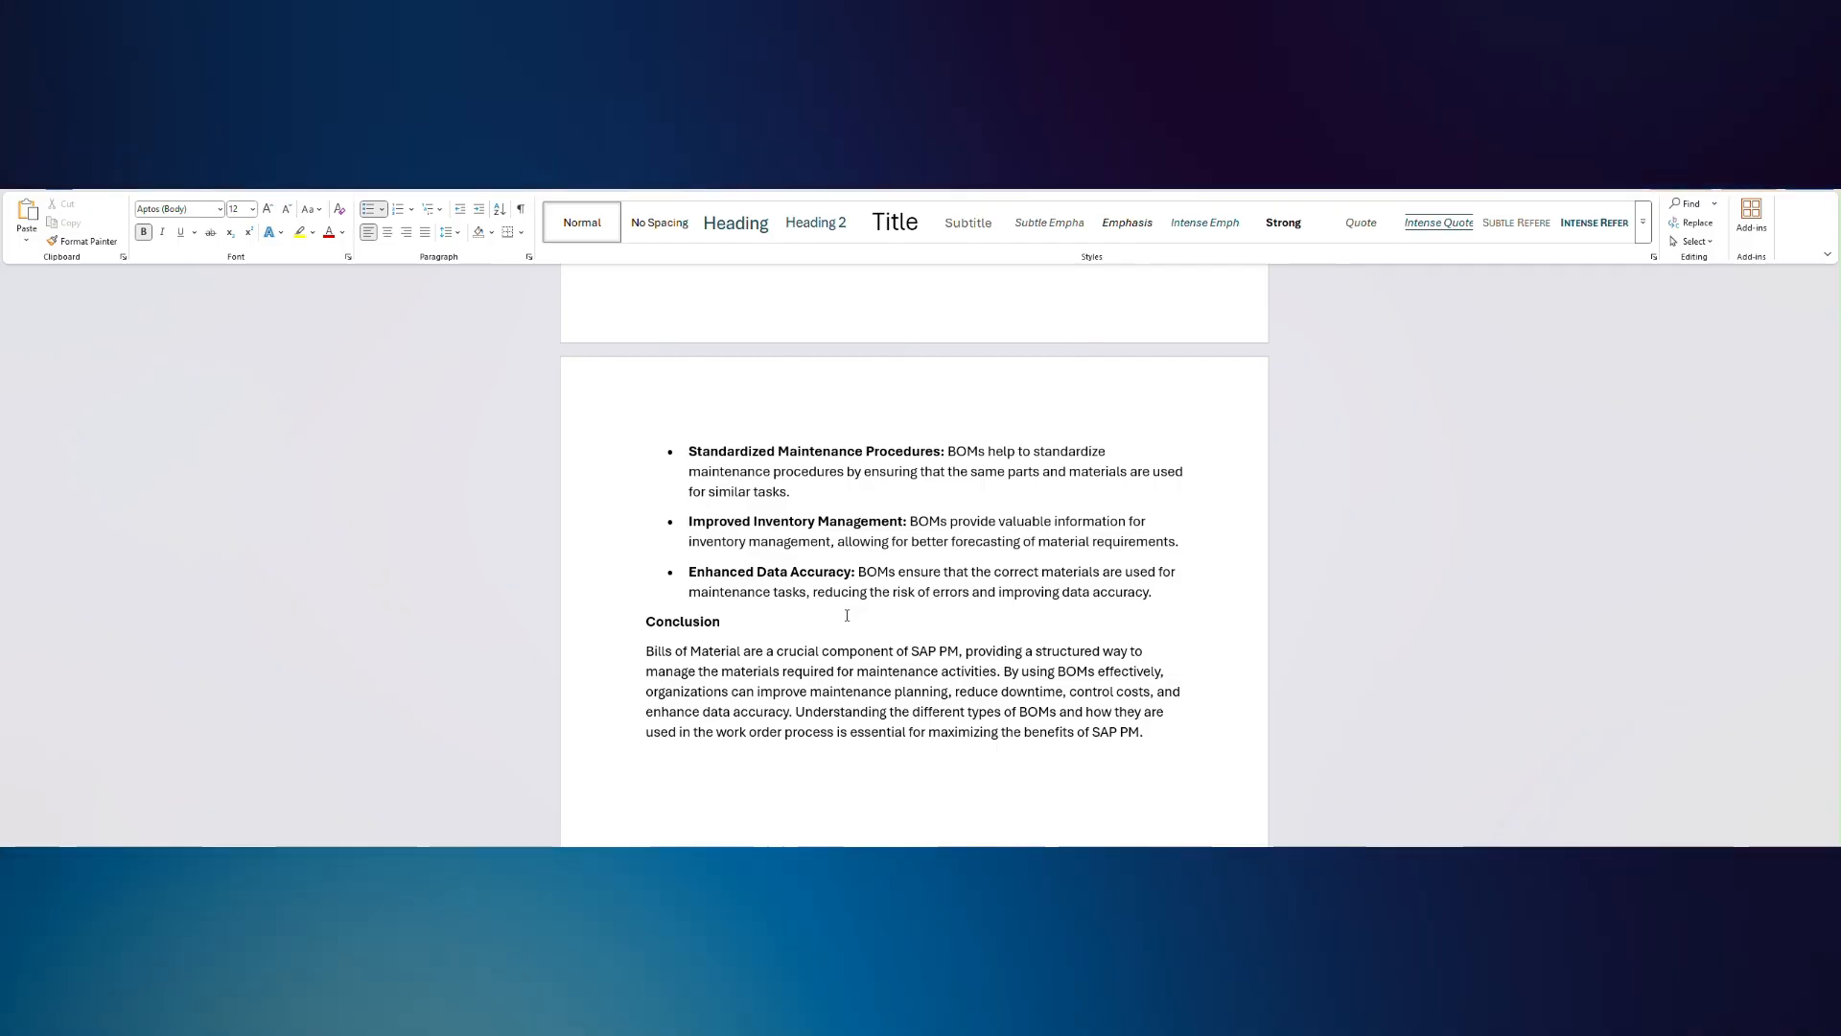
scroll(805, 556, "down", 1)
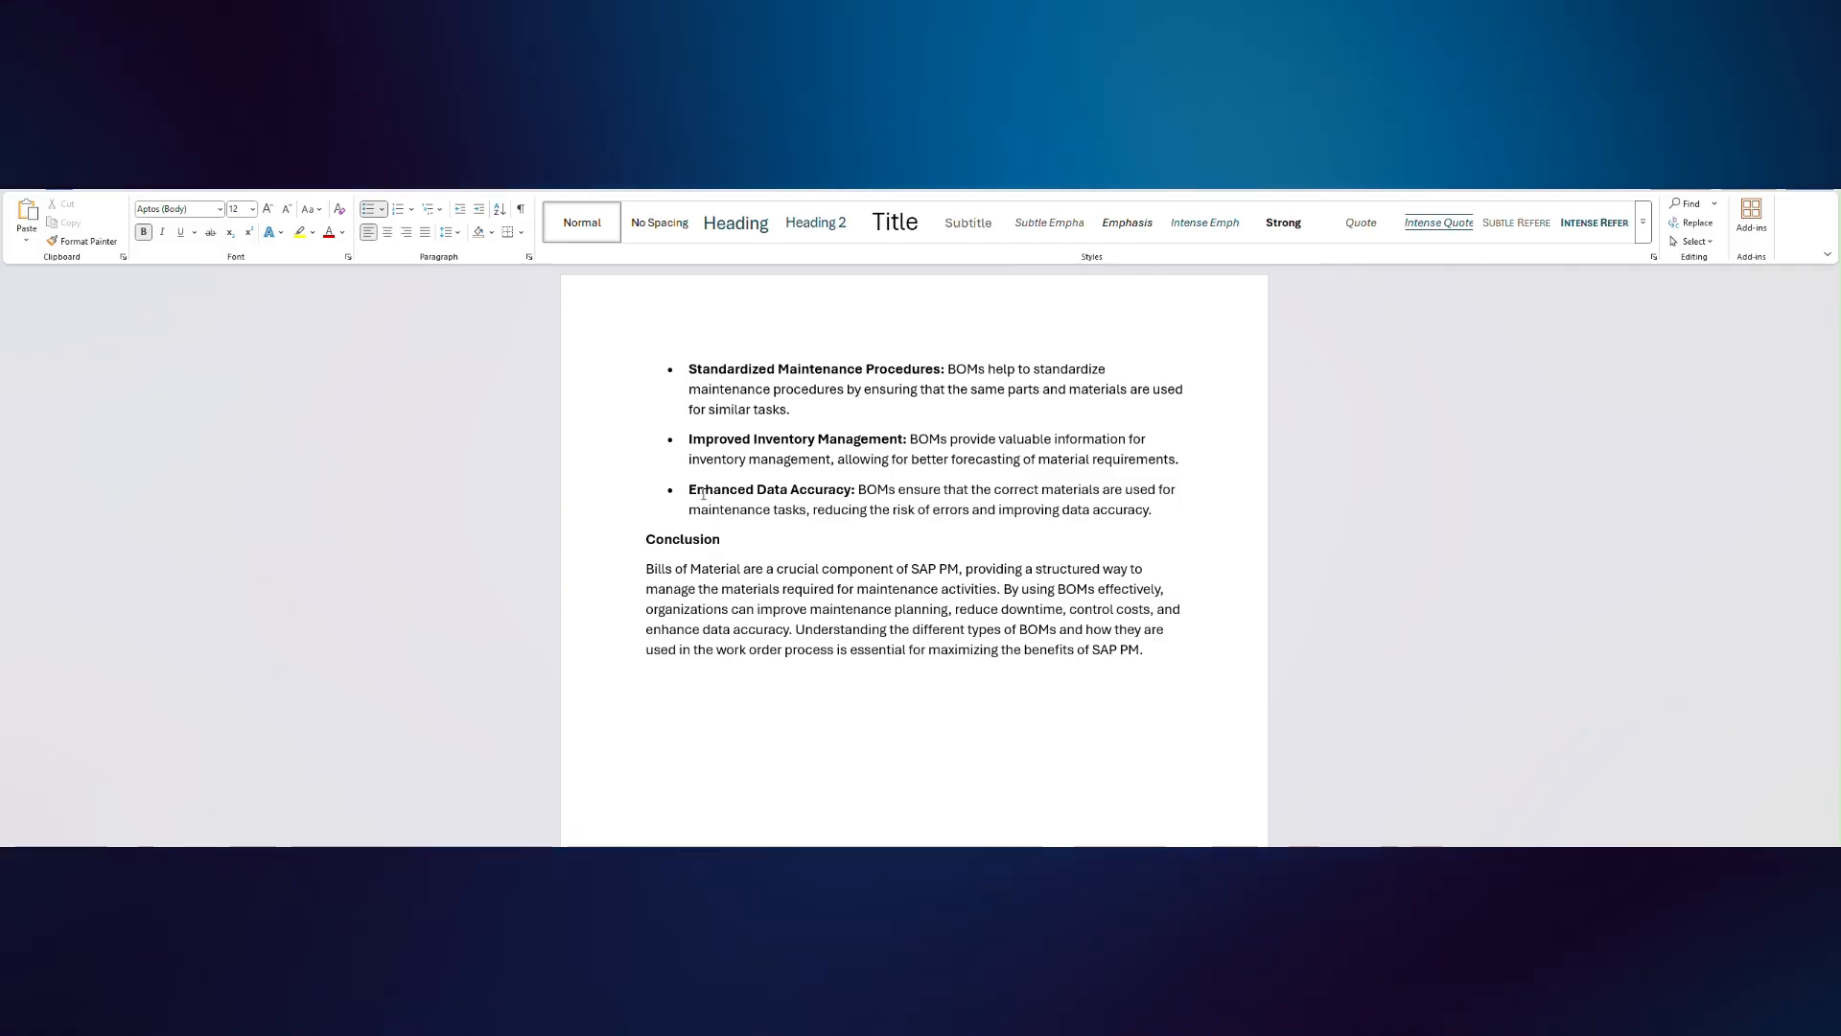
scroll(708, 495, "down", 3)
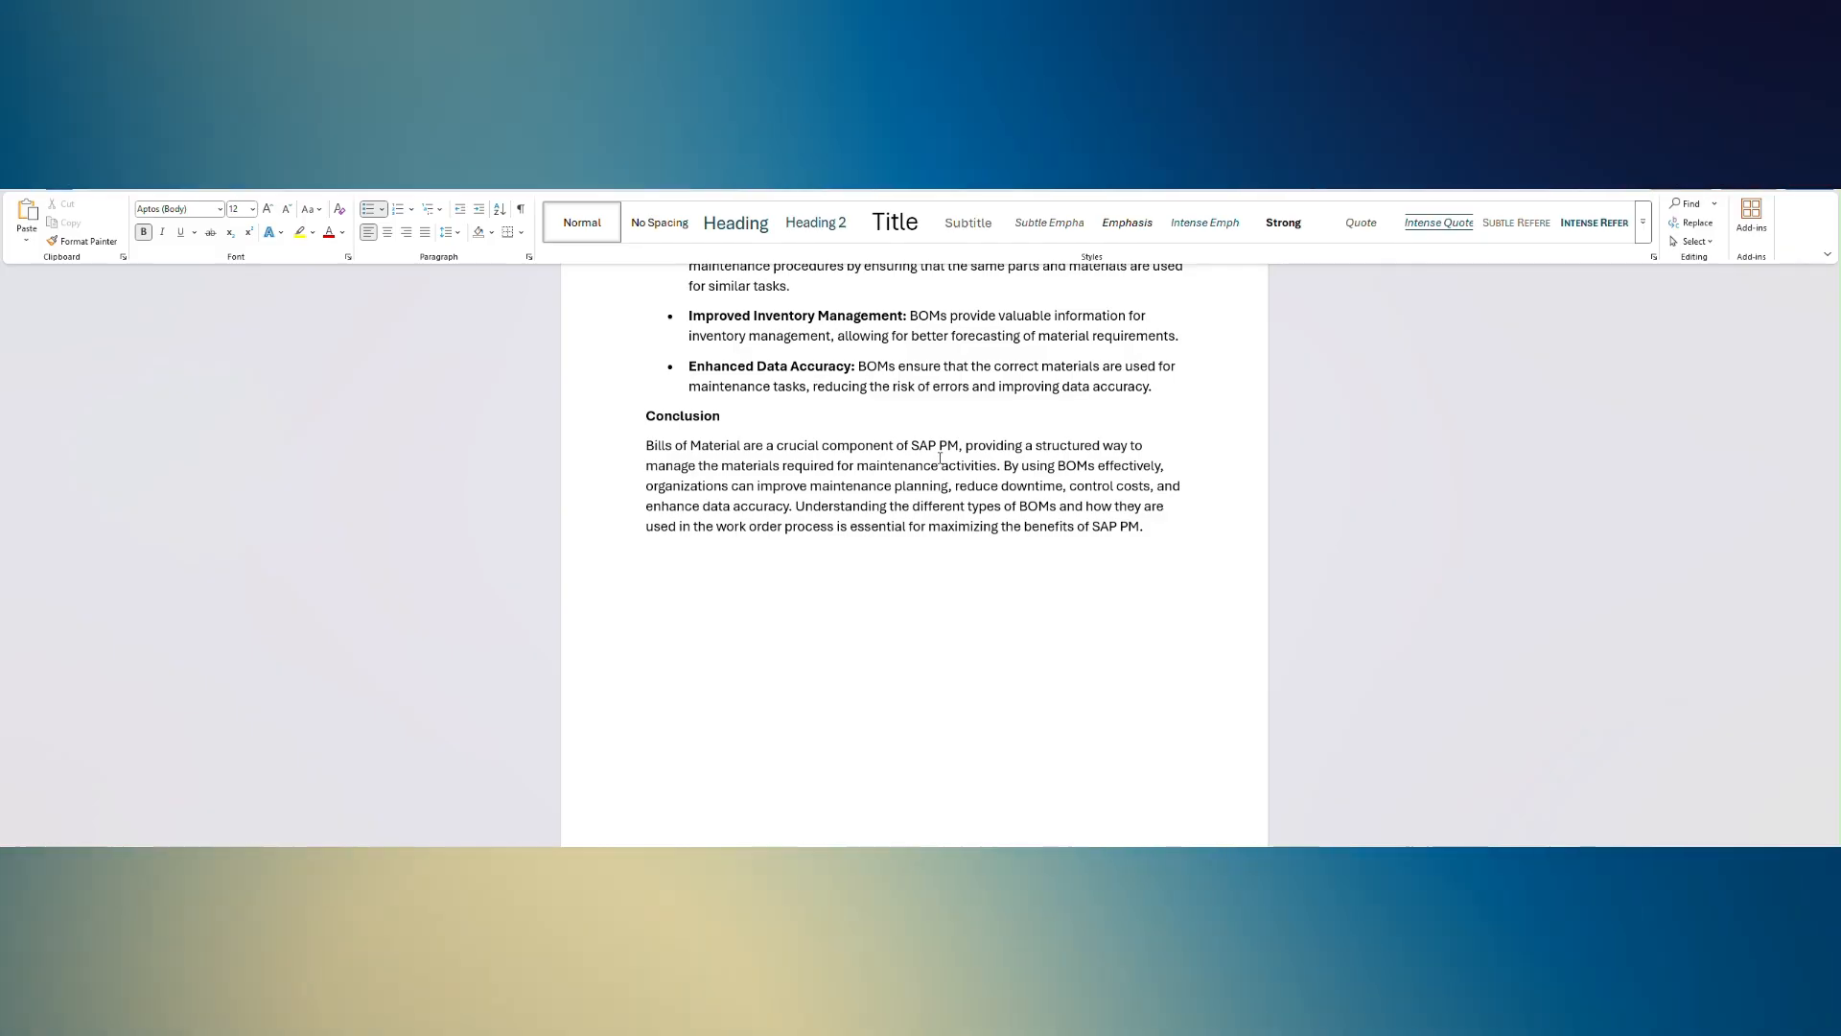
- Return to the start of the BOM benefits list and recheck its points down to the Conclusion paragraph
scroll(699, 512, "up", 8)
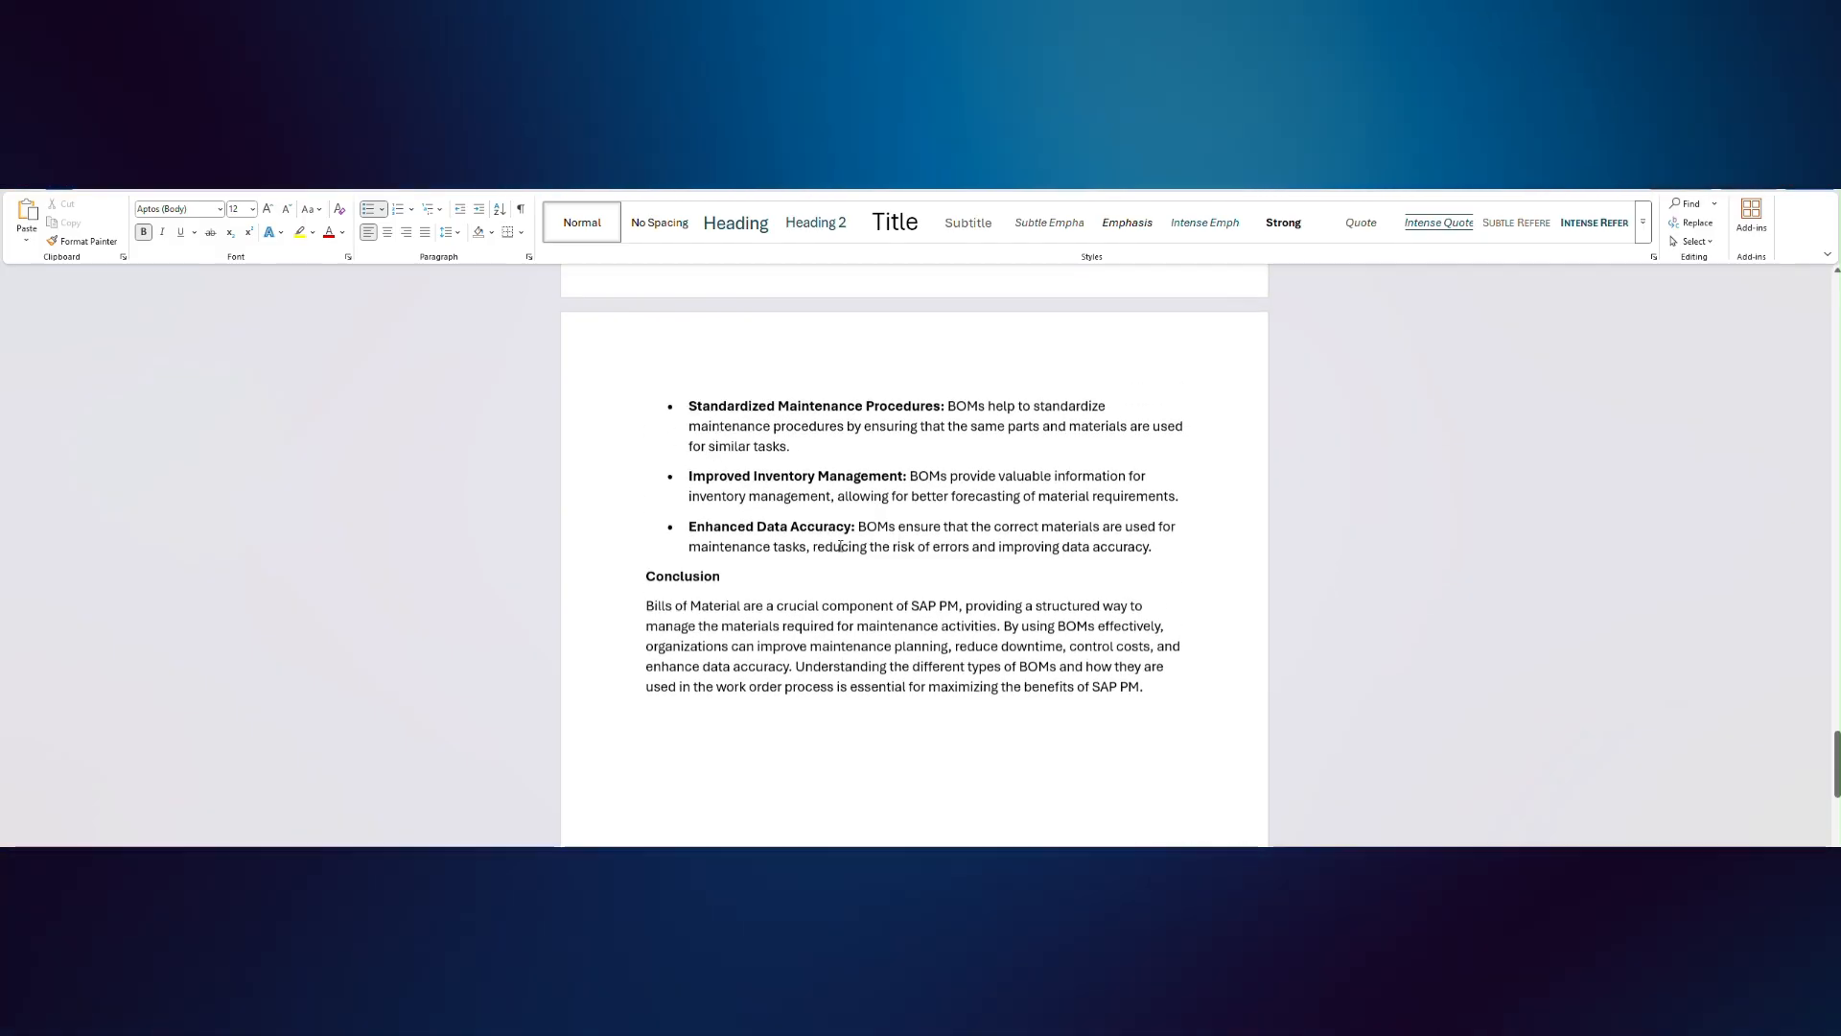
scroll(699, 512, "up", 5)
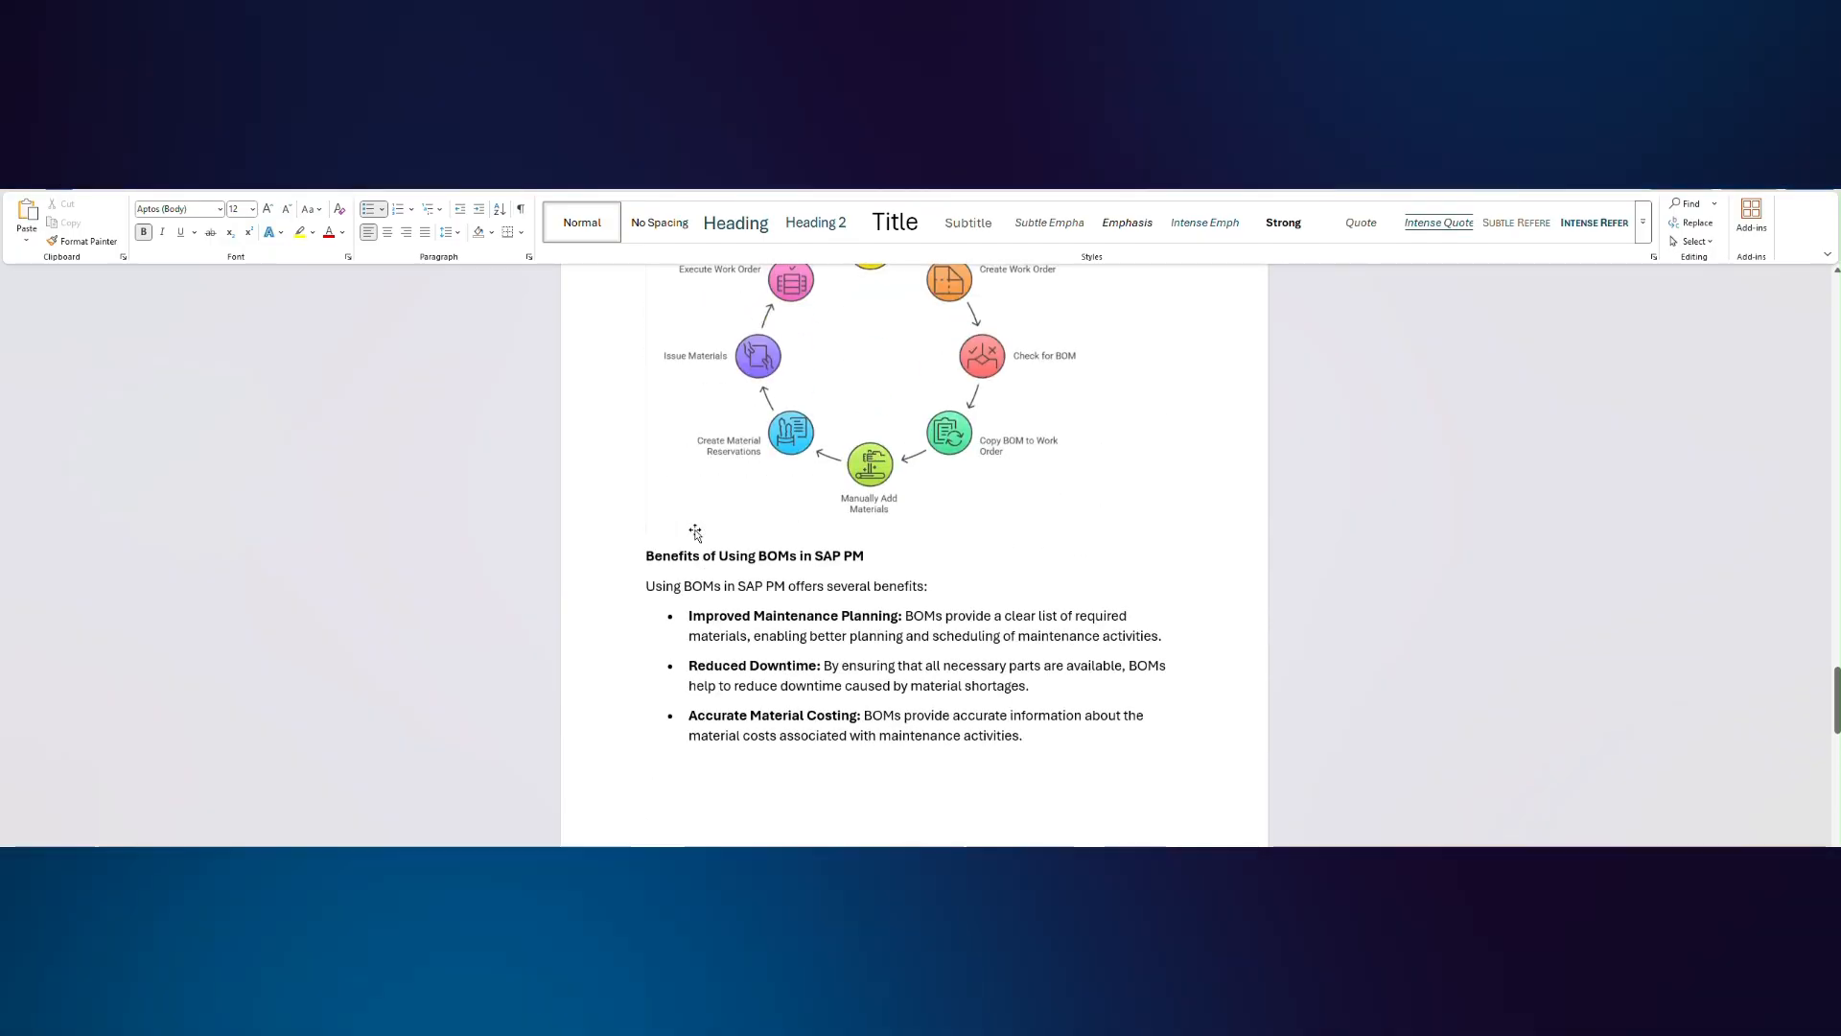
scroll(695, 537, "down", 1)
scroll(694, 537, "down", 3)
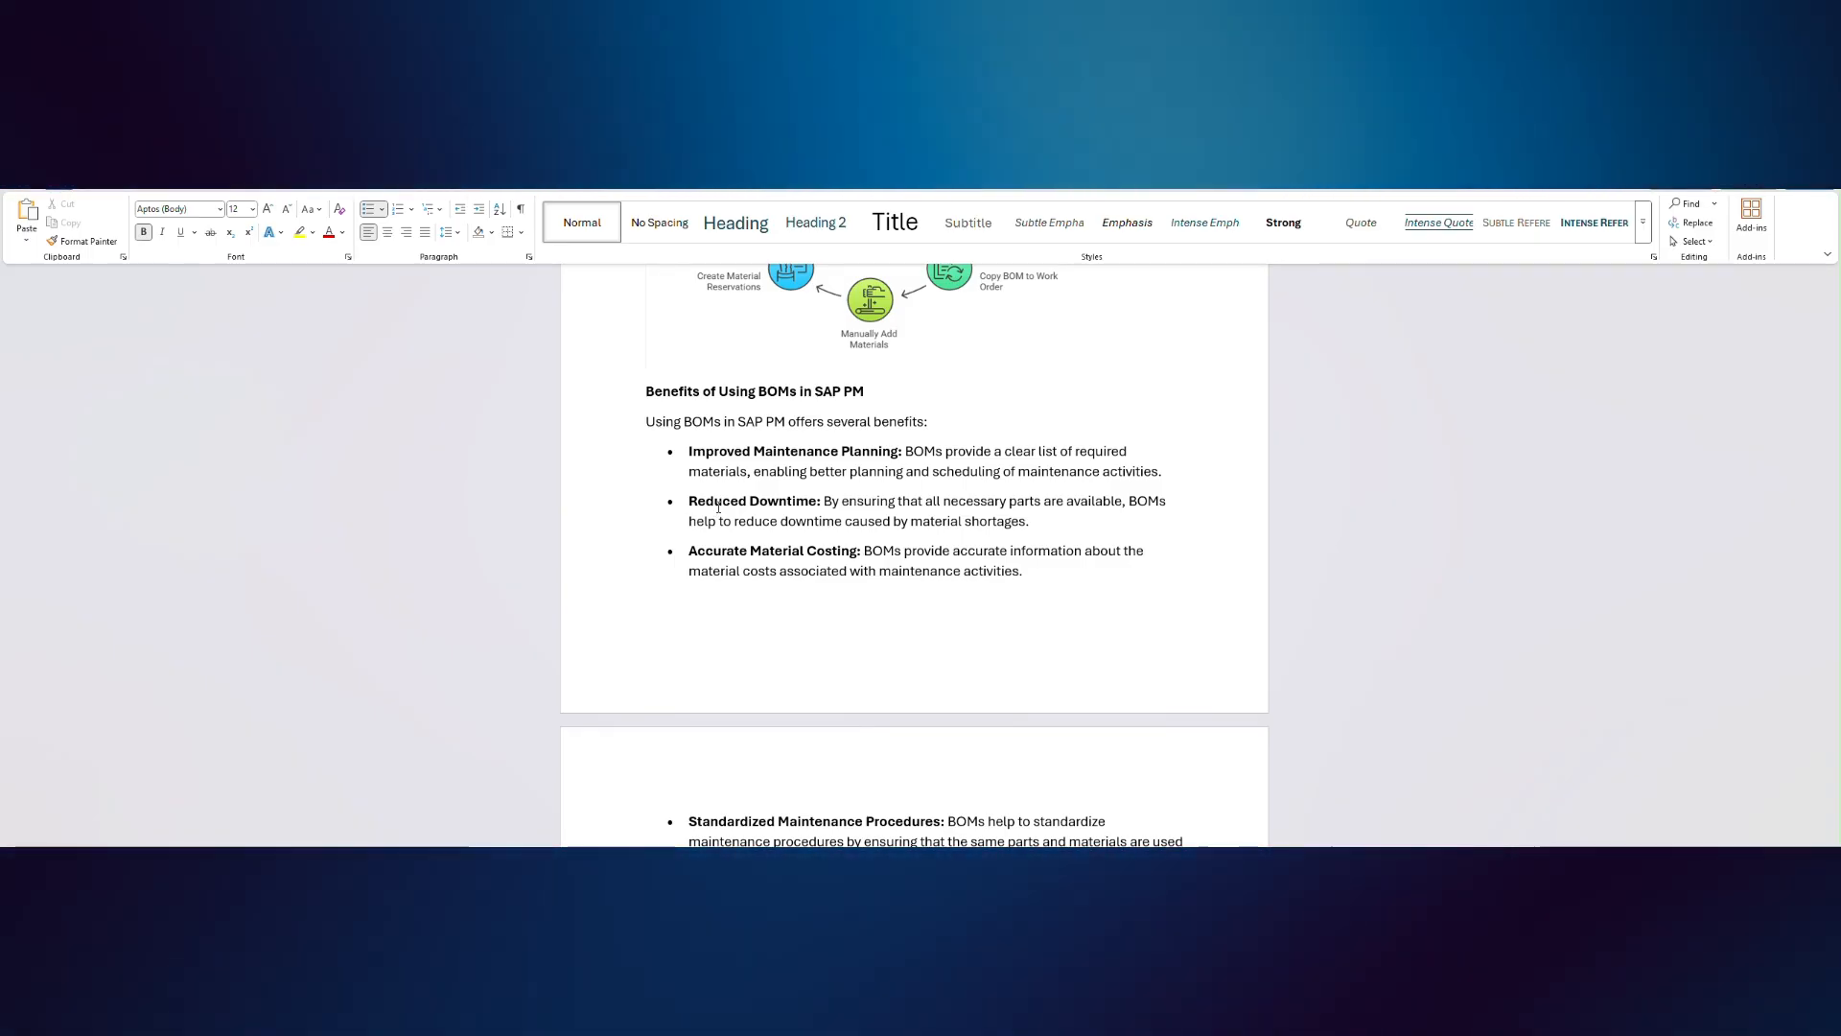
scroll(718, 507, "down", 5)
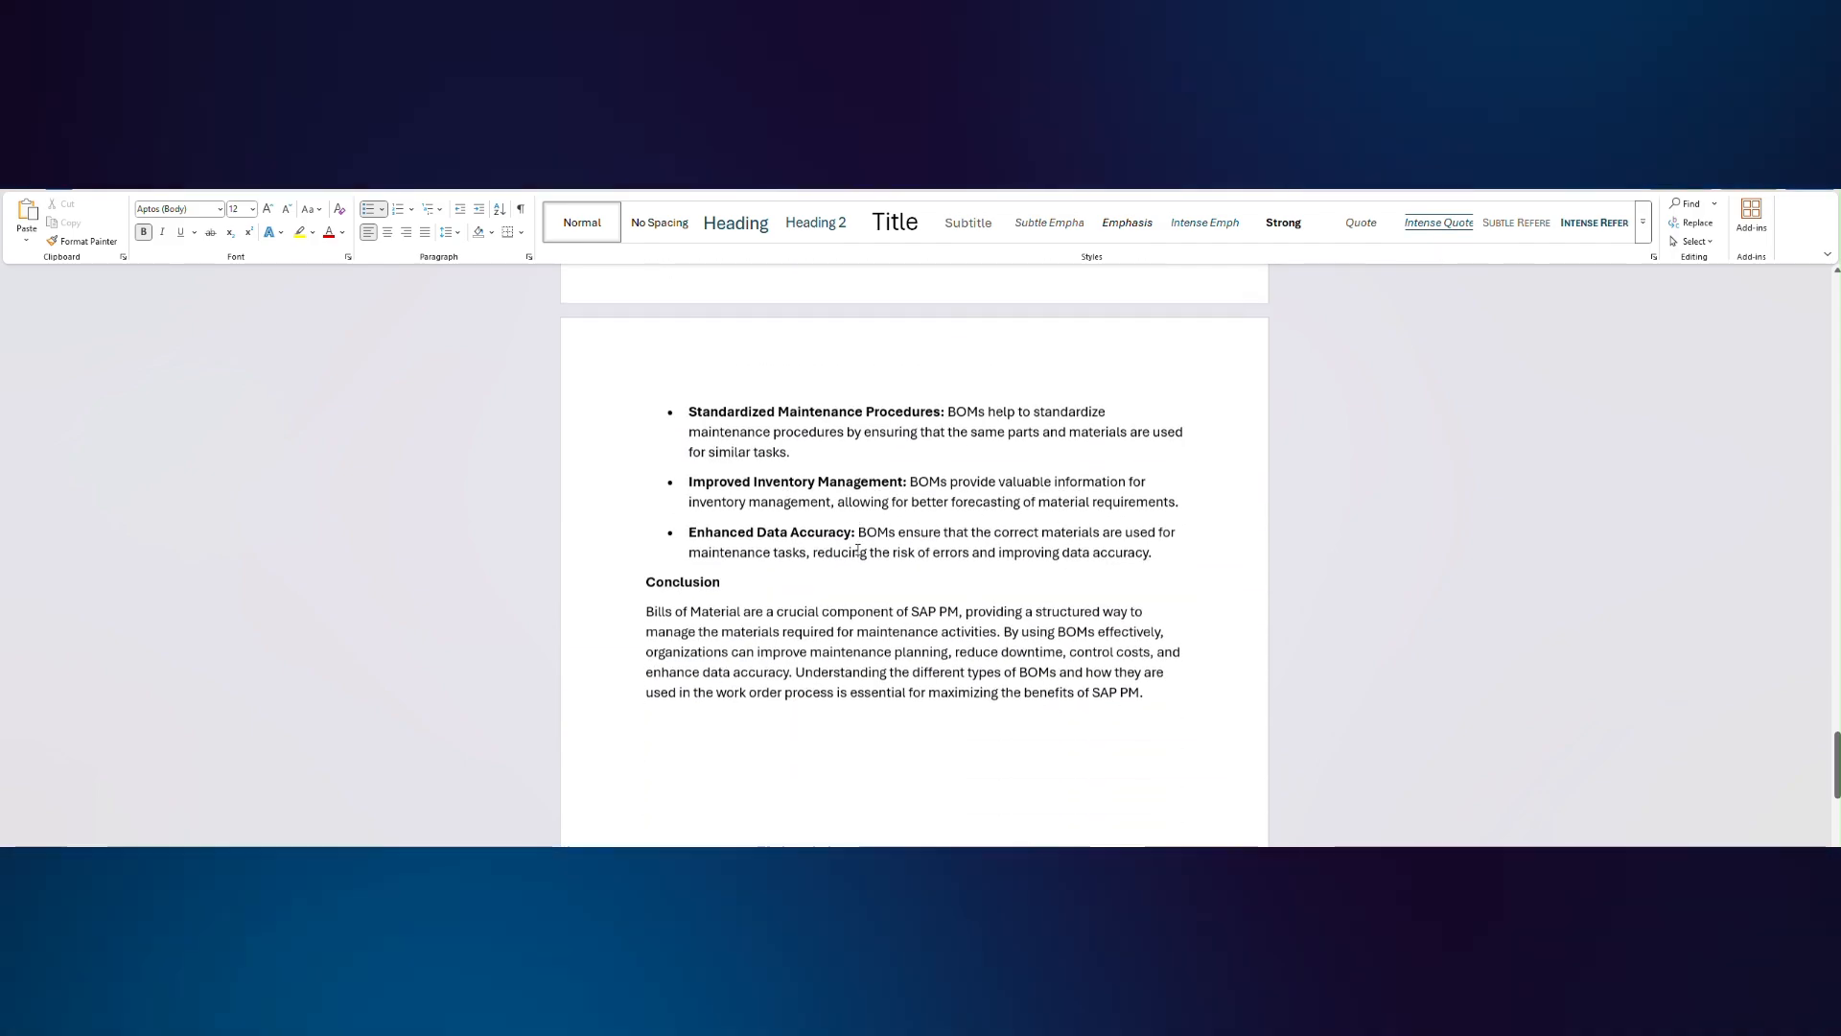
scroll(858, 549, "down", 2)
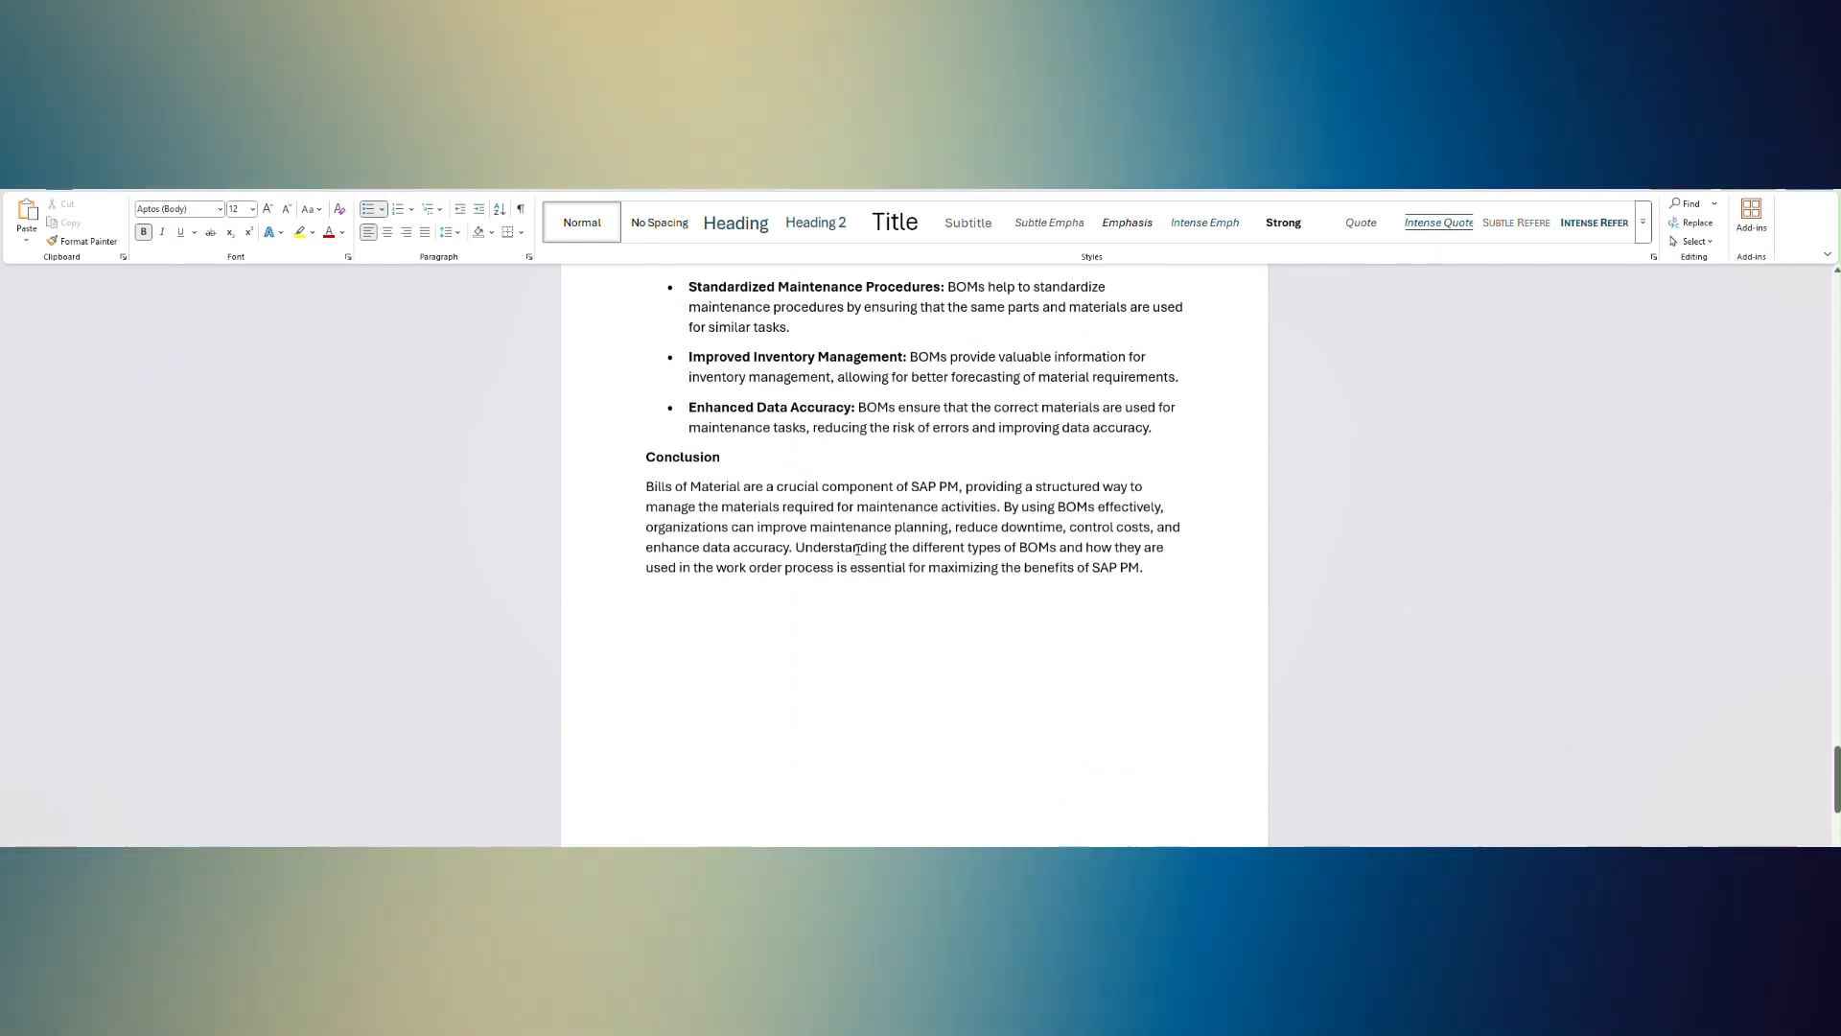